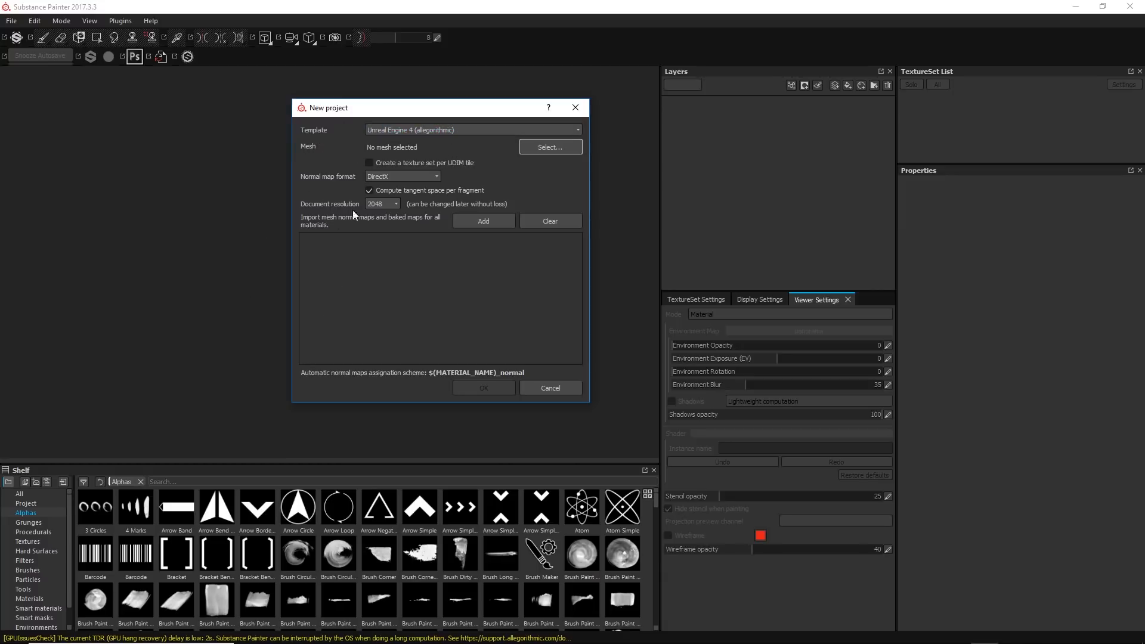
- Review the new project's template, UDIM, normal map format and document resolution options, keeping Unreal Engine 4, DirectX and 2048
click(435, 130)
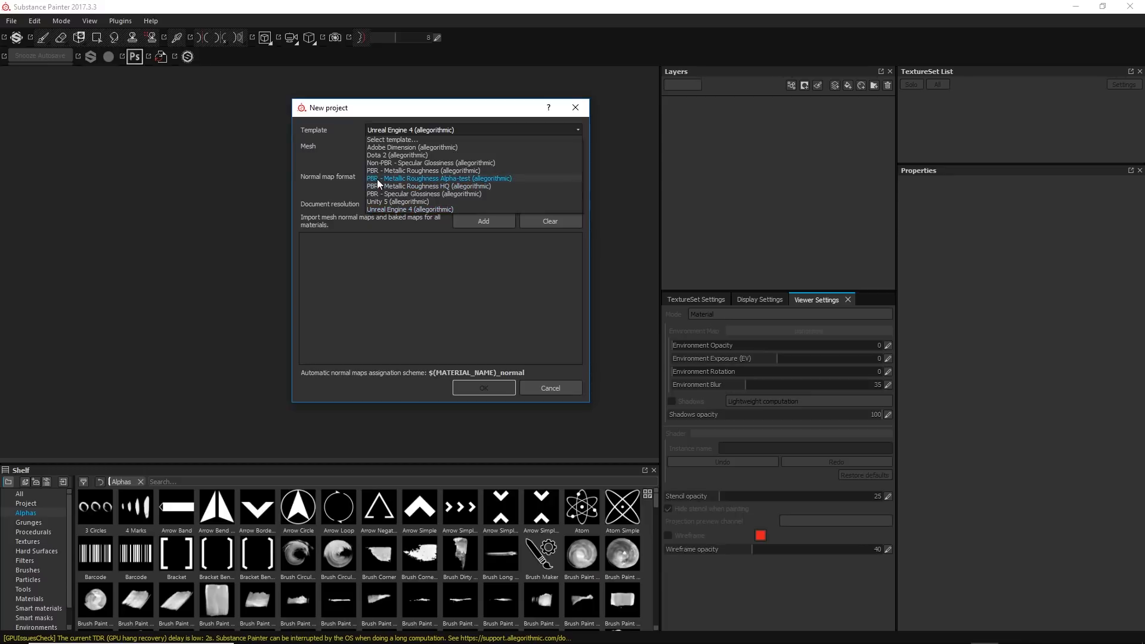
click(331, 142)
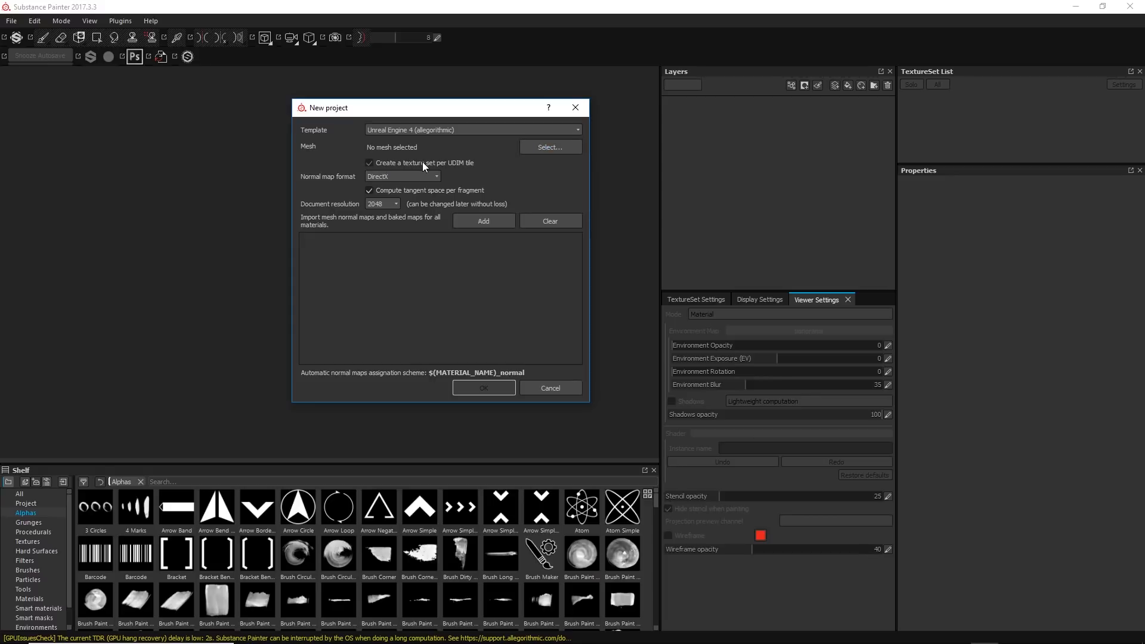
click(469, 162)
click(435, 176)
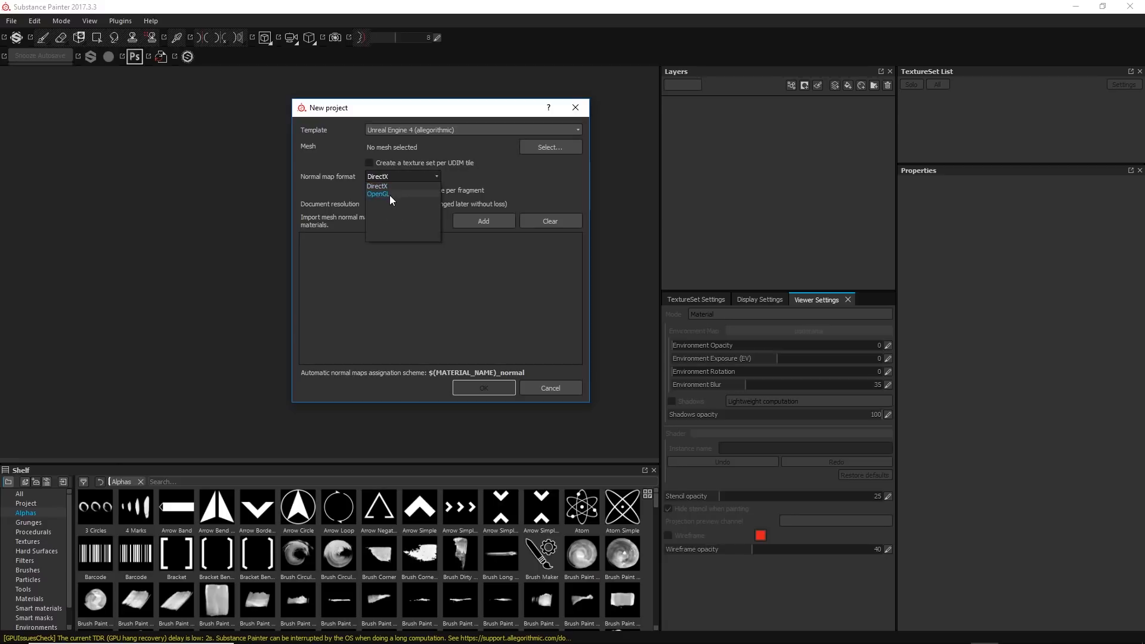
click(393, 179)
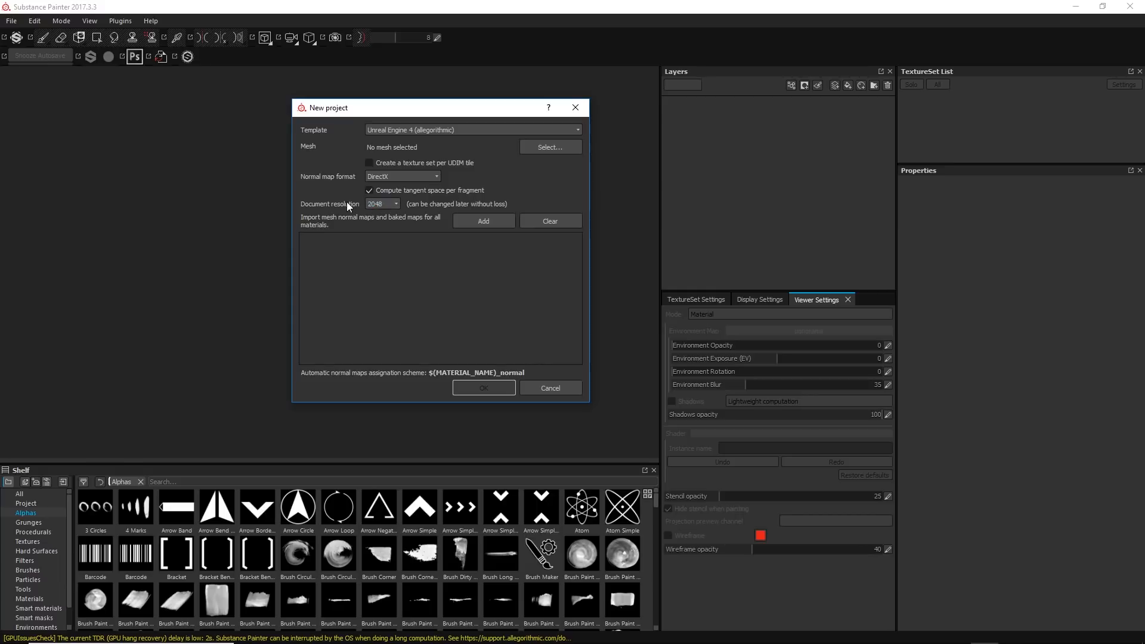
click(393, 205)
click(331, 186)
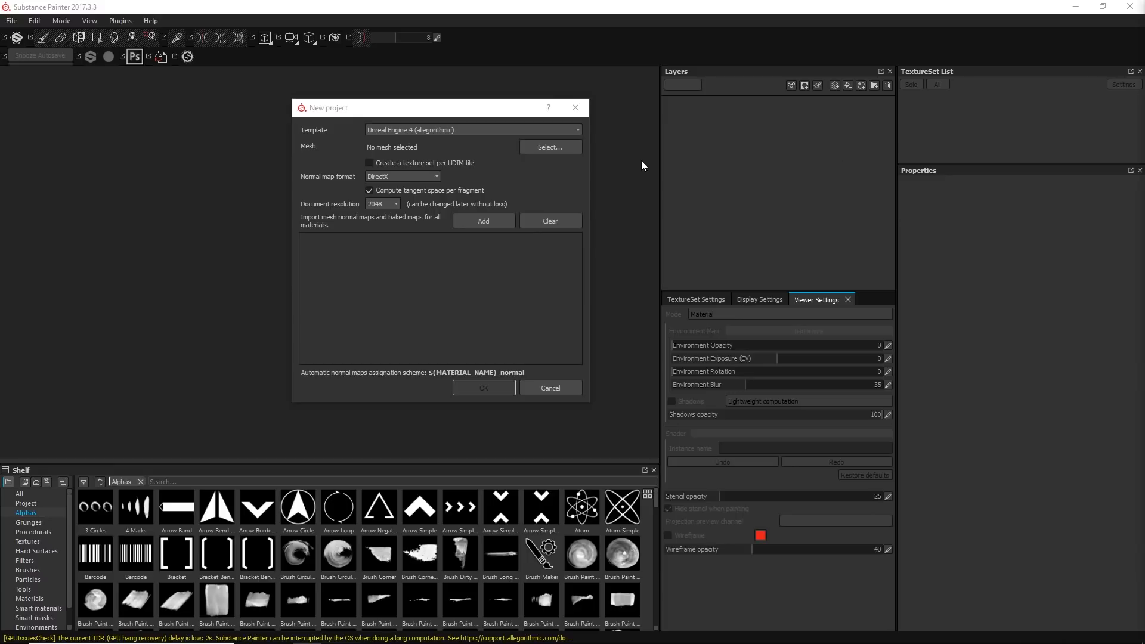
- Choose FireHydrent001.obj from the Export folder as the mesh and create the project
click(532, 145)
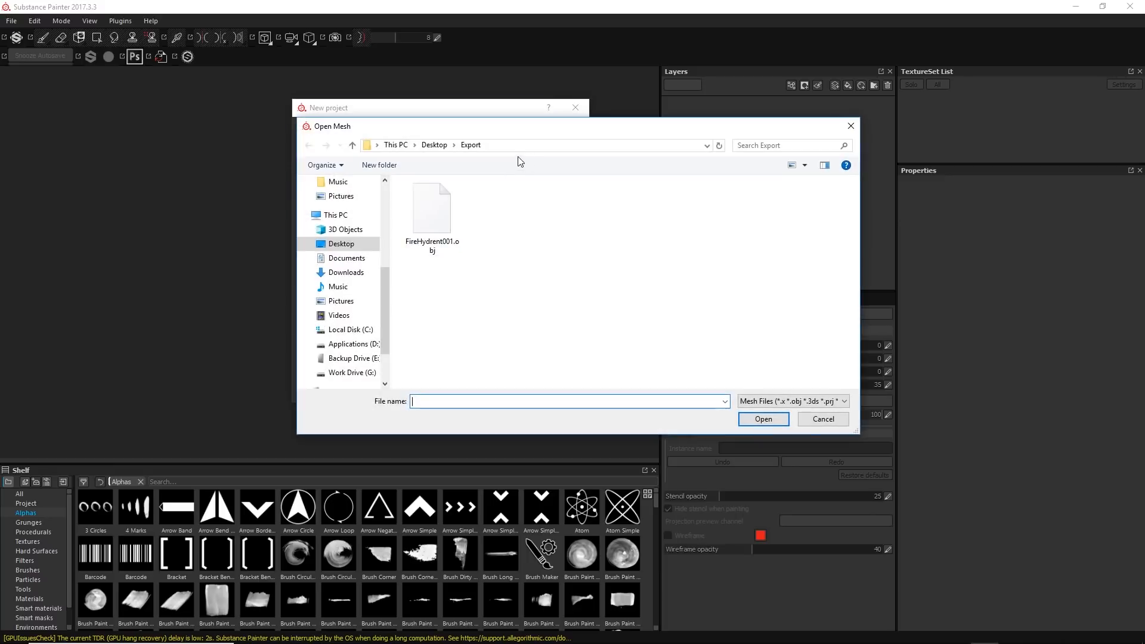
click(506, 146)
click(506, 146)
click(514, 221)
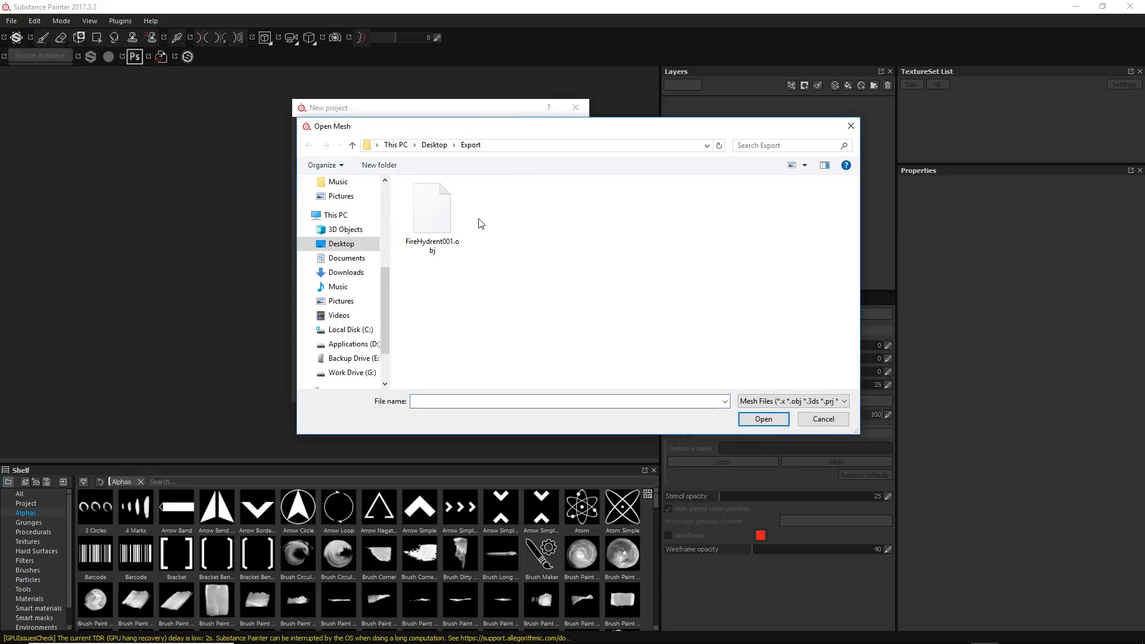
double_click(440, 219)
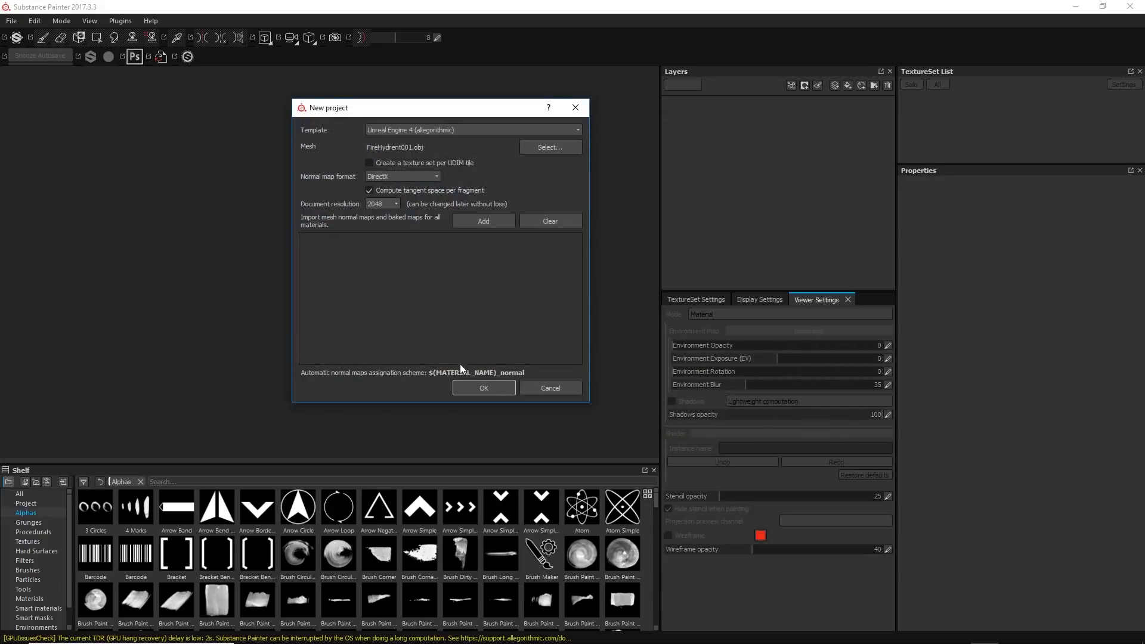
click(470, 386)
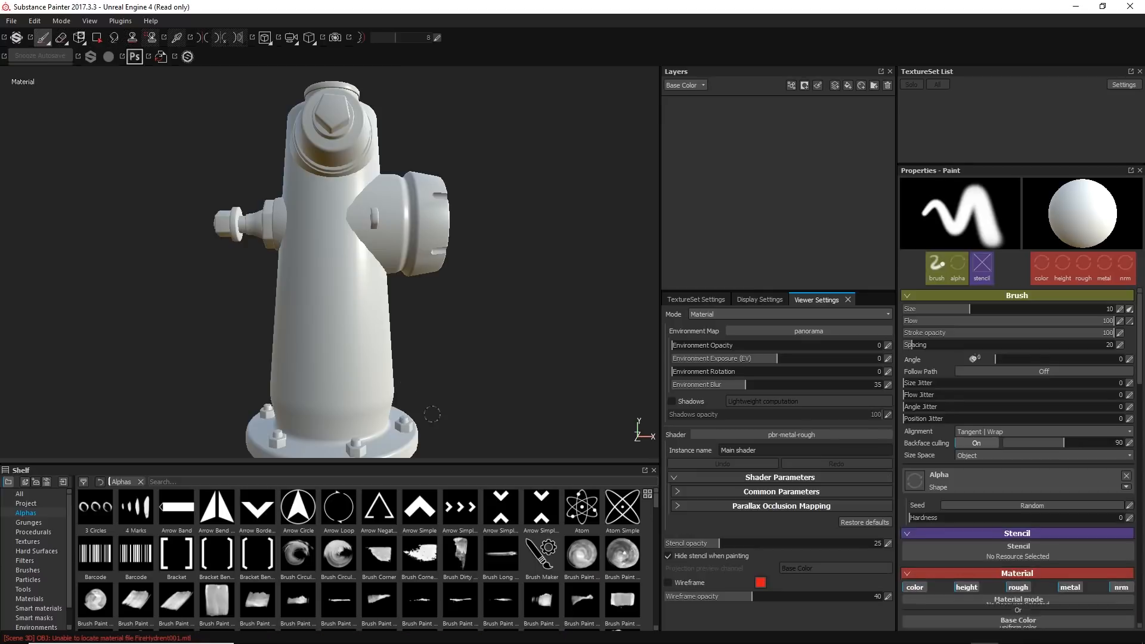
- Compare the hydrant and its UV layout in the 3D-only, 2D-only and combined 3D/2D views
mouse_move(430, 320)
alt+mouse_down()
mouse_move(522, 317)
mouse_move(616, 243)
mouse_move(427, 266)
mouse_move(207, 261)
mouse_move(465, 243)
mouse_move(365, 258)
alt+mouse_up()
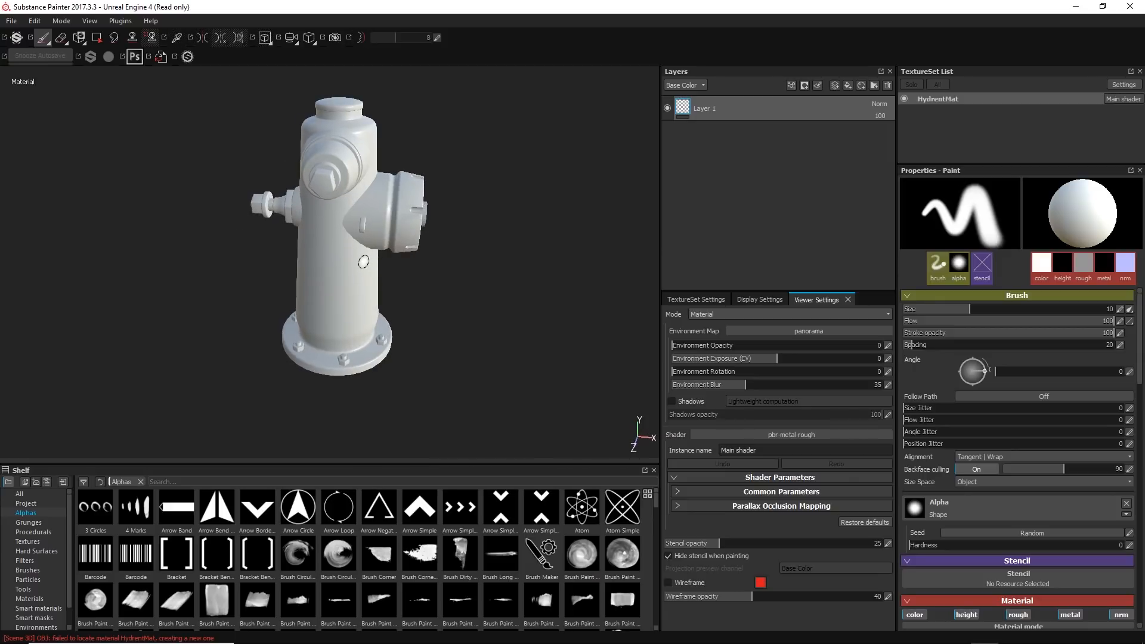
key(F1)
key(F3)
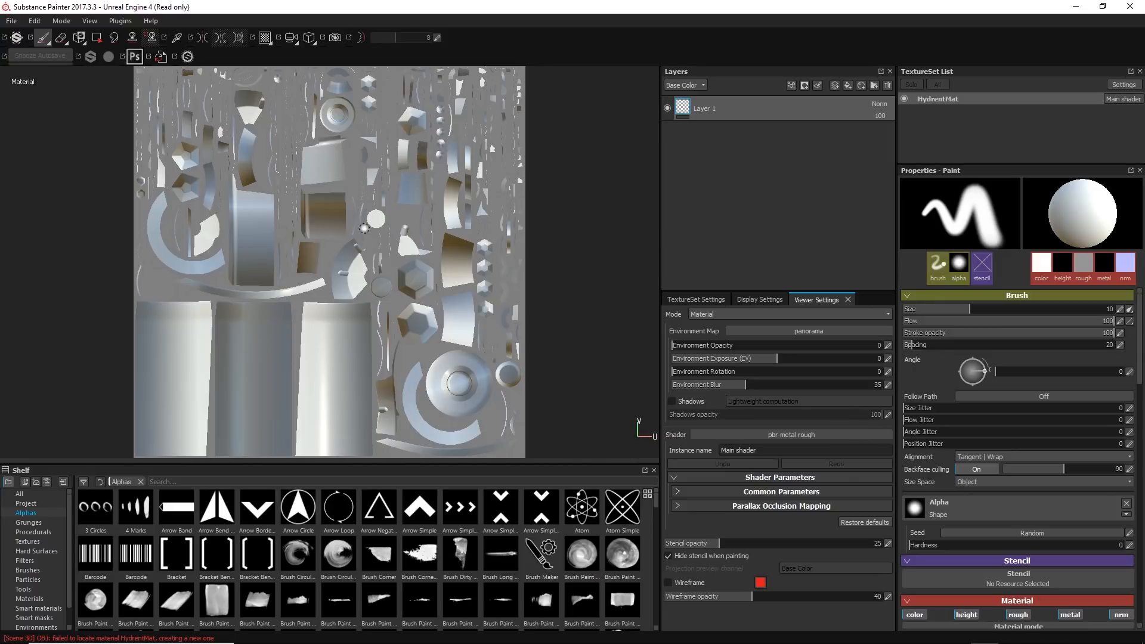
key(F1)
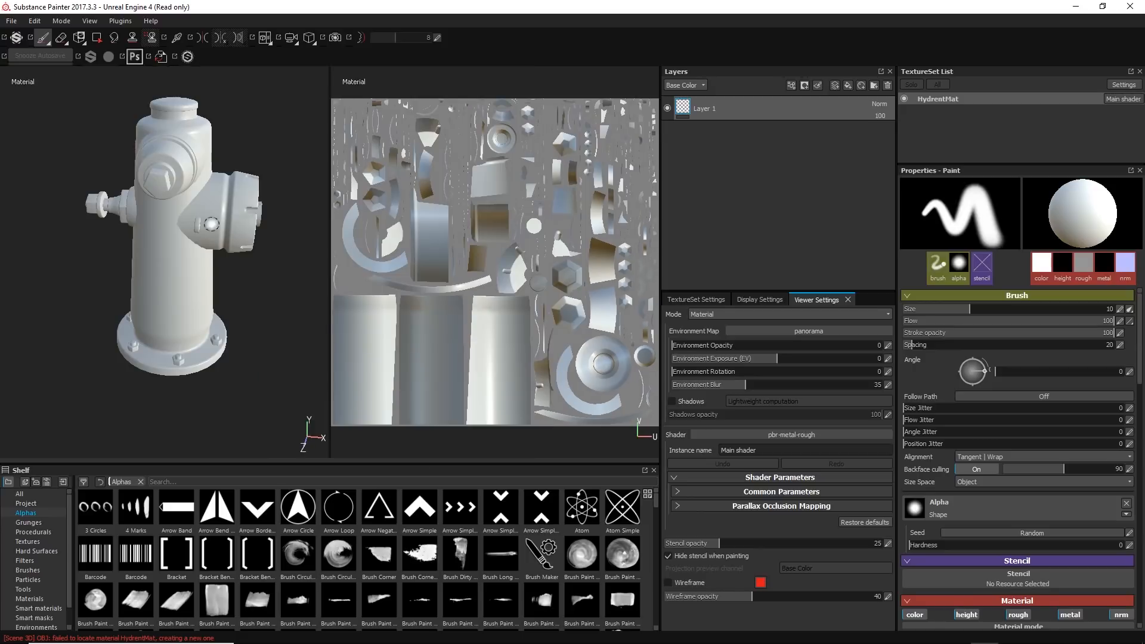
alt+drag(158, 193, 208, 201)
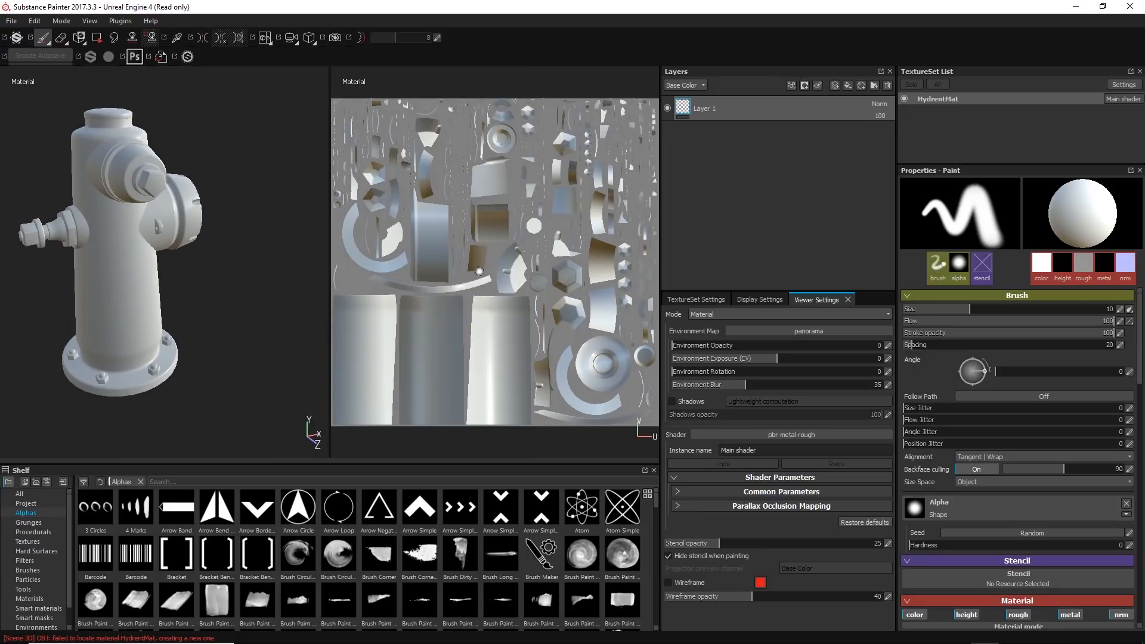
scroll(479, 271, down, 1)
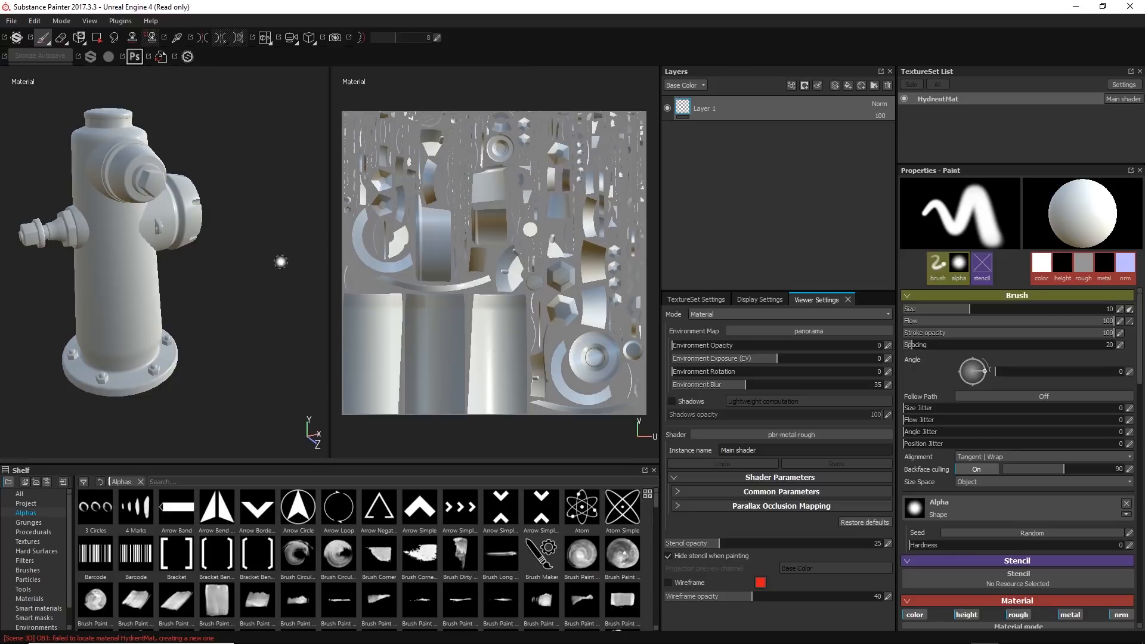
key(F2)
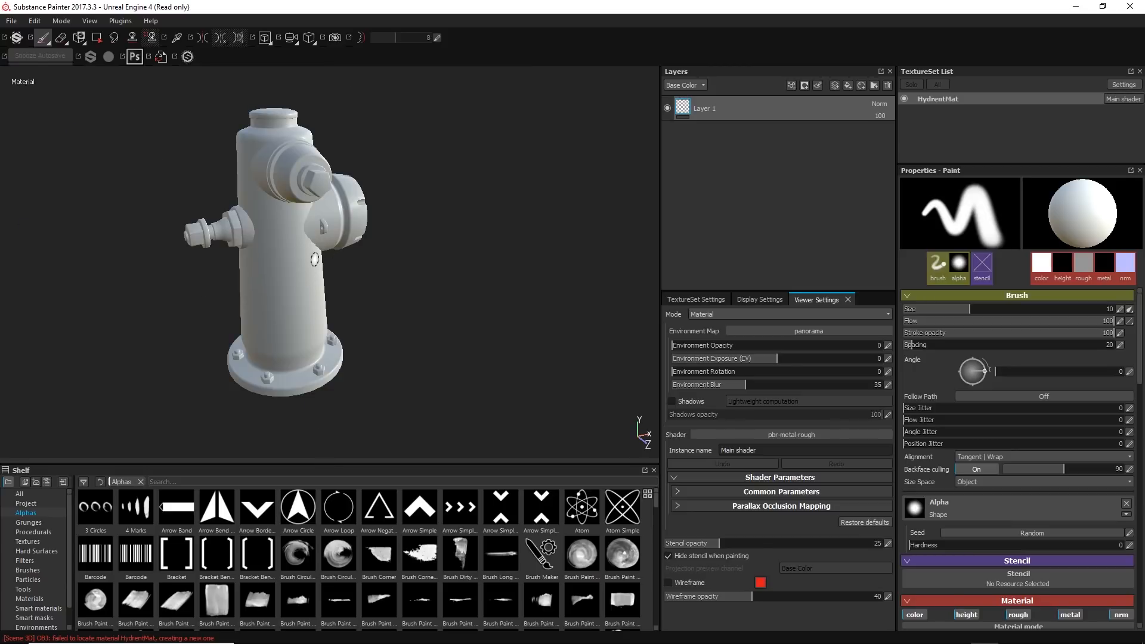
key(F3)
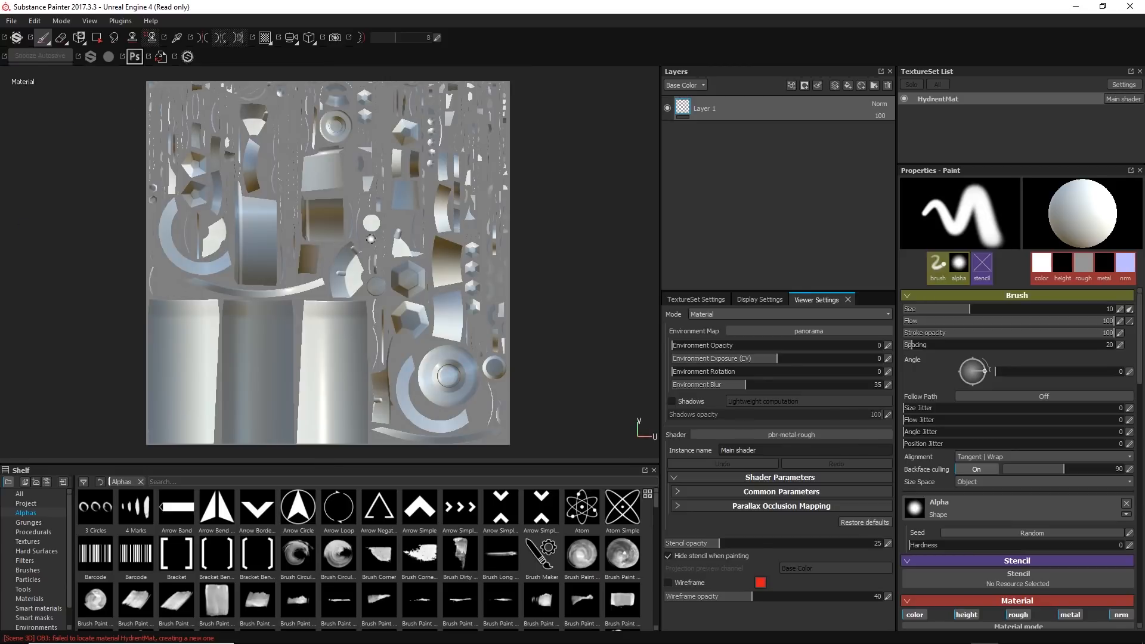
key(F1)
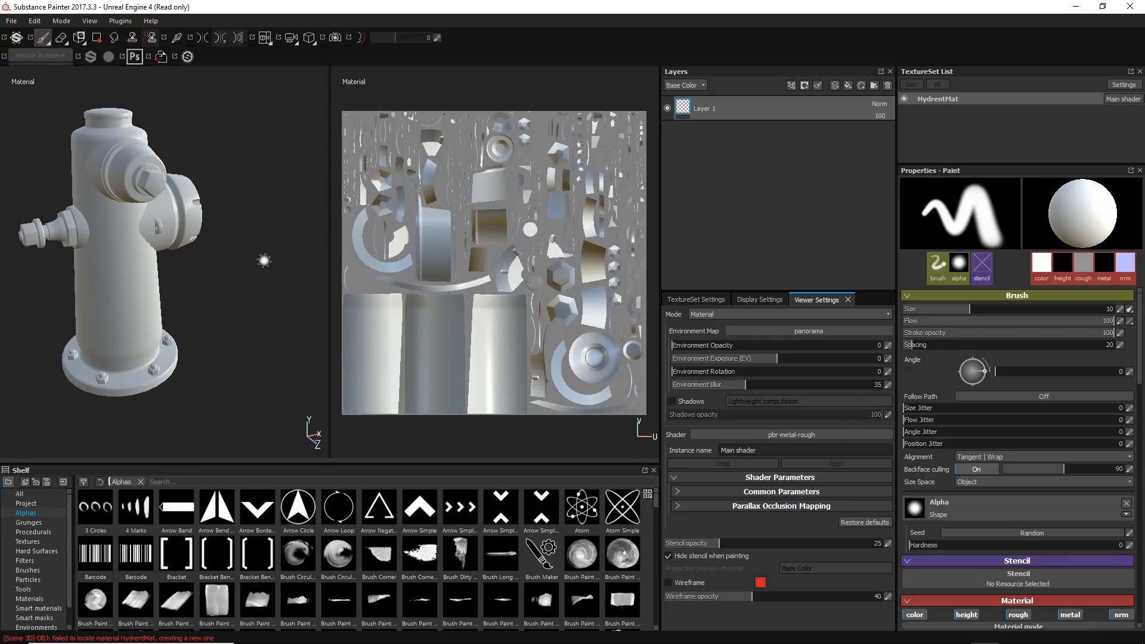
- Rotate the environment lighting to 338 and show only the 3D view of the hydrant
mouse_move(251, 248)
alt+mouse_down()
mouse_move(129, 260)
mouse_move(285, 299)
mouse_move(149, 265)
mouse_move(96, 237)
mouse_move(209, 312)
alt+mouse_up()
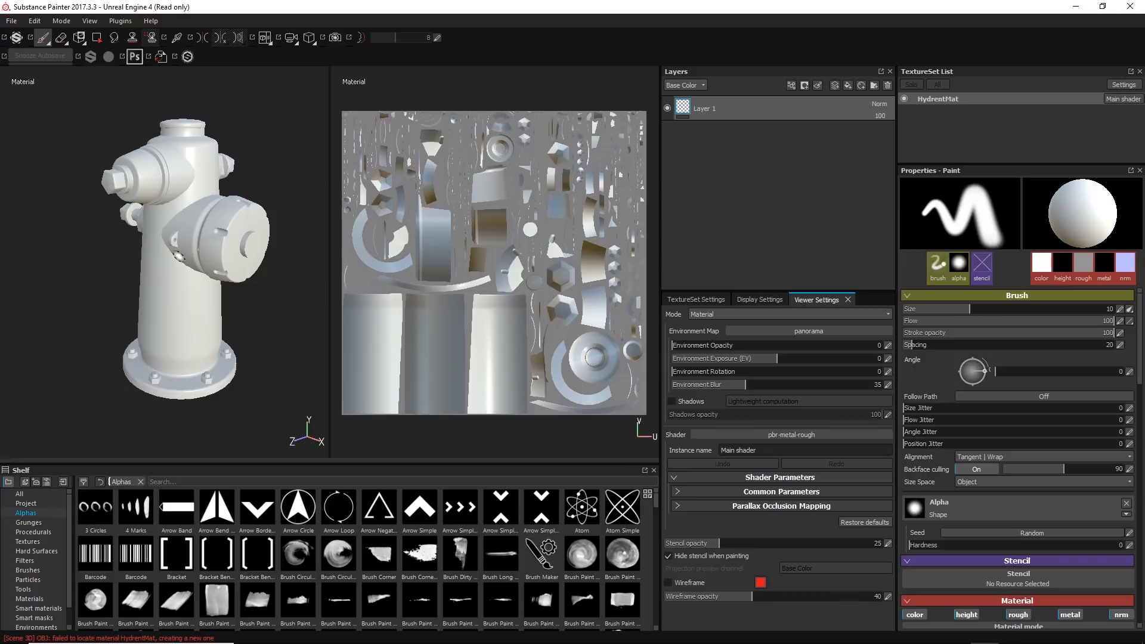
mouse_move(178, 256)
shift+right_down()
mouse_move(199, 251)
mouse_move(125, 279)
mouse_move(232, 274)
mouse_move(162, 294)
shift+right_up()
alt+drag(177, 300, 236, 297)
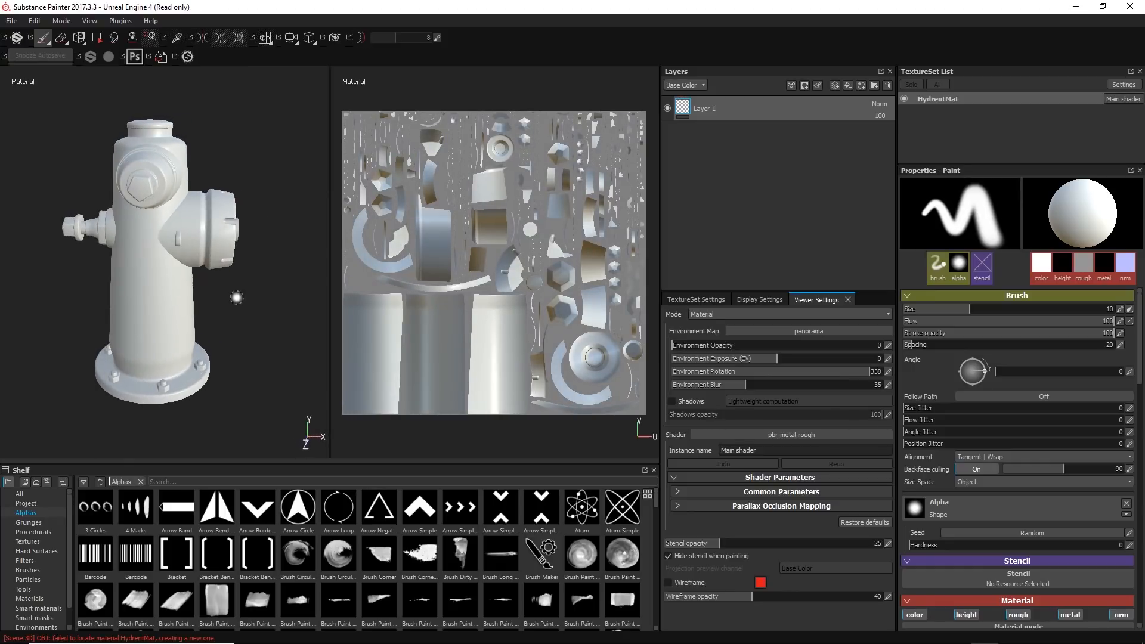
key(F2)
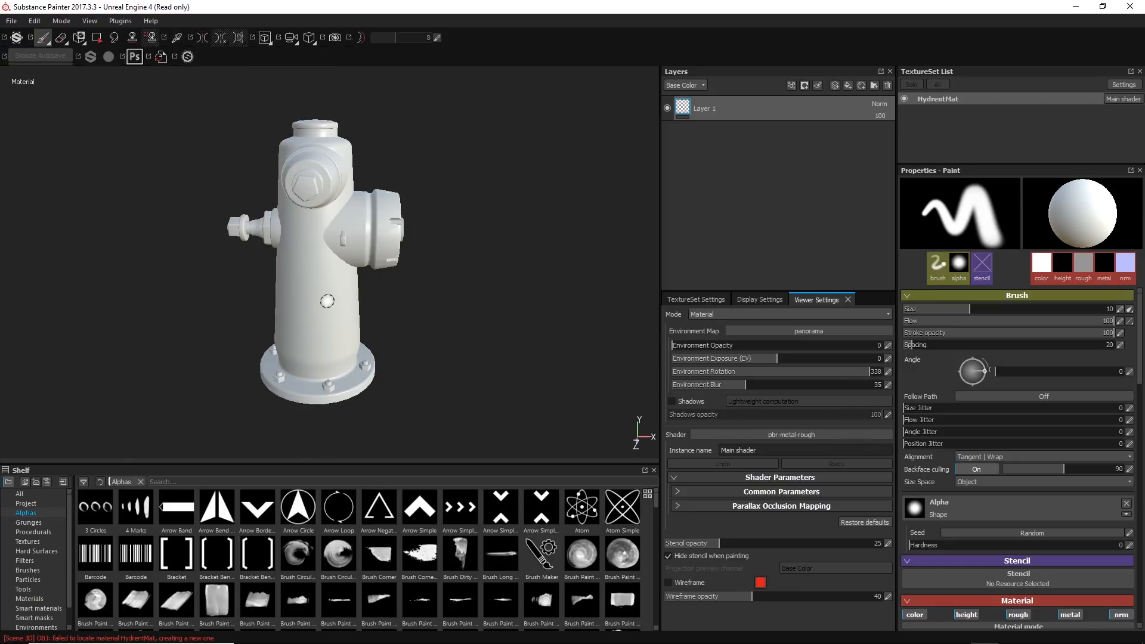
- Examine the hydrant model from several angles and distances in the 3D view
alt+right_drag(327, 301, 291, 326)
alt+drag(292, 326, 275, 291)
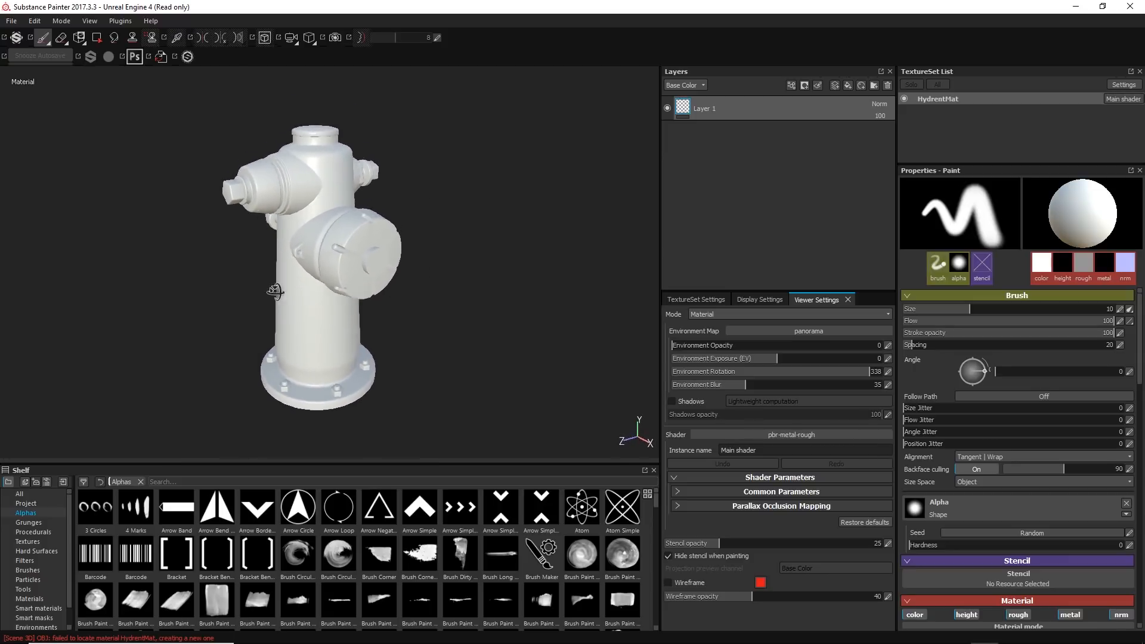
mouse_move(297, 296)
alt+right_down()
mouse_move(322, 312)
mouse_move(325, 375)
alt+right_up()
alt+drag(314, 330, 322, 307)
mouse_move(329, 286)
alt+middle_down()
mouse_move(327, 333)
mouse_move(336, 295)
alt+middle_up()
alt+right_drag(326, 325, 319, 308)
alt+drag(324, 302, 340, 328)
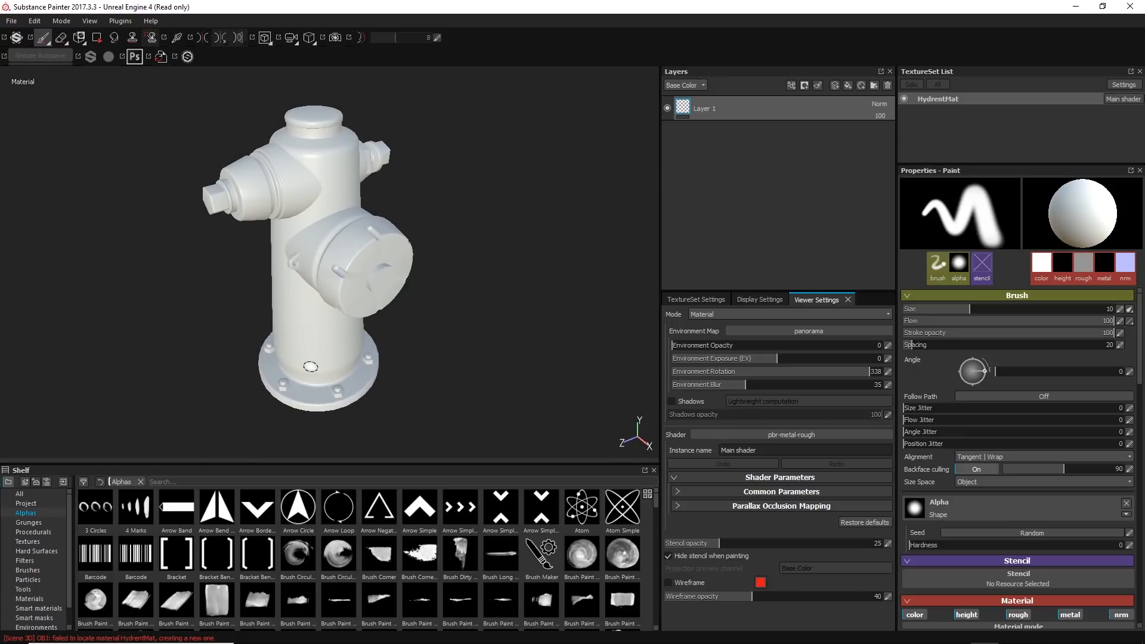
alt+drag(275, 312, 302, 304)
alt+middle_drag(295, 311, 308, 321)
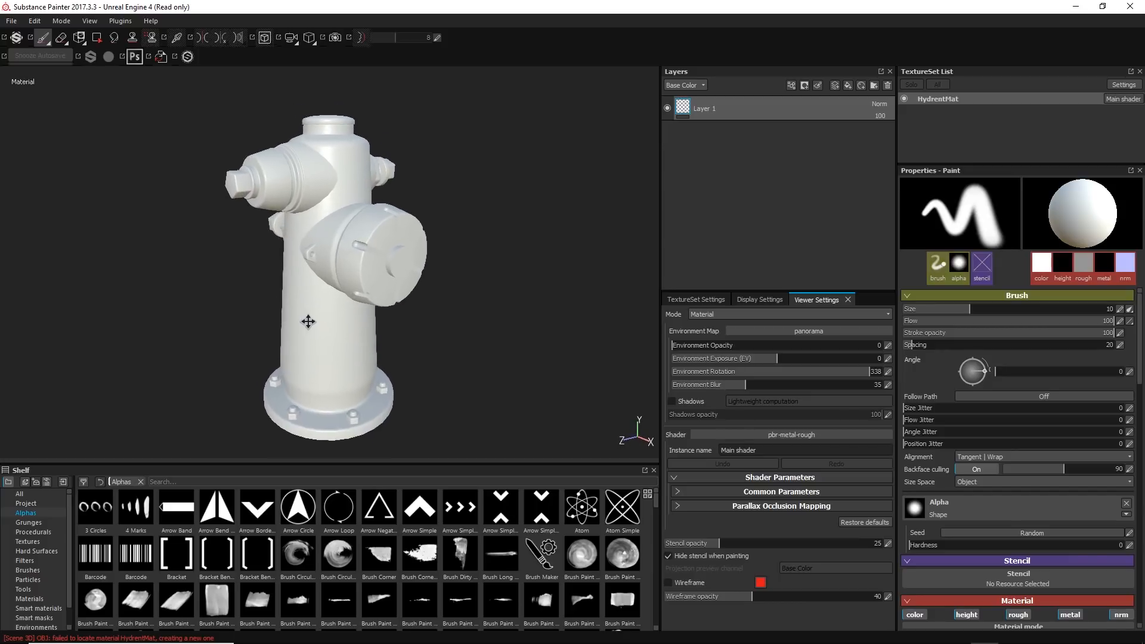
alt+drag(305, 341, 357, 326)
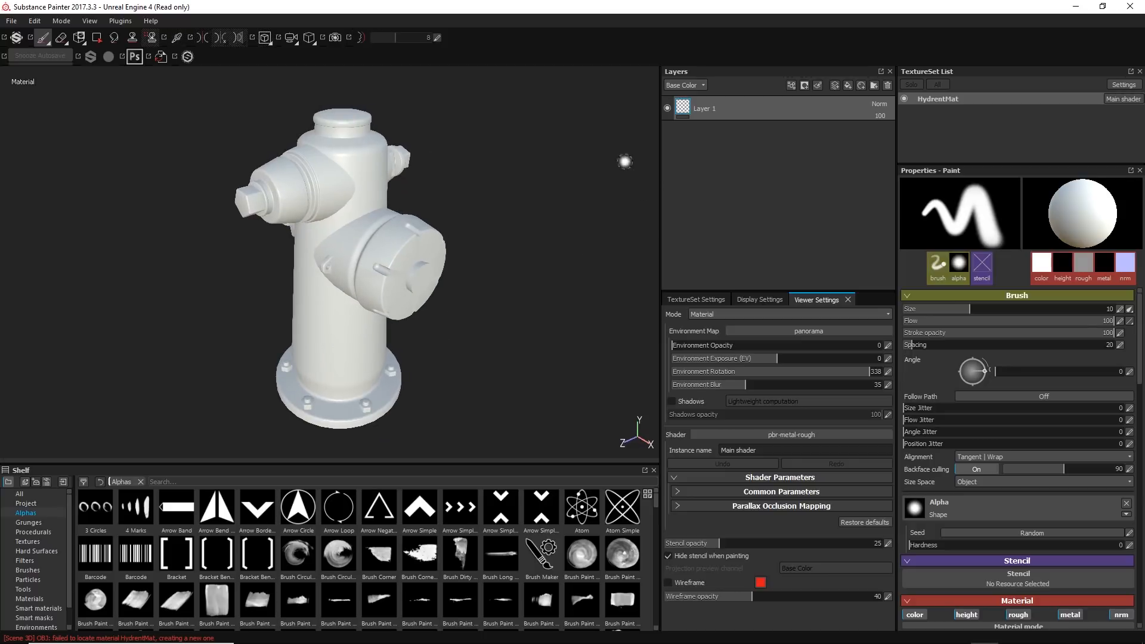
alt+drag(284, 181, 280, 217)
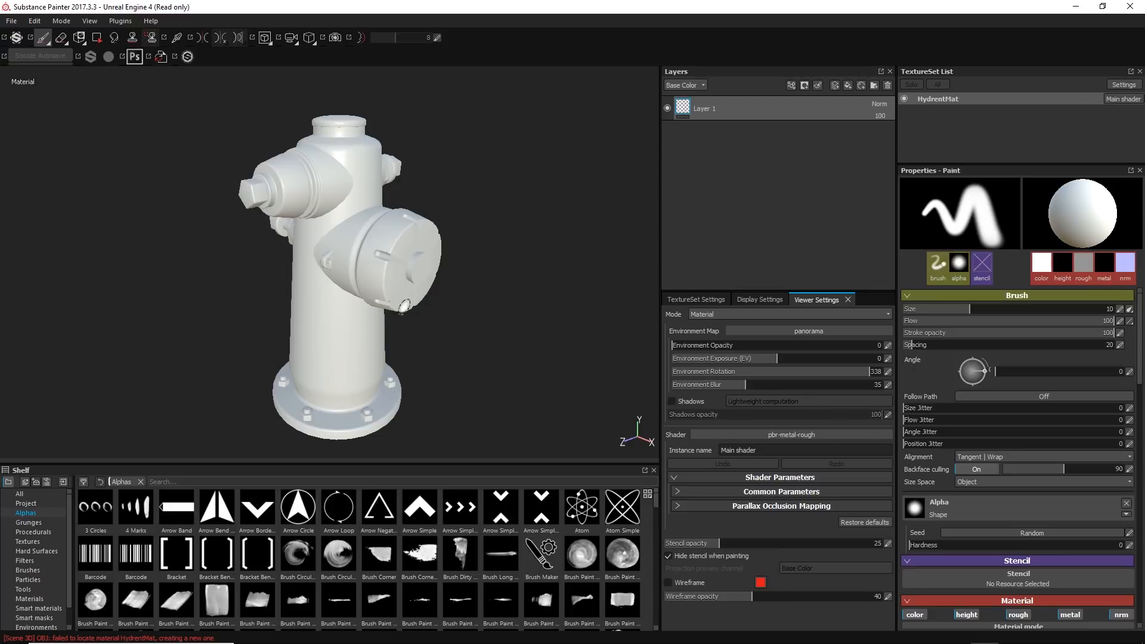
alt+drag(403, 306, 448, 317)
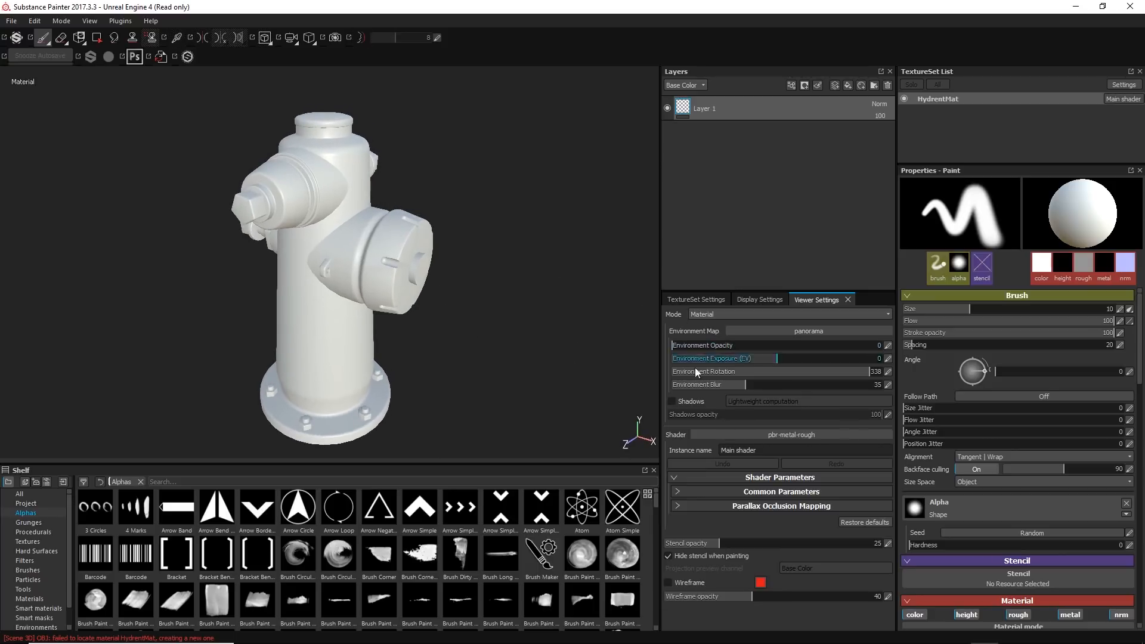
- Show the panorama background with environment opacity 100 and blur 0, and rotate the environment to 59
drag(679, 344, 880, 345)
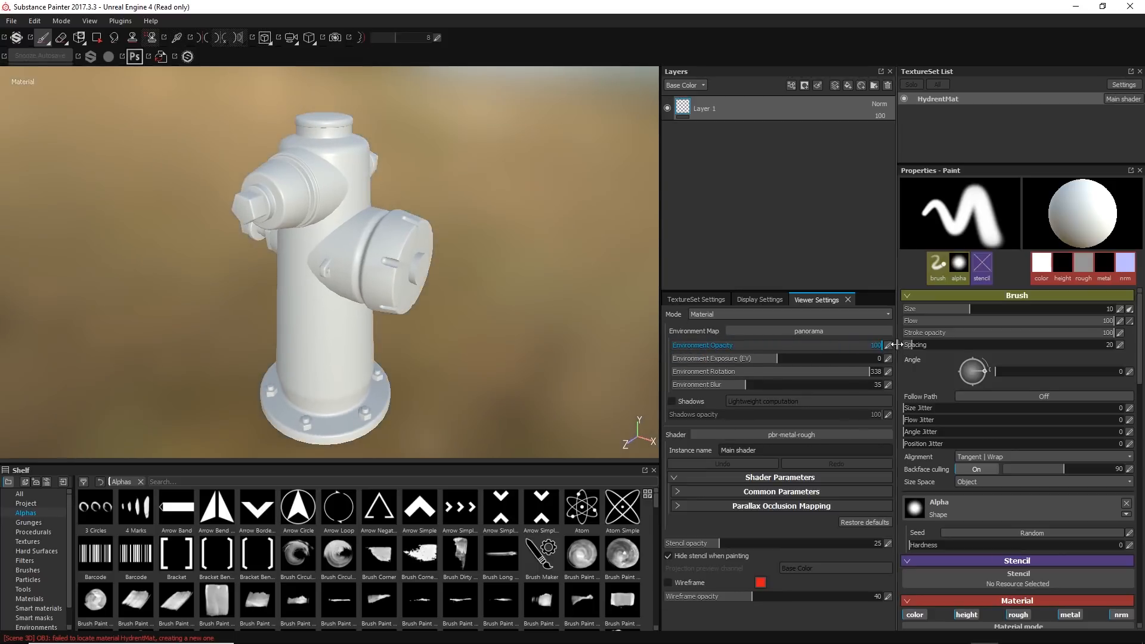
drag(744, 385, 386, 264)
mouse_move(328, 273)
shift+right_down()
mouse_move(443, 260)
mouse_move(339, 259)
shift+right_up()
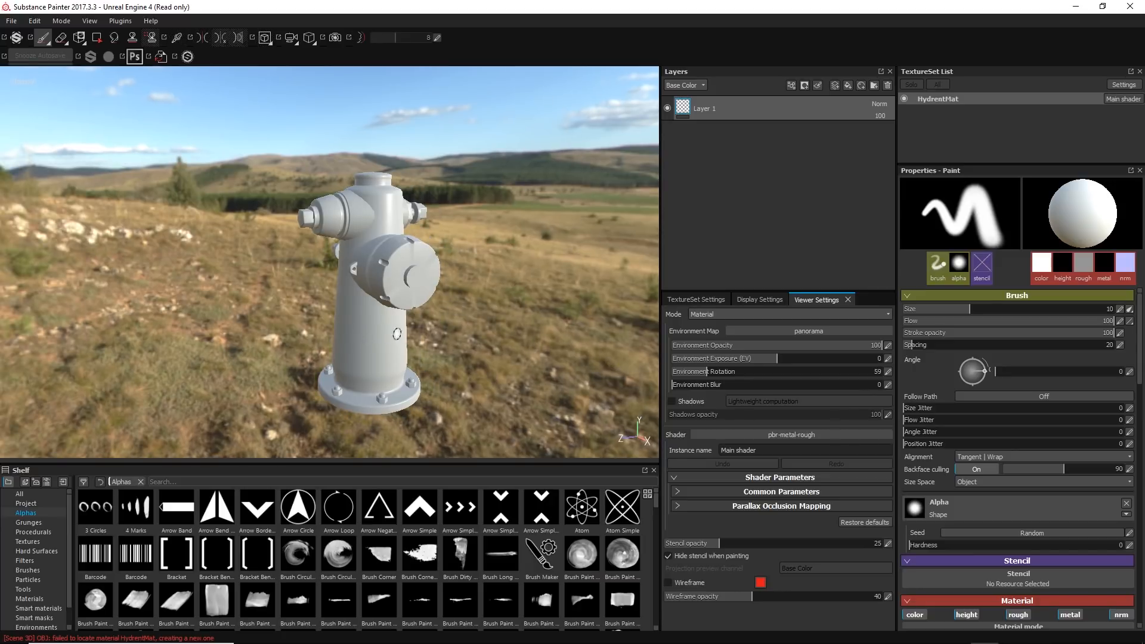
mouse_move(356, 253)
alt+mouse_down()
mouse_move(379, 333)
mouse_move(376, 269)
alt+mouse_up()
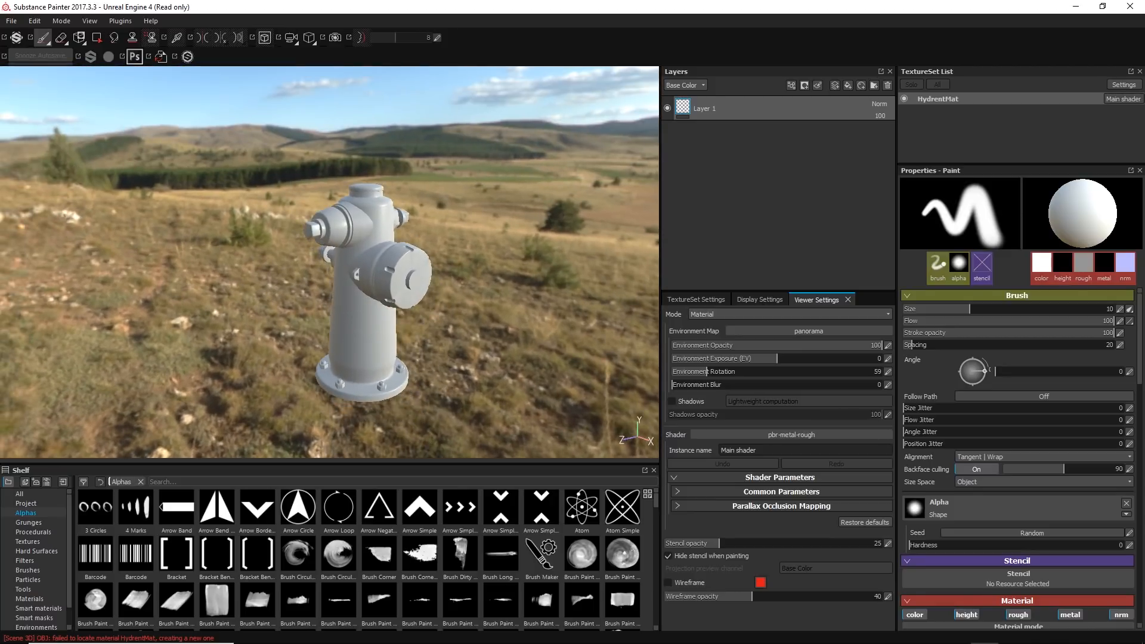
mouse_move(408, 371)
alt+right_down()
mouse_move(410, 434)
mouse_move(417, 353)
mouse_move(416, 365)
alt+right_up()
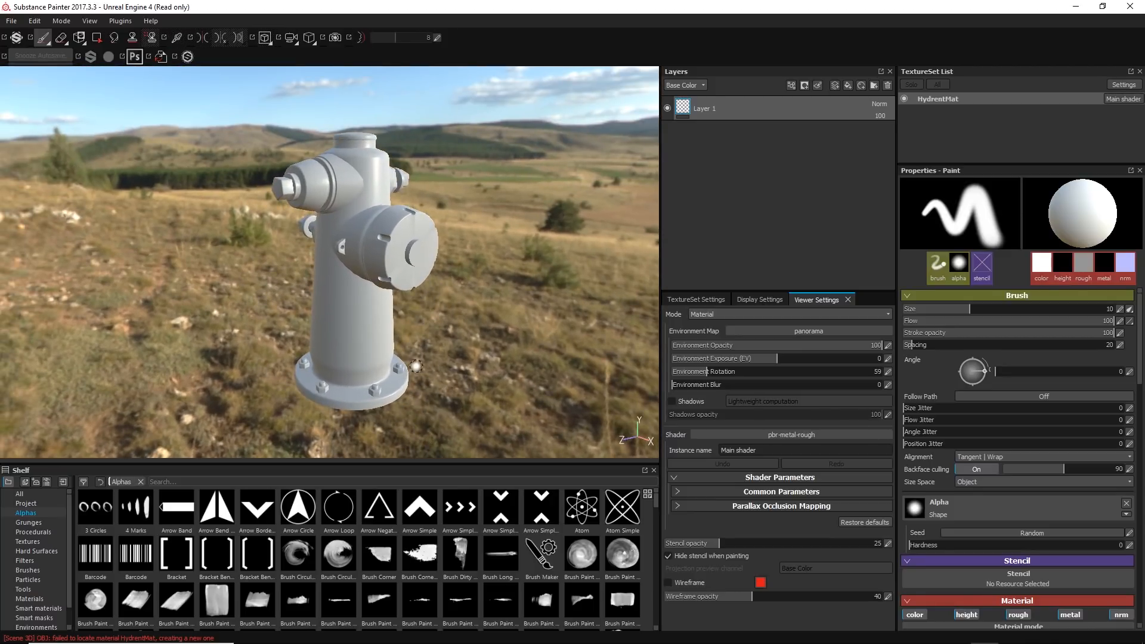
- Change the environment map to studio_02 and set the environment opacity to 0
click(789, 331)
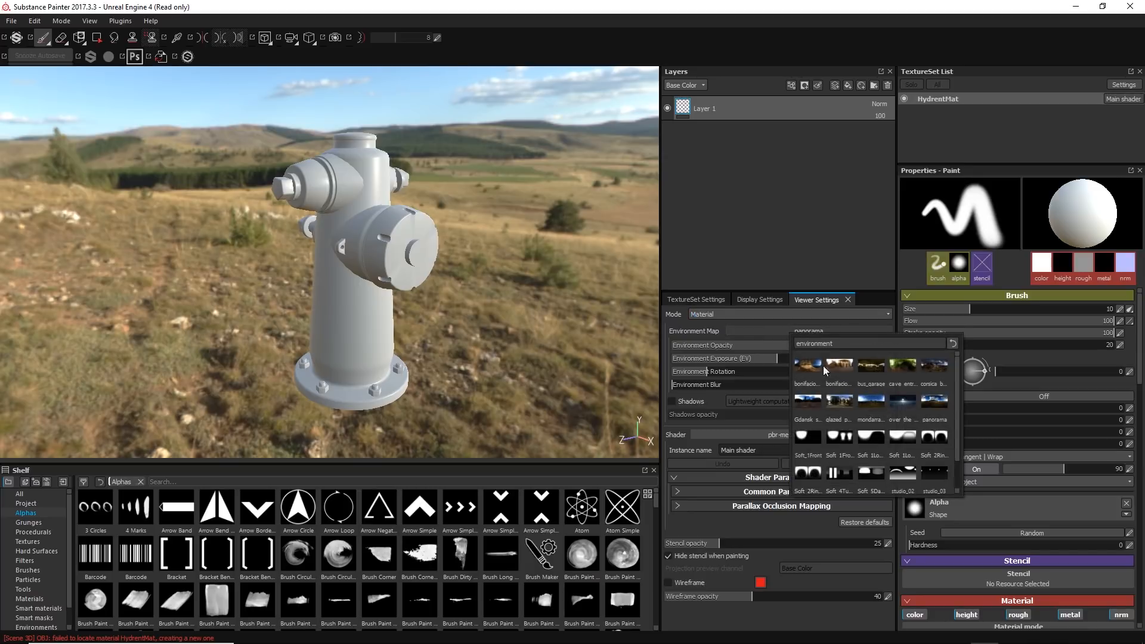
click(908, 471)
mouse_move(465, 296)
alt+mouse_down()
mouse_move(352, 273)
mouse_move(460, 304)
alt+mouse_up()
drag(836, 345, 585, 351)
alt+right_drag(398, 308, 399, 337)
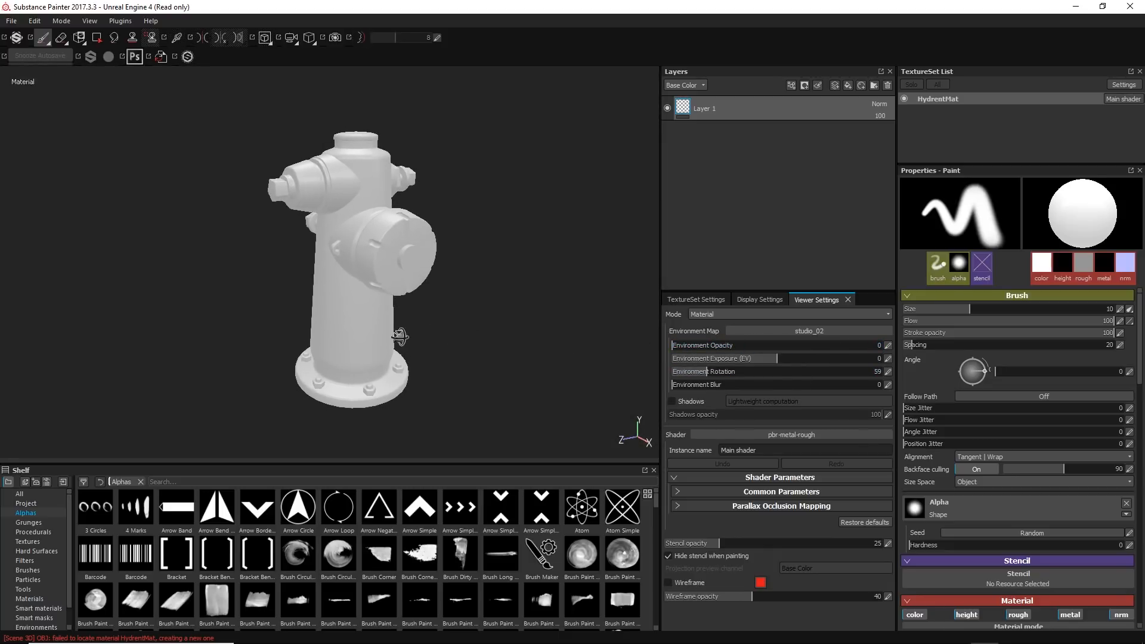
alt+drag(398, 337, 412, 341)
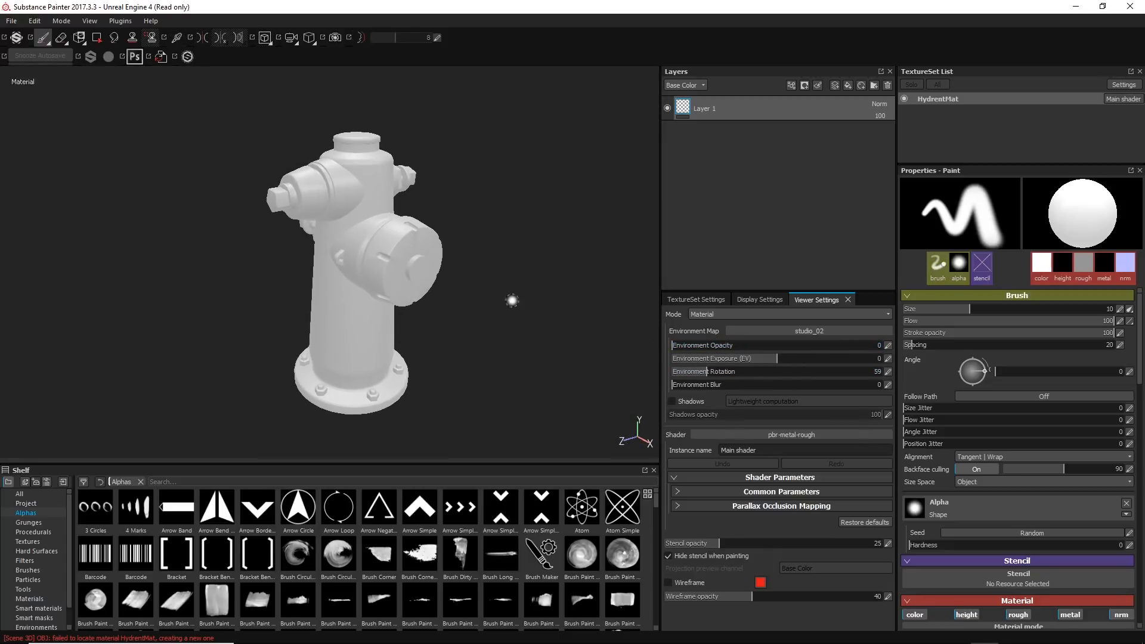
- Review the texture size options in the texture set settings without changing the size
click(698, 300)
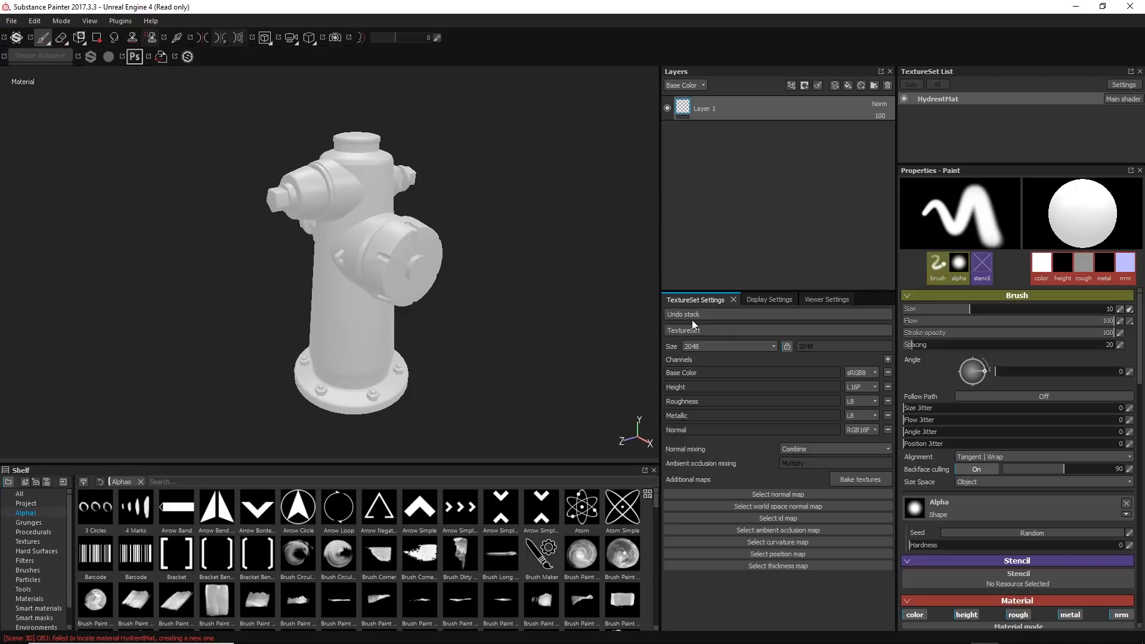
click(746, 348)
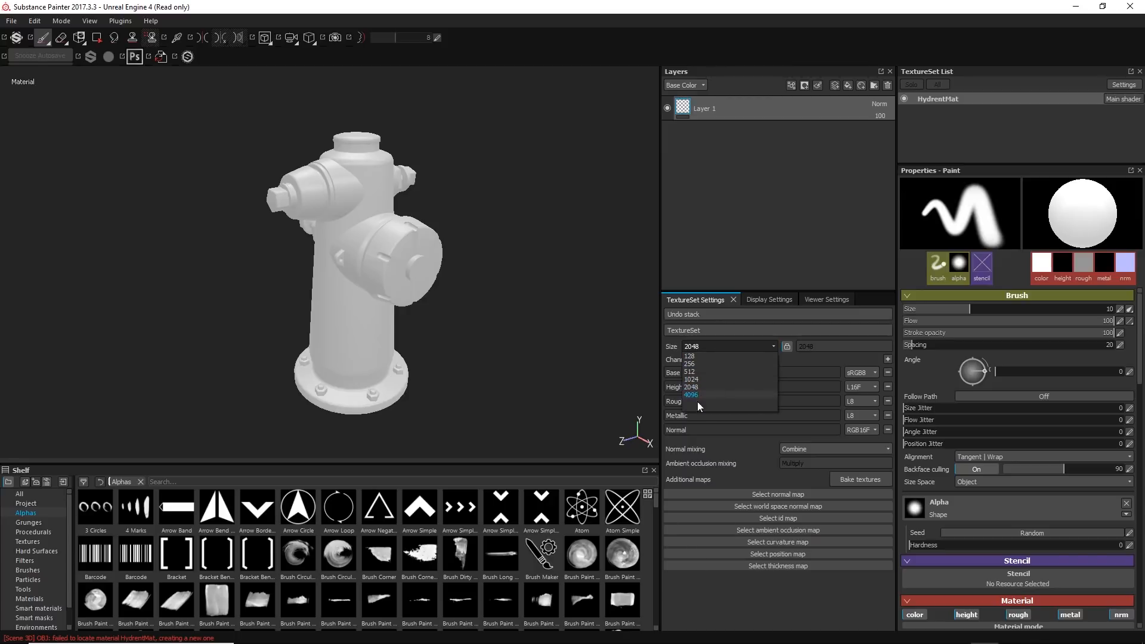
click(430, 335)
- Frame the hydrant in the 3D view and examine it from several angles and distances
key(f)
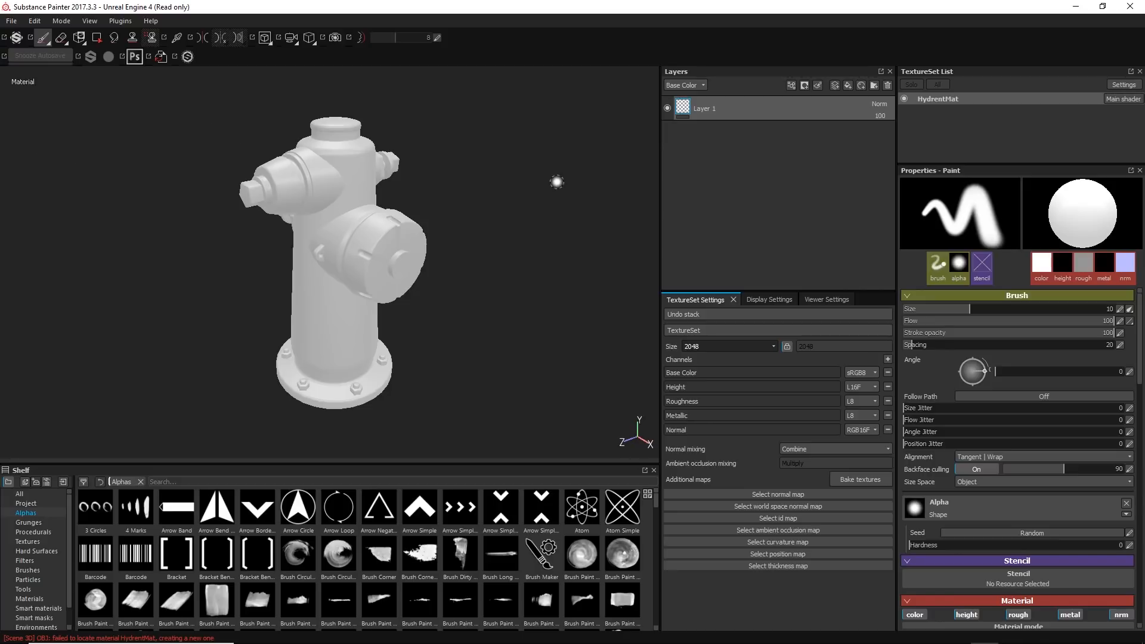
alt+drag(318, 243, 312, 248)
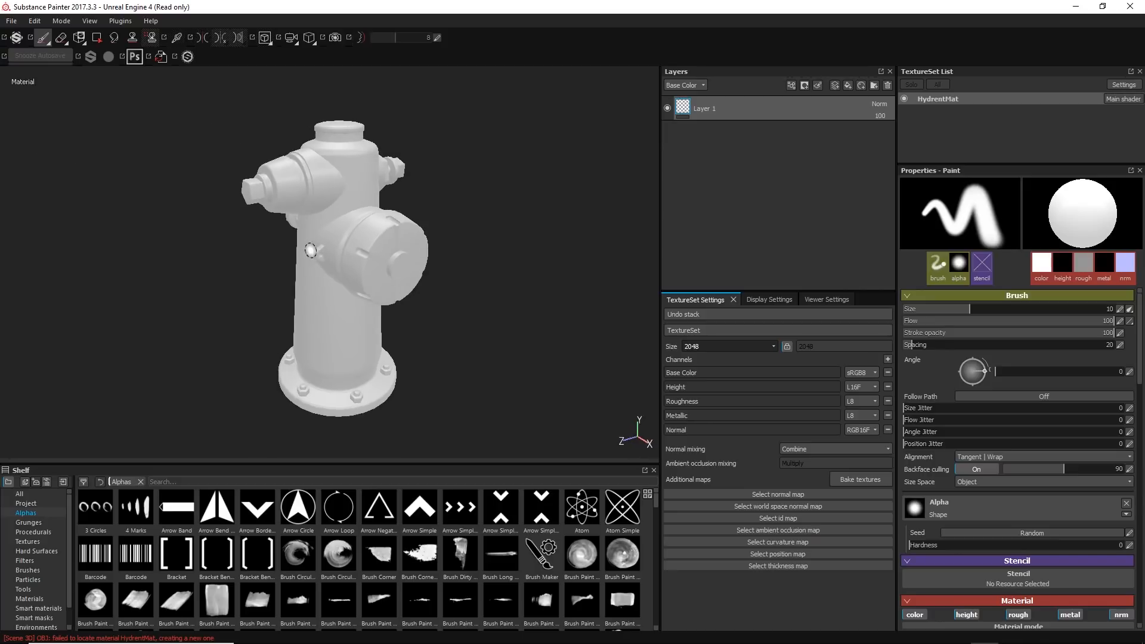
alt+middle_drag(312, 248, 363, 263)
alt+right_drag(339, 252, 357, 289)
alt+drag(357, 289, 406, 273)
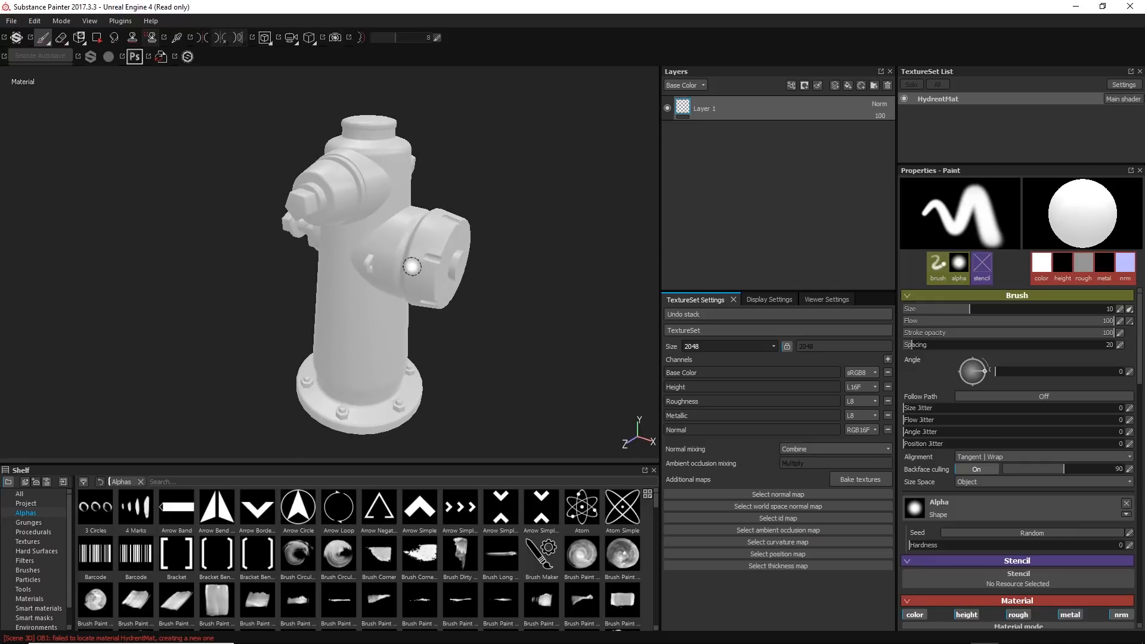
alt+middle_drag(408, 261, 382, 255)
alt+right_drag(374, 262, 377, 280)
alt+drag(377, 279, 339, 281)
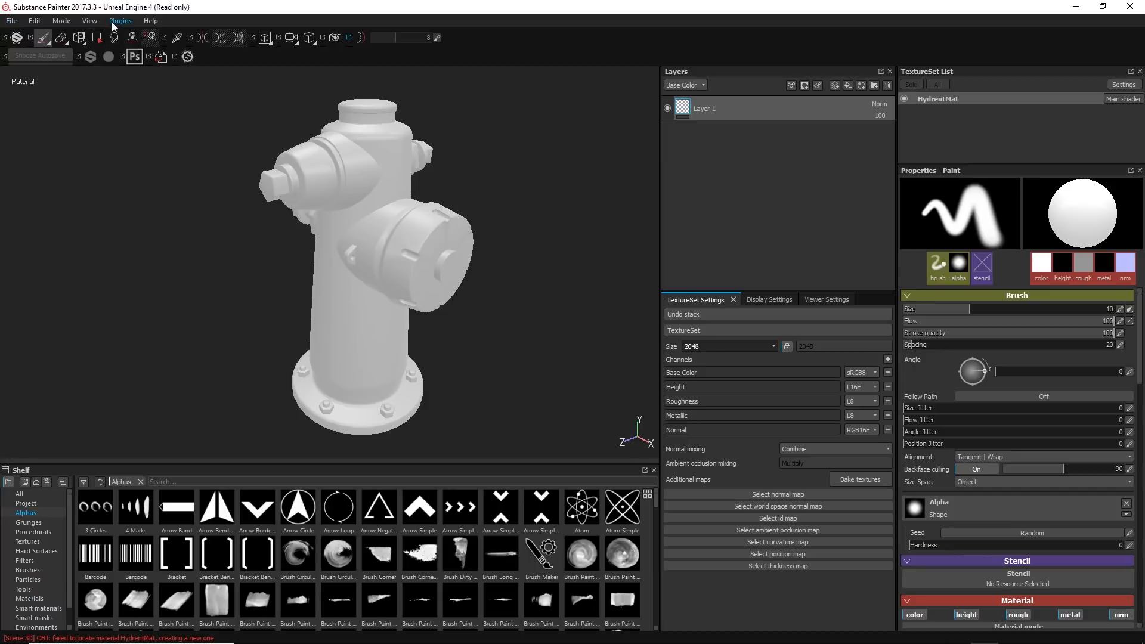
click(10, 24)
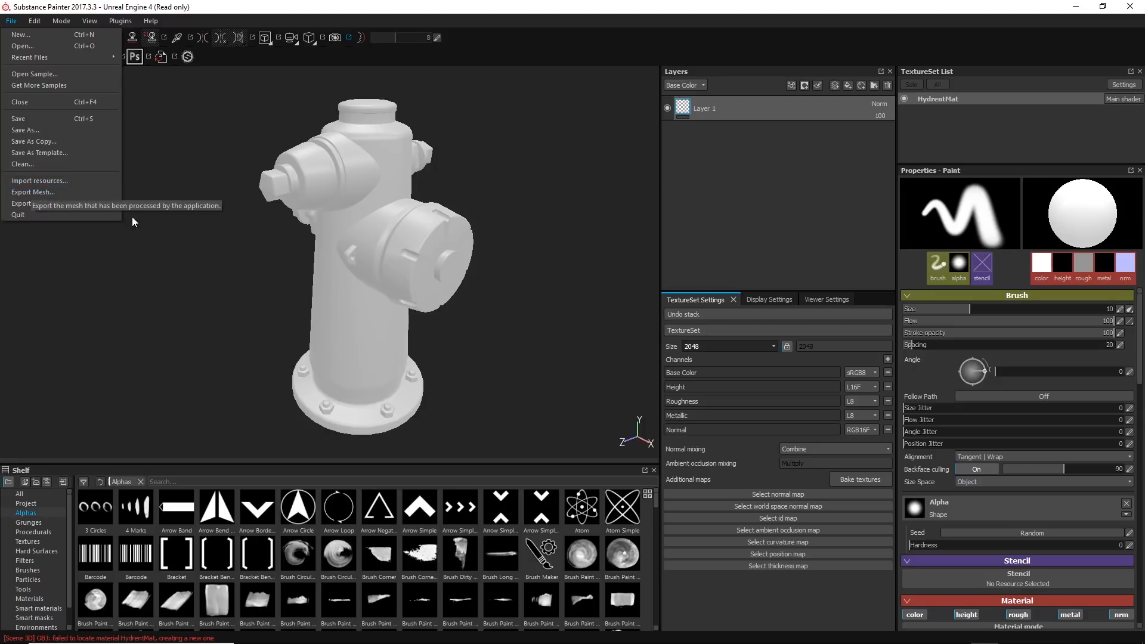
mouse_move(34, 22)
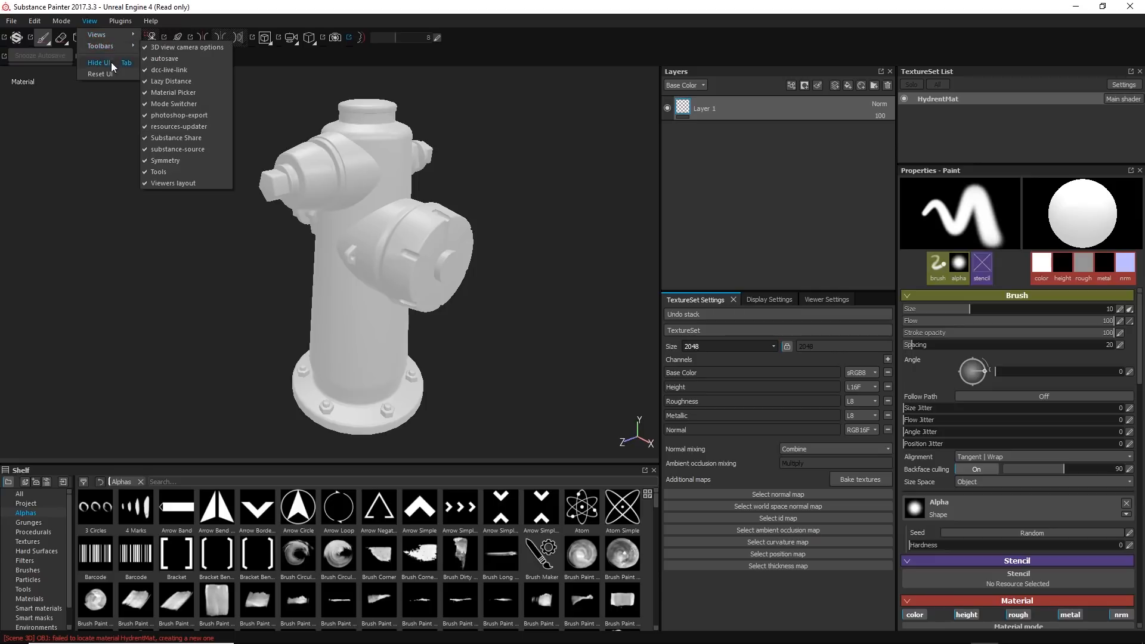
mouse_move(132, 20)
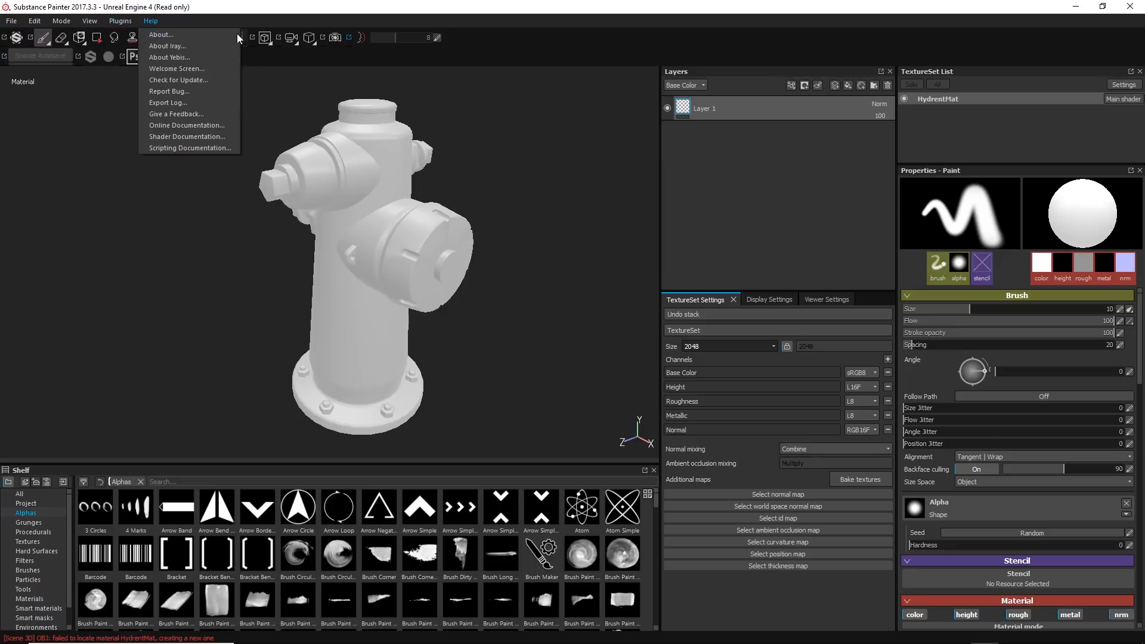
click(221, 13)
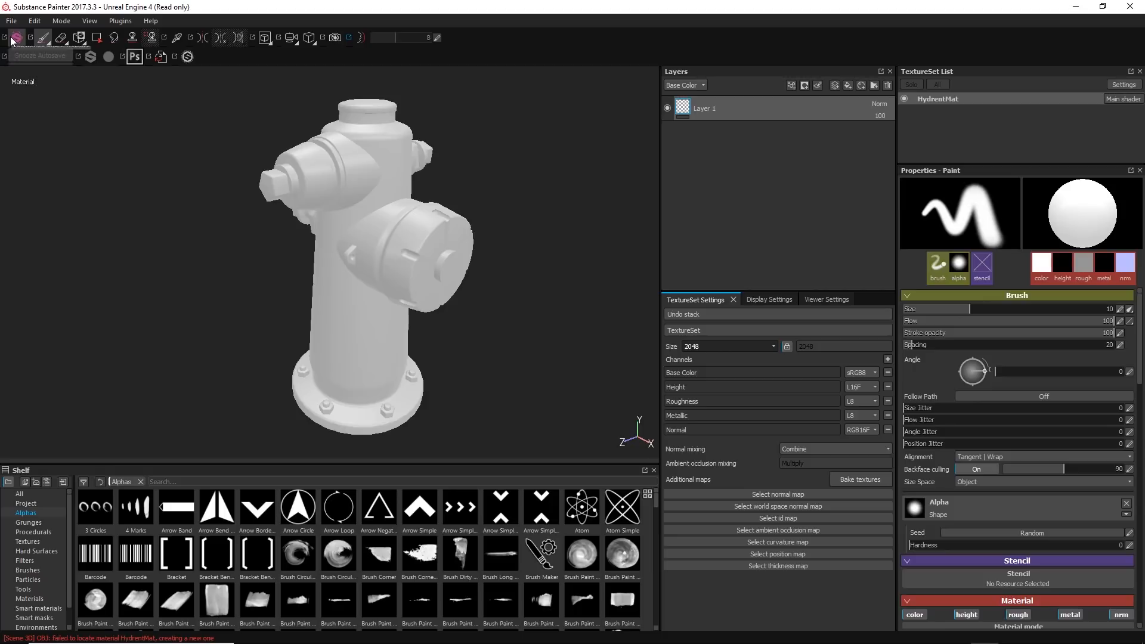
- Look at the Eraser tool's variants and return to the Paint tool
click(46, 38)
click(59, 37)
click(61, 40)
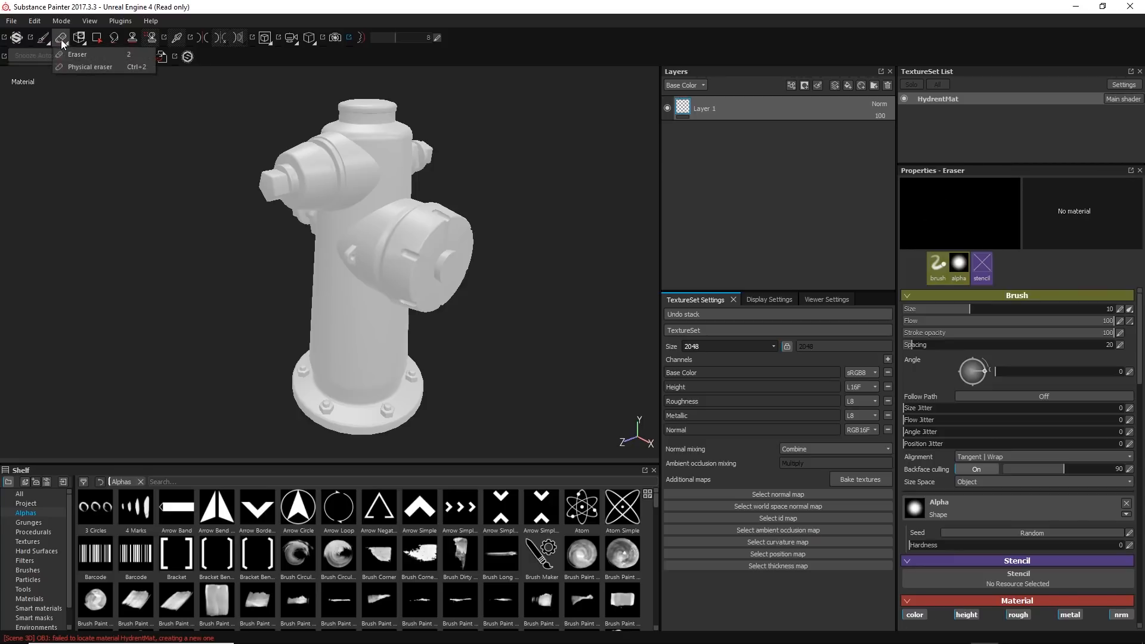
click(61, 39)
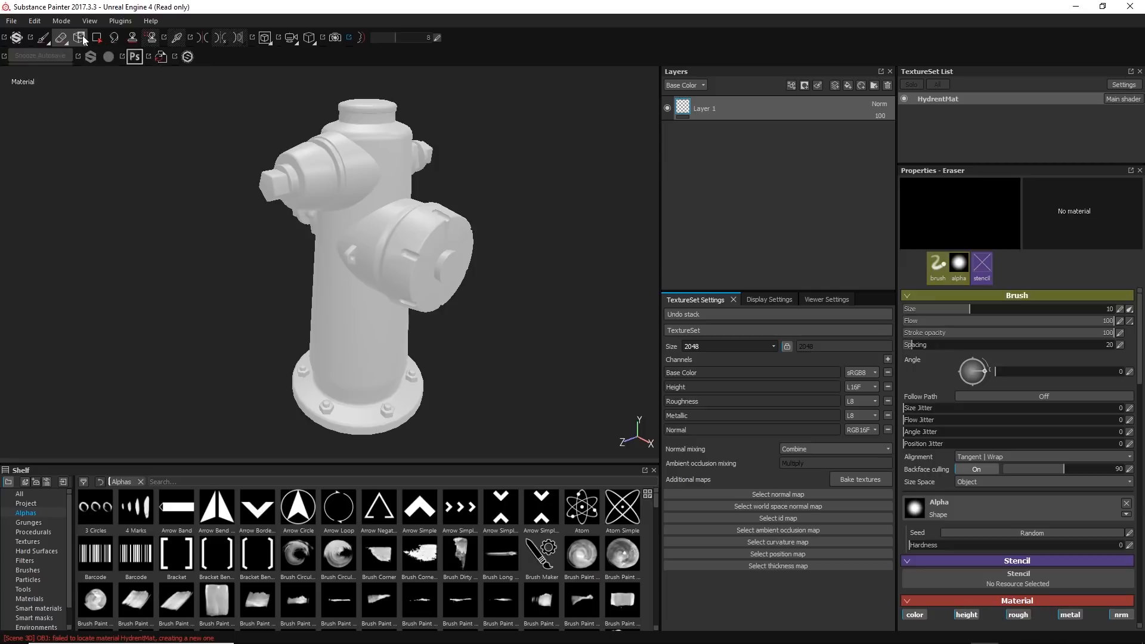
click(45, 39)
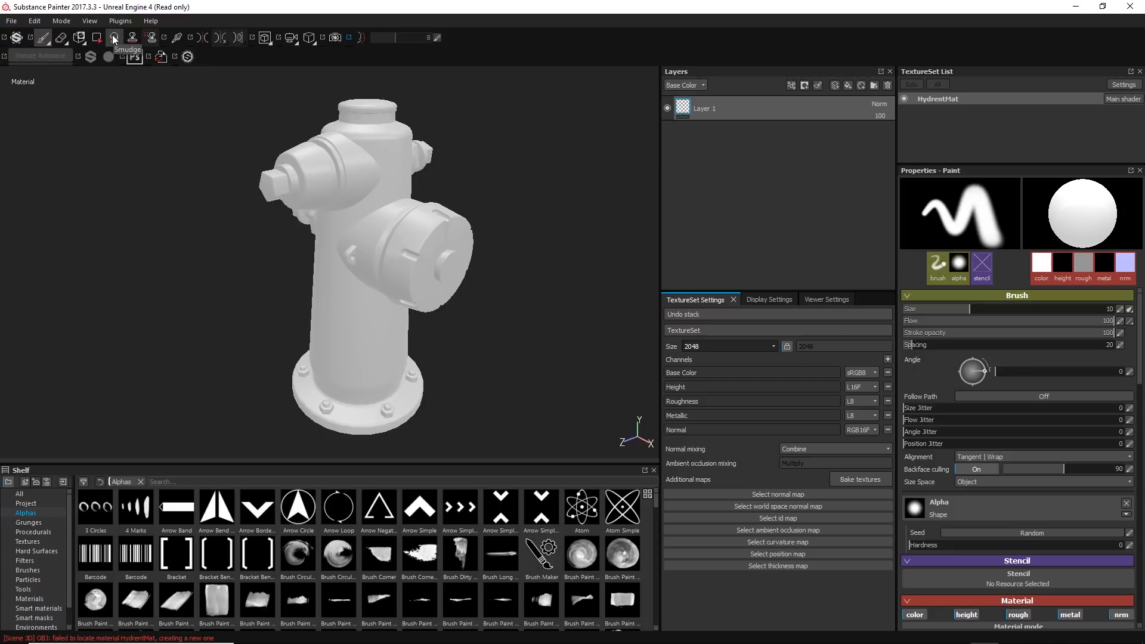
- Try symmetry with its symmetry plane shown through the hydrant, and turn symmetry off again
click(202, 37)
click(226, 38)
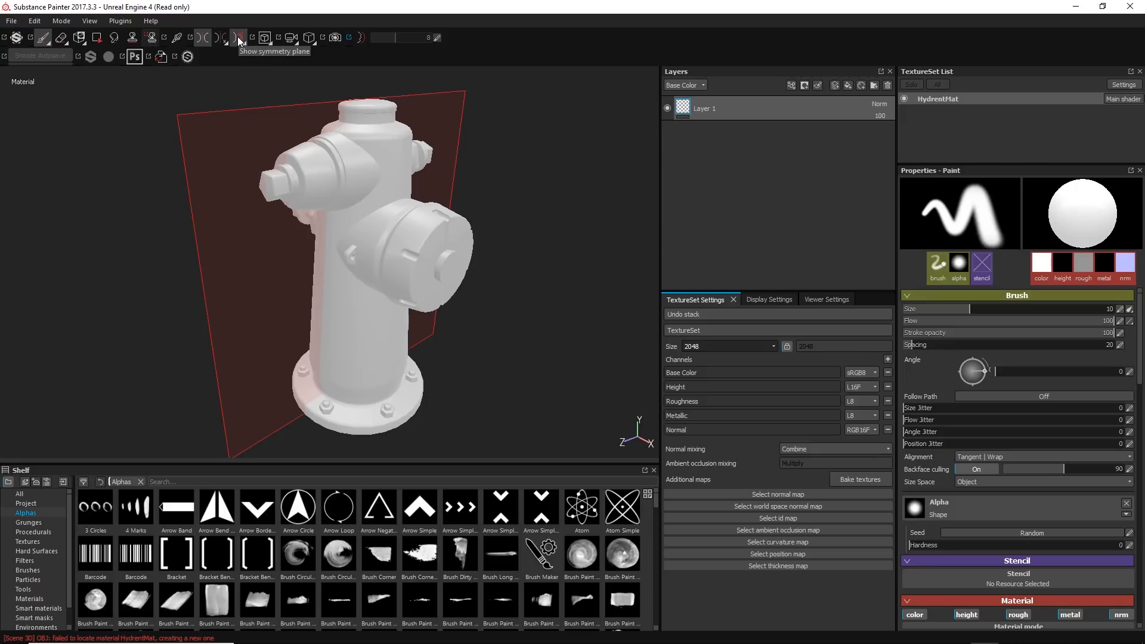
click(238, 37)
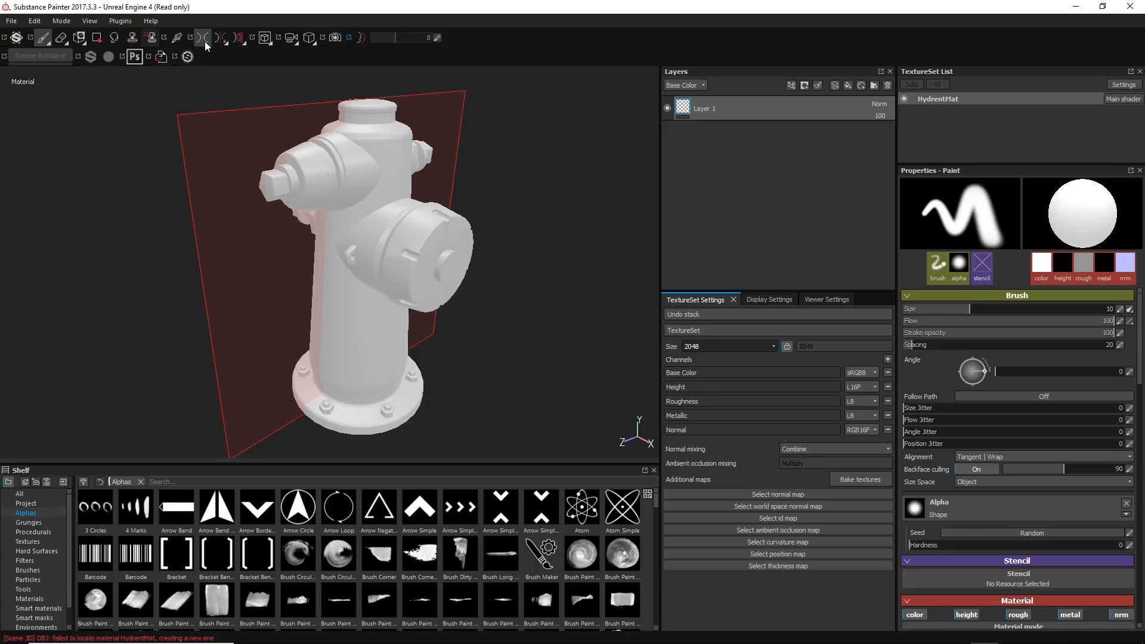
- Look through the viewport layout, camera rotation and projection options, keeping the perspective view
click(266, 38)
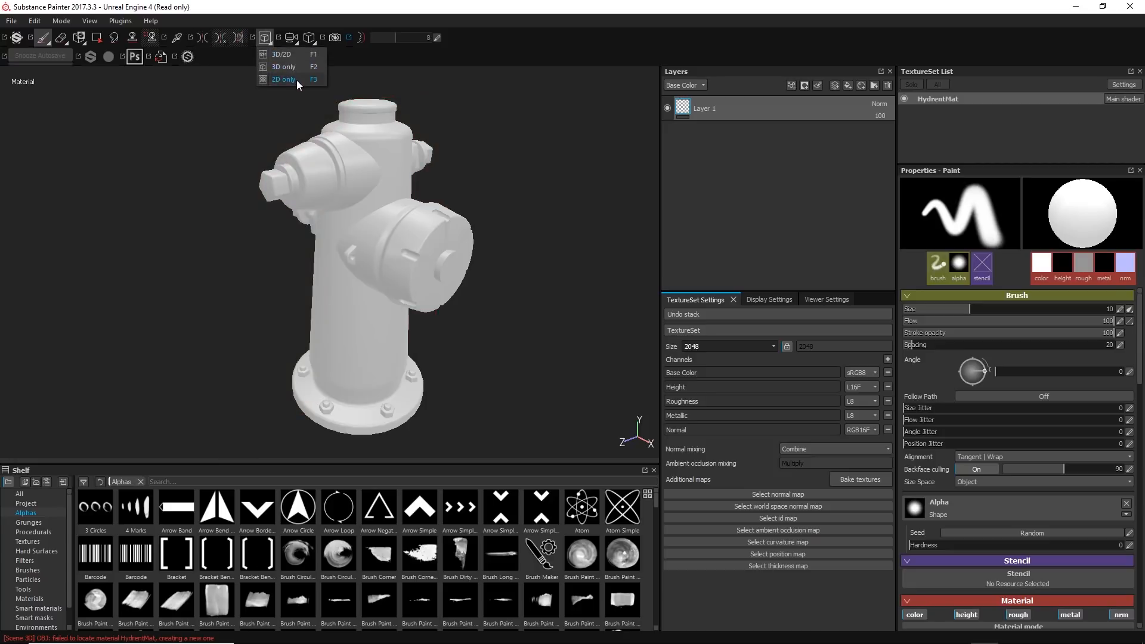
click(289, 26)
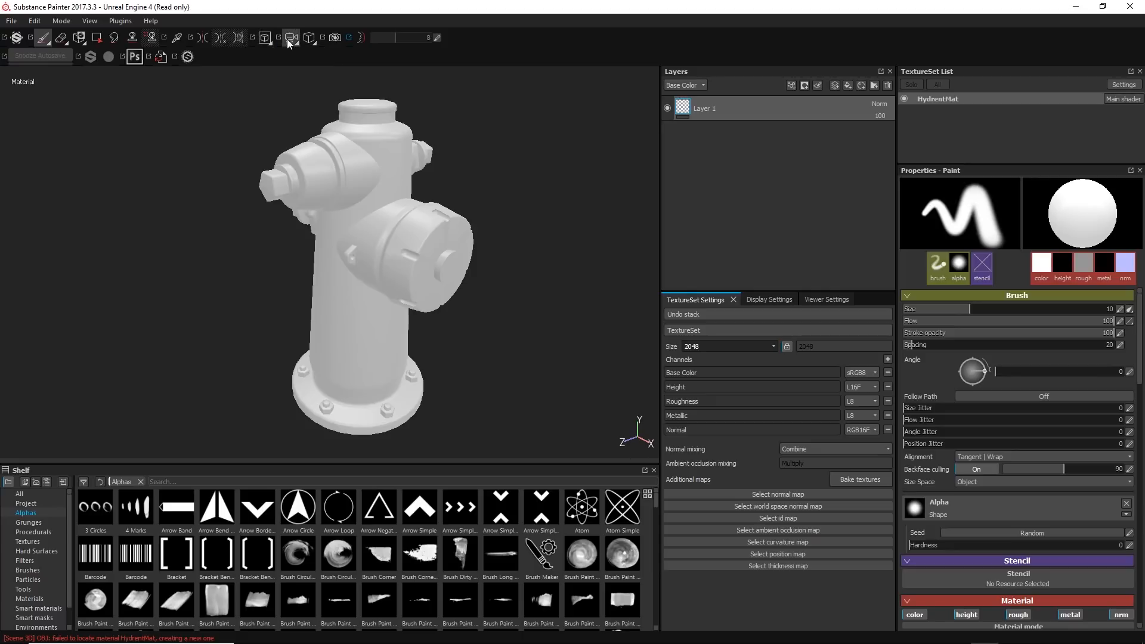
click(288, 39)
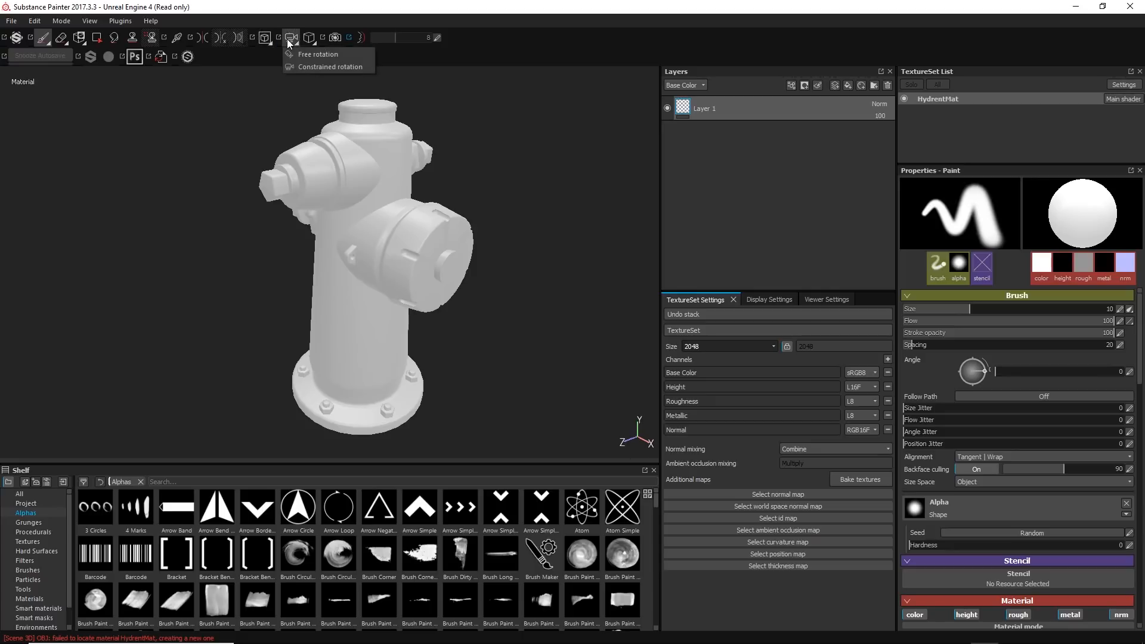
click(325, 17)
click(309, 38)
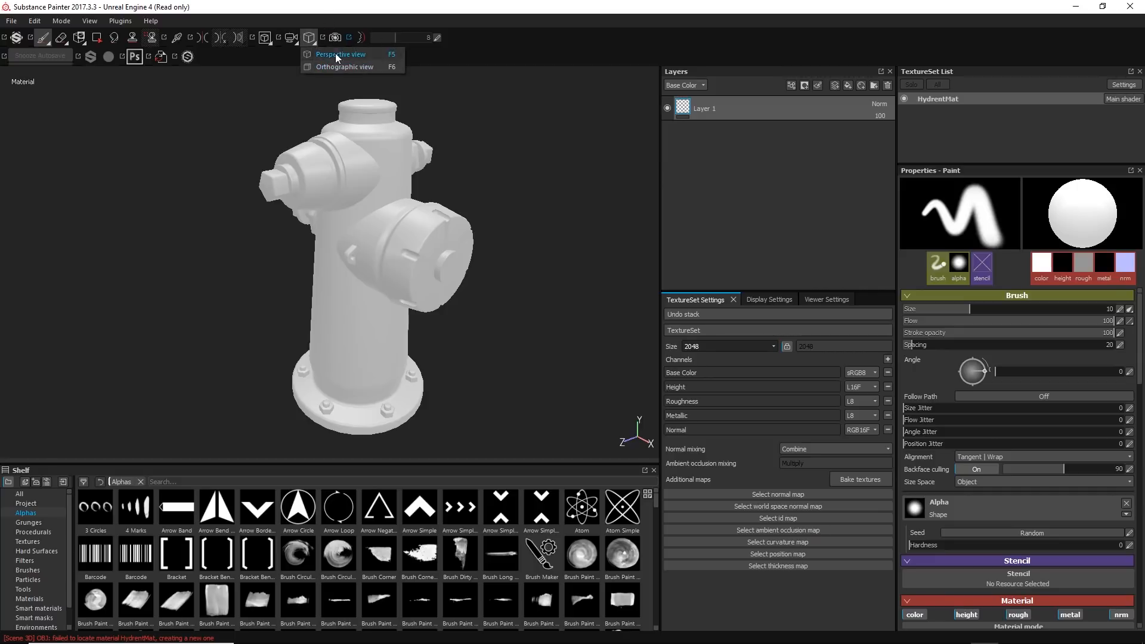
click(308, 12)
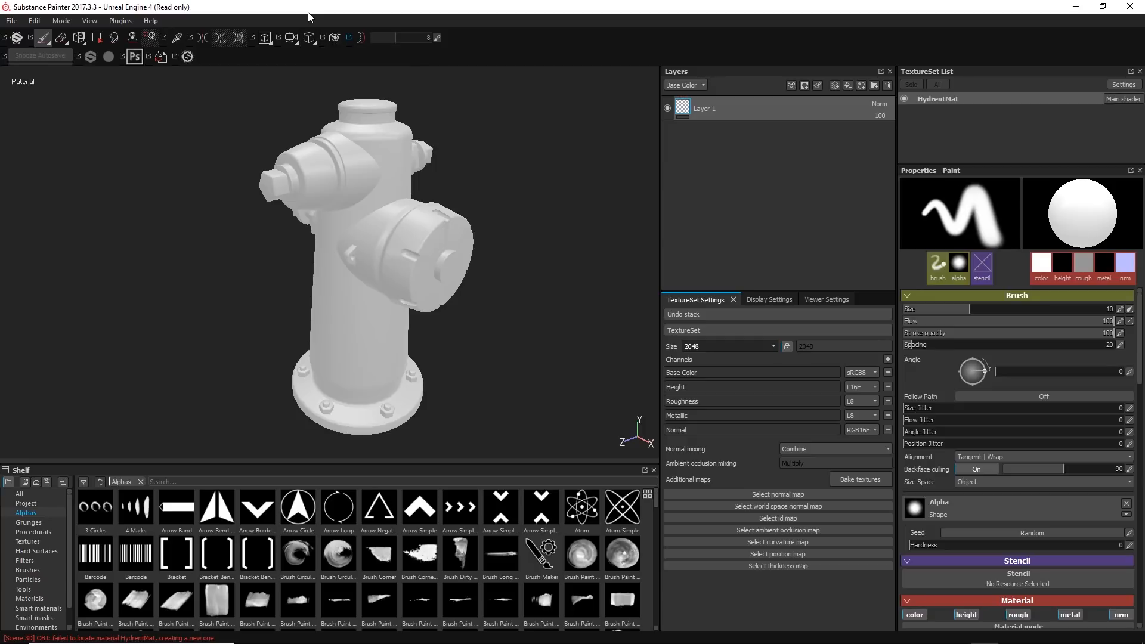
key(F5)
key(F5)
- Switch to Iray rendering of the hydrant and rotate the environment lighting to 142
click(336, 38)
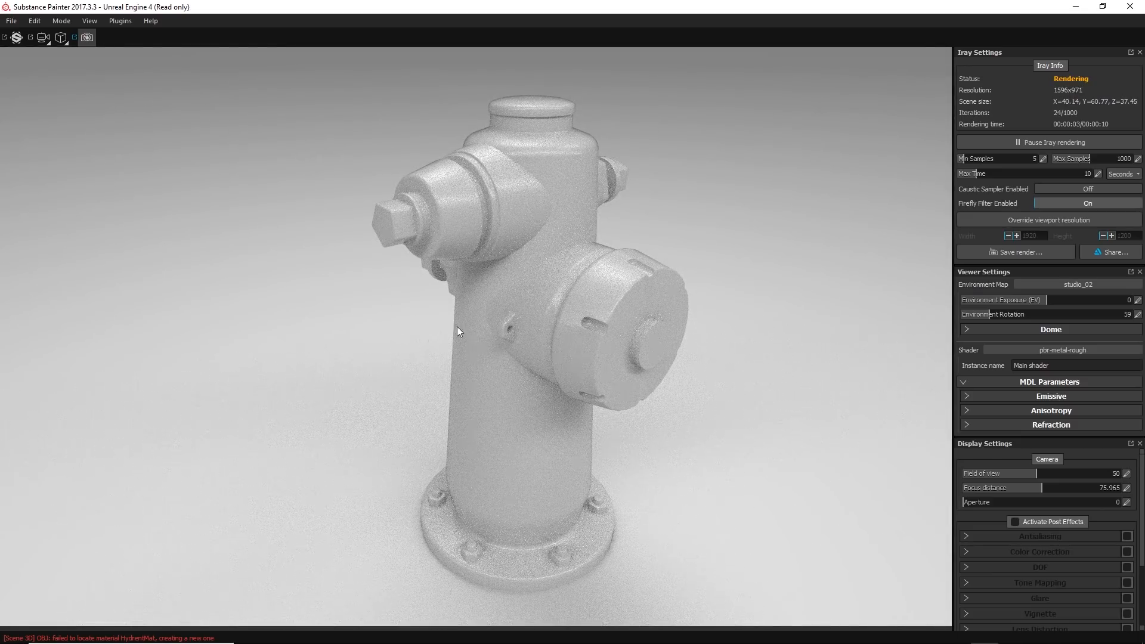
alt+drag(511, 312, 517, 351)
mouse_move(549, 376)
alt+middle_down()
mouse_move(513, 373)
mouse_move(535, 382)
alt+middle_up()
alt+drag(465, 346, 524, 328)
alt+middle_drag(470, 341, 450, 353)
alt+right_drag(450, 353, 409, 263)
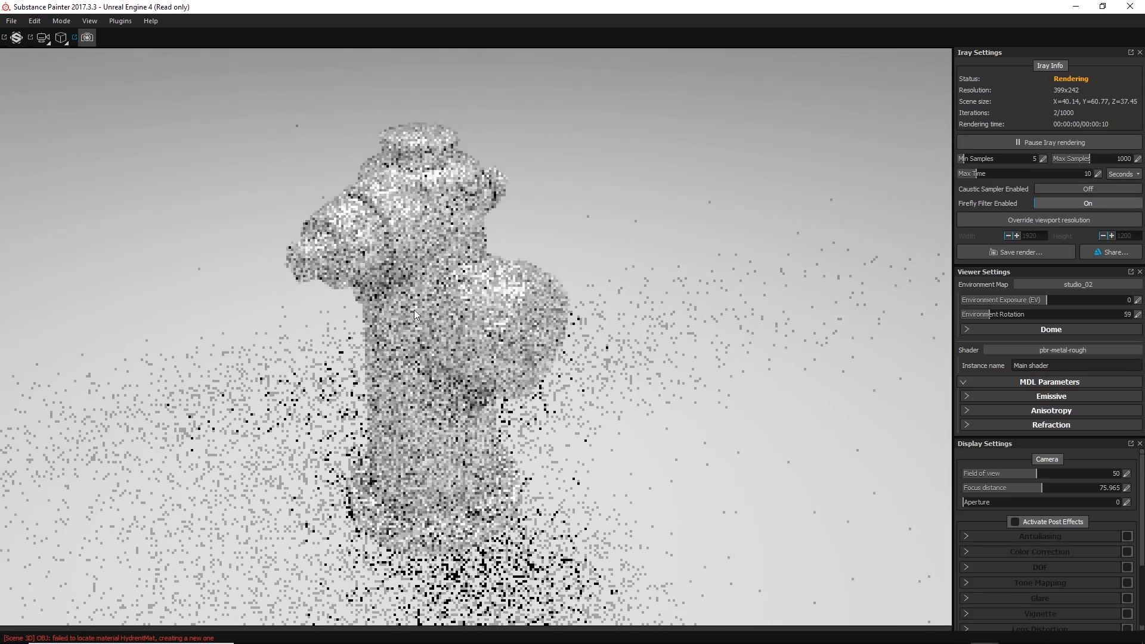
shift+right_drag(534, 336, 485, 367)
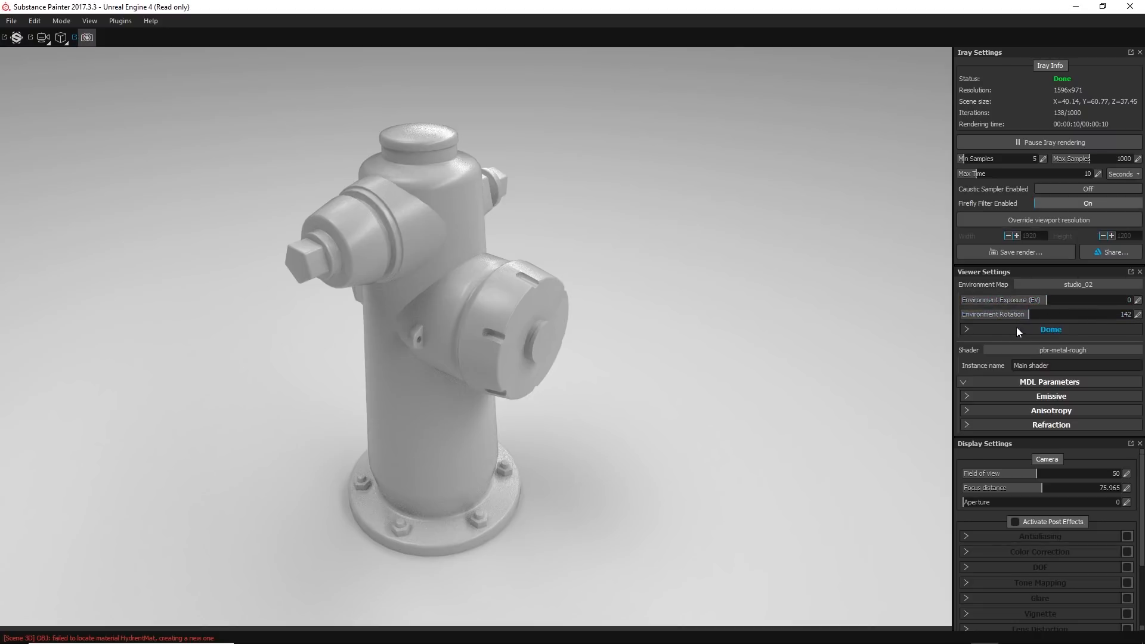
- Expand the Iray Dome settings and review the dome and ground parameters
click(967, 329)
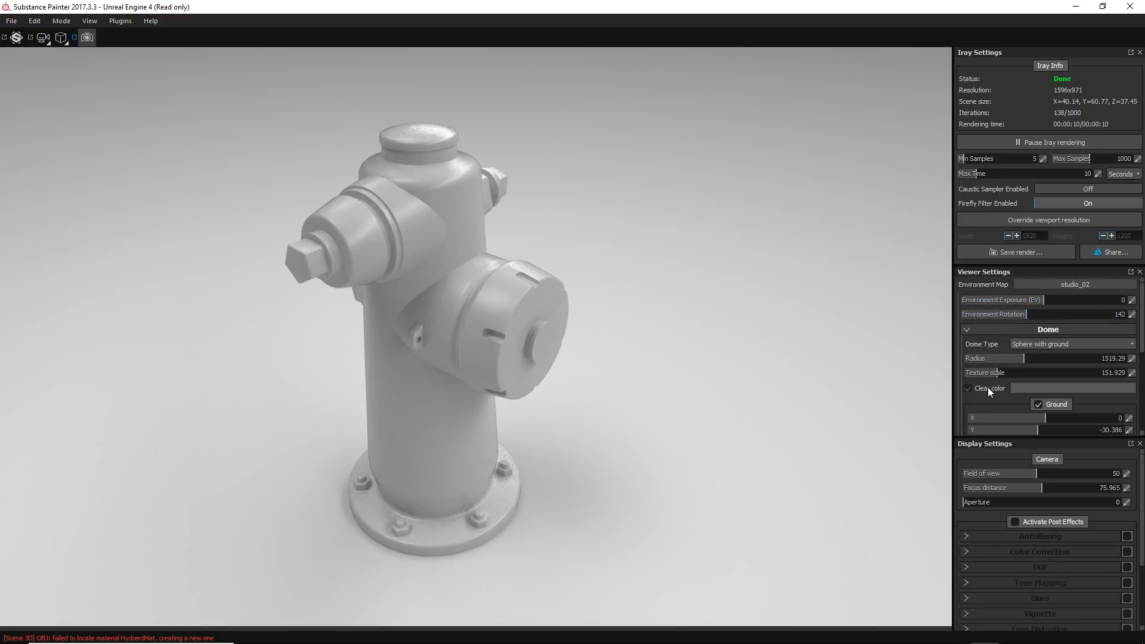
scroll(1136, 344, down, 3)
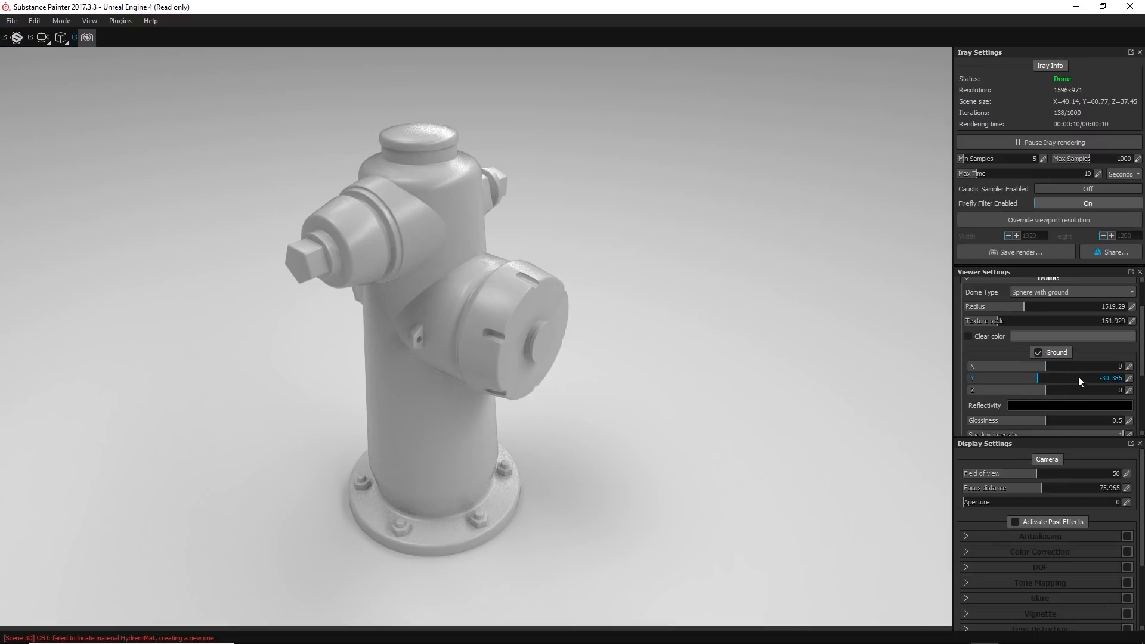
drag(1140, 332, 1133, 365)
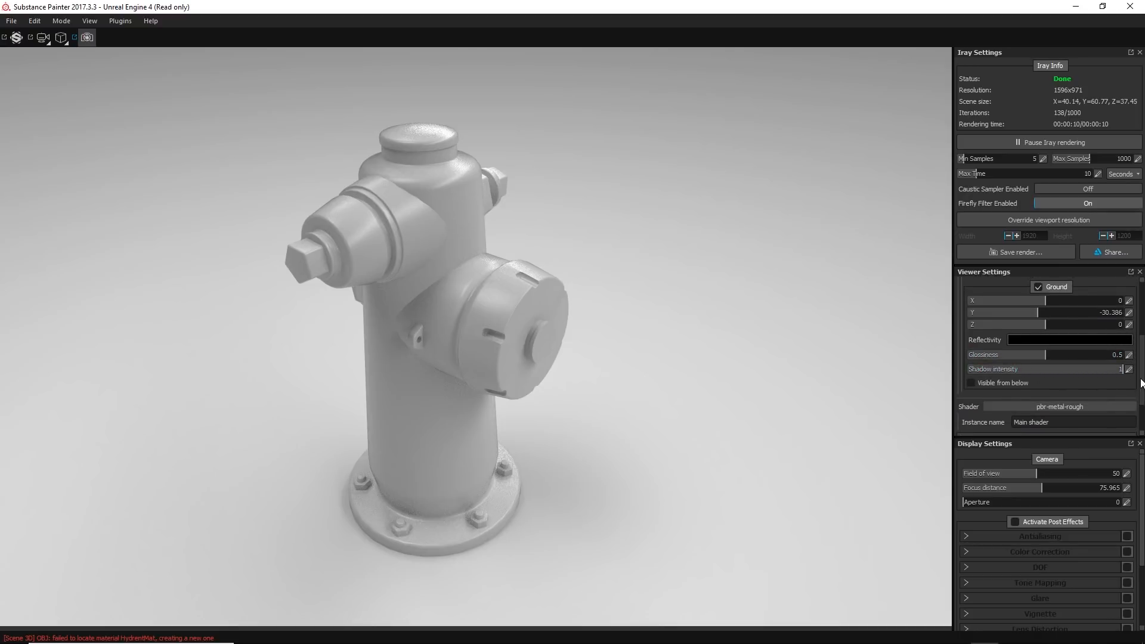
- Try the ground's Visible from below option while orbiting the render, and turn it off again
click(987, 383)
alt+drag(567, 455, 564, 417)
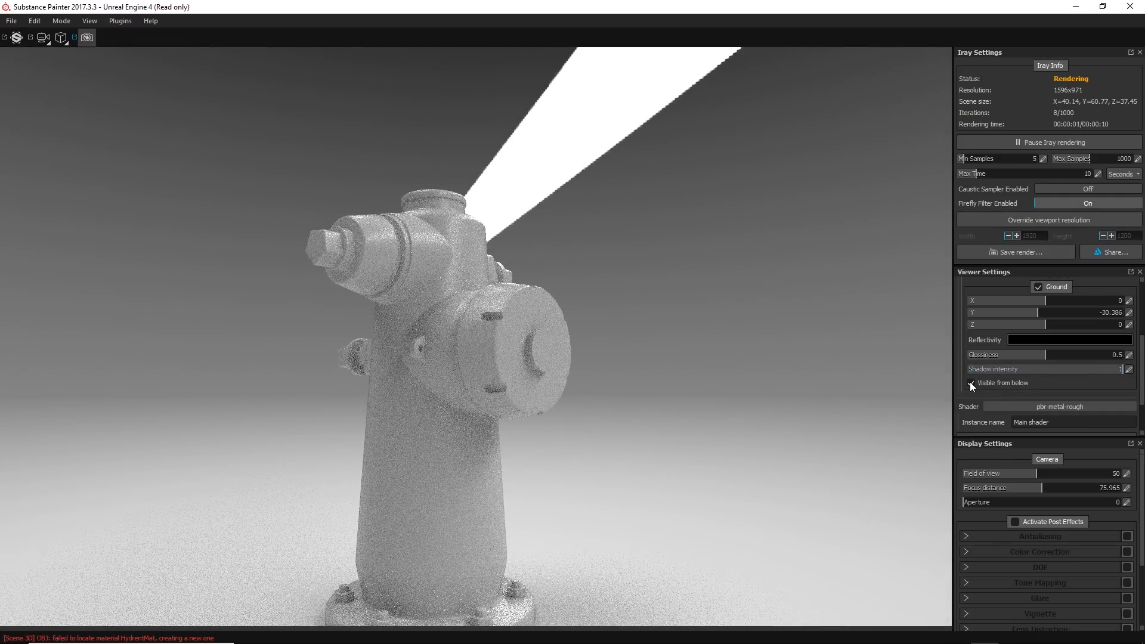
click(970, 382)
alt+drag(647, 399, 585, 513)
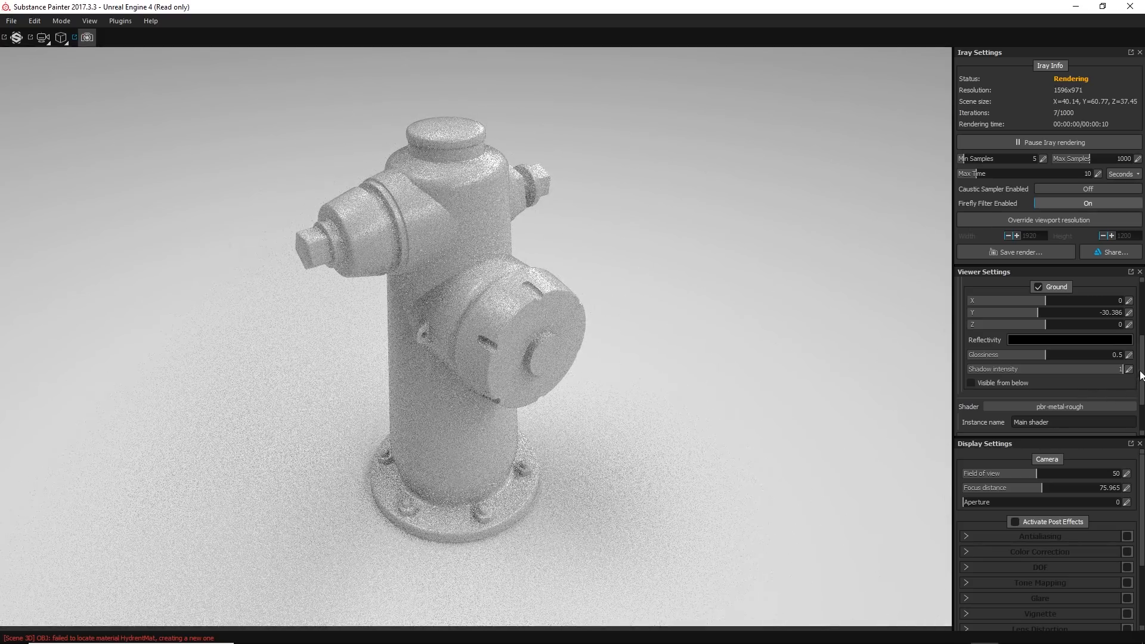
- Enable the dome's Clear color as the render background and view the hydrant against it
drag(1142, 376, 1099, 403)
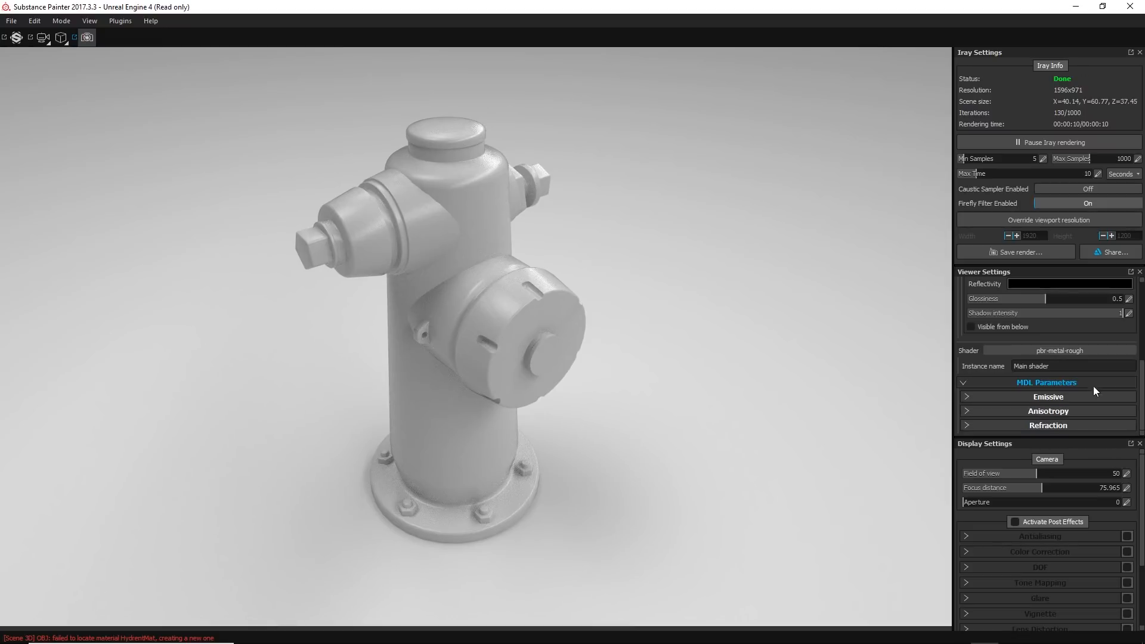
scroll(1143, 393, up, 5)
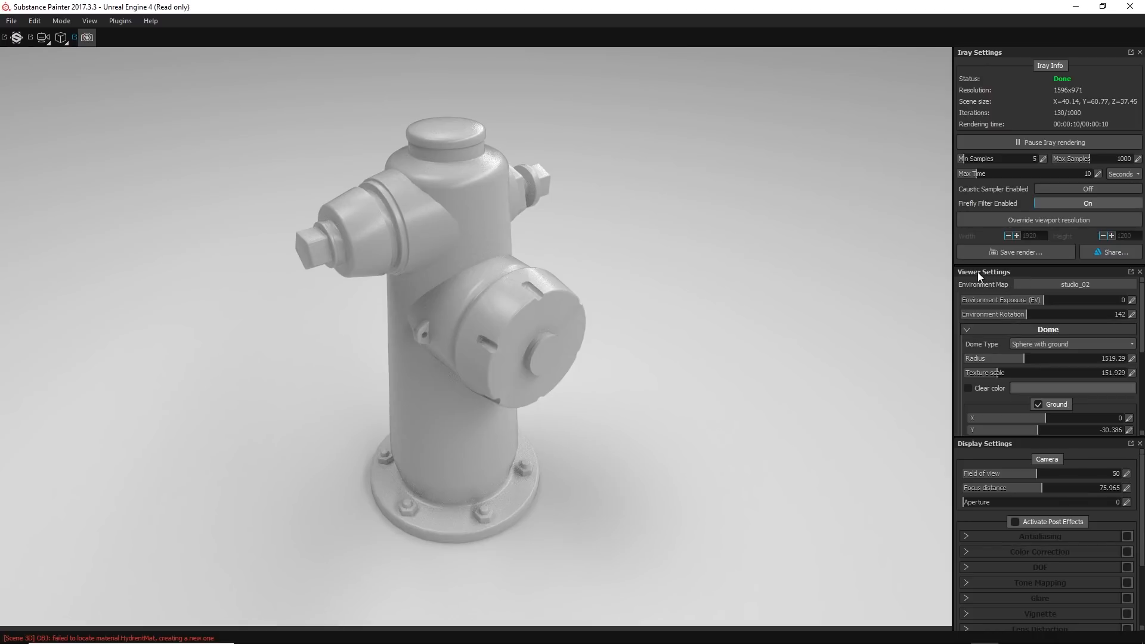
click(969, 389)
click(969, 390)
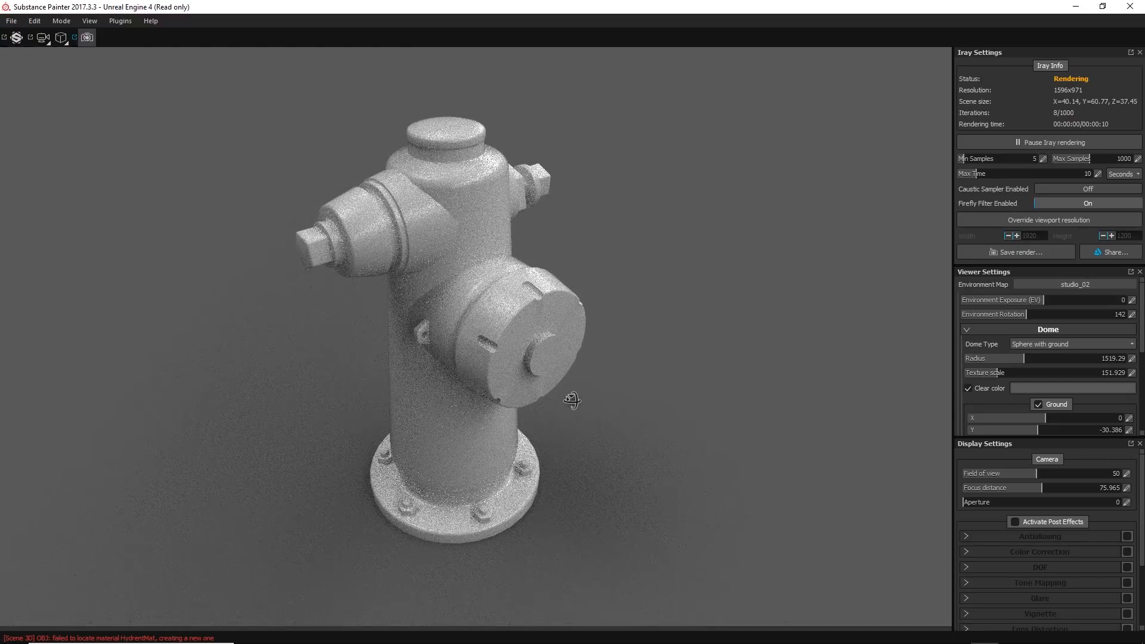
alt+drag(573, 401, 617, 525)
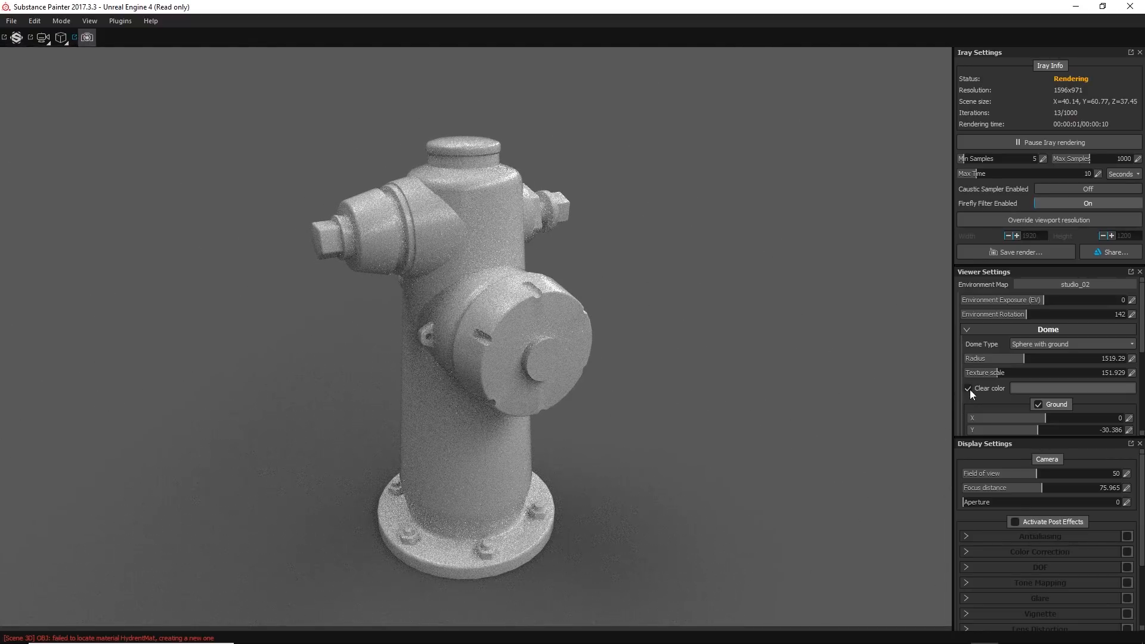
- Set the dome's clear color to a neutral grey with R, G and B at 0.125
click(1039, 392)
click(1003, 377)
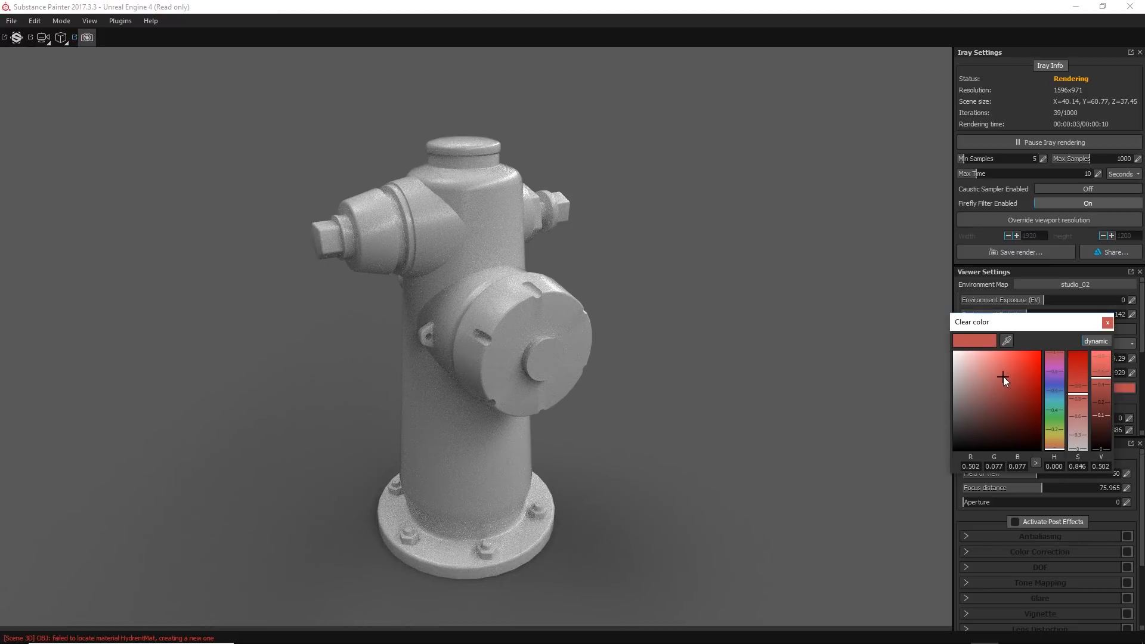
drag(997, 368, 941, 412)
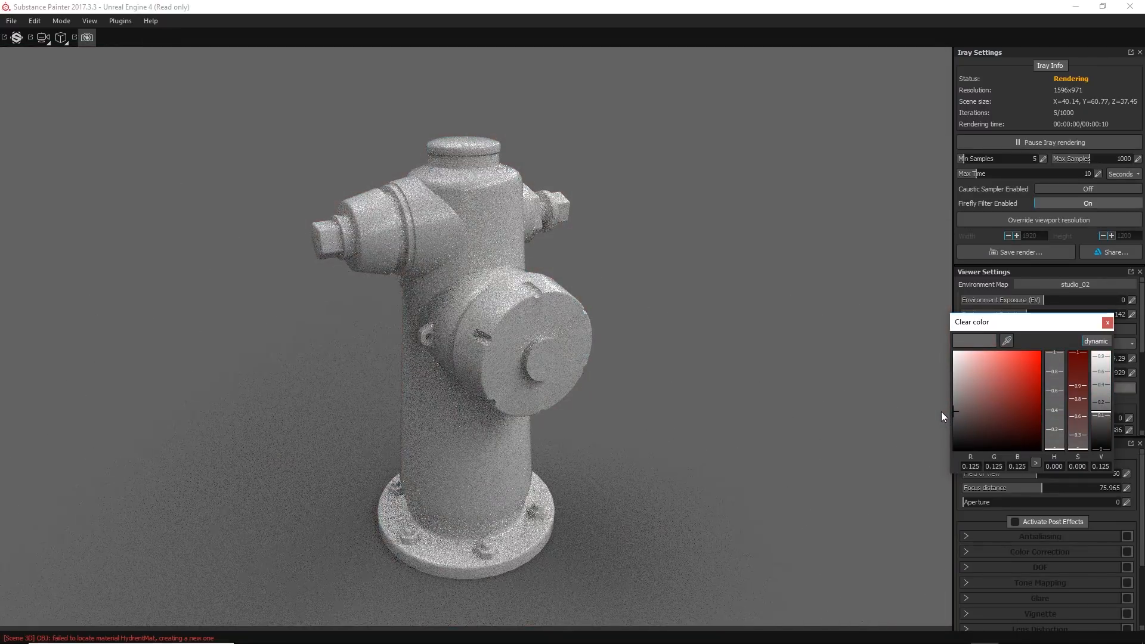
click(1108, 323)
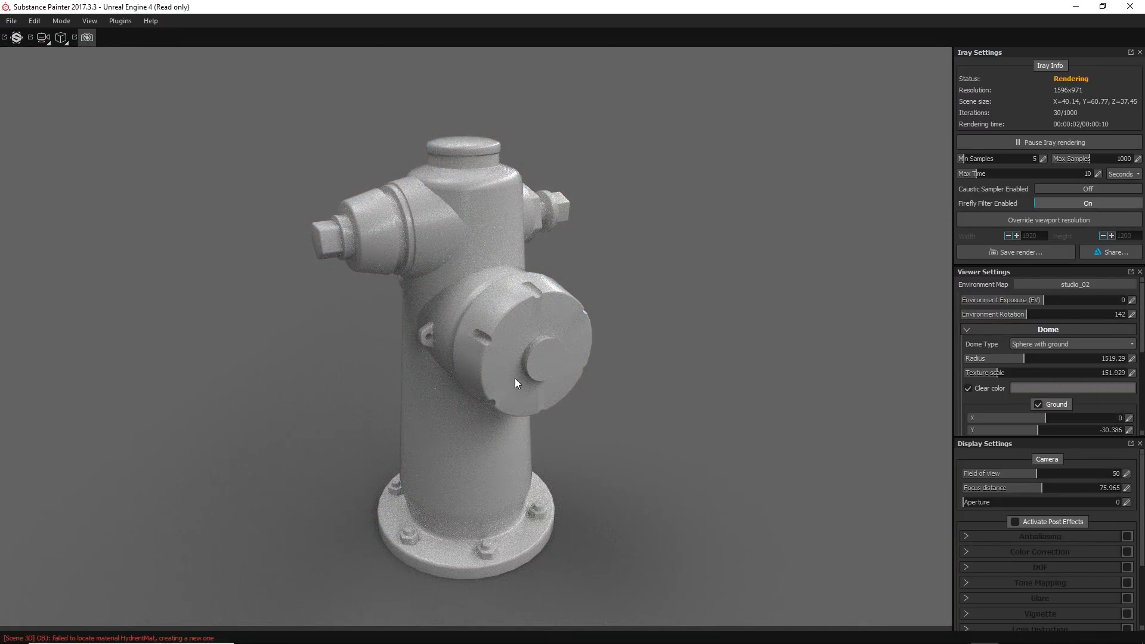
- Review the camera, post effects and color profile options in the display settings for the Iray render
alt+drag(521, 380, 529, 390)
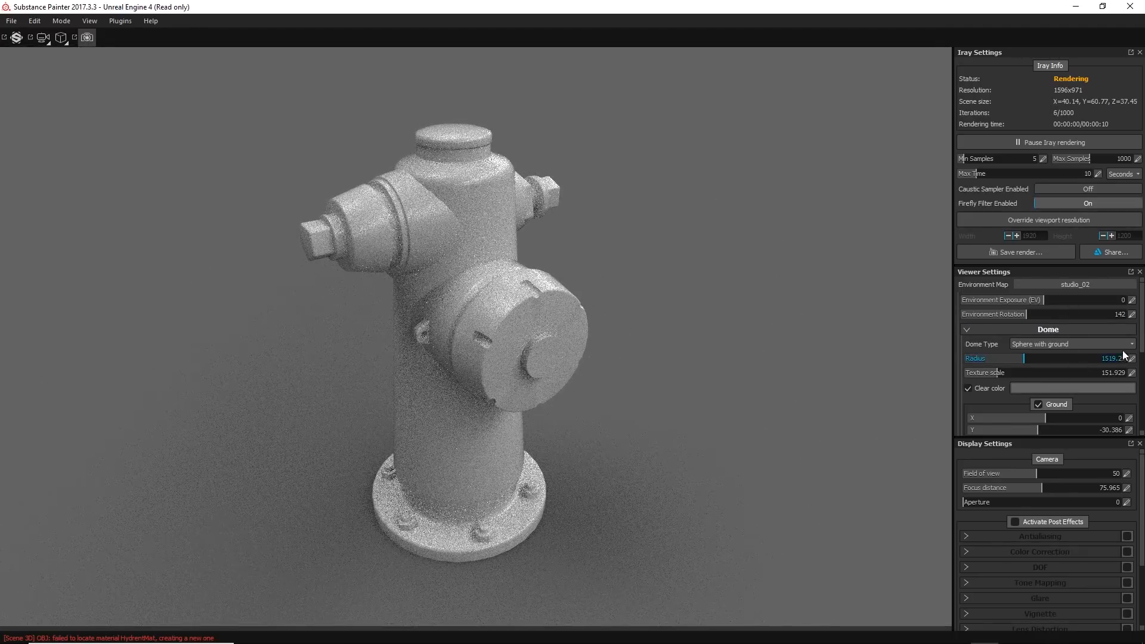
drag(1141, 469, 1140, 471)
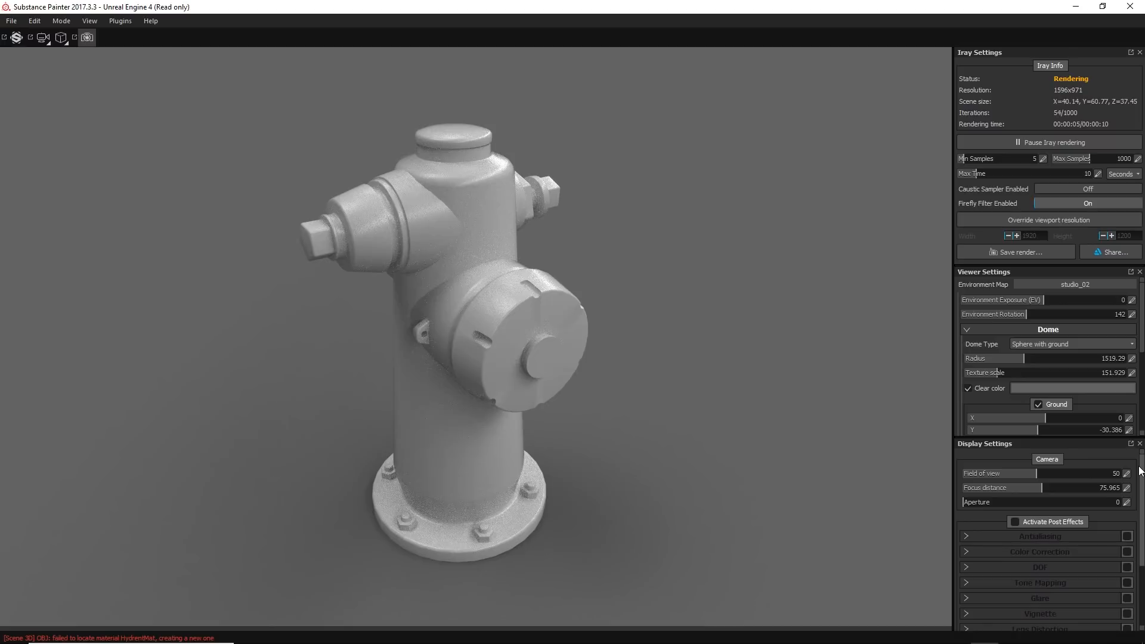
click(1016, 523)
scroll(1057, 546, down, 3)
scroll(1064, 528, up, 1)
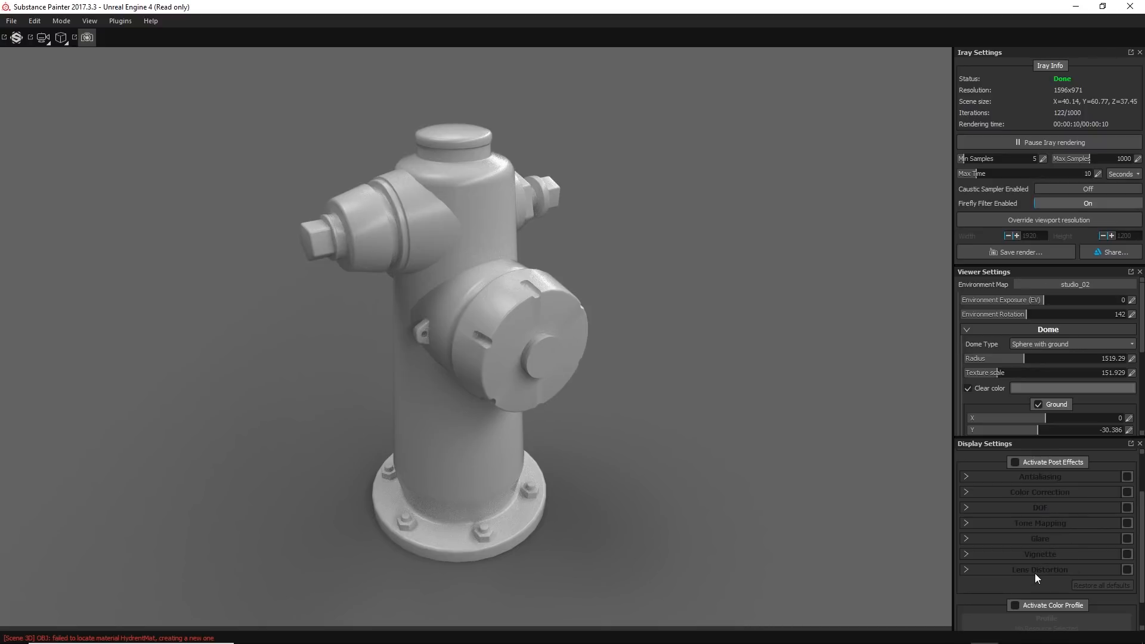
scroll(1054, 552, down, 1)
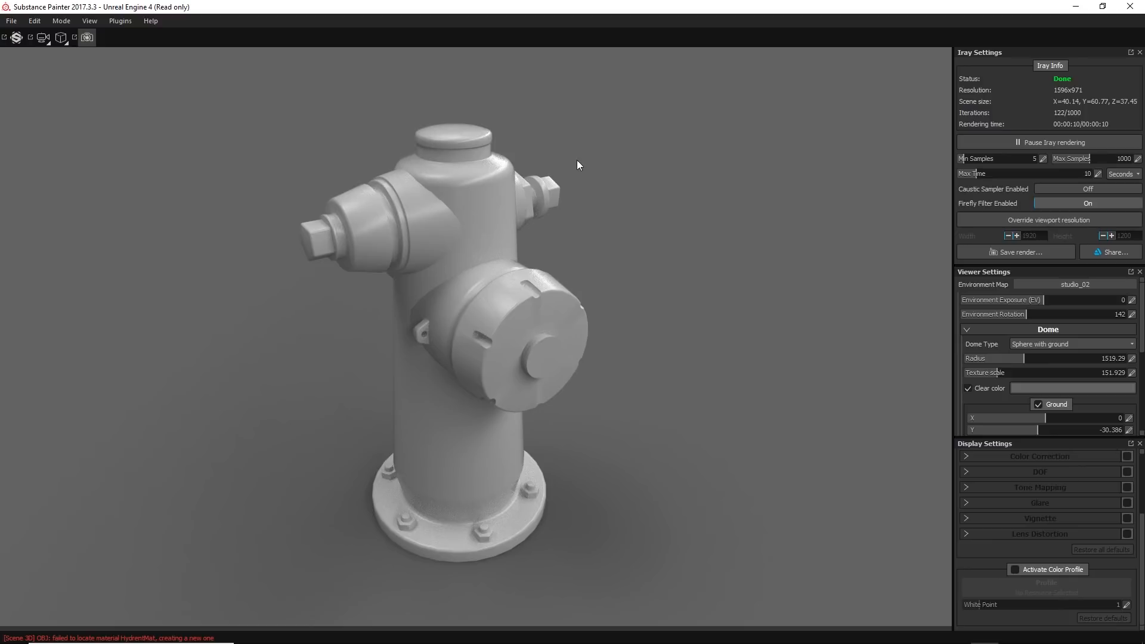
- Leave Iray rendering, return to the painting mode and frame the hydrant from a slightly raised angle
click(86, 38)
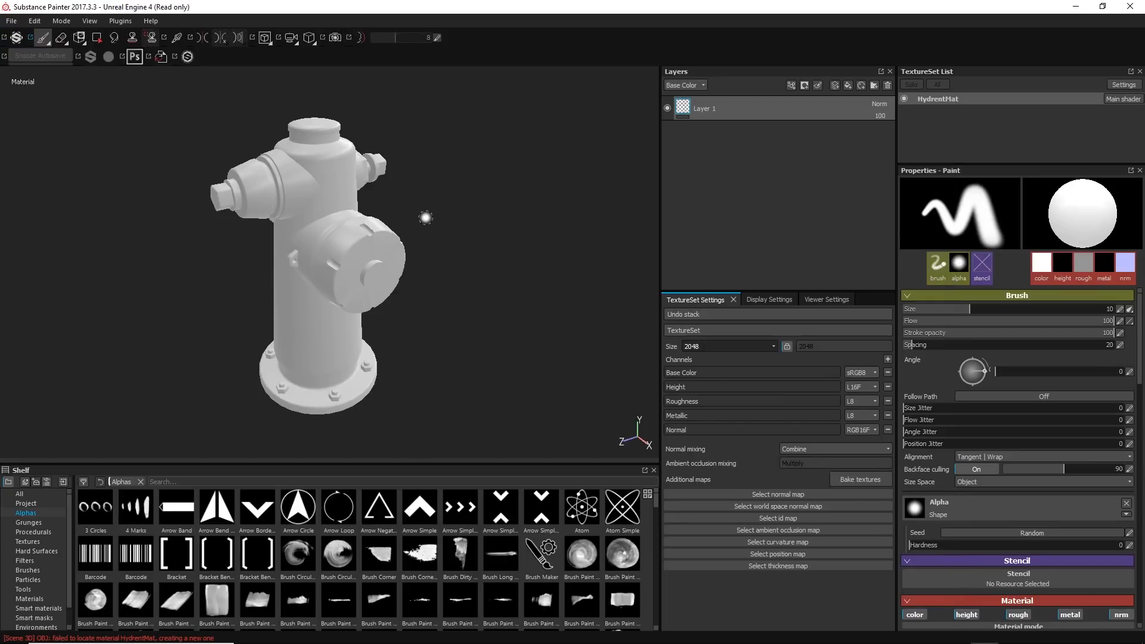
alt+drag(346, 247, 365, 262)
alt+middle_drag(365, 262, 431, 283)
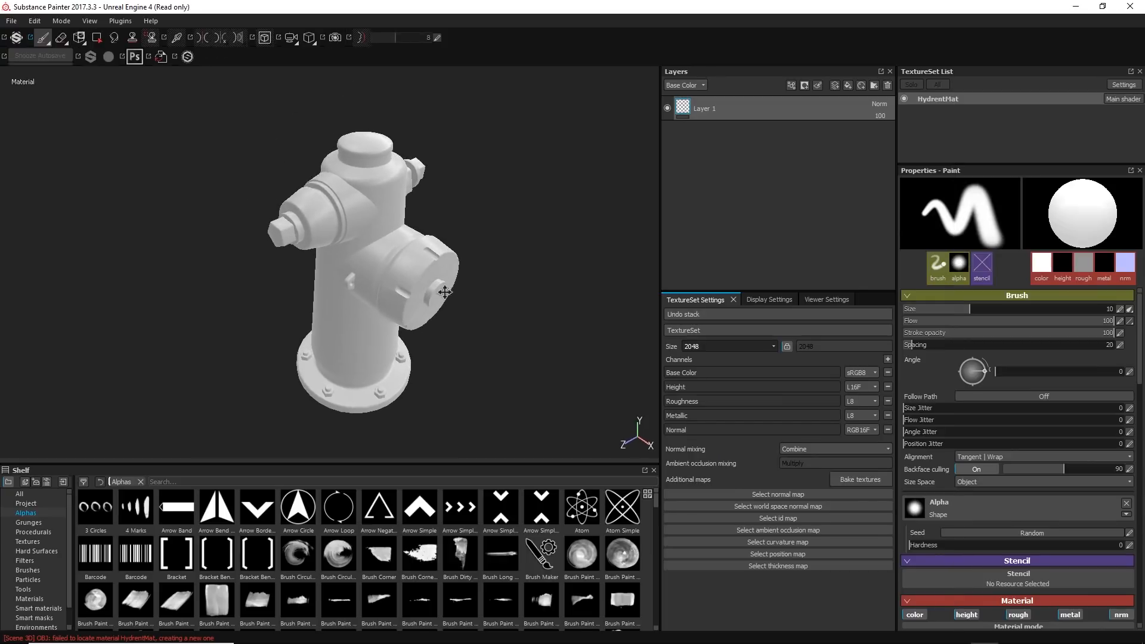
alt+drag(431, 284, 432, 267)
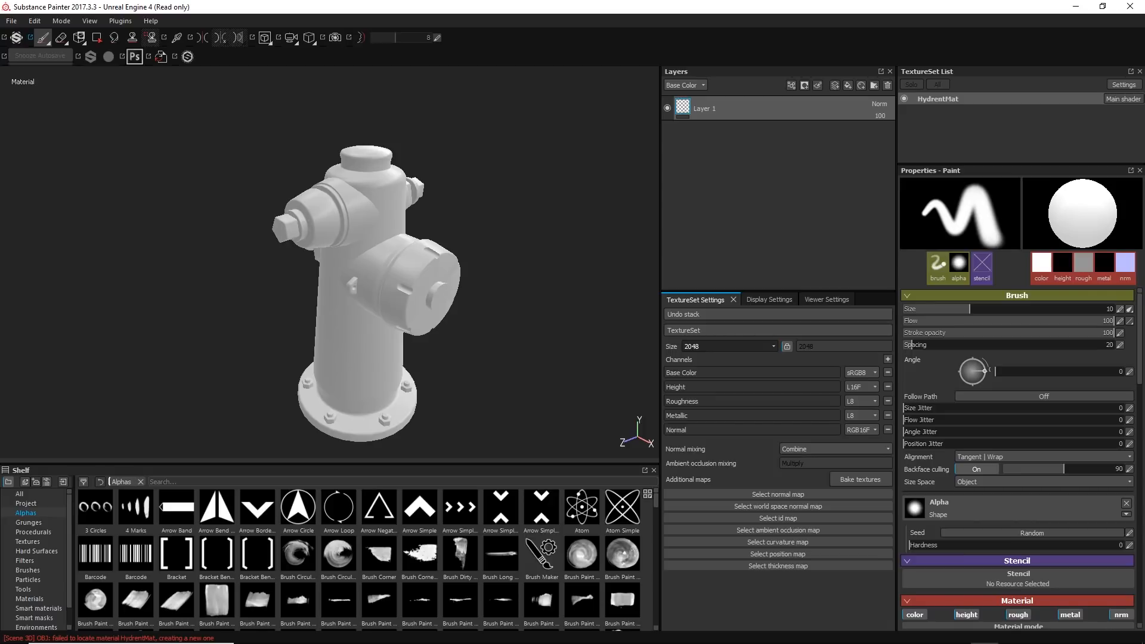
alt+middle_drag(427, 245, 413, 219)
mouse_move(421, 263)
alt+mouse_down()
mouse_move(413, 257)
mouse_move(437, 252)
alt+mouse_up()
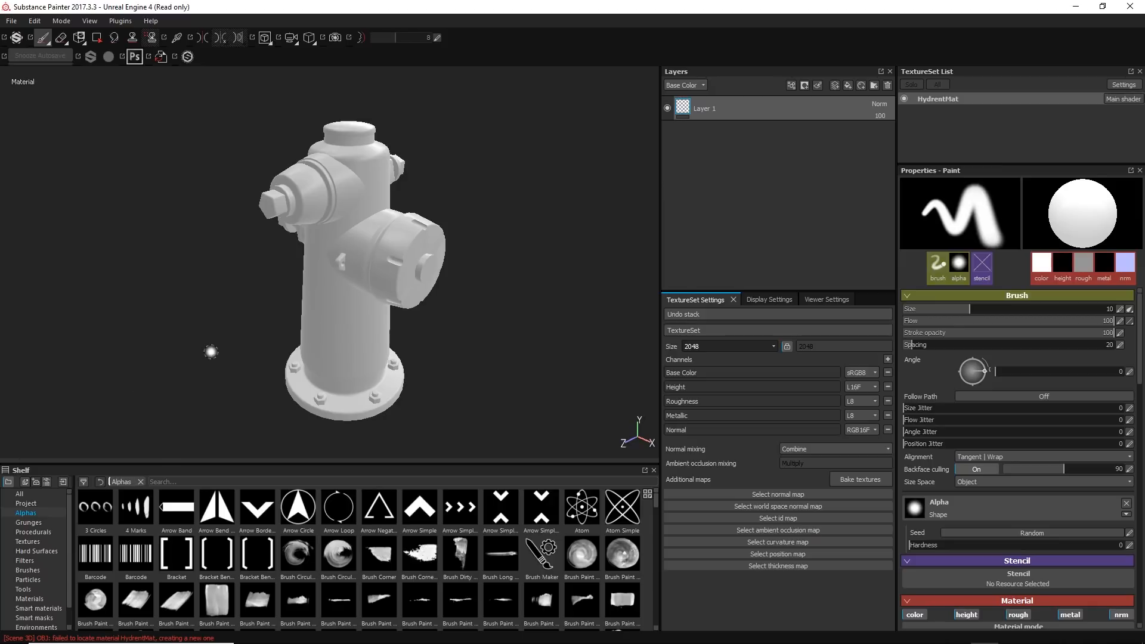
key(shift)
key(s)
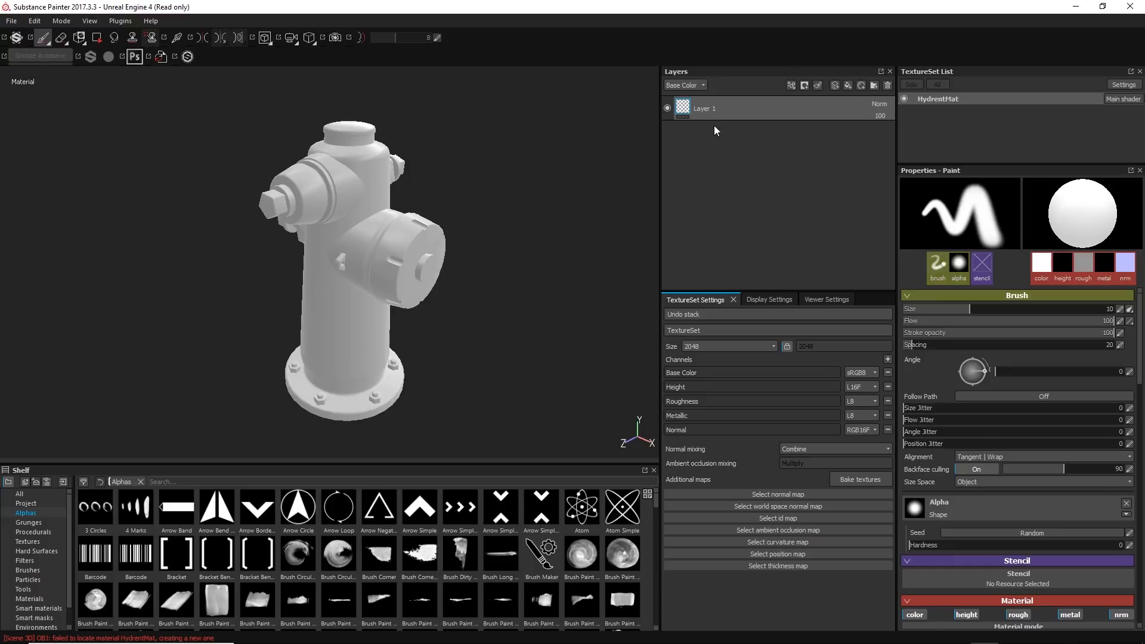
- Look at Layer 1's visibility control and its list of blending modes, keeping the current mode
click(667, 108)
click(880, 104)
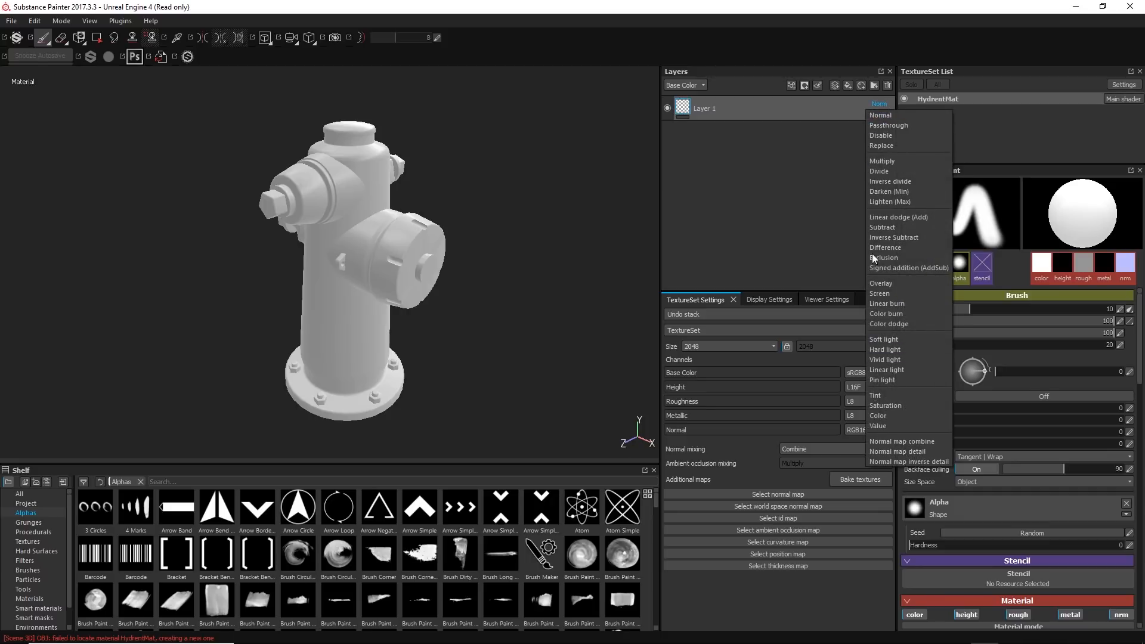
click(852, 147)
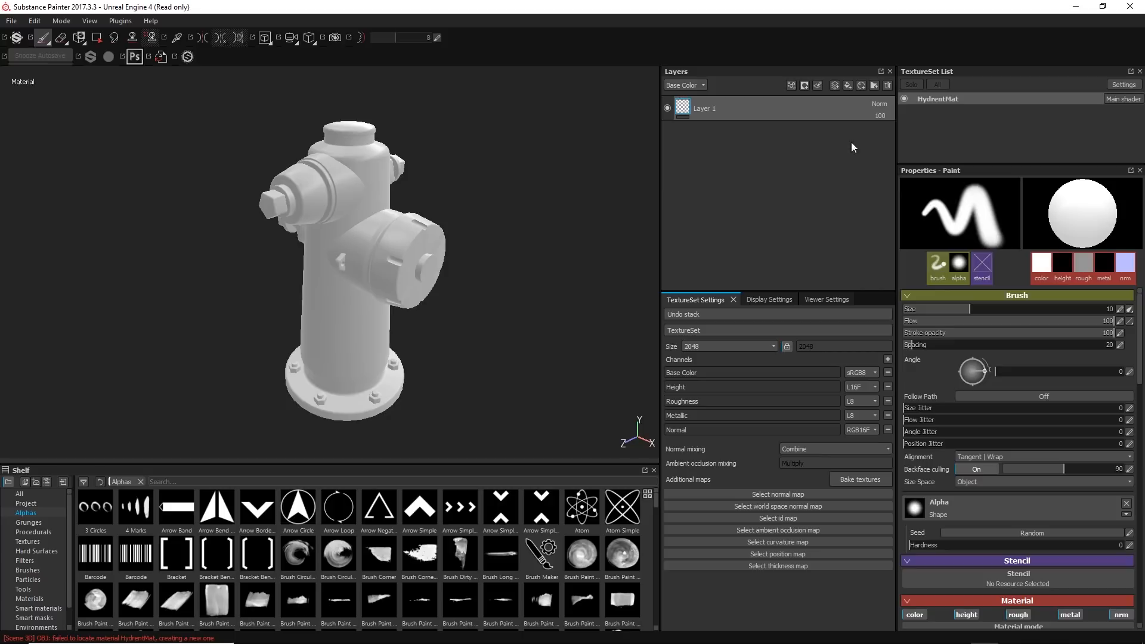
click(771, 188)
- Toggle the visibility of the HydrentMat texture set off and back on twice
click(903, 98)
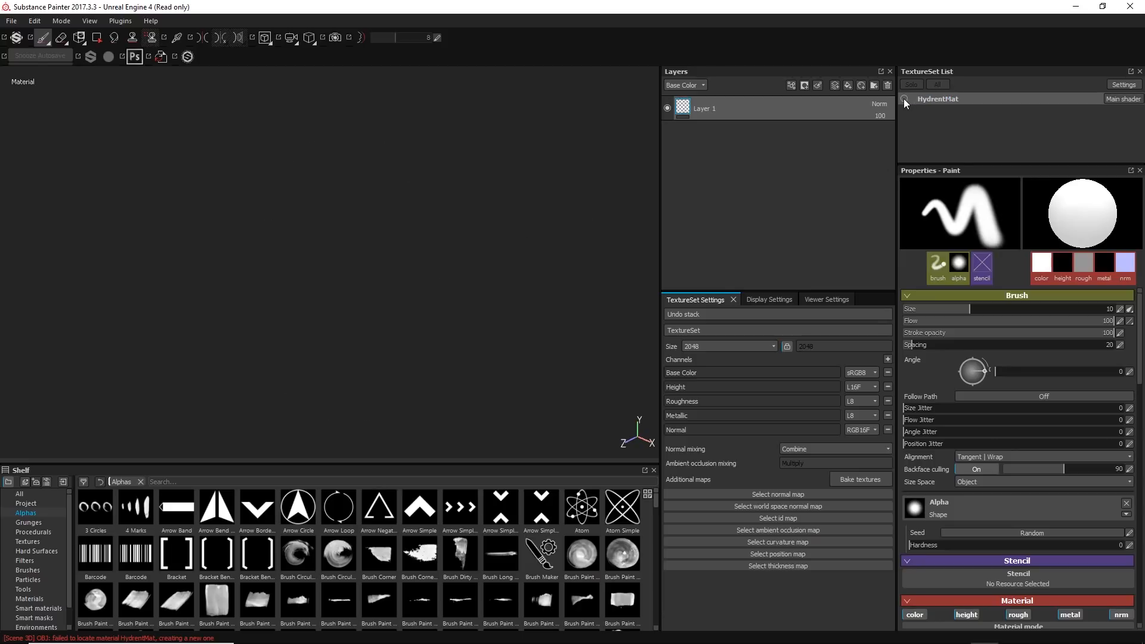
click(904, 99)
click(904, 99)
click(904, 98)
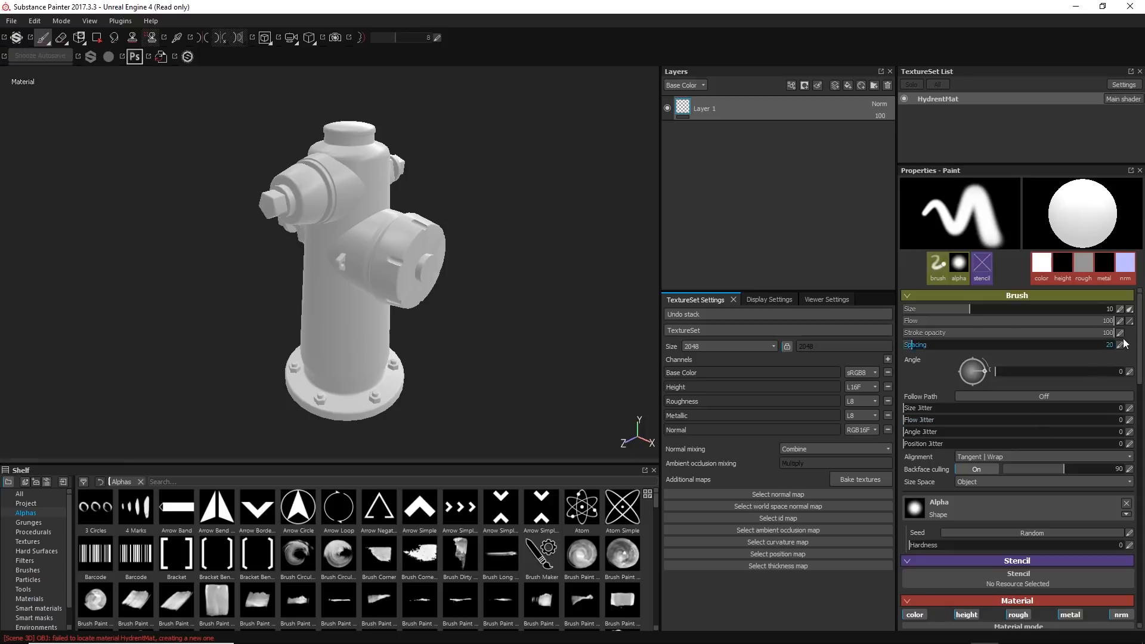
- Look through the paint brush, alpha, stencil and material properties and examine the brush alignment options
scroll(1132, 431, down, 5)
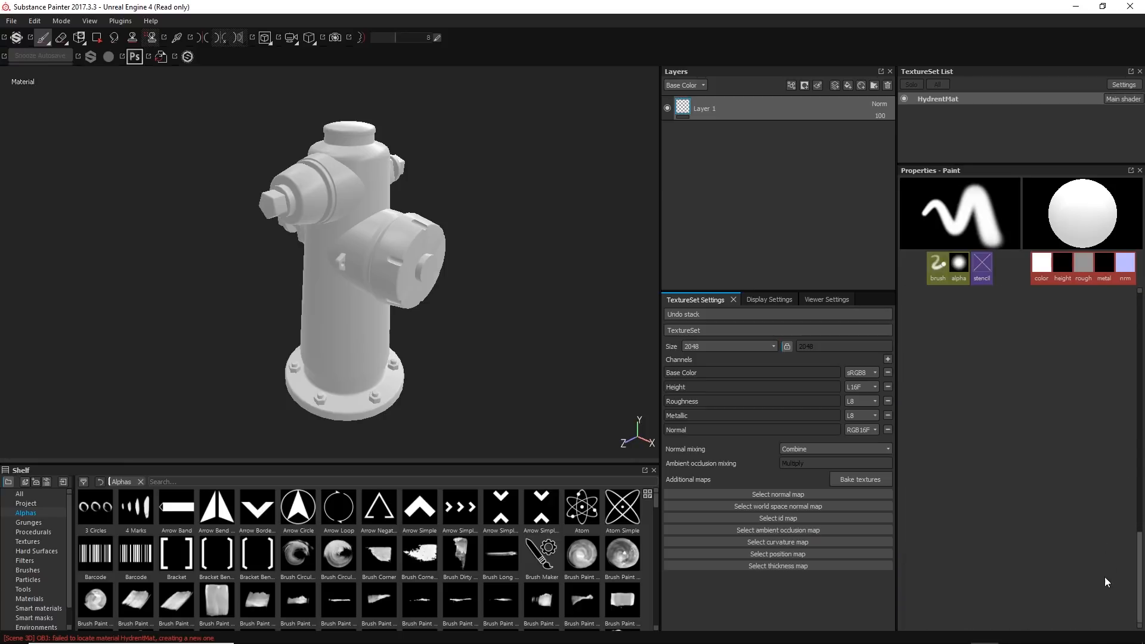
scroll(1089, 298, up, 5)
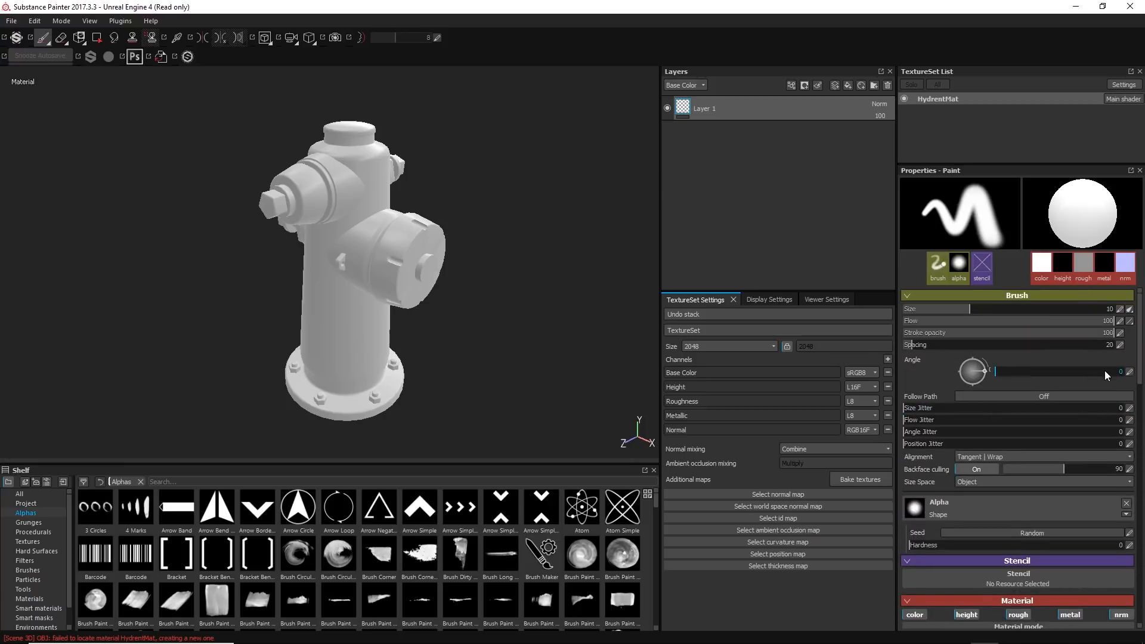
scroll(1141, 314, down, 1)
scroll(1012, 310, up, 1)
scroll(1140, 362, down, 4)
drag(1137, 359, 1135, 381)
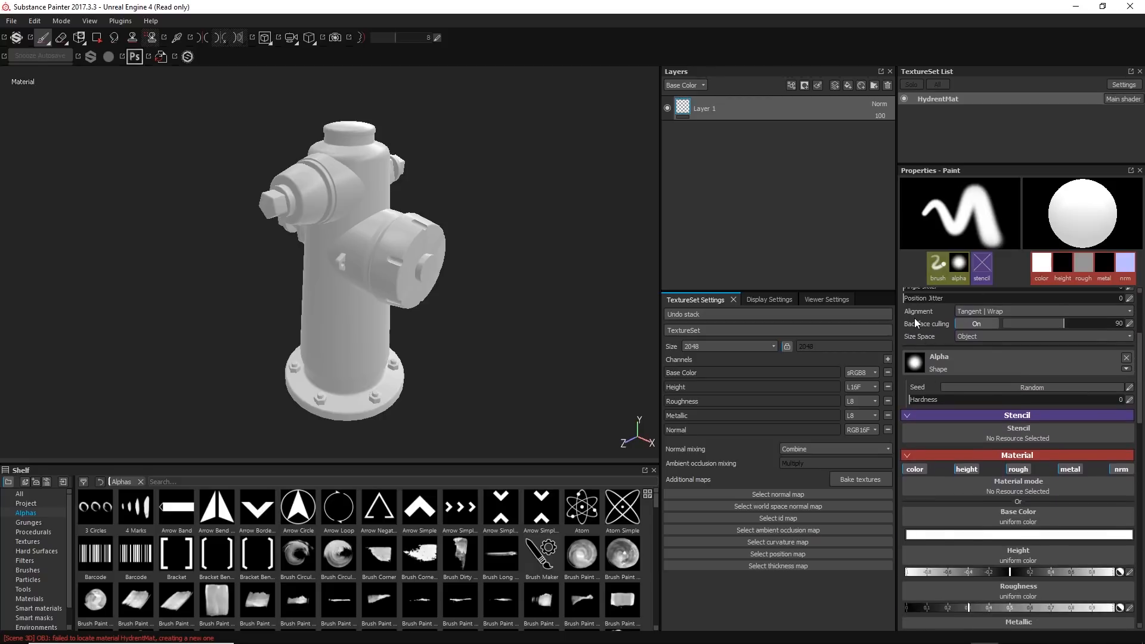
click(996, 310)
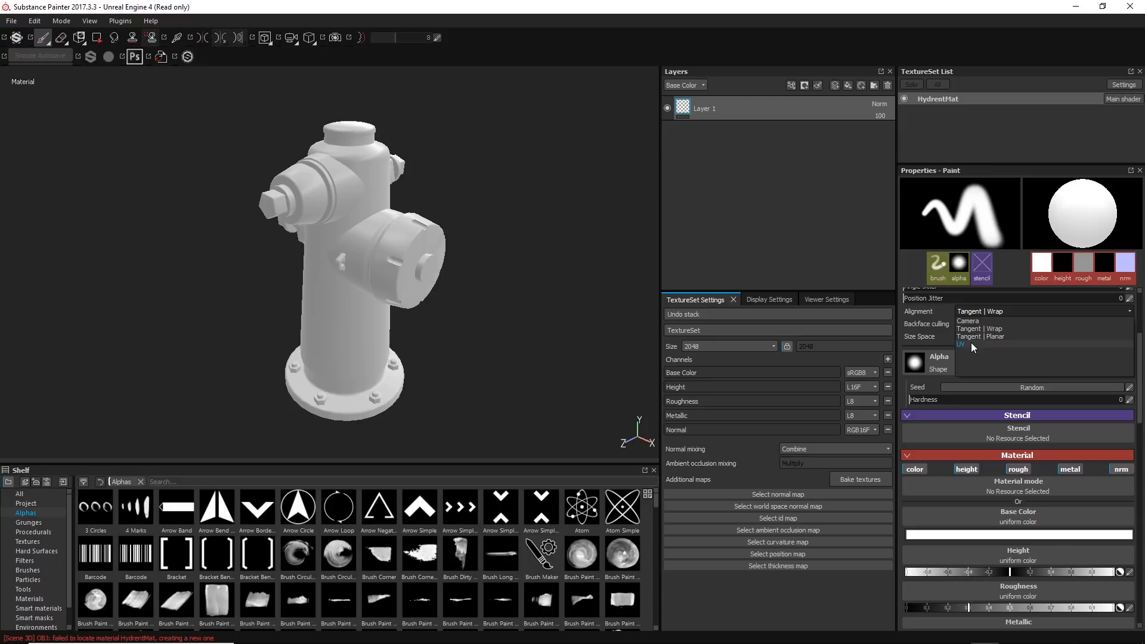
click(779, 239)
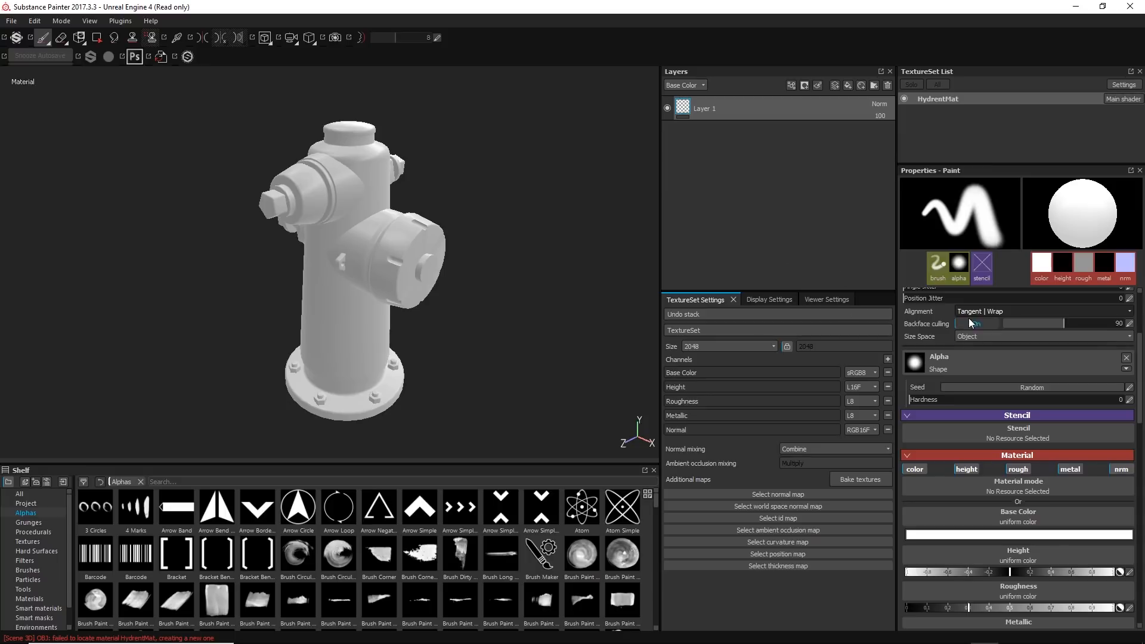
- Show the 3D hydrant and its 2D UV layout side by side and enlarge the brush
key(F1)
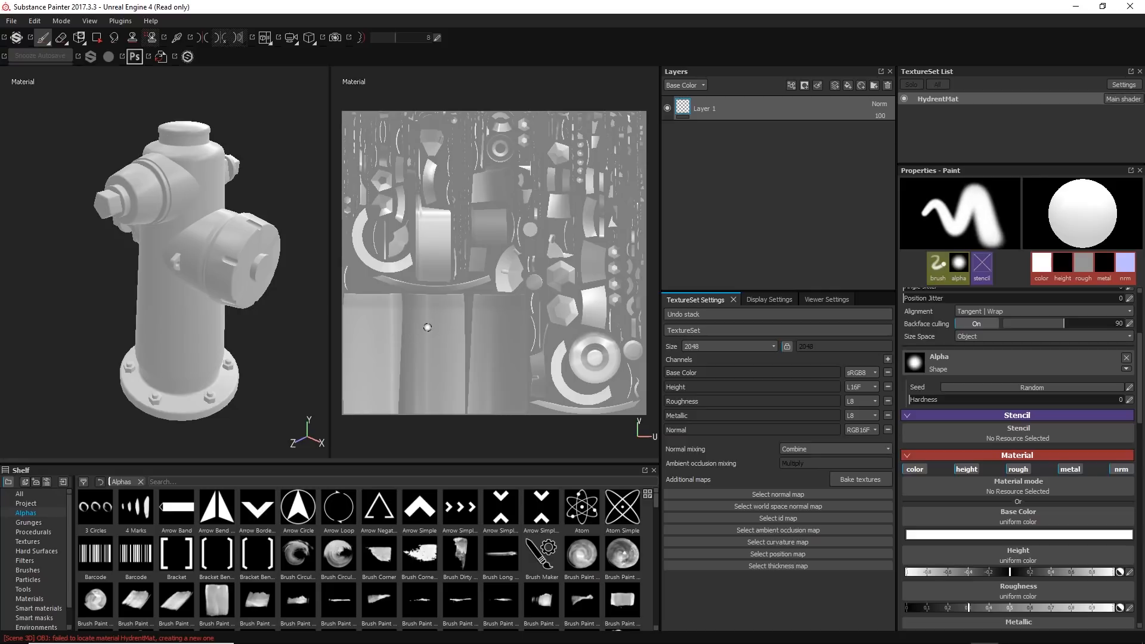
ctrl+right_drag(428, 327, 467, 327)
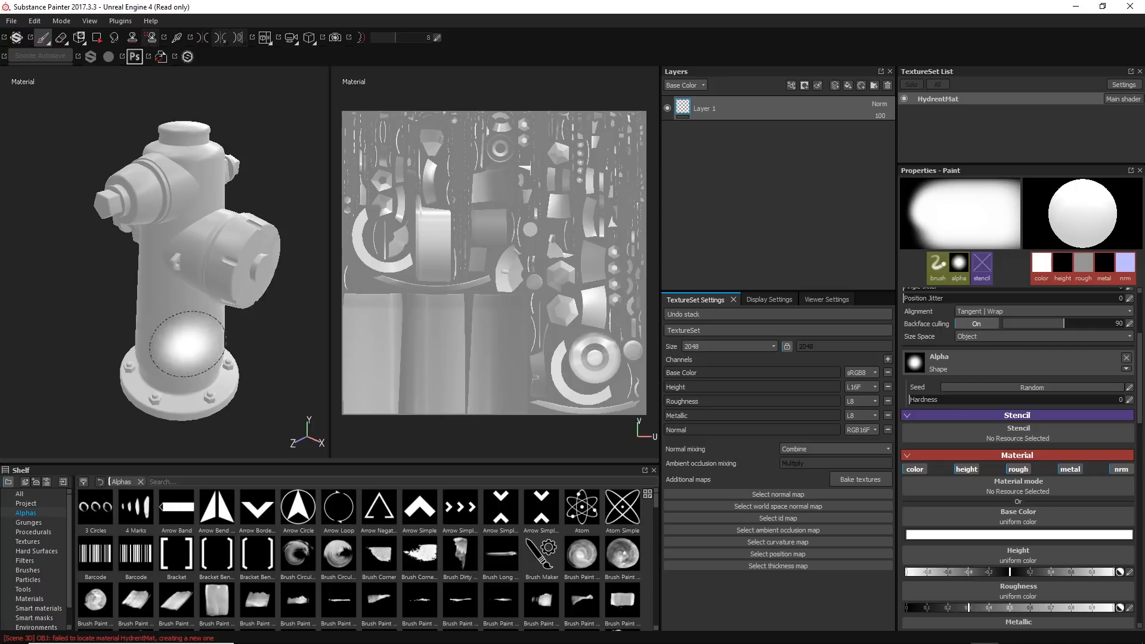
- Try UV alignment for the brush with its size space set to Texture, then Viewport
click(990, 312)
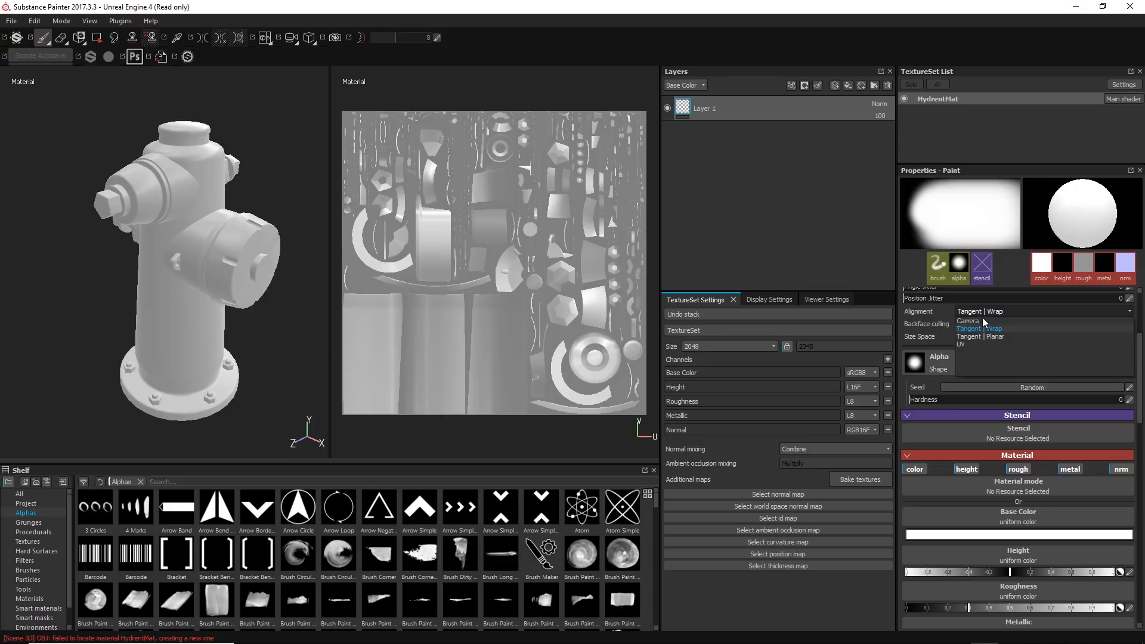
click(978, 344)
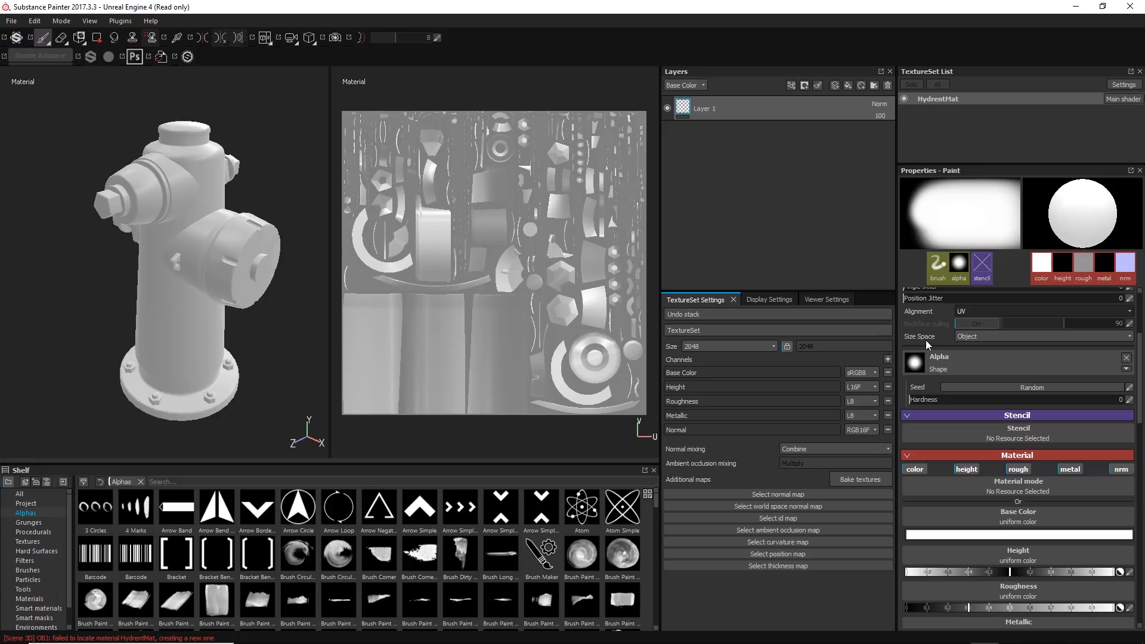
click(968, 338)
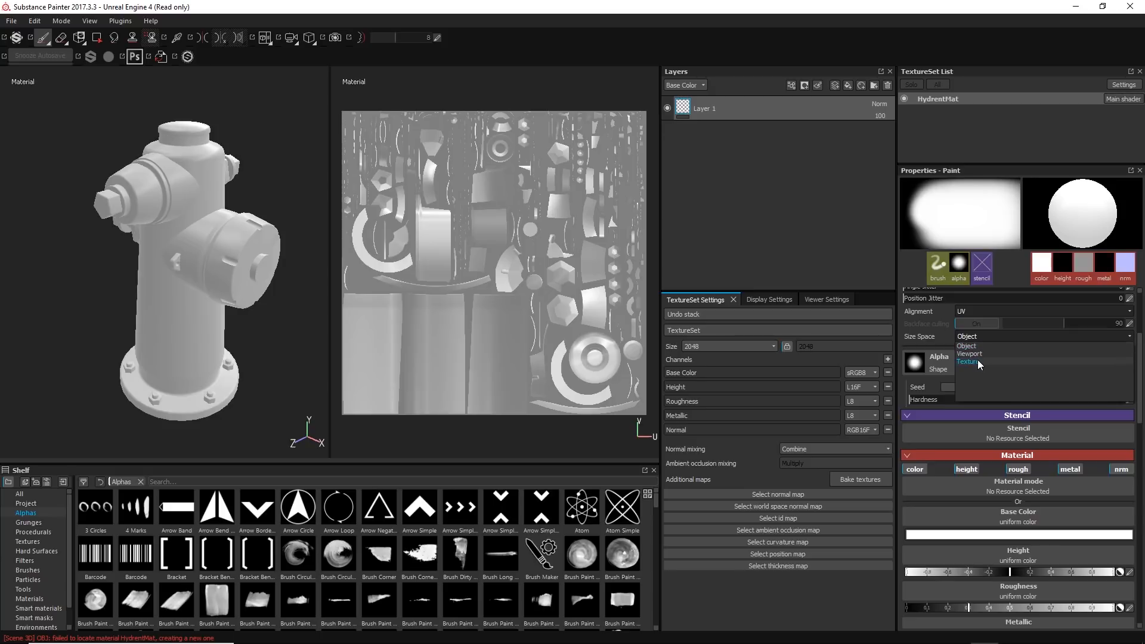
click(978, 361)
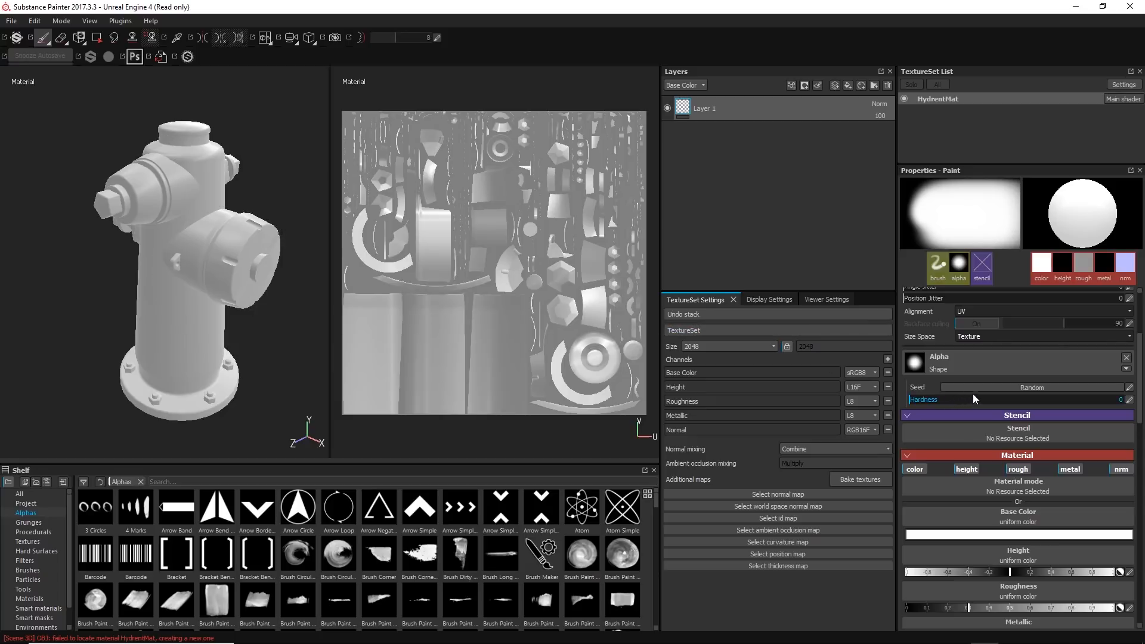
click(974, 338)
click(984, 358)
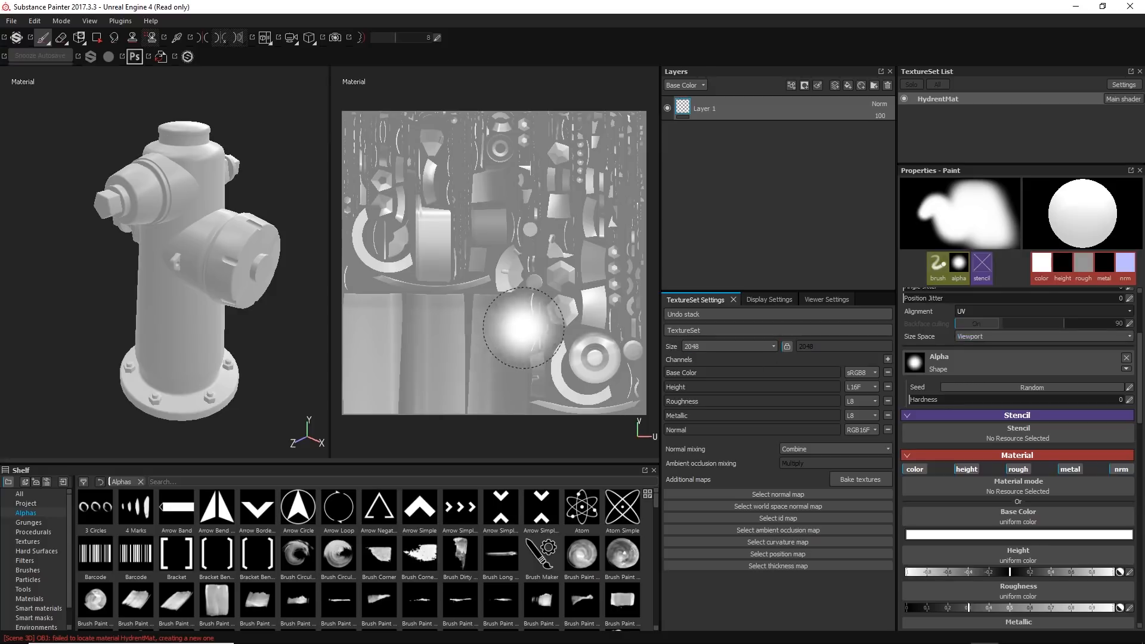
- Restore the brush's size space to Object and its alignment to Tangent | Wrap
click(962, 339)
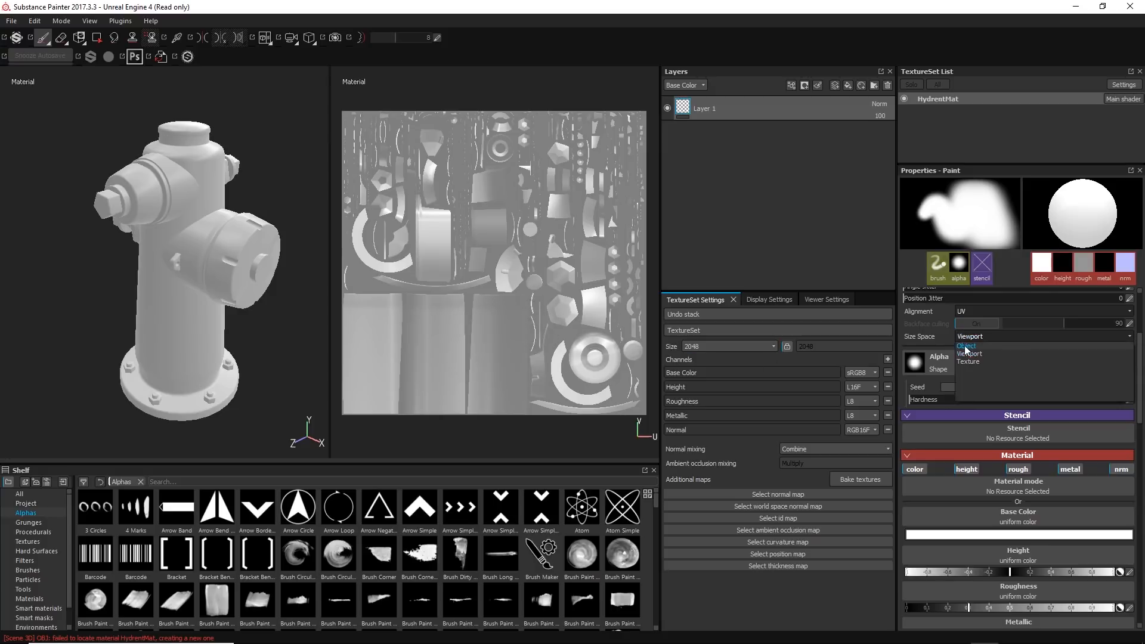
click(967, 347)
click(993, 312)
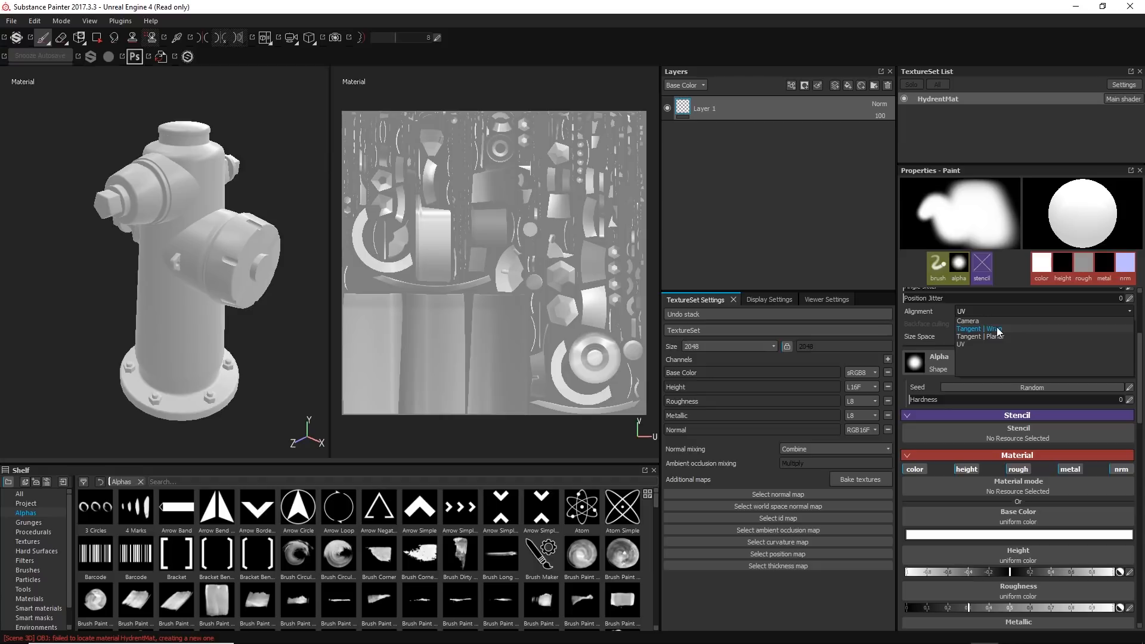
click(998, 329)
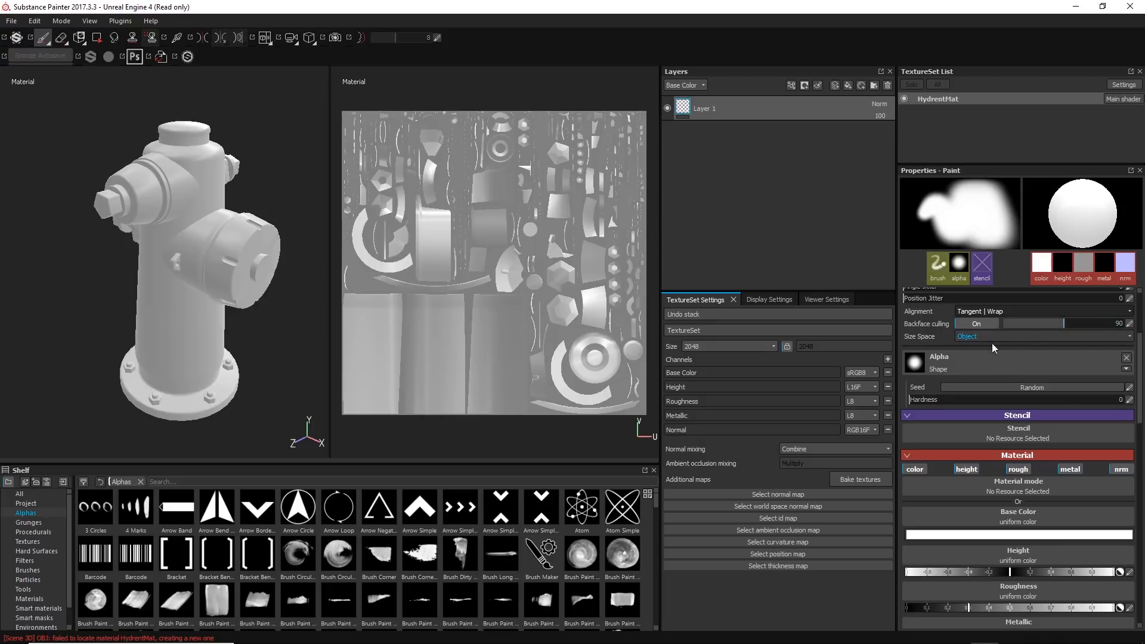
- Browse the alphas available for the brush and close the list without choosing one
click(960, 362)
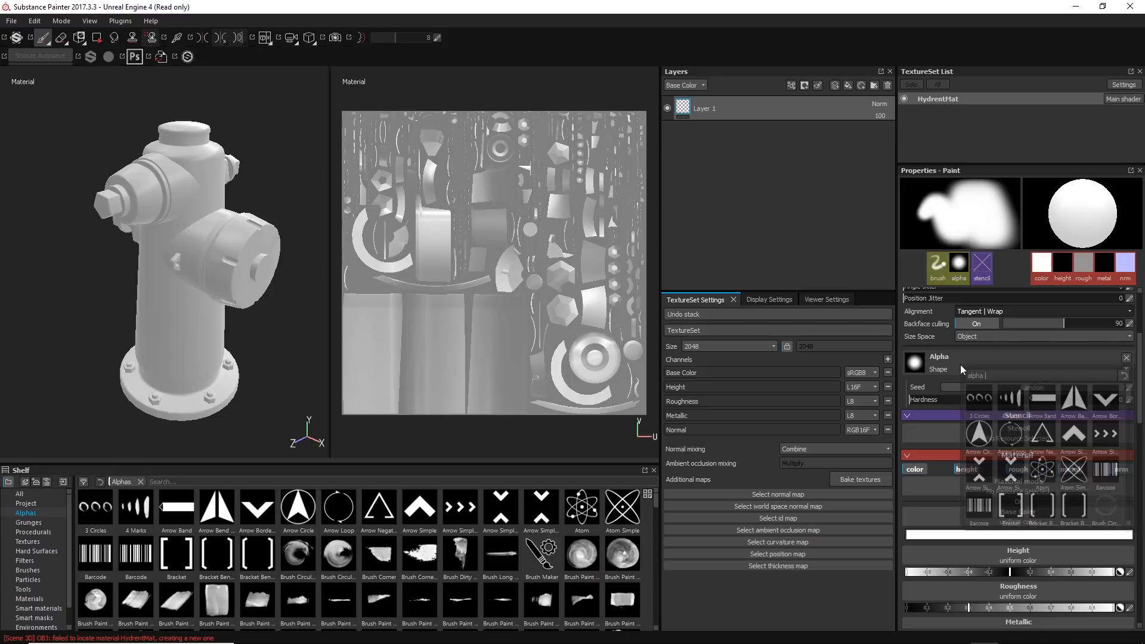
drag(1128, 397, 1126, 424)
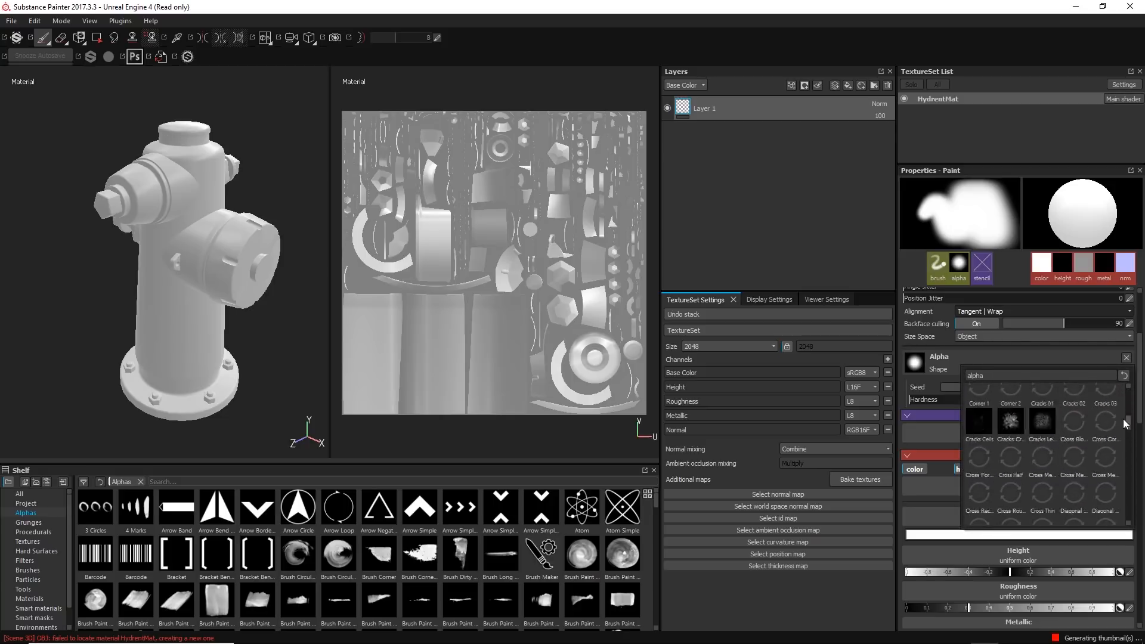
click(932, 331)
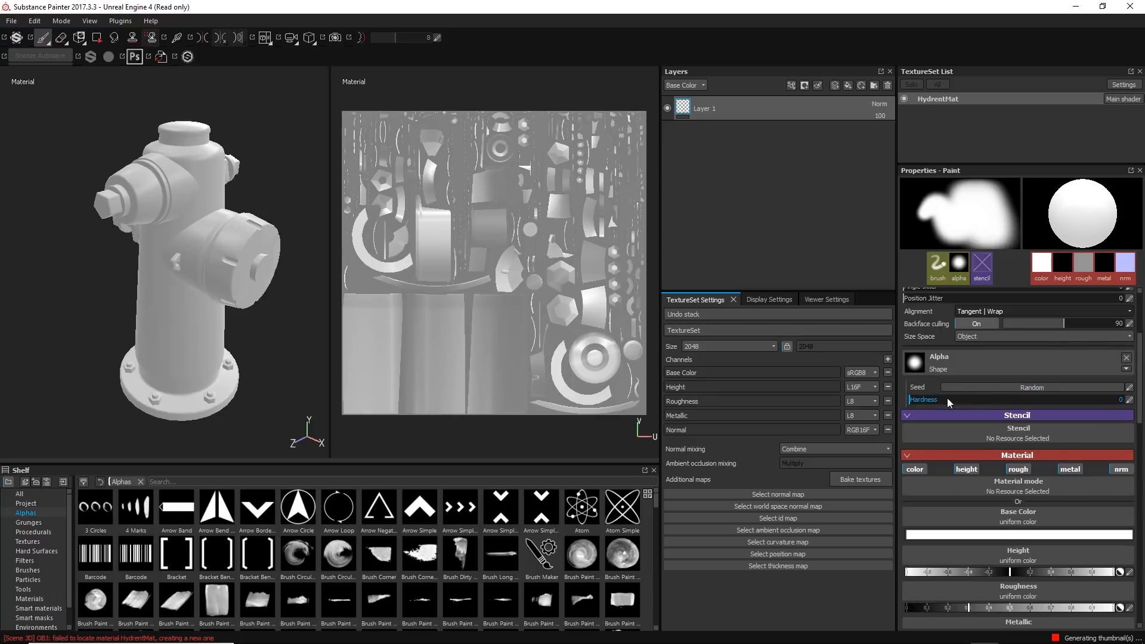
- Check the alpha's Hardness setting and preview the brush on the hydrant from another angle
mouse_move(921, 399)
mouse_down()
mouse_move(1009, 395)
mouse_move(888, 395)
mouse_up()
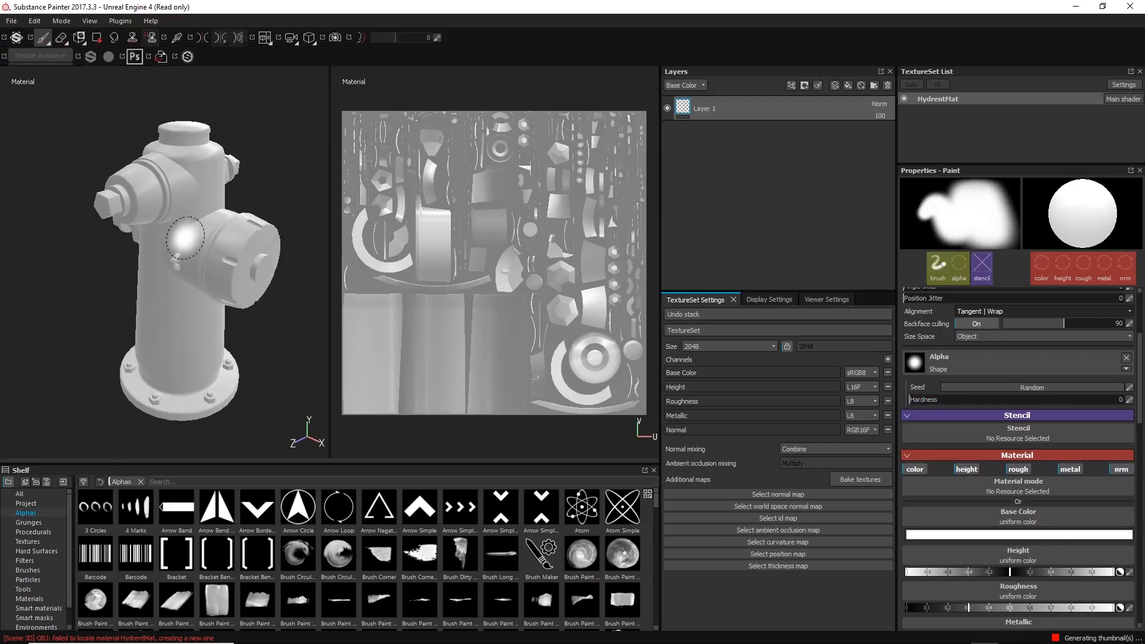
alt+drag(202, 213, 226, 217)
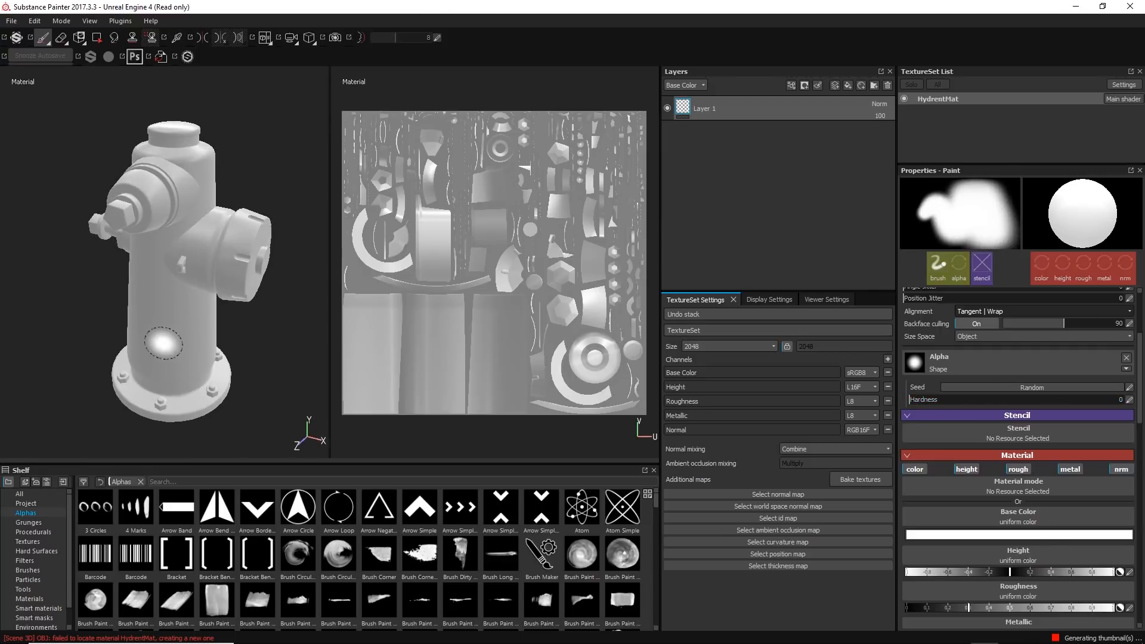
mouse_move(172, 360)
ctrl+right_down()
mouse_move(171, 307)
mouse_move(171, 360)
ctrl+right_up()
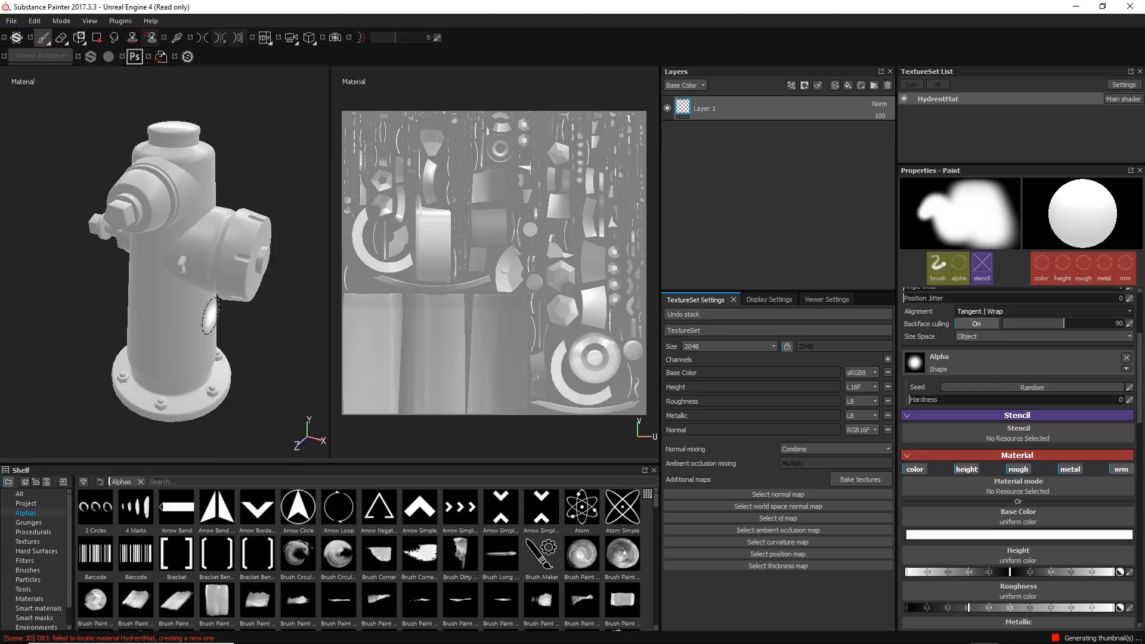
key(ctrl)
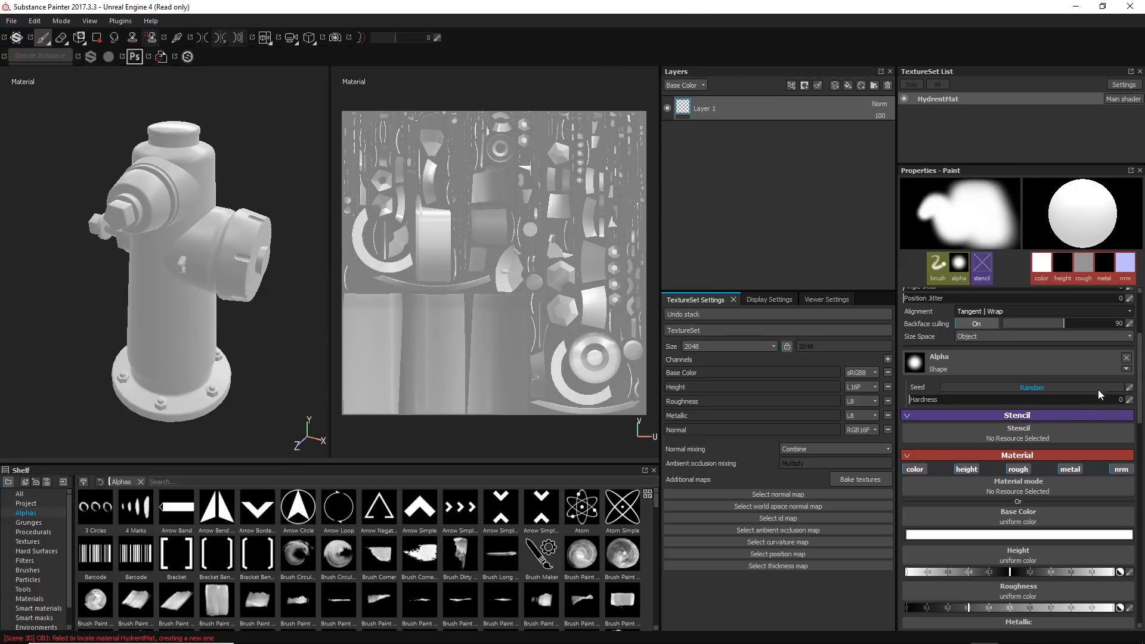
- Load Anisotropic noise as the brush's stencil and preview it over the hydrant from several angles
scroll(1140, 385, down, 1)
scroll(1063, 384, down, 1)
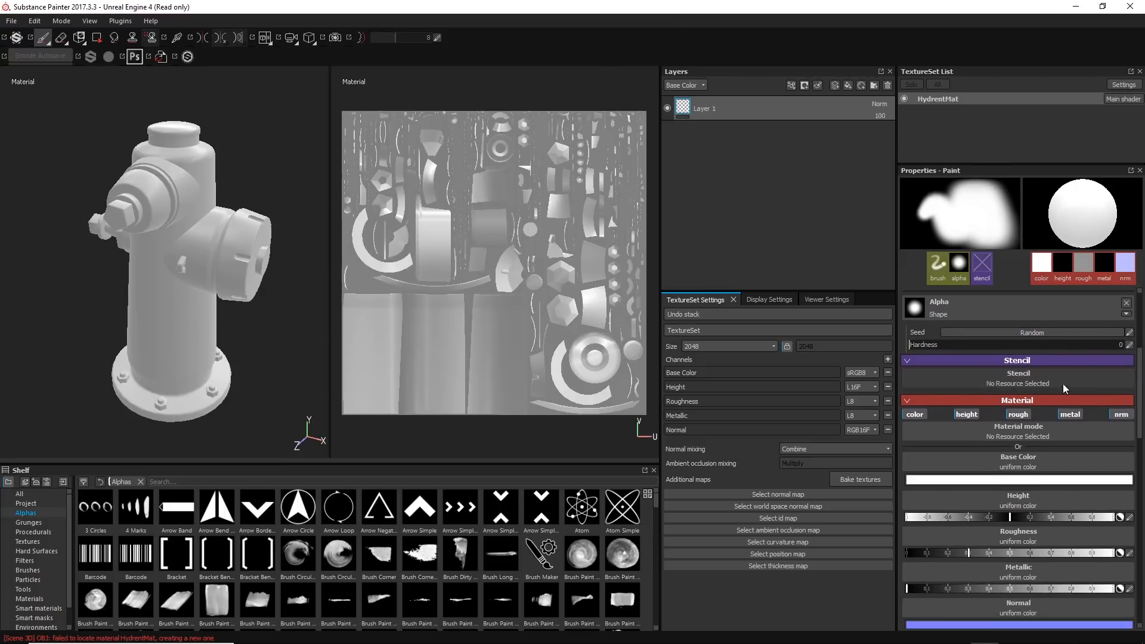
click(960, 379)
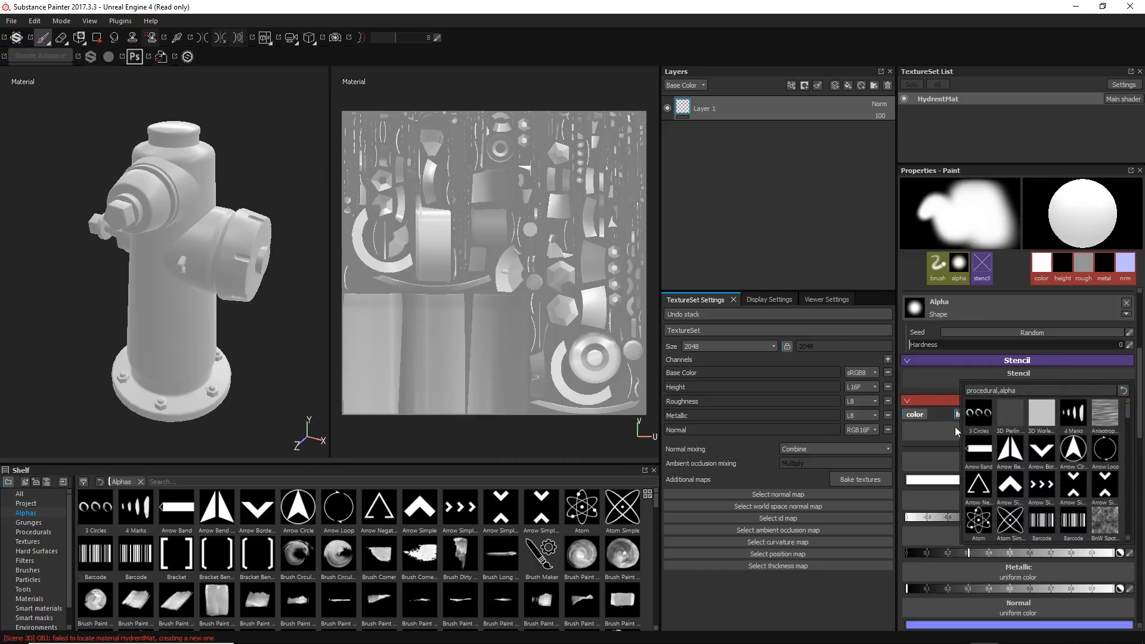
click(1104, 410)
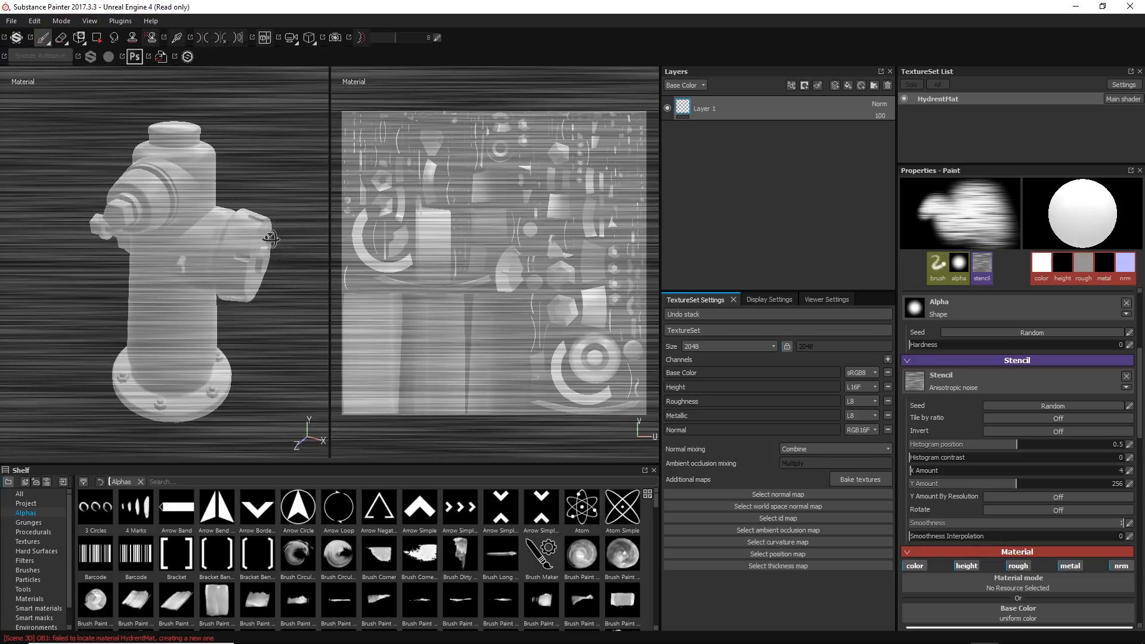
mouse_move(274, 262)
alt+mouse_down()
mouse_move(235, 304)
mouse_move(231, 205)
mouse_move(224, 269)
mouse_move(241, 286)
alt+mouse_up()
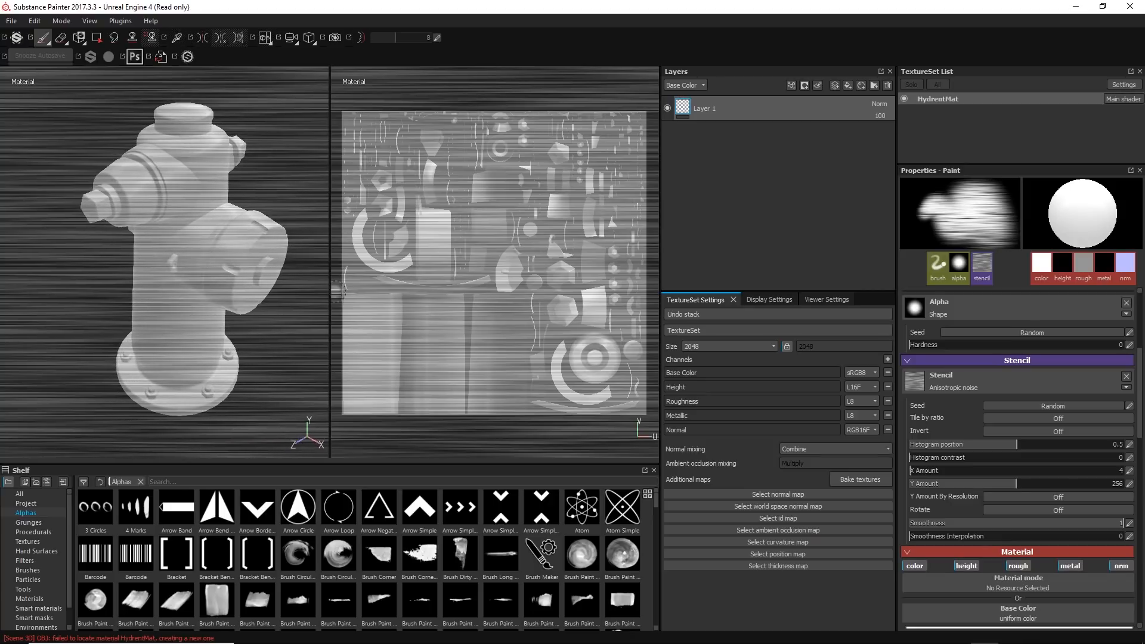
alt+right_drag(160, 225, 163, 273)
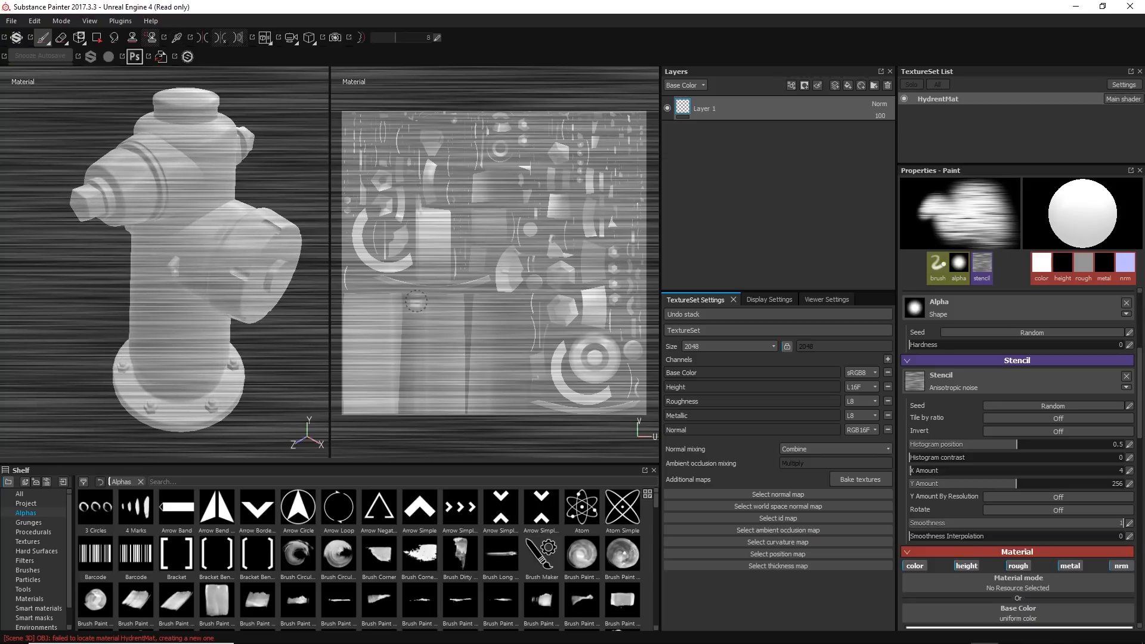
mouse_move(113, 327)
alt+mouse_down()
mouse_move(167, 262)
mouse_move(124, 240)
mouse_move(152, 307)
alt+mouse_up()
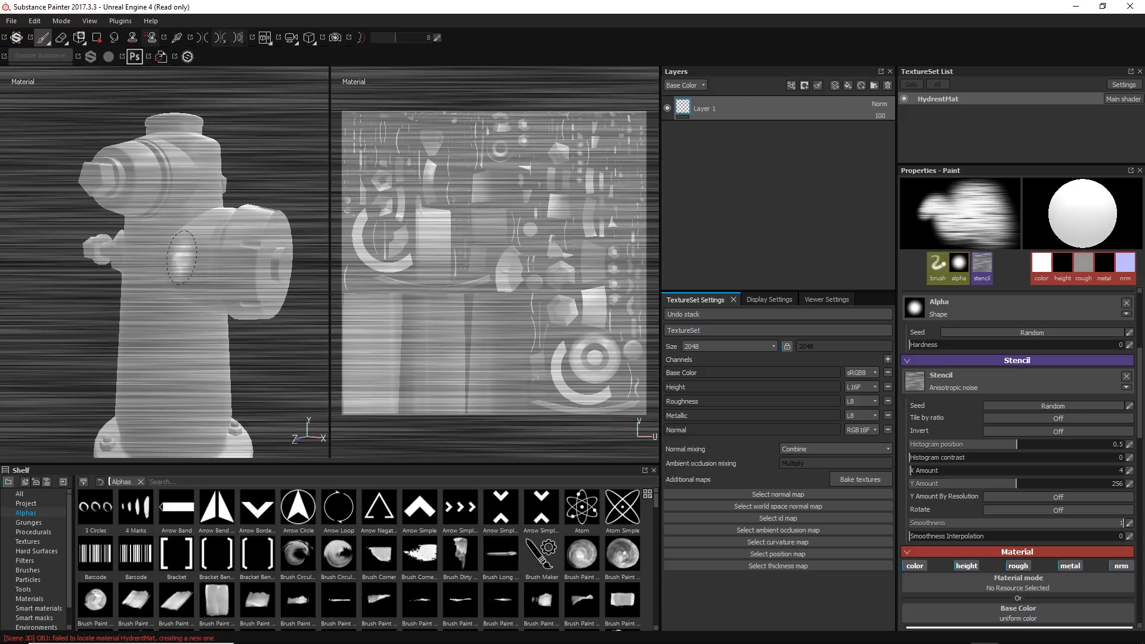
alt+drag(182, 257, 173, 291)
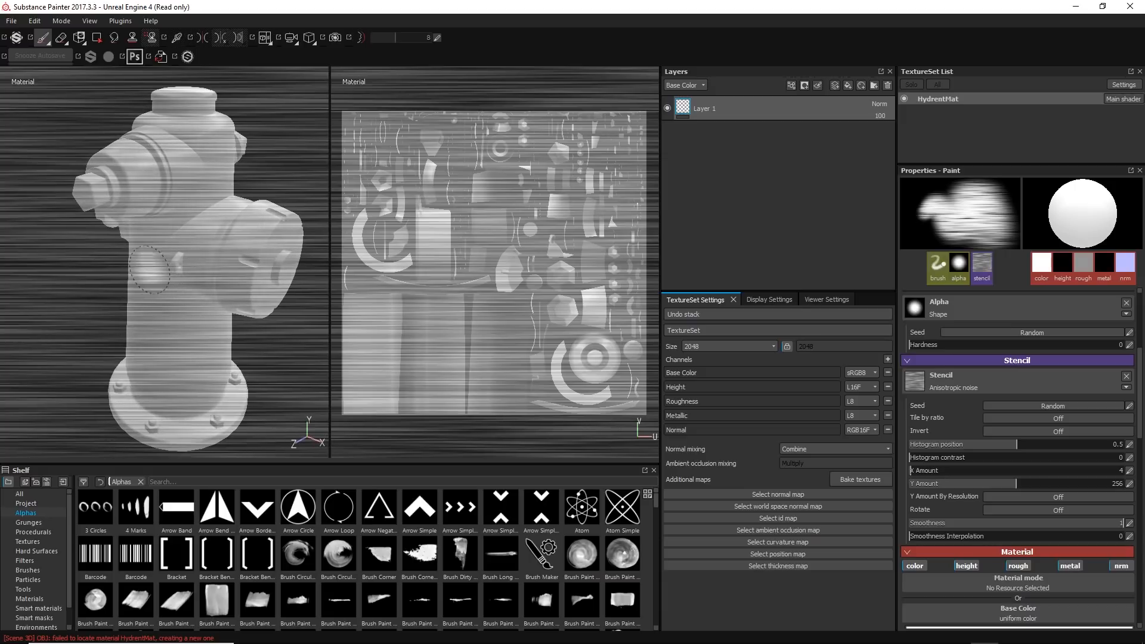
- Try scaling, moving and rotating the stencil over the hydrant, and remove it from the brush
key(s)
right_drag(152, 250, 159, 259)
middle_drag(159, 259, 171, 281)
mouse_move(155, 286)
mouse_down()
mouse_move(176, 287)
mouse_move(149, 288)
mouse_move(162, 308)
mouse_move(308, 310)
mouse_move(185, 351)
mouse_move(9, 352)
mouse_move(222, 336)
mouse_move(39, 343)
mouse_up()
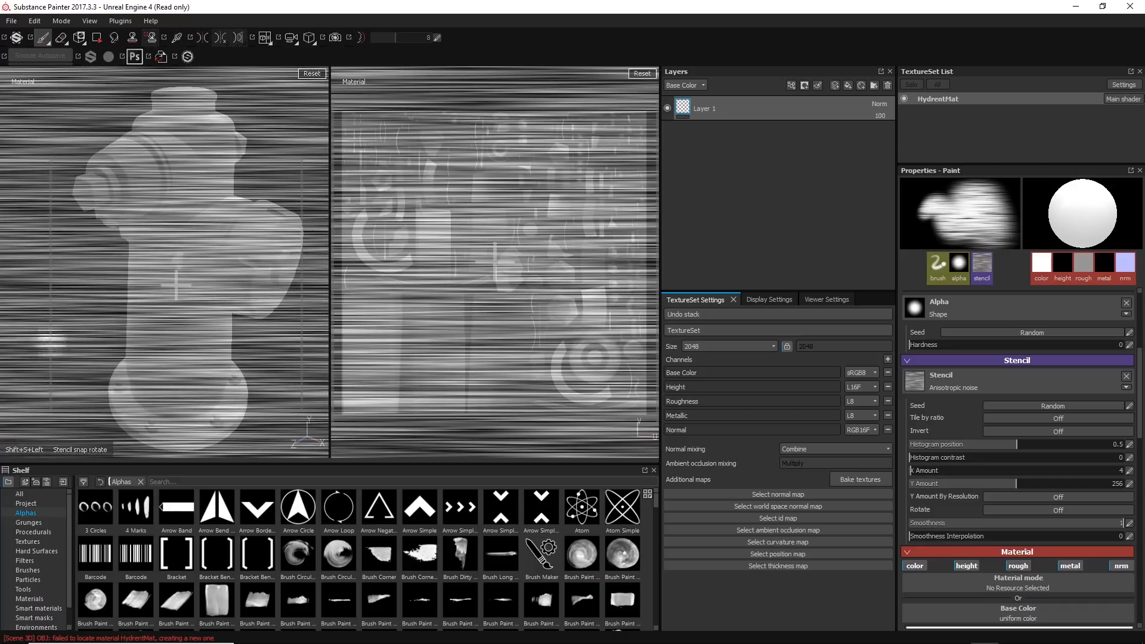
key(s)
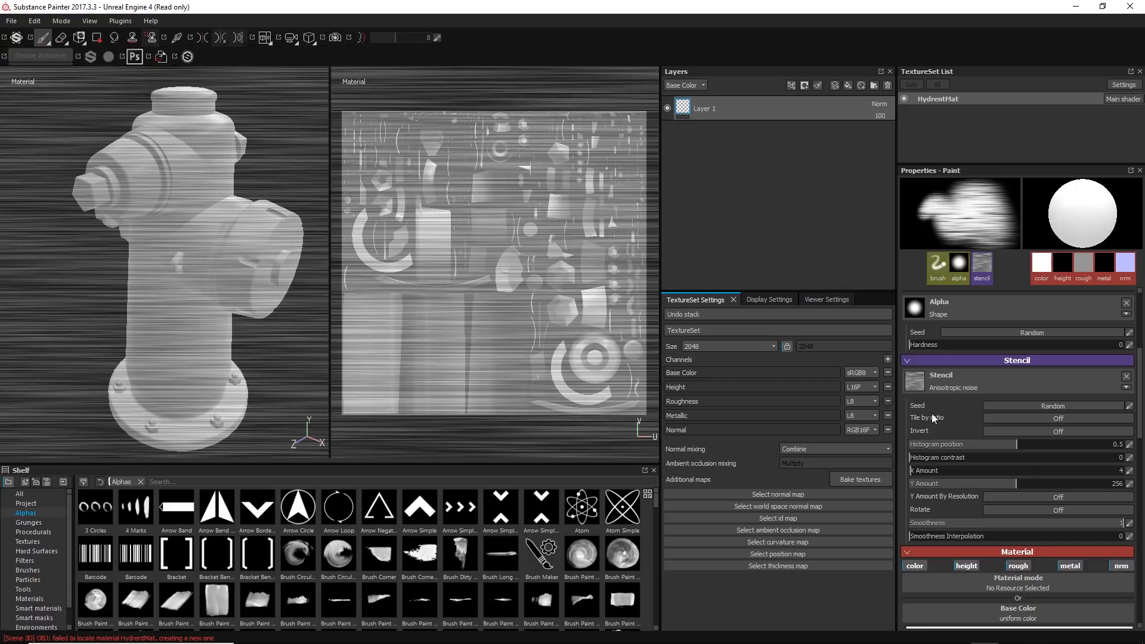
click(1126, 376)
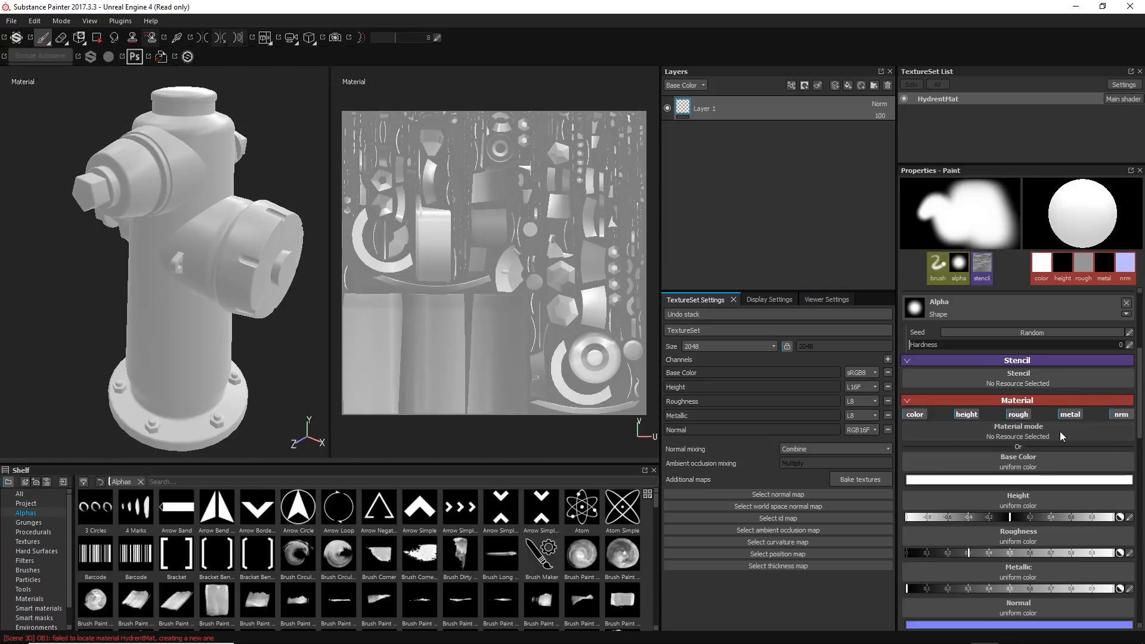
- Browse the materials available for the brush's material mode and close the list without choosing one
scroll(1138, 389, down, 1)
scroll(1137, 389, down, 2)
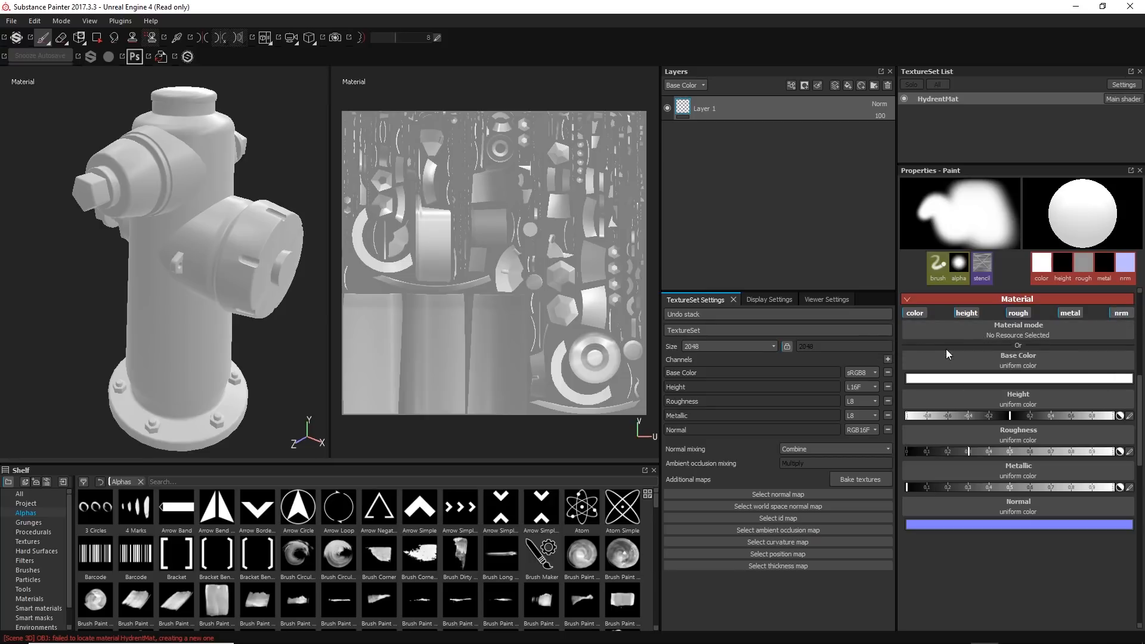
click(1085, 327)
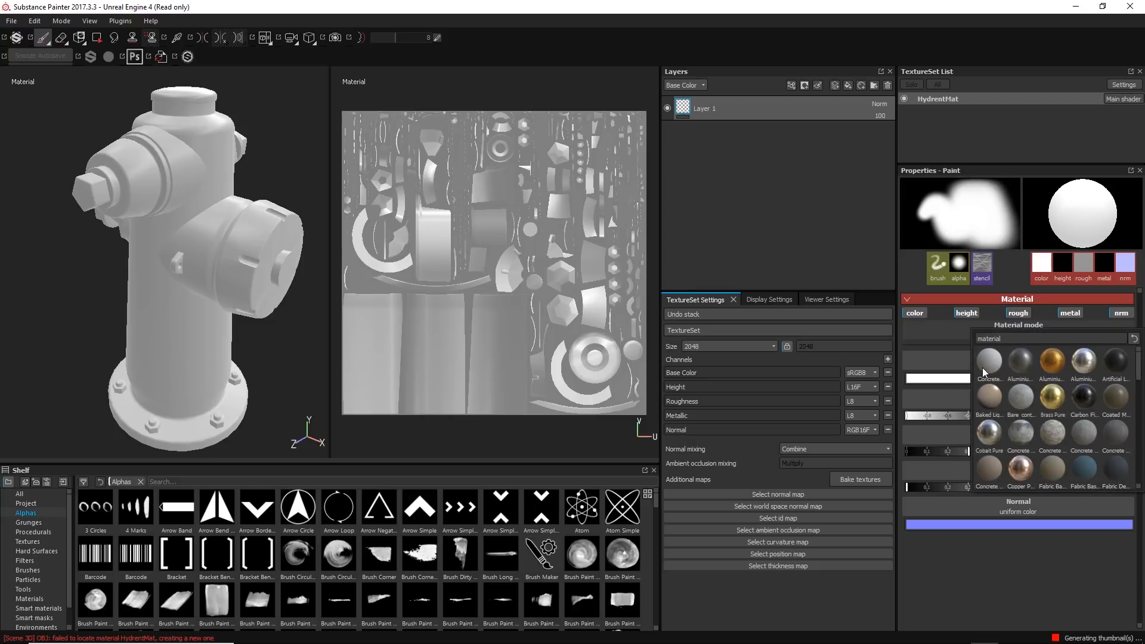
click(1009, 534)
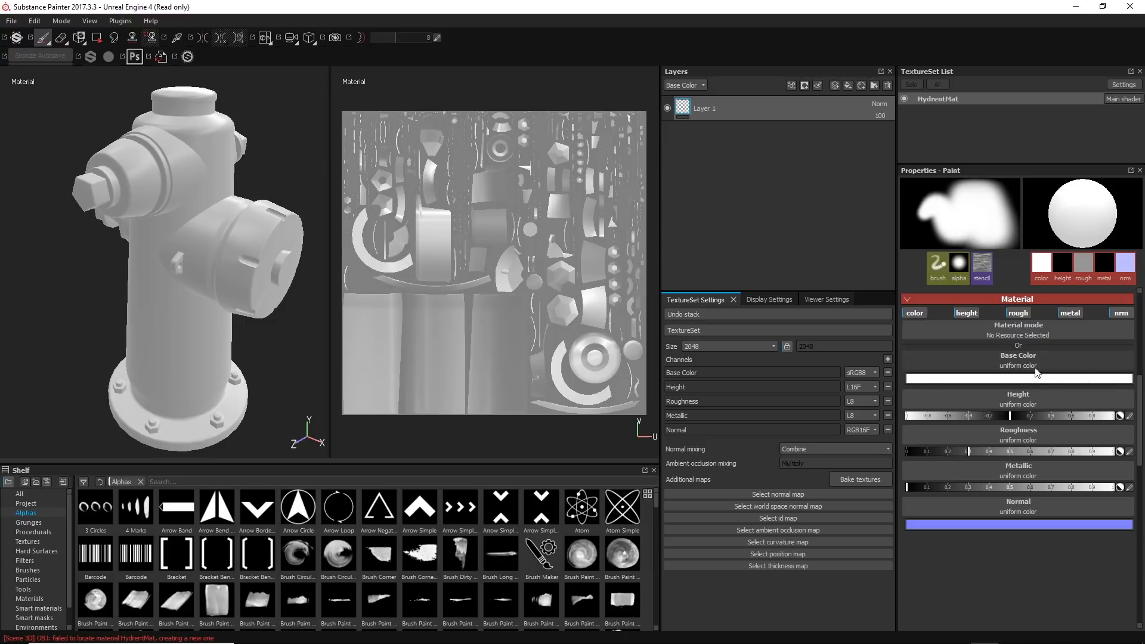
- Set the brush material's base color to a uniform red
click(1031, 379)
drag(986, 398, 1016, 373)
click(1095, 310)
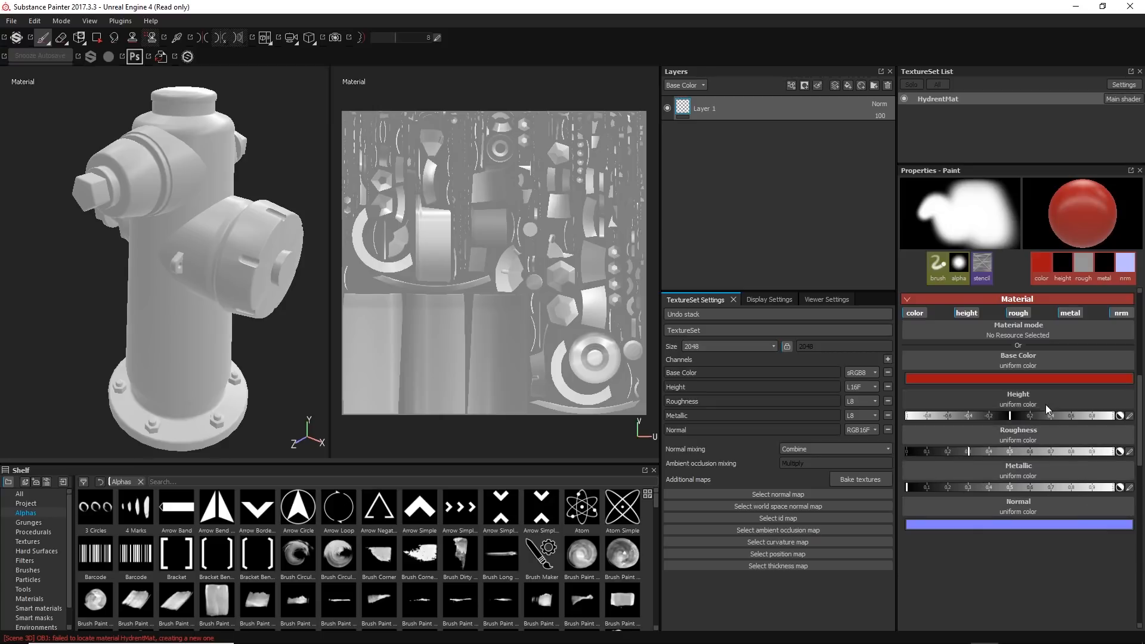
- Check the resources available for Roughness without choosing one, and toggle the brush's color channel off and on again
click(1035, 439)
click(929, 584)
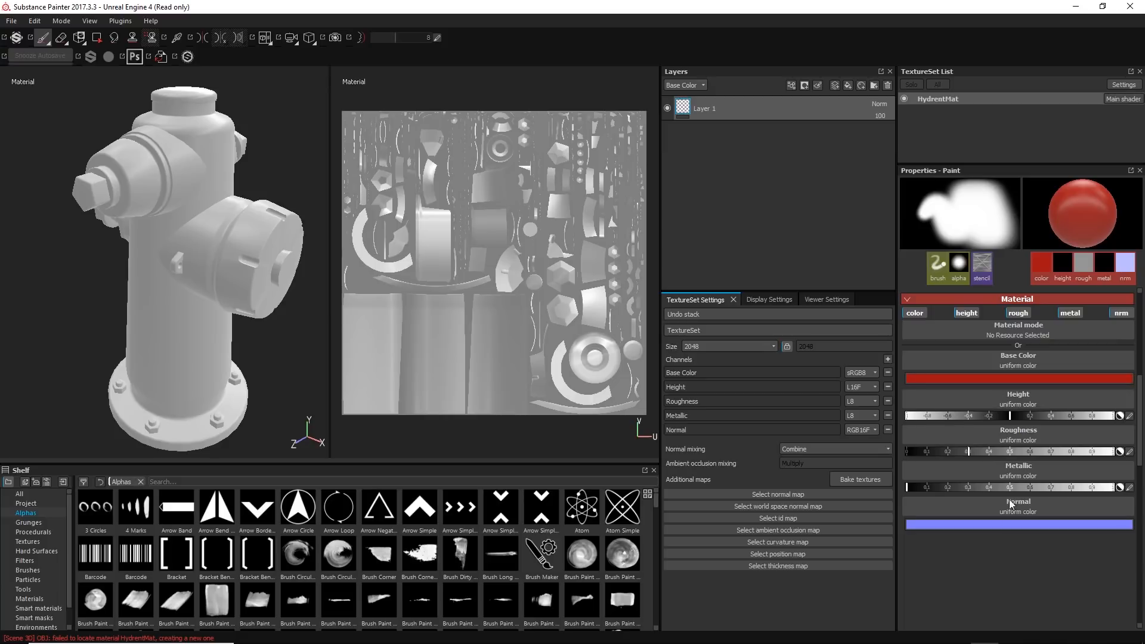
scroll(988, 607, up, 1)
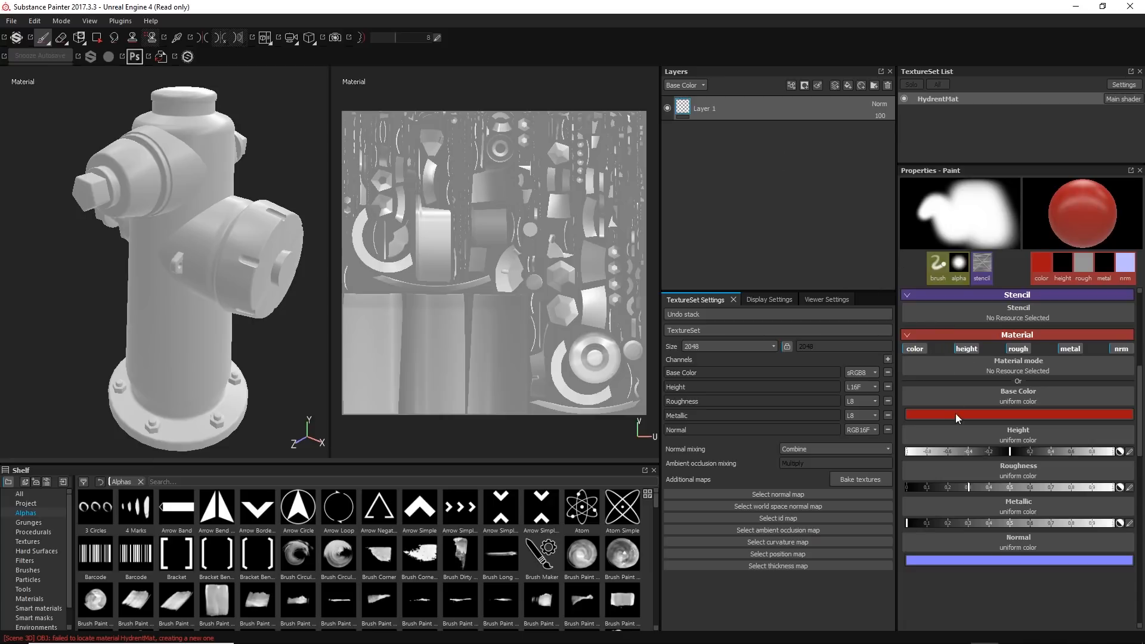
click(911, 350)
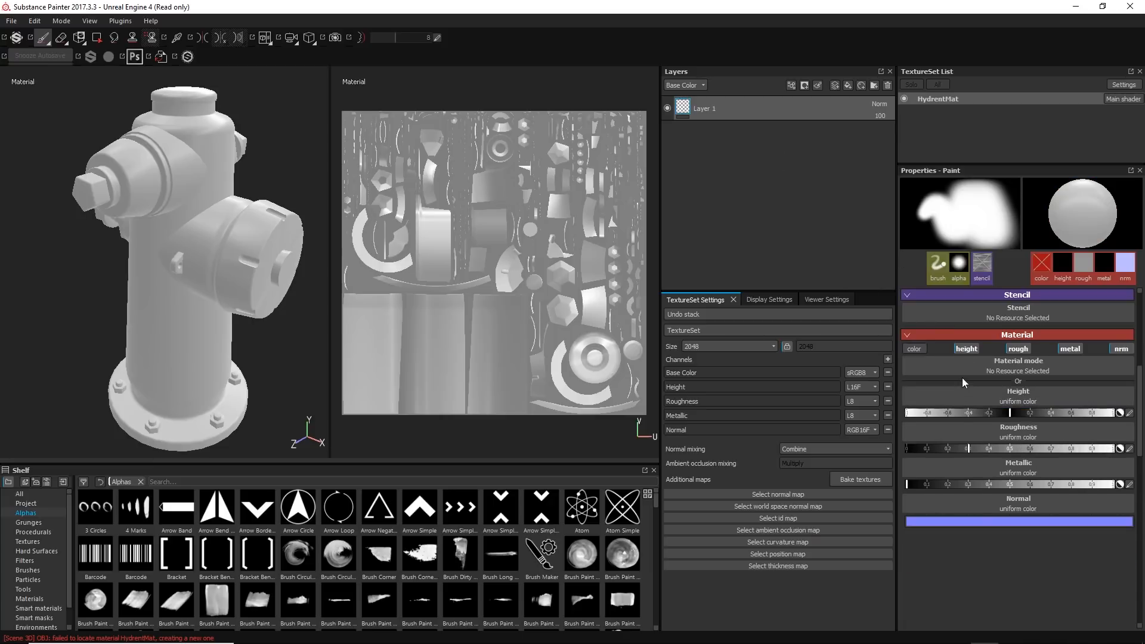
click(914, 350)
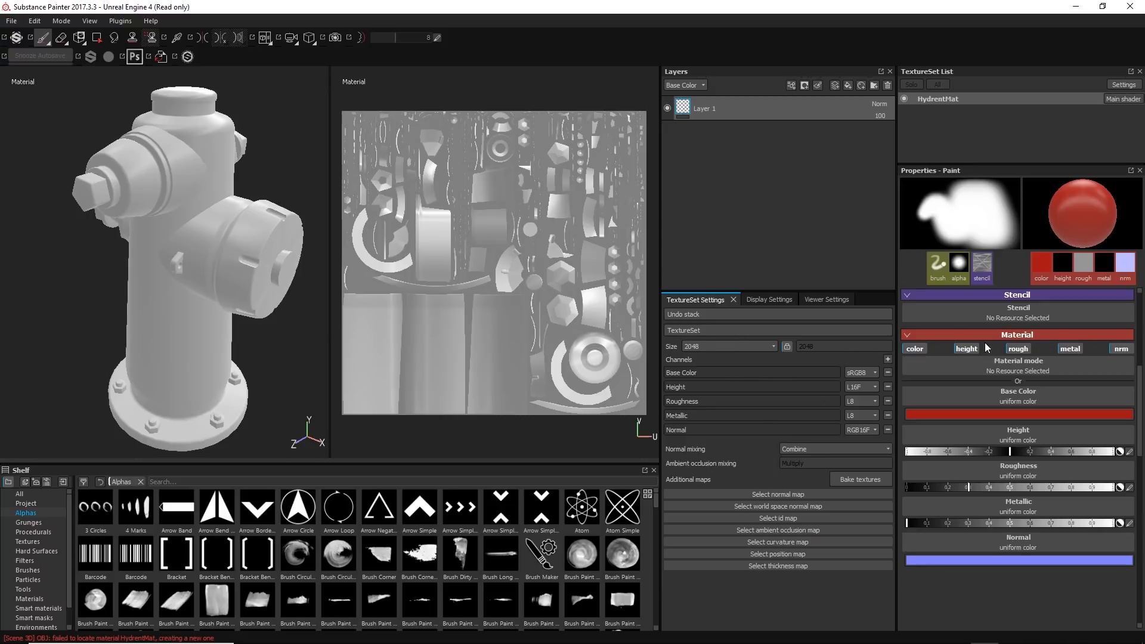
- Try adding an Emissive channel to the texture set, toggling it for the brush material, and remove the channel again
click(890, 361)
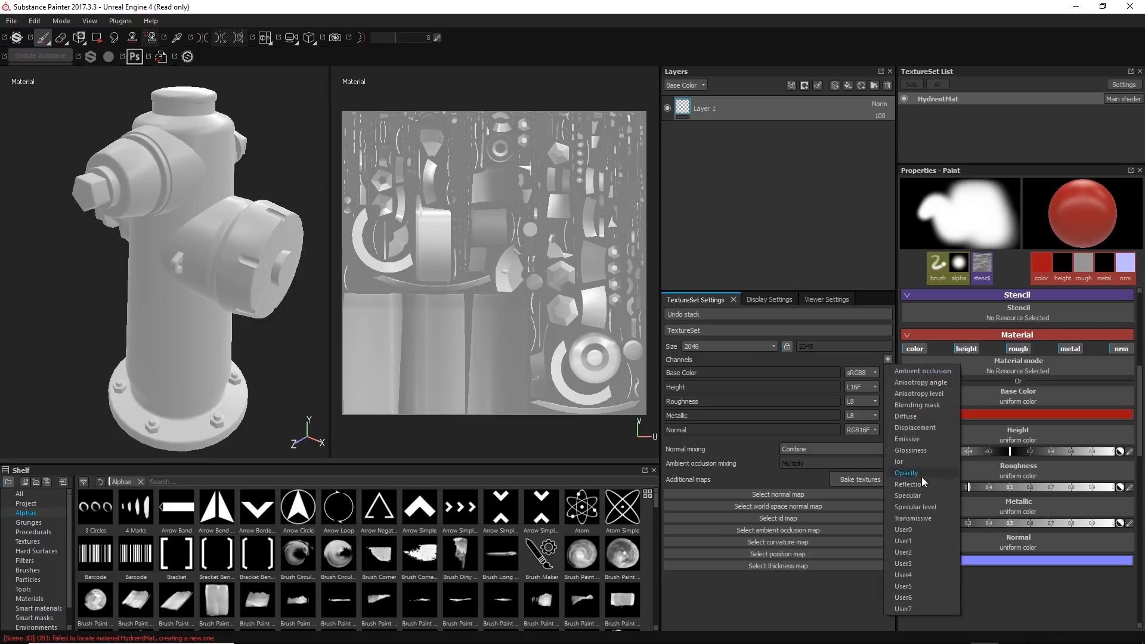
click(911, 439)
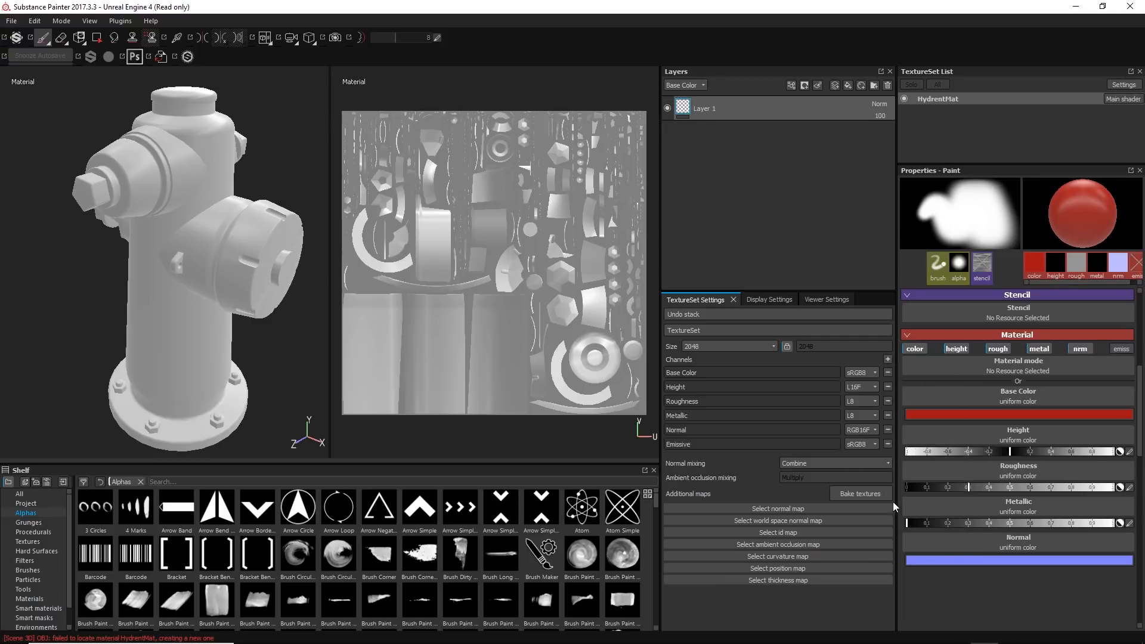
click(1119, 349)
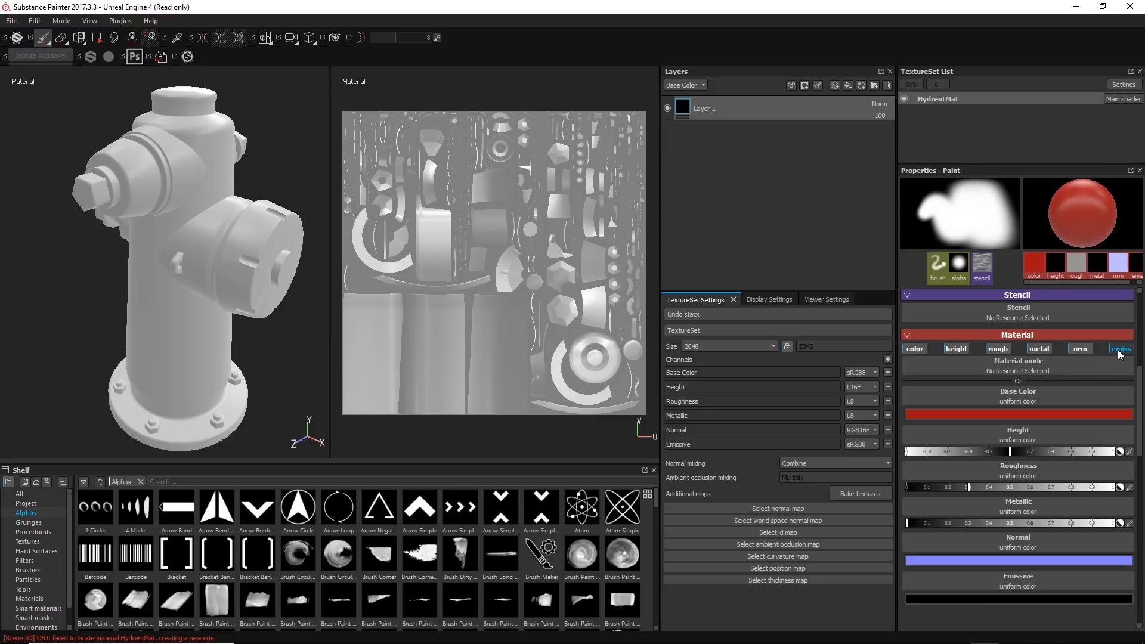
click(1120, 351)
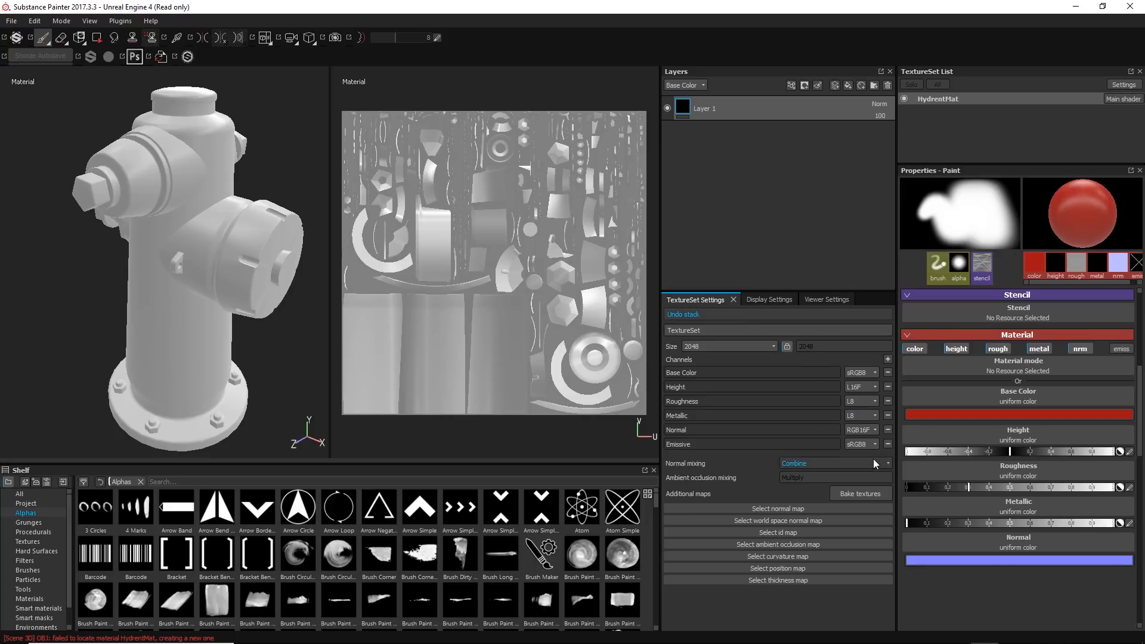
click(889, 444)
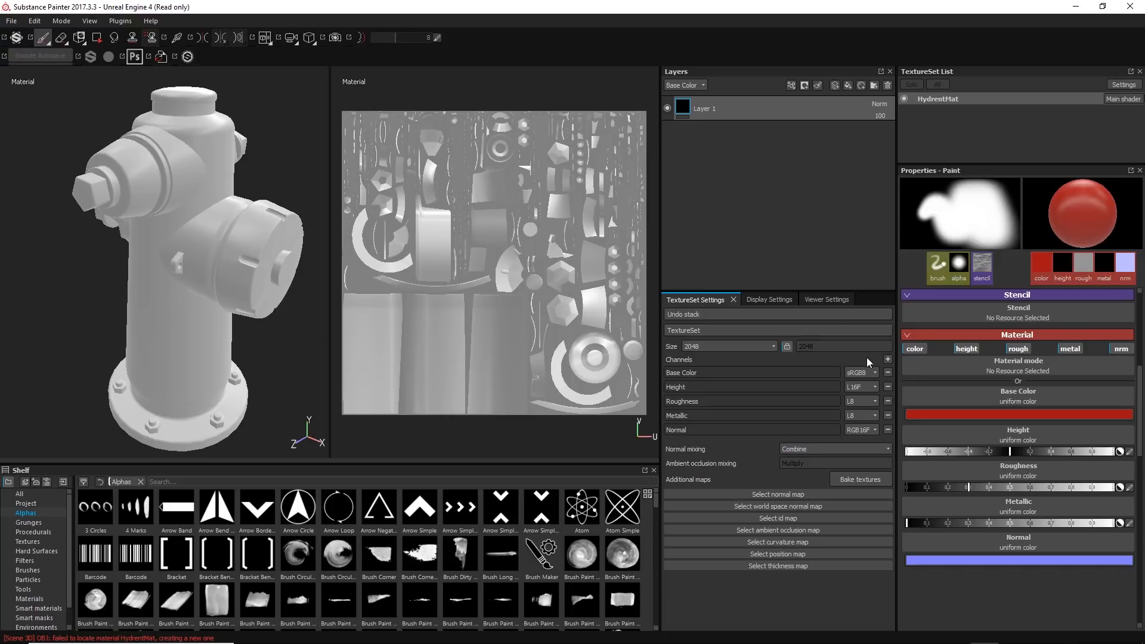
- Review the undo stack, the texture set's size choices and the normal mixing options without changing them
click(676, 314)
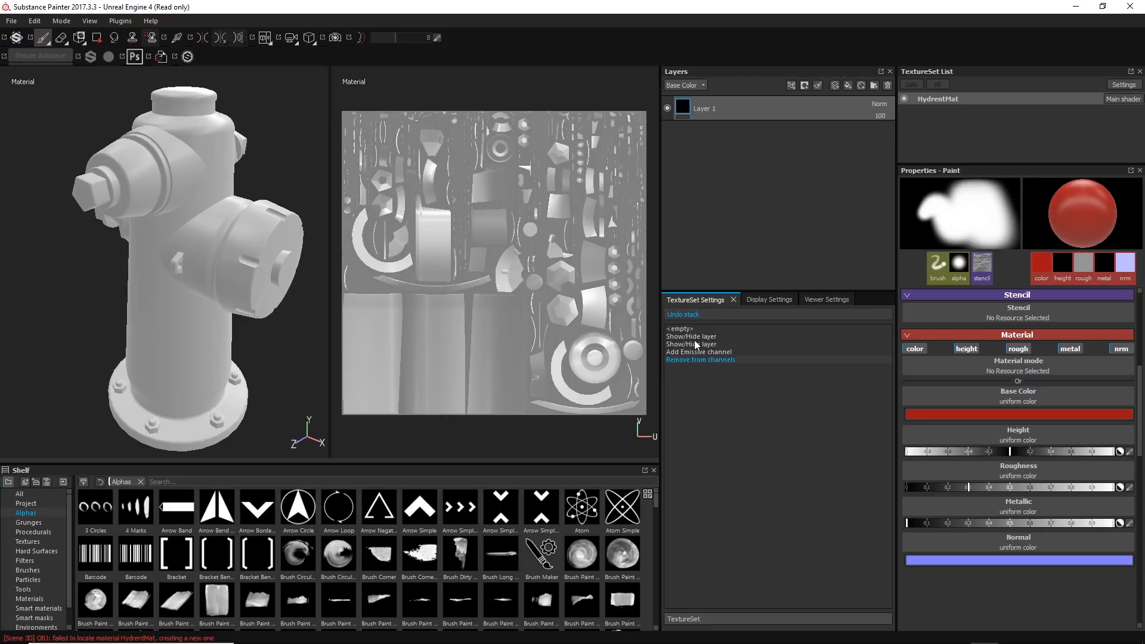
click(753, 618)
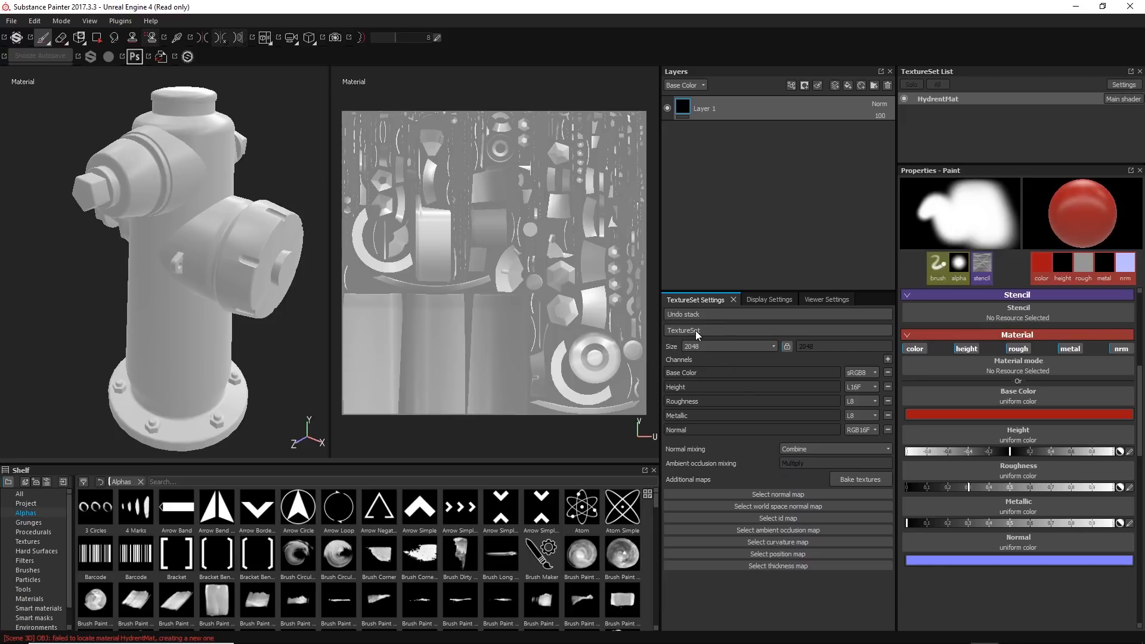
click(760, 345)
click(759, 345)
click(840, 445)
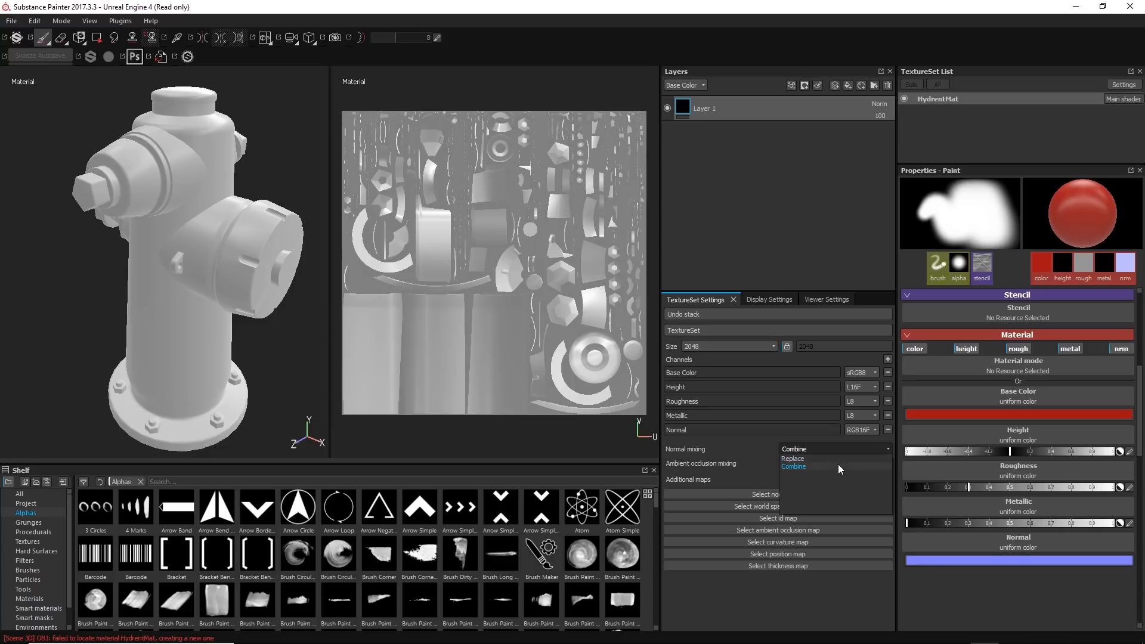
click(717, 456)
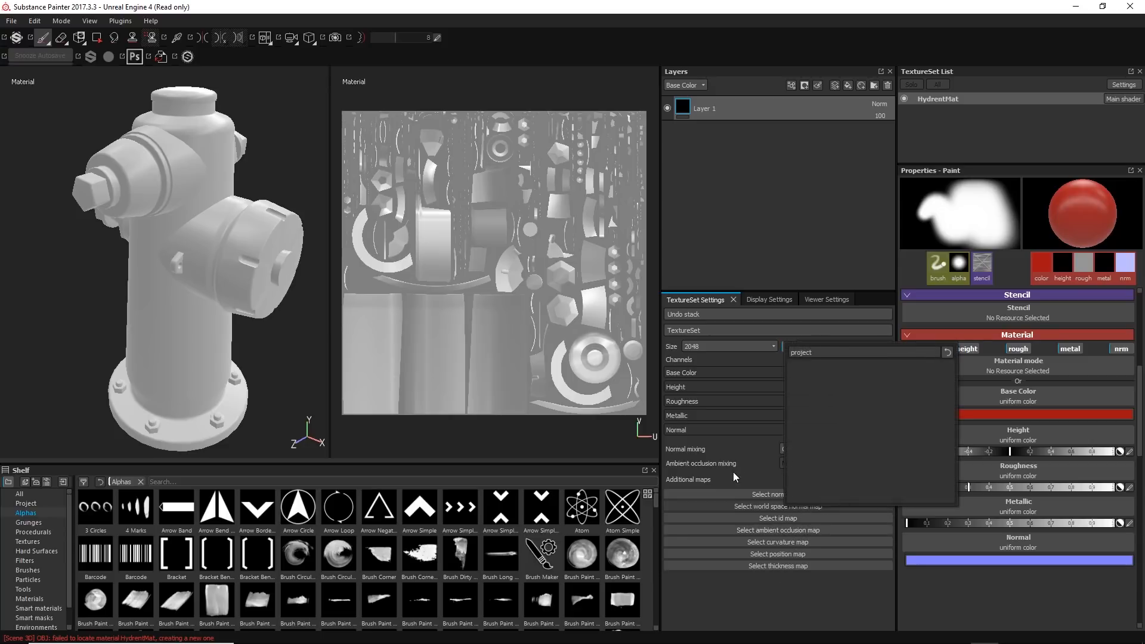
- Check the project resources offered for the additional maps, including normal, curvature and thickness, without assigning any
click(782, 495)
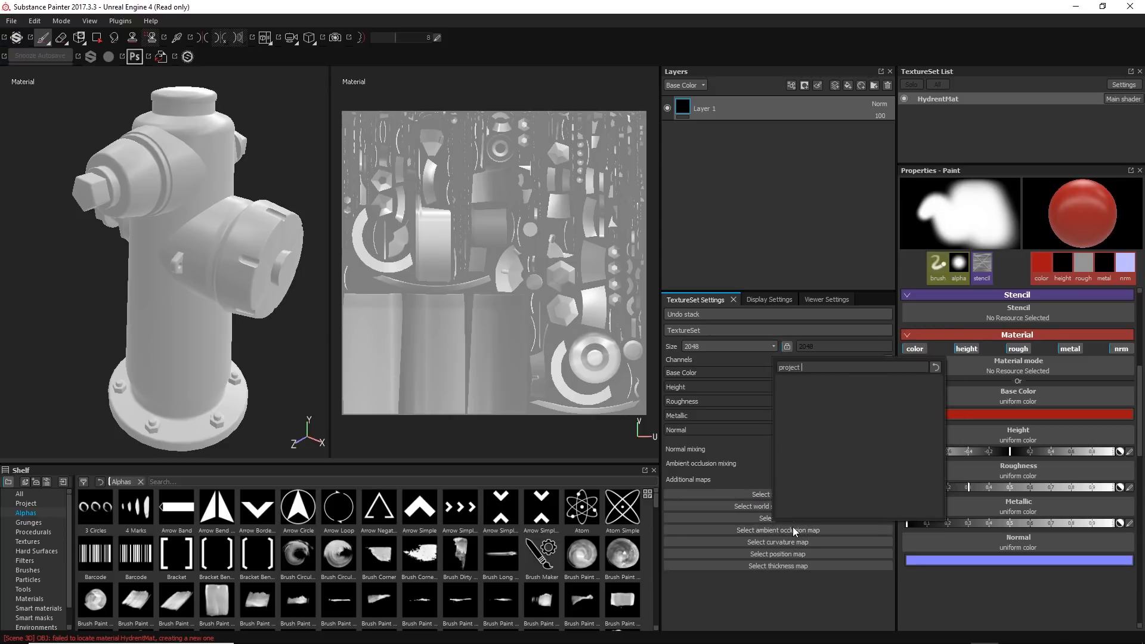
click(774, 542)
click(796, 567)
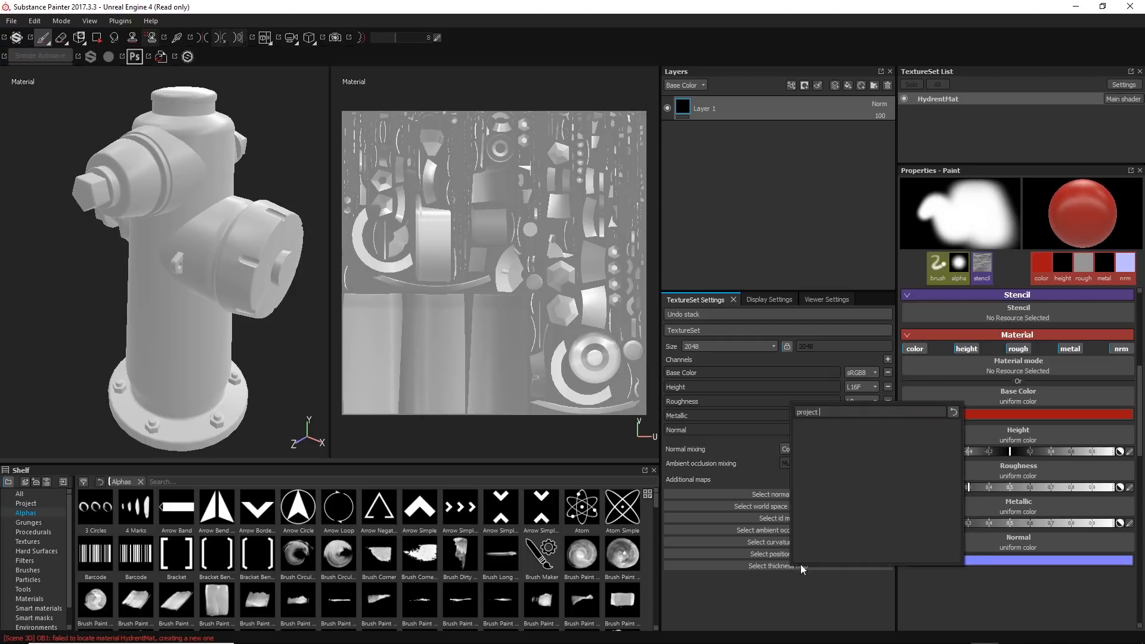
click(747, 455)
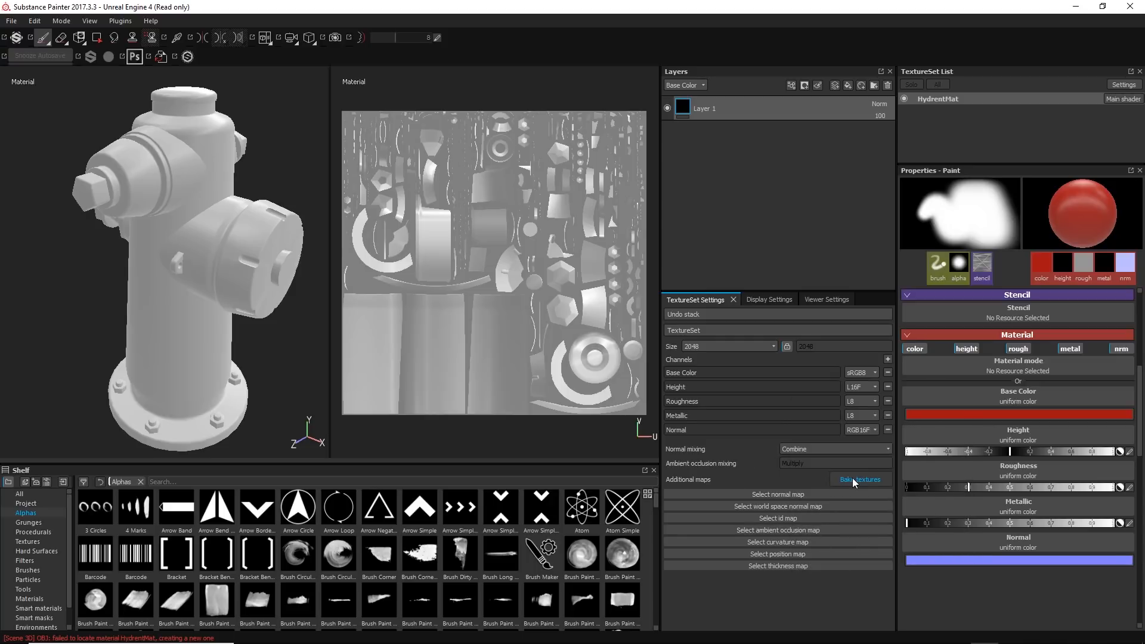
- Show only the 3D view and try a different camera field of view, restoring it to 50
click(779, 303)
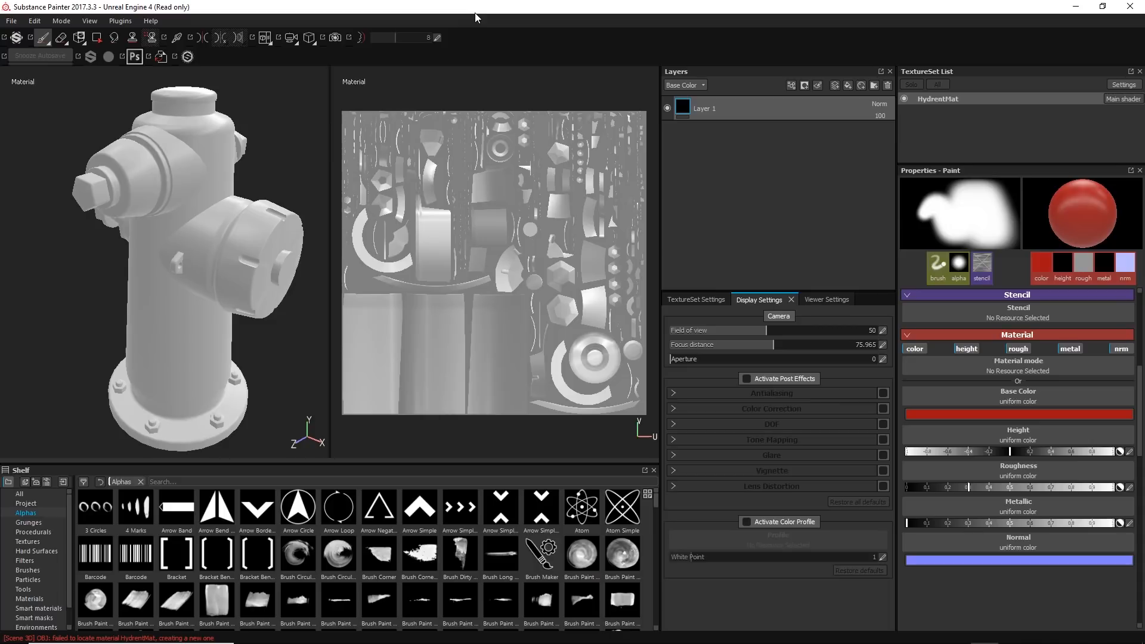
key(F2)
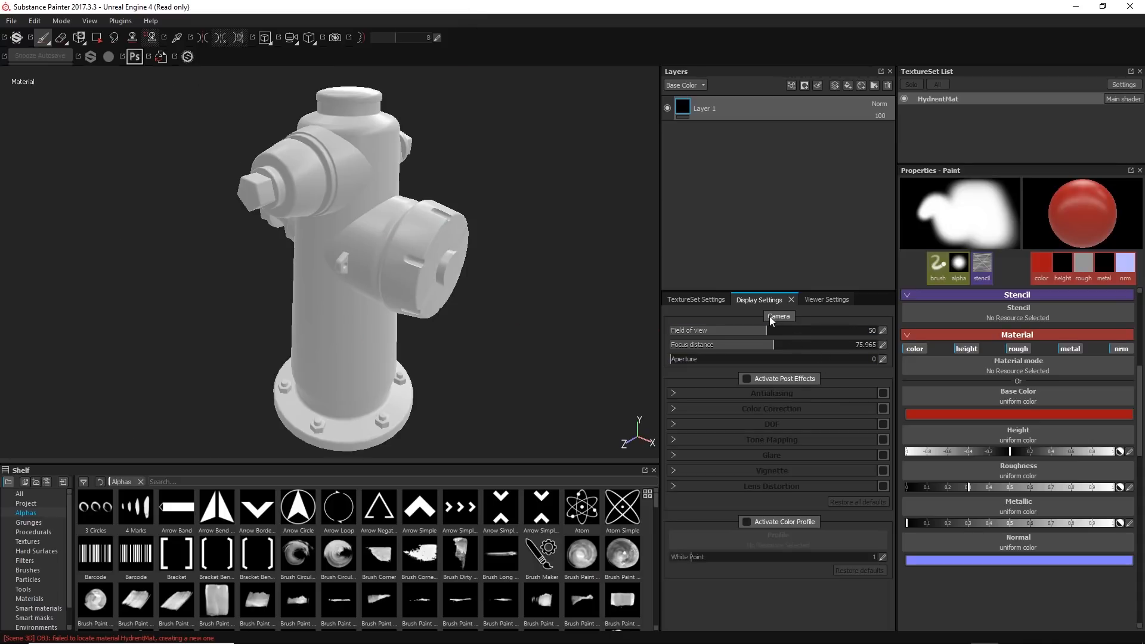
mouse_move(769, 328)
mouse_down()
mouse_move(795, 328)
mouse_move(750, 330)
mouse_up()
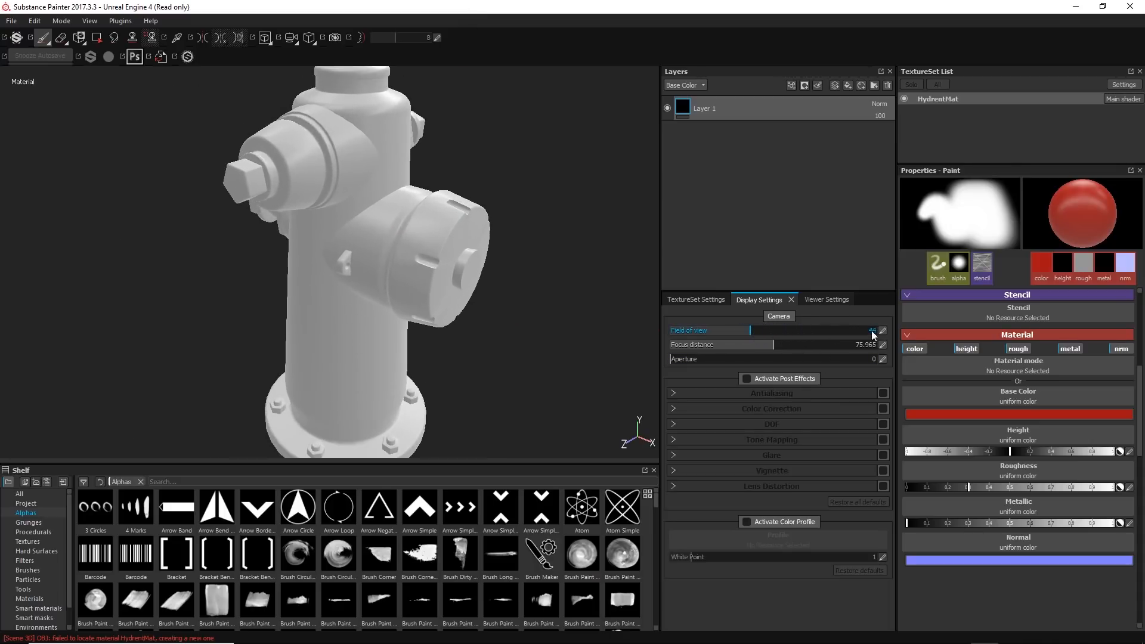
click(881, 331)
text(50)
key(Return)
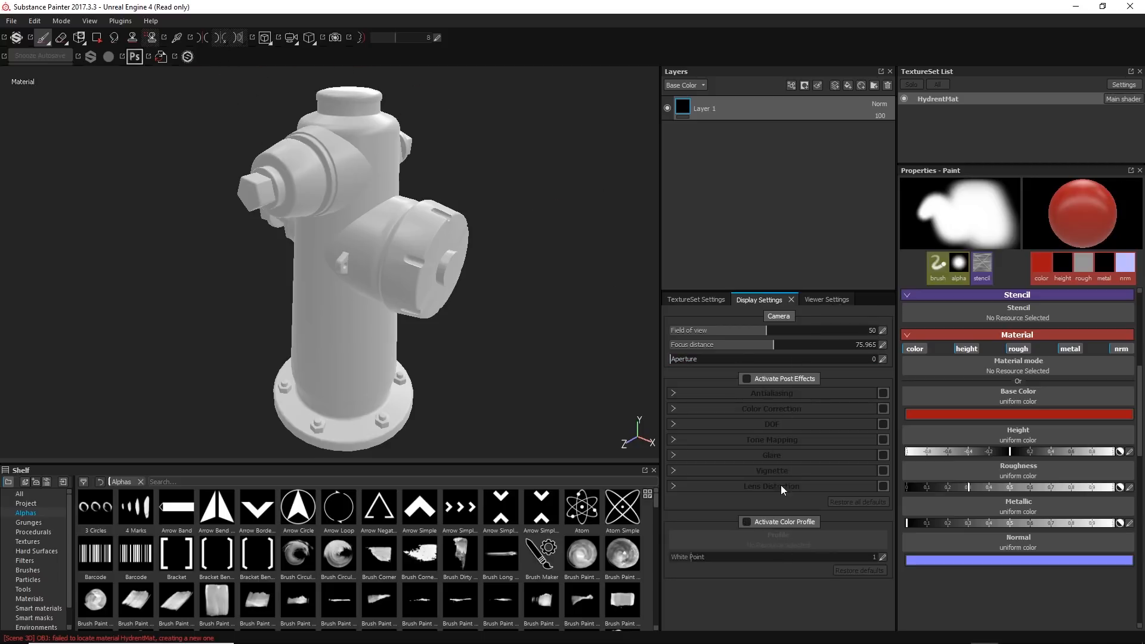
- Preview the hydrant in the viewer's Solo and Additional map modes and restore the Material mode
click(832, 299)
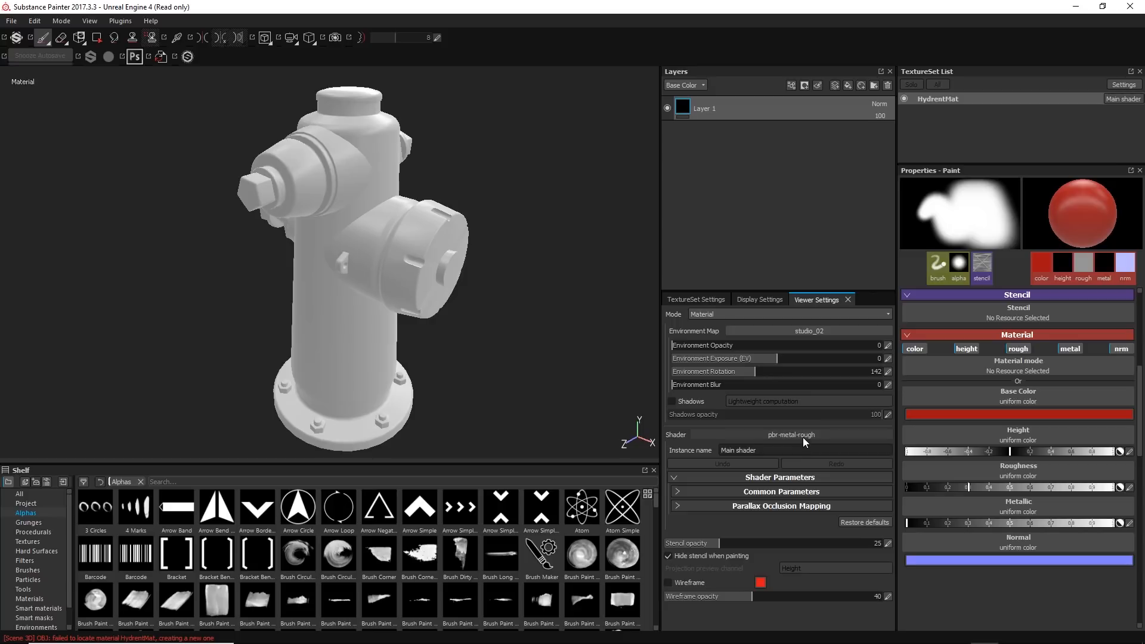
click(726, 316)
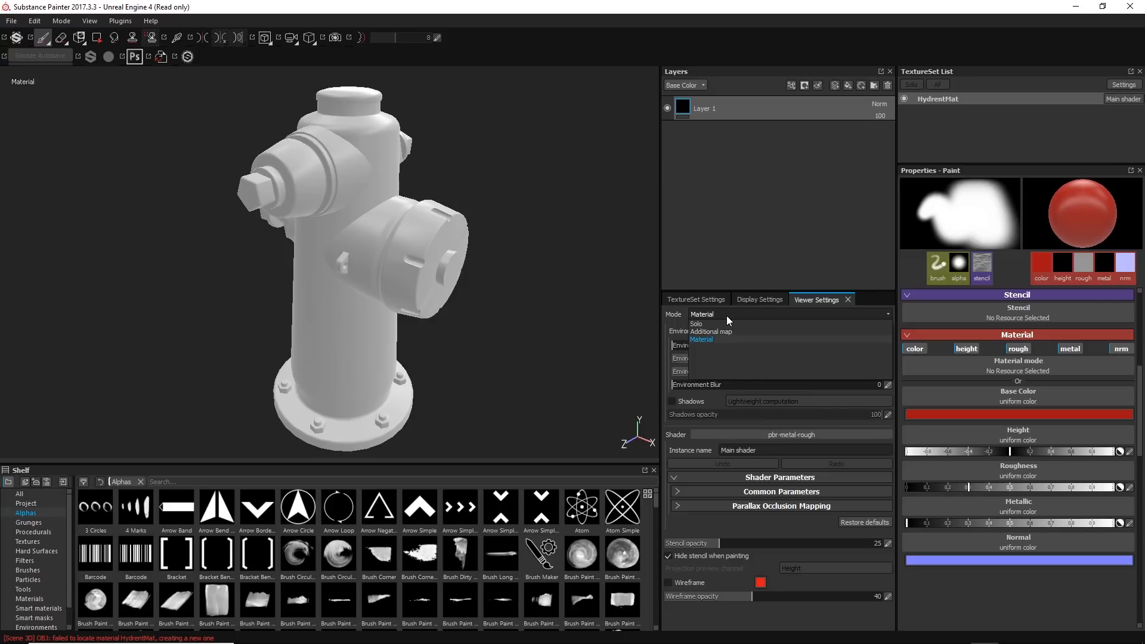
click(707, 323)
click(703, 333)
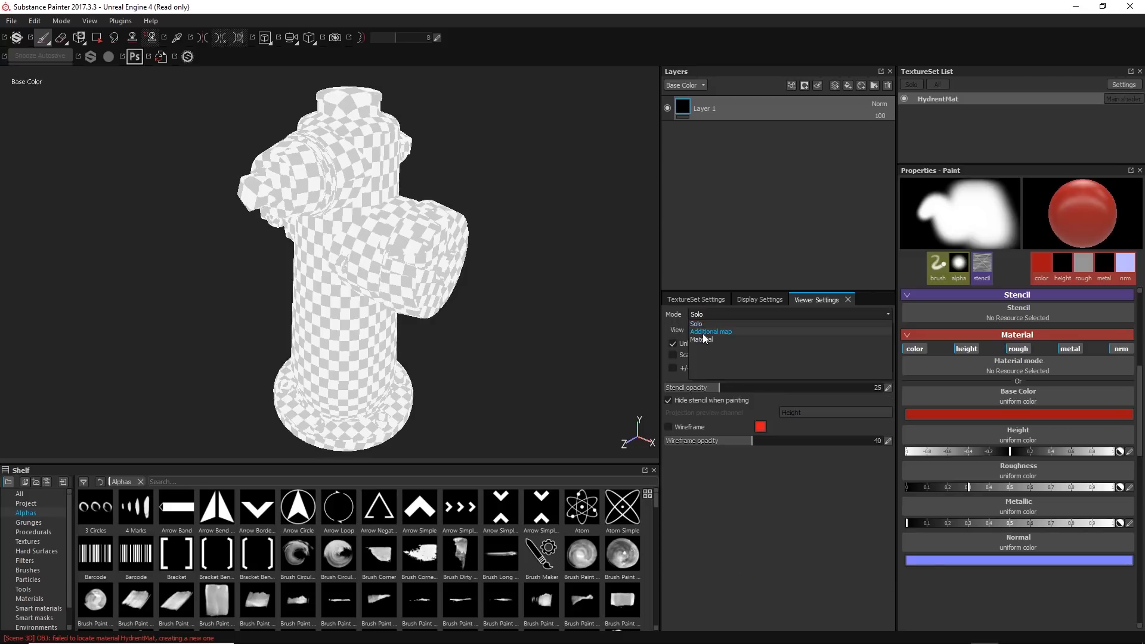
click(702, 334)
click(747, 311)
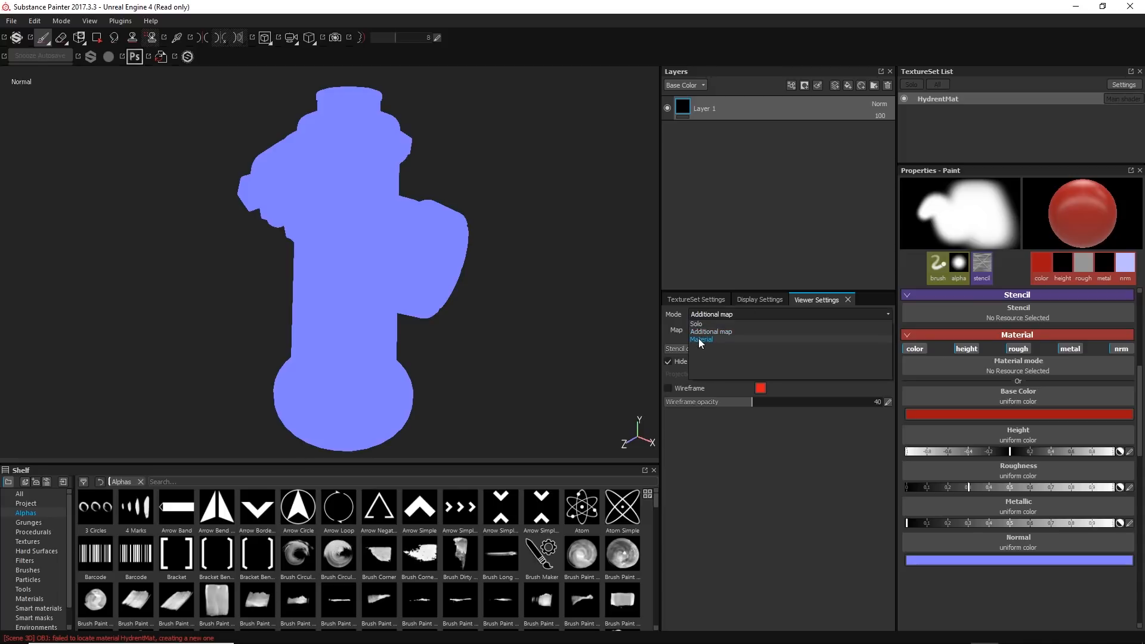
click(699, 338)
- Compare the Solo base color view with the additional Normal map view, check the texture set's additional maps, and return the viewer to Material
click(760, 316)
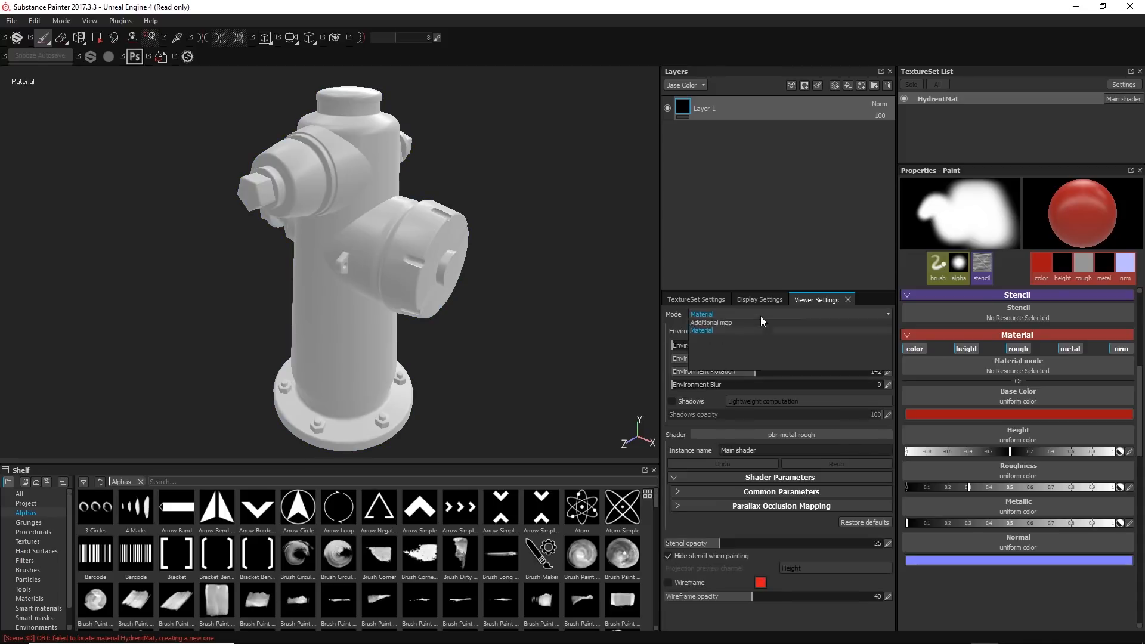
click(721, 325)
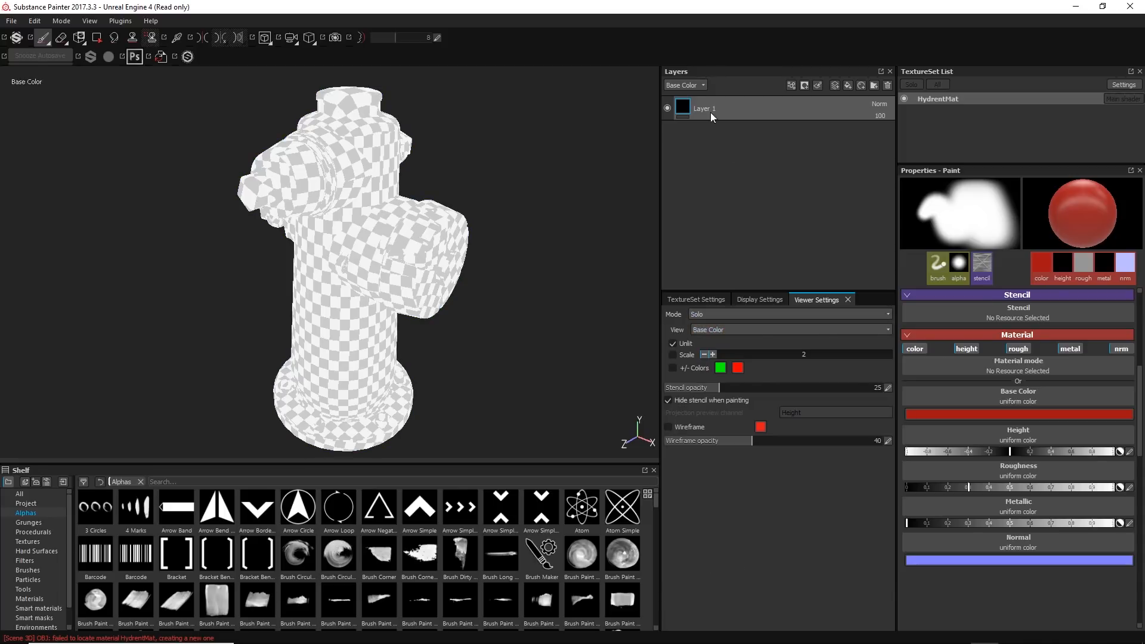
click(715, 316)
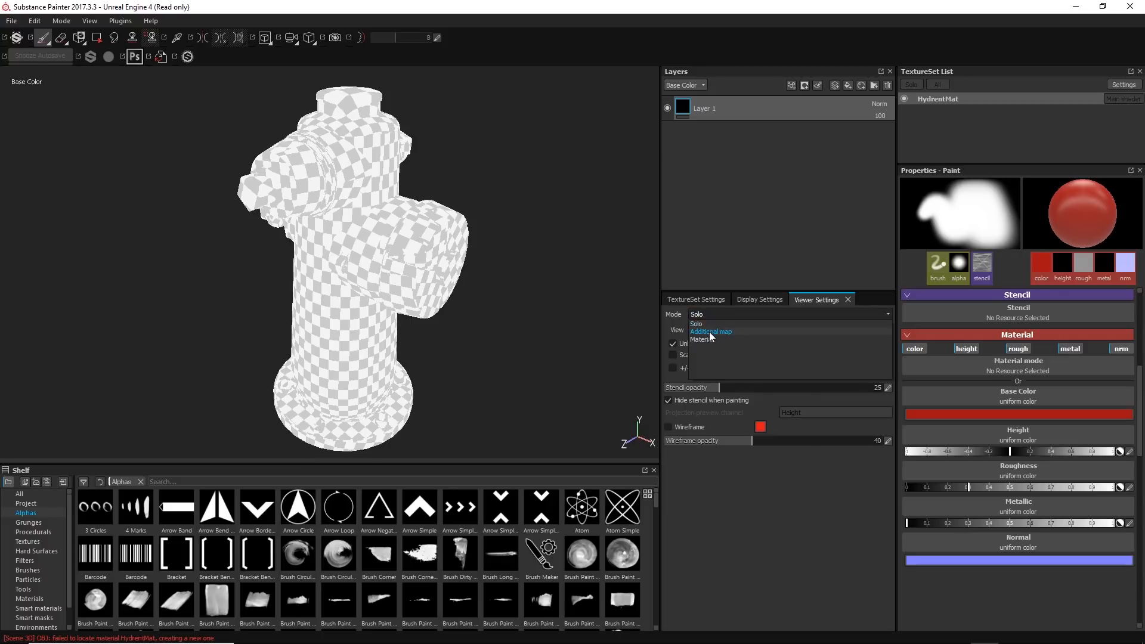
click(710, 331)
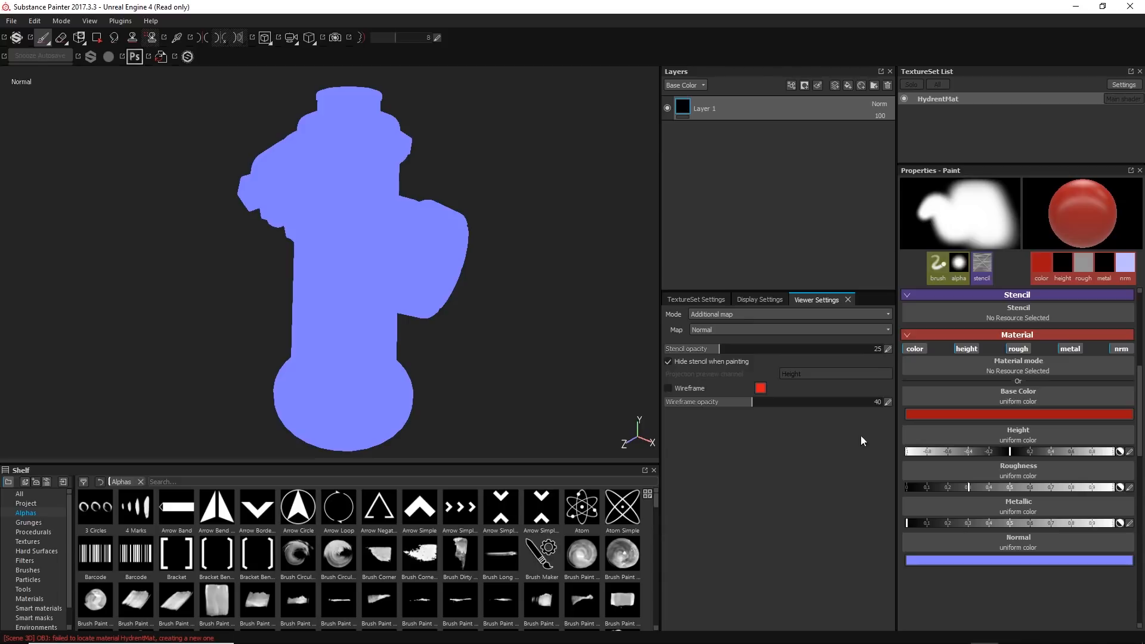
click(698, 299)
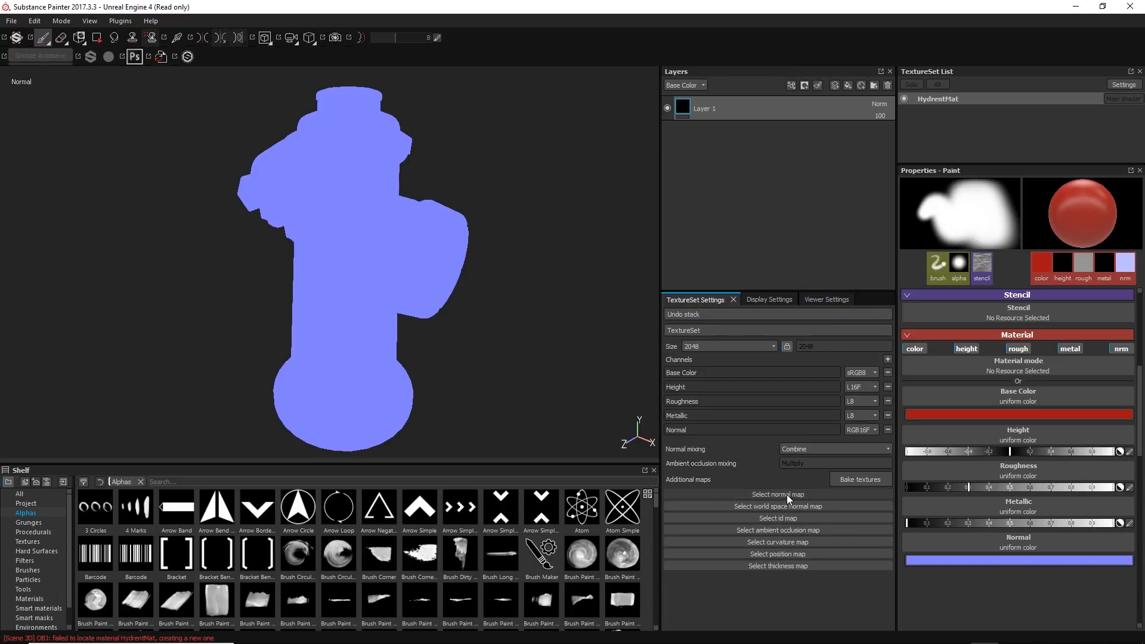
click(819, 301)
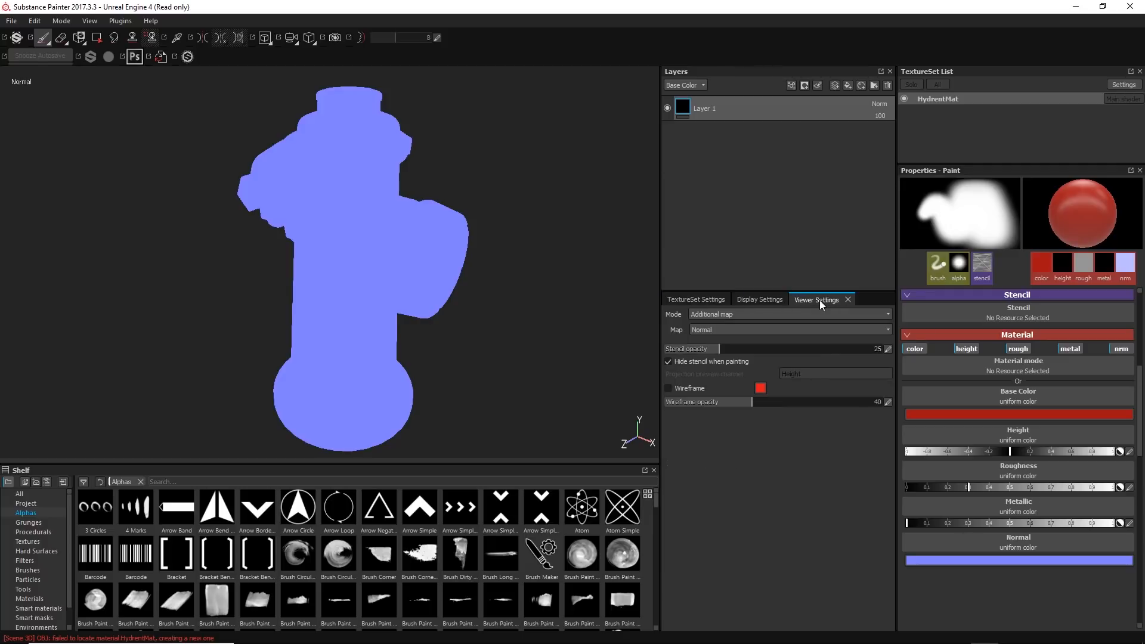
click(708, 314)
click(702, 330)
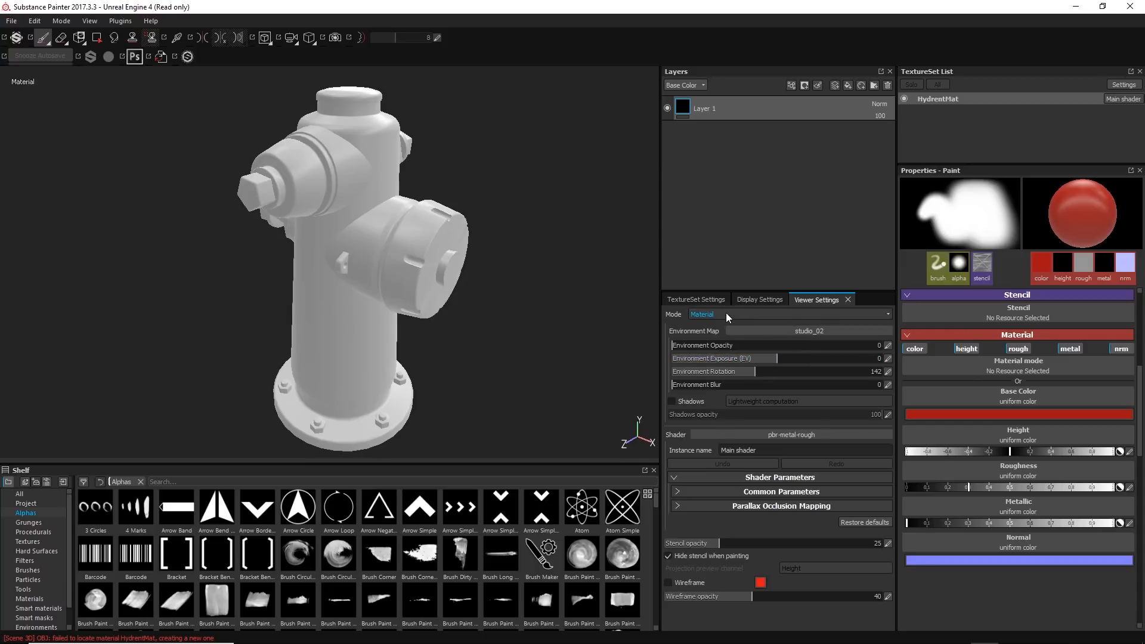
- Review the environment map choices without replacing studio_02, and set the environment rotation to 168
click(792, 332)
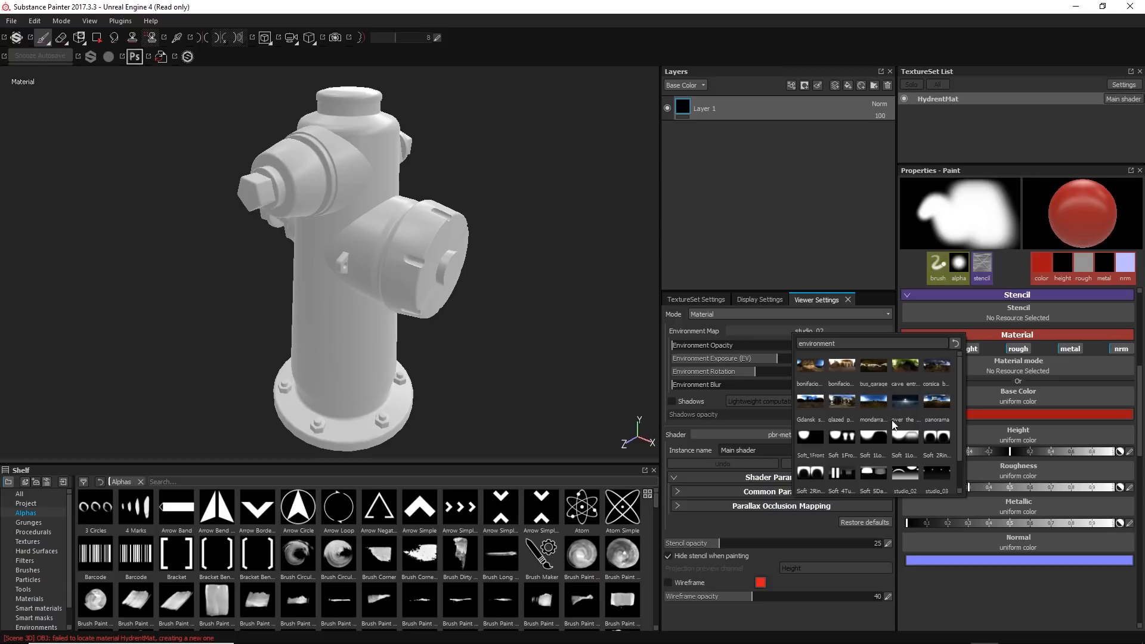
click(698, 414)
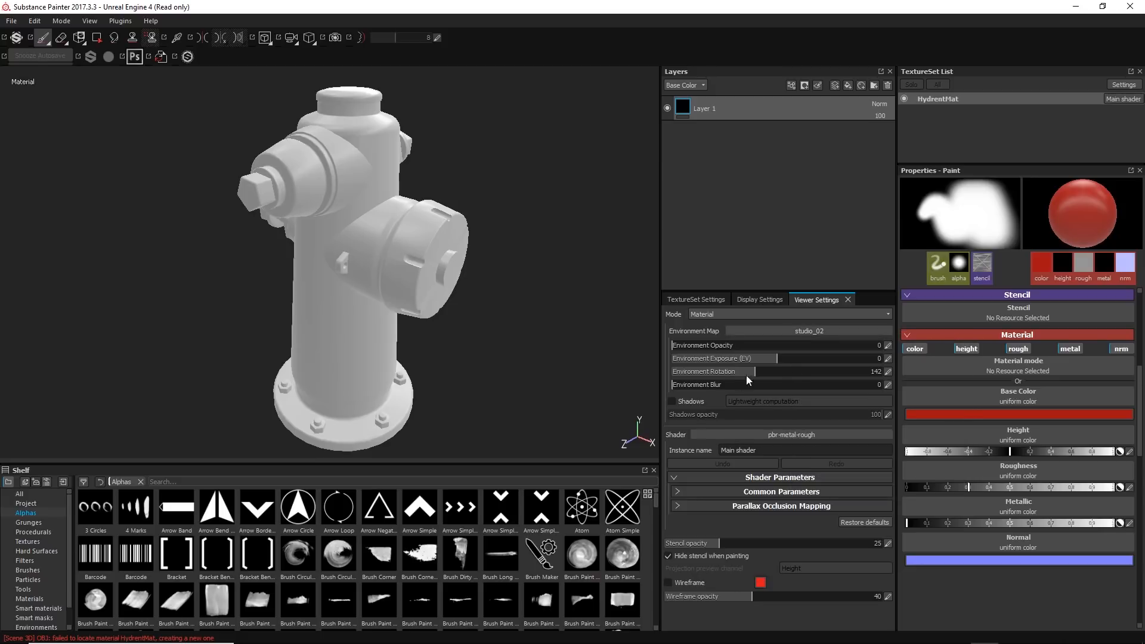
drag(697, 345, 653, 328)
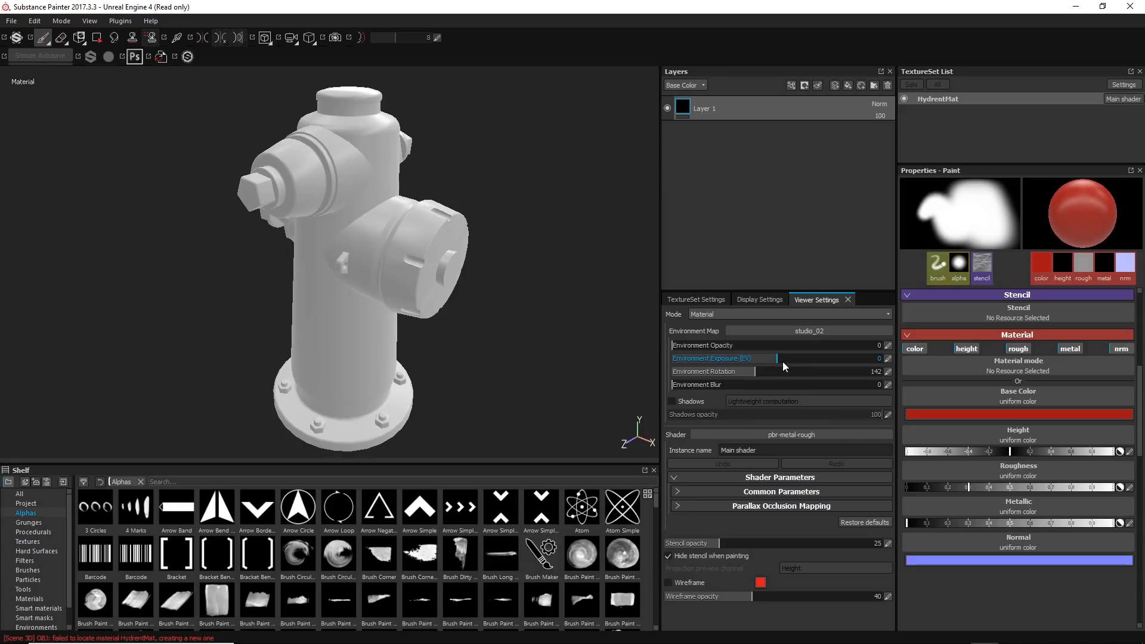
mouse_move(782, 360)
mouse_down()
mouse_move(797, 356)
mouse_move(770, 357)
mouse_move(804, 370)
mouse_move(755, 374)
mouse_move(770, 372)
mouse_up()
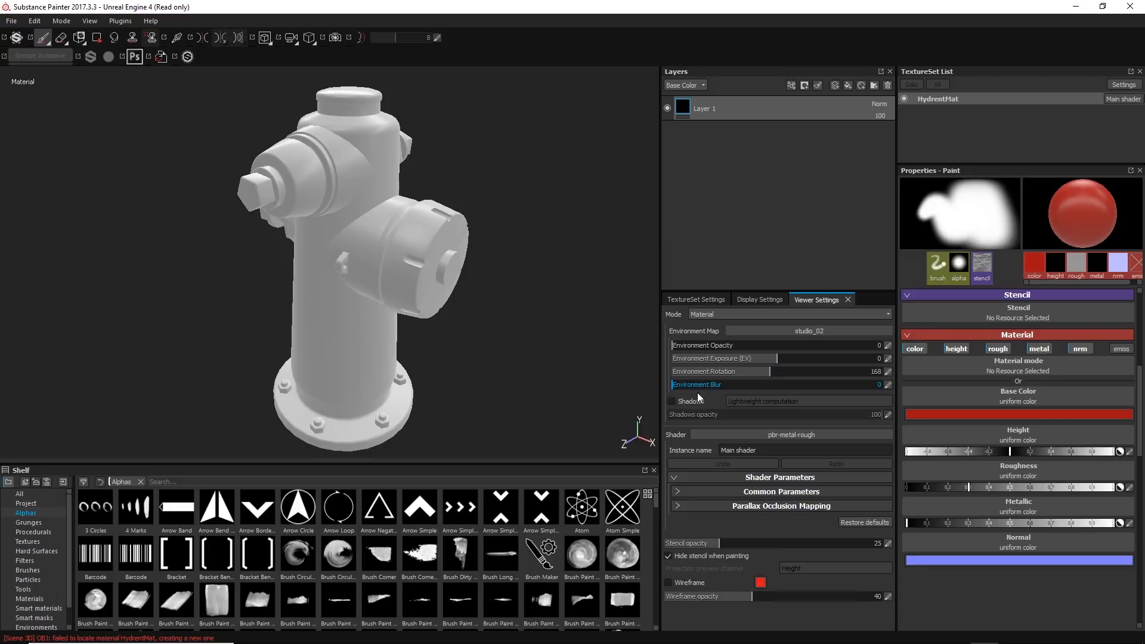
- Preview shadows on the hydrant under different lighting, check the shadow computation options, and turn shadows off again
click(672, 401)
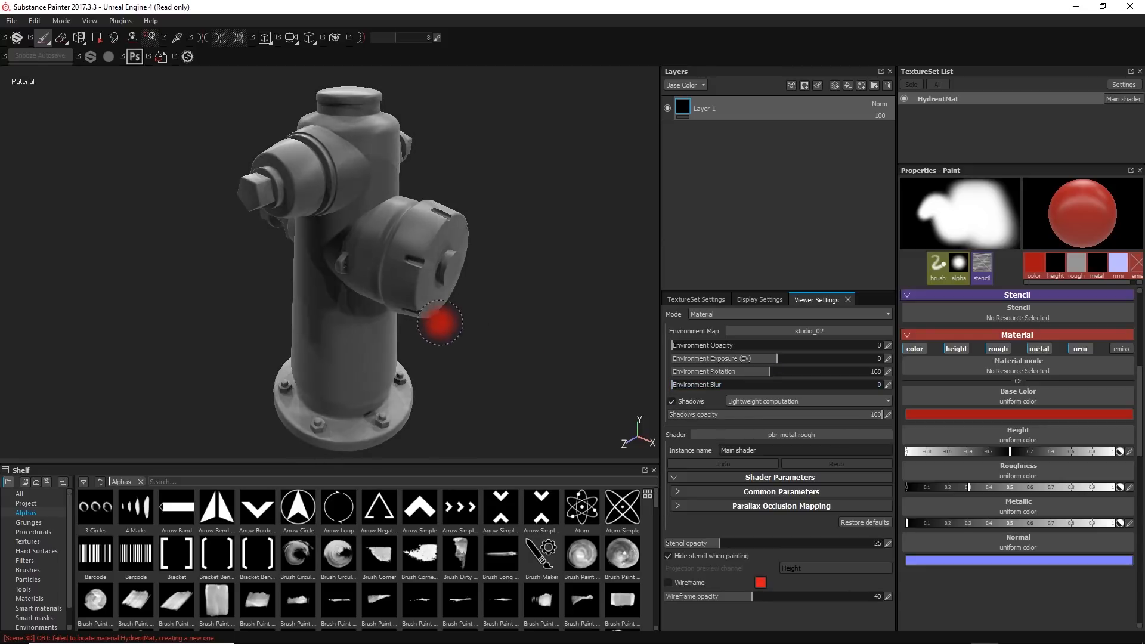
mouse_move(396, 322)
shift+right_down()
mouse_move(425, 318)
mouse_move(424, 330)
mouse_move(392, 277)
mouse_move(376, 277)
shift+right_up()
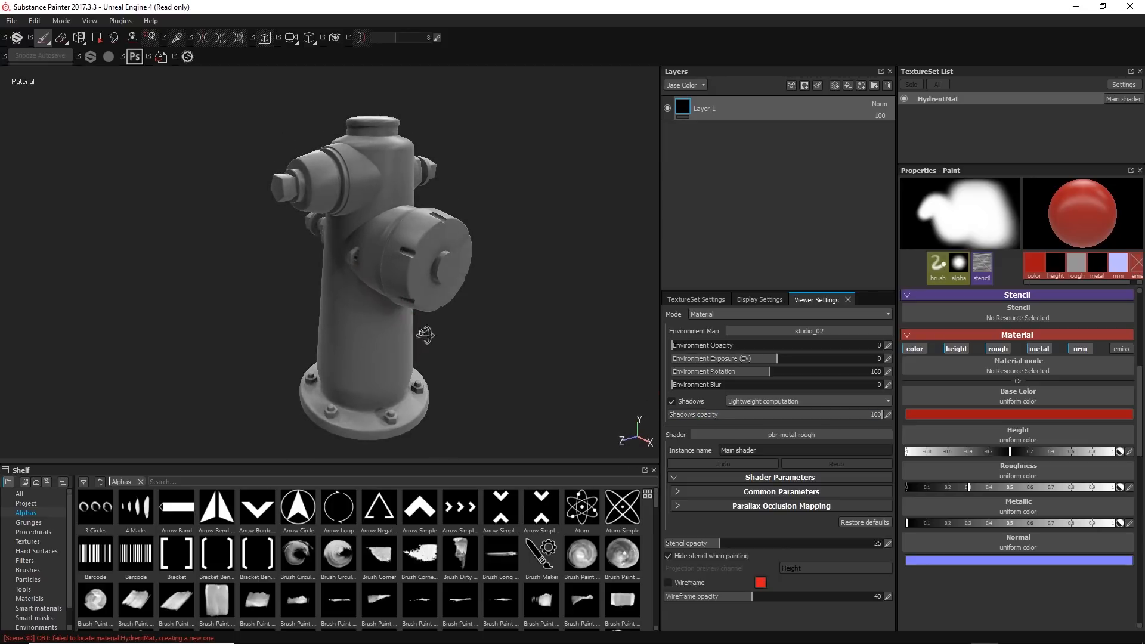
alt+drag(422, 332, 457, 324)
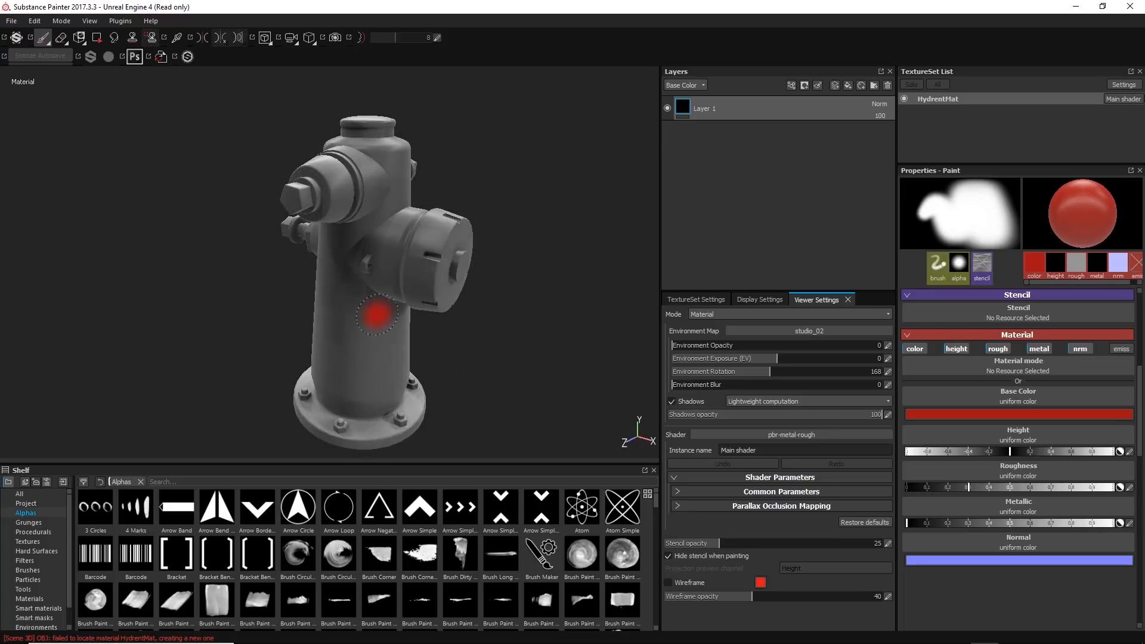
click(770, 403)
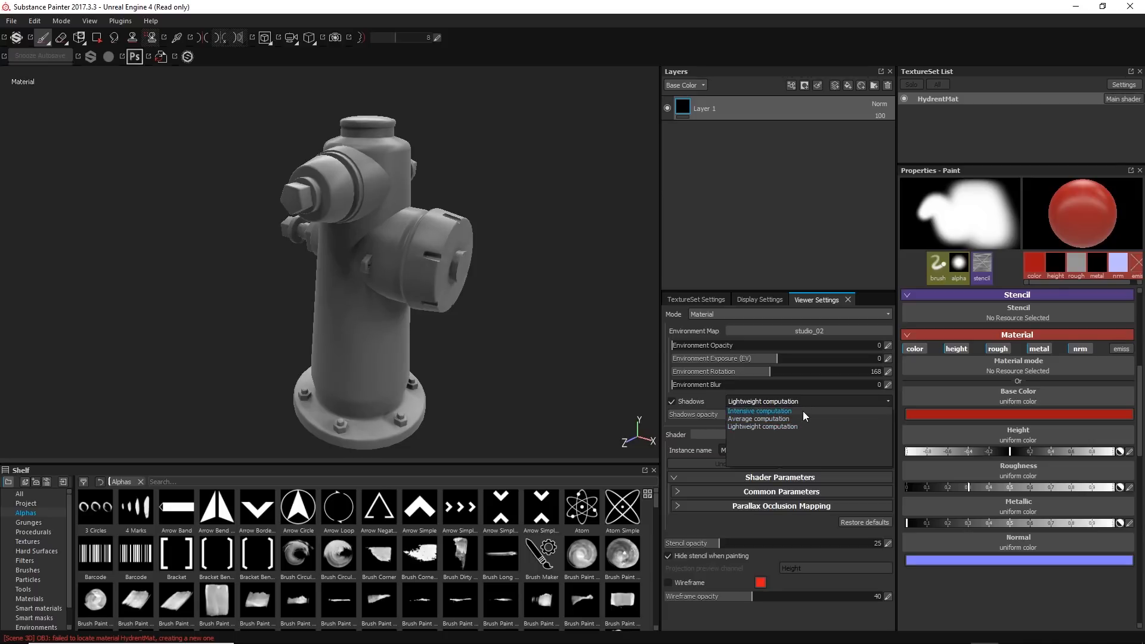
click(672, 400)
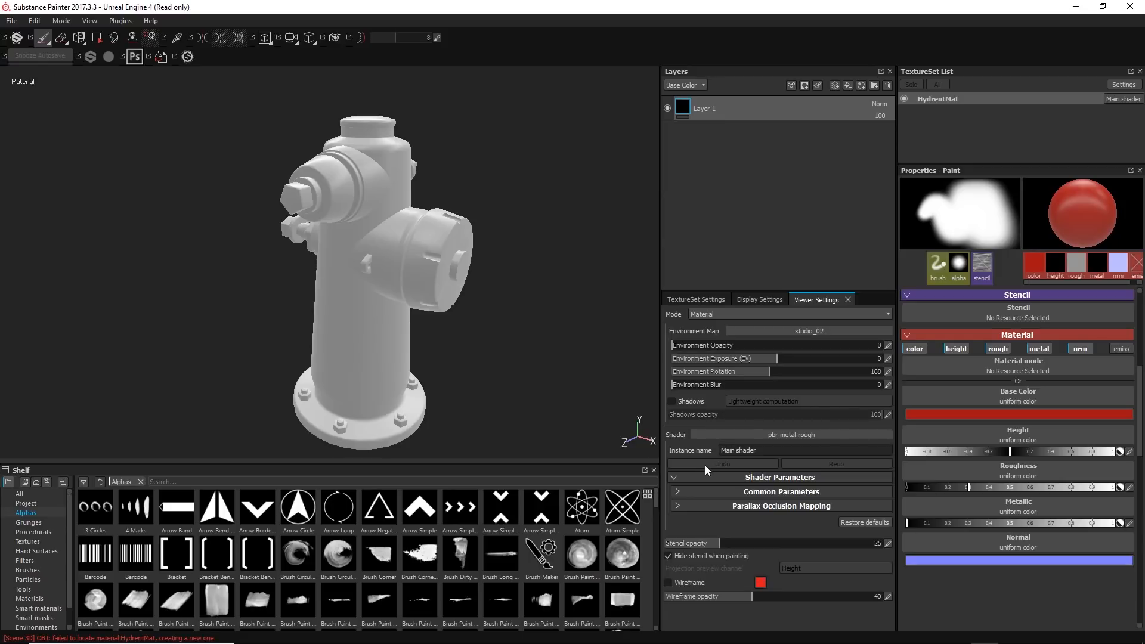
- Examine the shaders available for the main shader instance, previewing their thumbnails, without replacing pbr-metal-rough
click(772, 434)
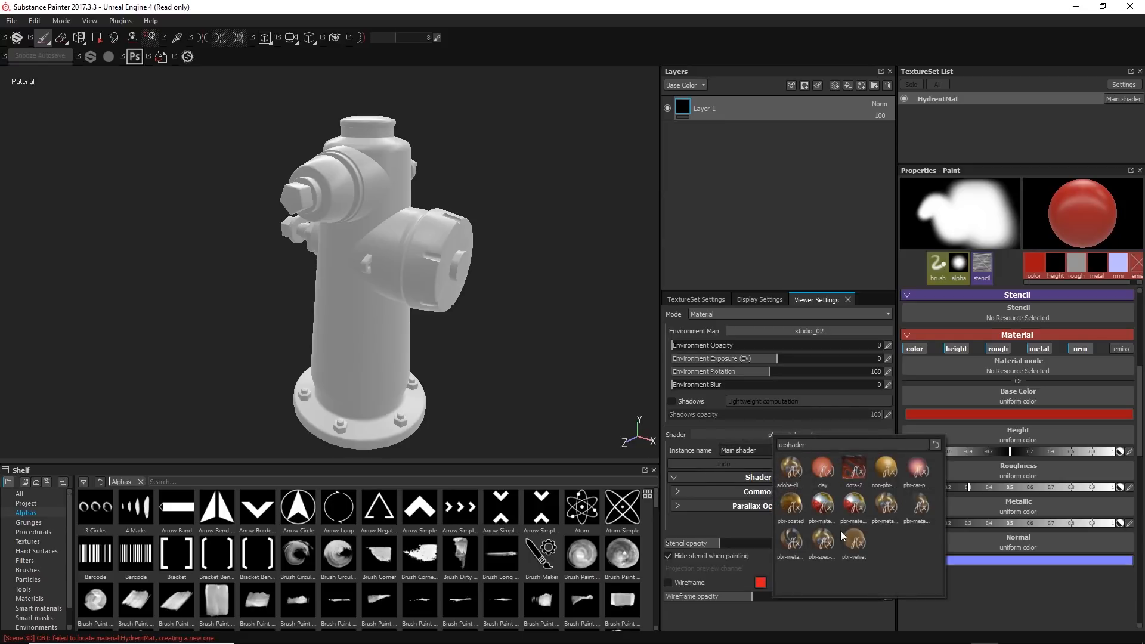
mouse_move(849, 544)
mouse_move(918, 506)
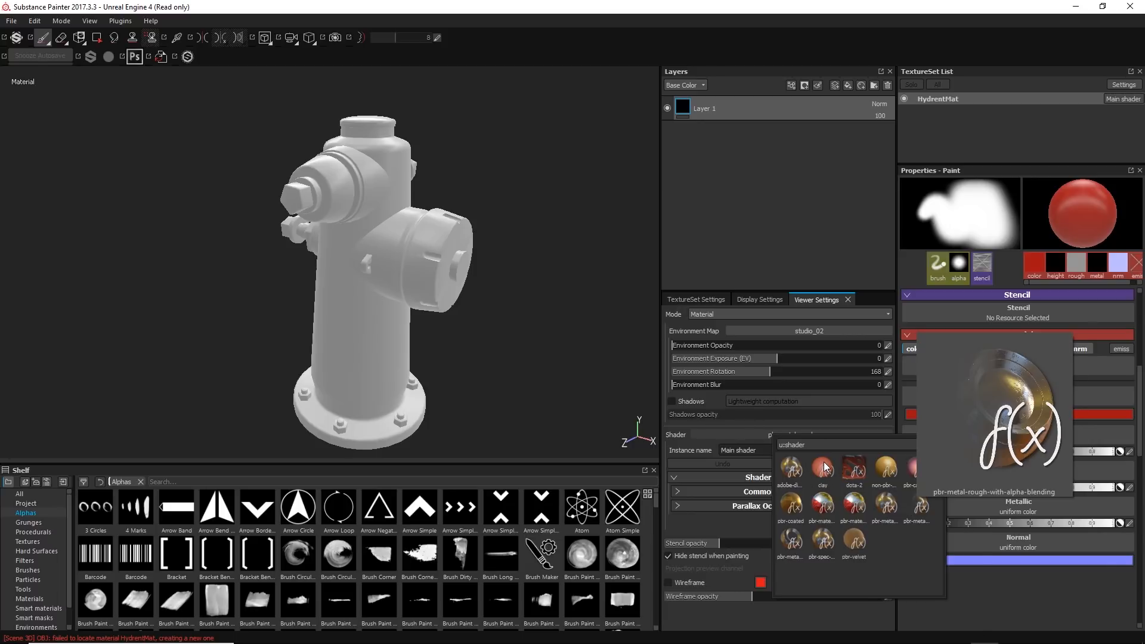
mouse_move(824, 462)
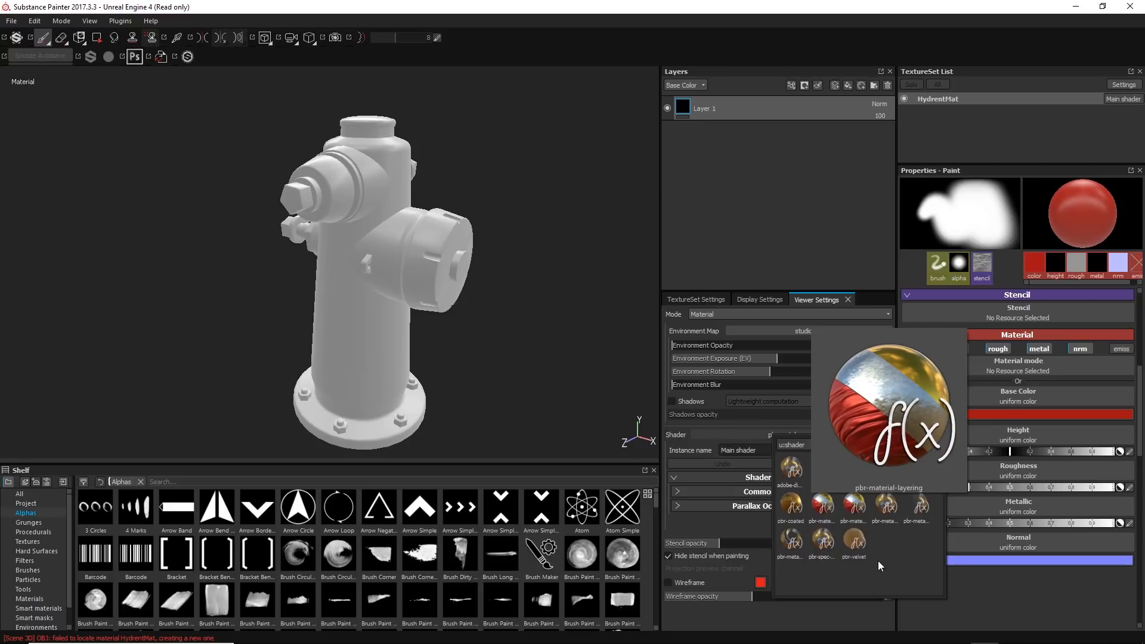
click(706, 421)
click(760, 433)
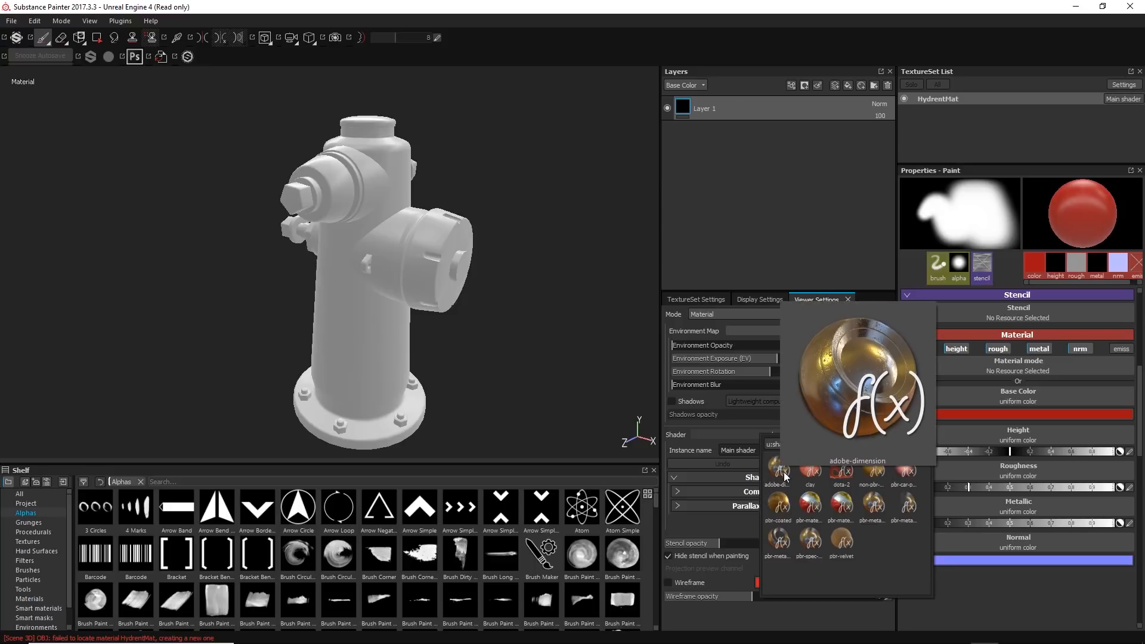
mouse_move(782, 529)
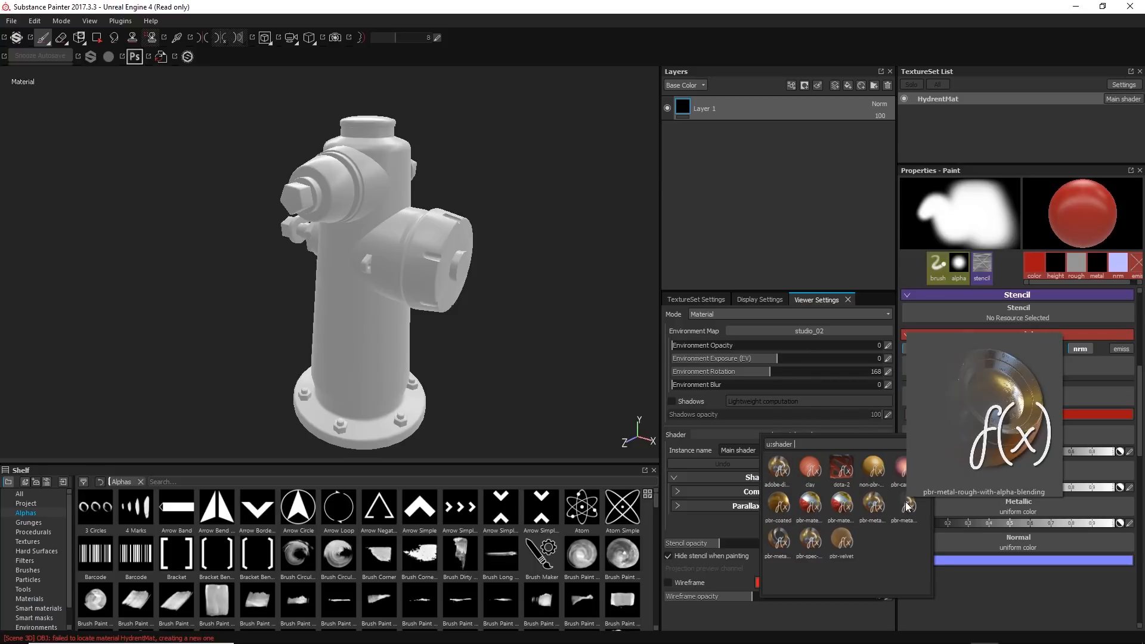
click(683, 447)
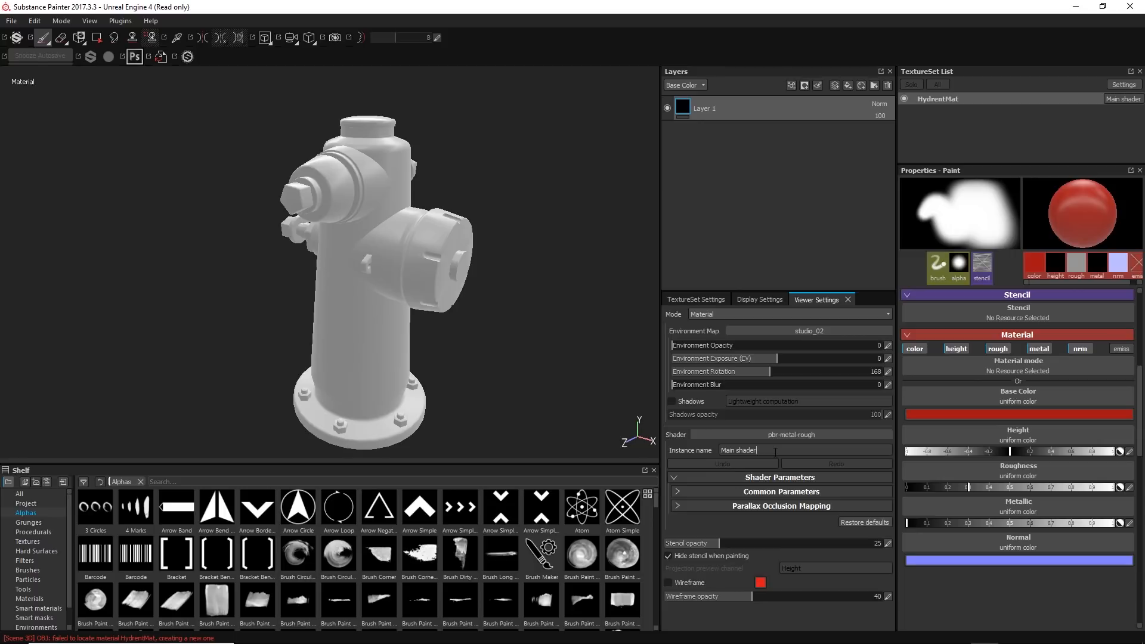
- Examine the shader's common and parallax occlusion mapping parameters, and toggle the wireframe overlay on and off
click(704, 492)
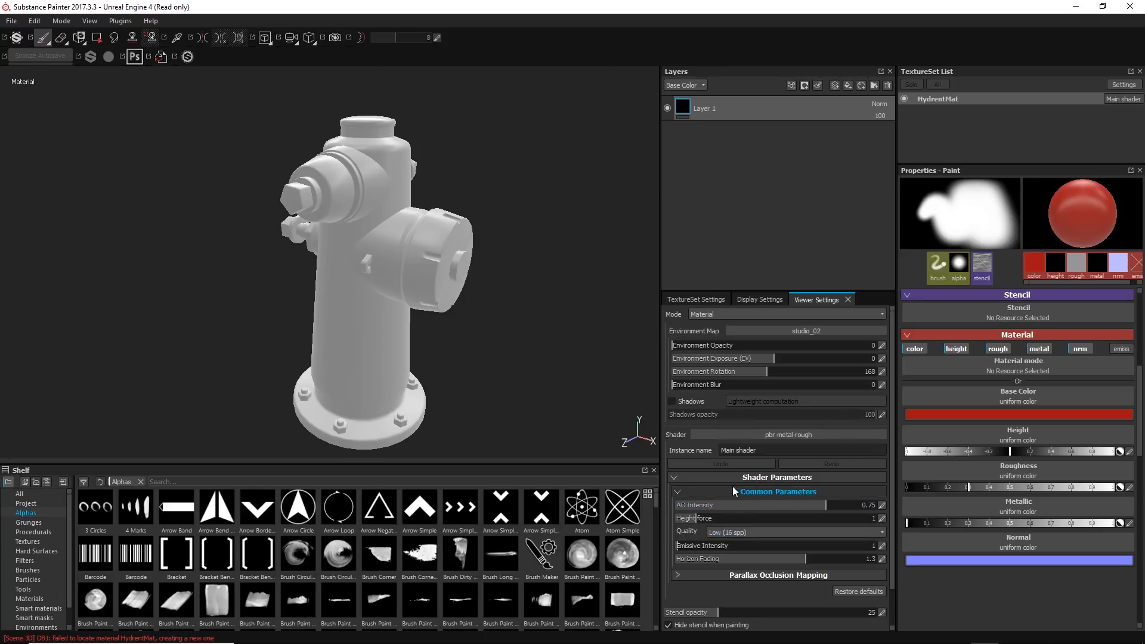
click(722, 491)
click(743, 506)
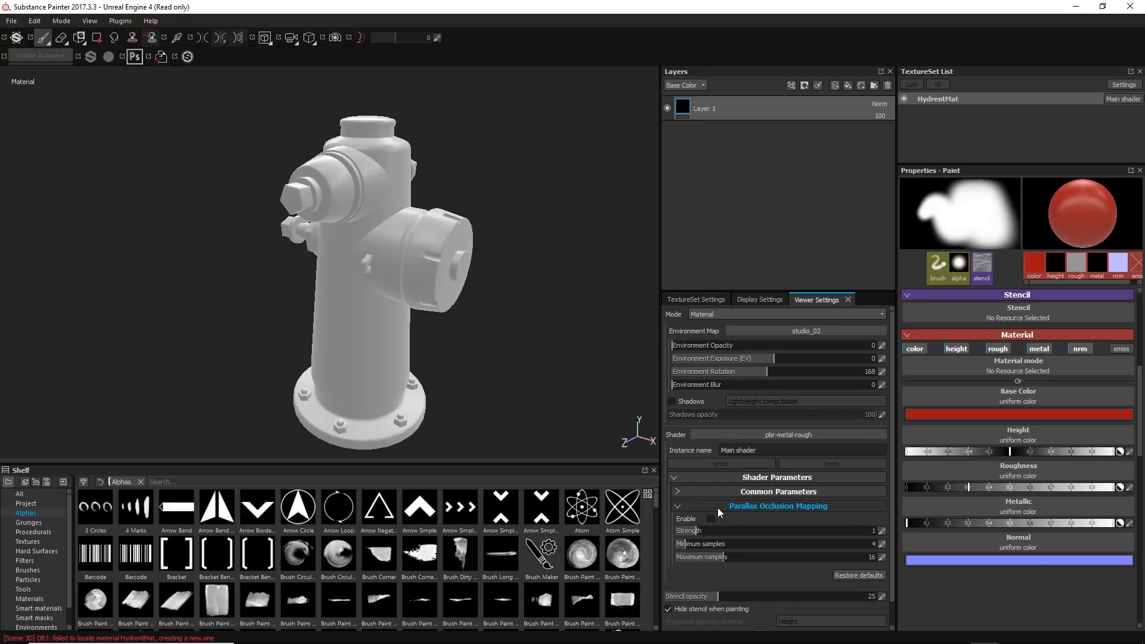
click(718, 507)
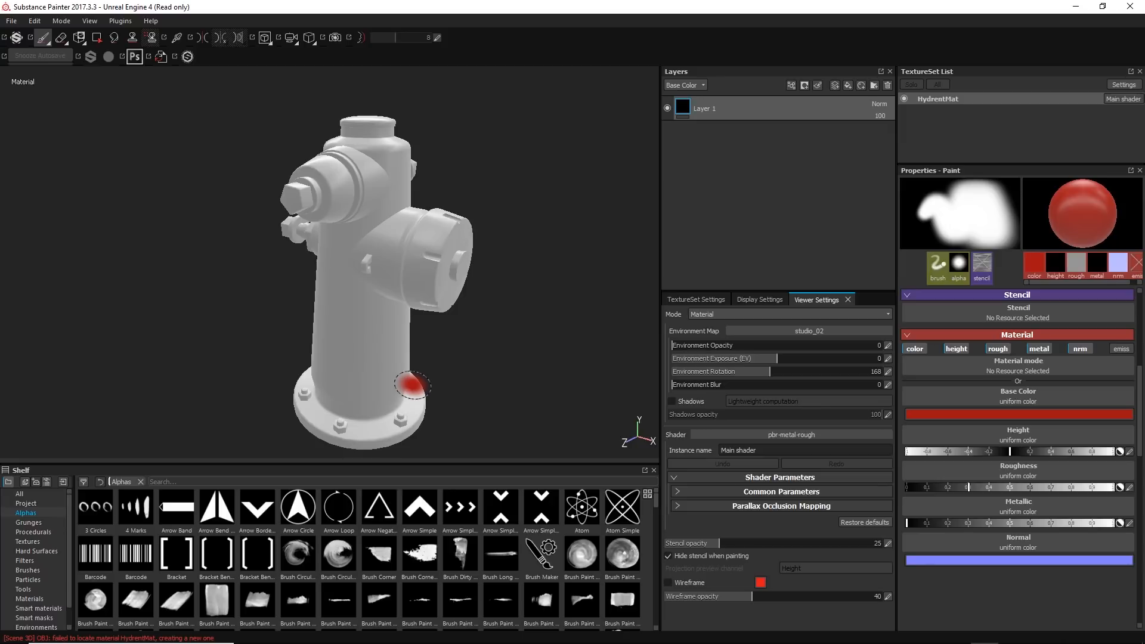
click(669, 583)
click(670, 582)
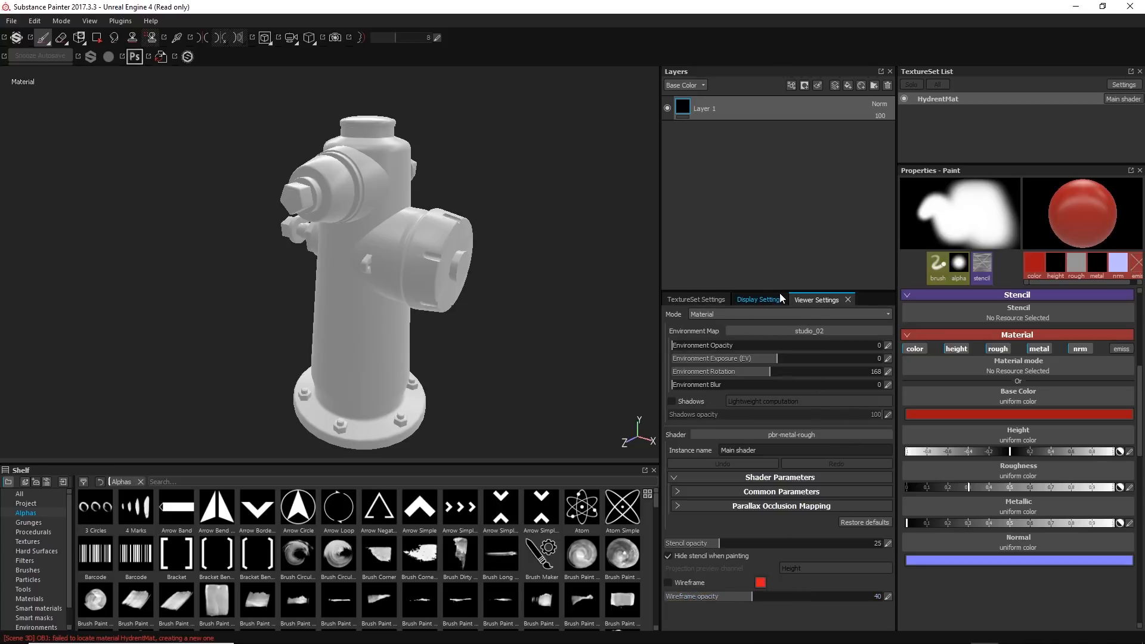
- Inspect the hydrant from several angles and open the baking settings for the texture set's additional maps
click(688, 297)
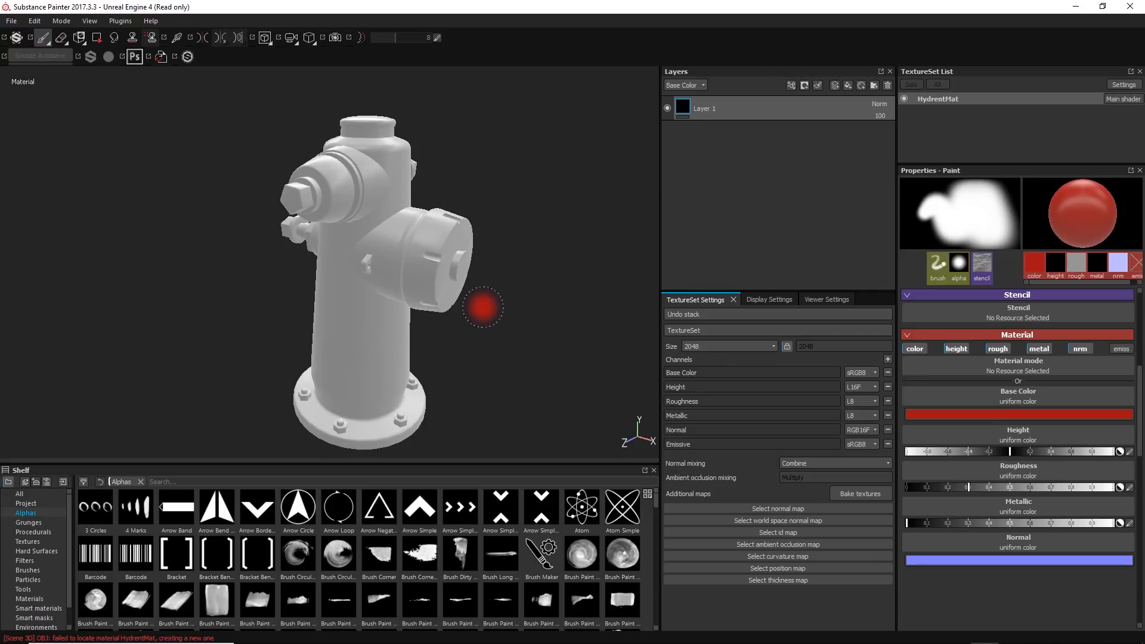
alt+drag(408, 277, 409, 272)
alt+middle_drag(442, 287, 424, 279)
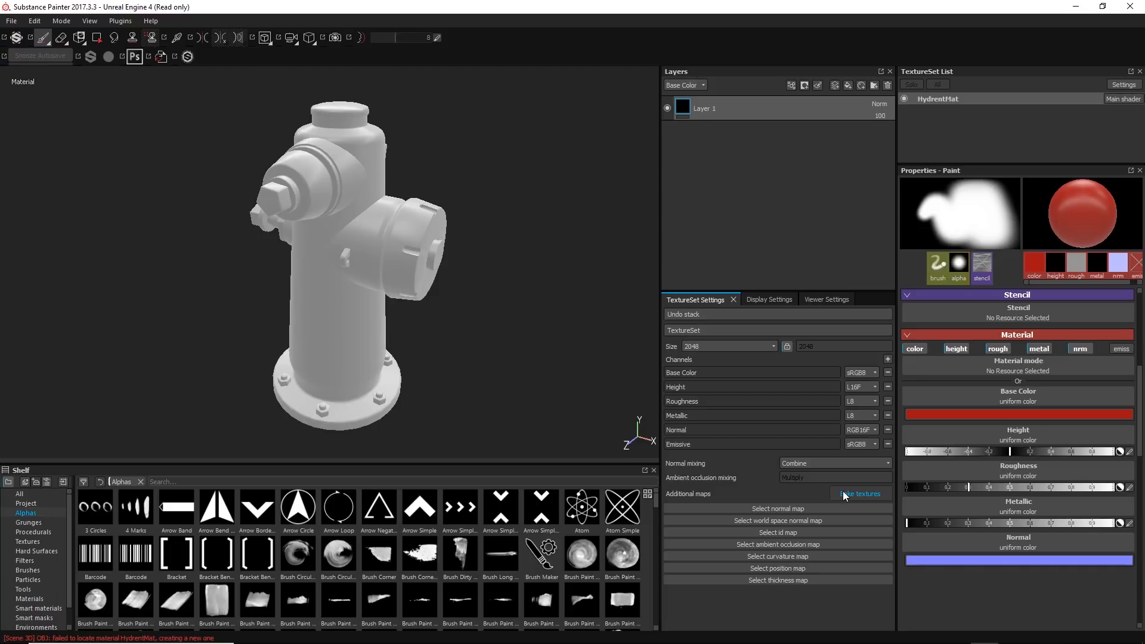
alt+drag(468, 320, 426, 307)
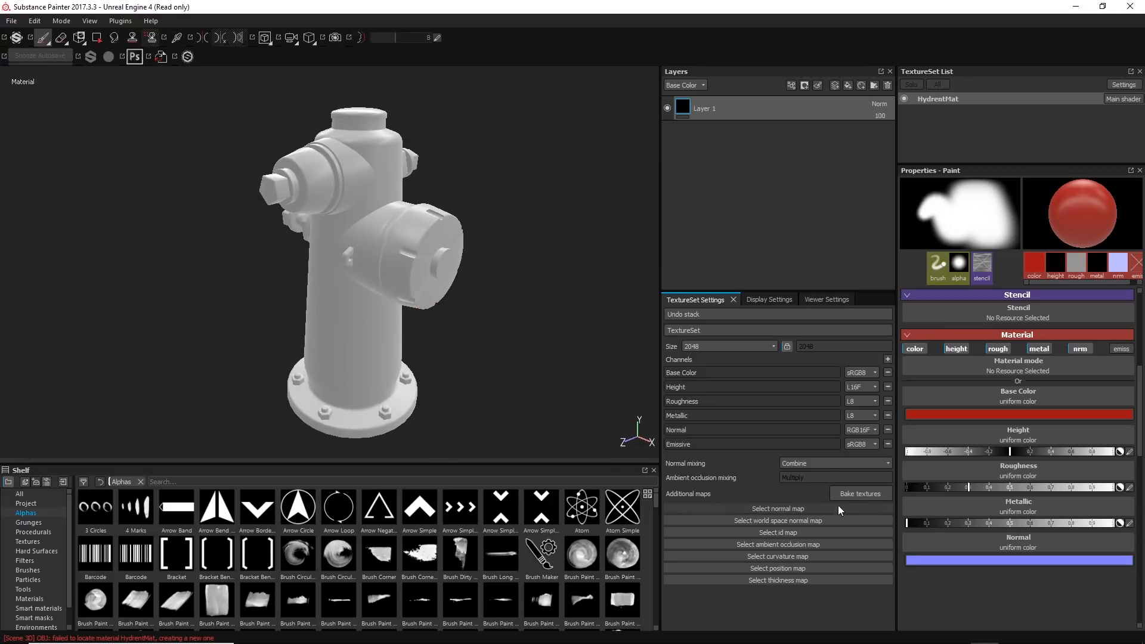
alt+drag(410, 367, 430, 312)
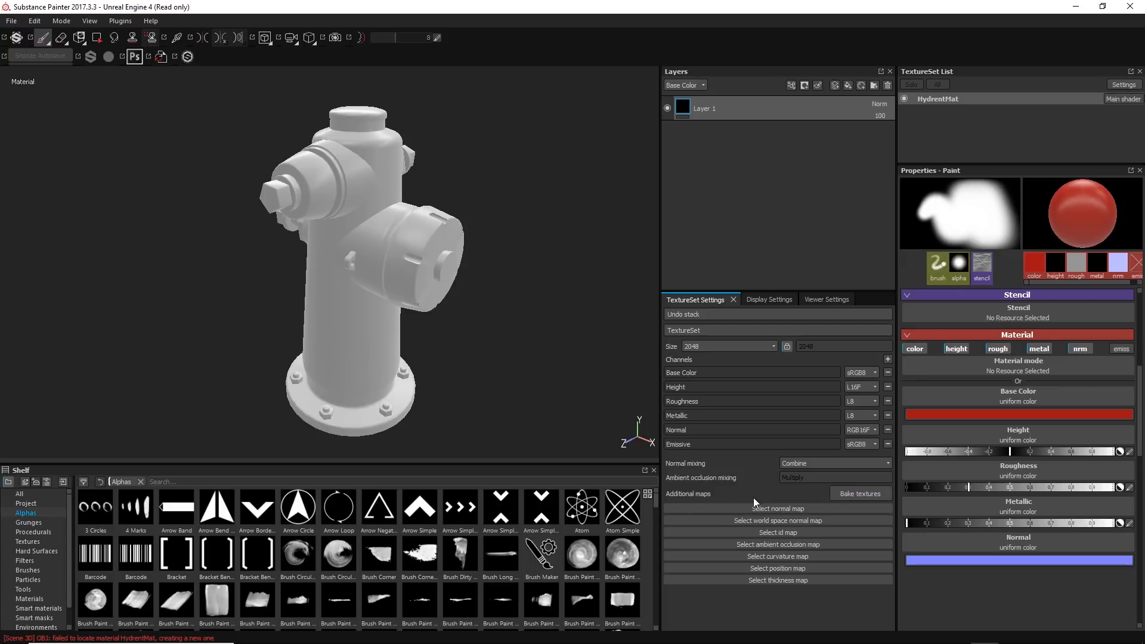
click(848, 496)
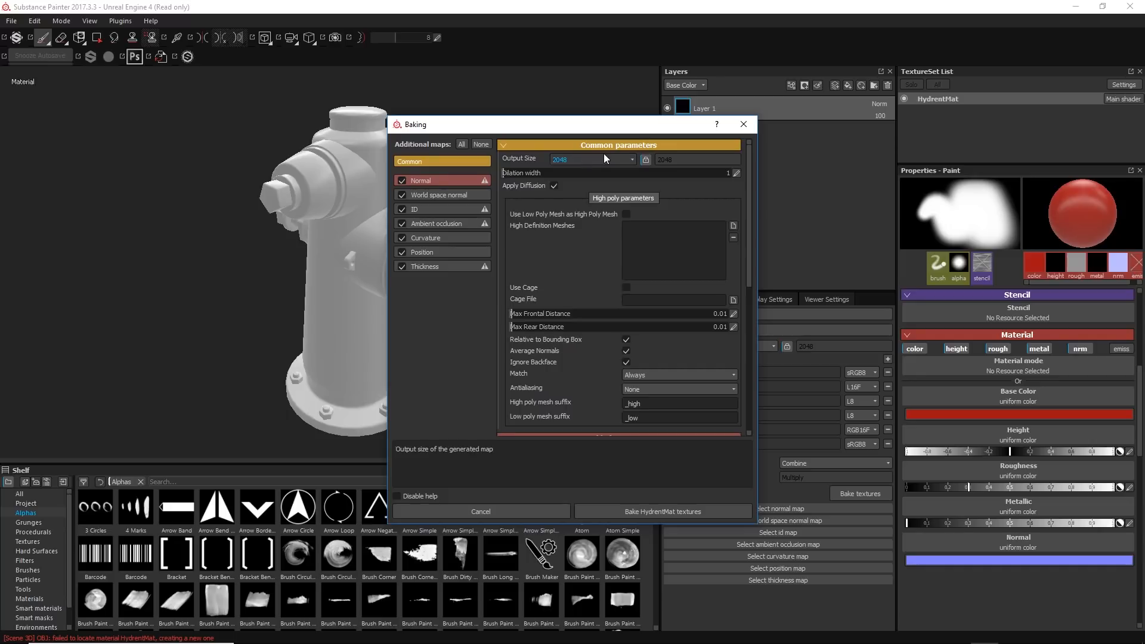
- Set the bake output size to 4096 and leave only ambient occlusion selected among the additional maps
click(590, 161)
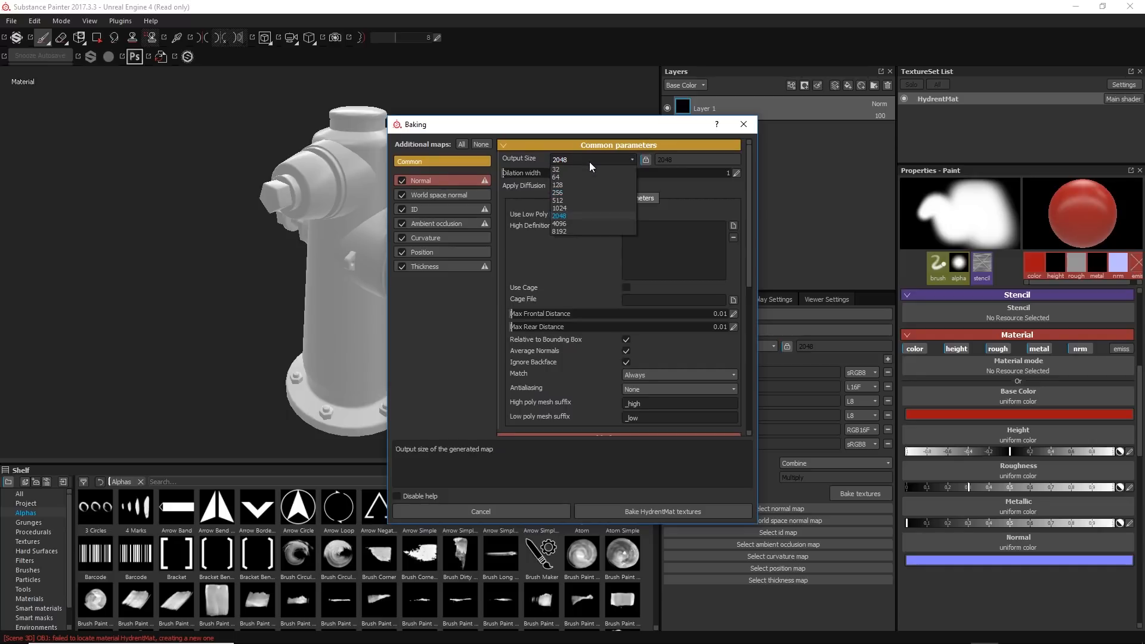
click(564, 222)
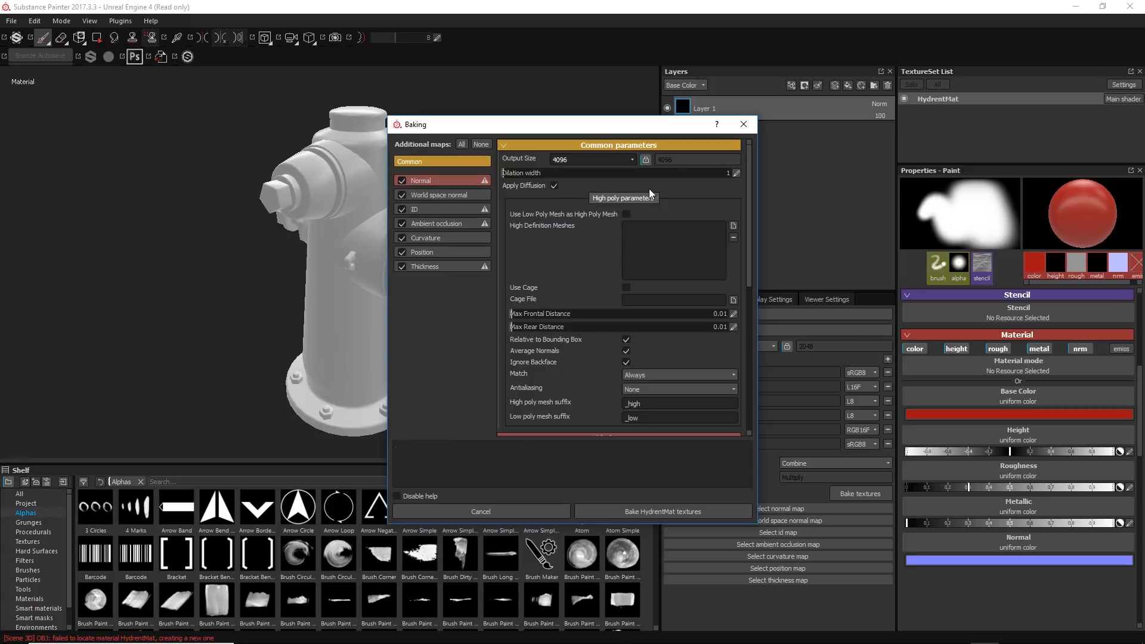
click(481, 145)
click(461, 145)
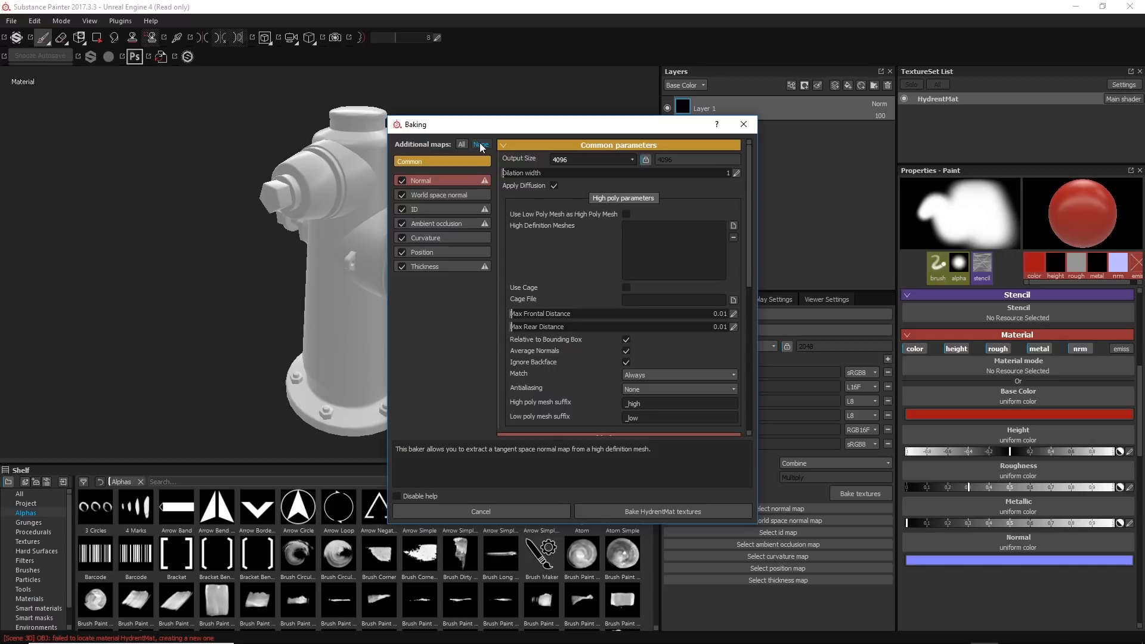
click(481, 145)
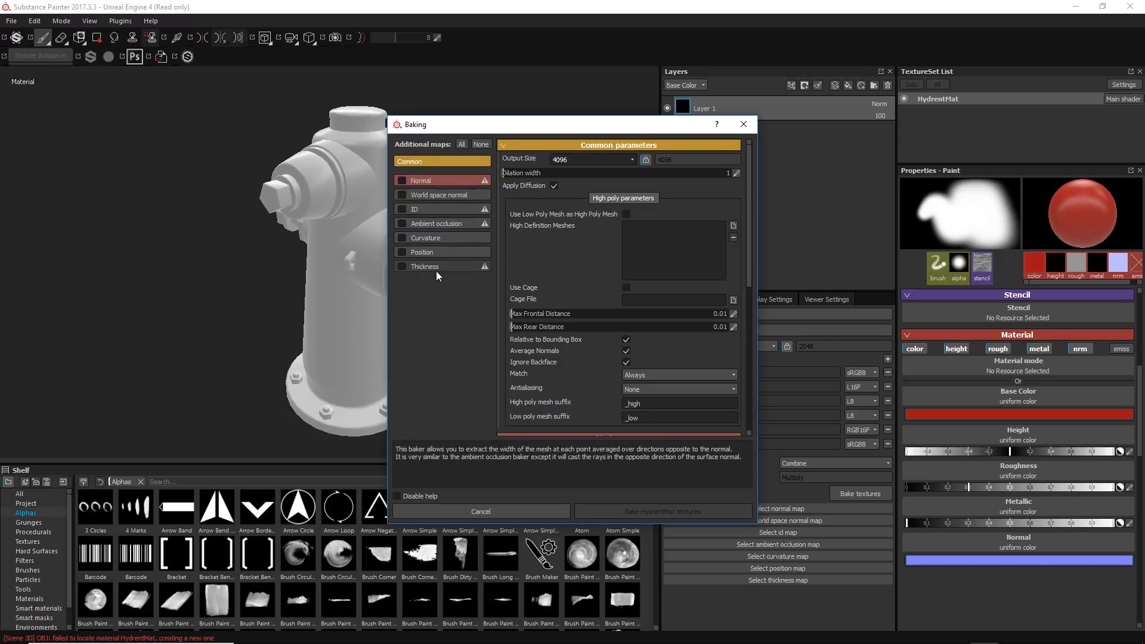
click(401, 223)
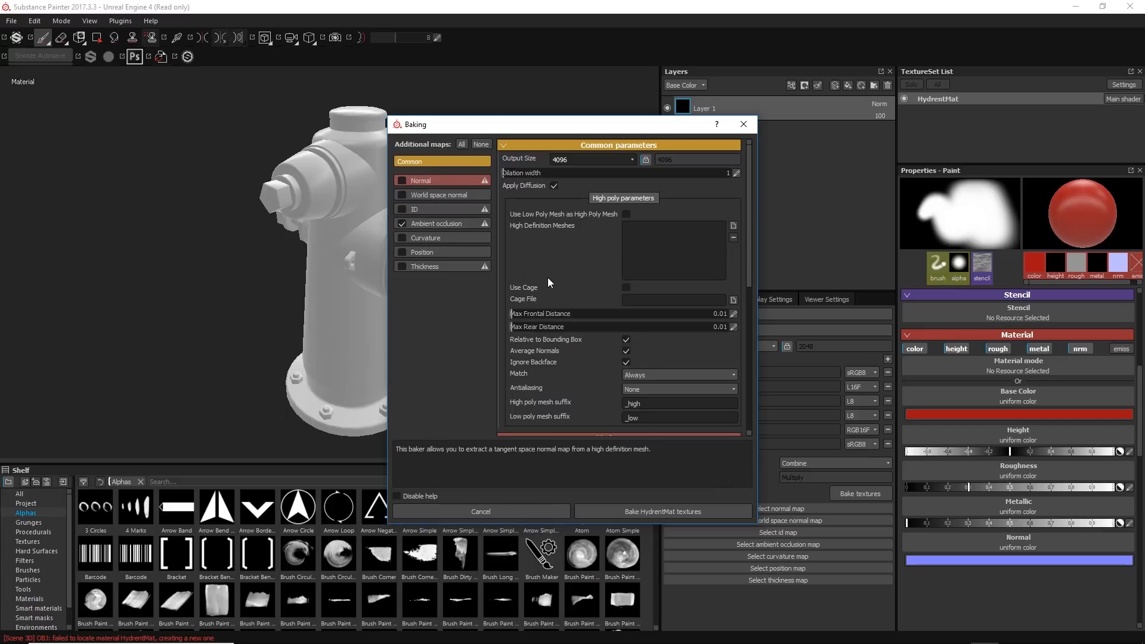
- Examine the low-poly-as-high-poly, high definition mesh and cage options, browsing for a mesh file without loading one
click(626, 214)
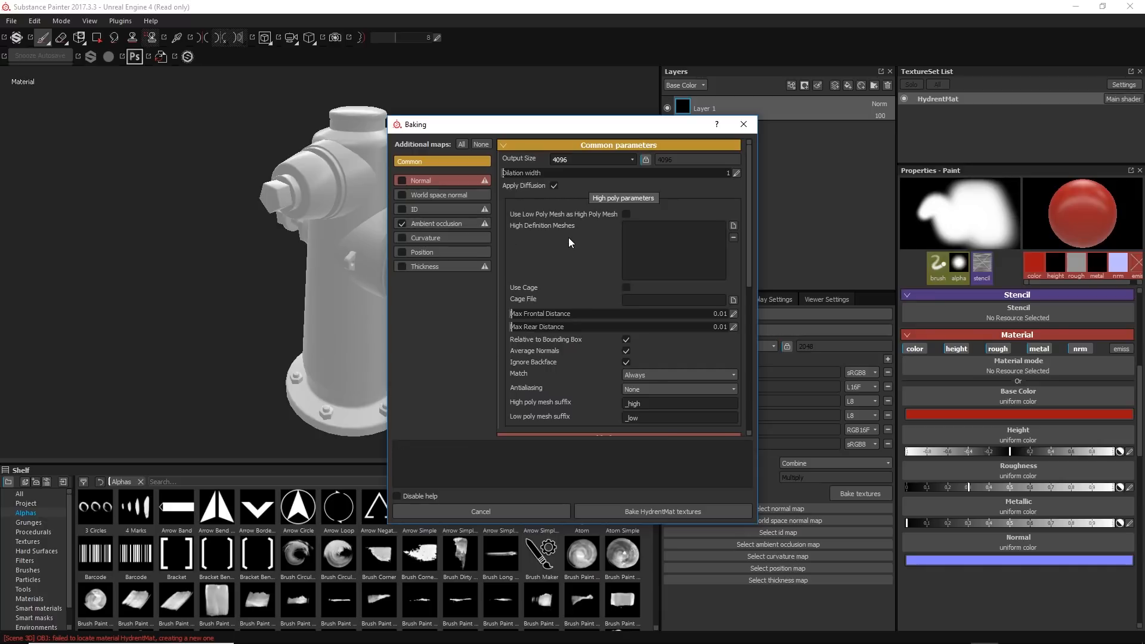
click(625, 215)
click(733, 226)
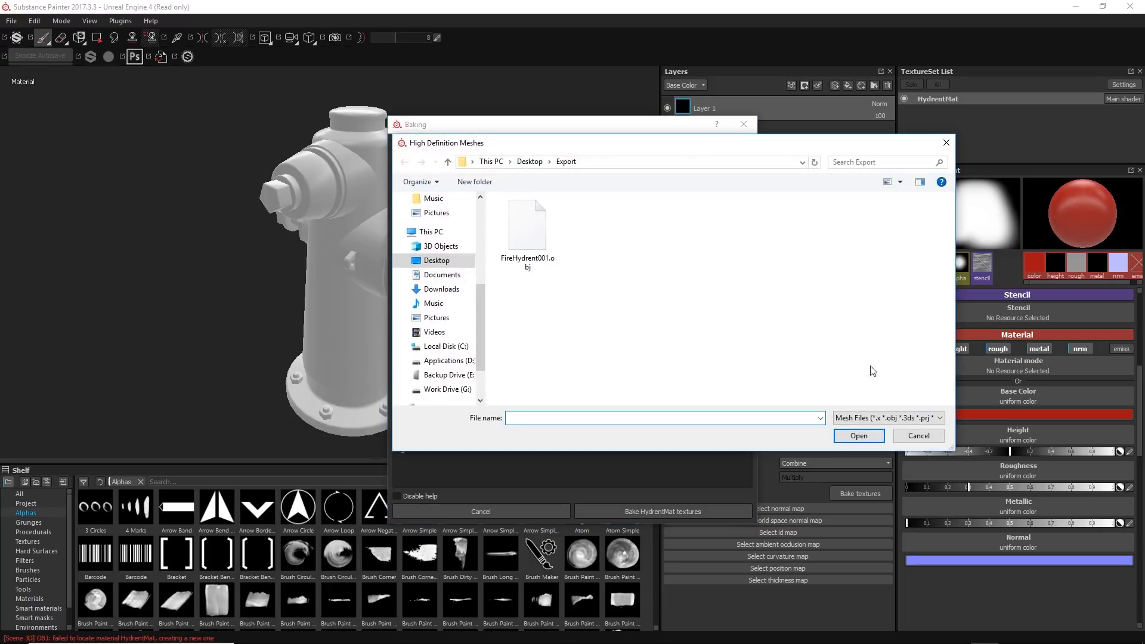
click(919, 435)
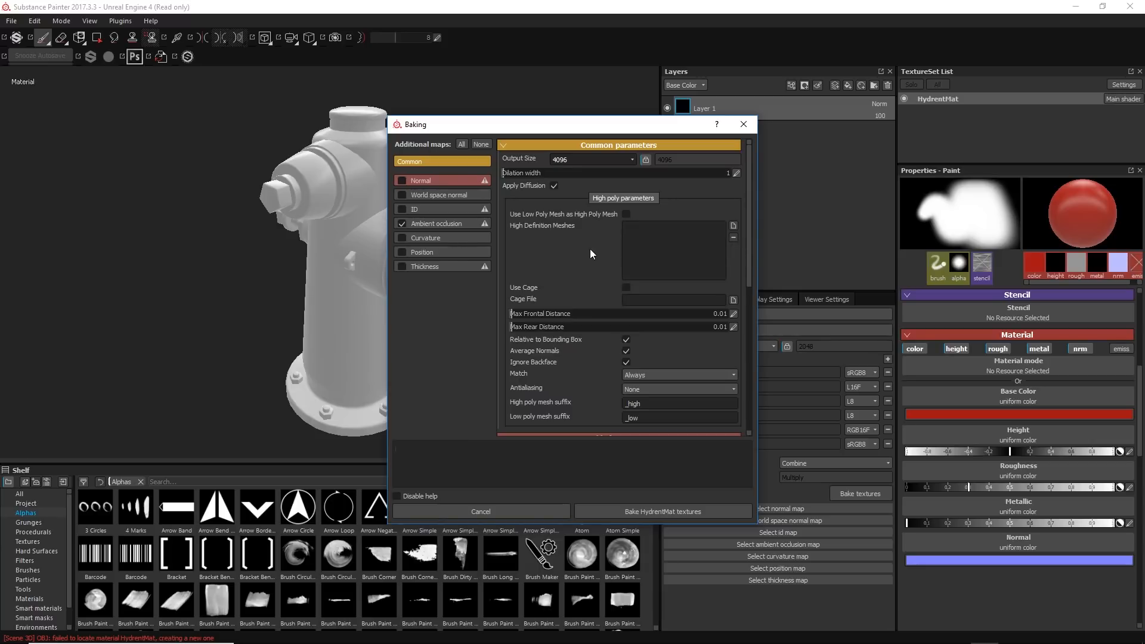
click(625, 288)
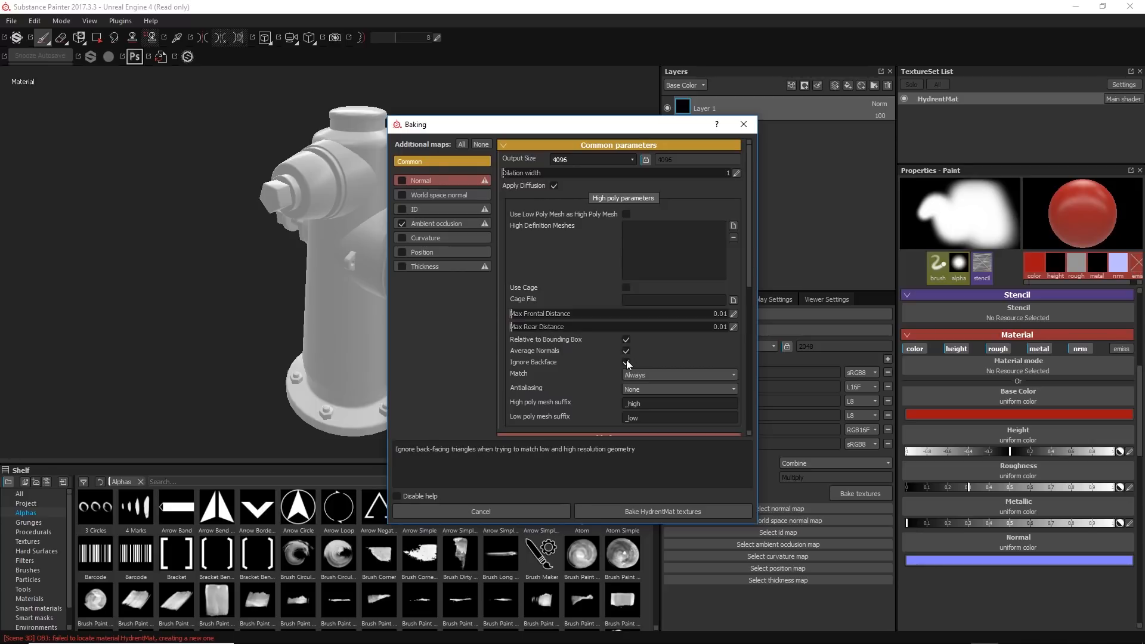
- Review the match and antialiasing choices, mesh suffixes and normal baker parameters without changing them
click(668, 377)
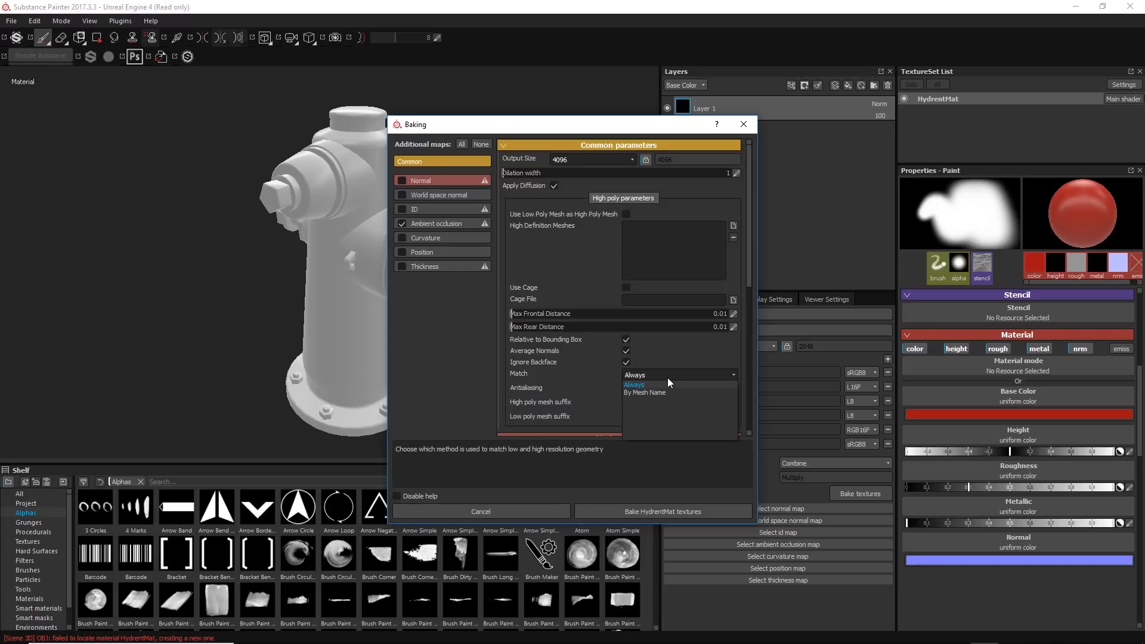
click(668, 379)
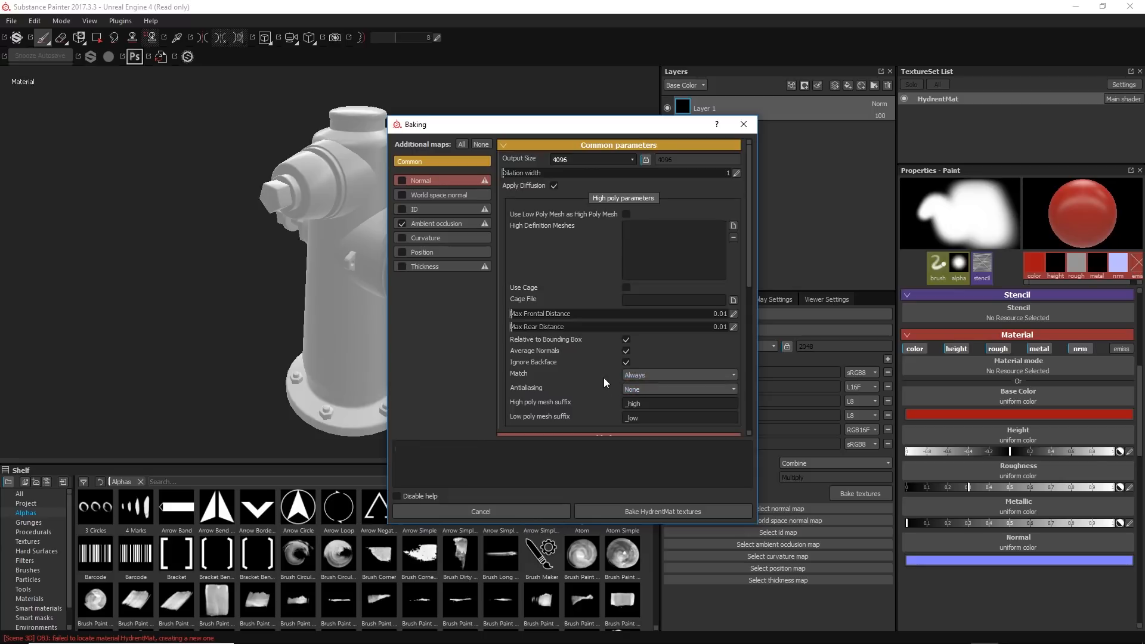
click(636, 391)
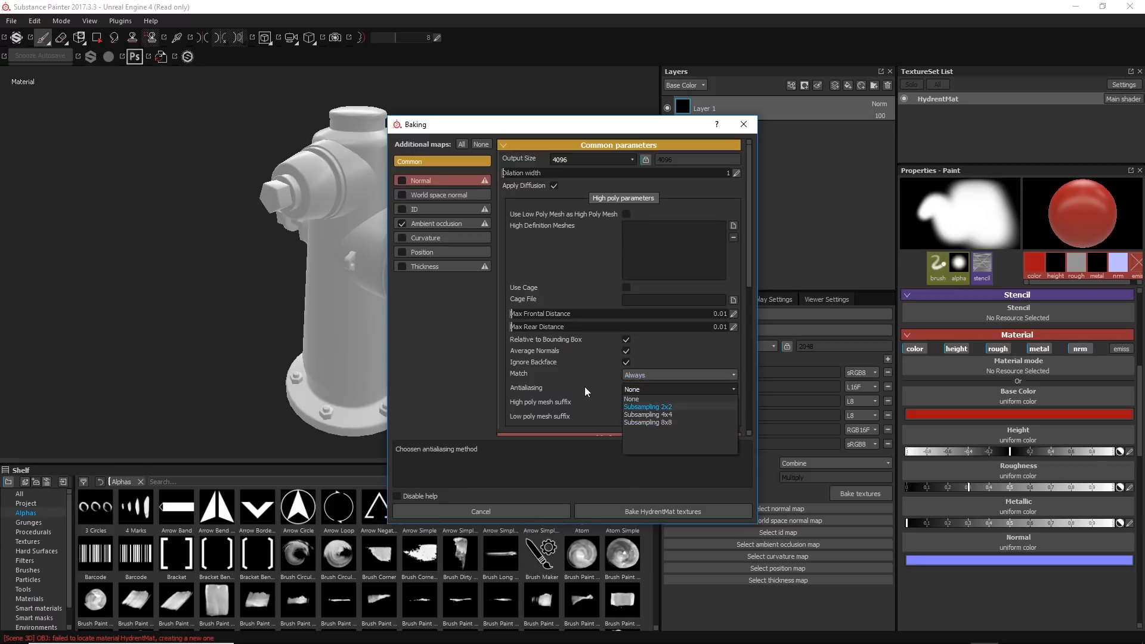
click(567, 376)
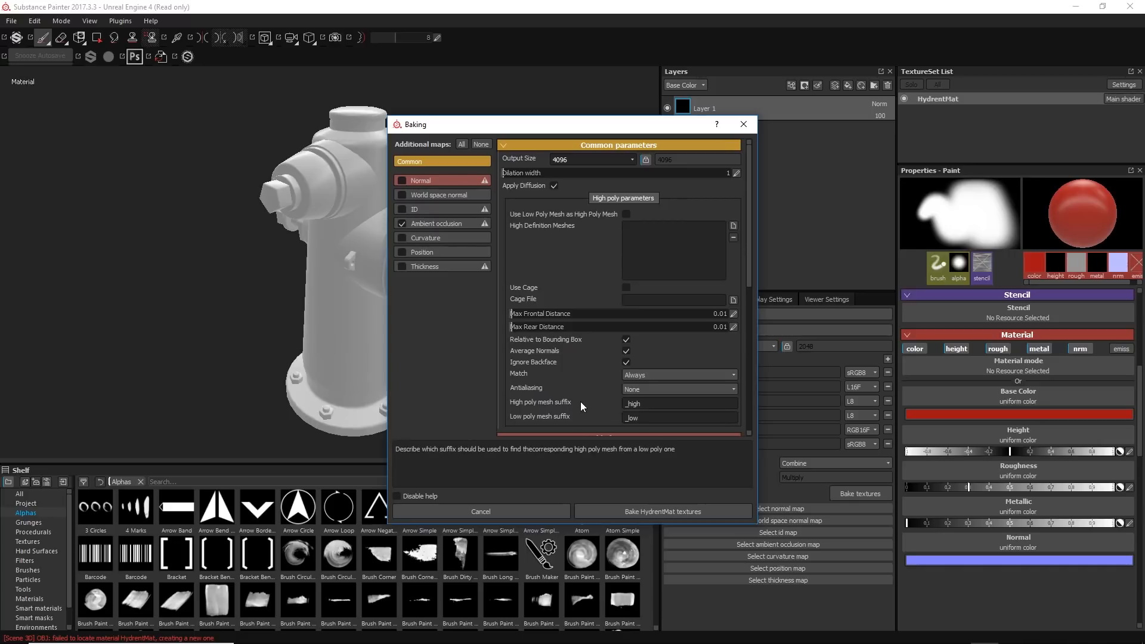
scroll(582, 413, down, 3)
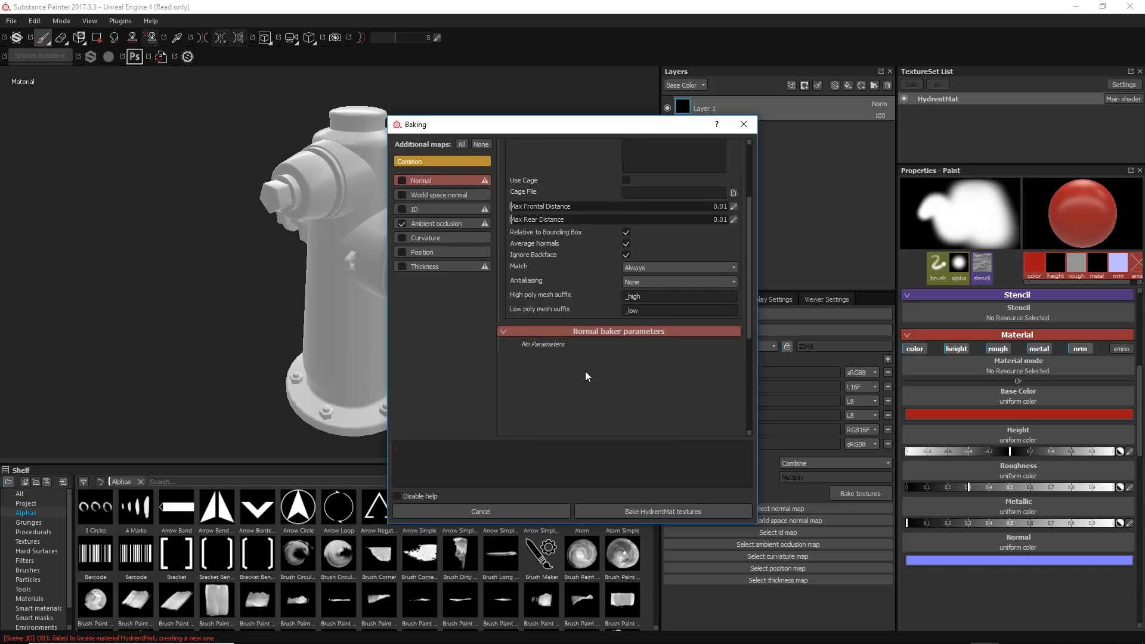
scroll(582, 345, down, 3)
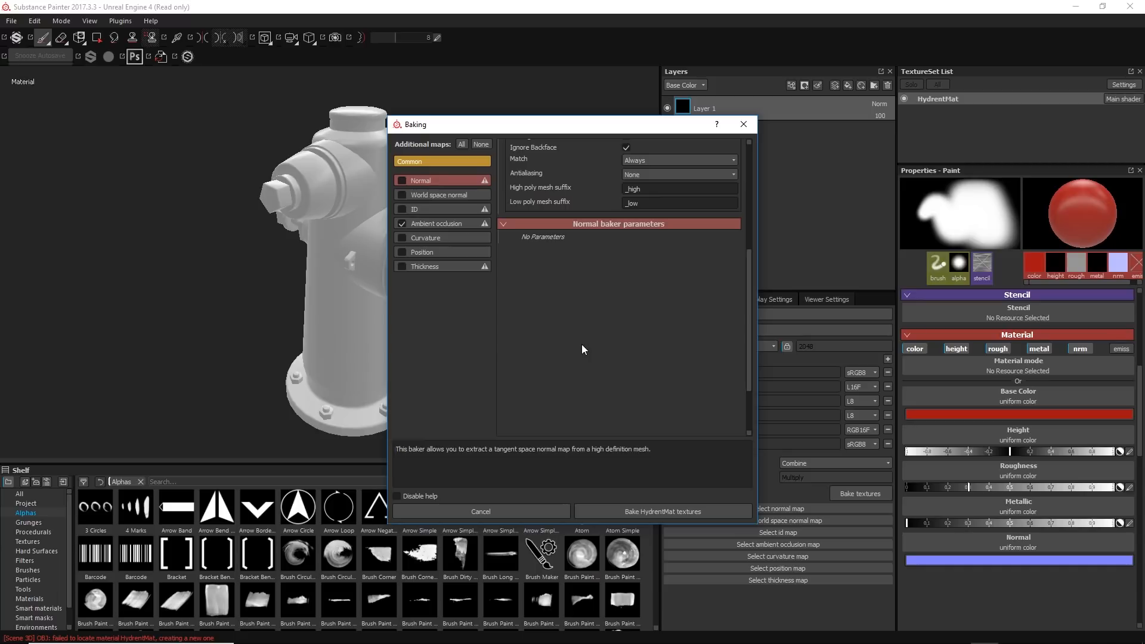
click(401, 180)
click(562, 219)
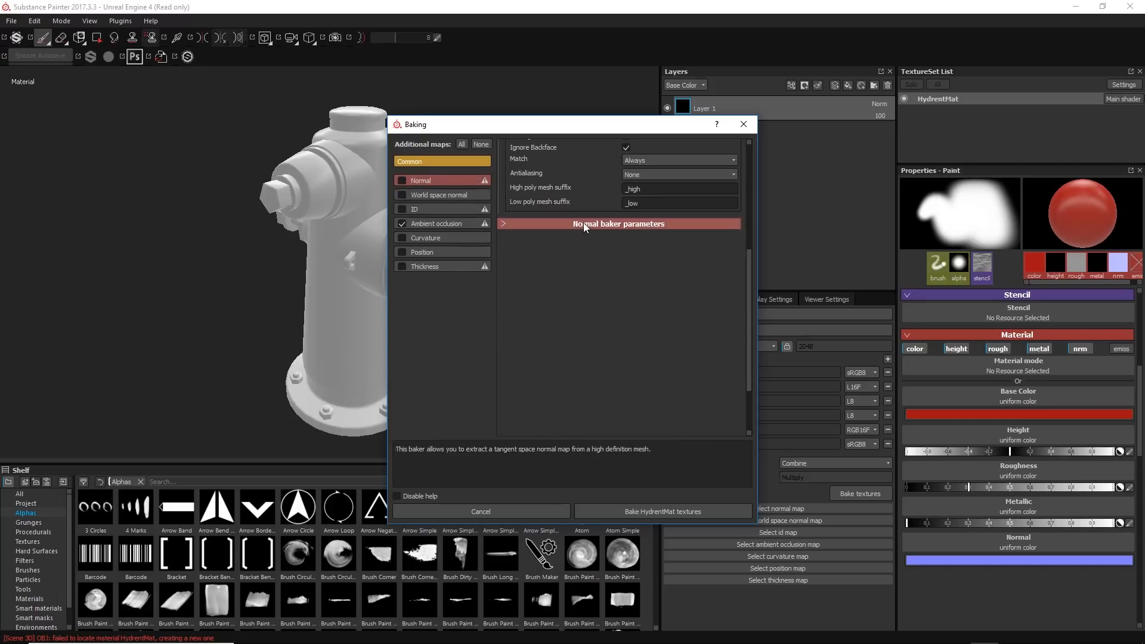
click(583, 223)
scroll(576, 296, up, 6)
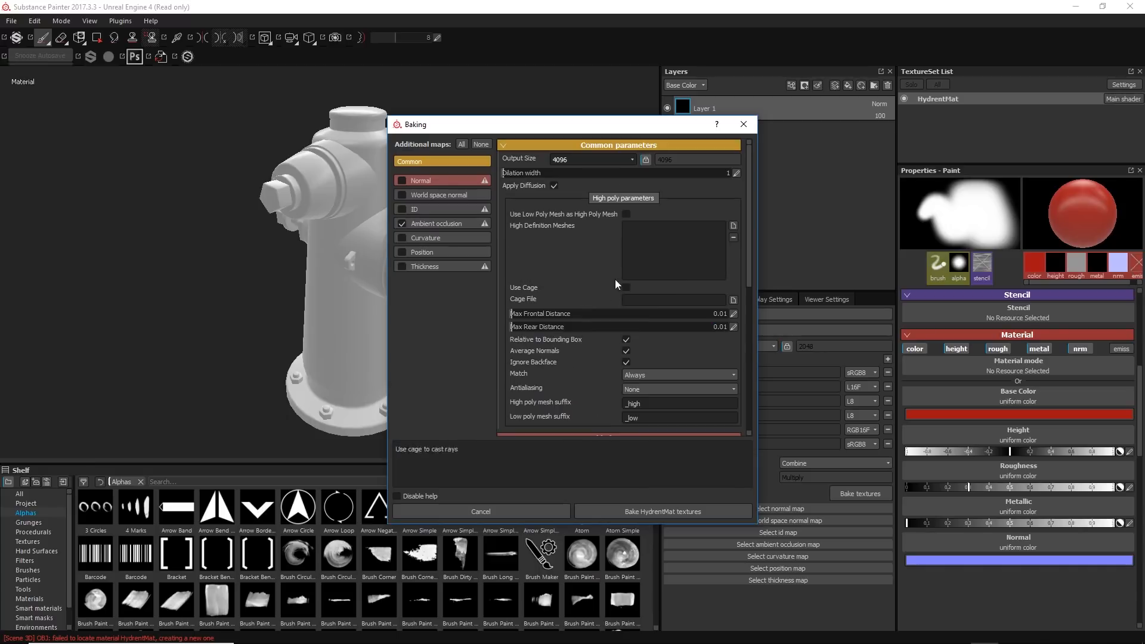
- Recheck the common baking parameters and bake the ambient occlusion map for the HydrentMat texture set
click(626, 214)
scroll(577, 239, down, 5)
scroll(572, 248, up, 5)
scroll(577, 260, down, 3)
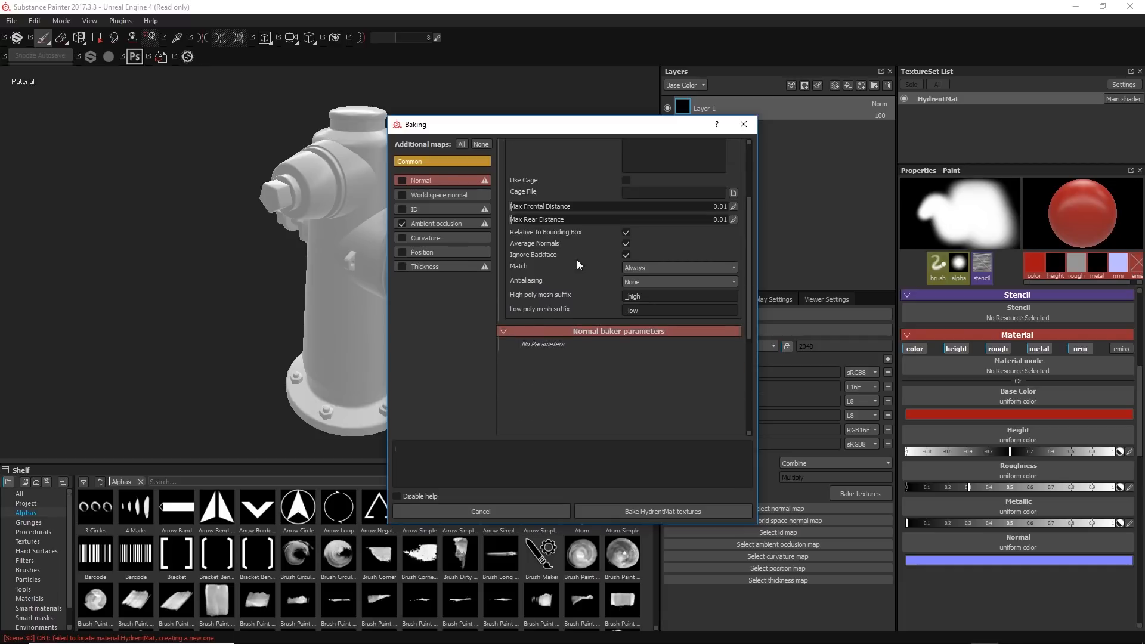
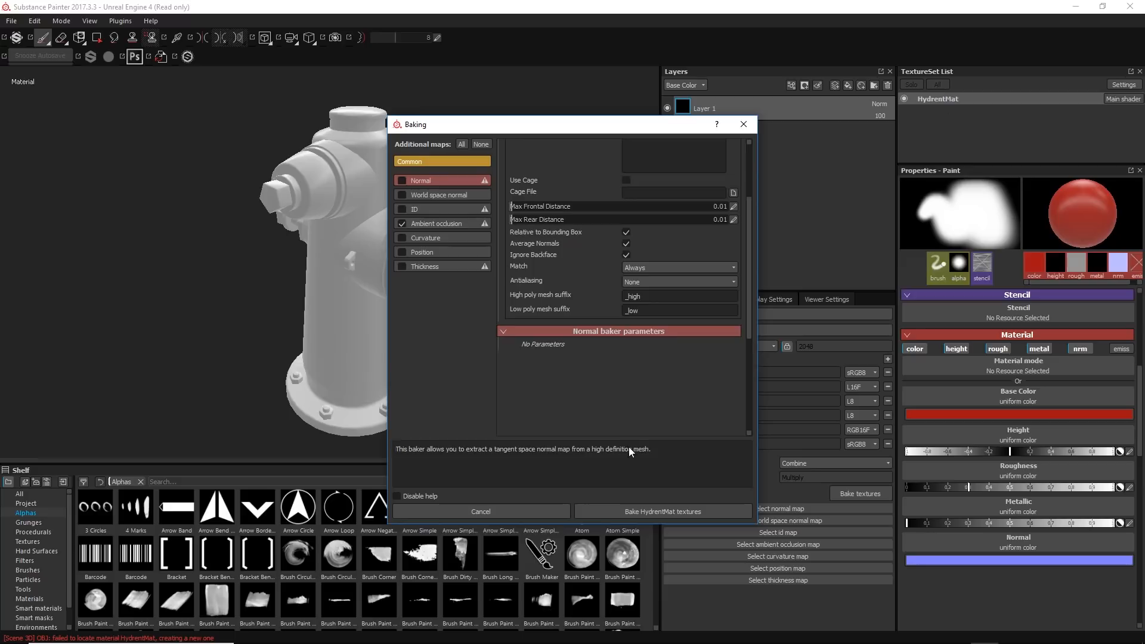
click(638, 511)
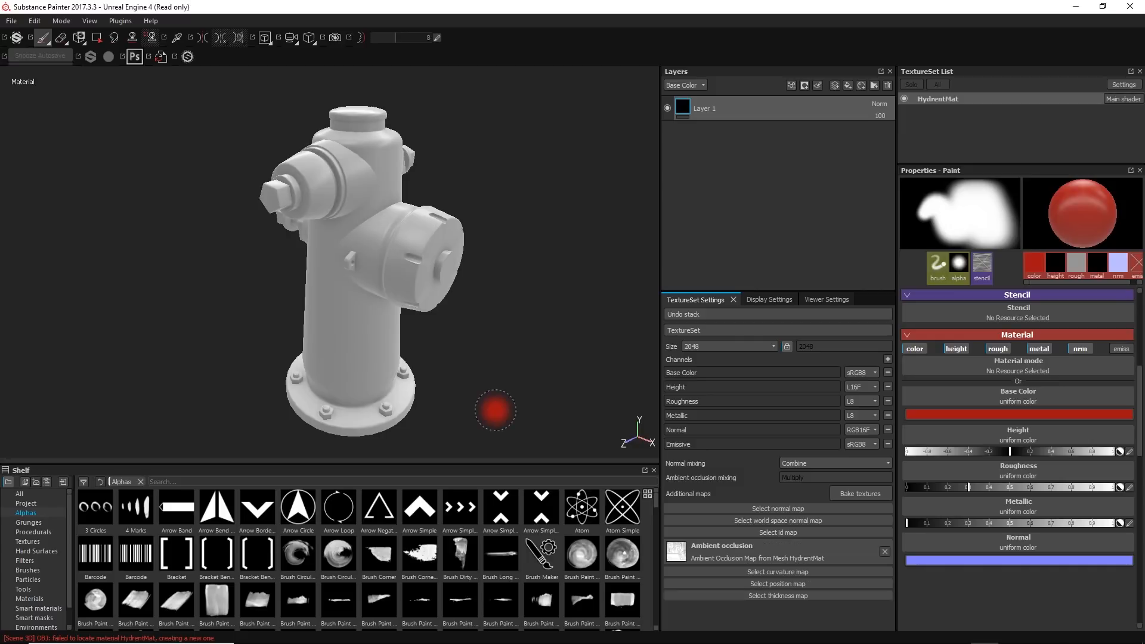
- Inspect the baked ambient occlusion up close around the hydrant's large round side cap
alt+drag(524, 378, 463, 300)
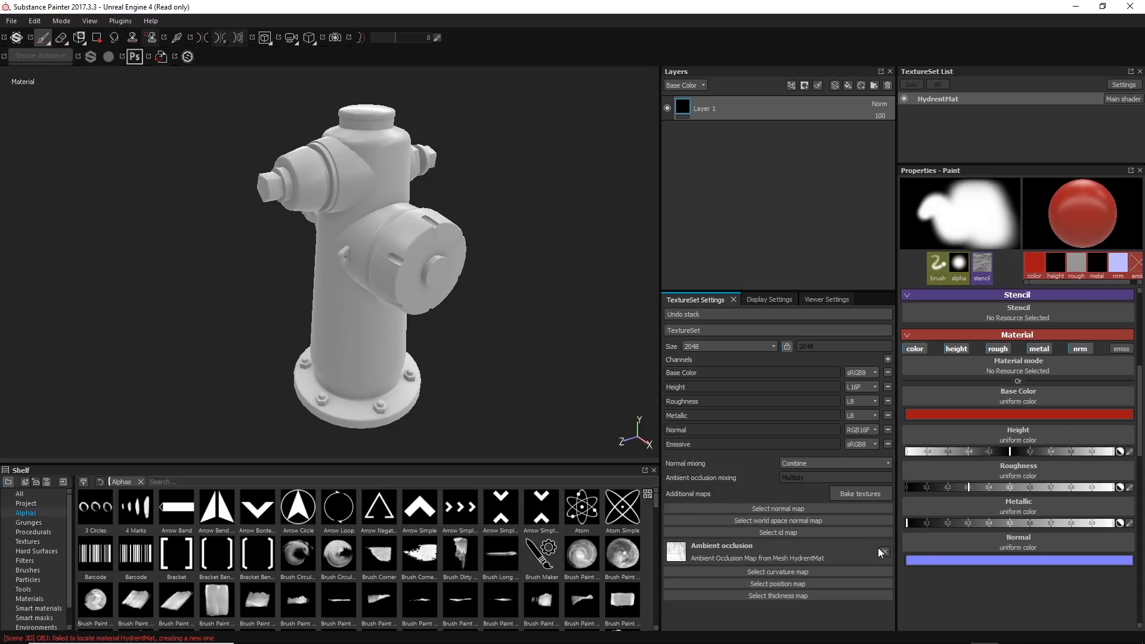
alt+right_drag(427, 285, 403, 284)
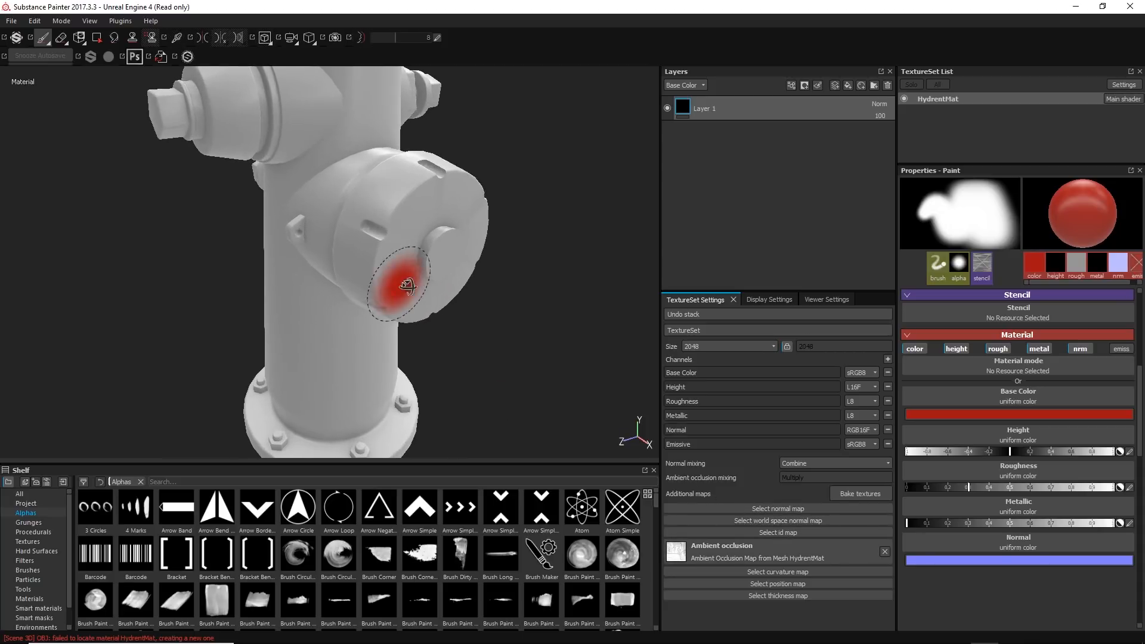
alt+drag(404, 284, 465, 260)
alt+middle_drag(531, 305, 529, 328)
mouse_move(468, 322)
alt+right_down()
mouse_move(444, 314)
mouse_move(418, 334)
mouse_move(472, 339)
alt+right_up()
alt+drag(474, 340, 418, 292)
alt+middle_drag(487, 353, 523, 368)
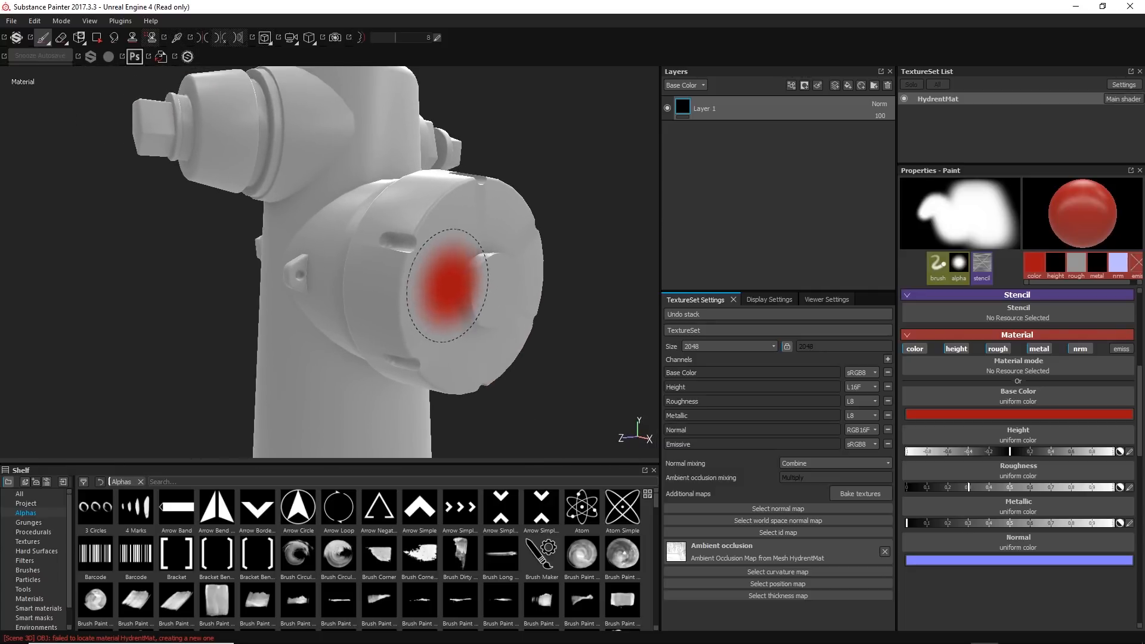
- Compare the hydrant with and without its ambient occlusion map by repeatedly removing the map and undoing the removal
click(883, 555)
key(ctrl+z)
key(ctrl+z)
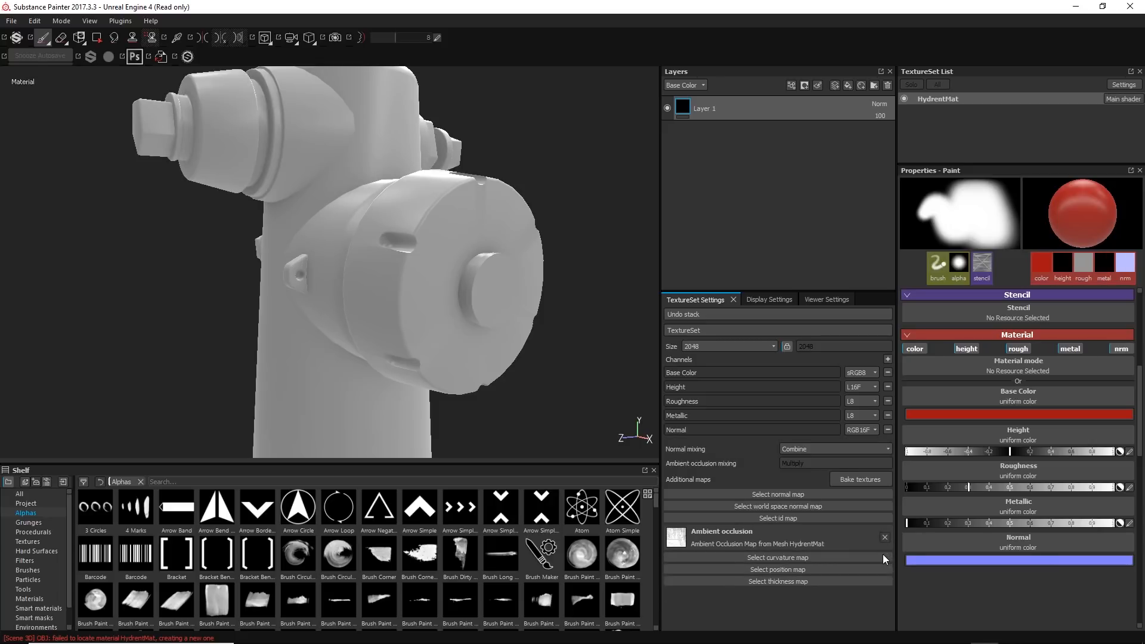
key(ctrl+y)
key(ctrl+y)
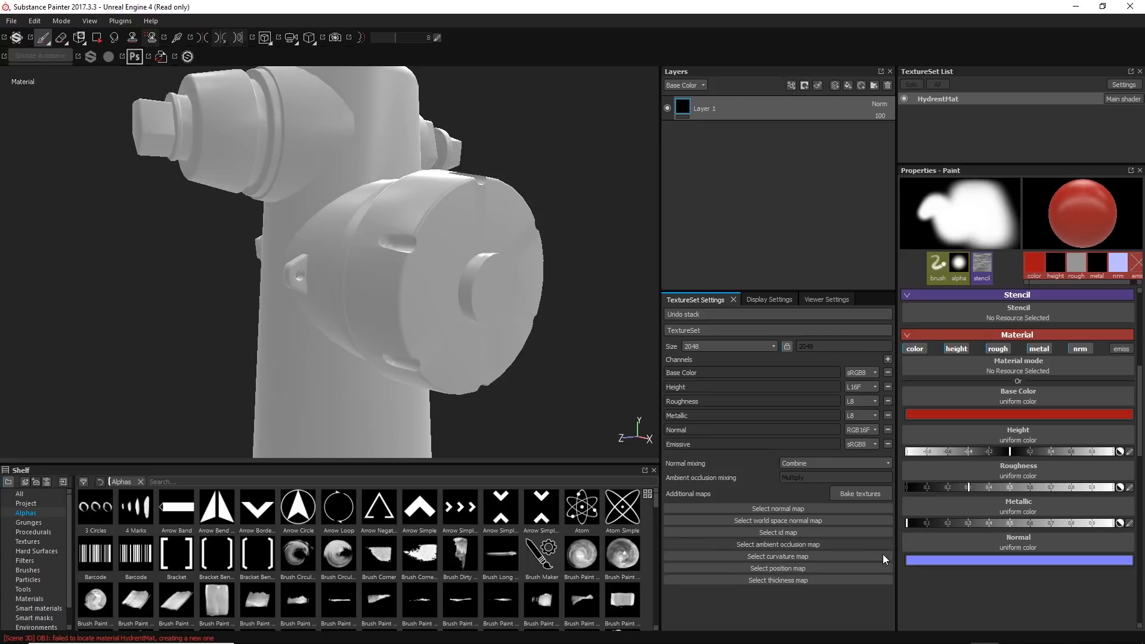
key(ctrl+z)
key(ctrl+y)
key(ctrl+z)
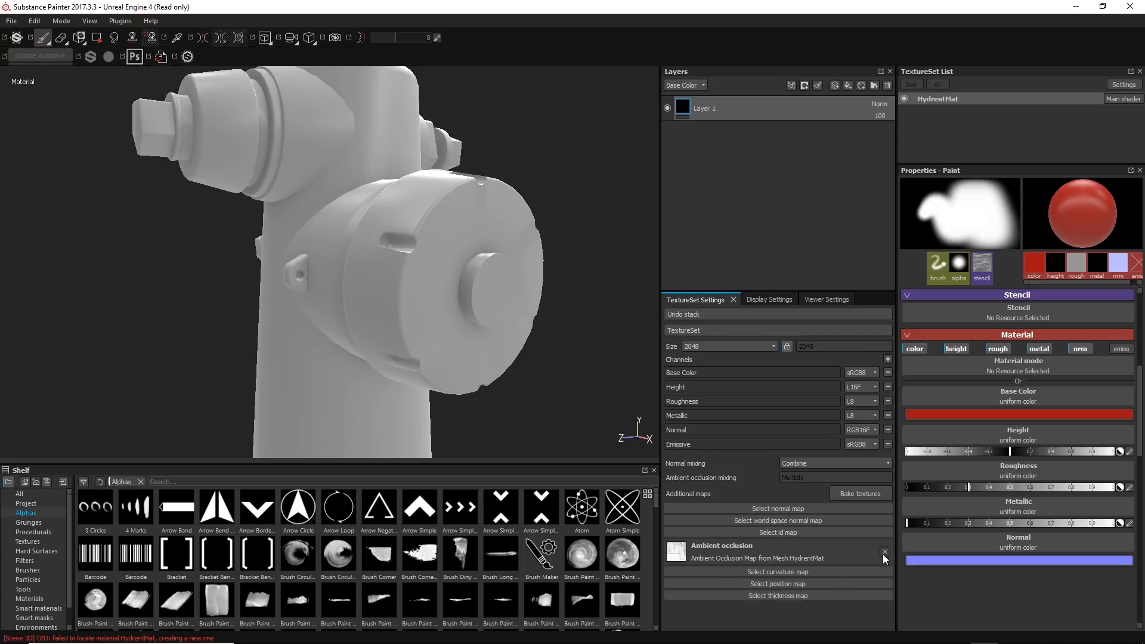
key(ctrl+y)
key(ctrl+z)
- Inspect the ambient occlusion shading across the whole hydrant from several angles and distances
scroll(373, 355, down, 7)
alt+drag(446, 257, 452, 317)
alt+middle_drag(452, 316, 423, 295)
alt+right_drag(422, 296, 448, 412)
alt+drag(448, 411, 445, 367)
alt+middle_drag(444, 367, 485, 322)
alt+drag(442, 269, 448, 288)
alt+middle_drag(445, 296, 407, 366)
alt+drag(409, 378, 434, 311)
alt+middle_drag(455, 342, 477, 303)
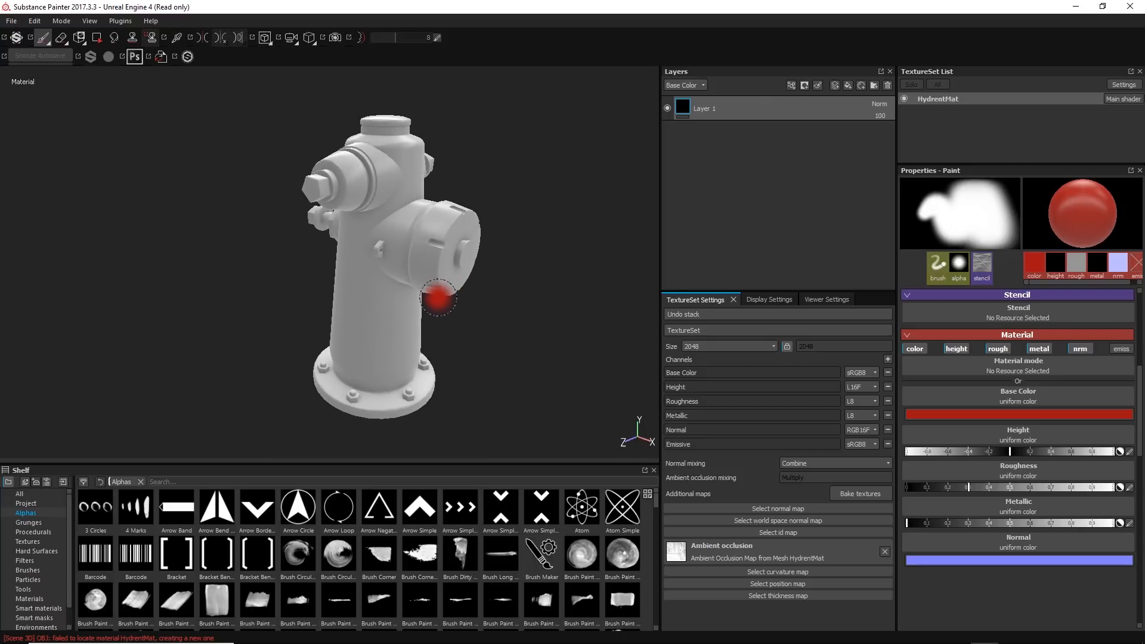
mouse_move(431, 258)
alt+mouse_down()
mouse_move(415, 257)
mouse_move(407, 282)
alt+mouse_up()
mouse_move(407, 282)
alt+middle_down()
mouse_move(421, 257)
mouse_move(413, 289)
alt+middle_up()
alt+right_drag(415, 288, 429, 327)
alt+drag(429, 327, 440, 311)
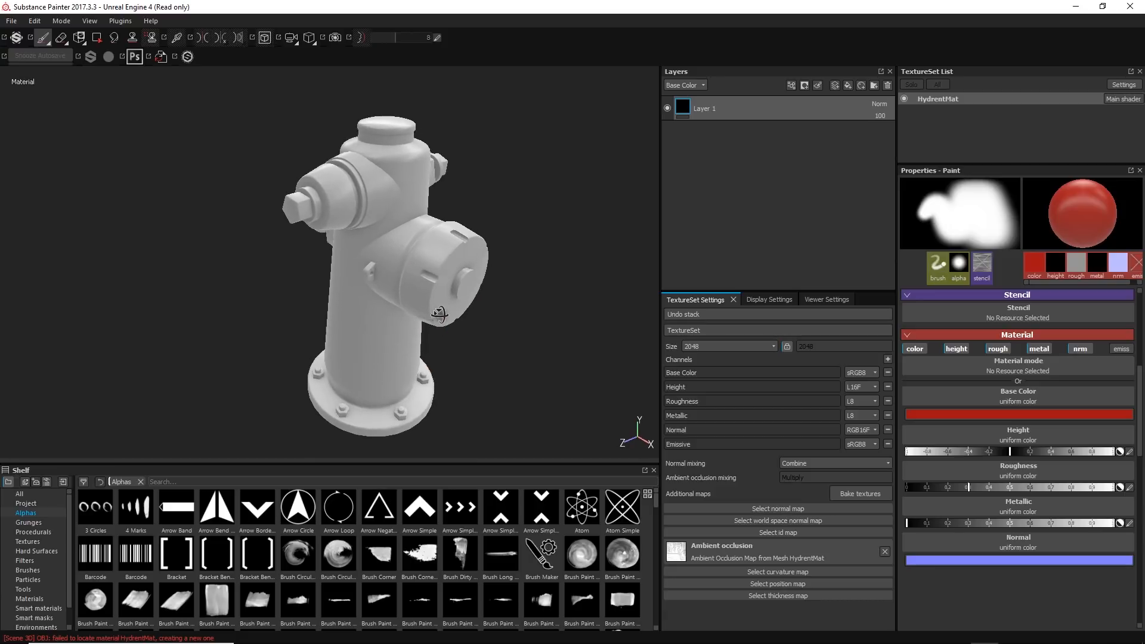
alt+middle_drag(445, 295, 434, 309)
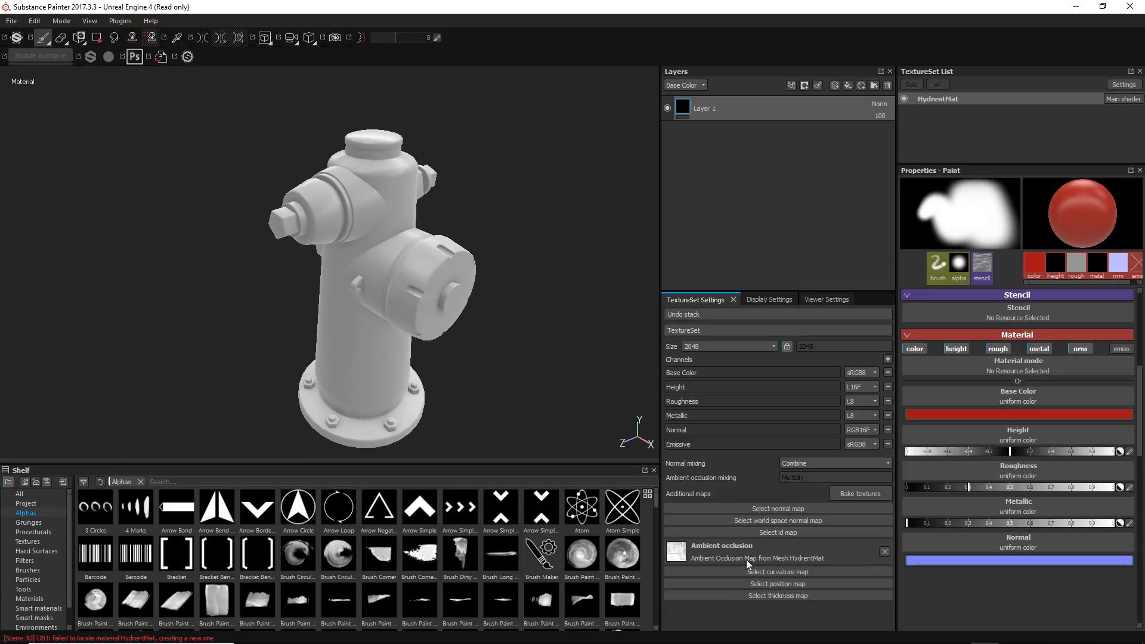
alt+drag(405, 326, 424, 338)
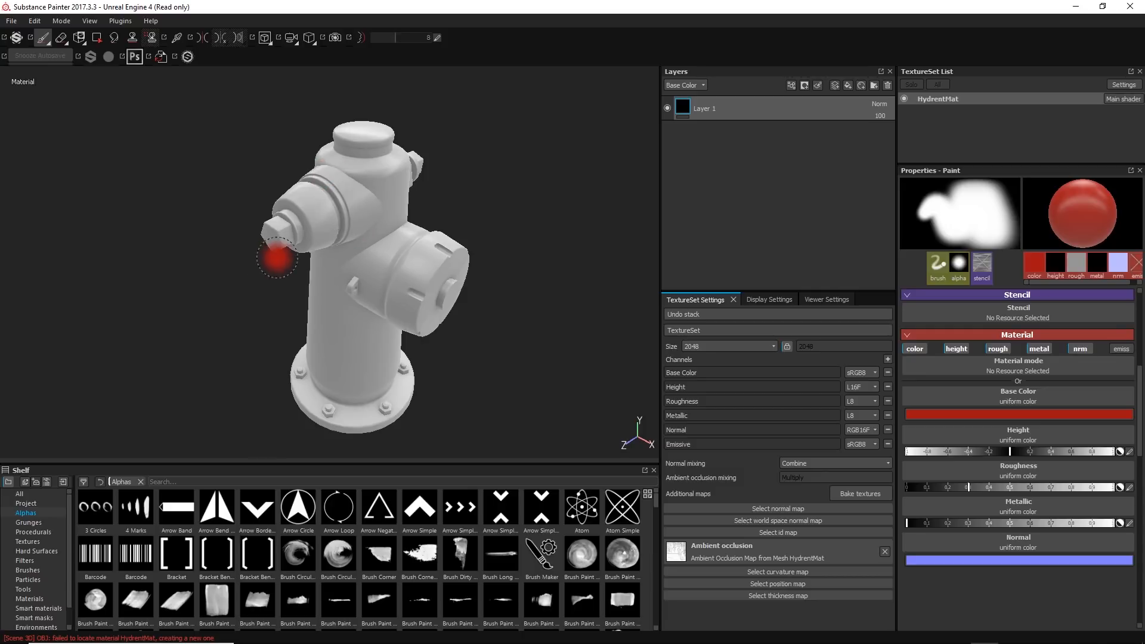
mouse_move(337, 306)
alt+mouse_down()
mouse_move(365, 337)
mouse_move(439, 307)
alt+mouse_up()
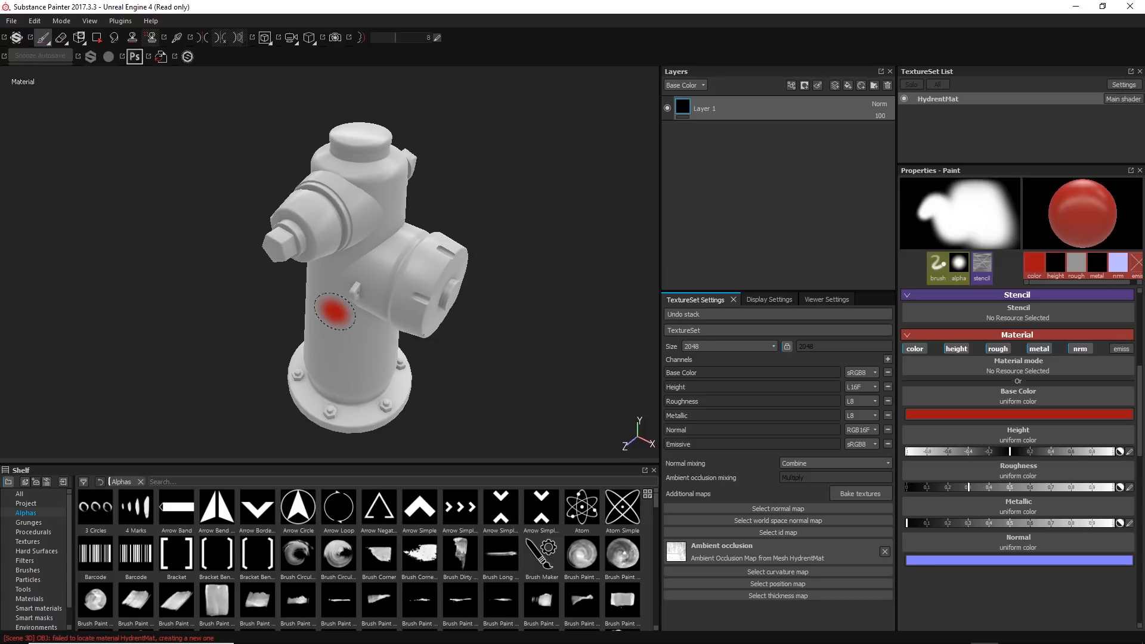
mouse_move(378, 287)
alt+mouse_down()
mouse_move(306, 299)
mouse_move(367, 301)
mouse_move(417, 274)
mouse_move(384, 289)
mouse_move(320, 233)
alt+mouse_up()
alt+middle_drag(319, 233, 277, 224)
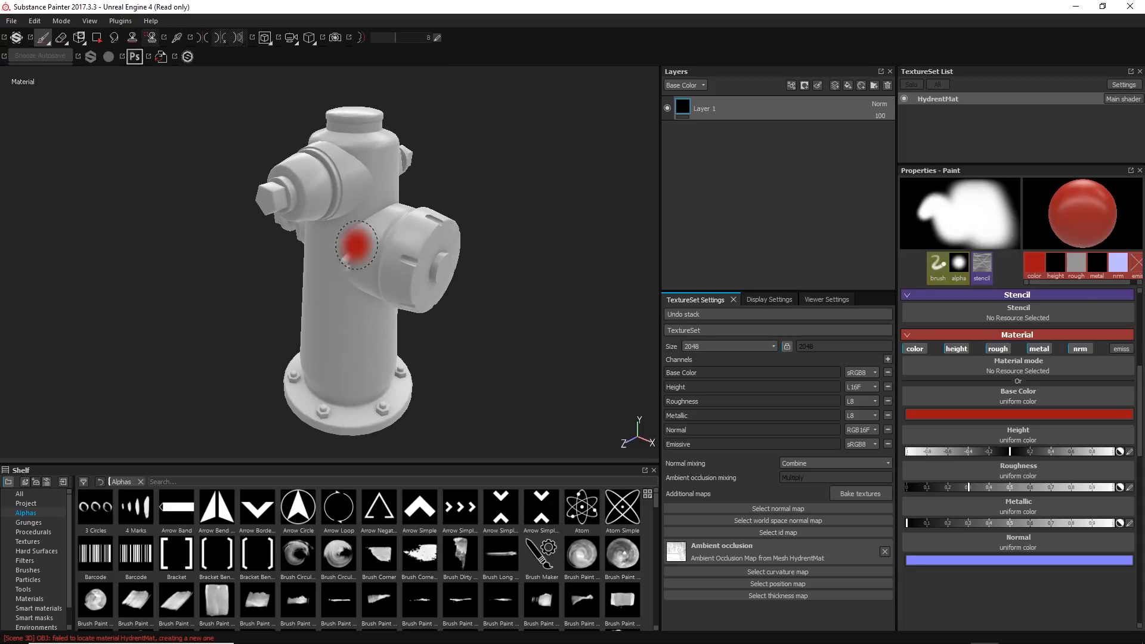
- Enlarge the shelf to show more rows of alphas beneath the hydrant view
alt+right_drag(344, 360, 316, 278)
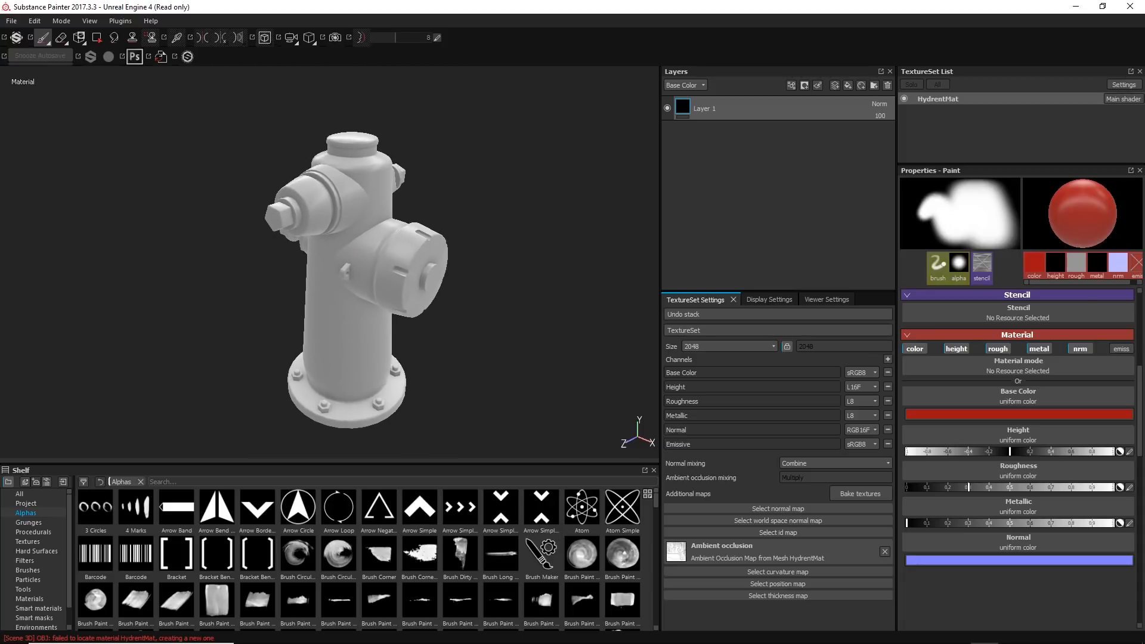
alt+middle_drag(316, 277, 352, 264)
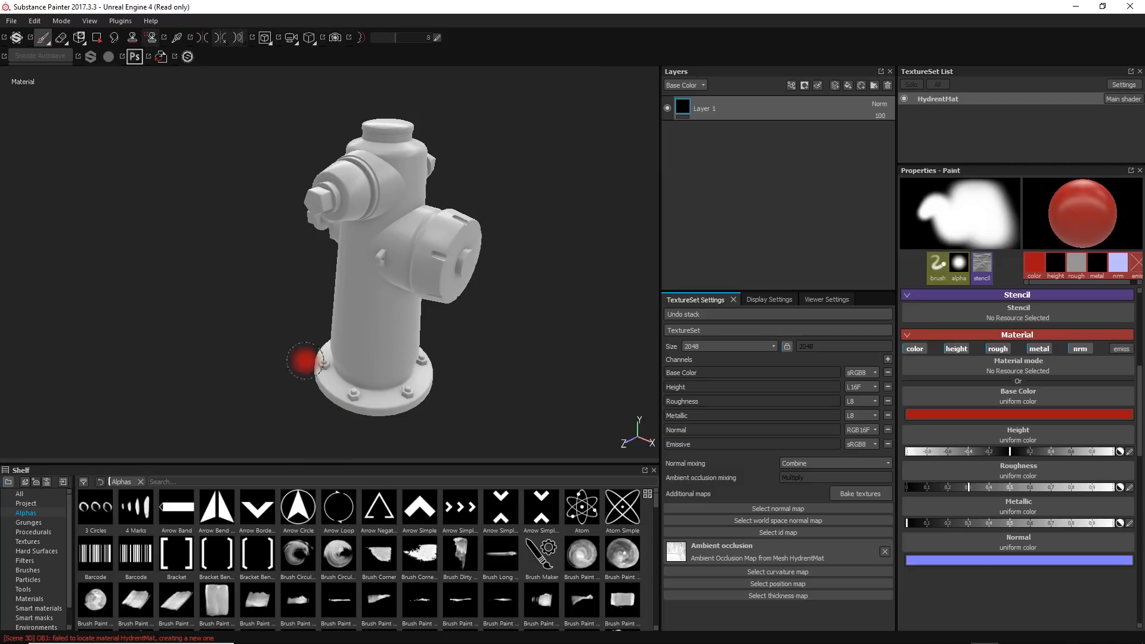
drag(156, 466, 143, 422)
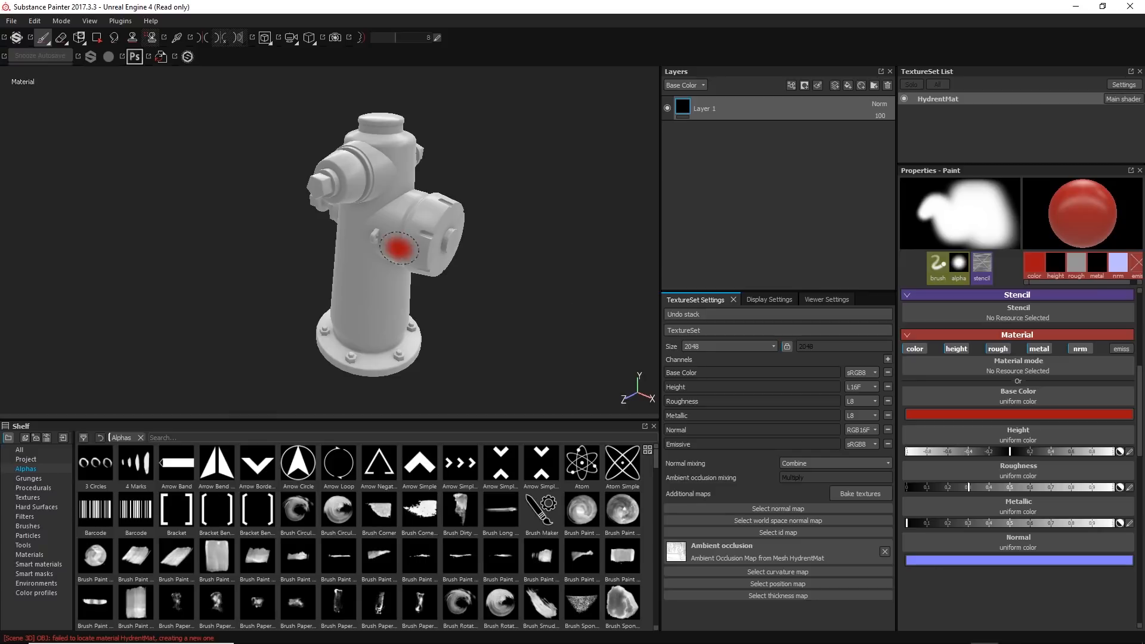
- Look through the shelf's project, alpha, grunge, procedural and texture resources, including the ambient occlusion map stored in the project
click(39, 462)
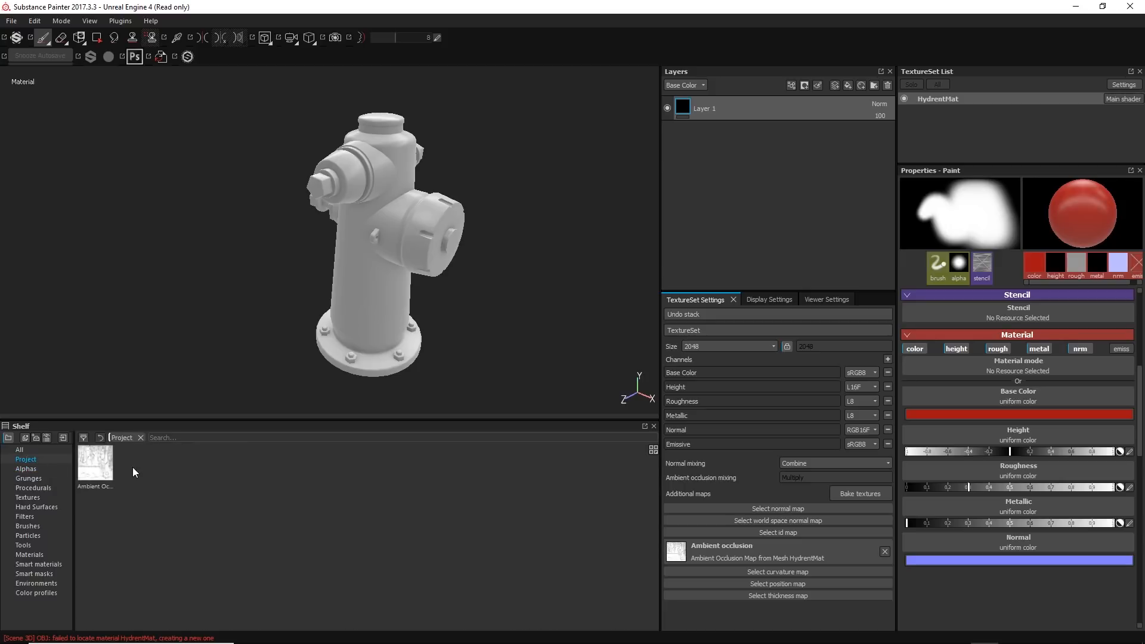
click(103, 472)
click(37, 468)
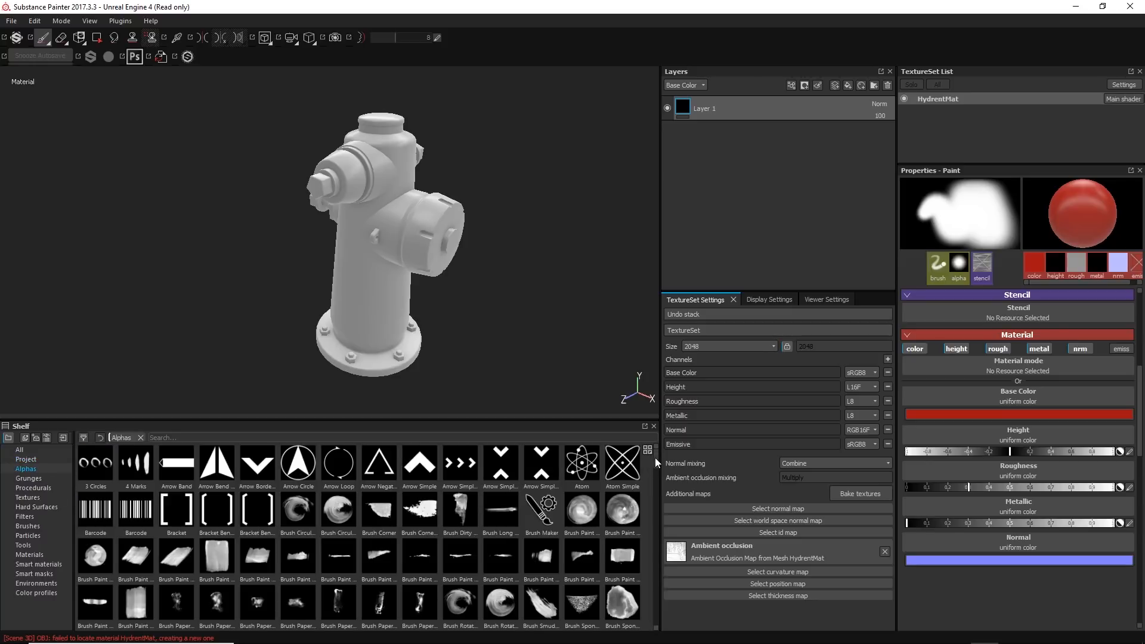
mouse_move(655, 457)
mouse_down()
mouse_move(645, 568)
mouse_move(649, 449)
mouse_up()
click(28, 478)
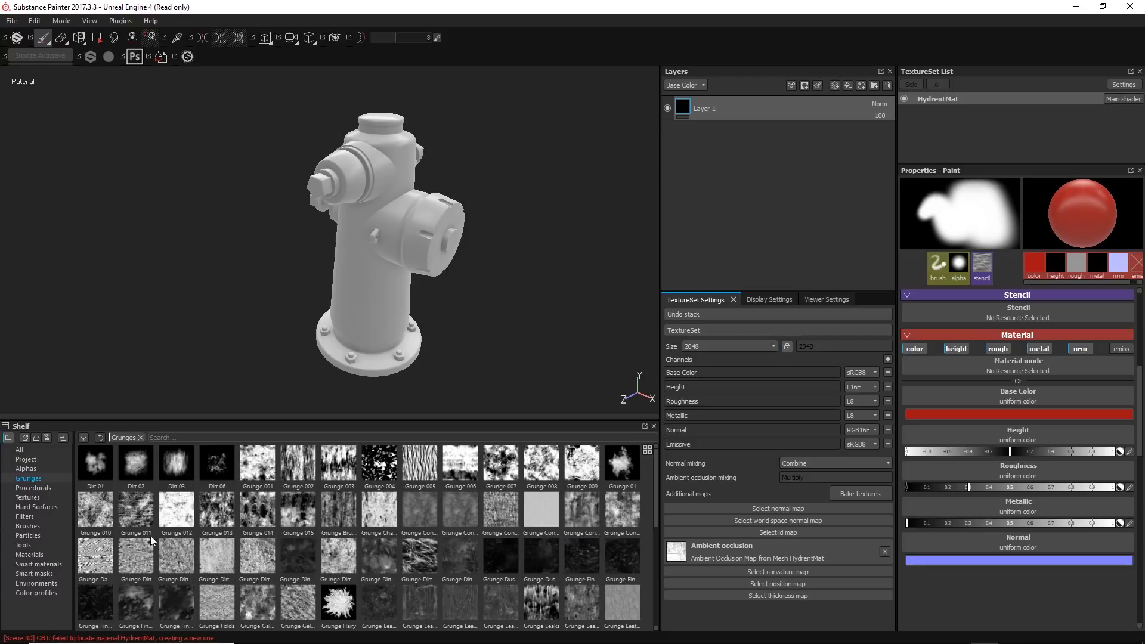
click(33, 489)
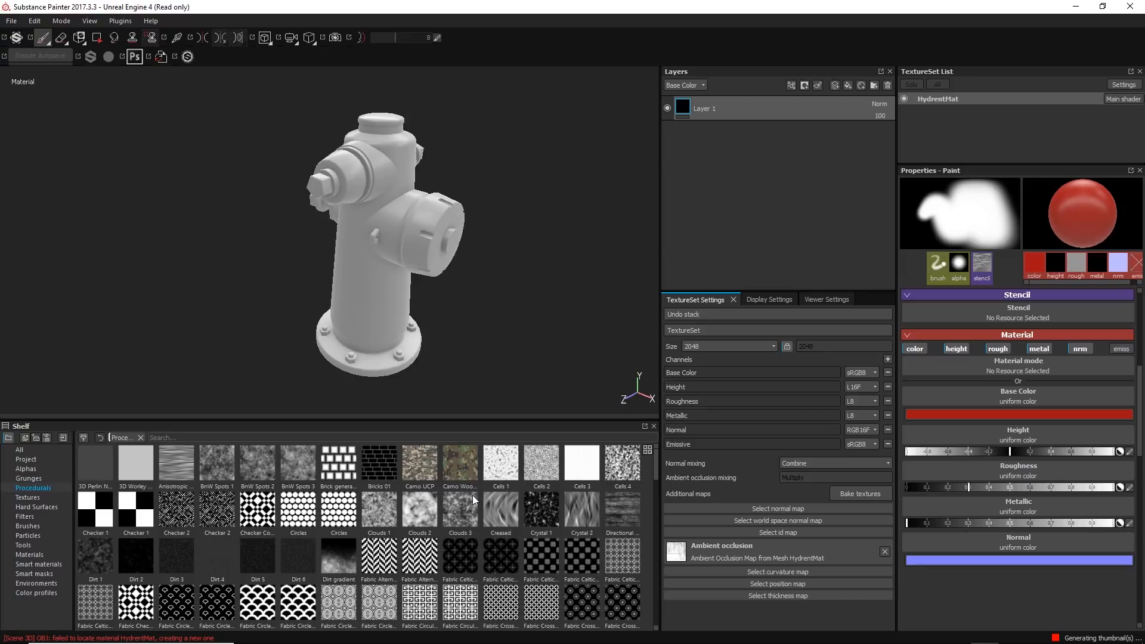
click(33, 498)
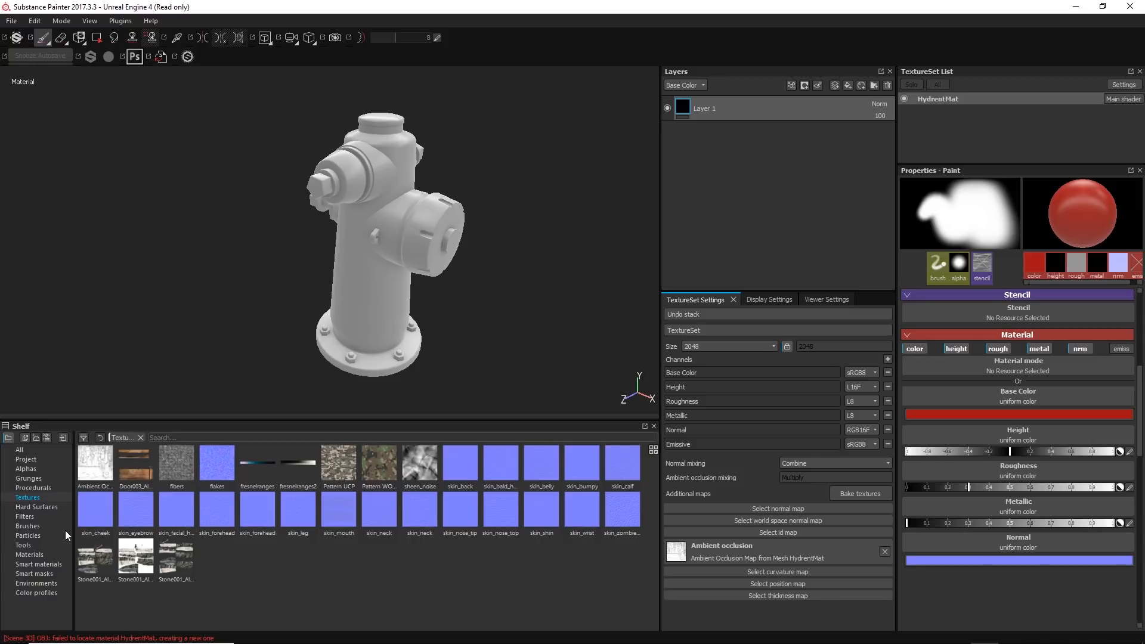
- Look through the shelf's hard surface, filter, brush, particle and tool resources
click(37, 508)
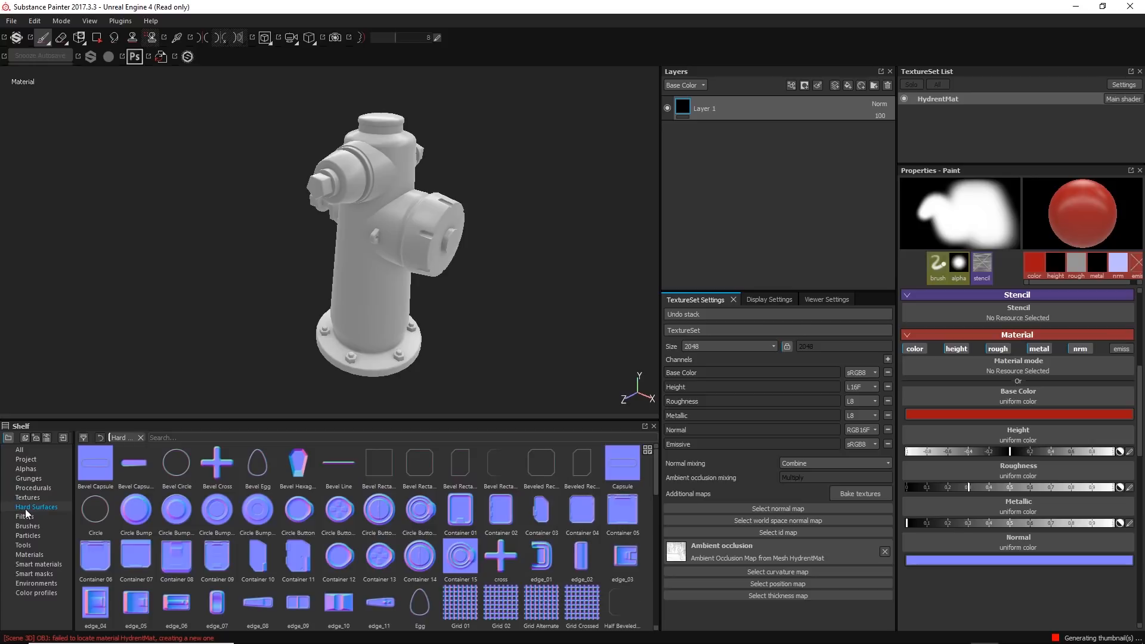
mouse_move(656, 463)
mouse_down()
mouse_move(653, 616)
mouse_move(645, 457)
mouse_up()
click(43, 518)
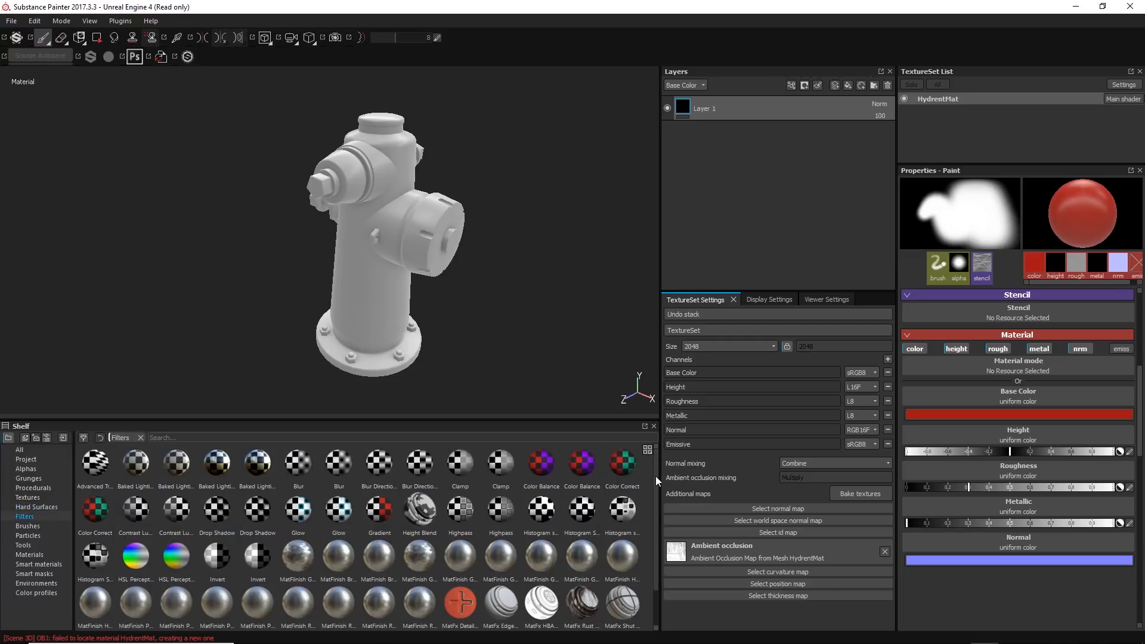
mouse_move(656, 476)
mouse_down()
mouse_move(653, 517)
mouse_move(657, 456)
mouse_up()
click(45, 526)
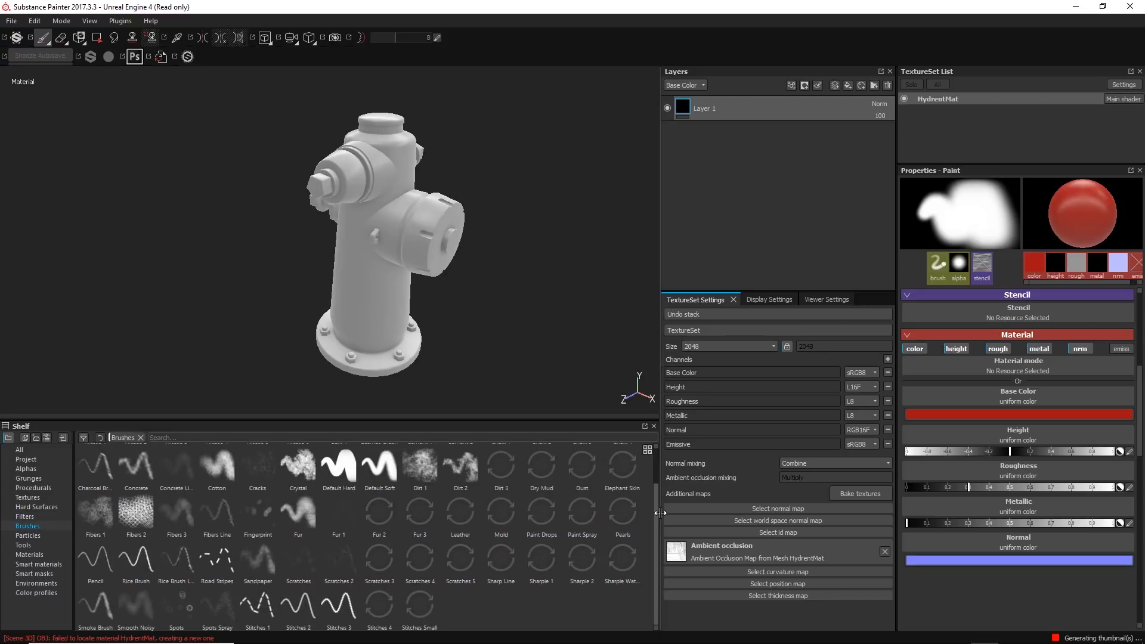
click(37, 536)
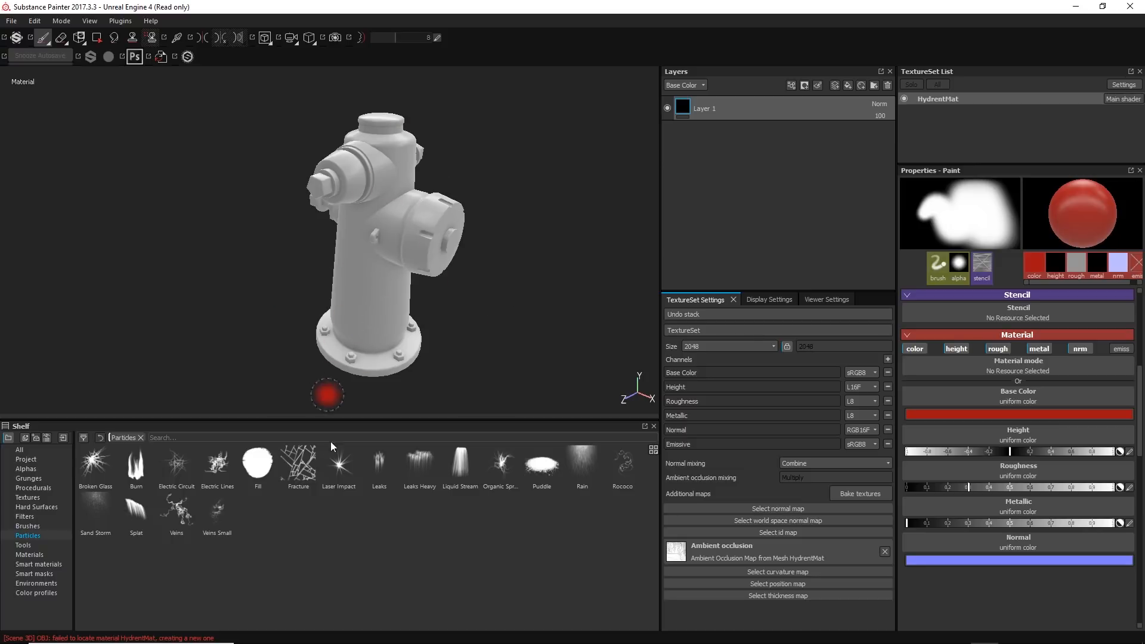
click(23, 545)
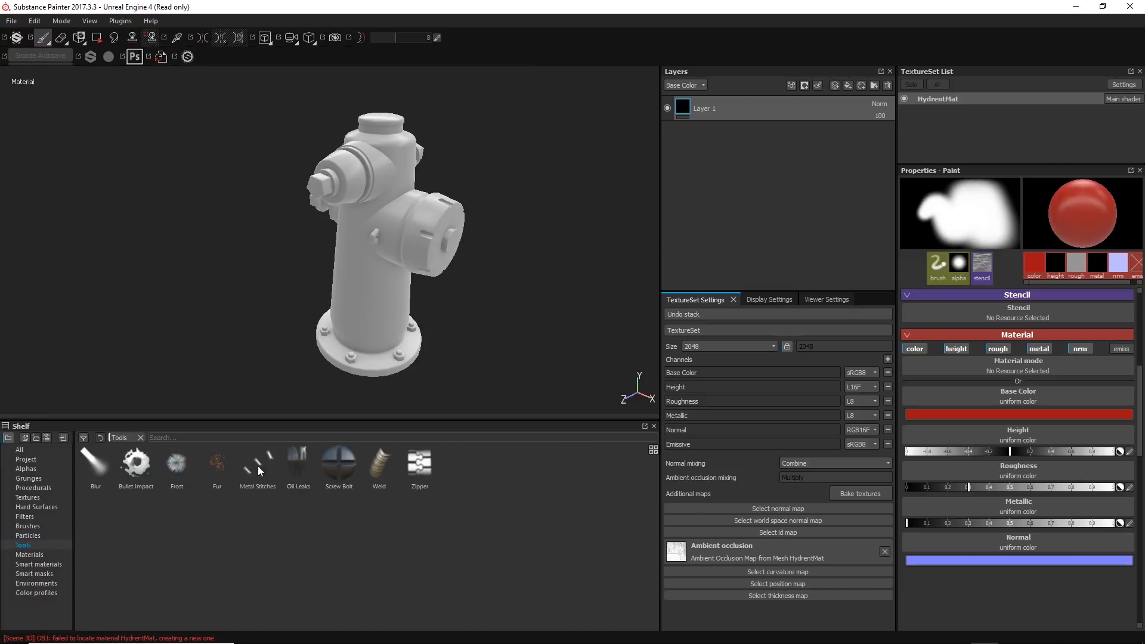
- Browse the shelf's full collection of base materials
click(35, 556)
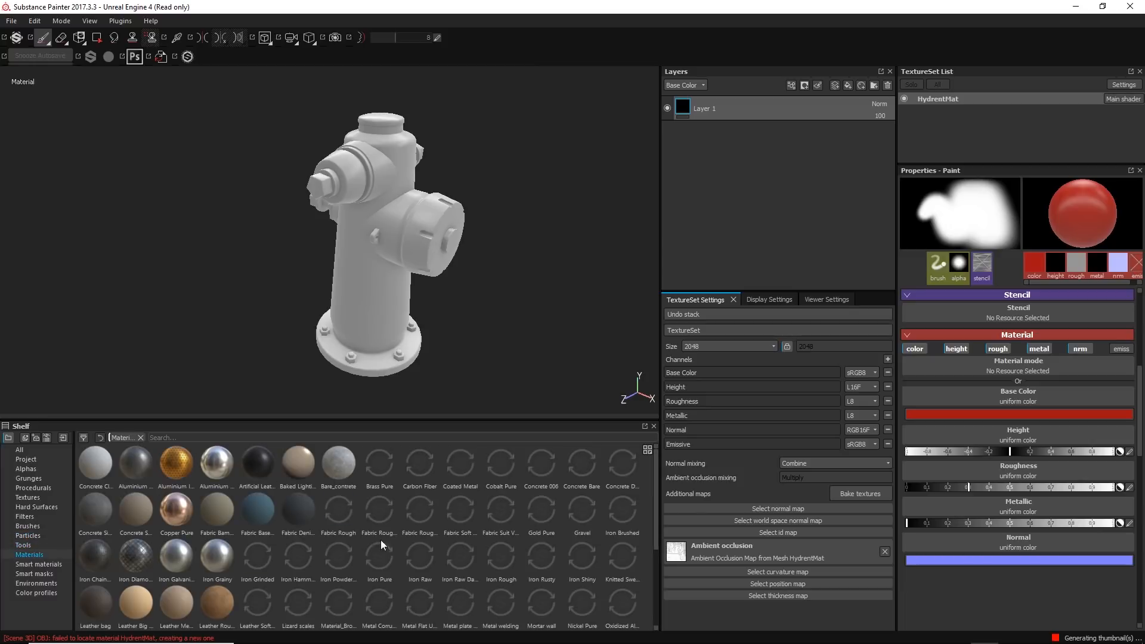
scroll(661, 535, down, 3)
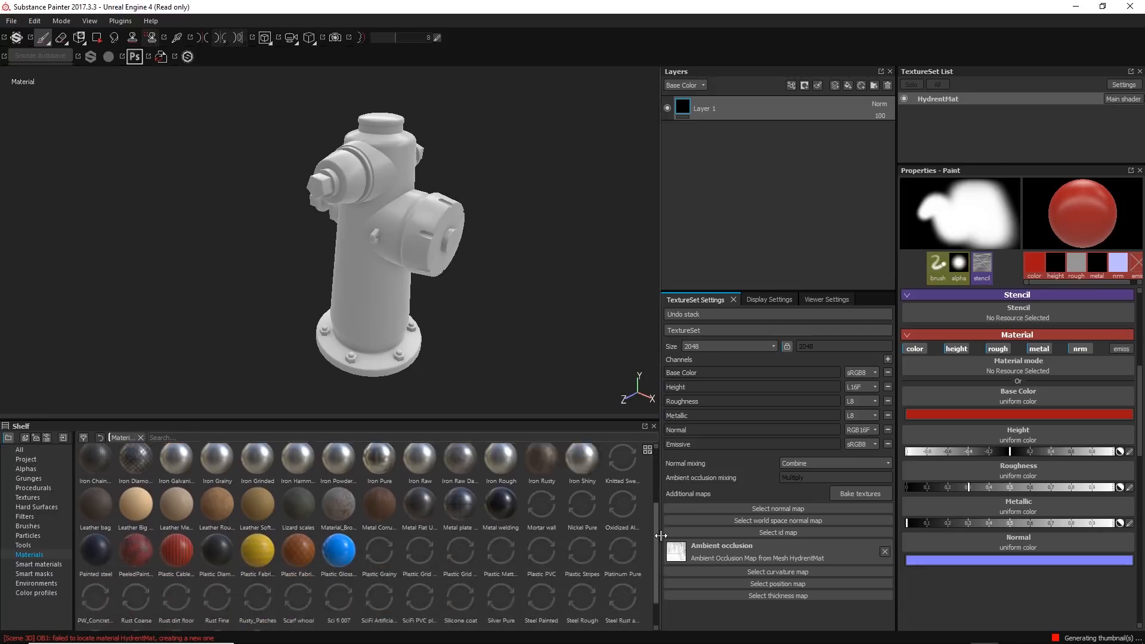
scroll(661, 535, down, 1)
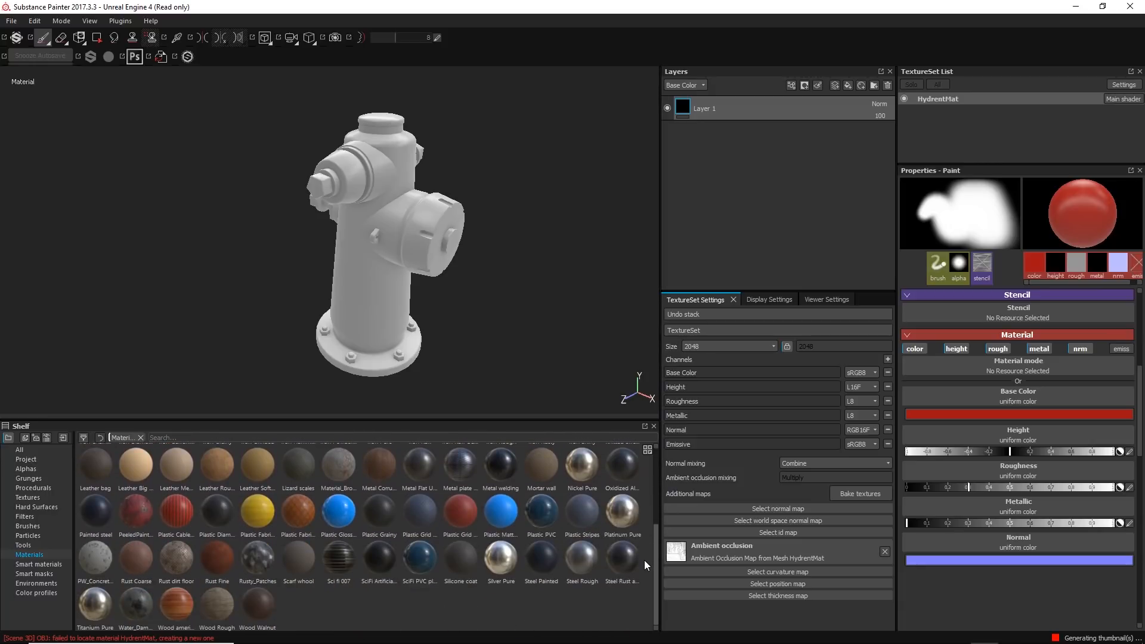
scroll(646, 542, up, 3)
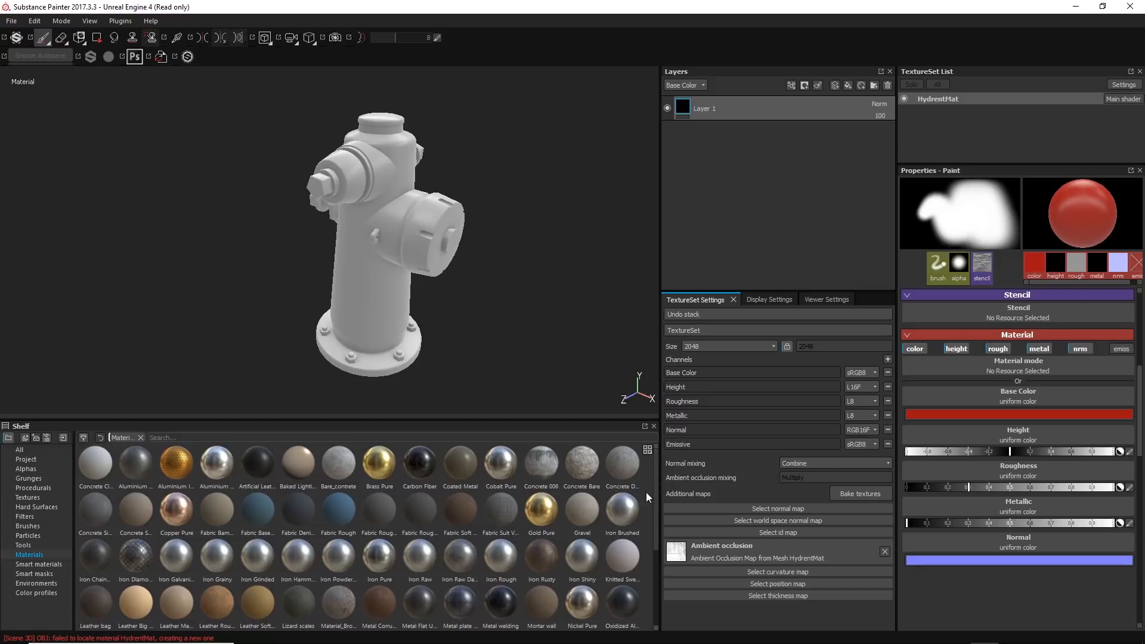
- Try the Aluminium Brushed Worn smart material on the hydrant, examine the layers inside its group, and delete it
click(39, 564)
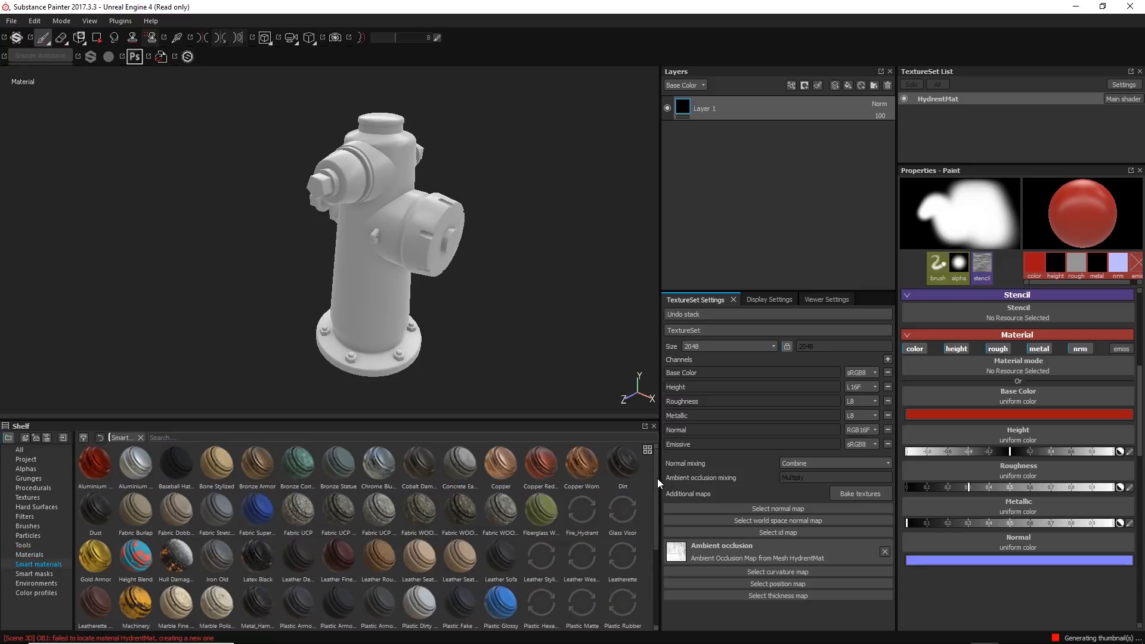
scroll(654, 524, down, 1)
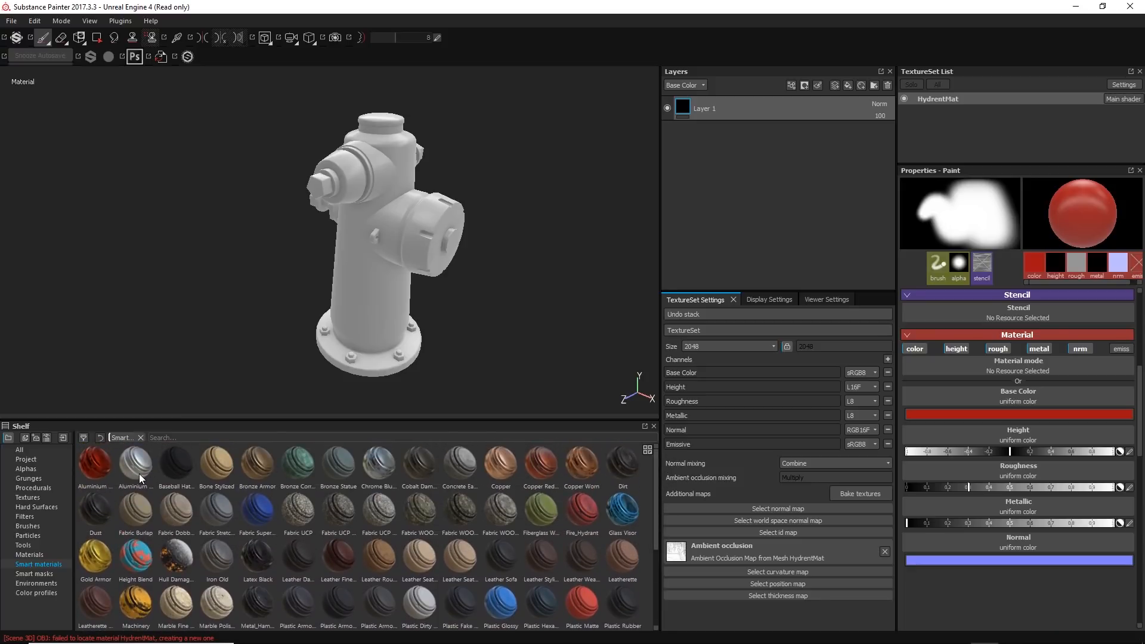
mouse_move(127, 469)
mouse_down()
mouse_move(718, 256)
mouse_move(760, 184)
mouse_move(753, 192)
mouse_up()
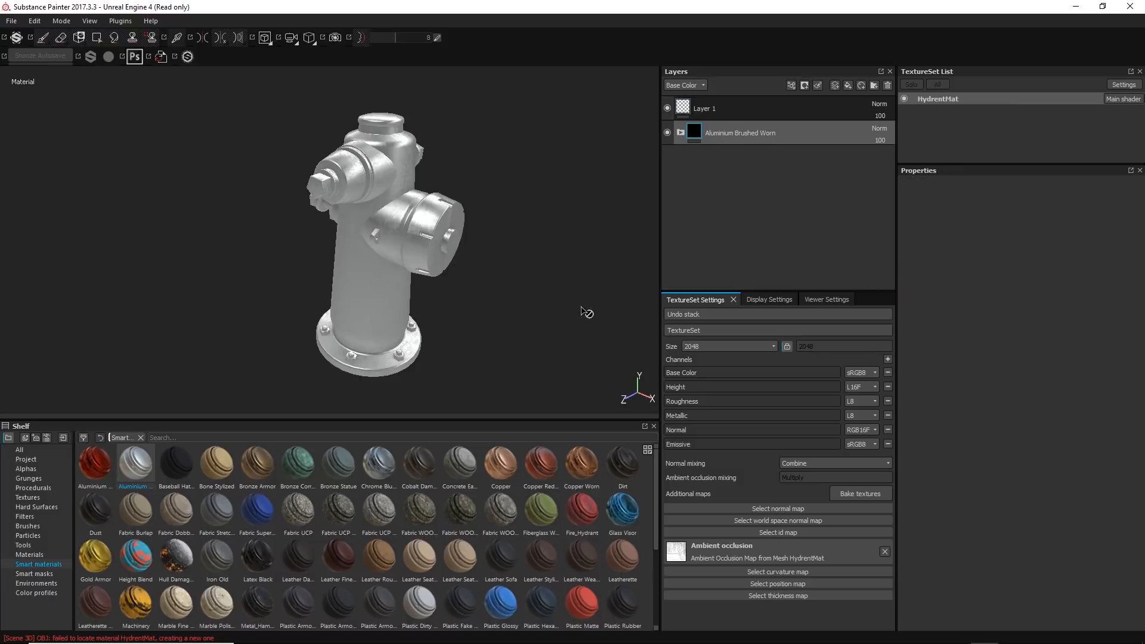
click(681, 133)
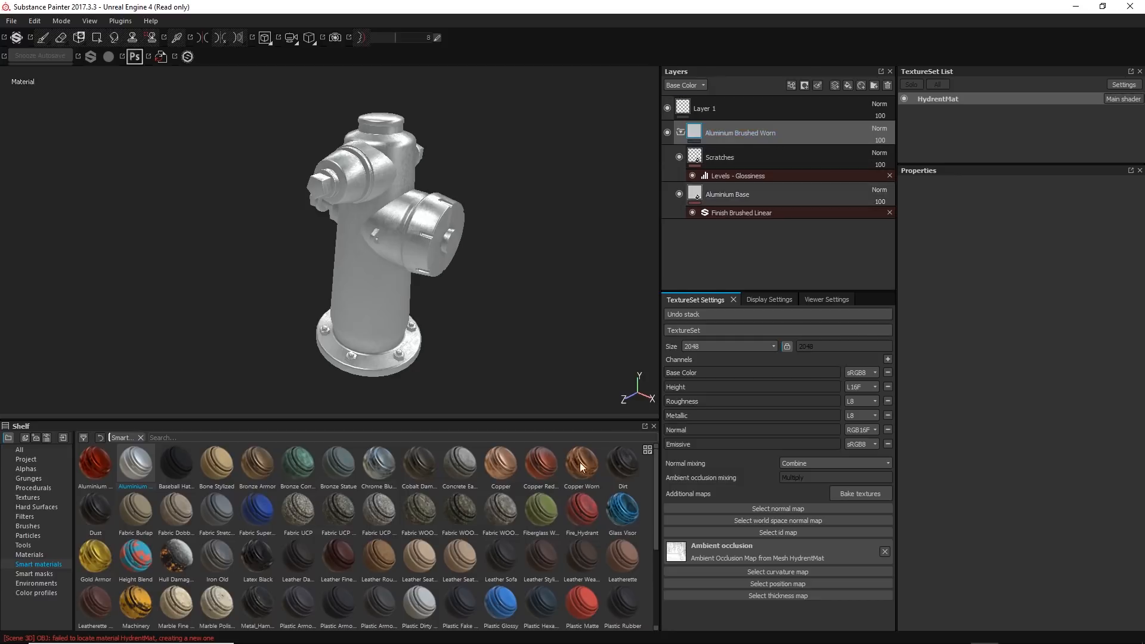
key(Delete)
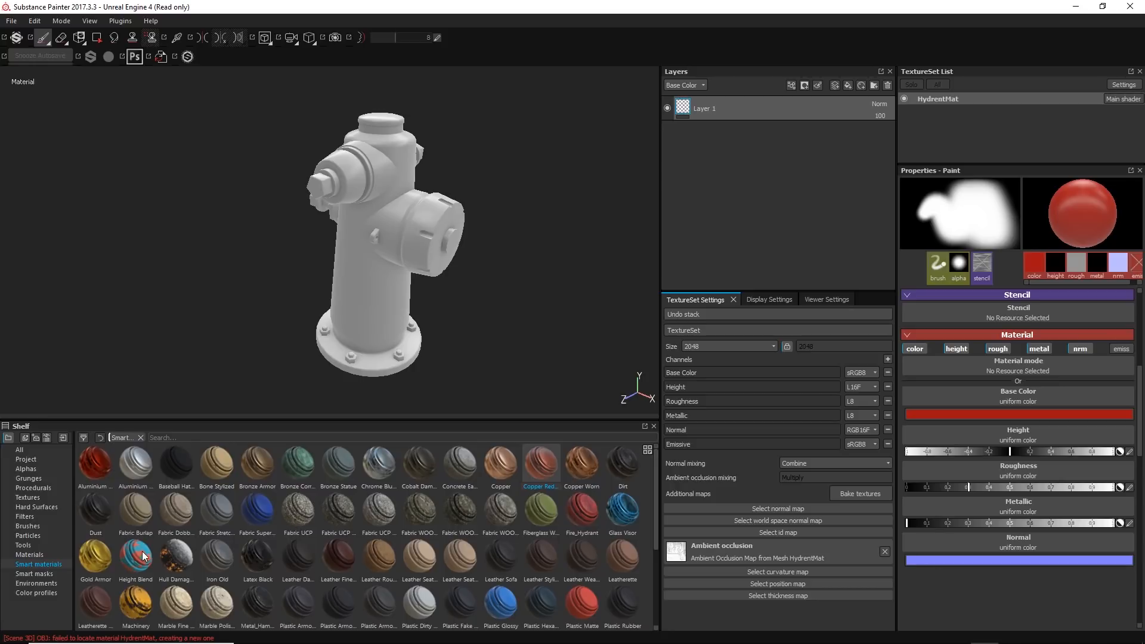
- Try the Fabric UCP smart material on the hydrant, examine its Folds layers, and delete it
drag(296, 514, 732, 201)
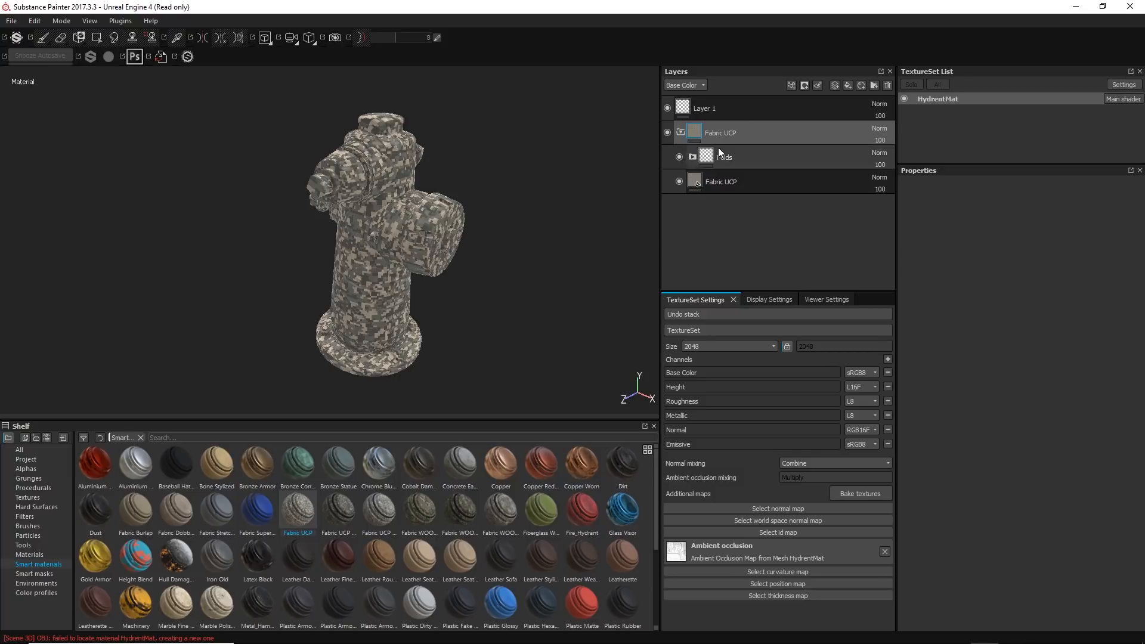
click(692, 157)
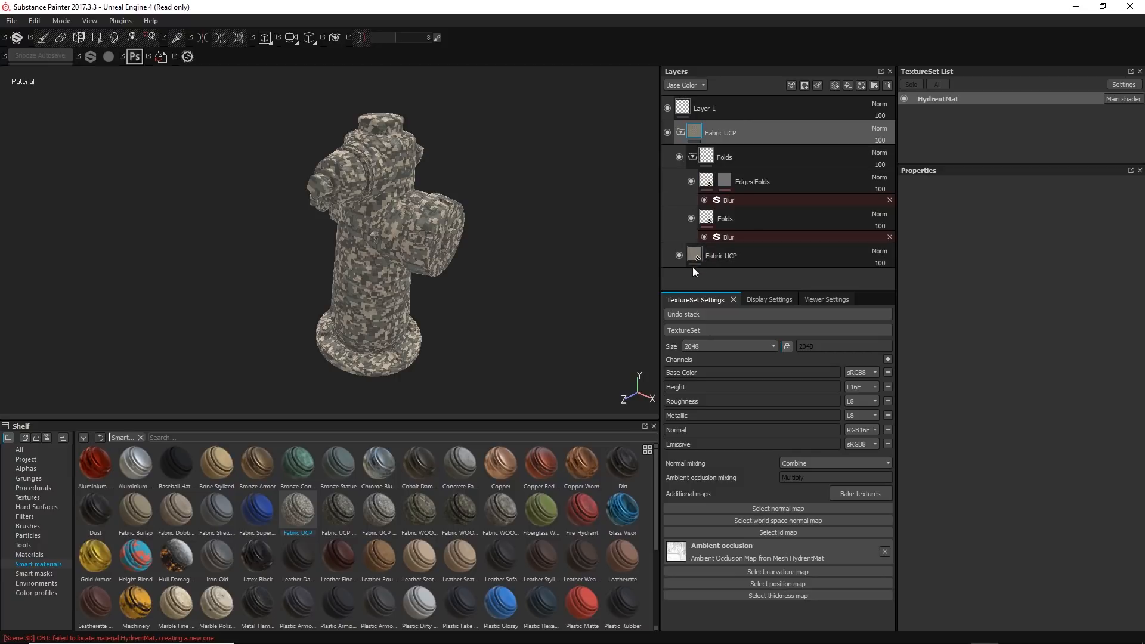
key(Delete)
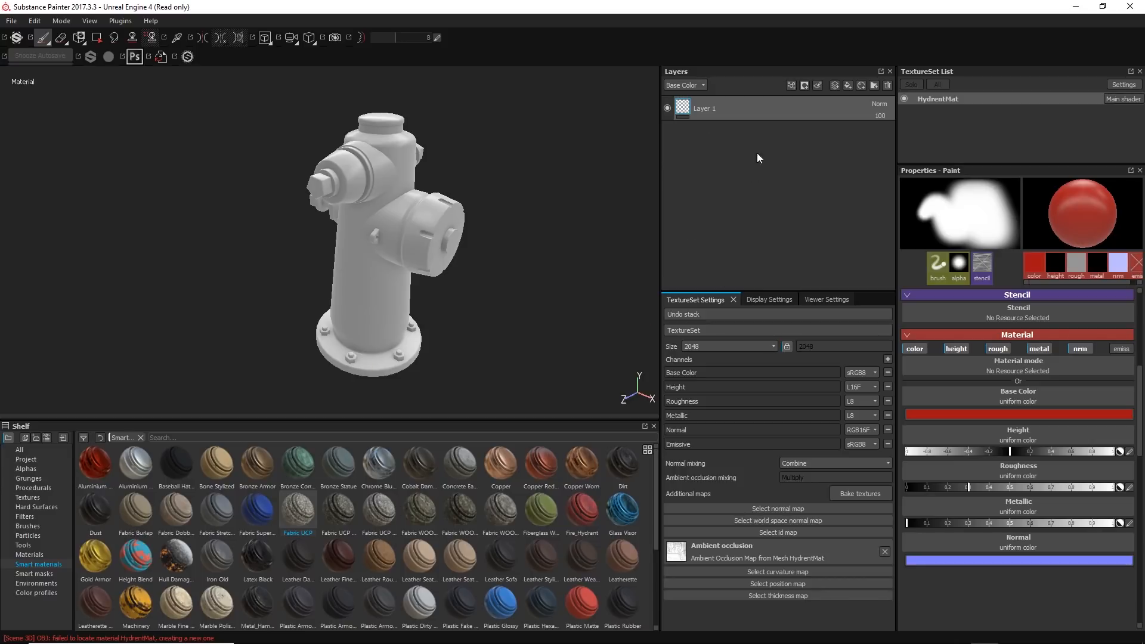
- Try the Cavity Rust smart mask on Layer 1, examine its MG Mask Editor parameters, and remove the mask
click(42, 575)
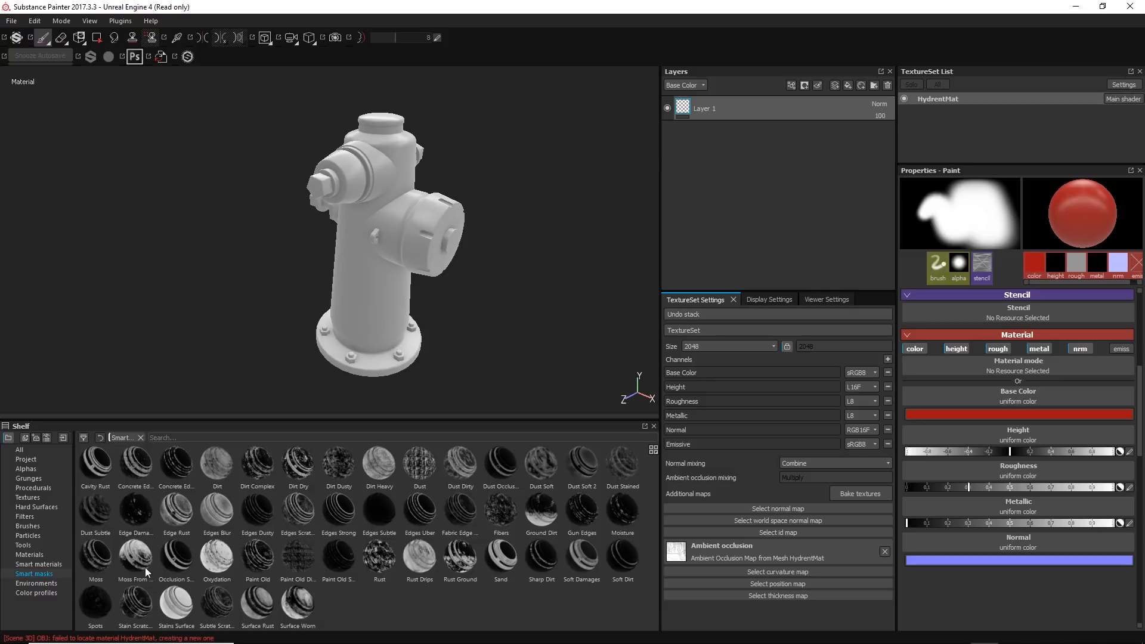
mouse_move(136, 465)
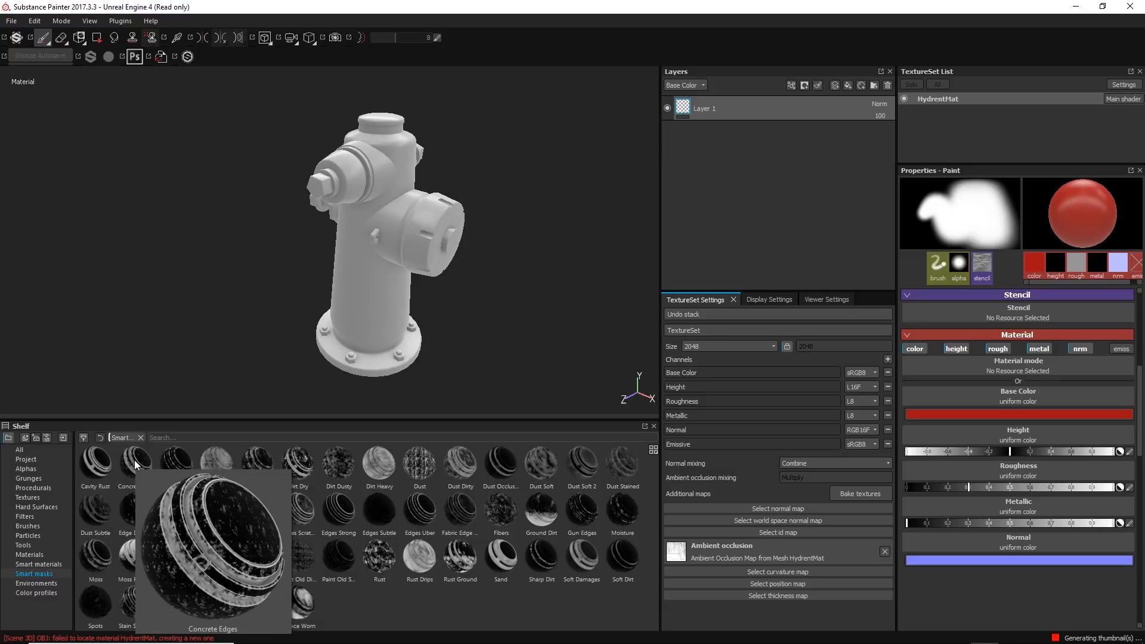
drag(96, 462, 718, 106)
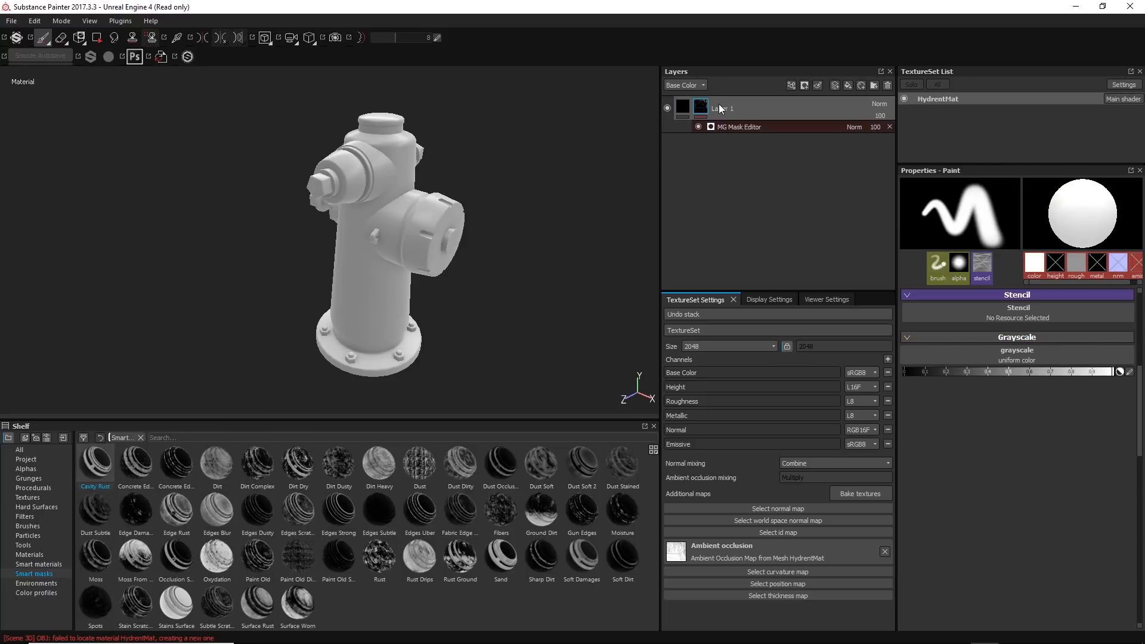
click(749, 126)
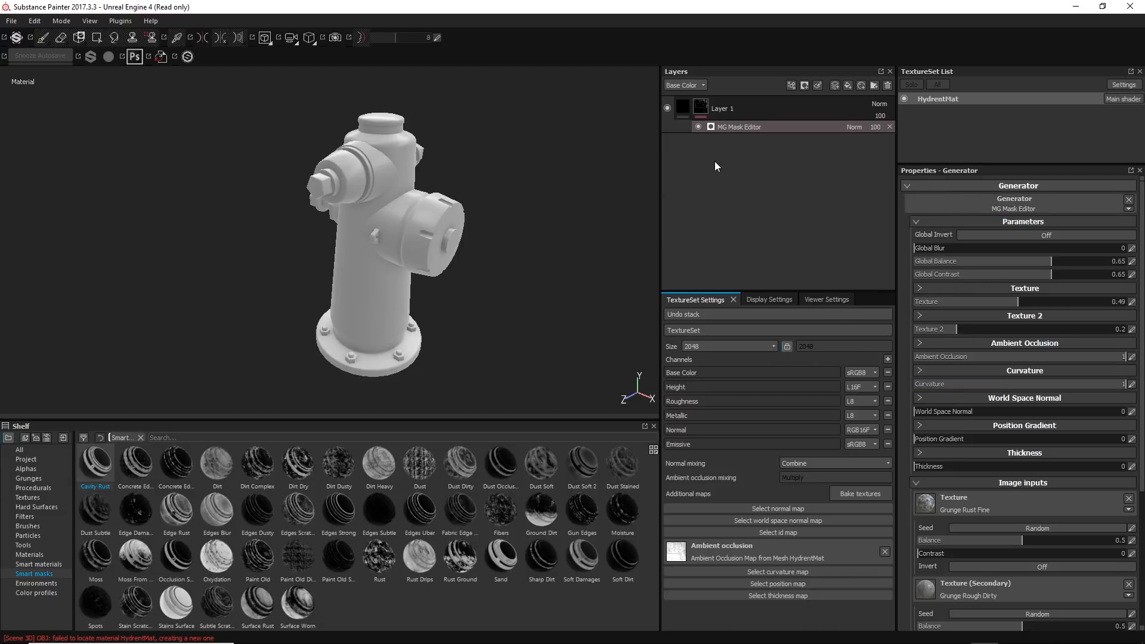
right_click(701, 107)
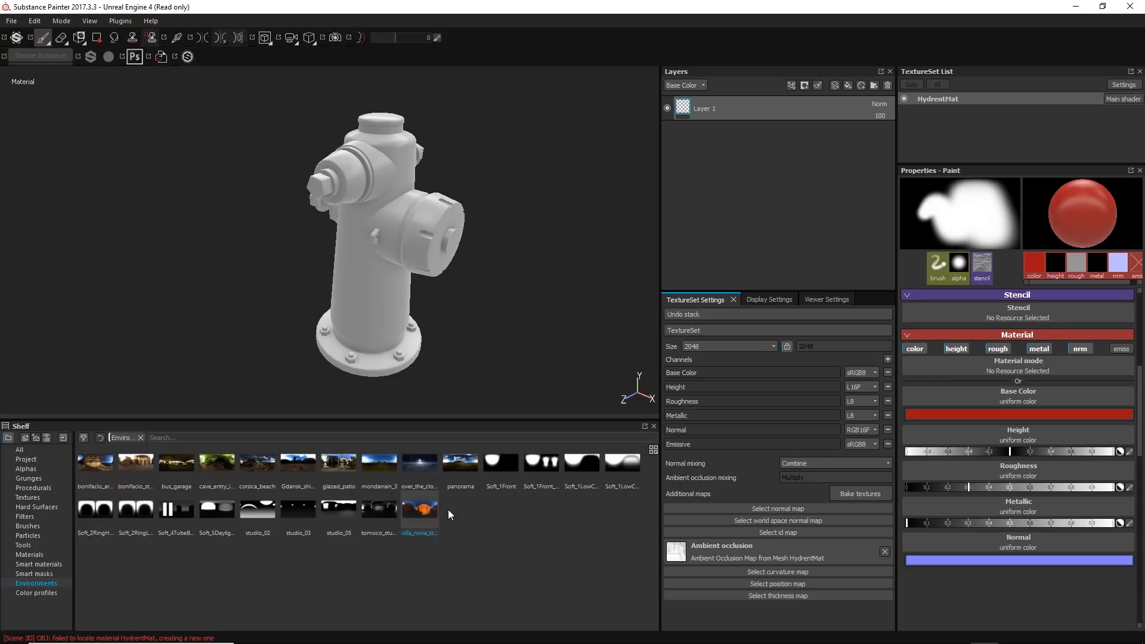
- Look over the shelf's color profiles and bring up the display settings
click(30, 594)
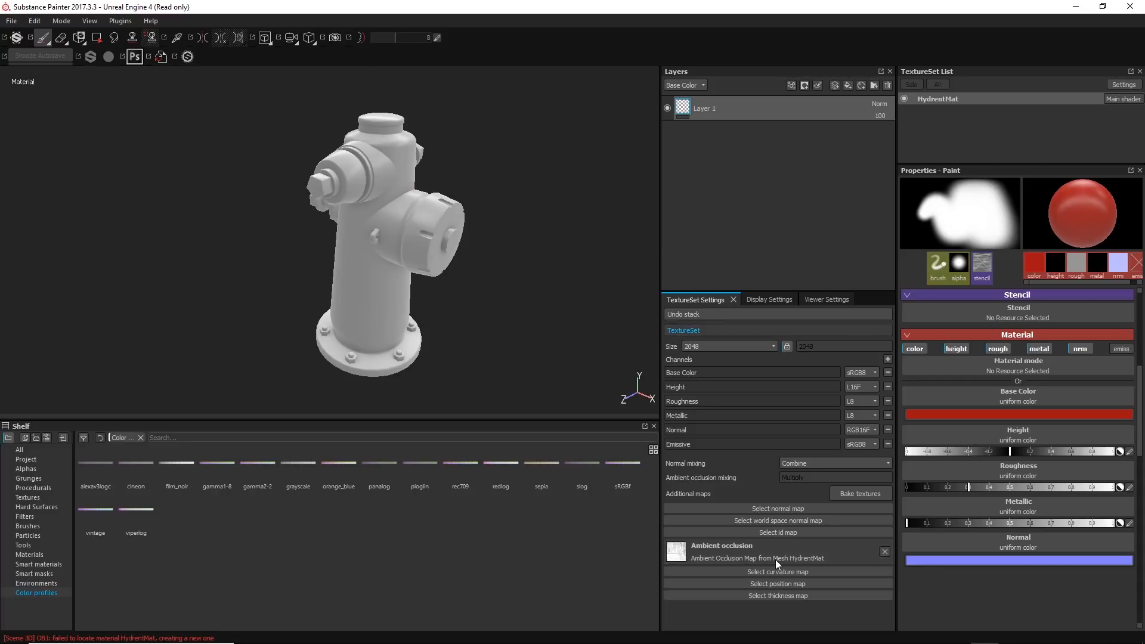
click(770, 299)
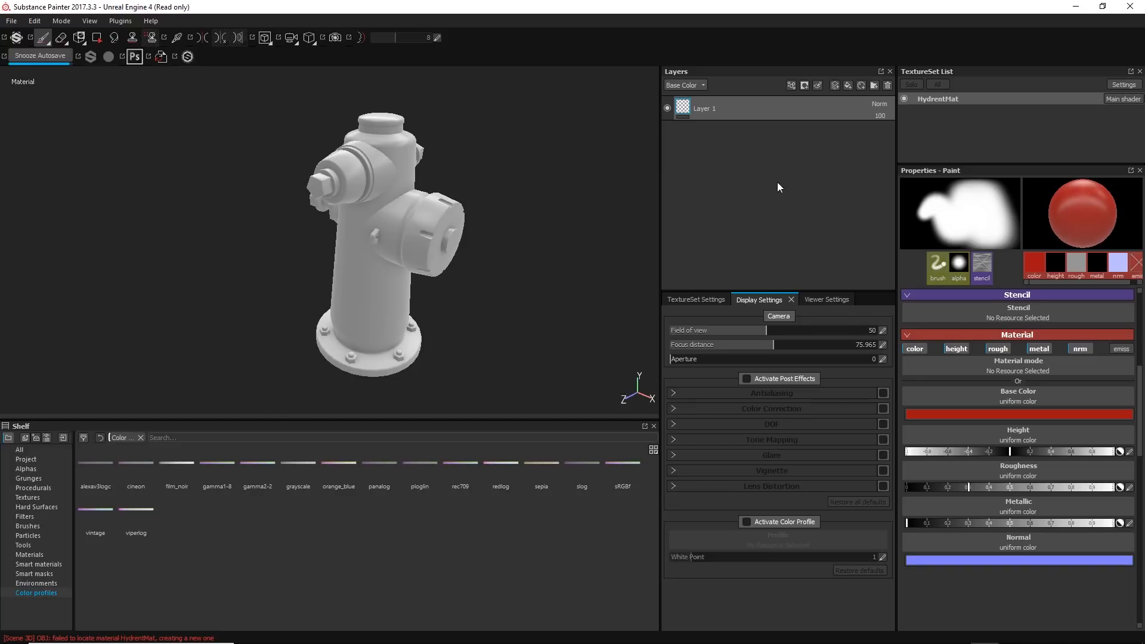
- Delete Layer 1 and resize the panels to give the TextureSet list, layer stack and hydrant view more height
click(888, 85)
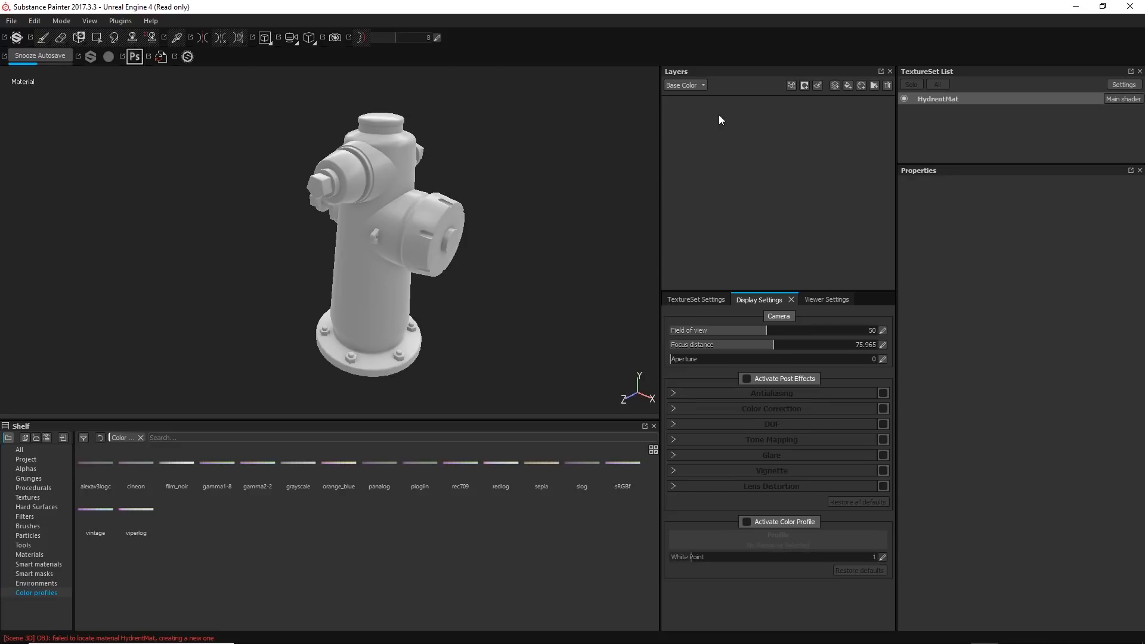
drag(989, 166, 986, 293)
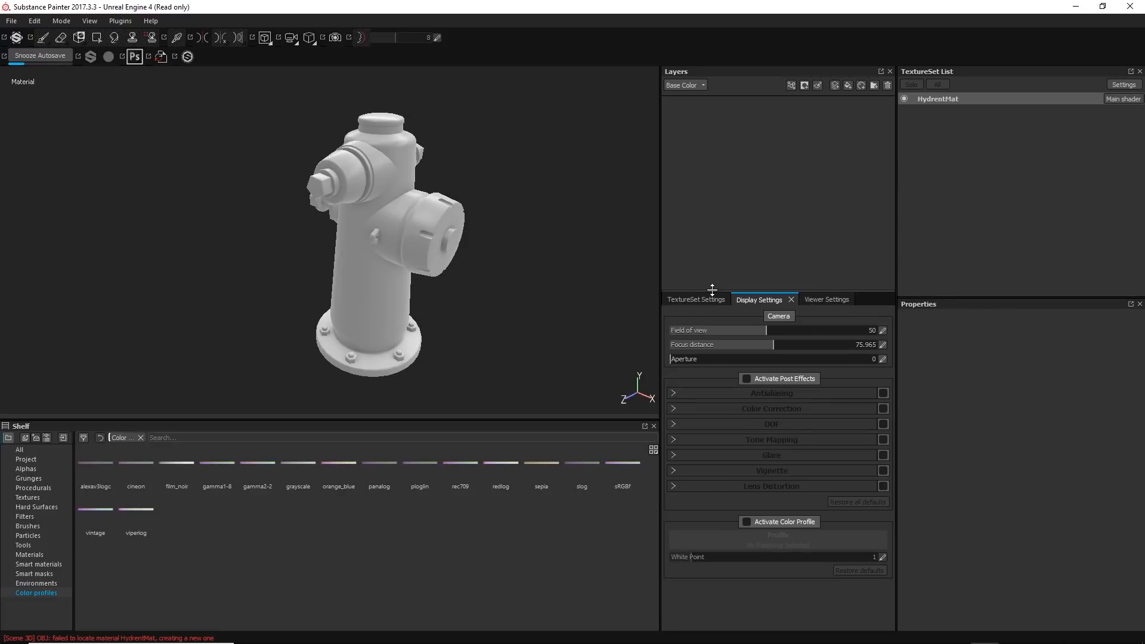
drag(686, 293, 686, 323)
drag(380, 416, 380, 452)
- Show the shelf's materials, add a fill layer to the empty layer stack, and name it Base
alt+drag(360, 317, 315, 277)
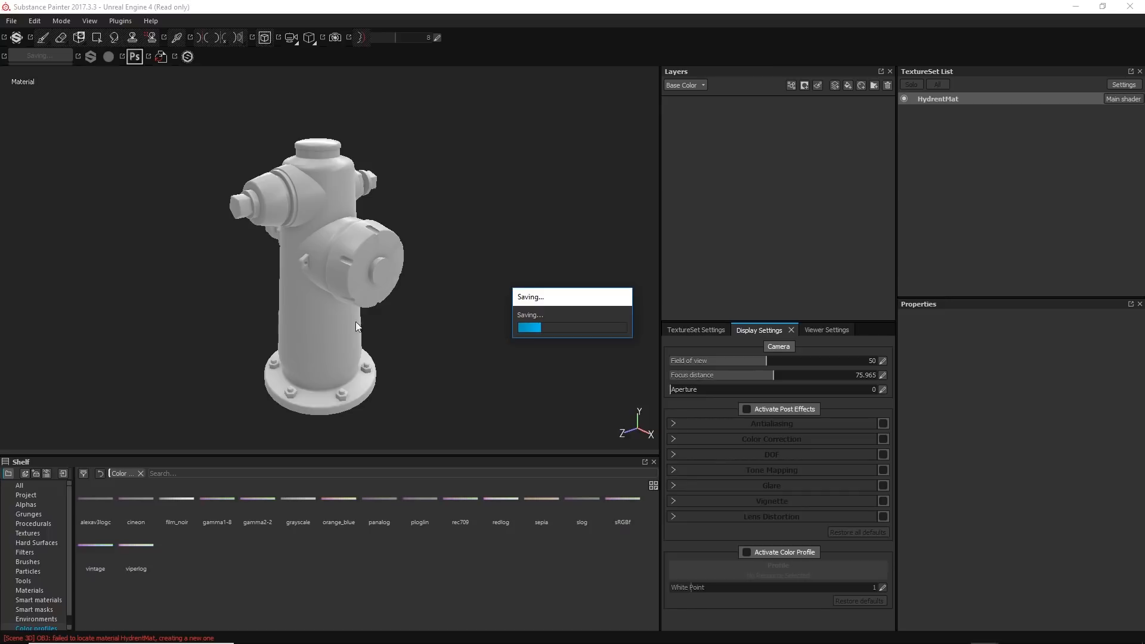
alt+right_drag(294, 310, 311, 353)
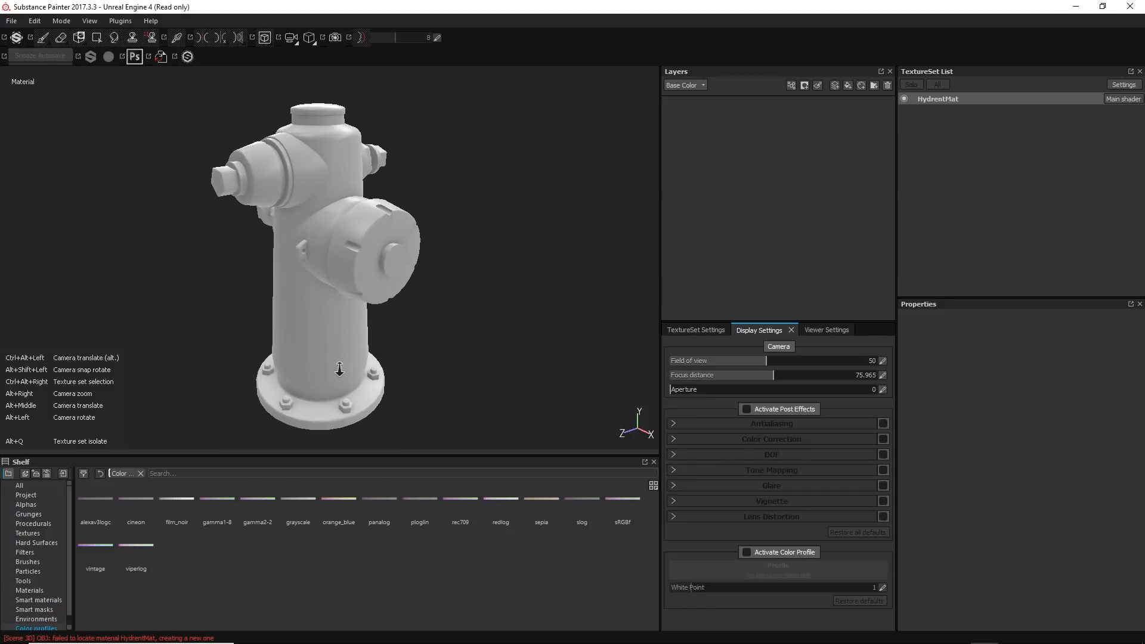
alt+middle_drag(316, 339, 319, 336)
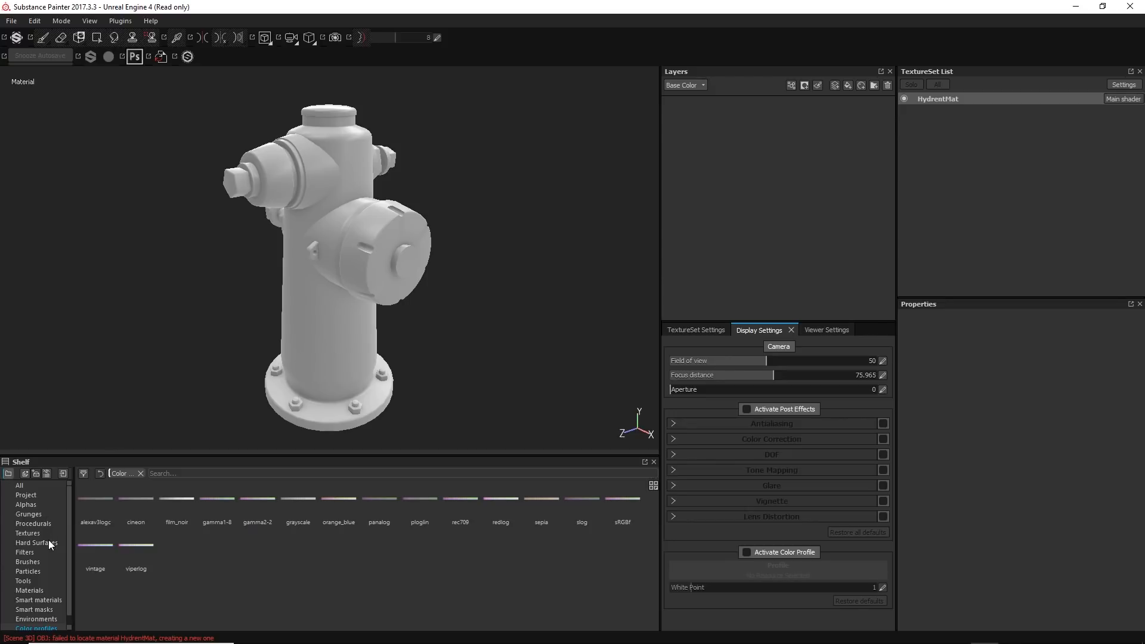
click(33, 590)
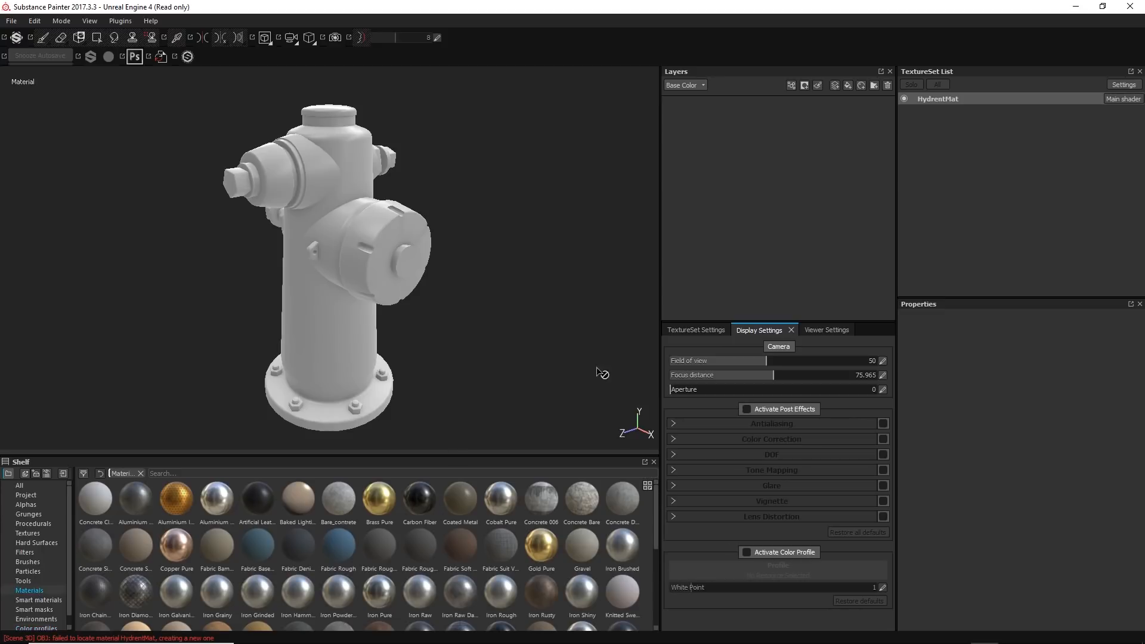
click(848, 85)
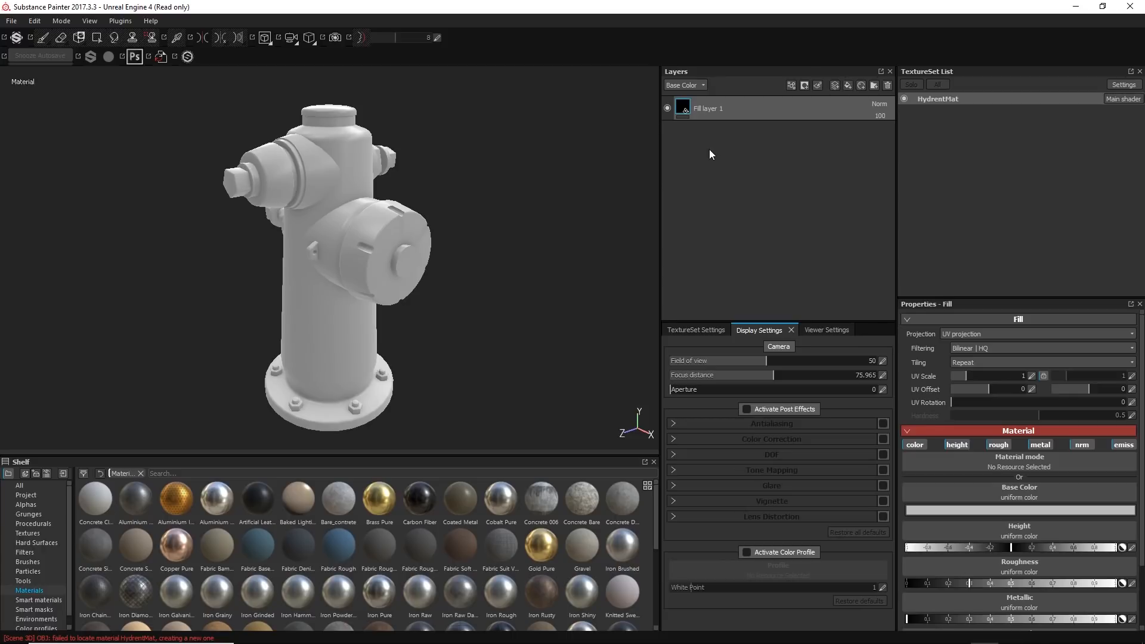
double_click(714, 108)
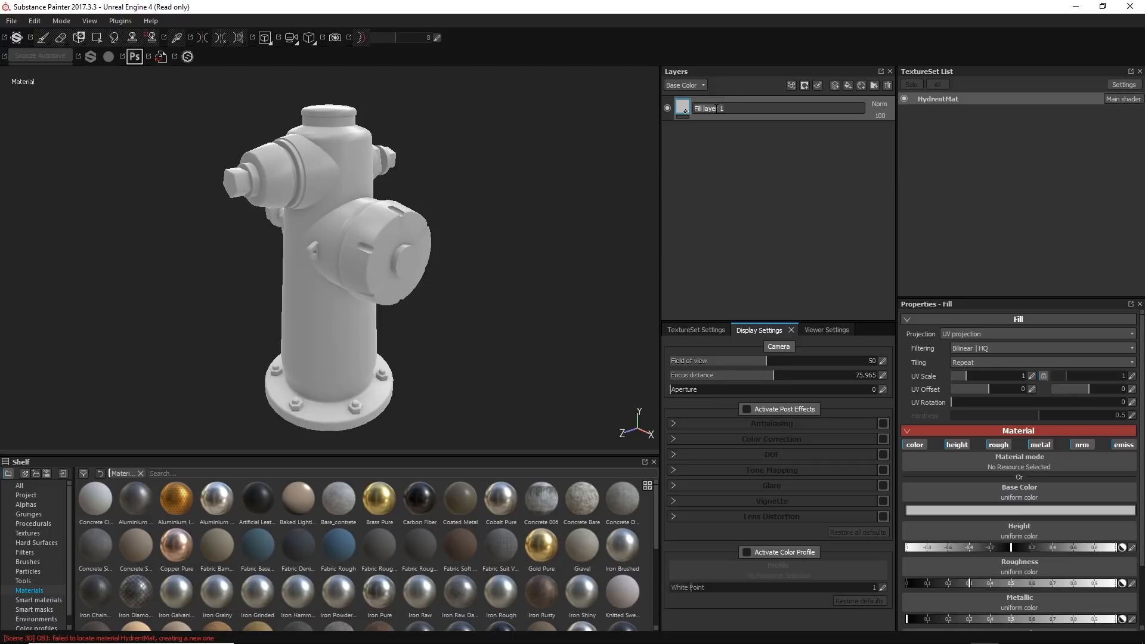
key(ctrl+a)
text(Base)
key(Return)
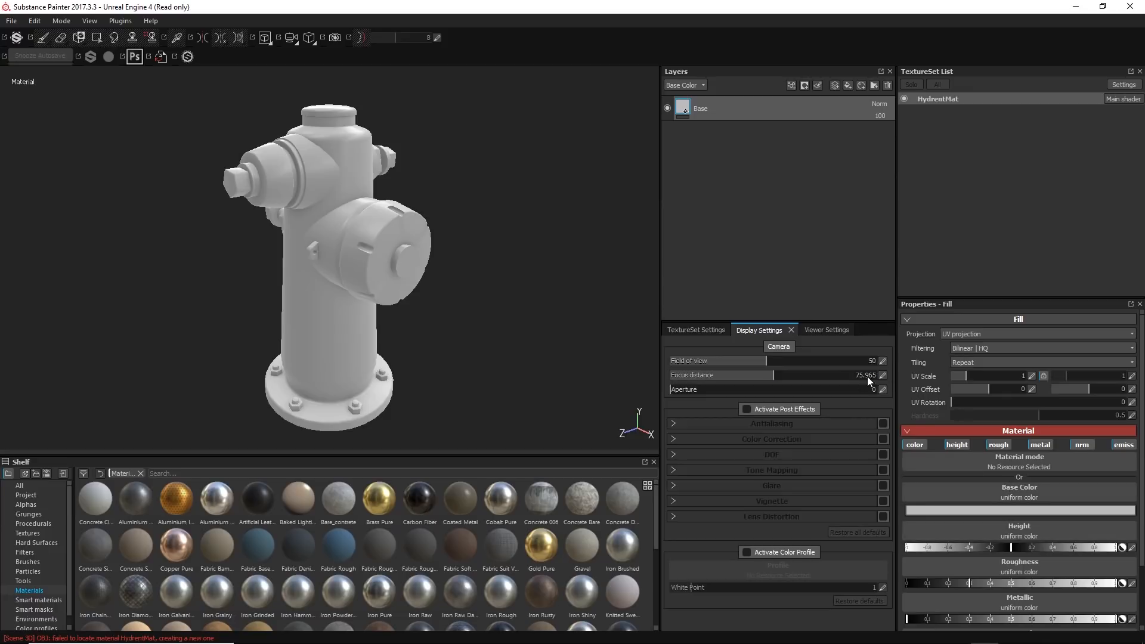
- Review the Base layer's projection, filtering and tiling choices along with its UV and material channel settings
click(955, 335)
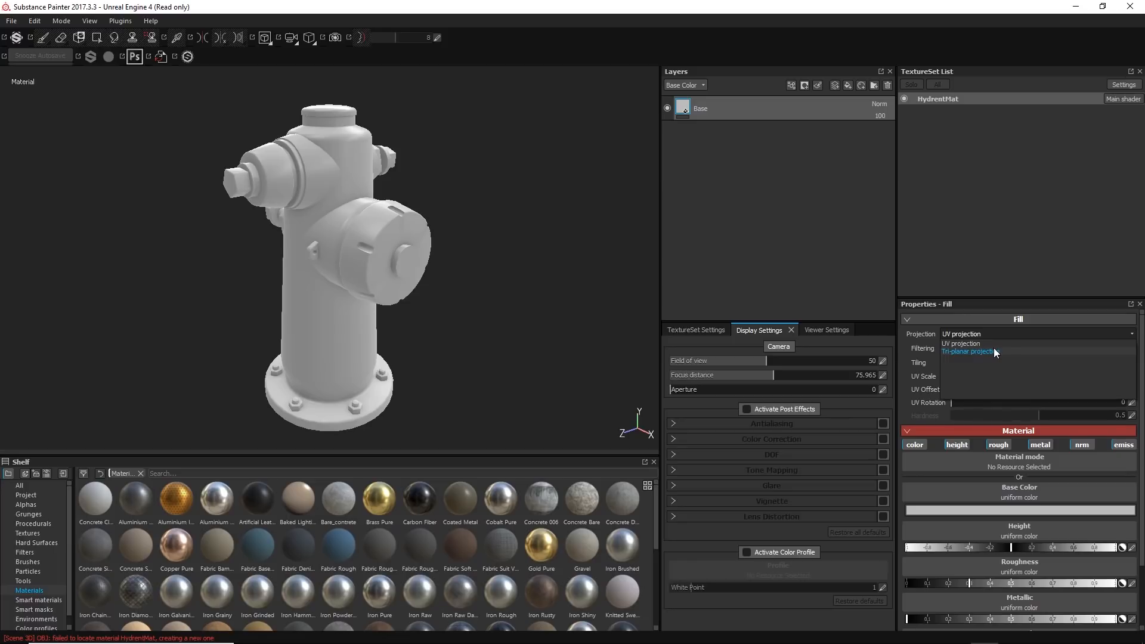
click(829, 283)
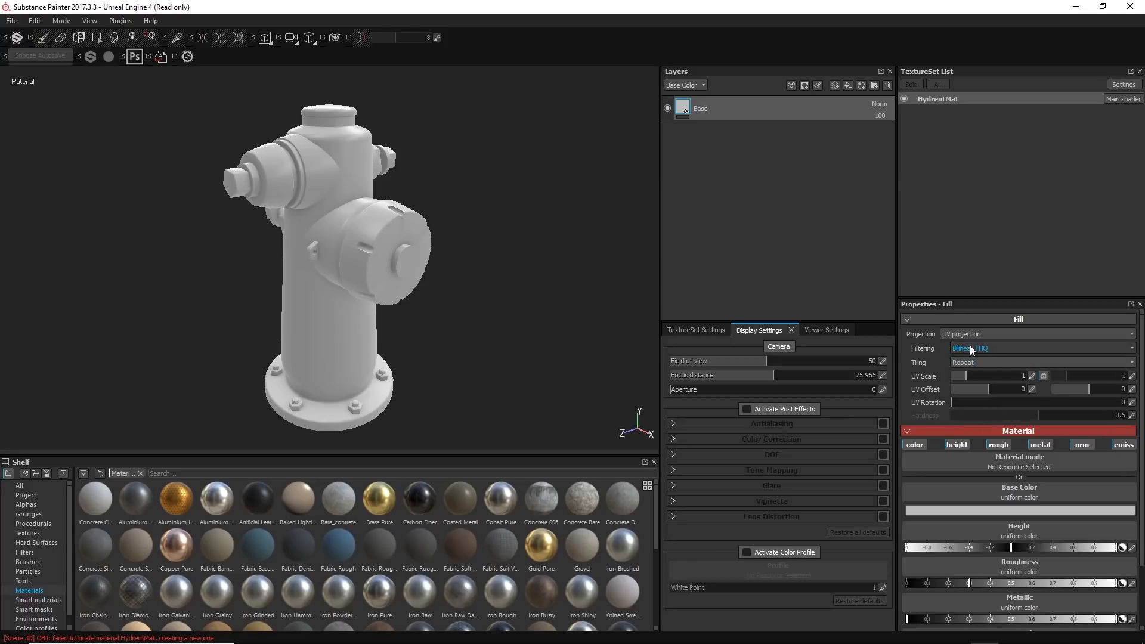
click(1012, 349)
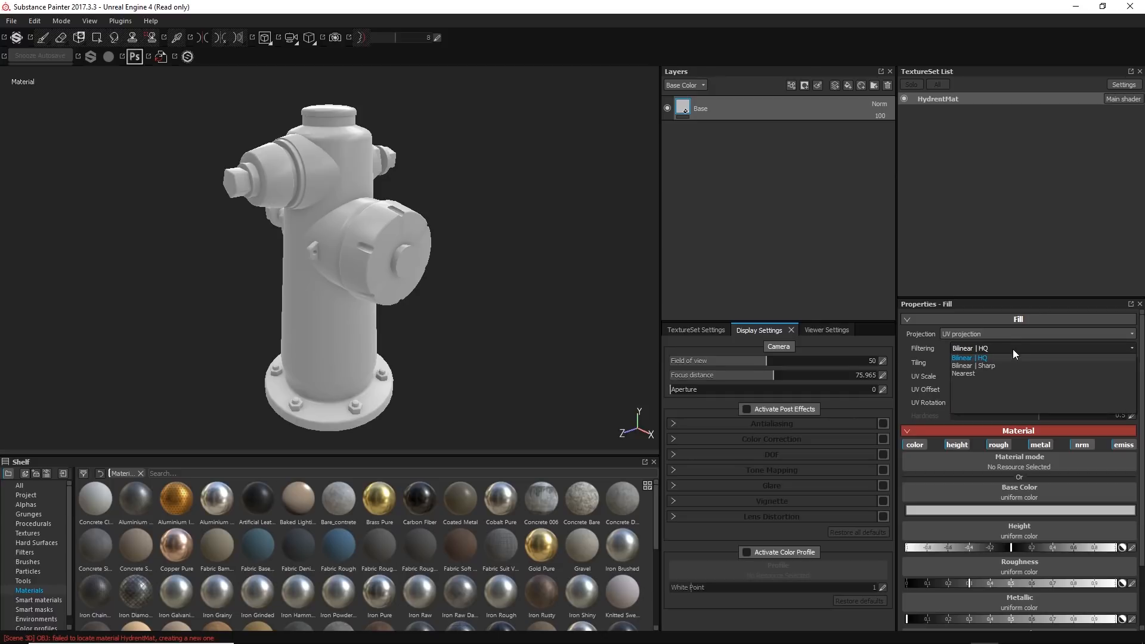
click(926, 362)
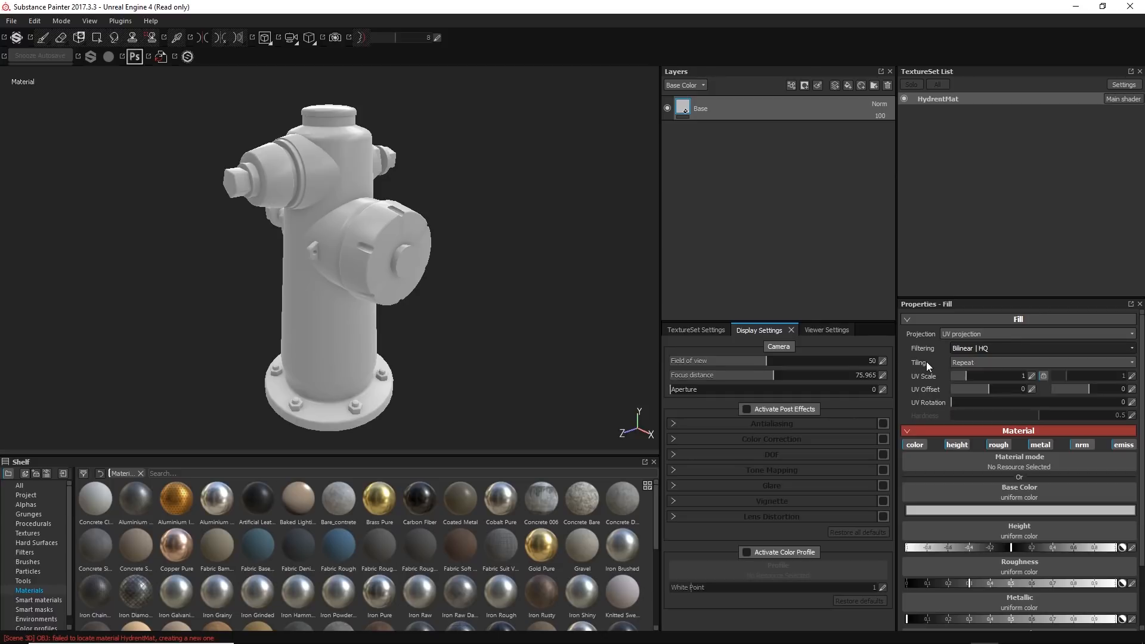
click(1007, 363)
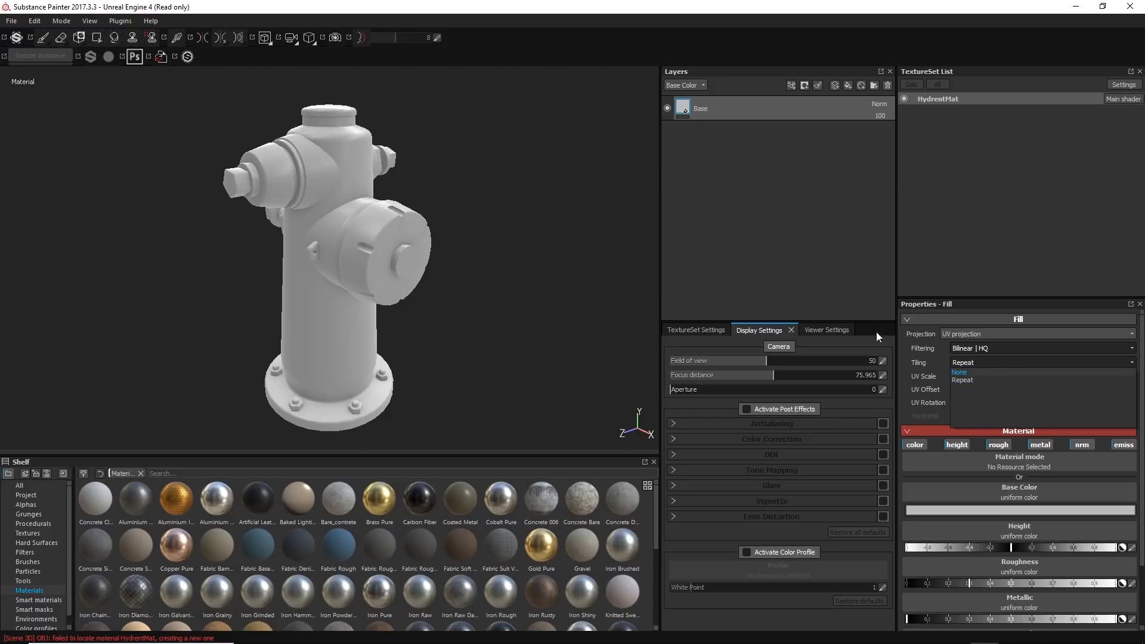
click(845, 303)
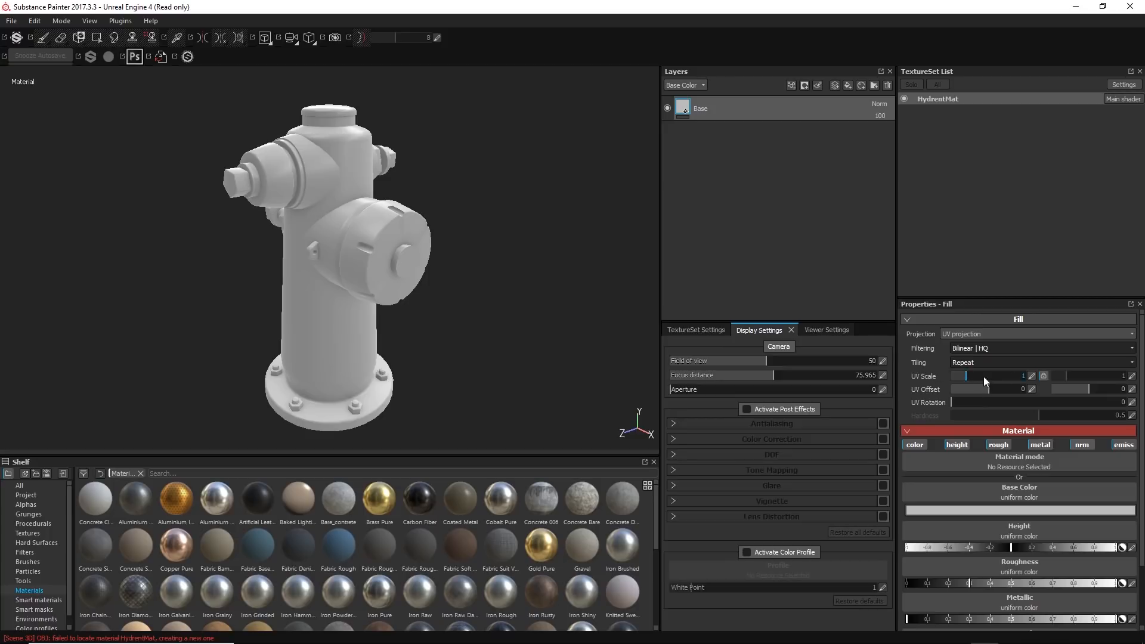
scroll(929, 398, down, 1)
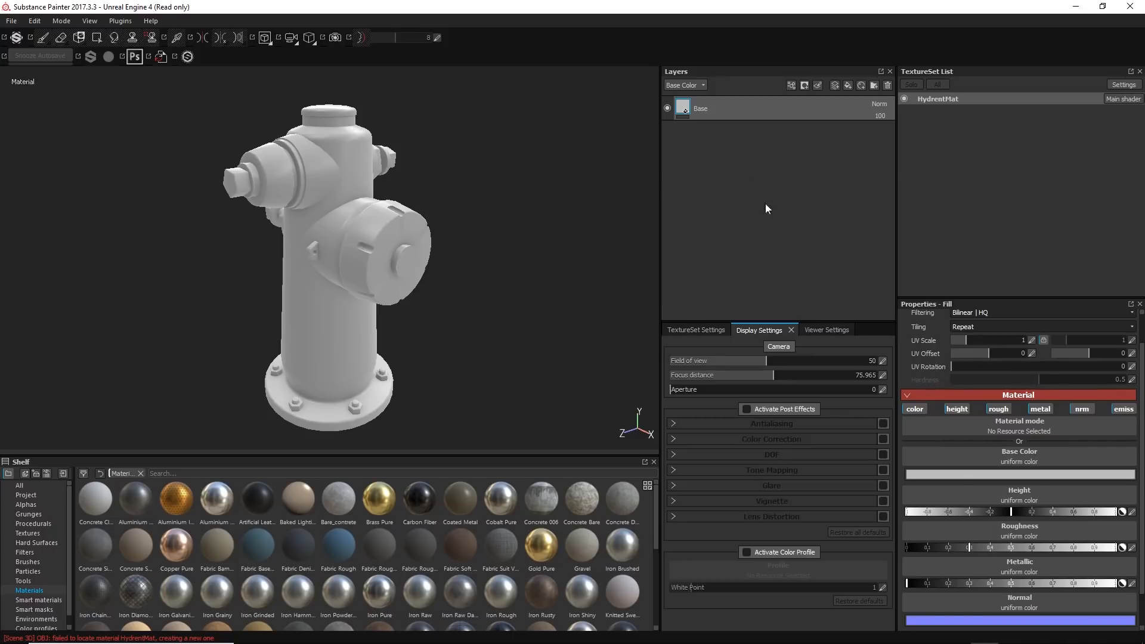
scroll(989, 474, up, 1)
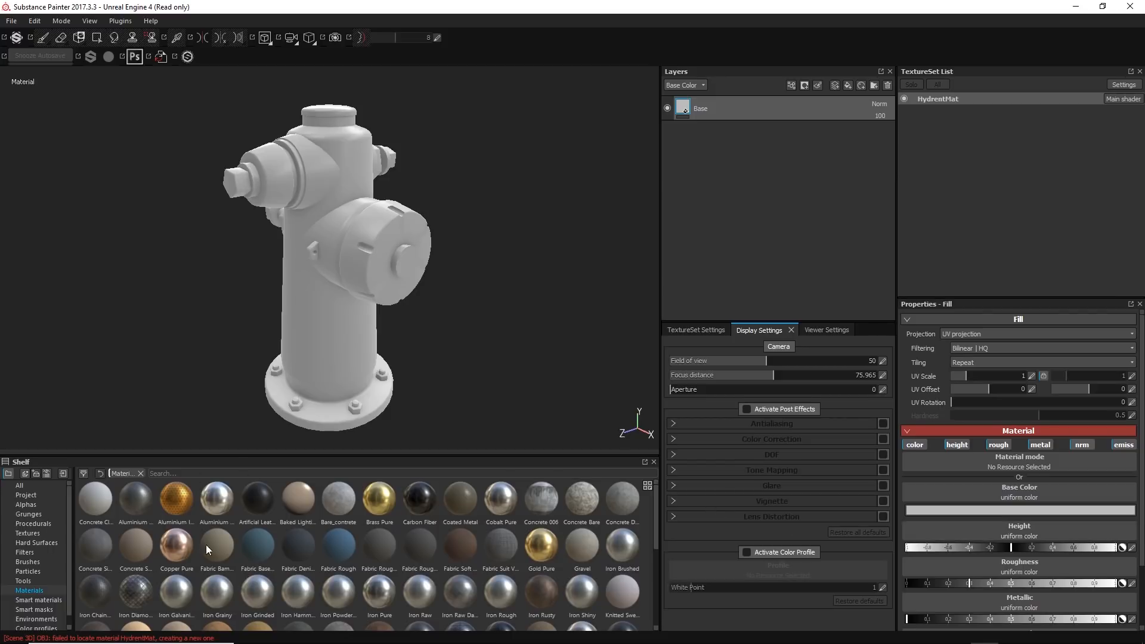
- Try the Aluminium Directional material on the Base layer and inspect its seams on the hydrant beside the UV layout
click(142, 494)
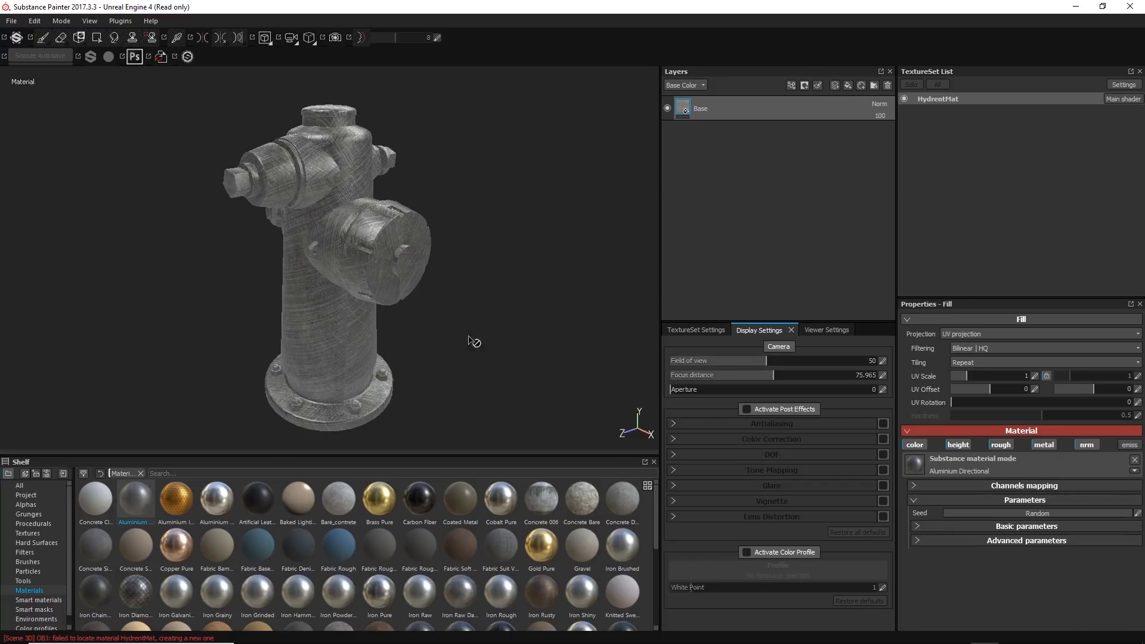
alt+right_drag(376, 211, 373, 399)
alt+middle_drag(373, 399, 391, 276)
alt+right_drag(391, 276, 402, 351)
mouse_move(403, 352)
alt+mouse_down()
mouse_move(367, 357)
mouse_move(438, 325)
mouse_move(403, 354)
alt+mouse_up()
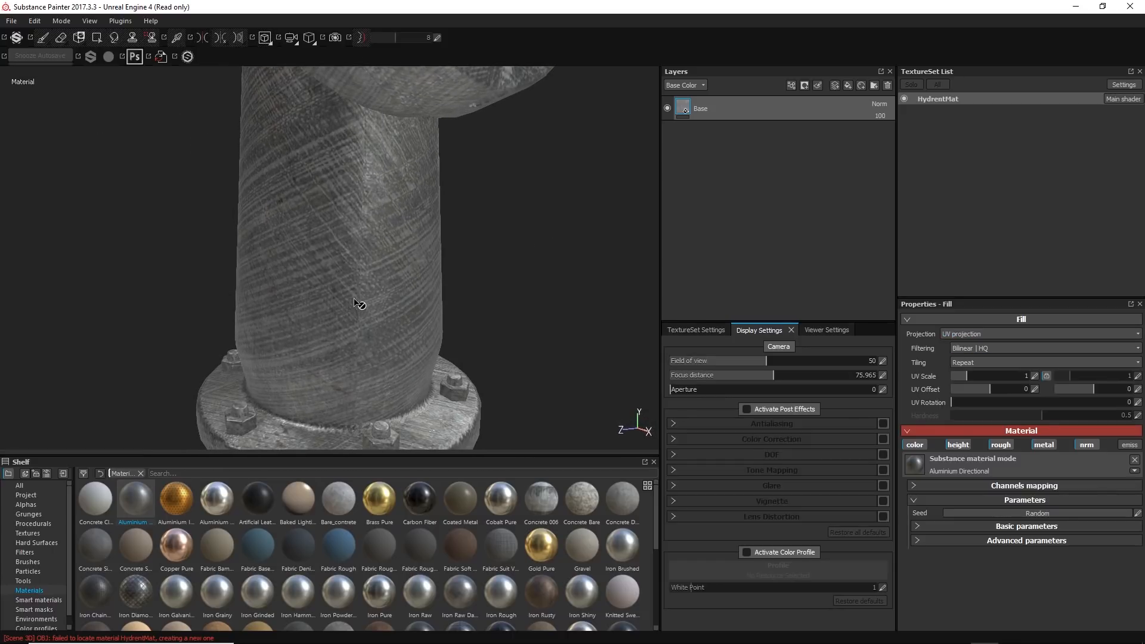
alt+drag(356, 301, 385, 309)
key(F3)
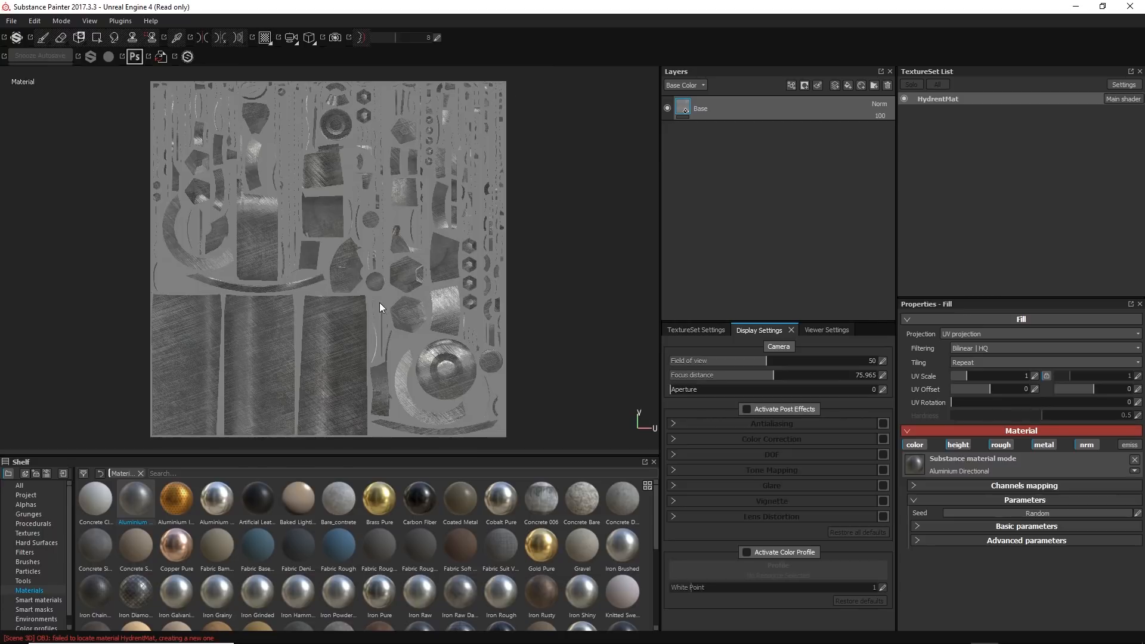
key(F2)
key(F1)
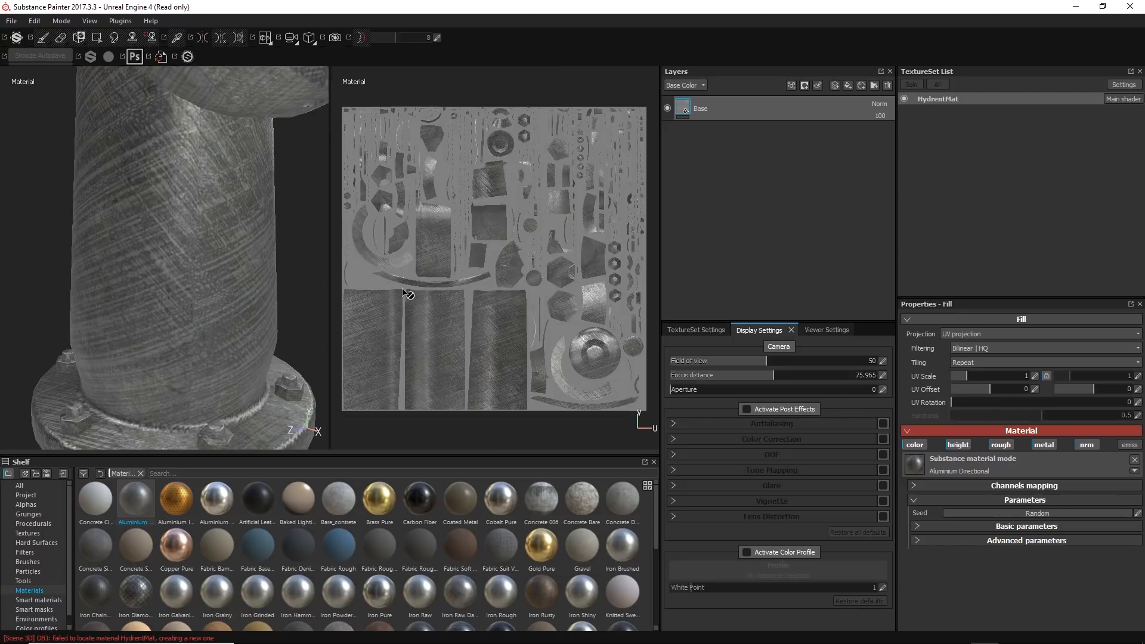
shift+right_drag(246, 282, 256, 179)
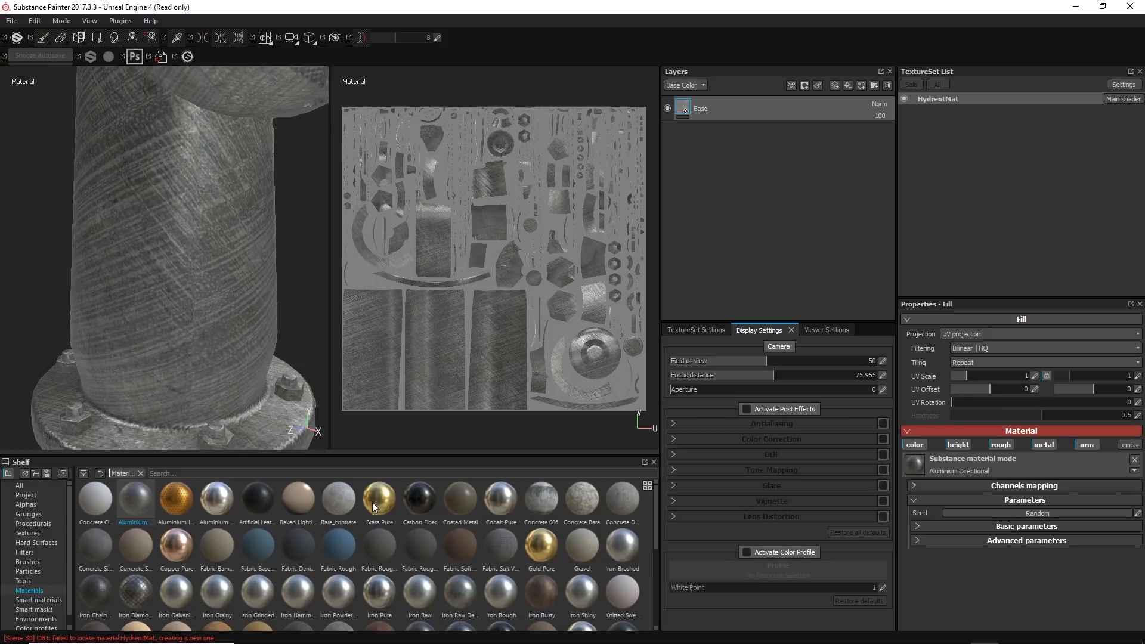
- Try the Aluminium Insulator material on the Base layer and inspect its pattern seams around the hydrant body
click(180, 498)
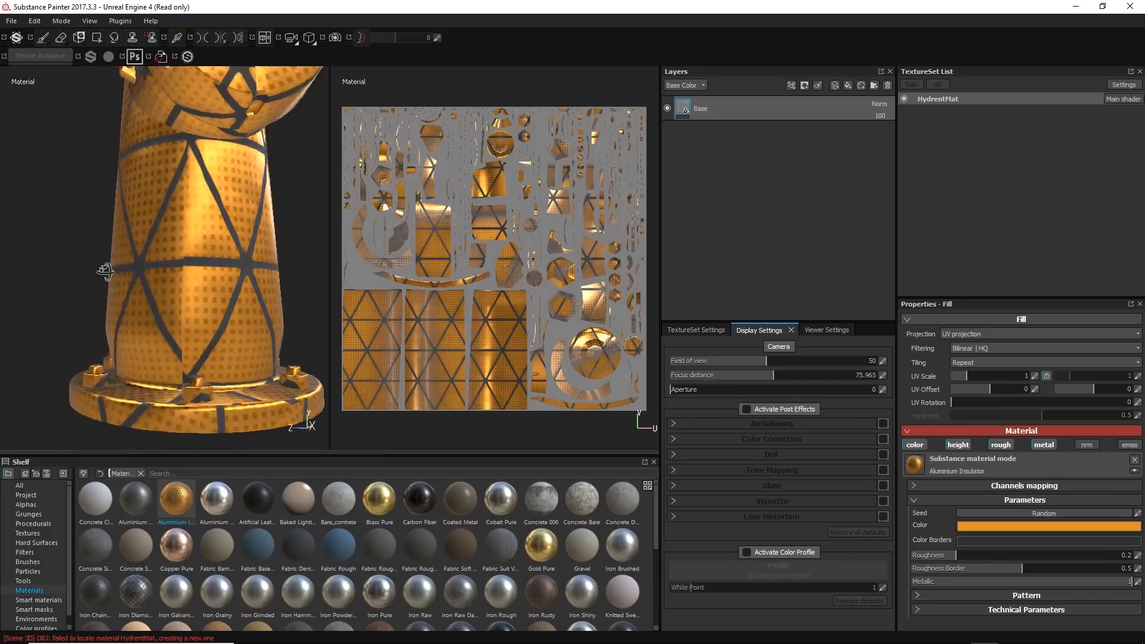
alt+drag(105, 272, 260, 286)
alt+right_drag(260, 286, 263, 364)
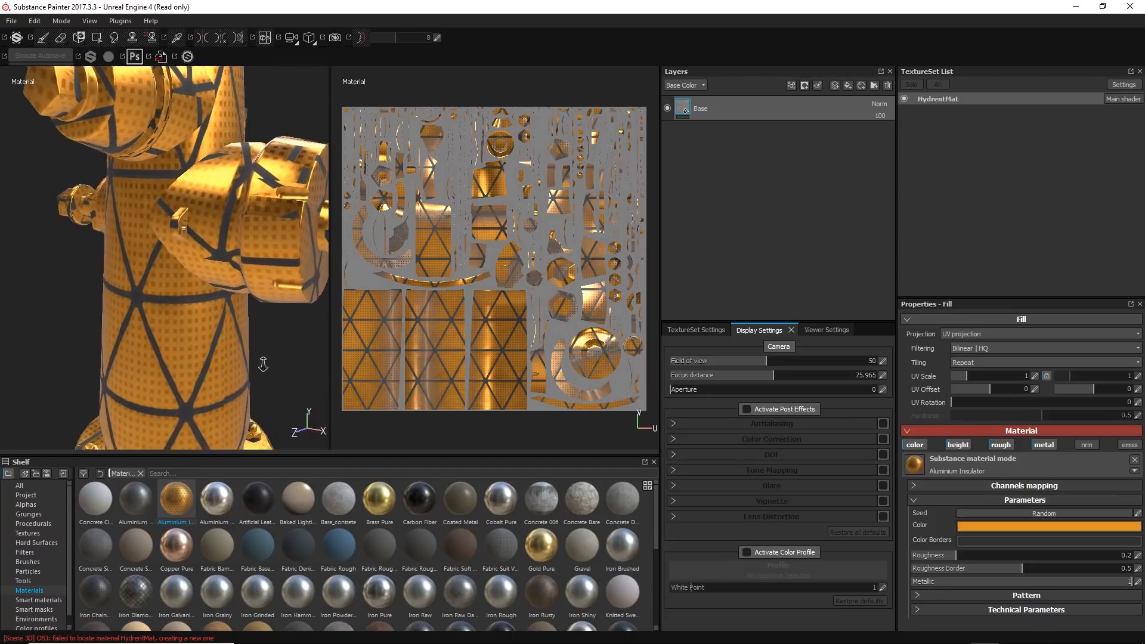
alt+drag(263, 364, 262, 260)
alt+right_drag(262, 259, 202, 399)
alt+drag(203, 251, 159, 312)
alt+middle_drag(159, 312, 168, 243)
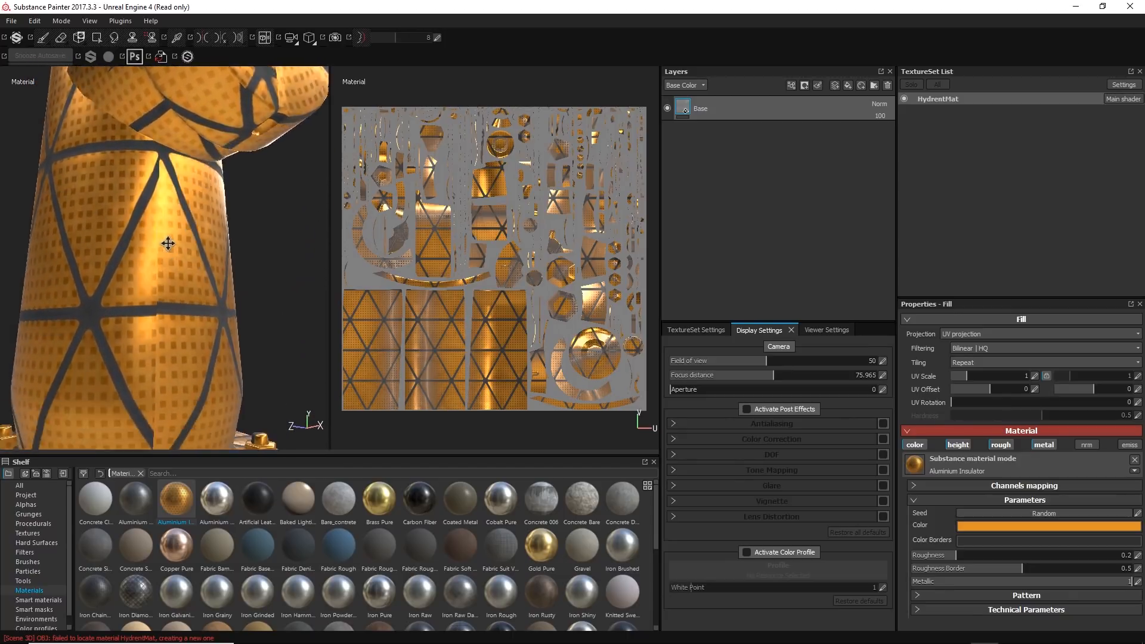
alt+drag(169, 243, 117, 247)
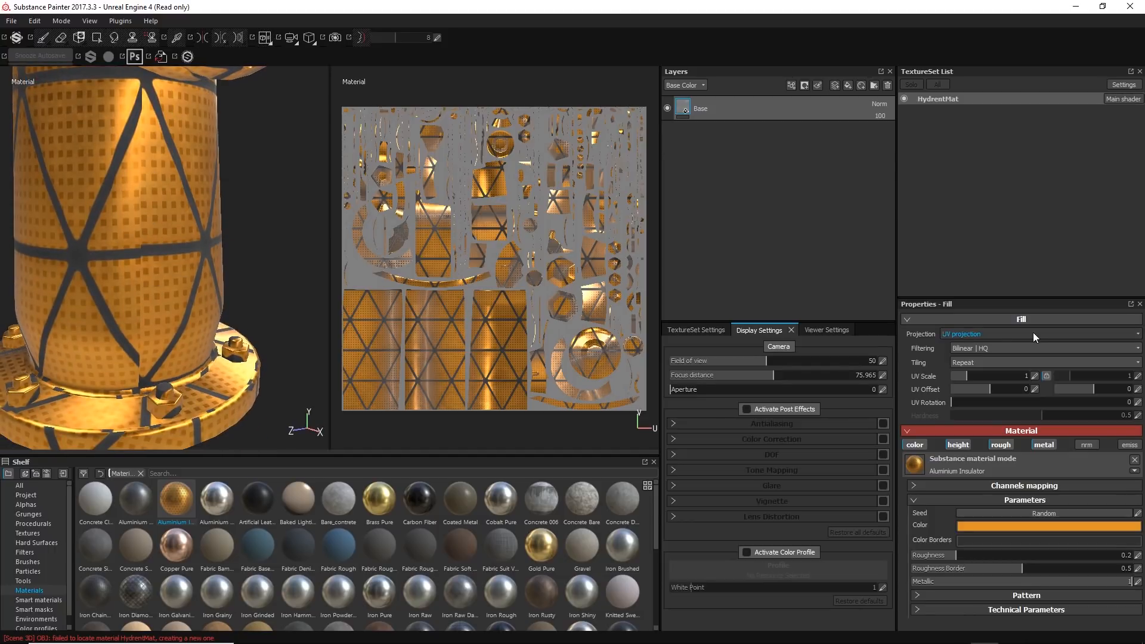
- Set the Base layer's projection to Tri-planar projection and check how the pattern blends across the hydrant body
click(965, 334)
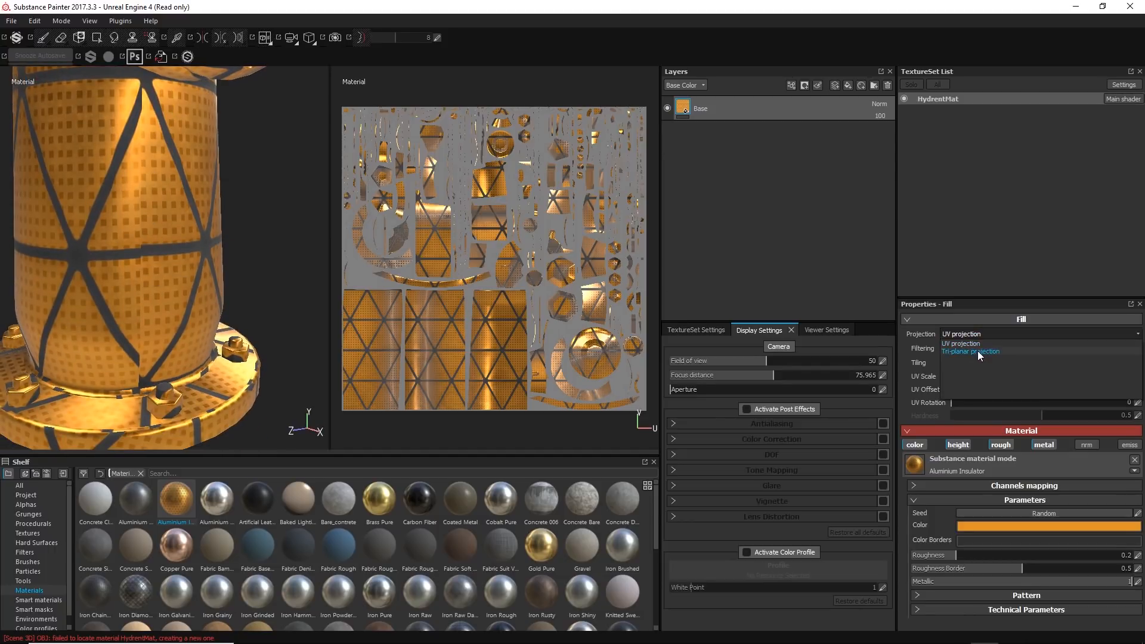
click(978, 352)
alt+drag(149, 239, 176, 174)
alt+right_drag(176, 173, 131, 387)
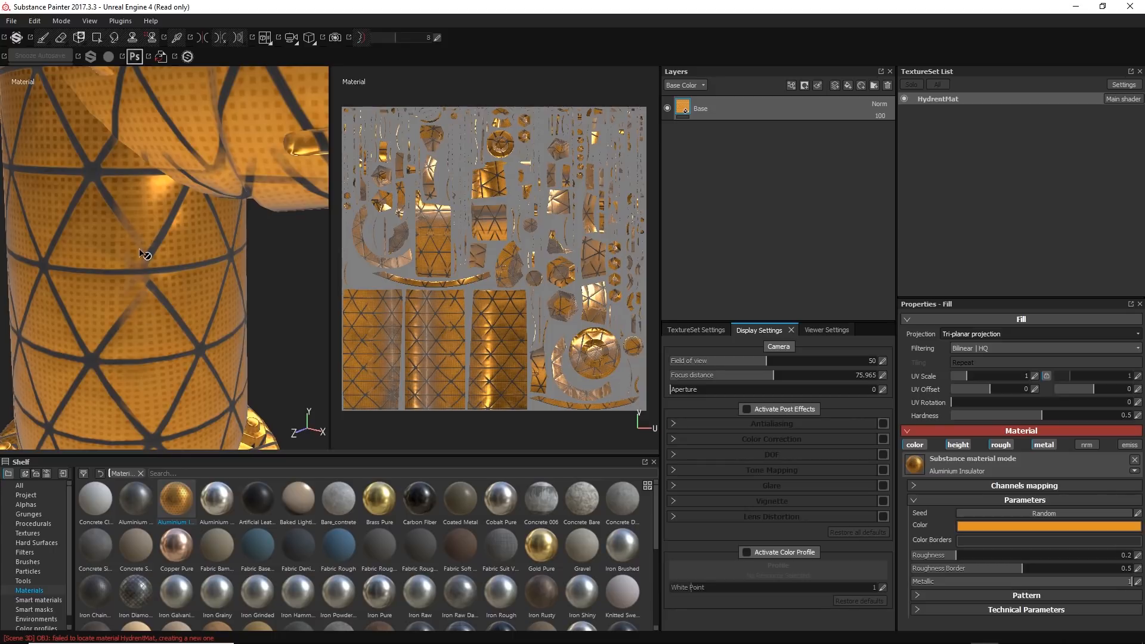
alt+drag(124, 274, 150, 202)
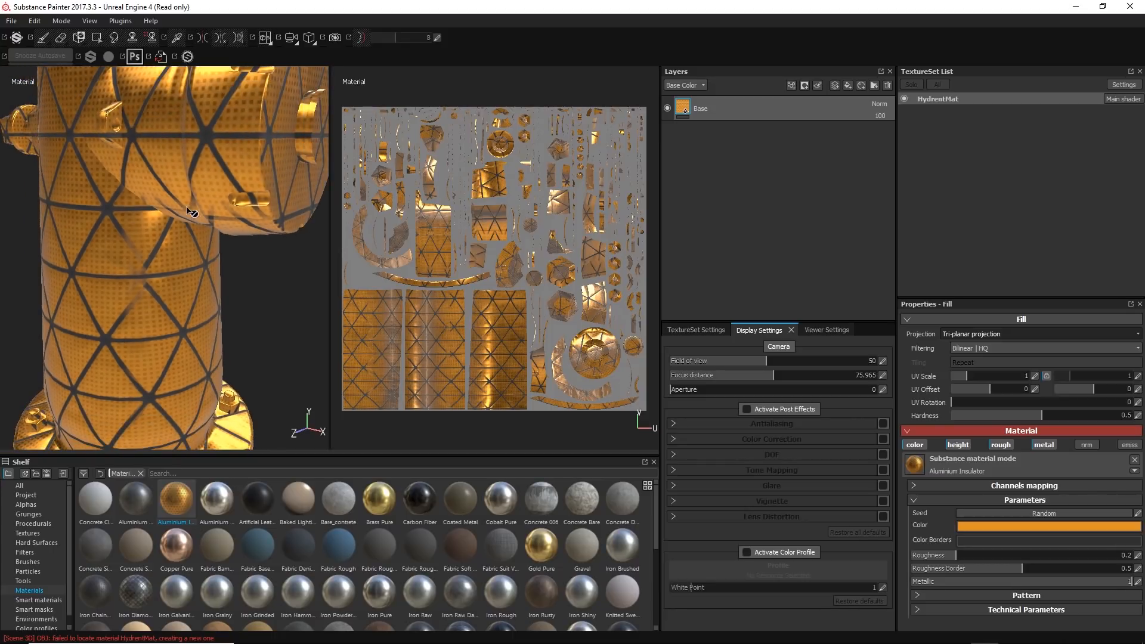
alt+right_drag(187, 209, 170, 122)
alt+drag(200, 149, 173, 206)
alt+middle_drag(173, 206, 202, 238)
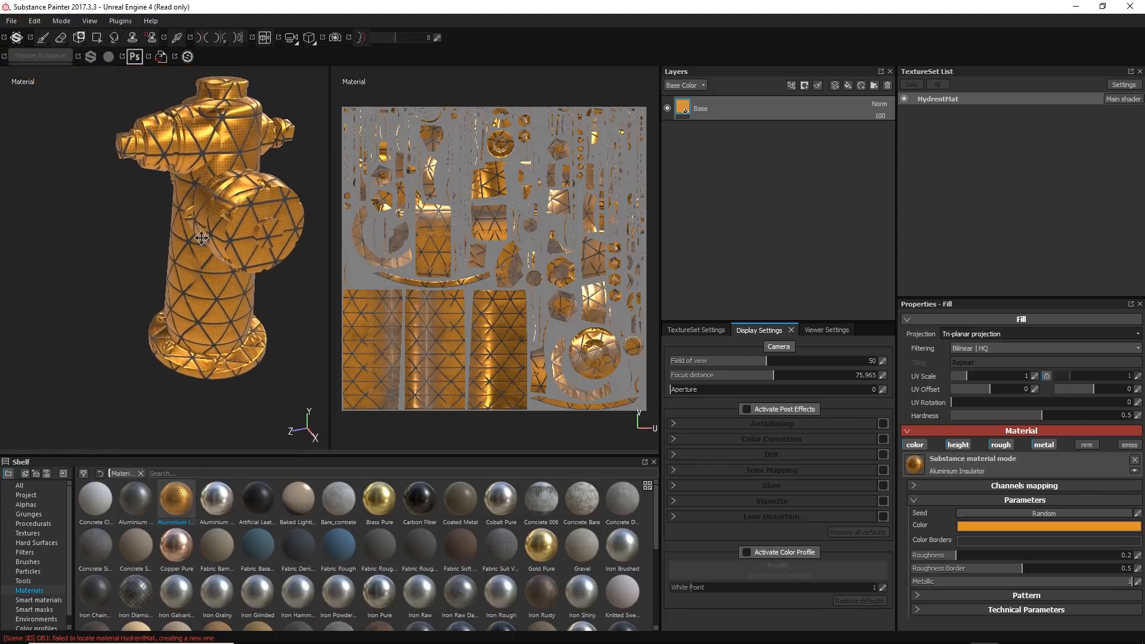
- Examine the tri-planar pattern on the hydrant's side nozzle, cap and base from several angles
alt+drag(201, 239, 253, 322)
alt+right_drag(238, 358, 221, 456)
alt+drag(222, 363, 148, 187)
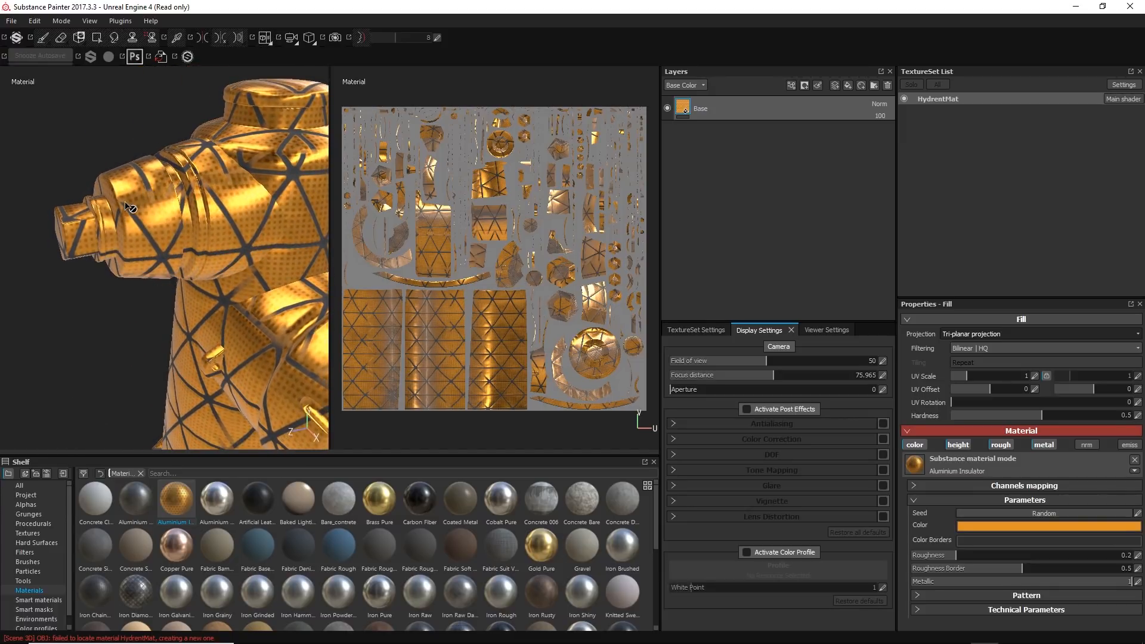
alt+right_drag(170, 300, 154, 153)
alt+drag(188, 334, 238, 358)
alt+middle_drag(239, 358, 201, 262)
alt+drag(201, 263, 187, 243)
alt+drag(202, 293, 181, 266)
alt+middle_drag(182, 266, 174, 300)
alt+drag(174, 300, 185, 297)
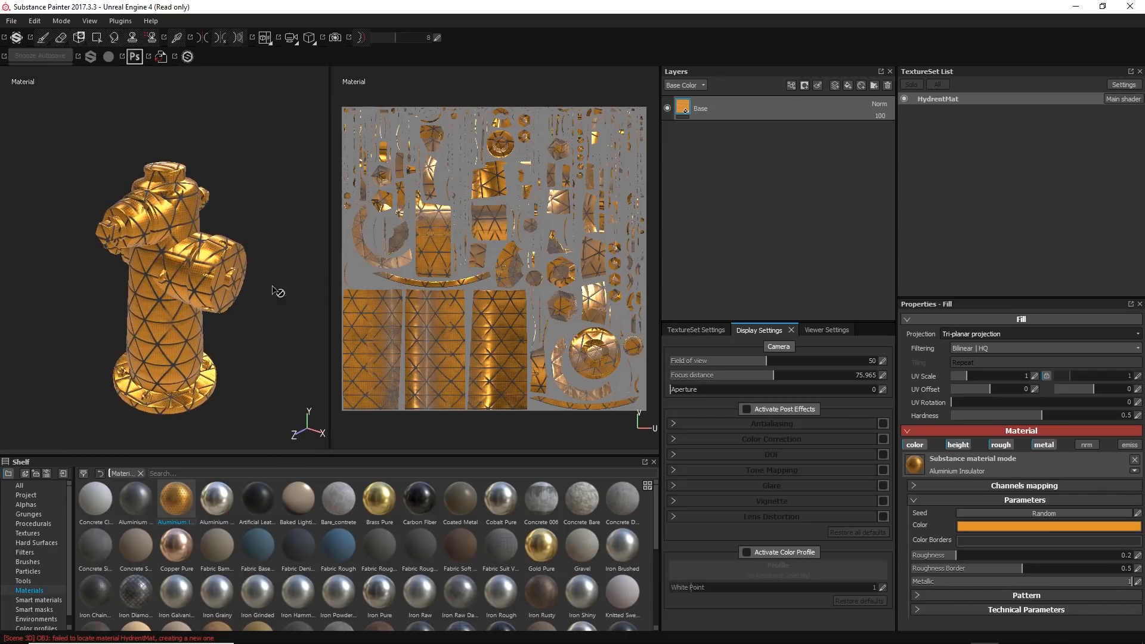
- Return to the 3D-only view and replace the Base layer's material with Iron Rusty
key(F2)
alt+right_drag(334, 269, 365, 338)
alt+drag(365, 328, 357, 313)
alt+middle_drag(357, 307, 323, 298)
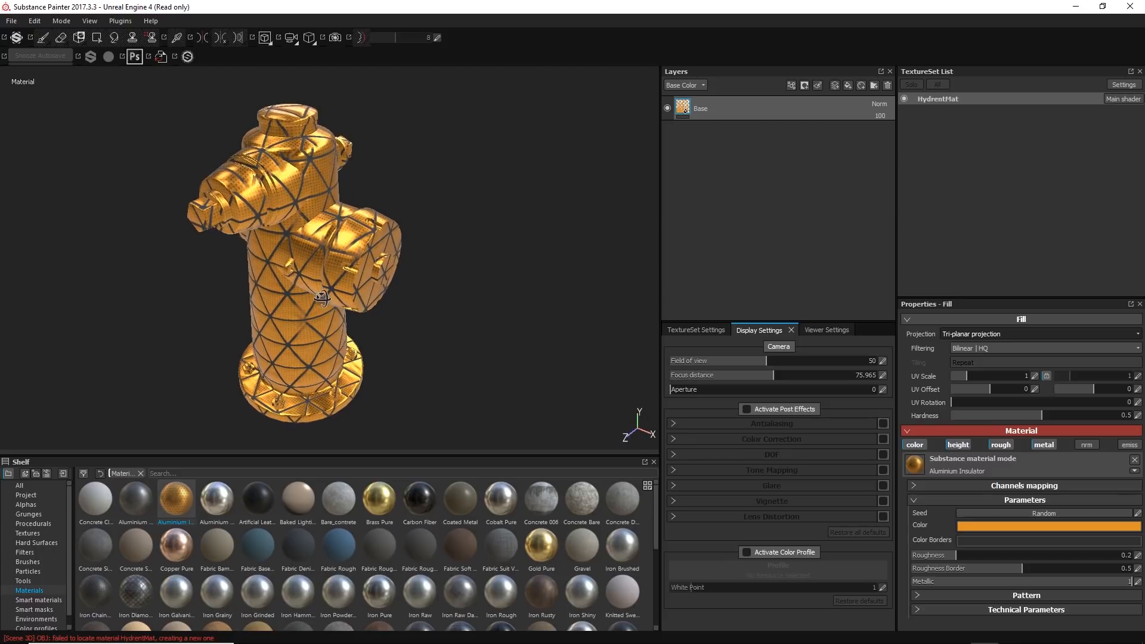
alt+drag(323, 298, 313, 285)
alt+middle_drag(313, 285, 356, 279)
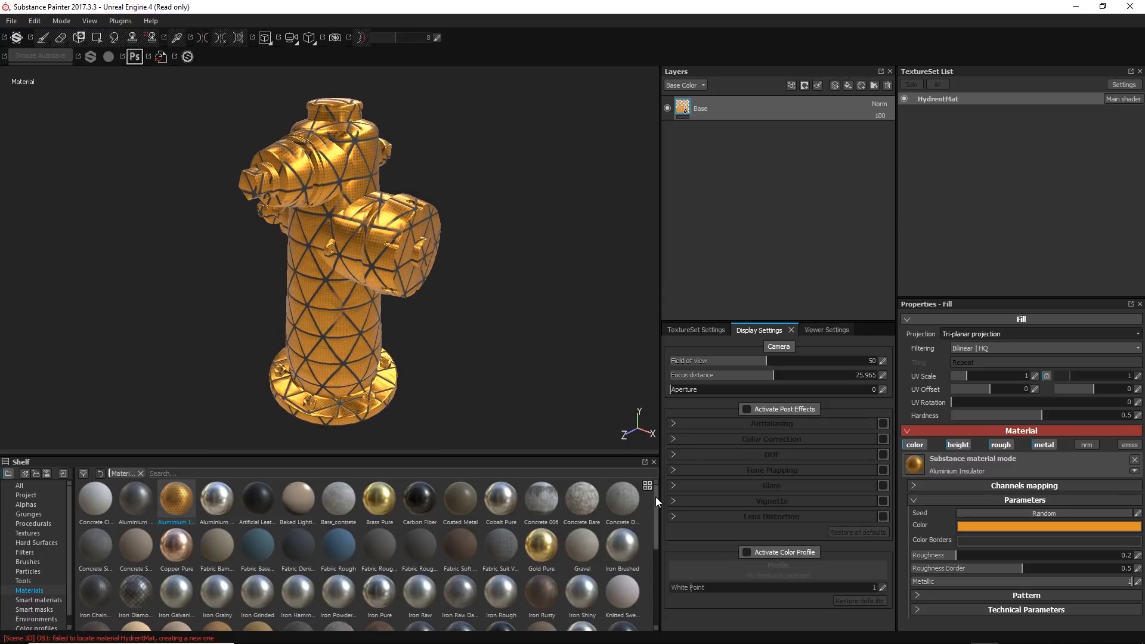
mouse_move(656, 496)
mouse_down()
mouse_move(656, 569)
mouse_move(658, 514)
mouse_up()
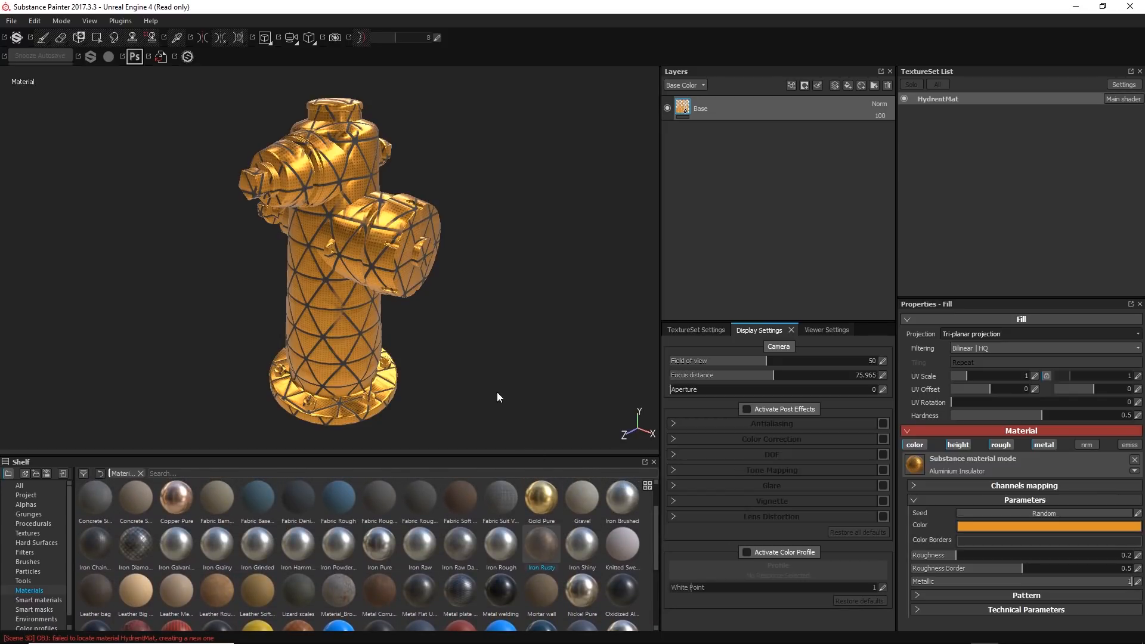
drag(664, 130, 700, 109)
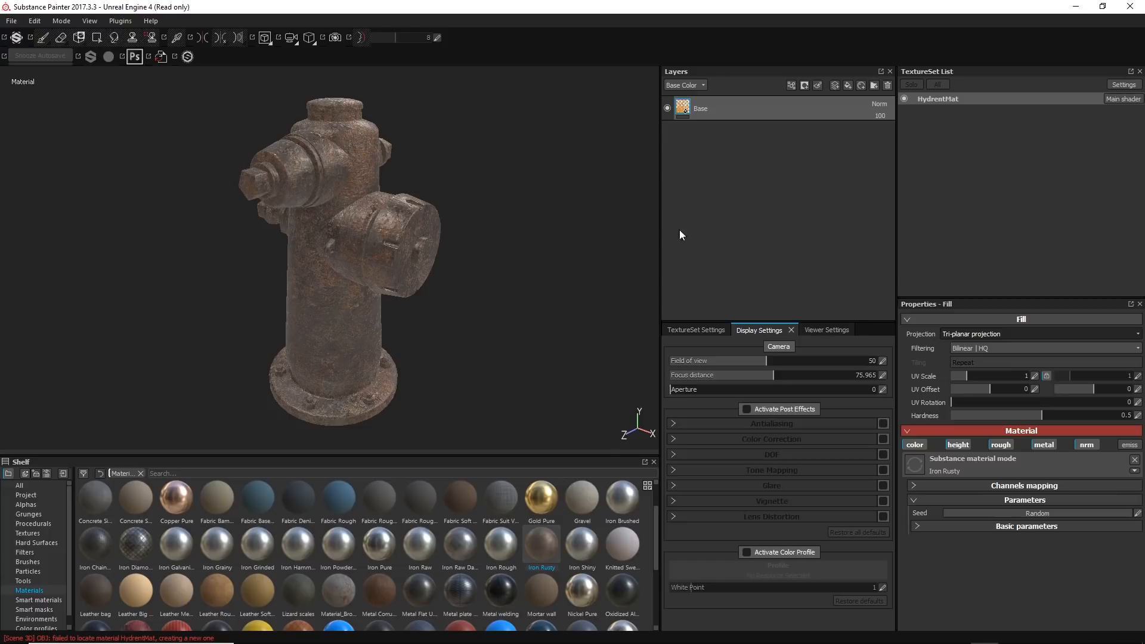
- Search the material library for "paint" and apply PeeledPaintMetal to the Base layer
click(386, 474)
text(paint)
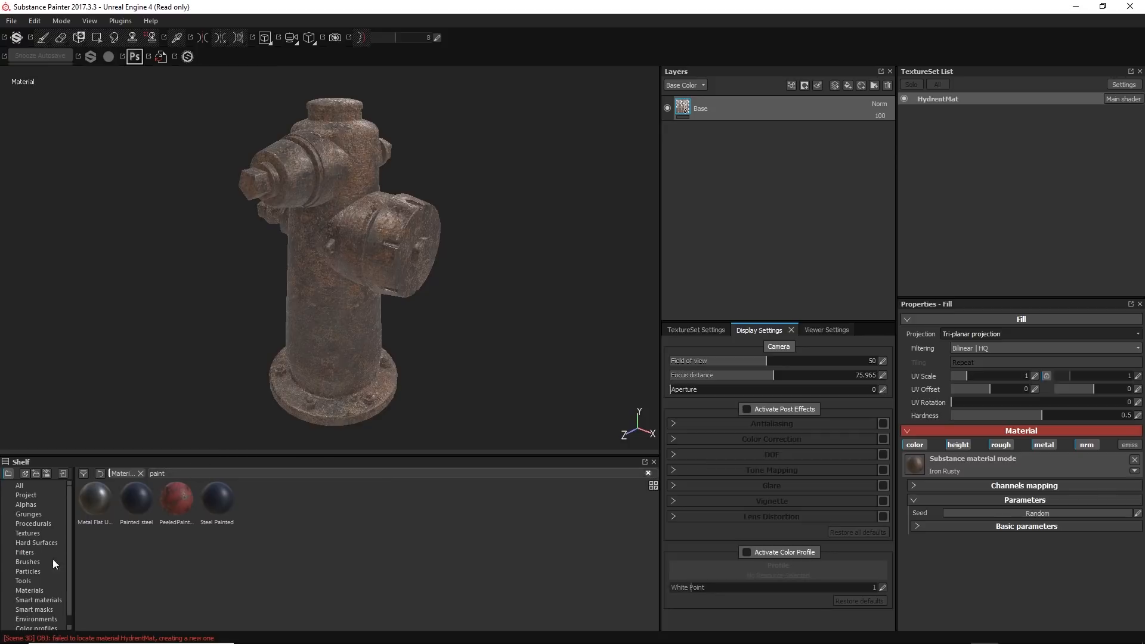
click(178, 496)
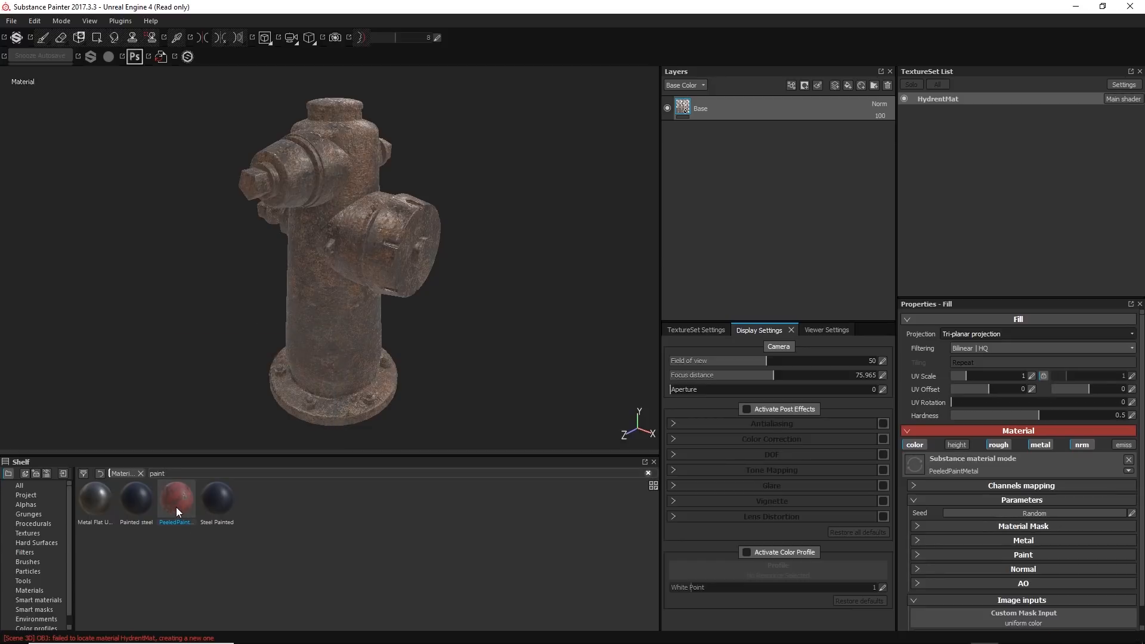
mouse_move(185, 503)
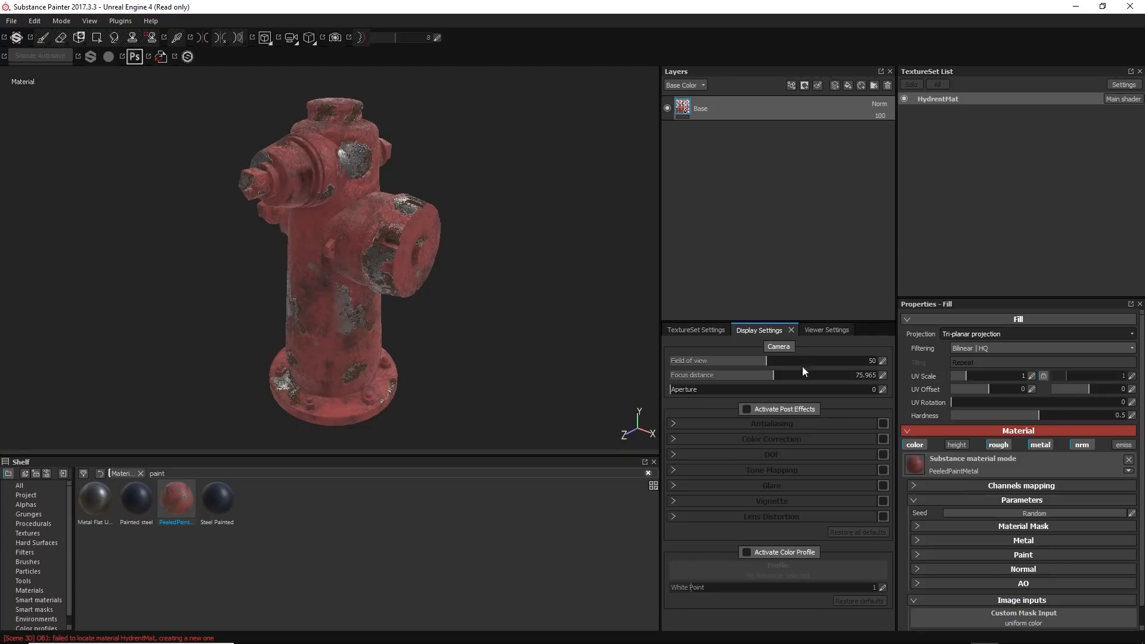
- Set the HydrentMat texture set's size to 1024
click(696, 330)
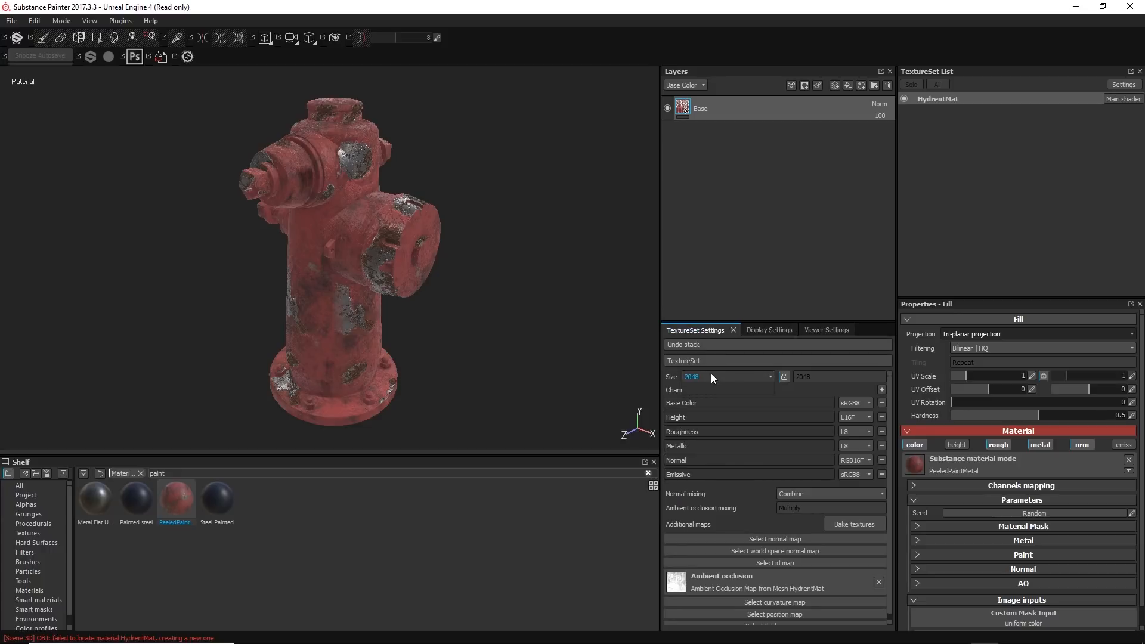
click(711, 375)
click(711, 411)
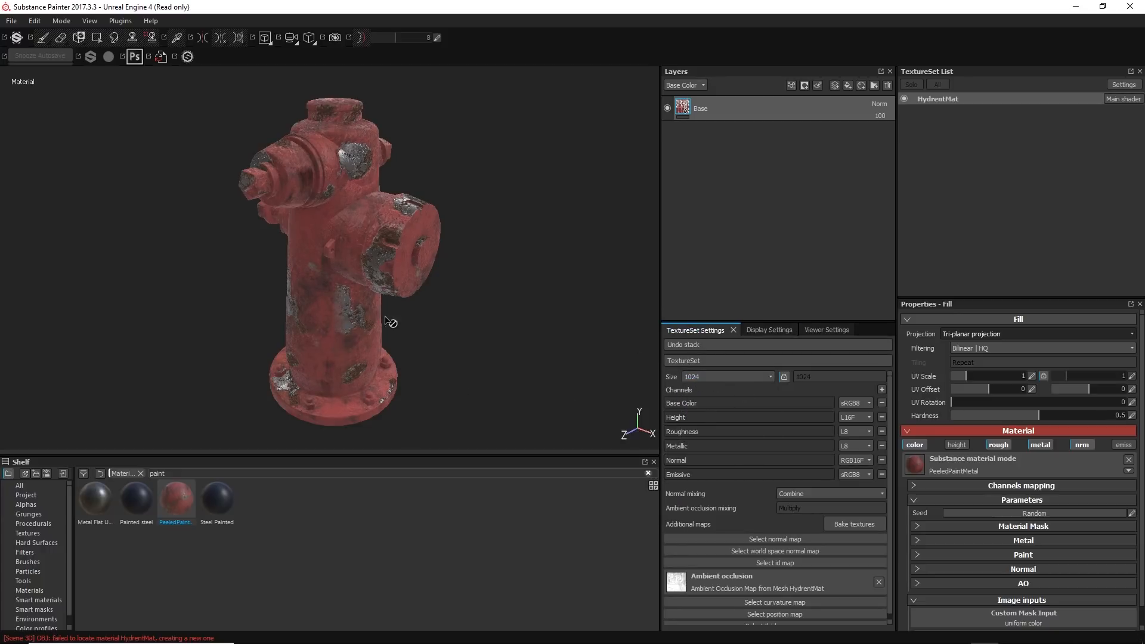
- Change the Base layer's Base_Paint_Color to a golden yellow in the material's Paint parameters
alt+right_drag(359, 328, 334, 330)
alt+middle_drag(334, 330, 378, 294)
alt+right_drag(378, 294, 382, 184)
alt+drag(390, 185, 383, 274)
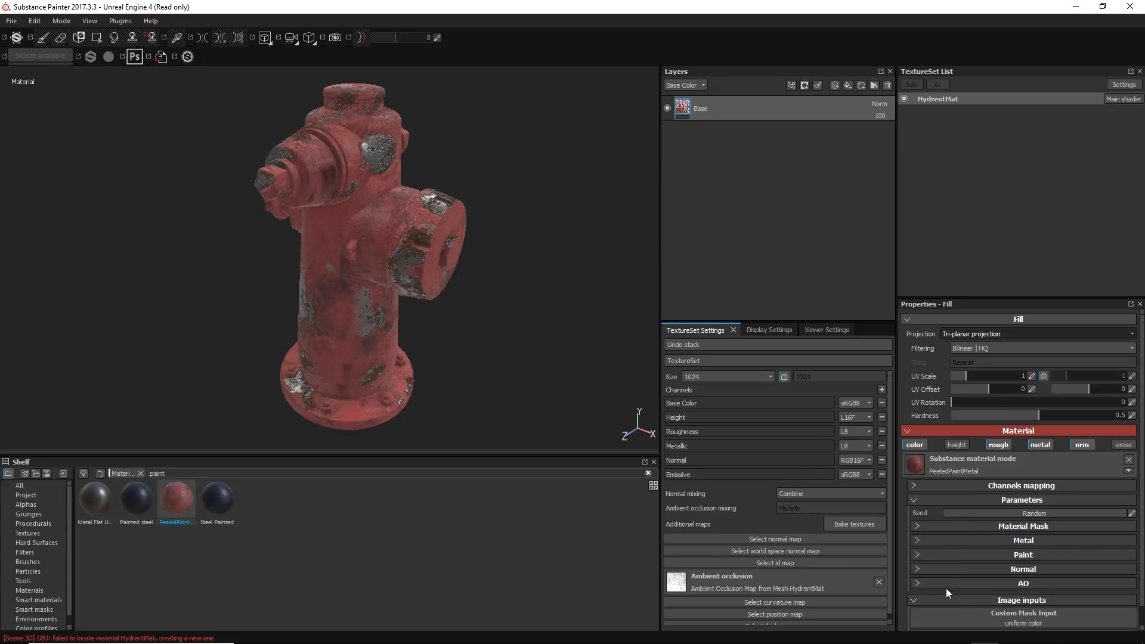
click(958, 528)
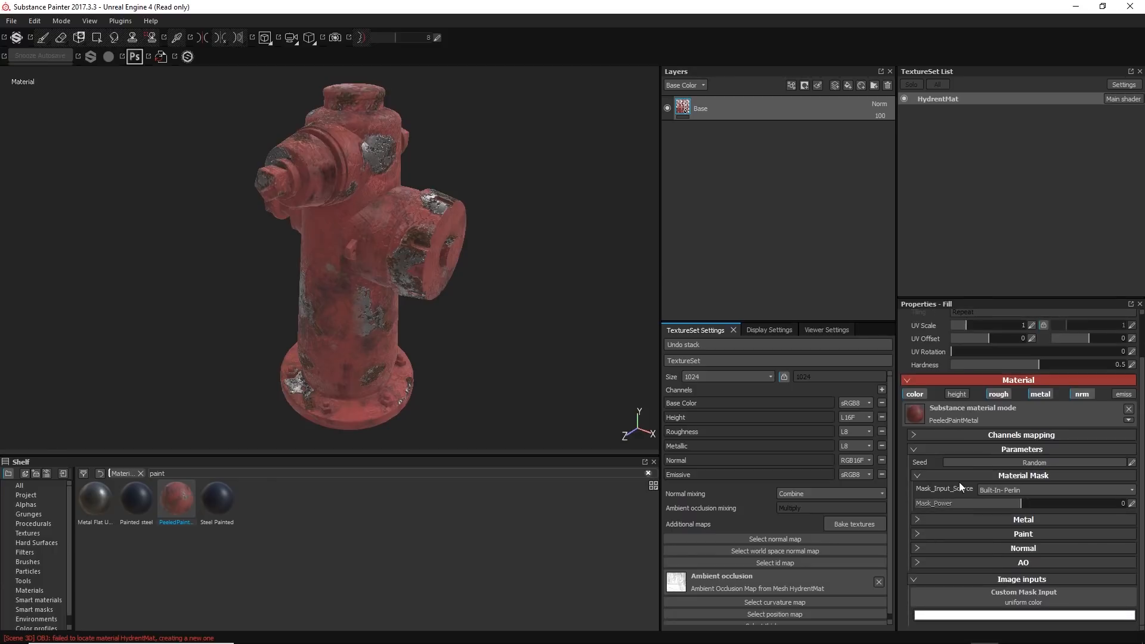
click(957, 477)
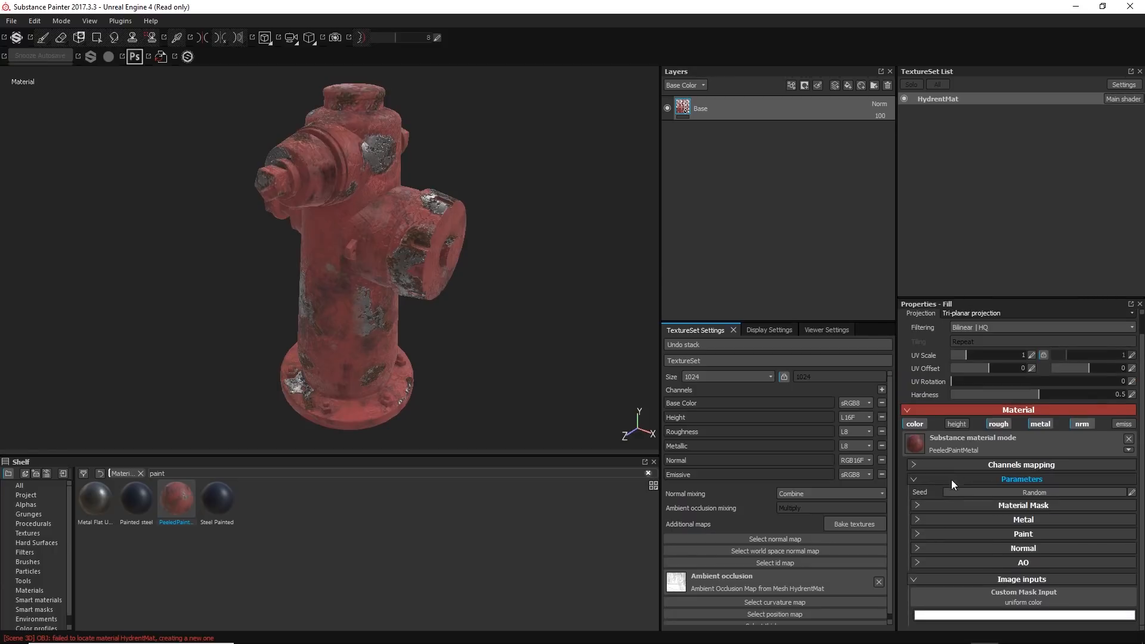
click(972, 534)
scroll(1015, 535, down, 1)
click(1012, 507)
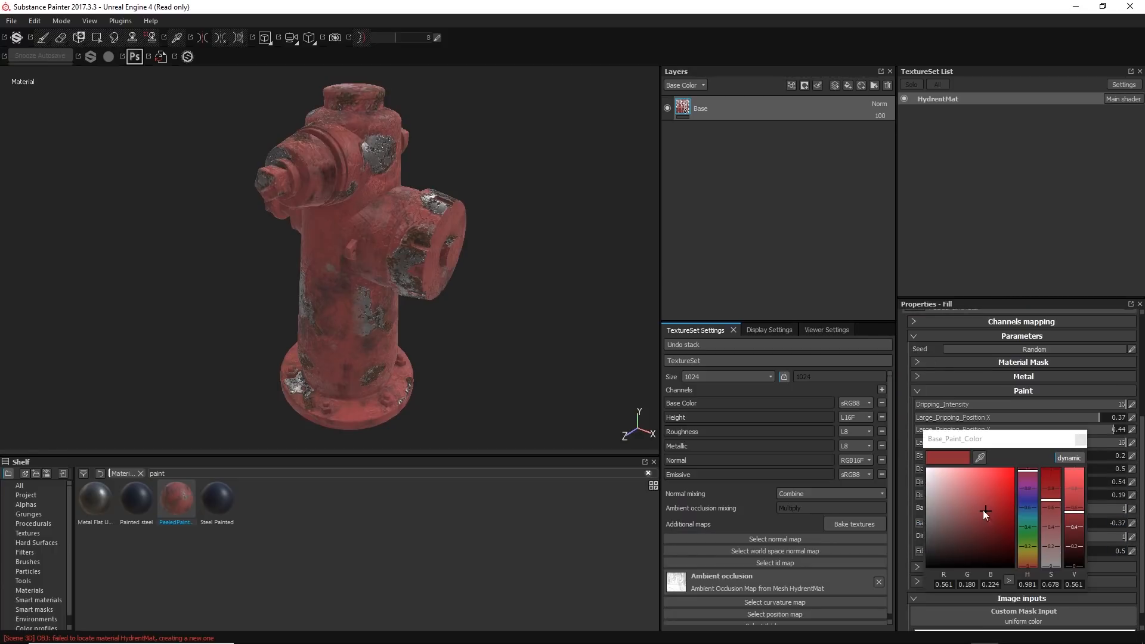
drag(1019, 551, 1031, 549)
drag(987, 511, 1007, 487)
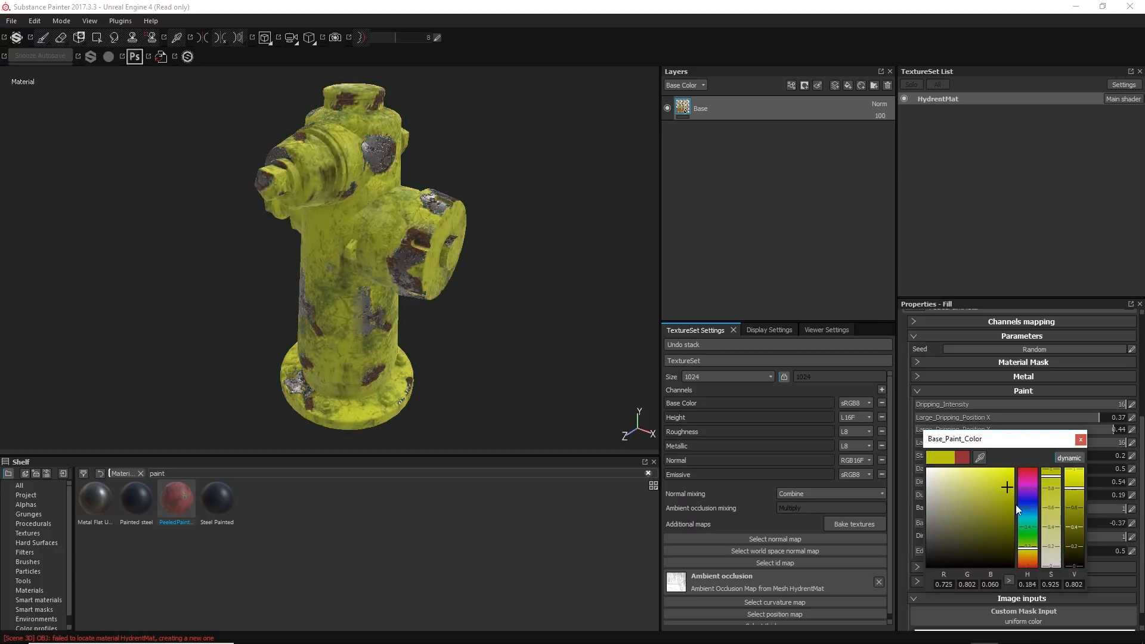
drag(1029, 549, 1030, 554)
click(1082, 437)
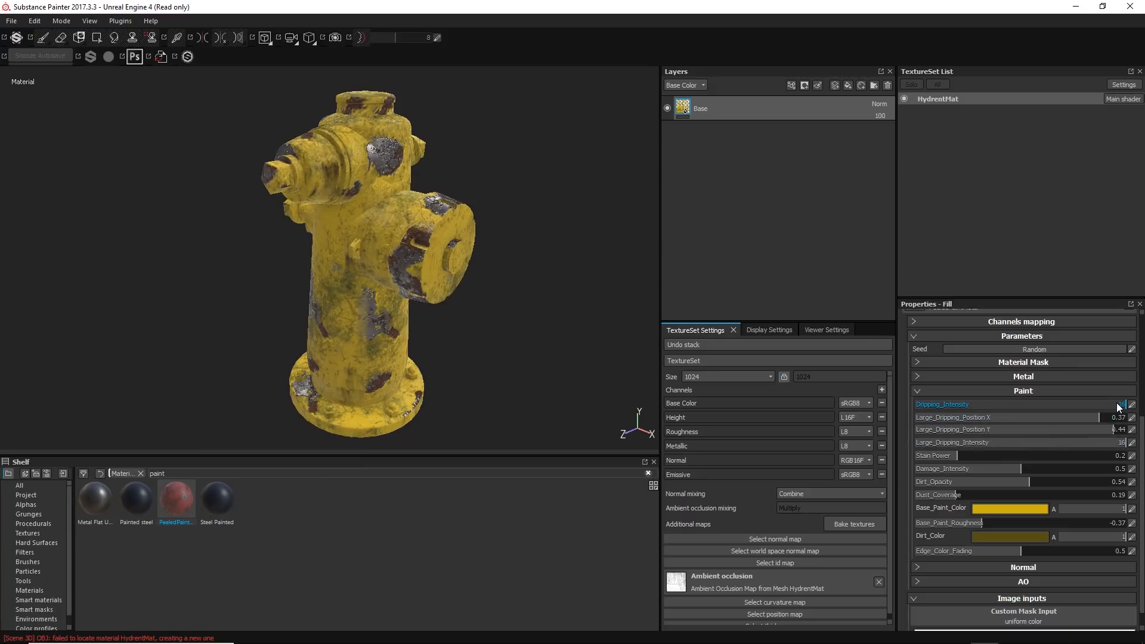
- Set the Paint parameters Dripping_Intensity to 10.2, Stain Power to 0.21 and Damage_Intensity to 0.37
click(1050, 406)
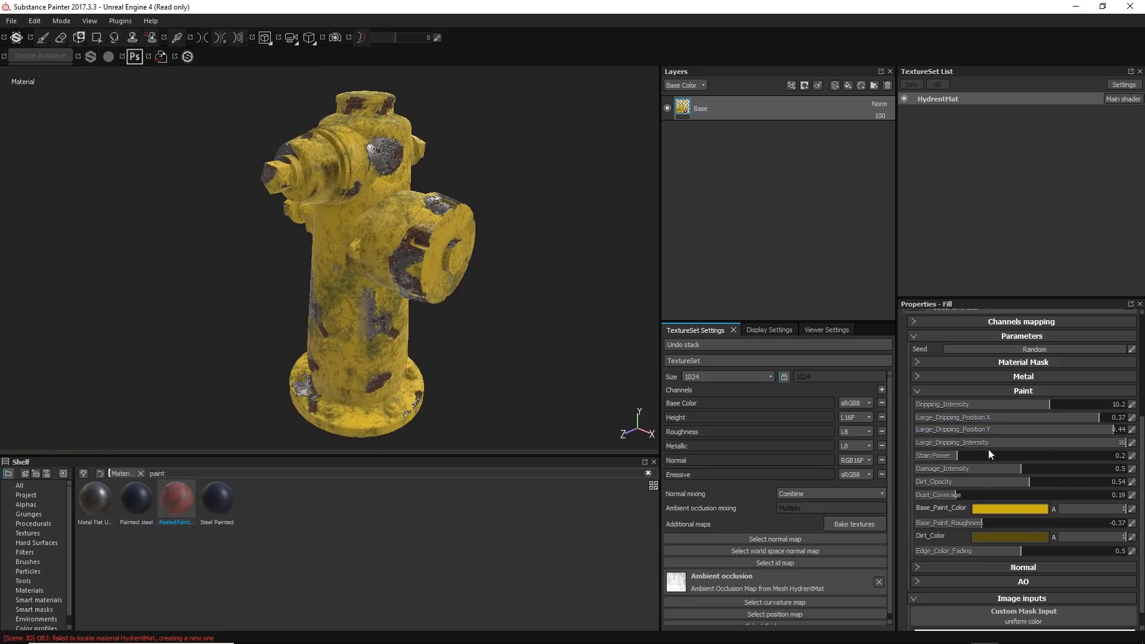
drag(1018, 452, 1039, 451)
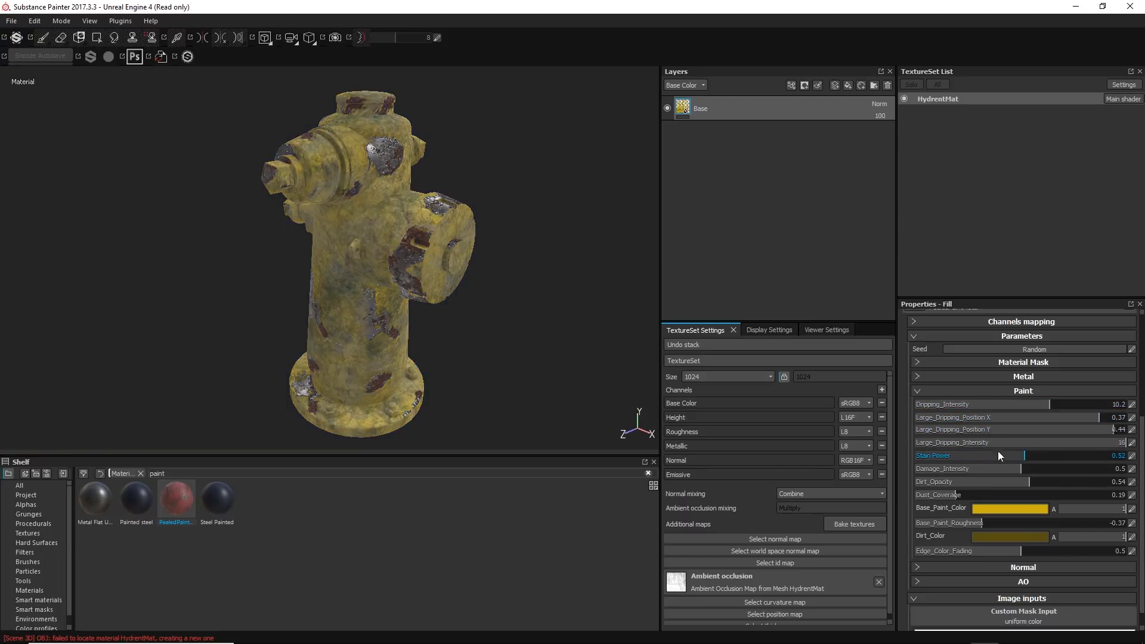
mouse_move(952, 455)
mouse_down()
mouse_move(1046, 467)
mouse_move(972, 469)
mouse_up()
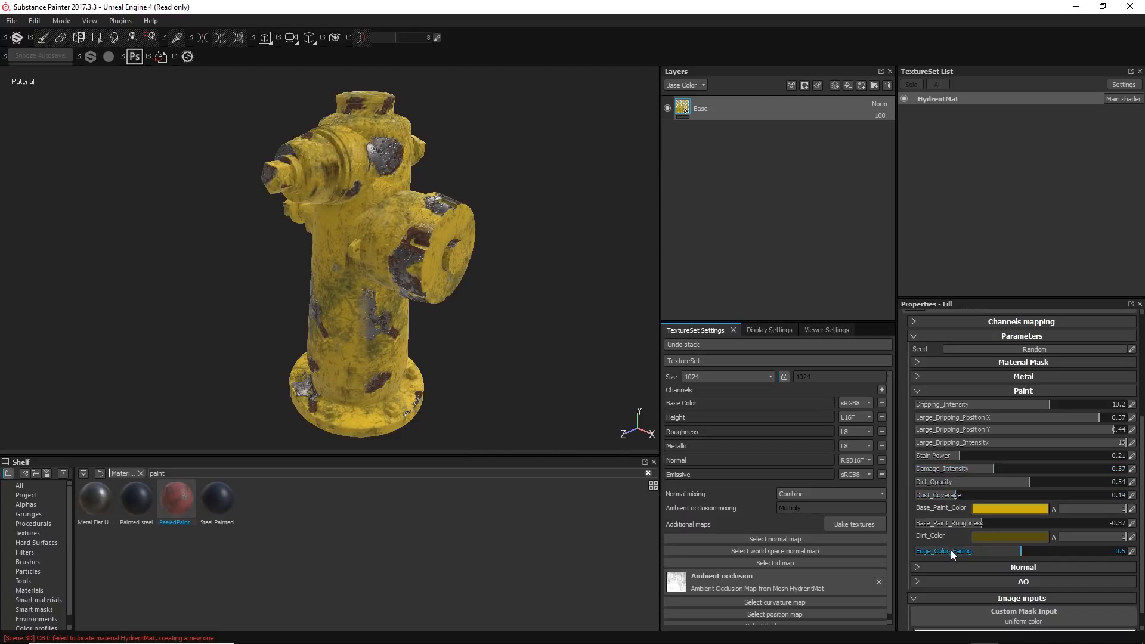
click(1007, 393)
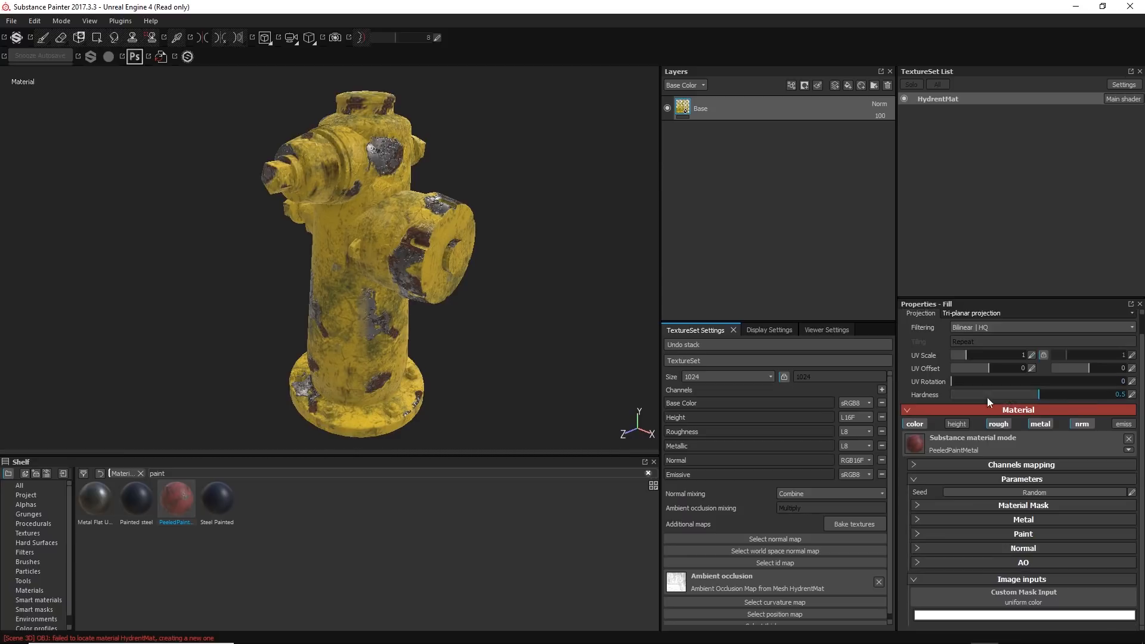
- Set Base_Metal_Roughness to -0.29 in the material's Metal parameters, keeping the base metal color
click(1000, 523)
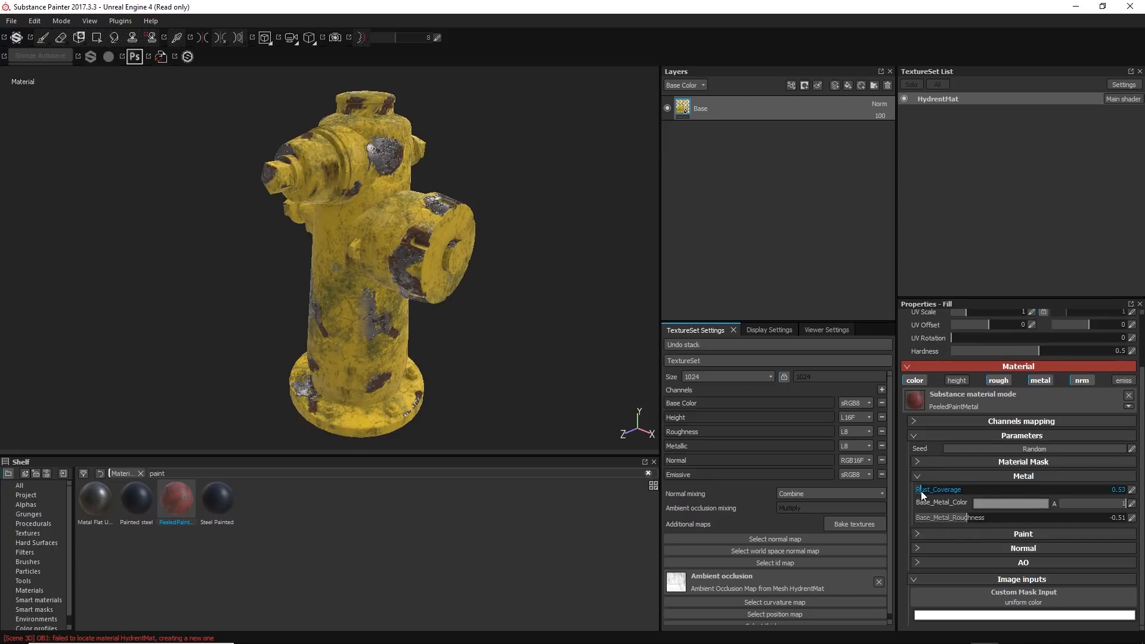
click(984, 502)
click(1058, 435)
drag(986, 514, 990, 514)
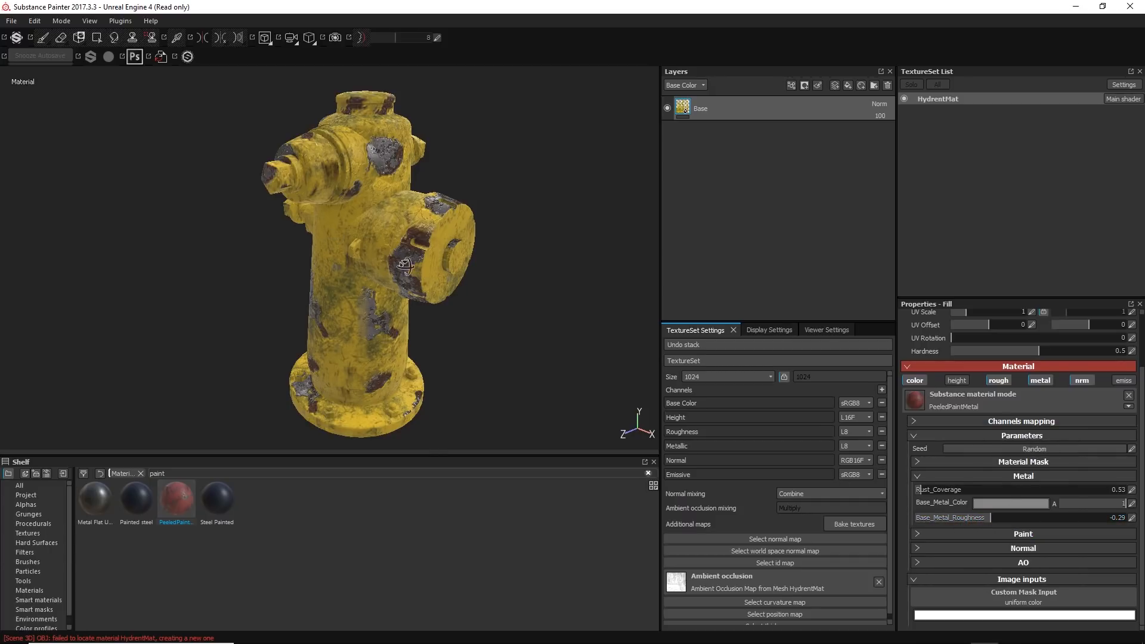
- Examine the peeled yellow paint over the whole hydrant and down at its bolted base flange
mouse_move(406, 267)
alt+mouse_down()
mouse_move(467, 136)
mouse_move(422, 95)
mouse_move(459, 246)
mouse_move(356, 257)
mouse_move(408, 255)
alt+mouse_up()
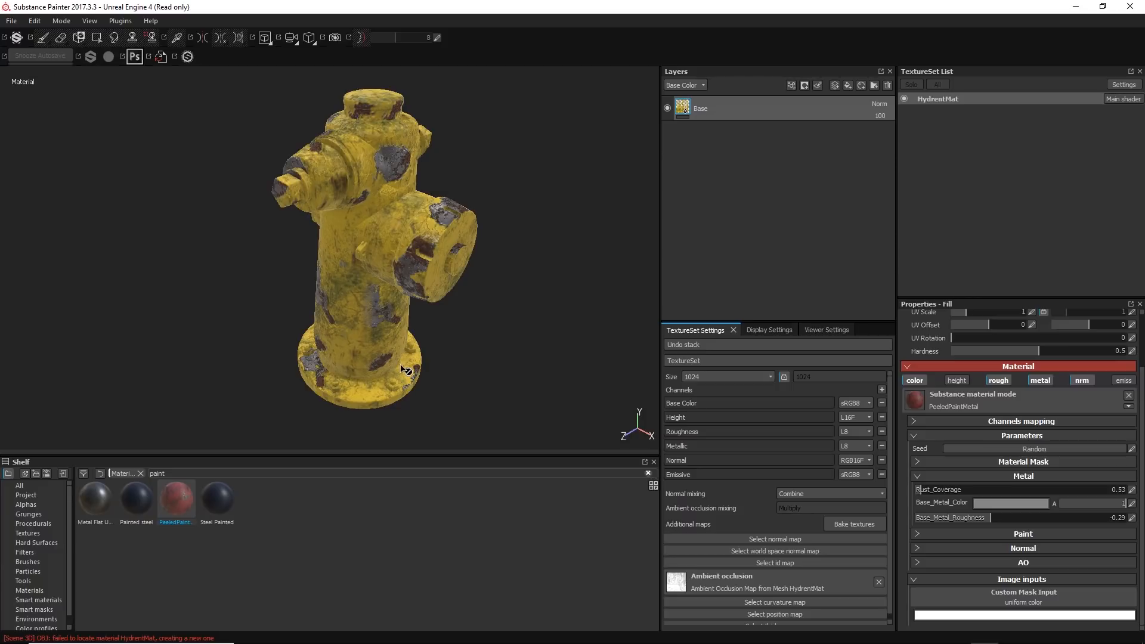
scroll(406, 370, up, 6)
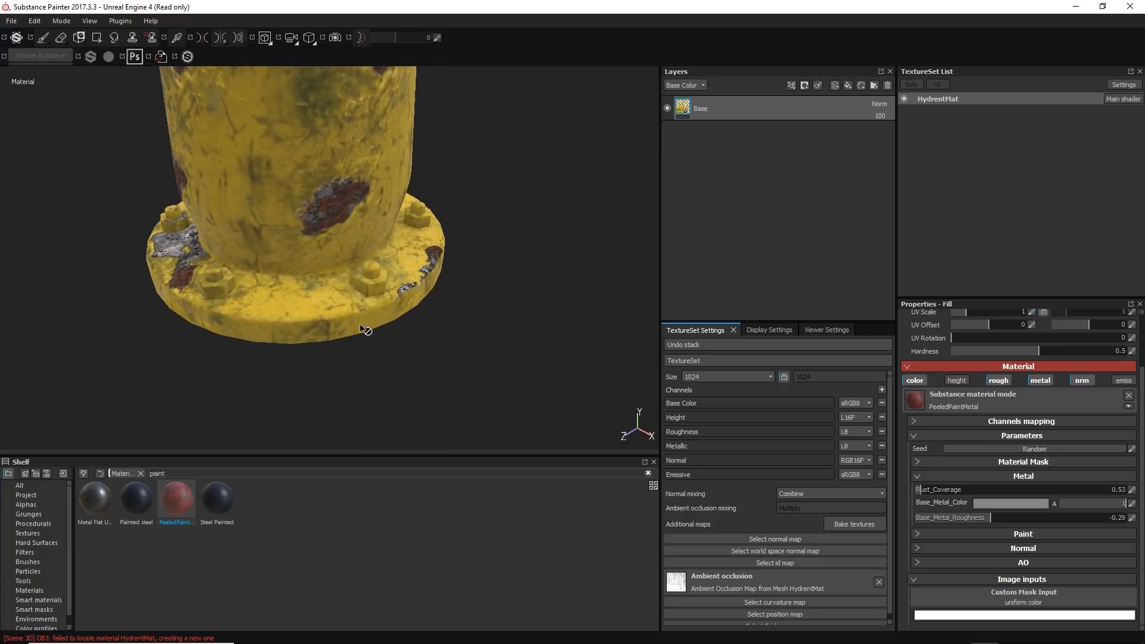
scroll(362, 324, down, 7)
alt+middle_drag(347, 152, 375, 240)
alt+drag(375, 240, 377, 239)
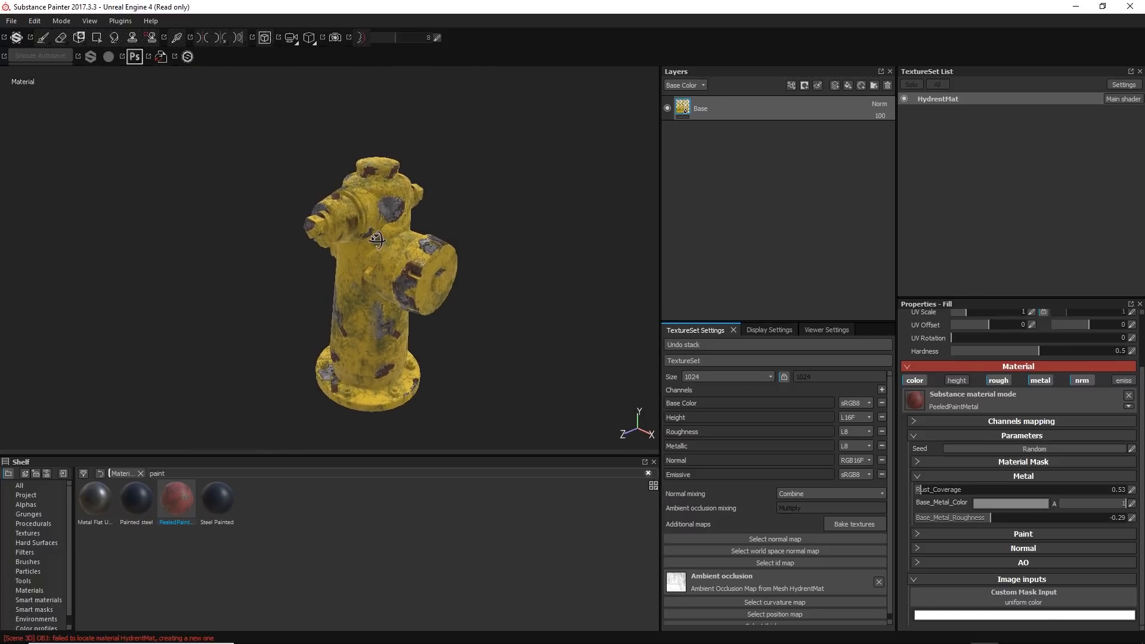
alt+middle_drag(377, 239, 366, 201)
alt+right_drag(367, 201, 376, 379)
alt+middle_drag(375, 378, 334, 176)
alt+right_drag(334, 176, 340, 363)
alt+drag(340, 364, 452, 285)
alt+middle_drag(452, 284, 402, 219)
alt+right_drag(401, 220, 449, 263)
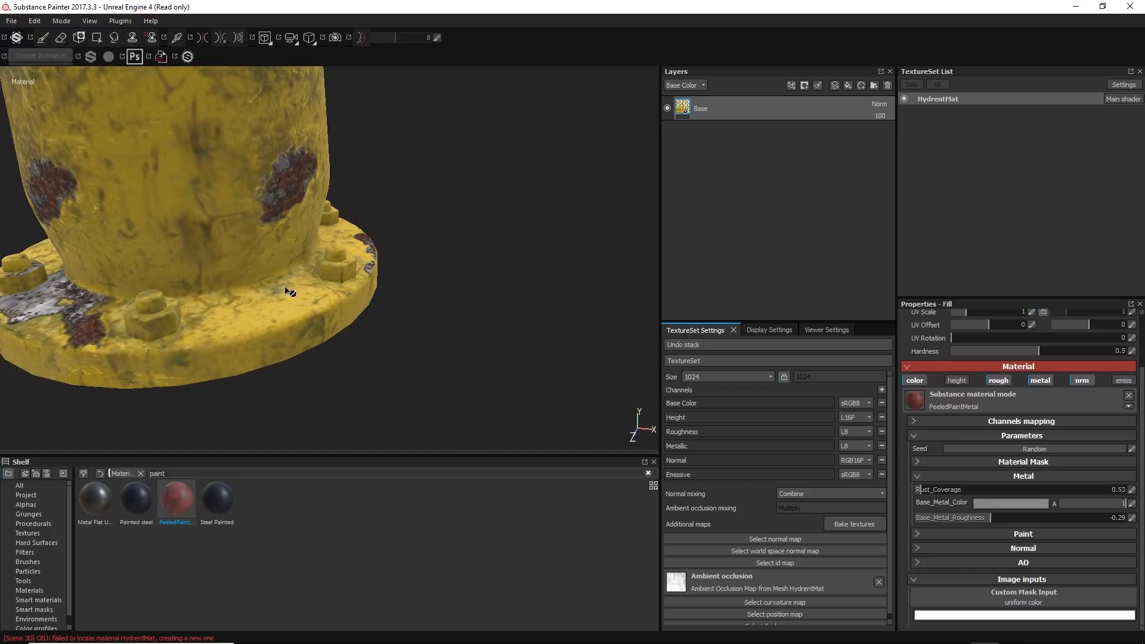
- Inspect the flange bolts and lower body up close from several angles for paint wear
alt+drag(307, 279, 296, 175)
alt+drag(307, 213, 314, 267)
alt+right_drag(309, 265, 251, 181)
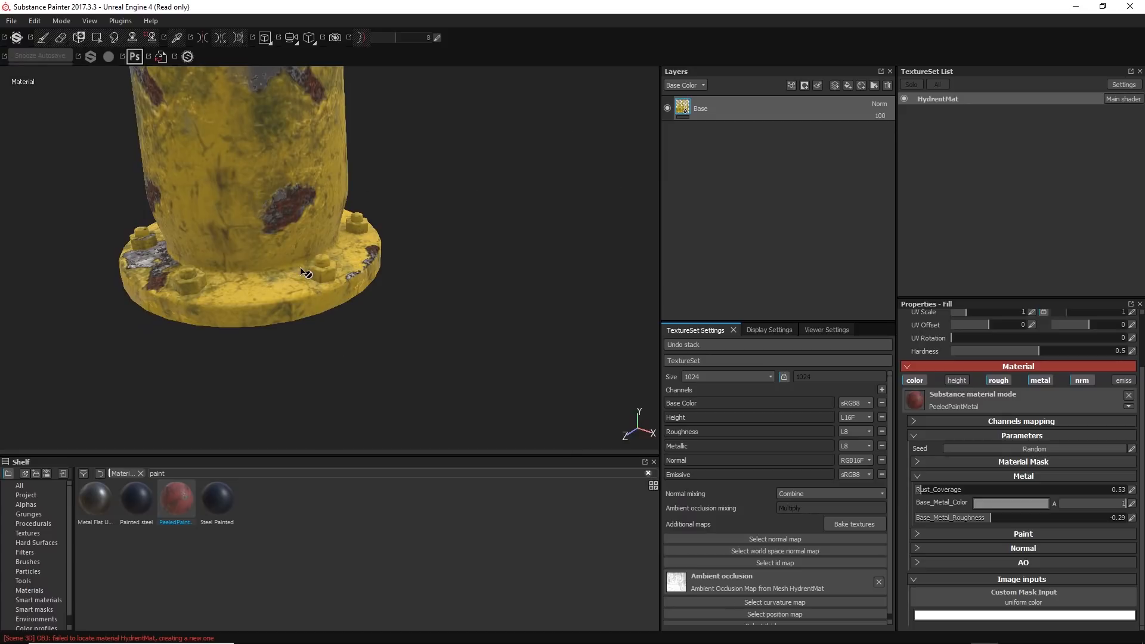
alt+middle_drag(292, 260, 379, 274)
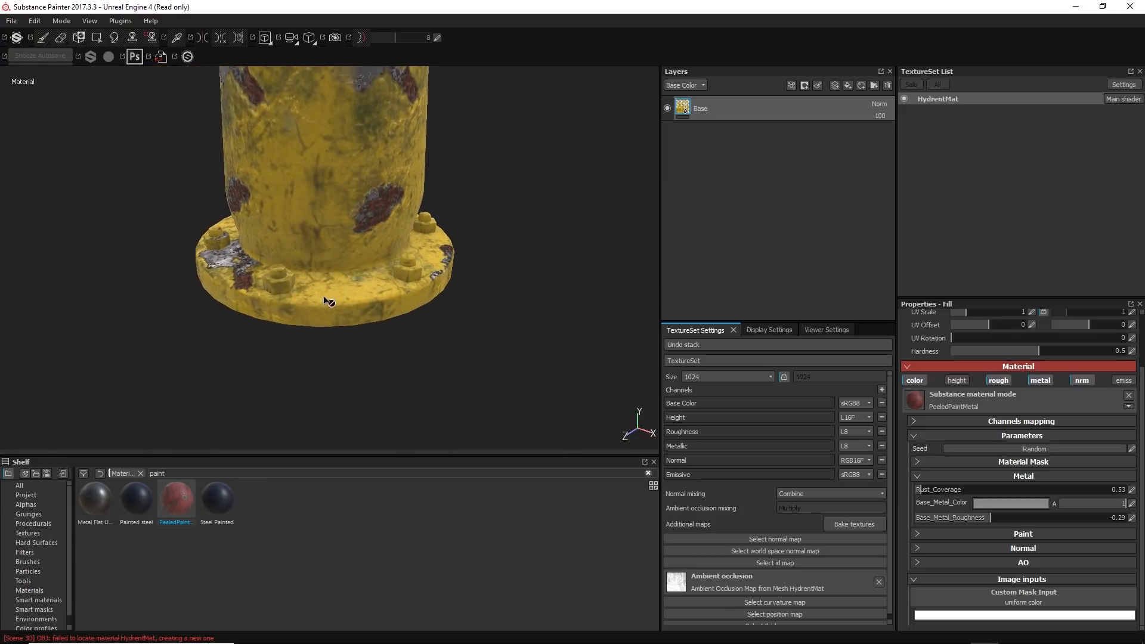
alt+right_drag(430, 249, 412, 343)
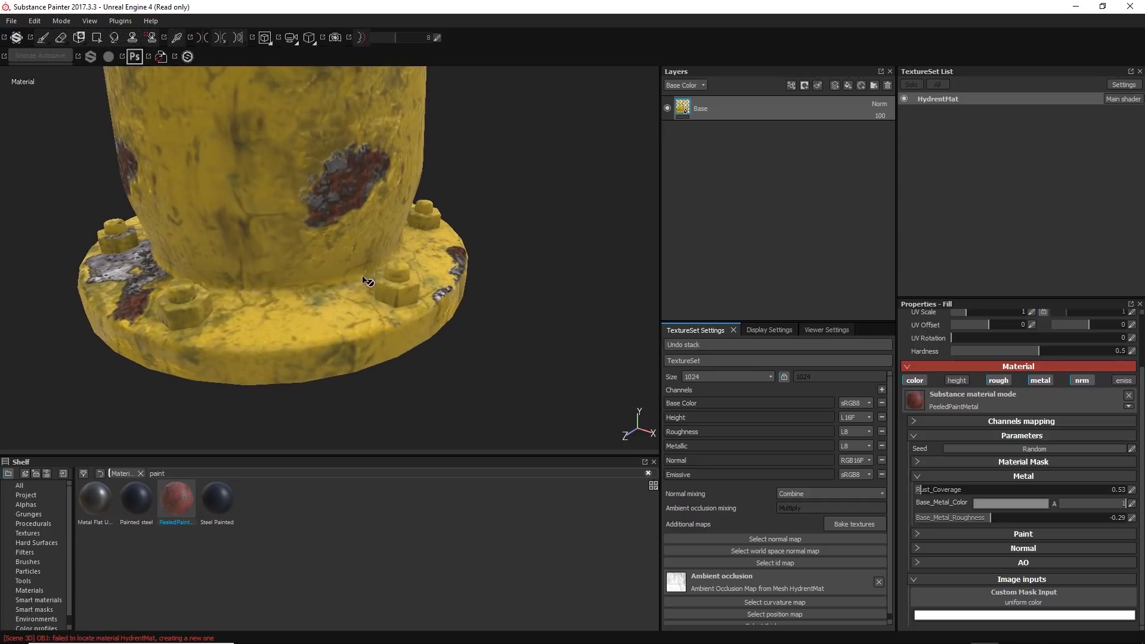
alt+drag(352, 283, 405, 265)
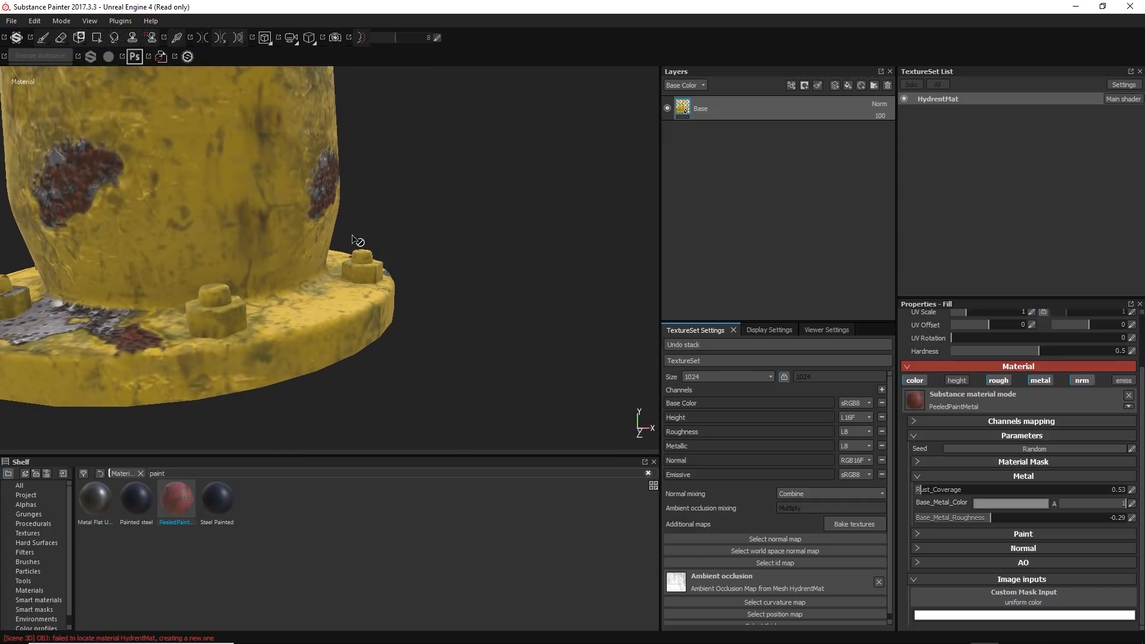
alt+right_drag(374, 247, 346, 298)
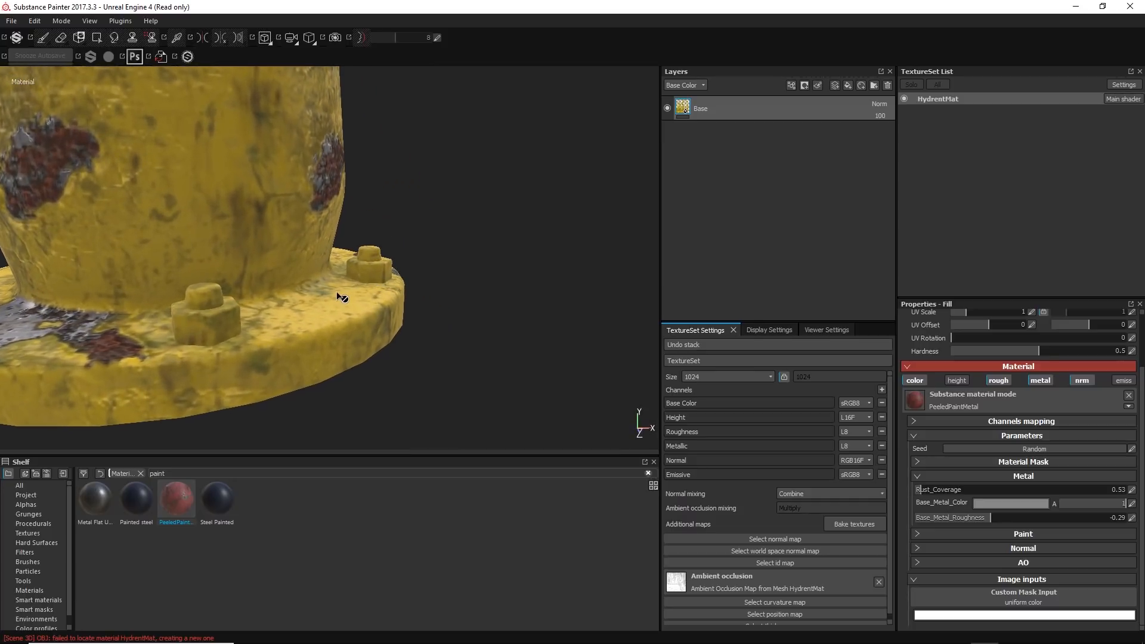
- Add a white mask to the Base layer and look closely at the masked paint around the base bolts
right_click(684, 106)
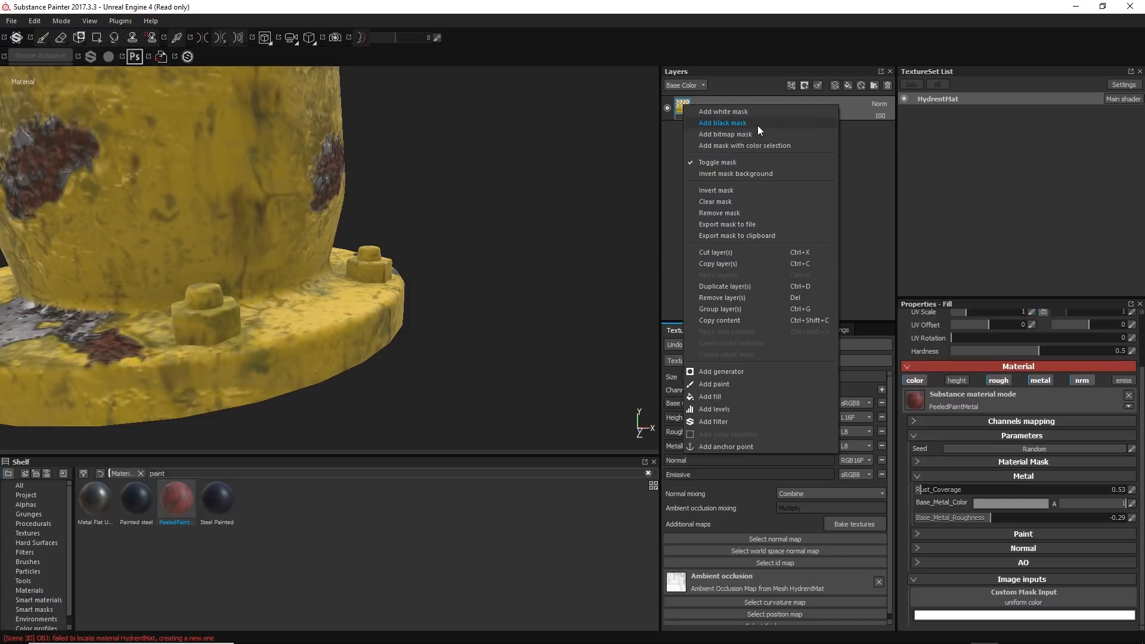
click(736, 111)
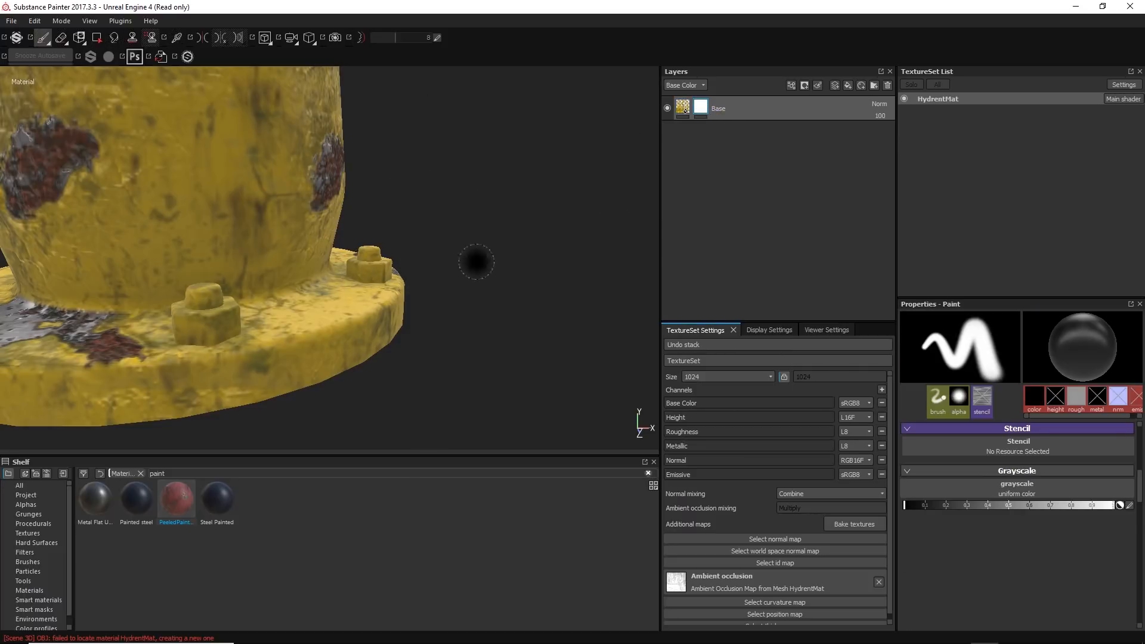
alt+right_drag(383, 261, 386, 360)
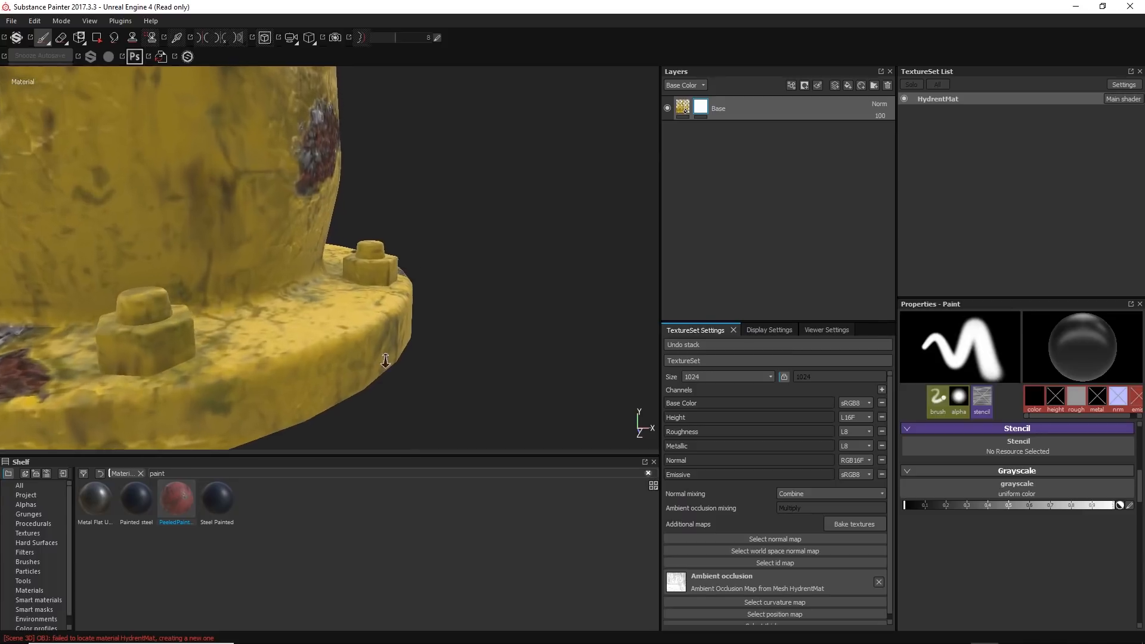
mouse_move(386, 360)
alt+mouse_down()
mouse_move(360, 304)
mouse_move(341, 200)
alt+mouse_up()
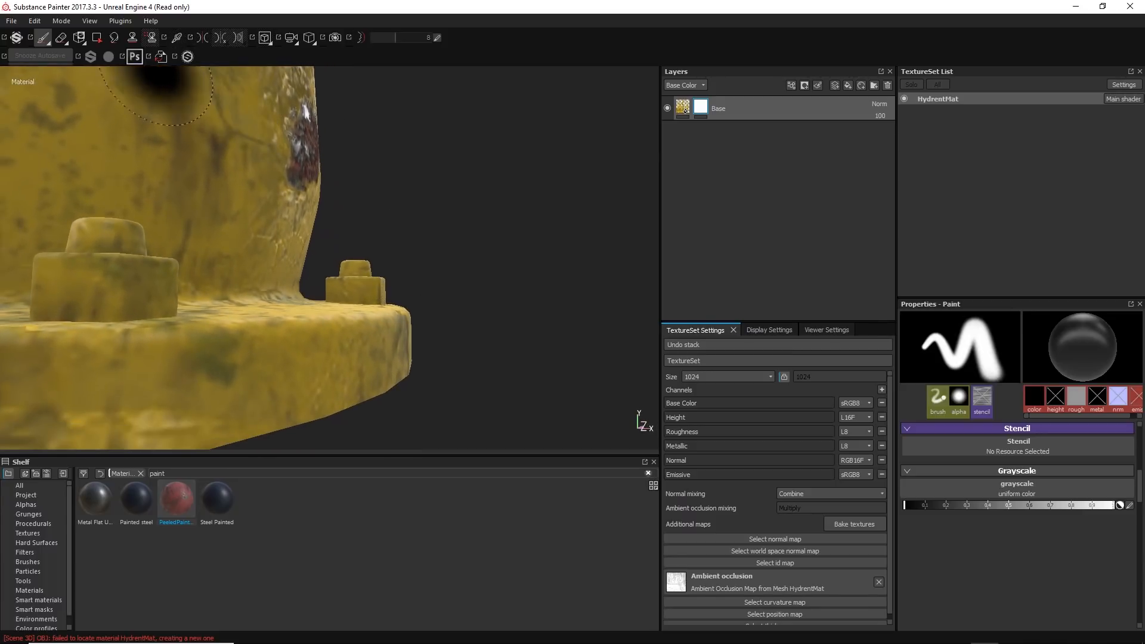
mouse_move(352, 253)
alt+mouse_down()
mouse_move(374, 383)
mouse_move(405, 316)
alt+mouse_up()
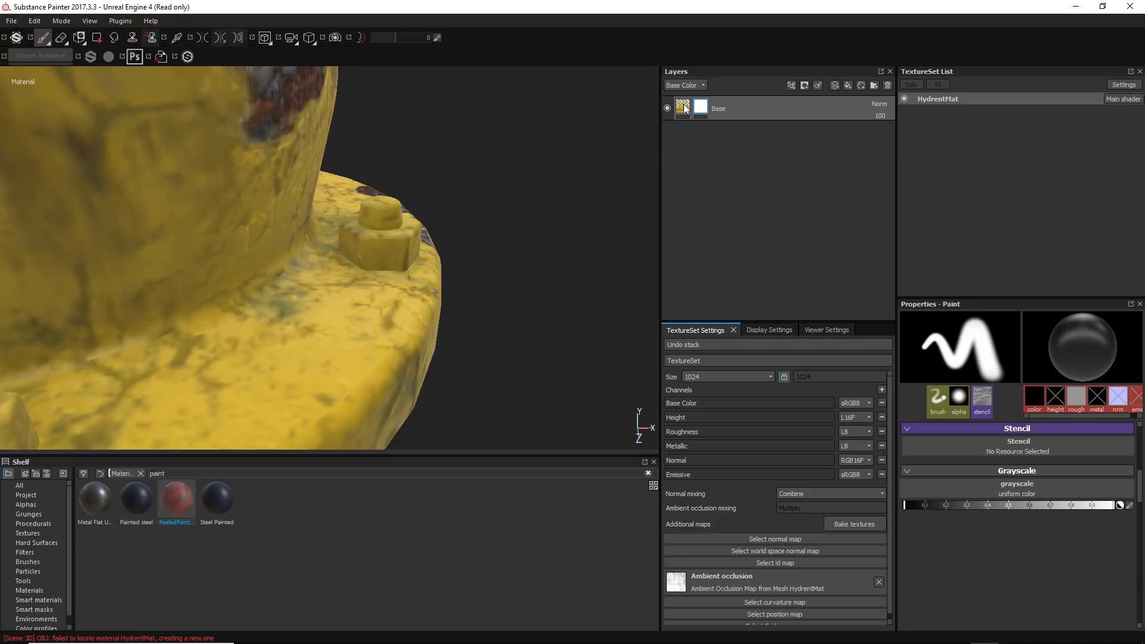
- Compare the Base layer's fill and mask, then switch the mask brush's grayscale to white and back to black
click(685, 107)
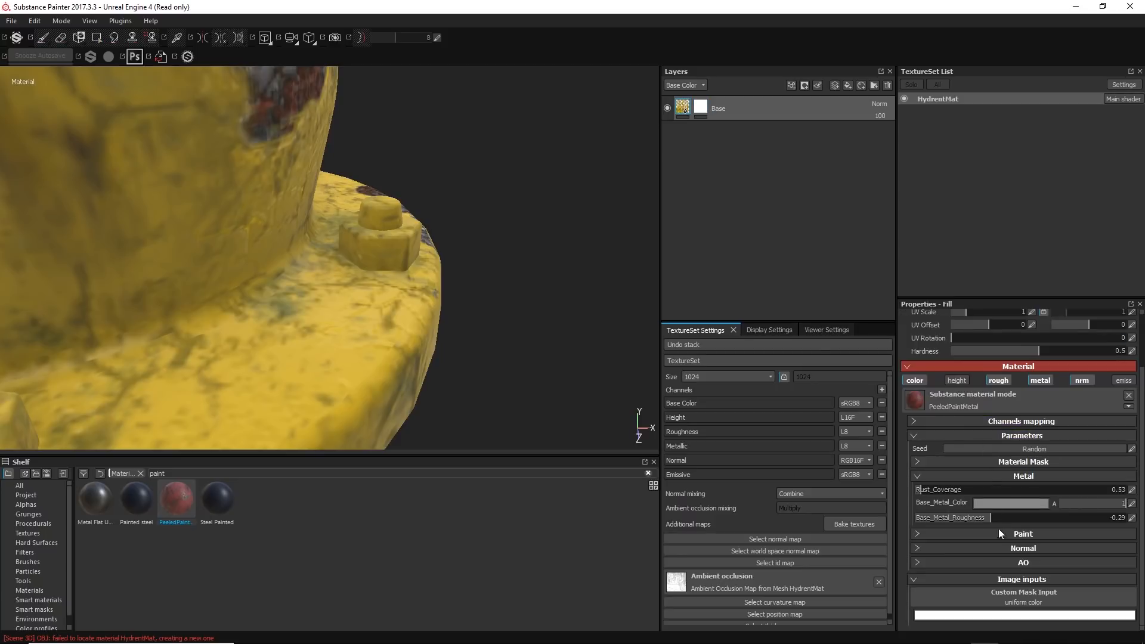
click(702, 109)
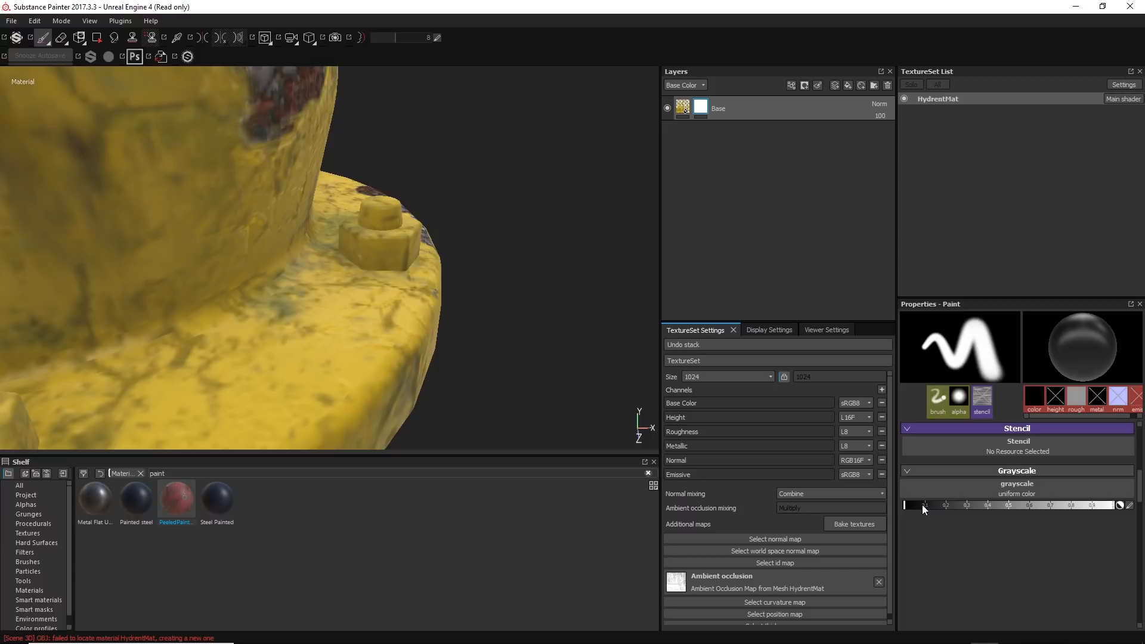
click(1120, 506)
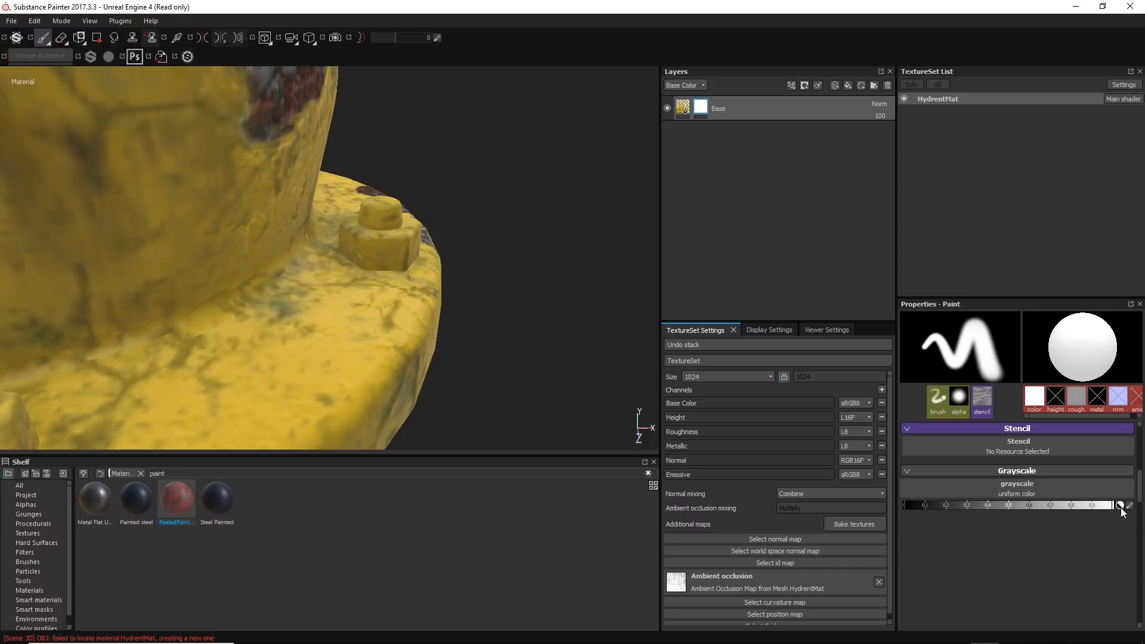
drag(1113, 505, 944, 505)
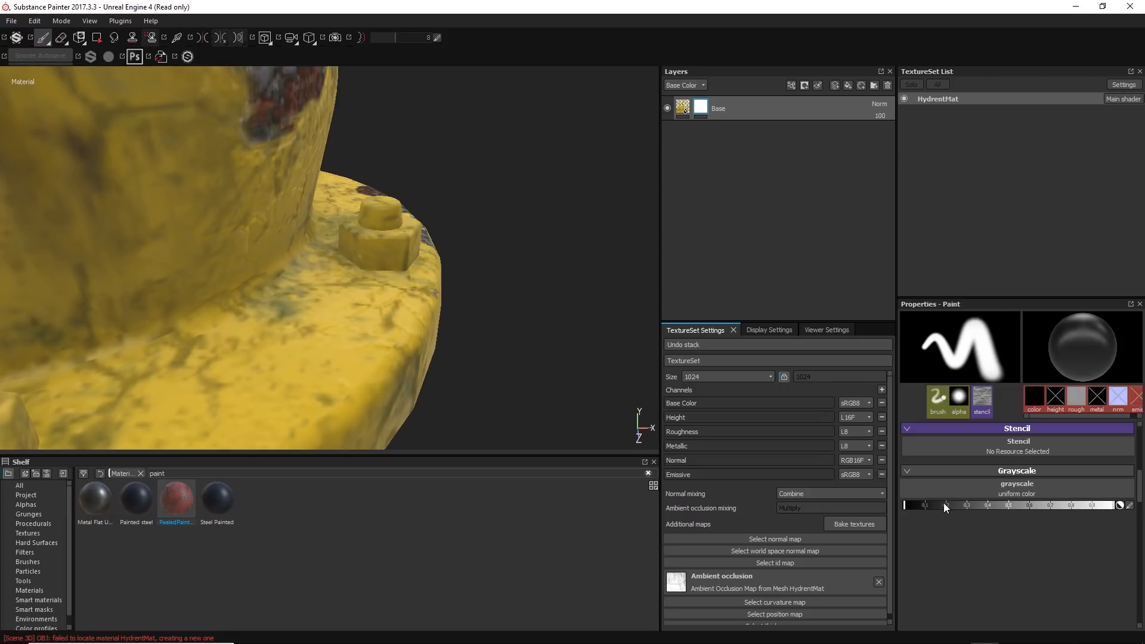
- Switch the mask brush's grayscale between black and white and set it to 0.5
click(1121, 506)
click(1121, 505)
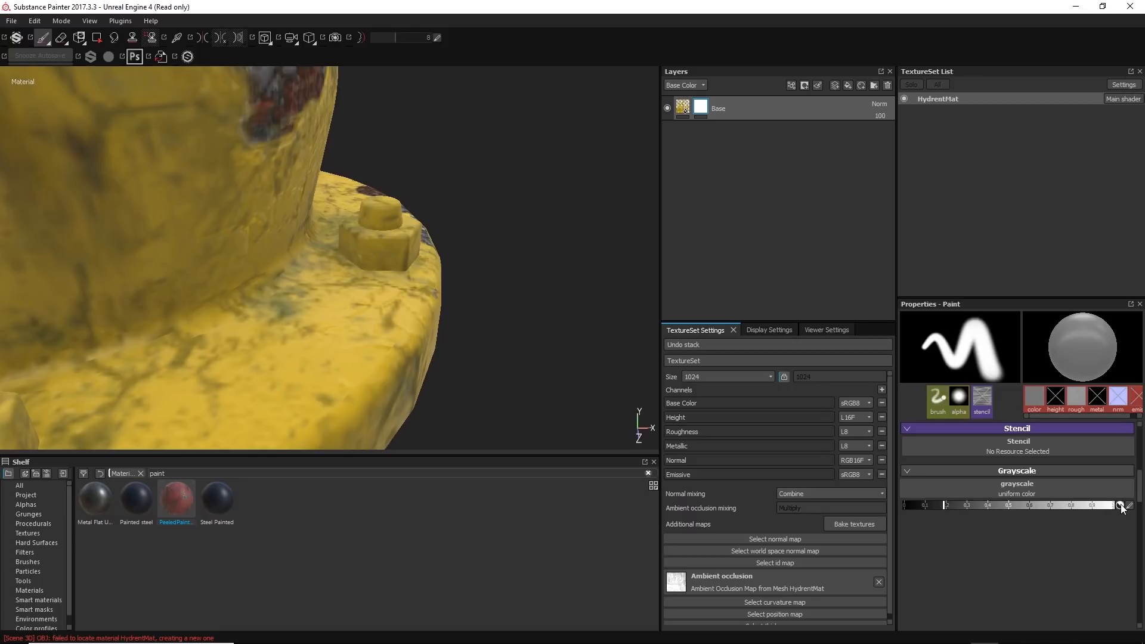
click(1121, 505)
drag(992, 504, 810, 522)
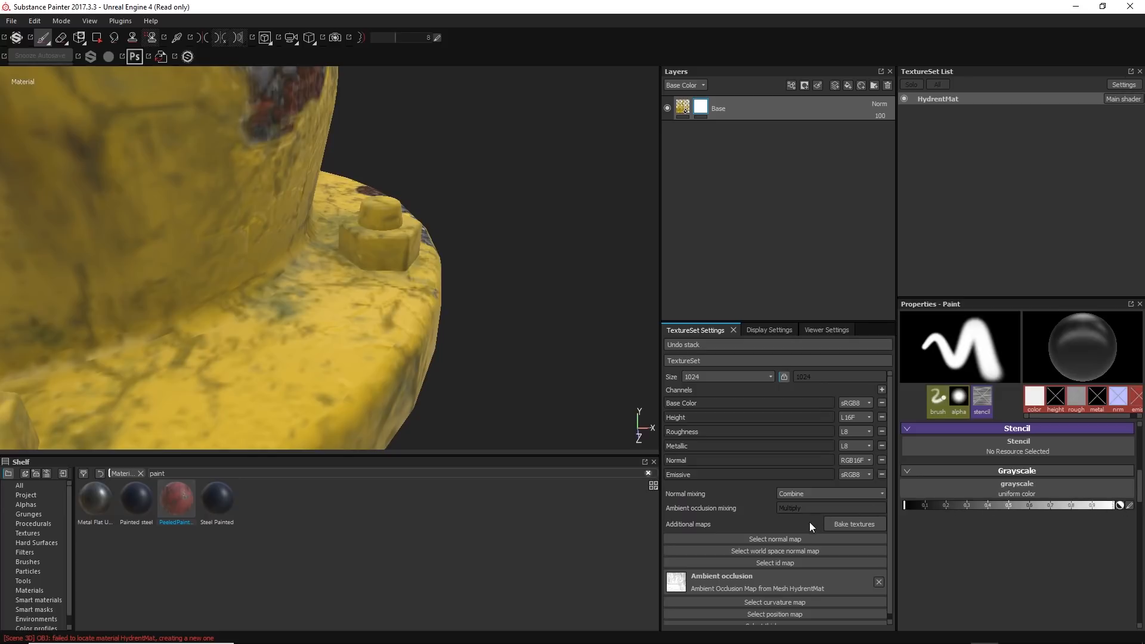
click(1121, 506)
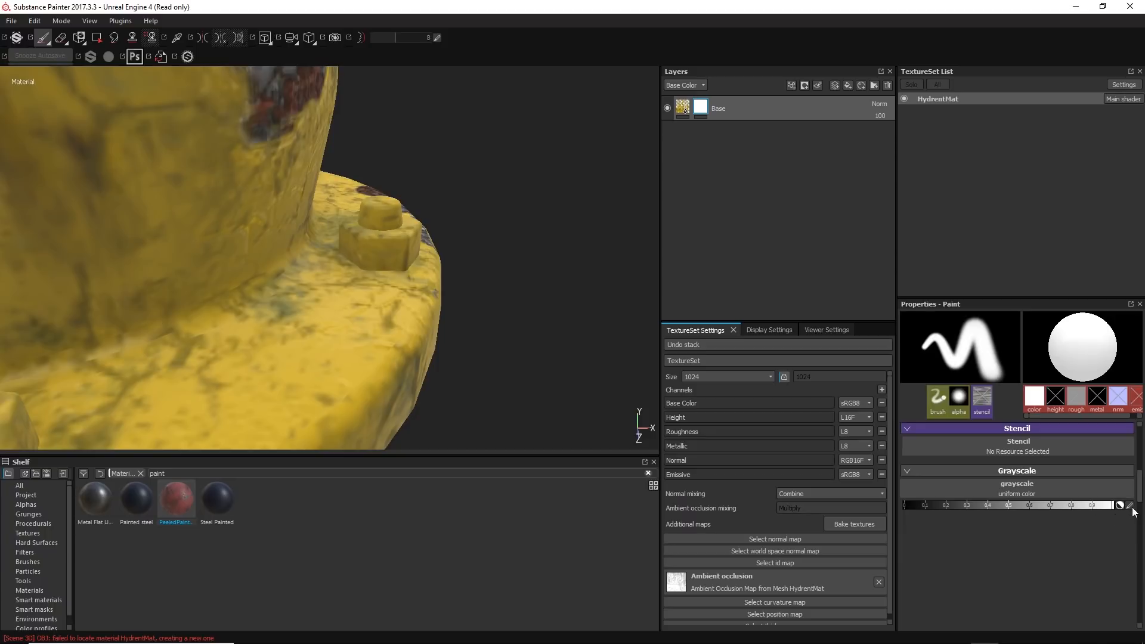
click(1129, 506)
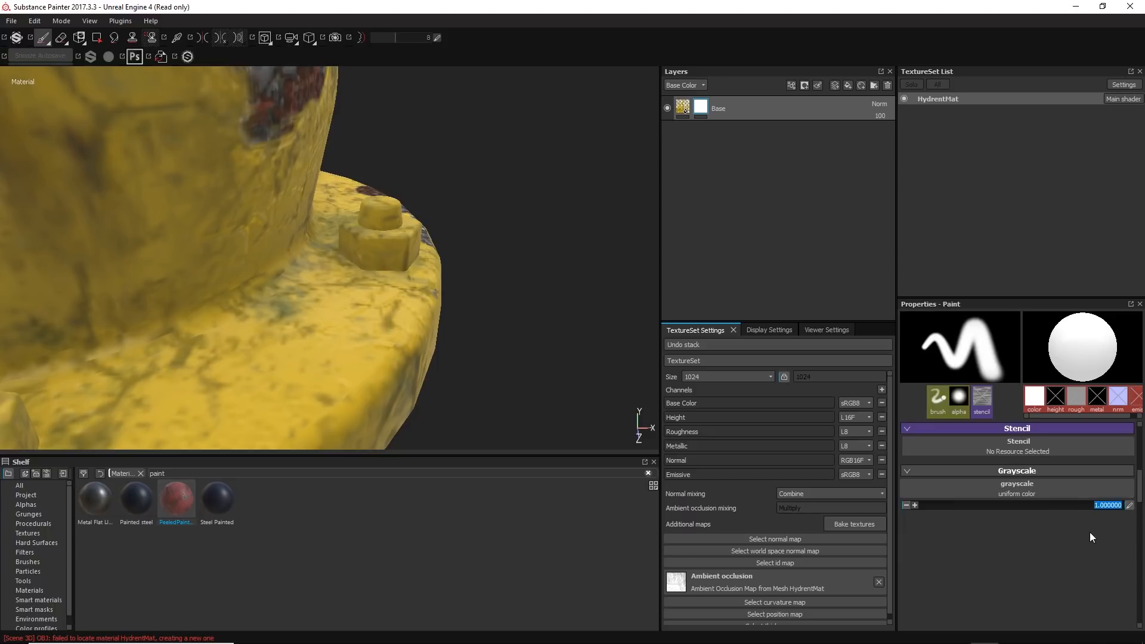
text(0.5)
key(Return)
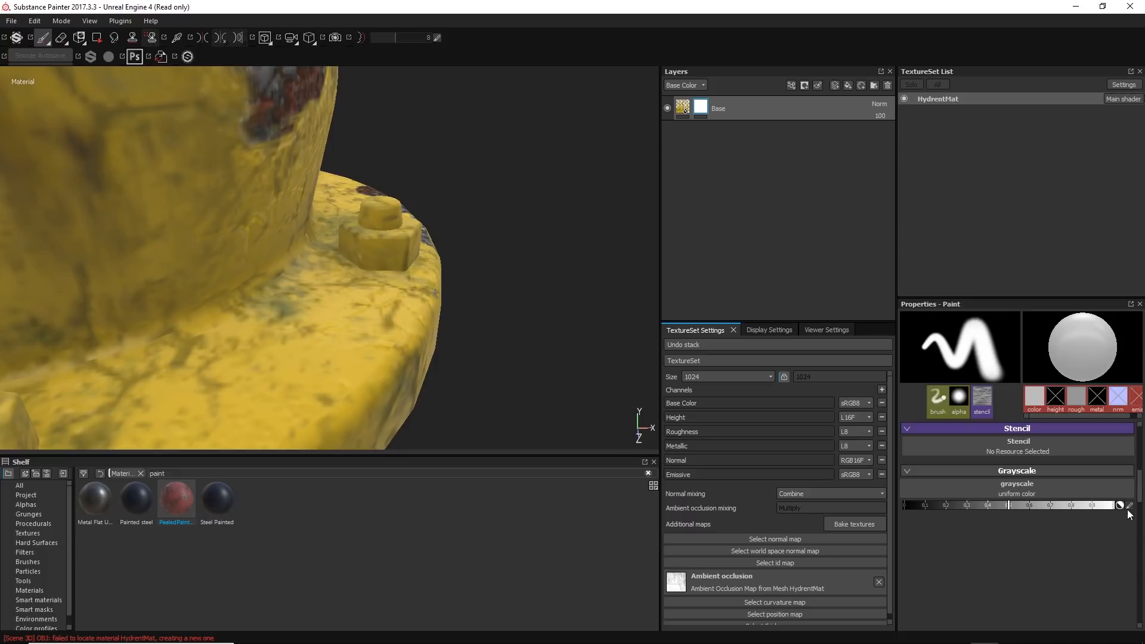
- Set the brush grayscale to black, try painting the mask over a flange bolt, and undo the stroke
drag(1080, 508, 812, 524)
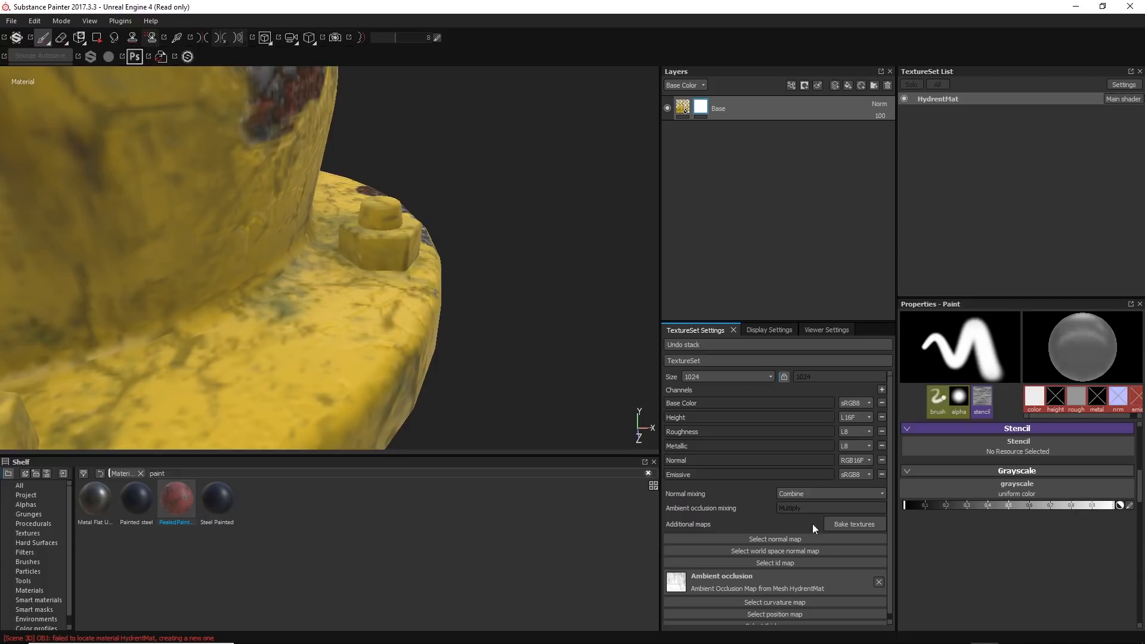
mouse_move(363, 219)
mouse_down()
mouse_move(389, 234)
mouse_move(395, 200)
mouse_move(359, 238)
mouse_move(411, 220)
mouse_move(324, 240)
mouse_move(418, 274)
mouse_move(370, 286)
mouse_move(394, 298)
mouse_up()
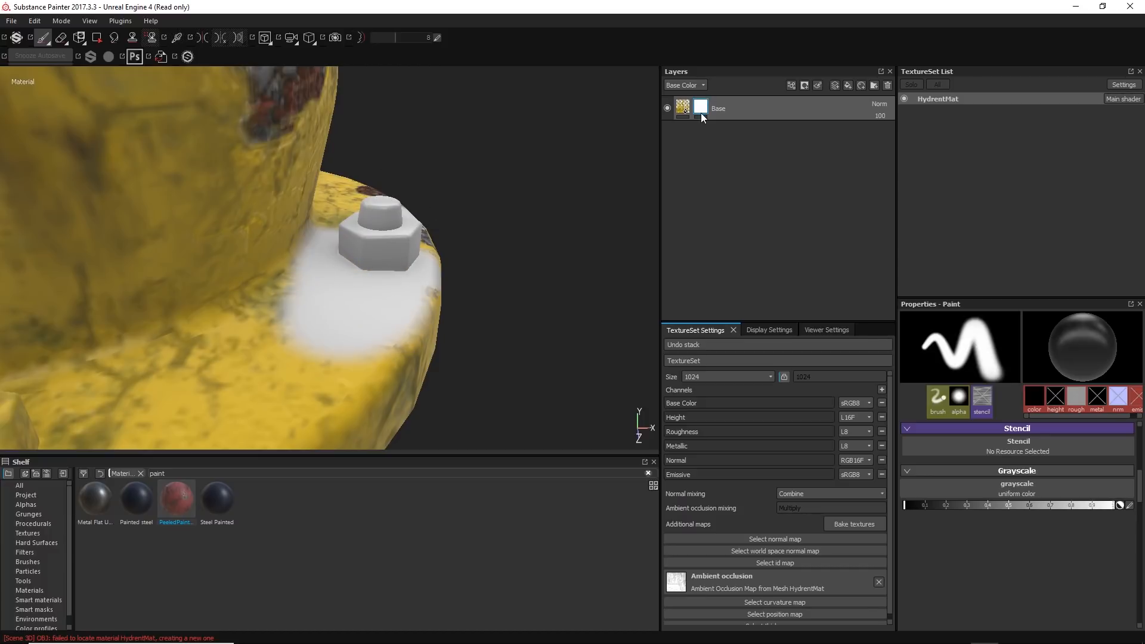
key(ctrl+z)
- Mask out the flange bolt with a black Polygon Fill in UV chunk fill mode
alt+right_drag(391, 205, 401, 322)
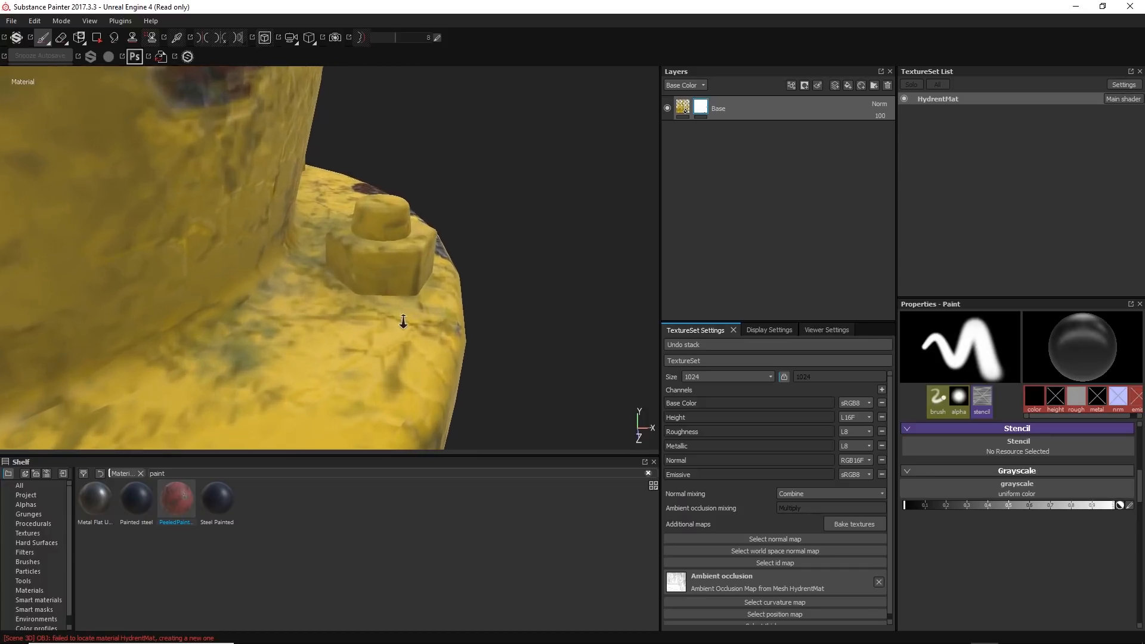
mouse_move(402, 331)
alt+mouse_down()
mouse_move(384, 283)
mouse_move(420, 280)
alt+mouse_up()
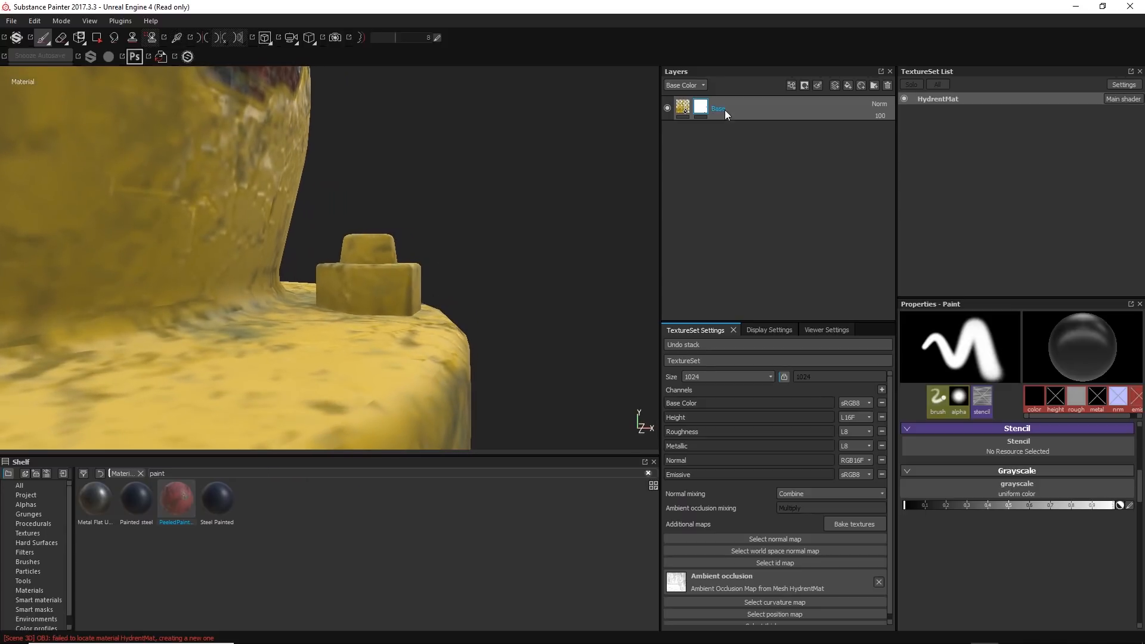
alt+right_drag(362, 225, 370, 255)
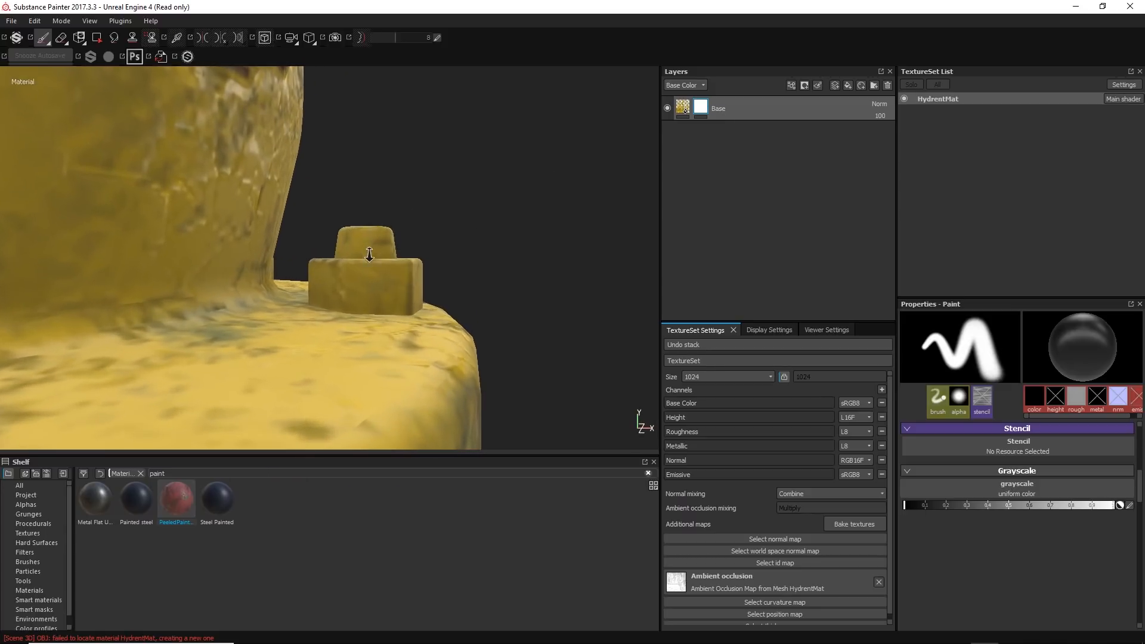
click(99, 42)
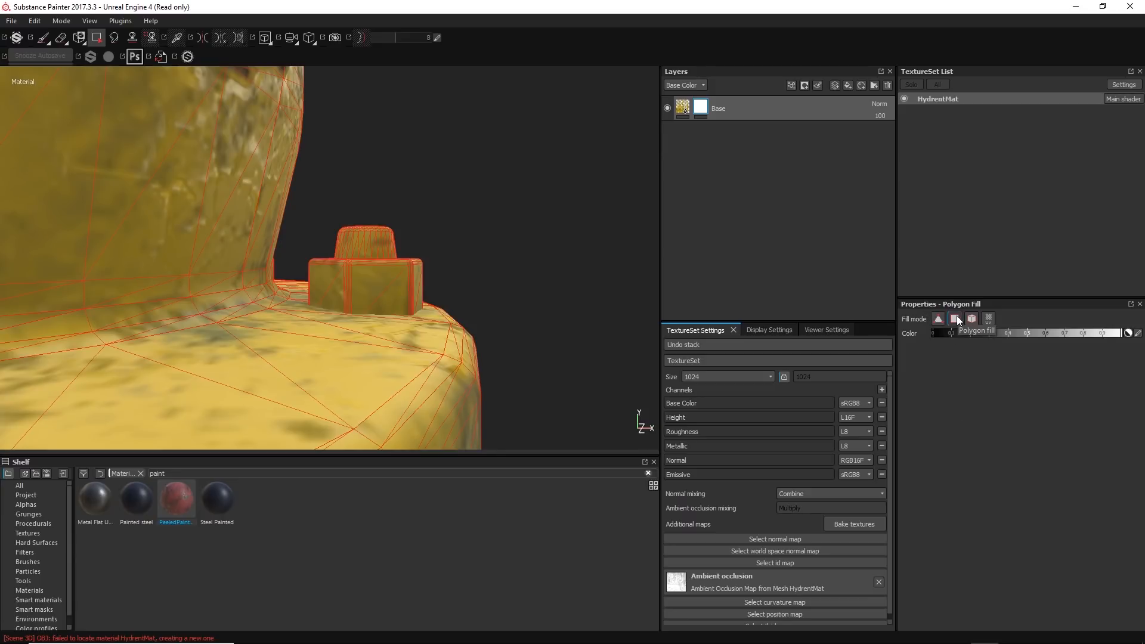
click(989, 319)
alt+drag(385, 271, 437, 258)
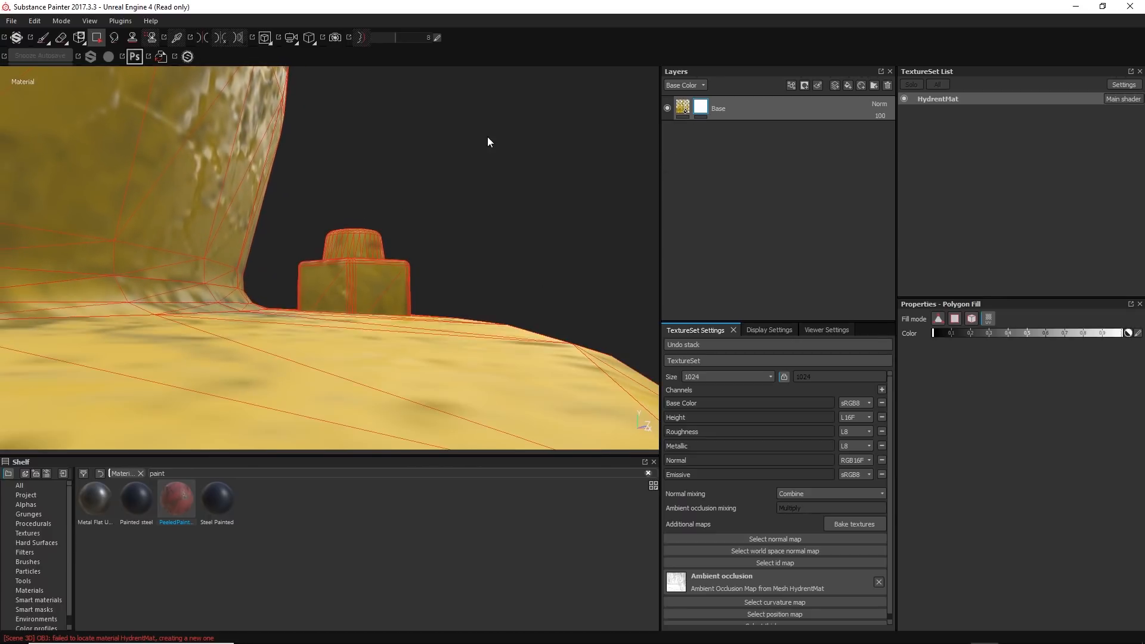
drag(490, 133, 329, 274)
alt+drag(416, 250, 347, 294)
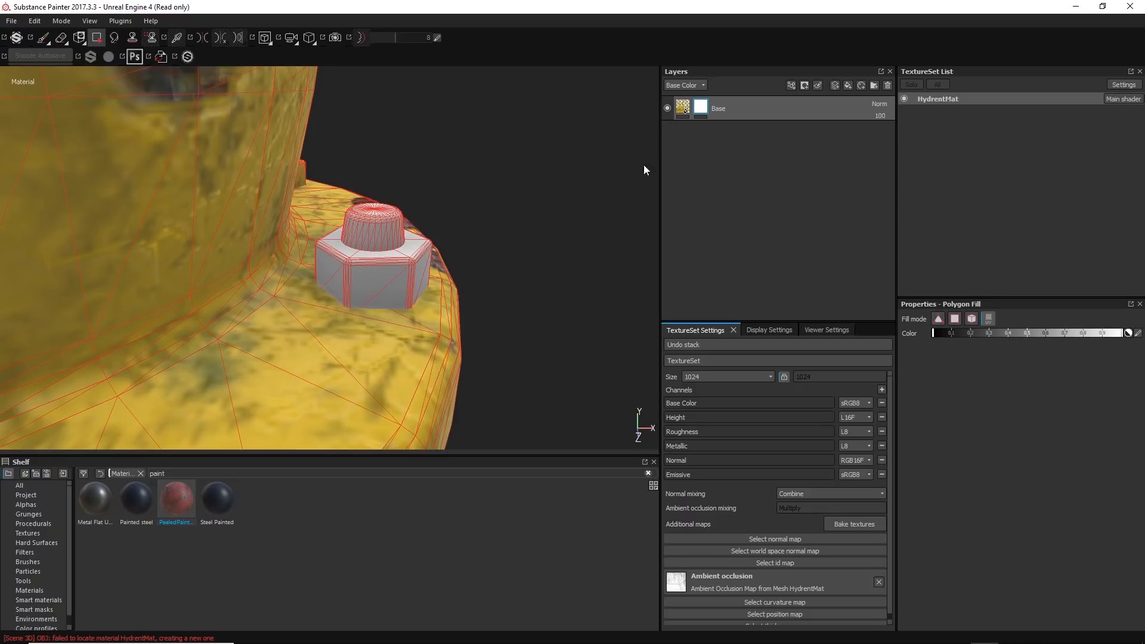
- Show the UV layout beside the 3D view and fill the hexagonal nut island below the masked one with black
key(F1)
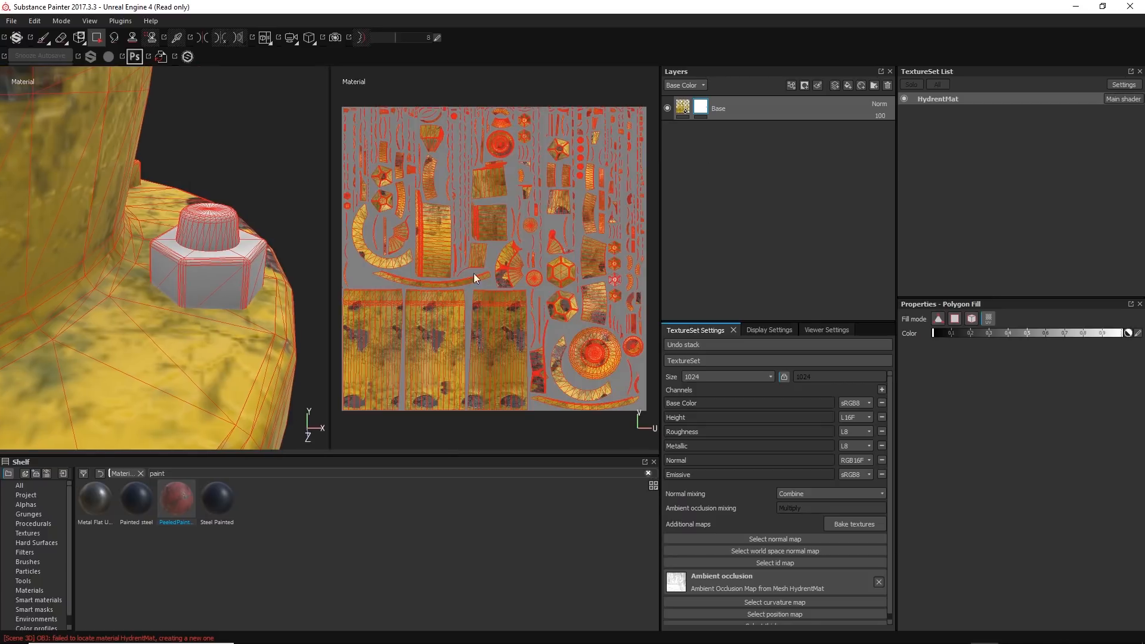
alt+right_drag(399, 151, 397, 306)
alt+middle_drag(397, 306, 612, 313)
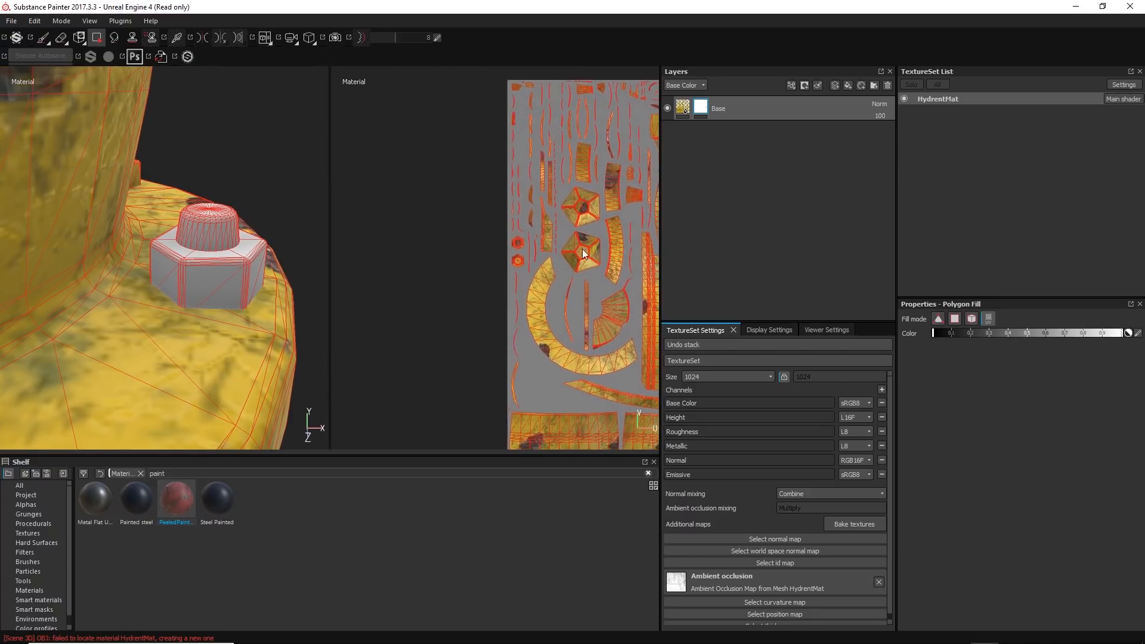
alt+right_drag(548, 209, 510, 377)
alt+middle_drag(516, 217, 221, 296)
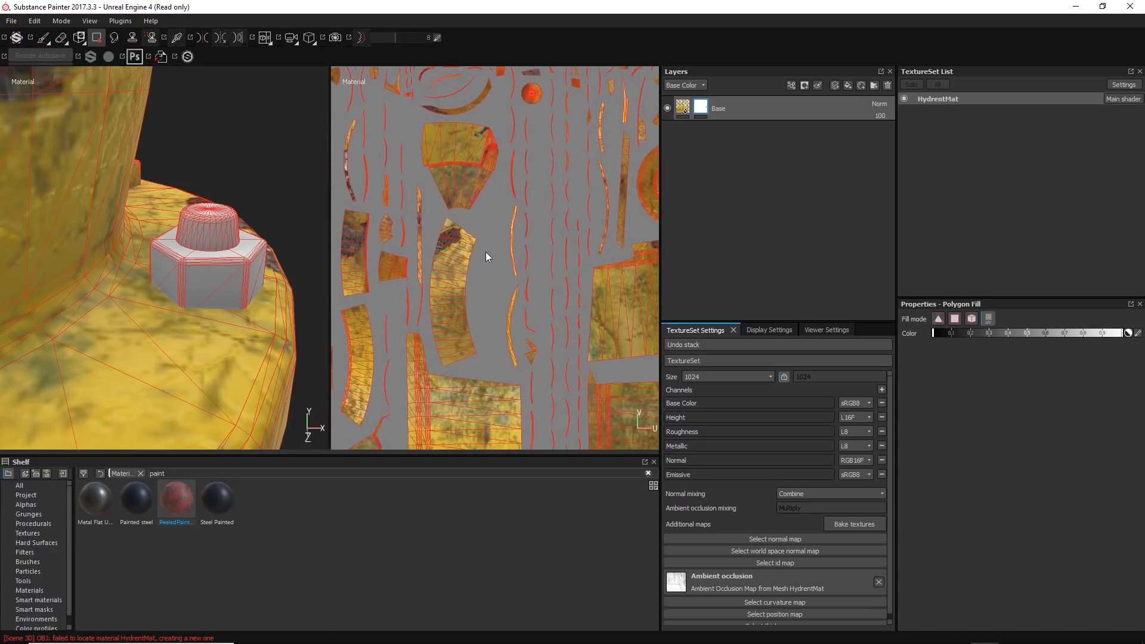
alt+middle_drag(485, 252, 316, 299)
alt+right_drag(480, 315, 486, 252)
alt+middle_drag(572, 411, 427, 218)
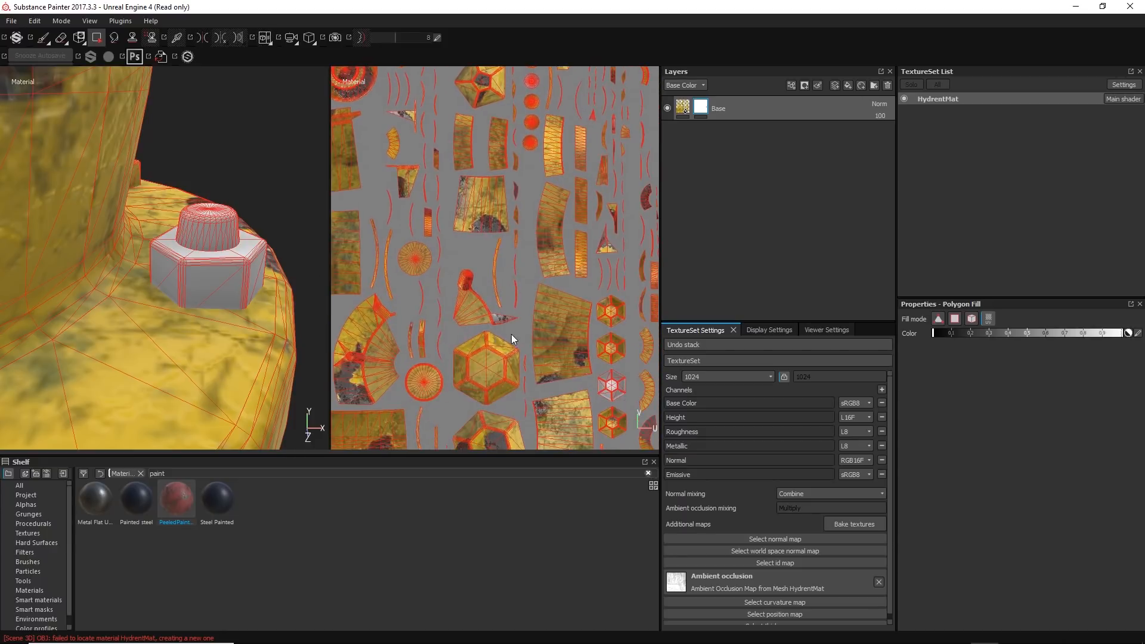
alt+middle_drag(593, 368, 477, 248)
alt+right_drag(477, 248, 511, 344)
alt+middle_drag(511, 345, 526, 248)
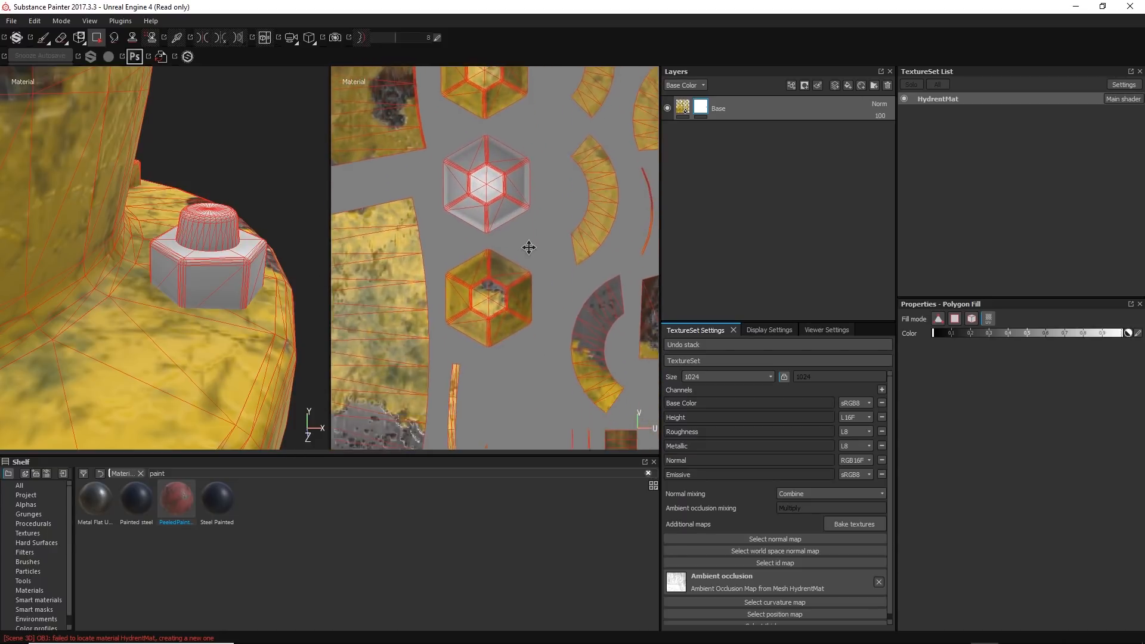
alt+right_drag(527, 248, 511, 320)
drag(539, 371, 452, 263)
- Fill the two remaining hexagonal nut islands in the same UV column with black
alt+right_drag(483, 308, 455, 127)
alt+right_drag(497, 261, 475, 119)
alt+middle_drag(476, 124, 477, 215)
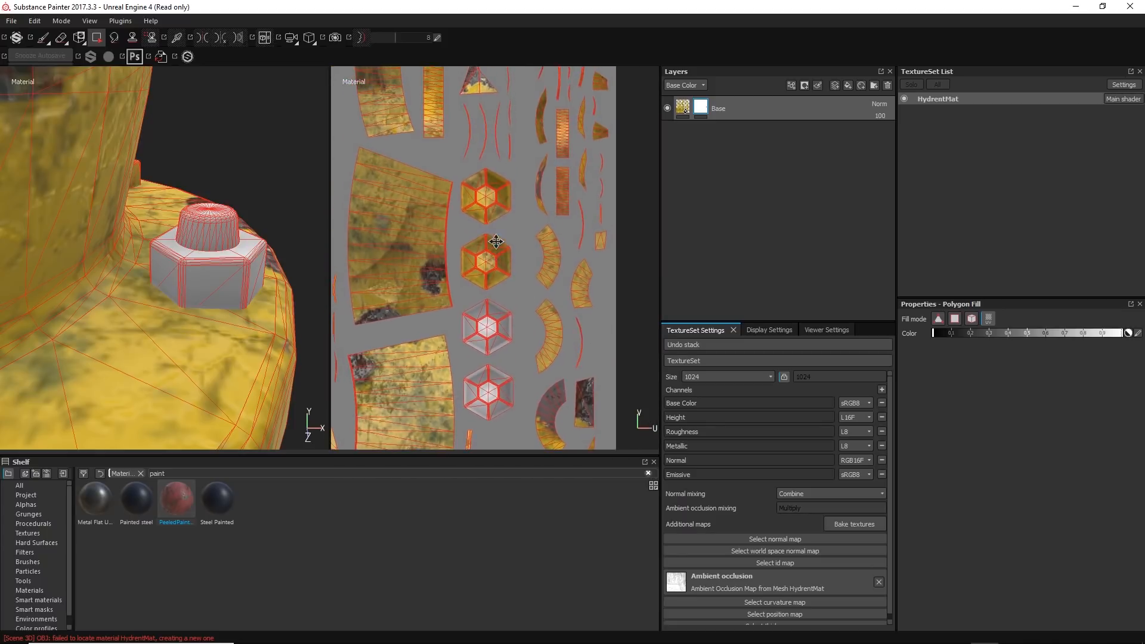
alt+right_drag(507, 325, 492, 230)
alt+middle_drag(496, 374, 506, 318)
drag(526, 338, 490, 159)
- Examine the masked nut islands up close and across the whole UV layout
alt+right_drag(501, 295, 467, 174)
alt+middle_drag(419, 200, 469, 100)
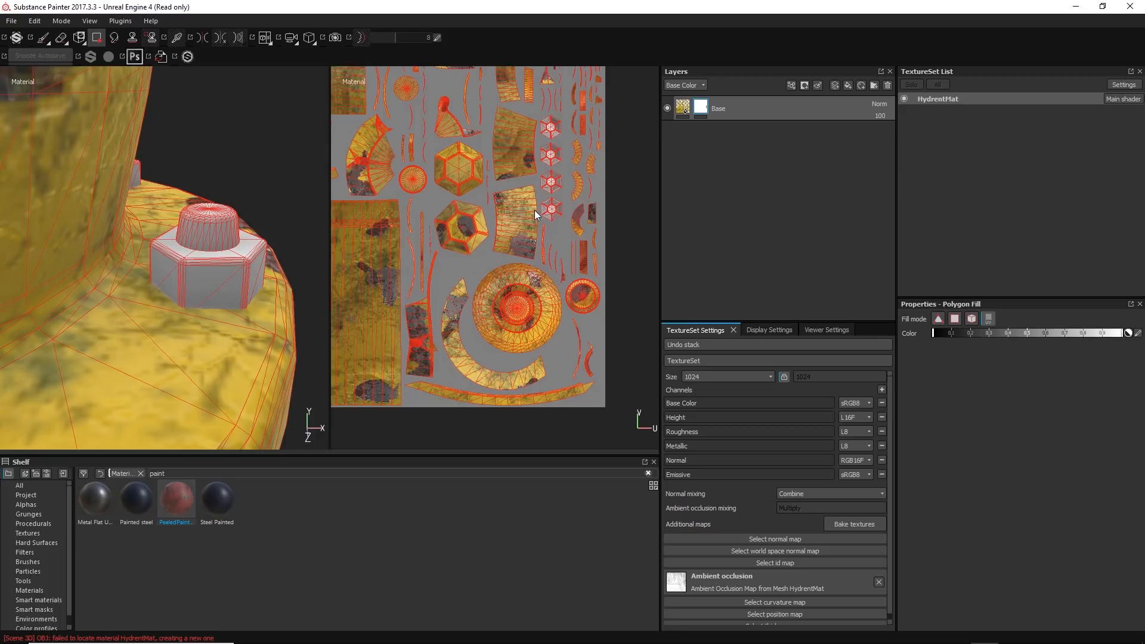
scroll(553, 196, up, 10)
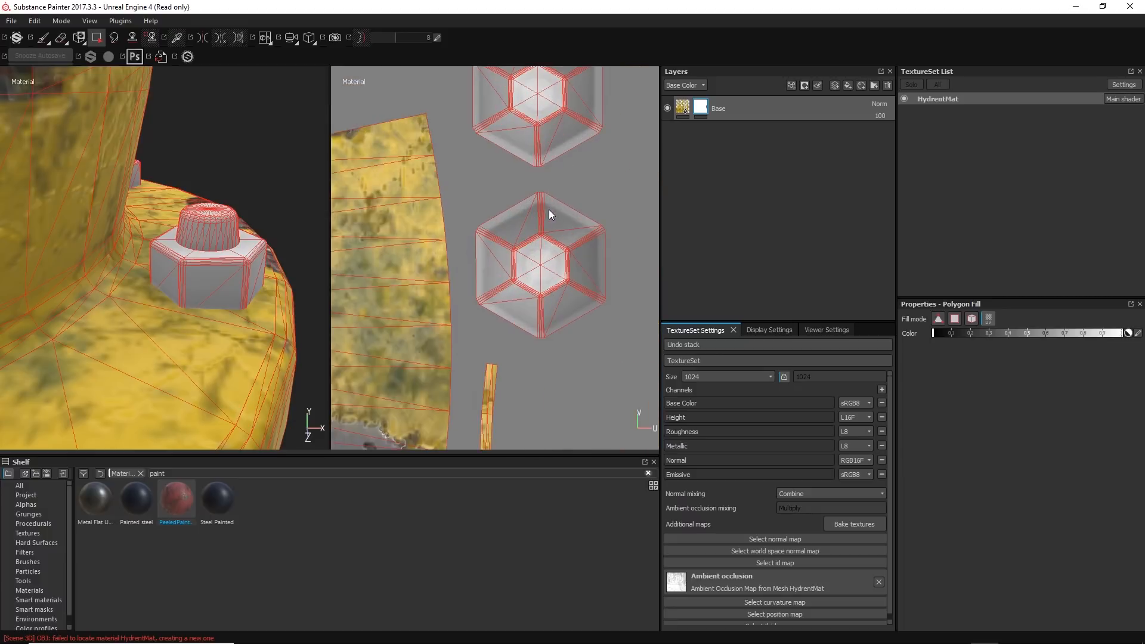
scroll(526, 260, up, 2)
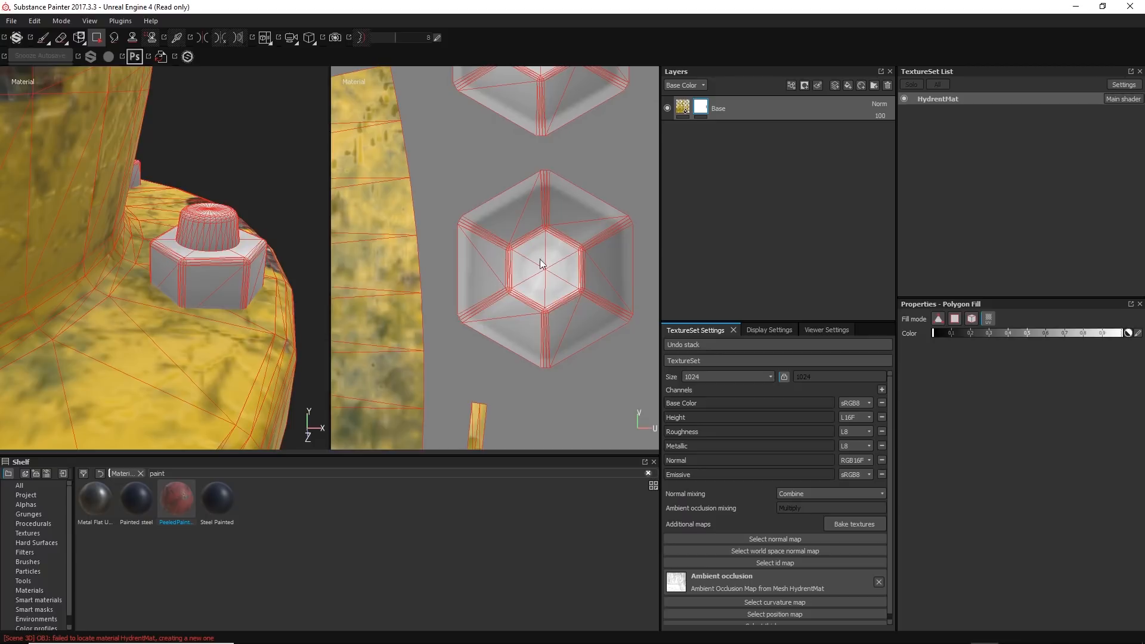
scroll(528, 304, down, 8)
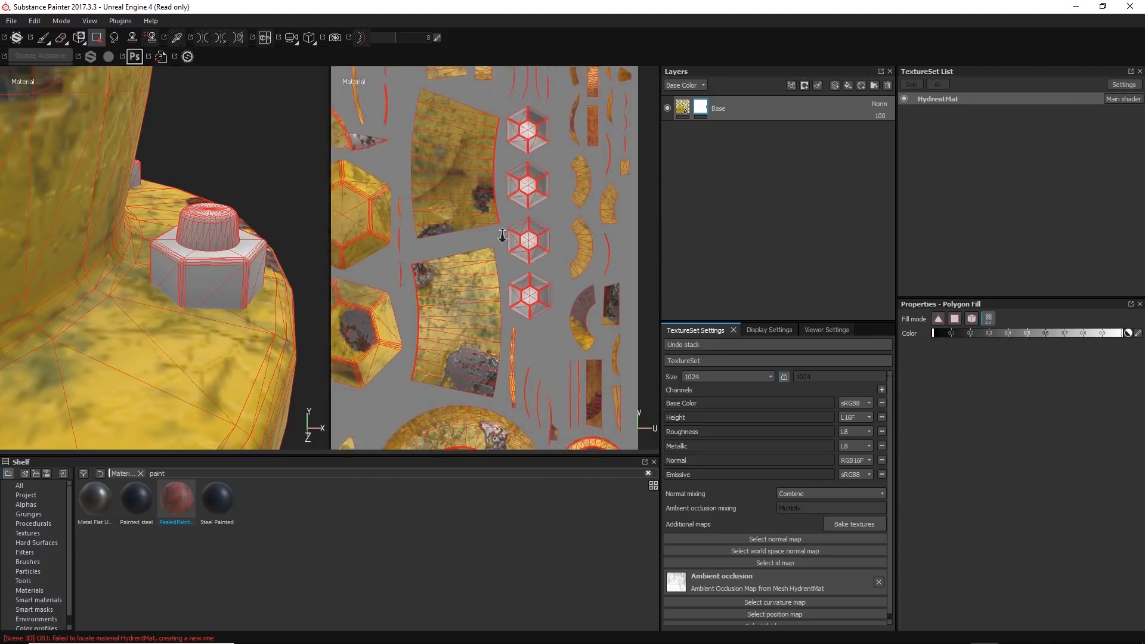
scroll(507, 250, down, 6)
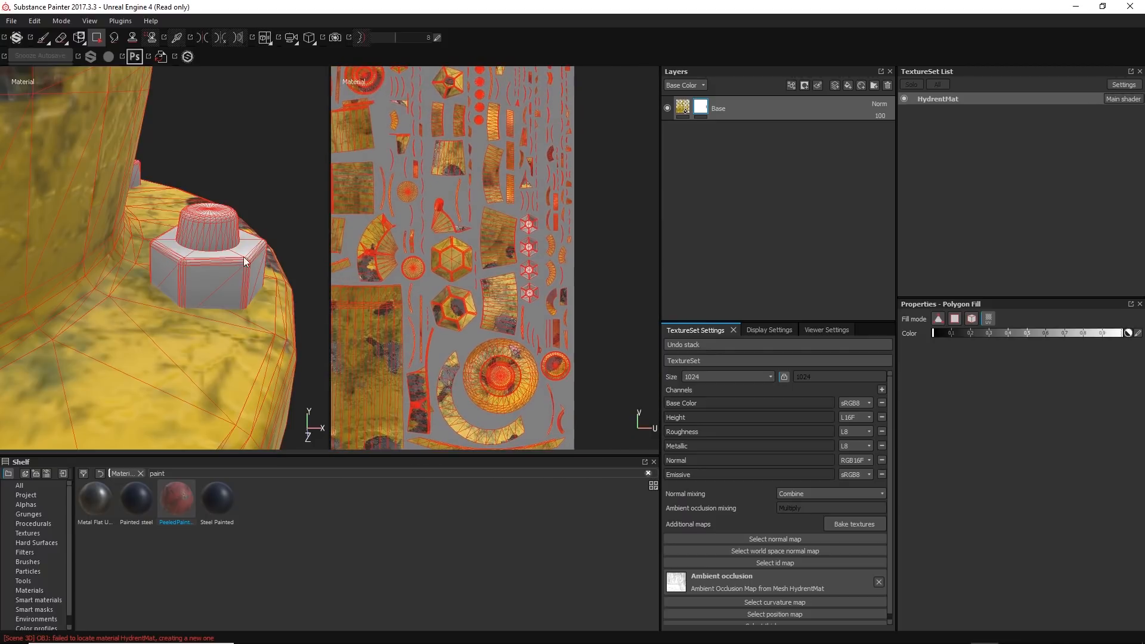
alt+middle_drag(475, 193, 608, 275)
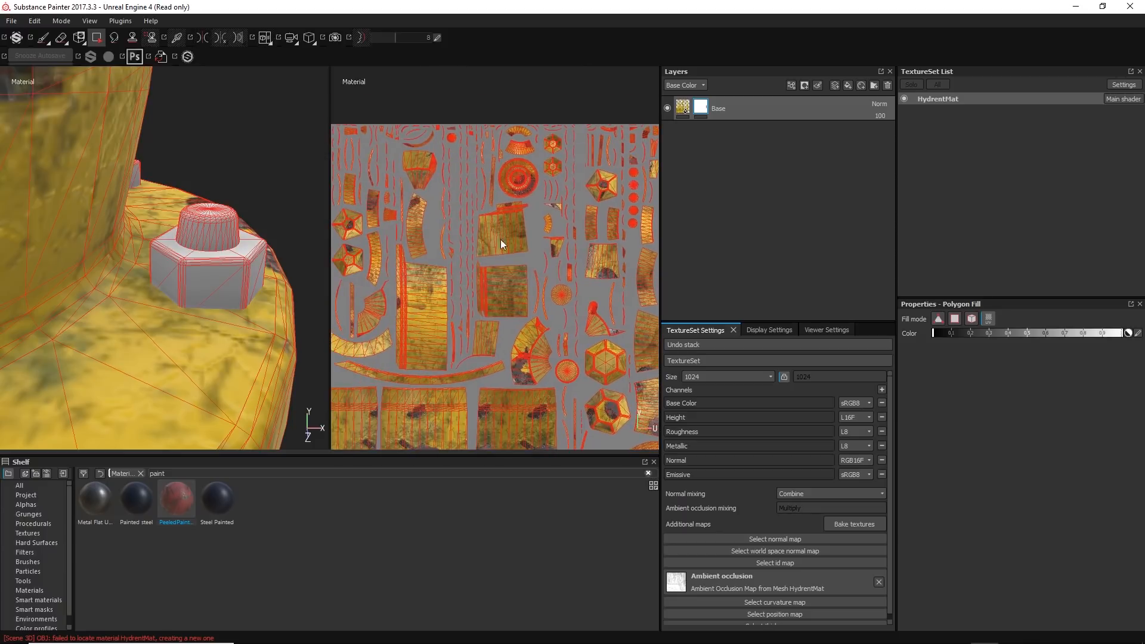
alt+right_drag(500, 238, 492, 163)
alt+middle_drag(458, 269, 475, 202)
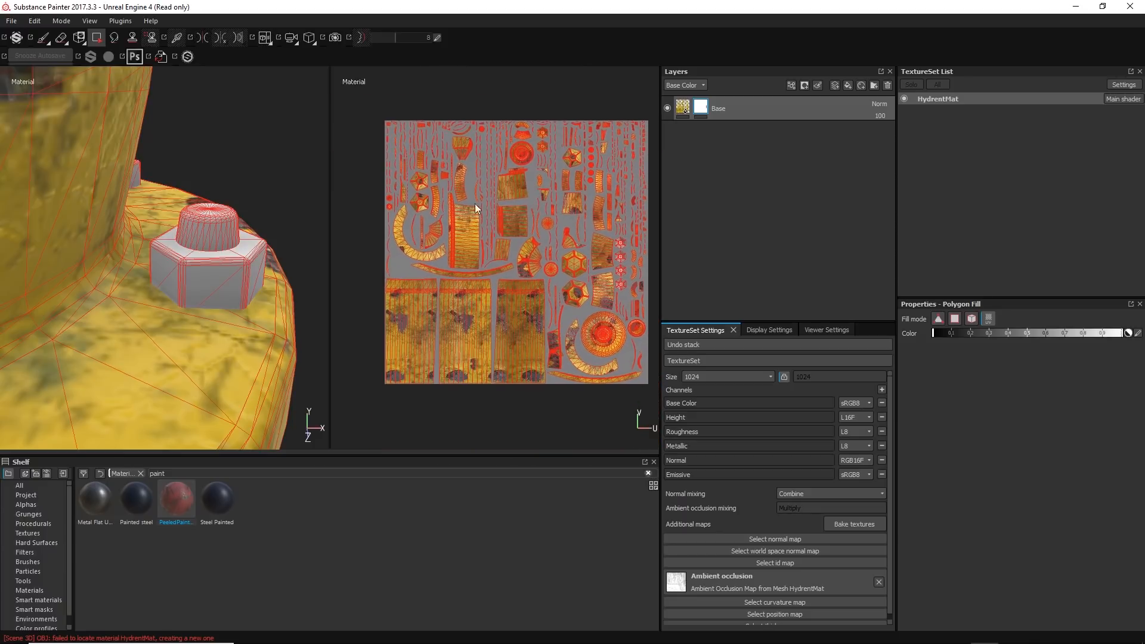
- Inspect the bolts around the base flange in the 3D view for parts still covered in yellow paint
alt+right_drag(179, 238, 159, 208)
alt+drag(114, 197, 173, 205)
alt+right_drag(135, 209, 126, 108)
alt+drag(140, 185, 221, 179)
alt+right_drag(179, 182, 191, 219)
alt+drag(191, 225, 148, 271)
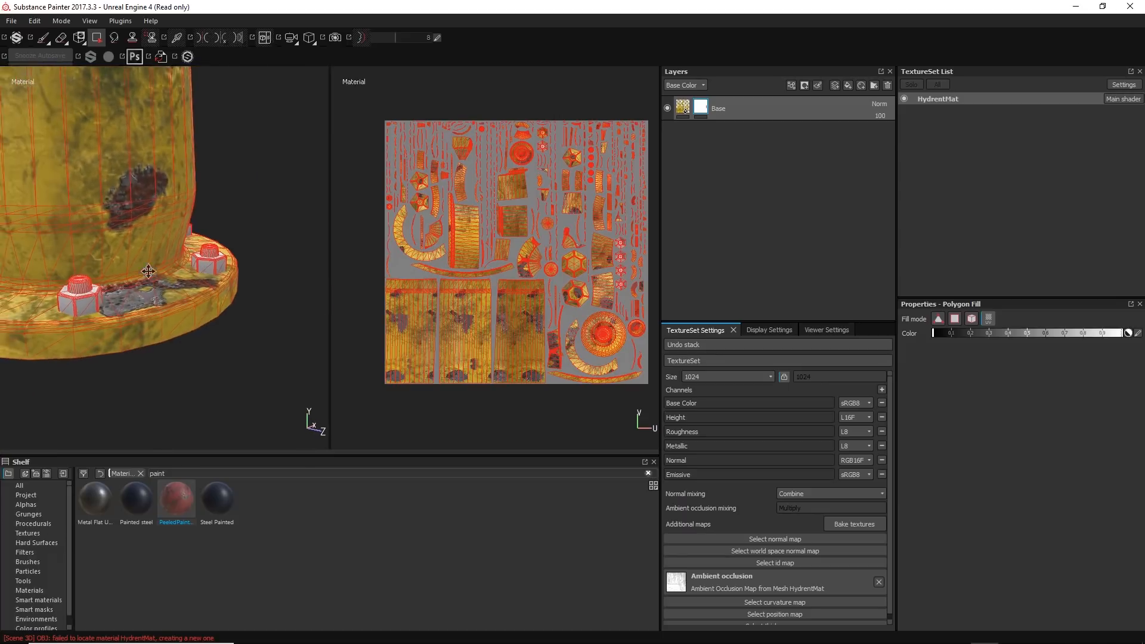
alt+middle_drag(148, 271, 294, 257)
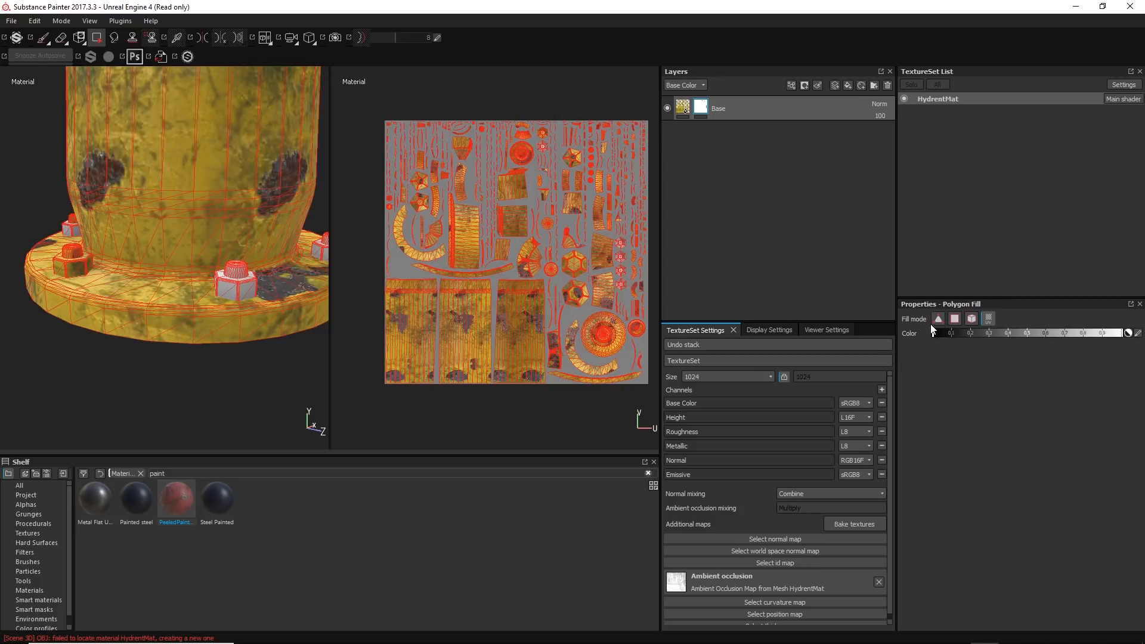
alt+drag(144, 270, 210, 267)
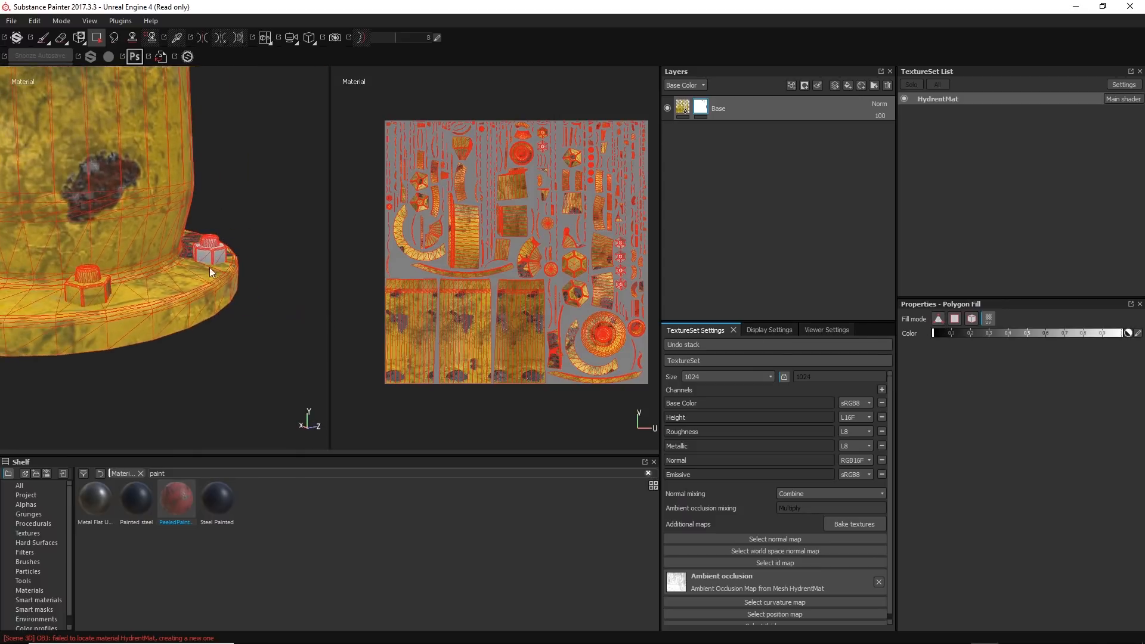
- Mask out the fully yellow flange bolt, including its cap, with the black Polygon Fill
alt+middle_drag(209, 267, 242, 223)
alt+right_drag(242, 223, 191, 336)
alt+drag(191, 336, 281, 322)
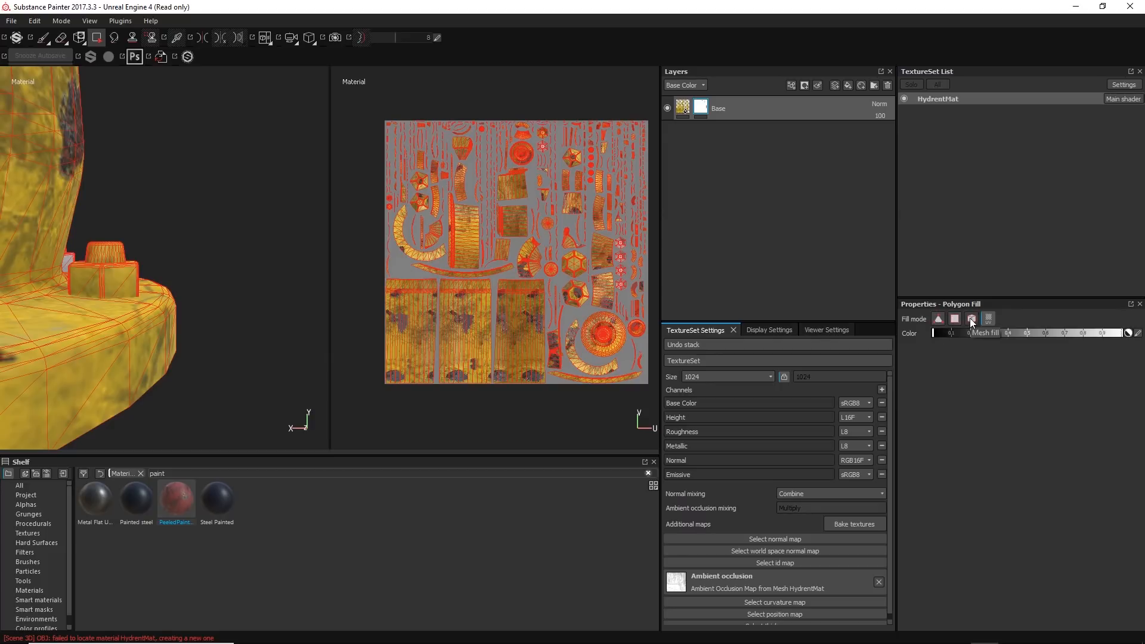
alt+drag(147, 273, 222, 222)
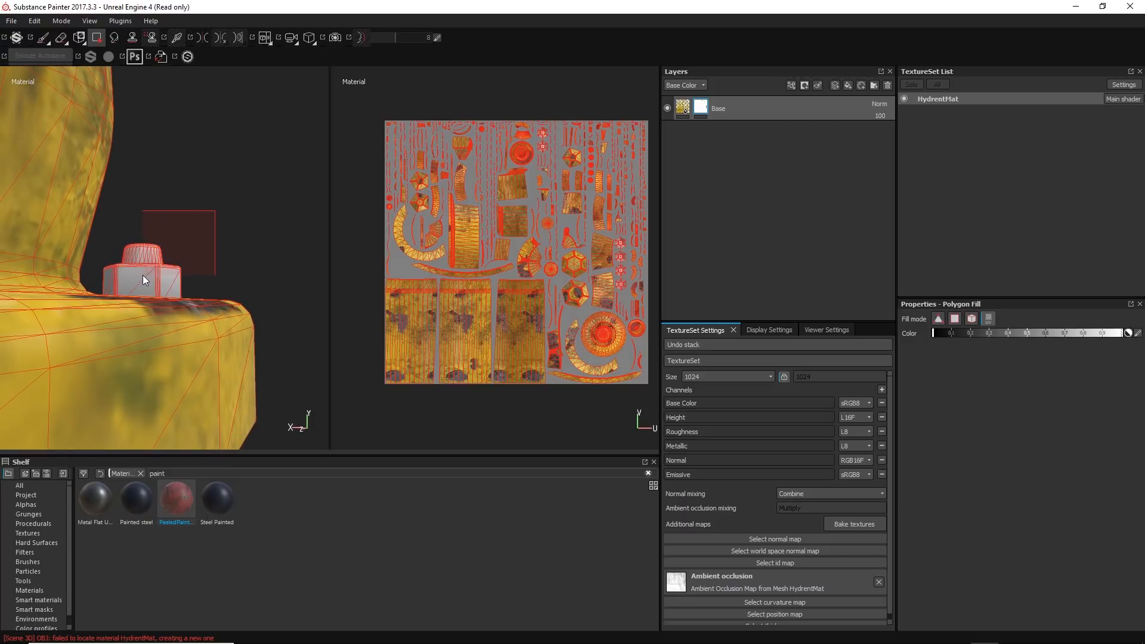
- Mask out the yellow caps of the remaining flange bolts and switch back to the 3D view alone
scroll(142, 275, down, 4)
alt+drag(160, 283, 387, 214)
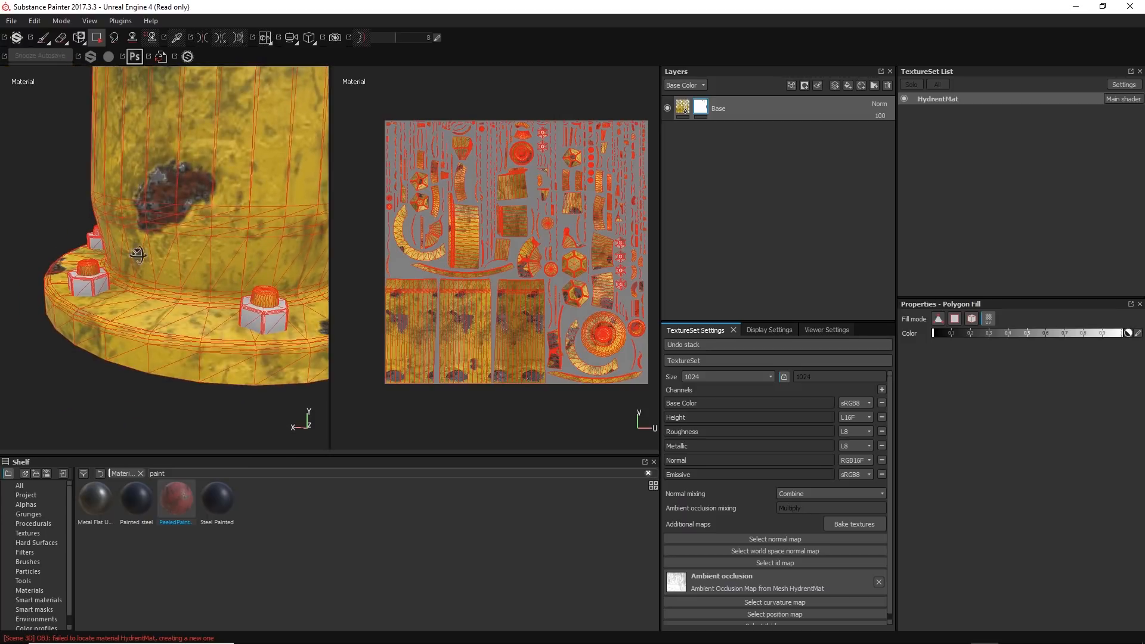
alt+drag(137, 254, 166, 239)
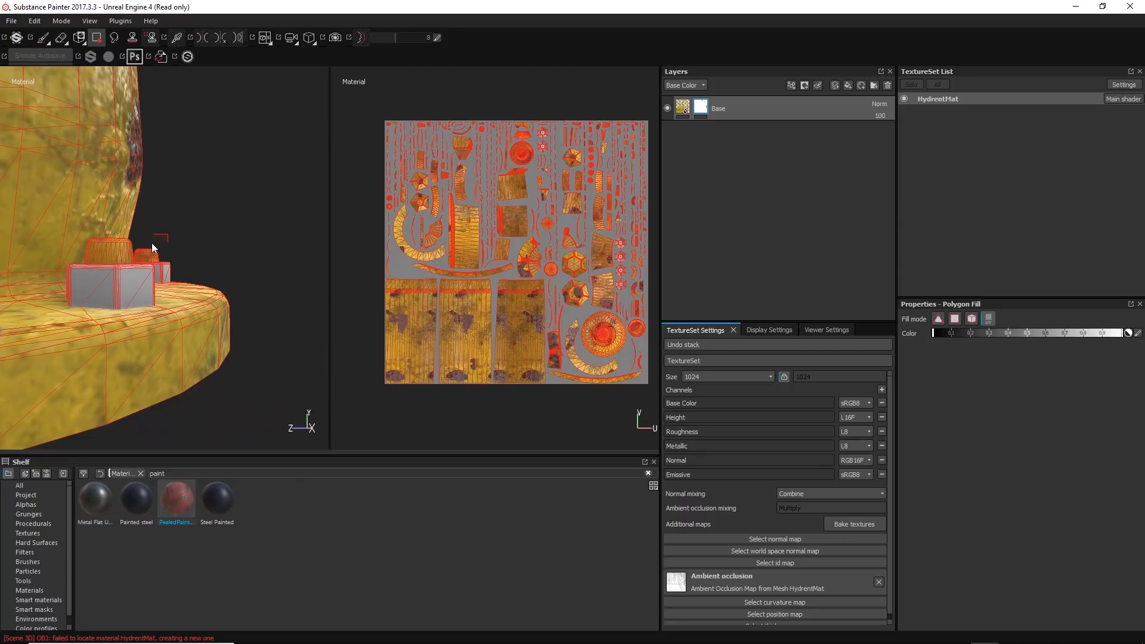
alt+drag(148, 237, 241, 234)
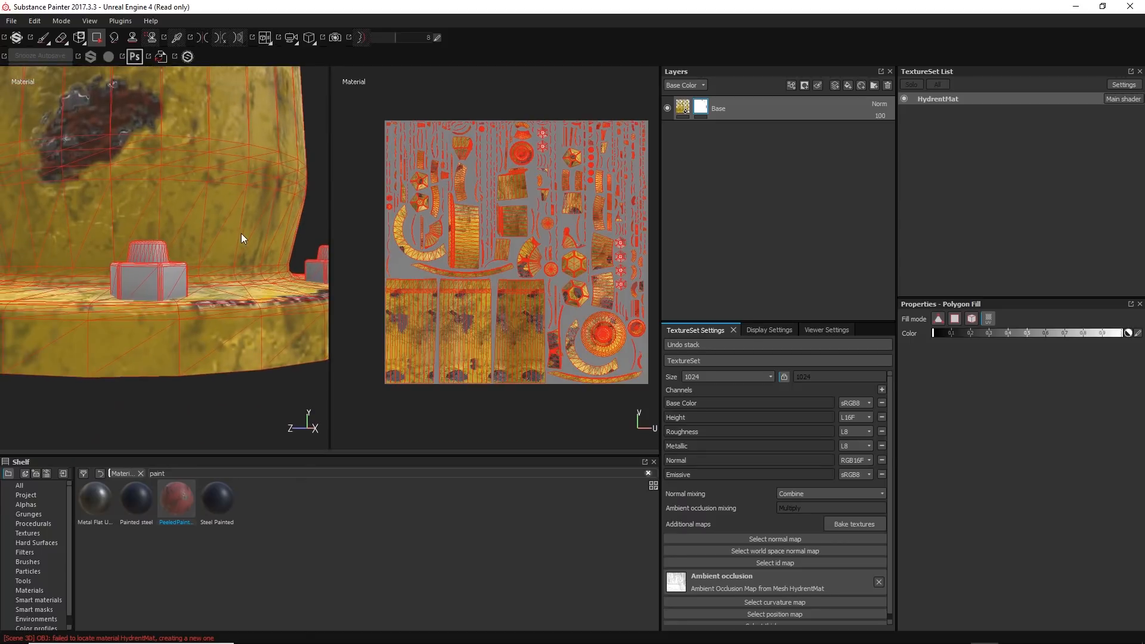
key(F2)
alt+drag(337, 228, 288, 309)
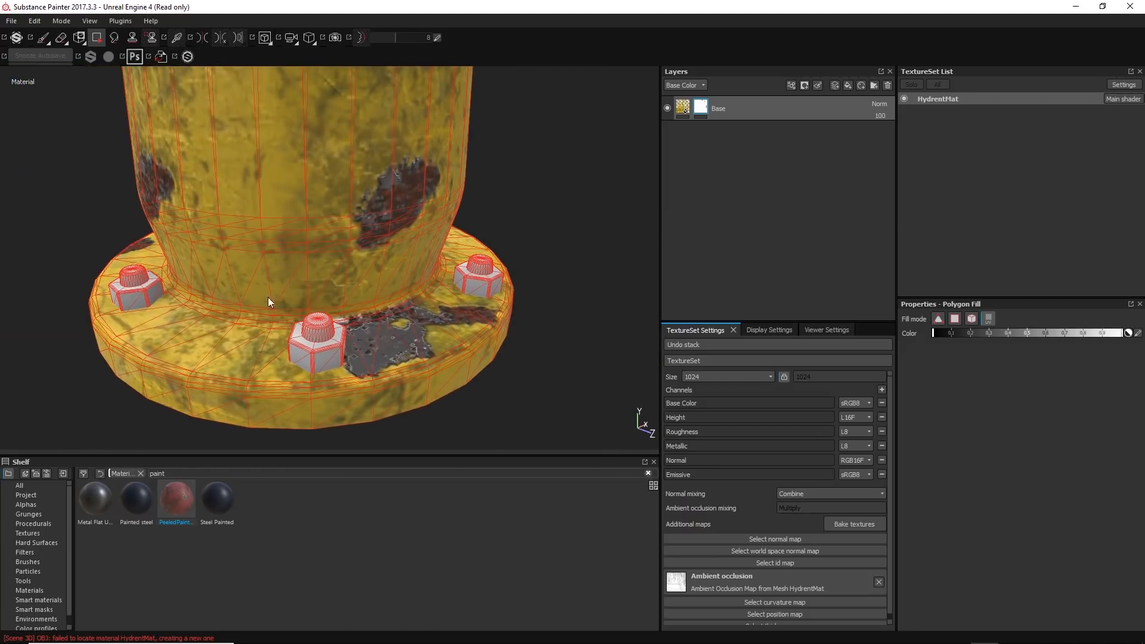
- Switch from Polygon Fill to the Paint tool and inspect the hydrant with its unpainted flange bolts
click(46, 42)
scroll(226, 241, down, 5)
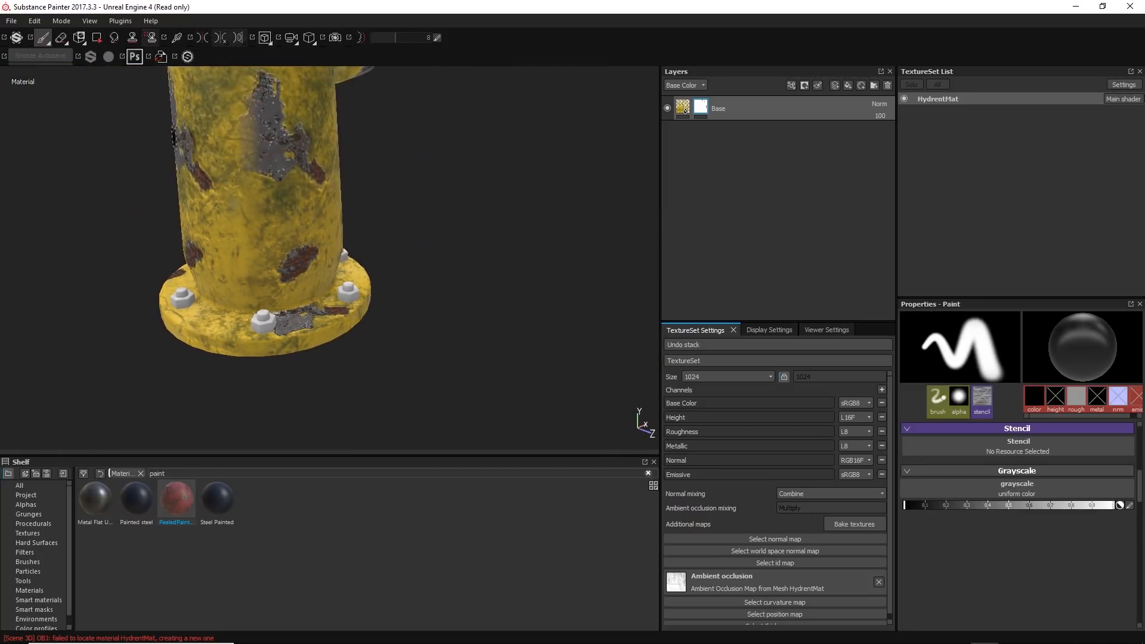
mouse_move(227, 243)
alt+mouse_down()
mouse_move(368, 237)
mouse_move(268, 236)
mouse_move(358, 236)
alt+mouse_up()
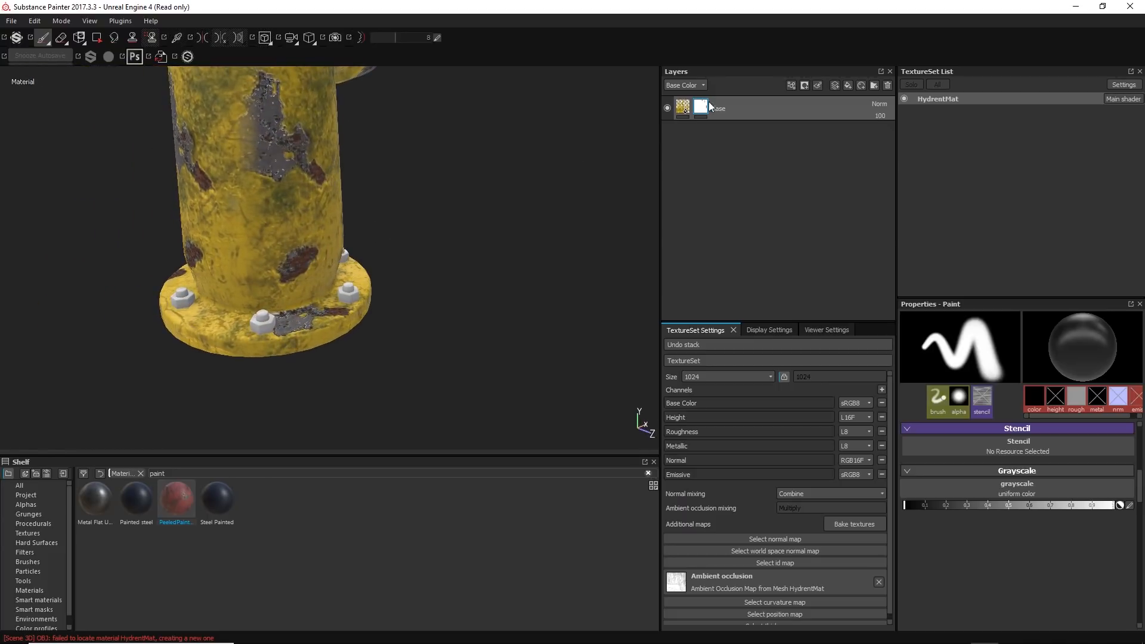
alt+drag(352, 282, 378, 200)
alt+middle_drag(378, 200, 260, 261)
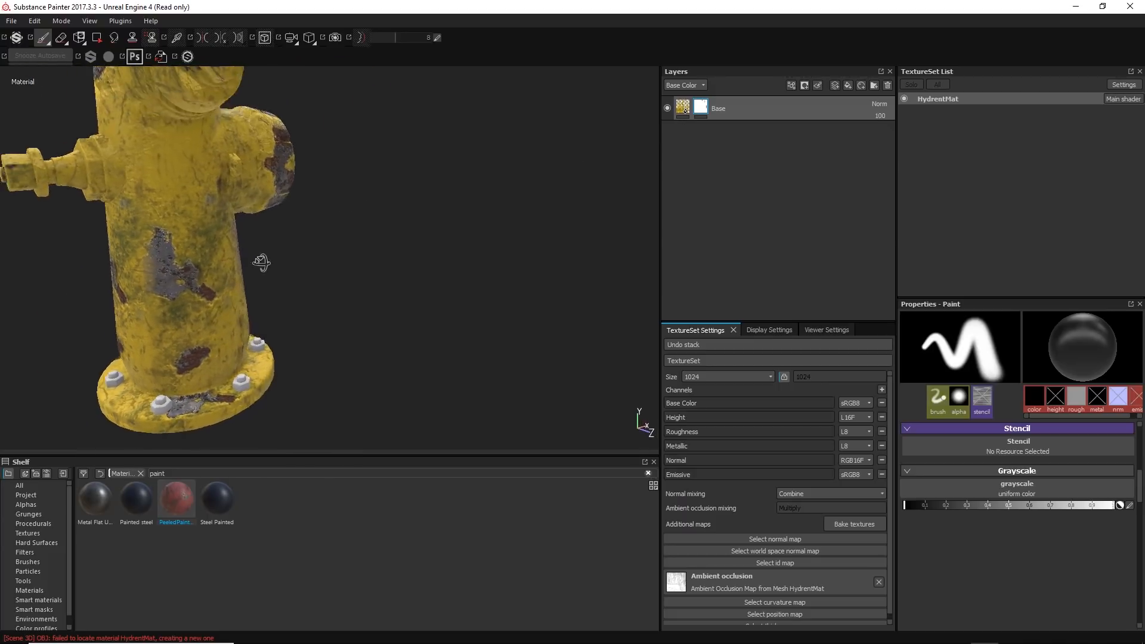
alt+drag(261, 260, 223, 251)
alt+right_drag(223, 250, 223, 238)
- Save the project under the name test in the Export folder
key(ctrl+s)
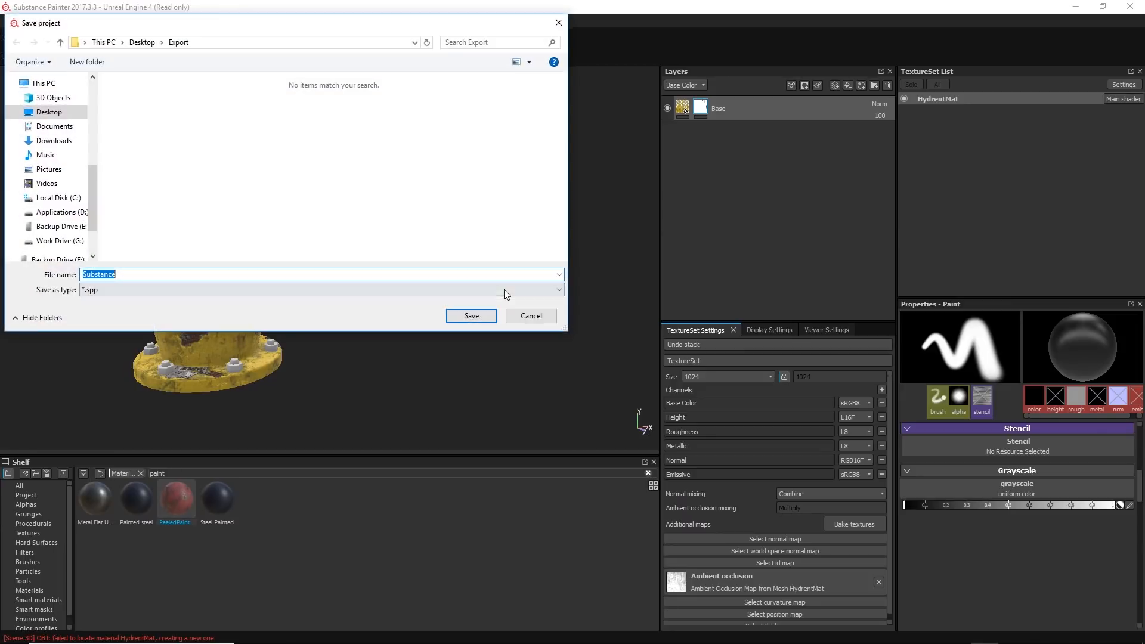
text(estest)
key(Return)
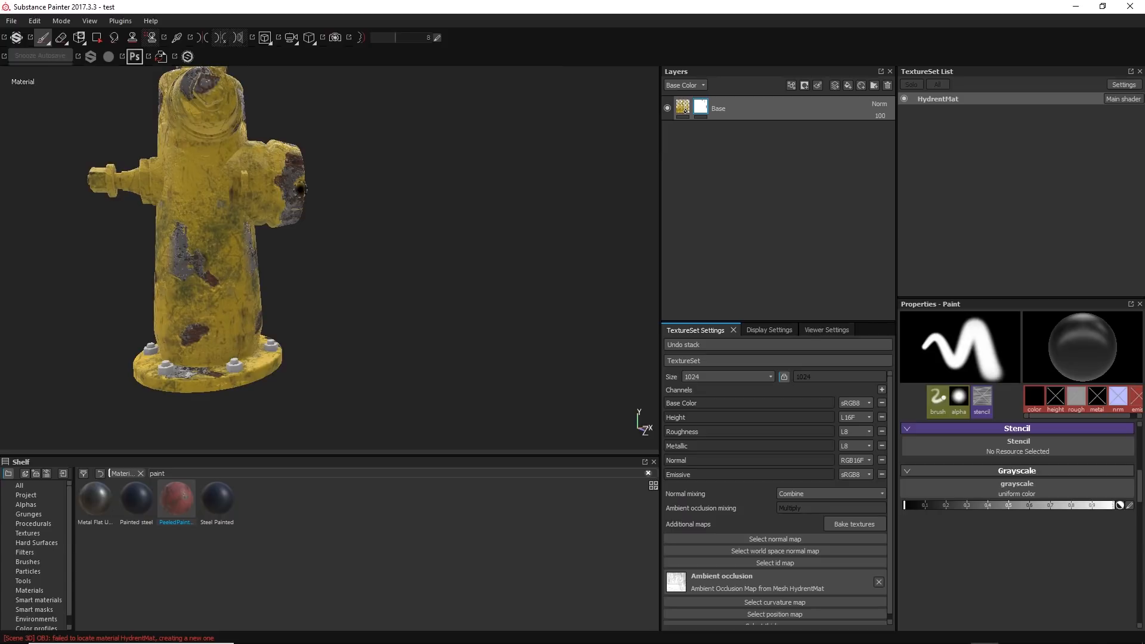
- Examine the bare bolts around the base flange up close in the 3D view
middle_drag(309, 249, 360, 244)
alt+right_drag(359, 243, 332, 388)
alt+drag(332, 390, 372, 382)
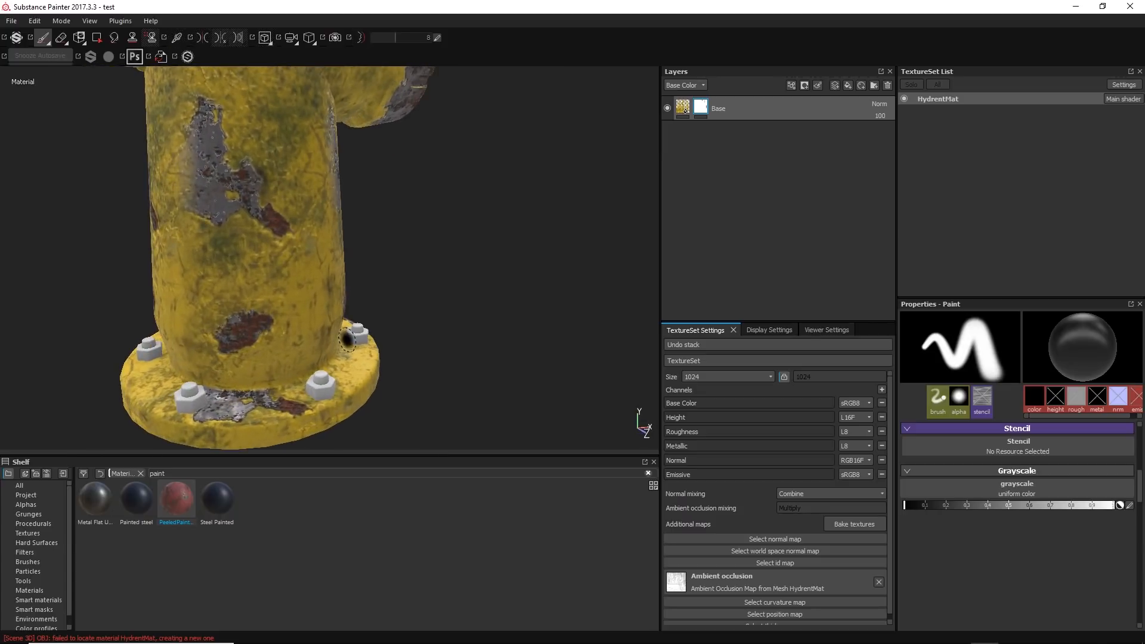
alt+middle_drag(373, 382, 400, 349)
alt+right_drag(414, 249, 411, 307)
alt+middle_drag(412, 307, 446, 253)
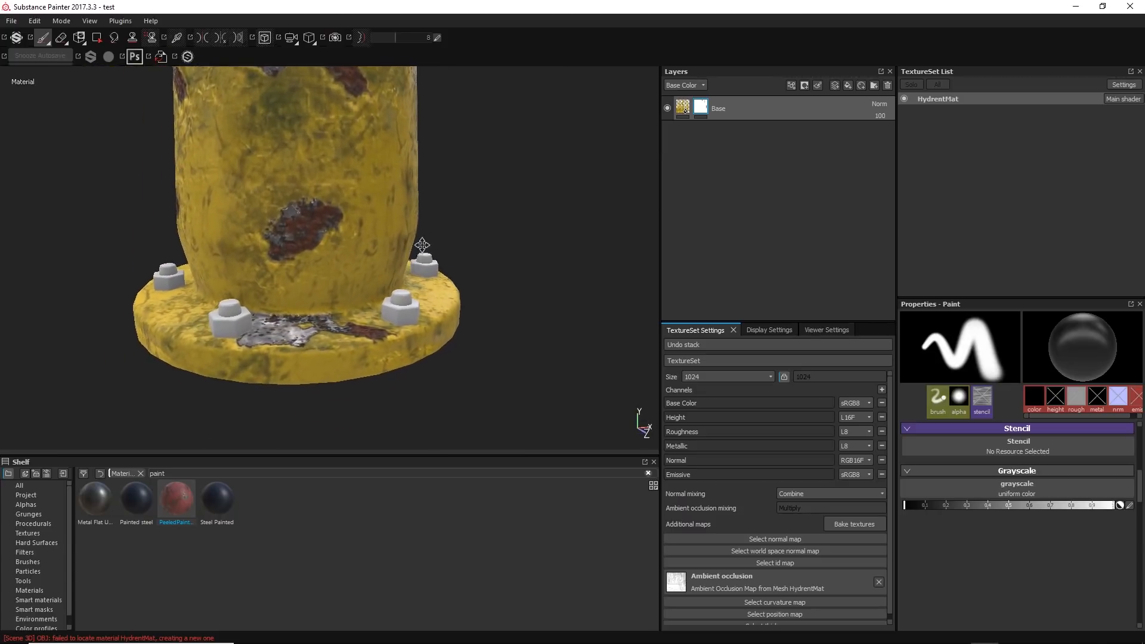
alt+drag(446, 253, 444, 233)
alt+right_drag(444, 233, 421, 275)
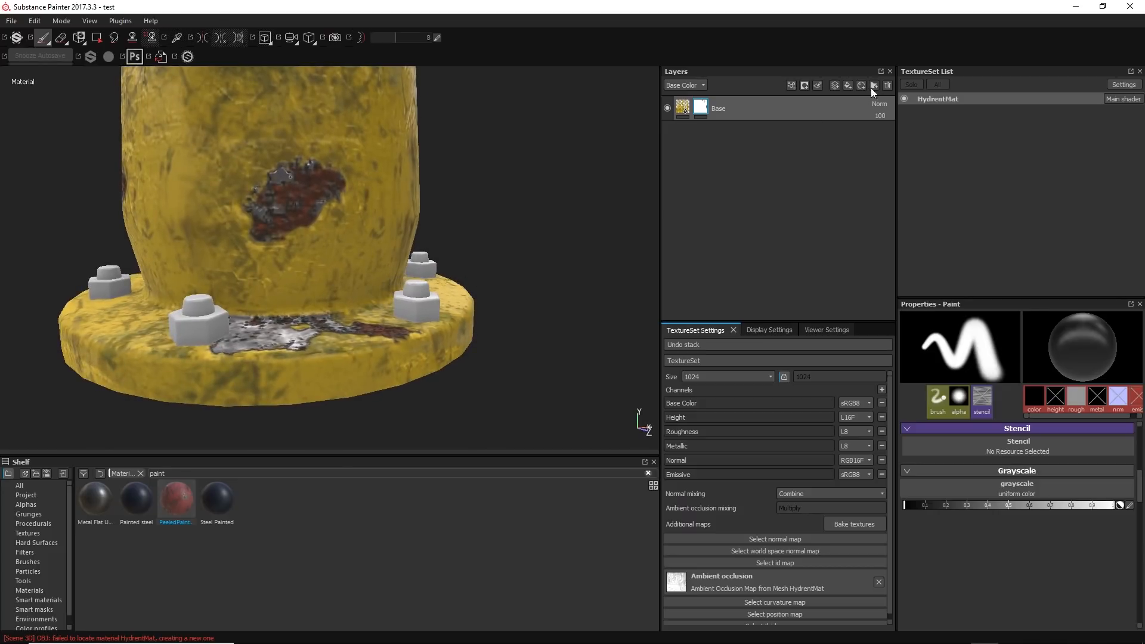
- Add a fill layer above Base, name it Bolts and give it a black mask
click(847, 85)
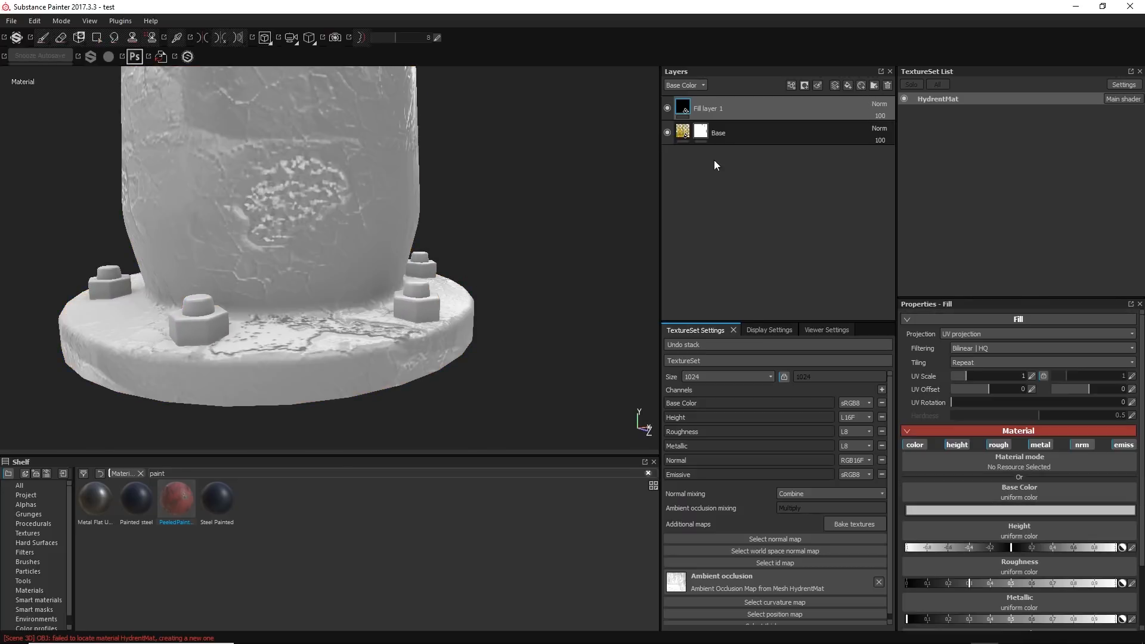
double_click(718, 106)
text(Bolts)
key(Return)
right_click(686, 106)
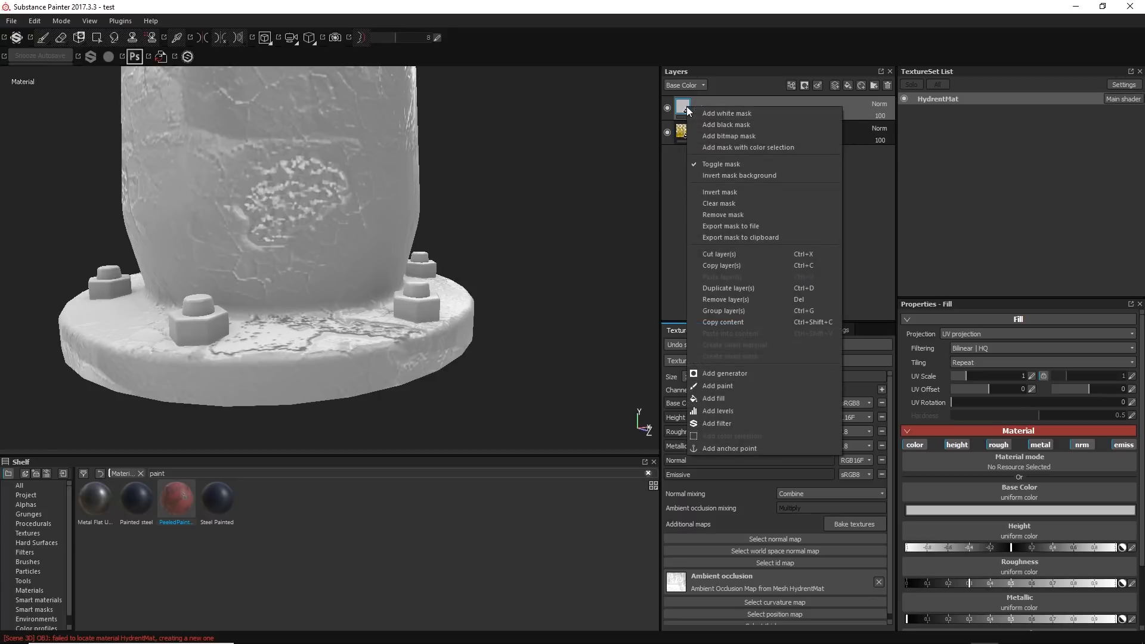
click(732, 132)
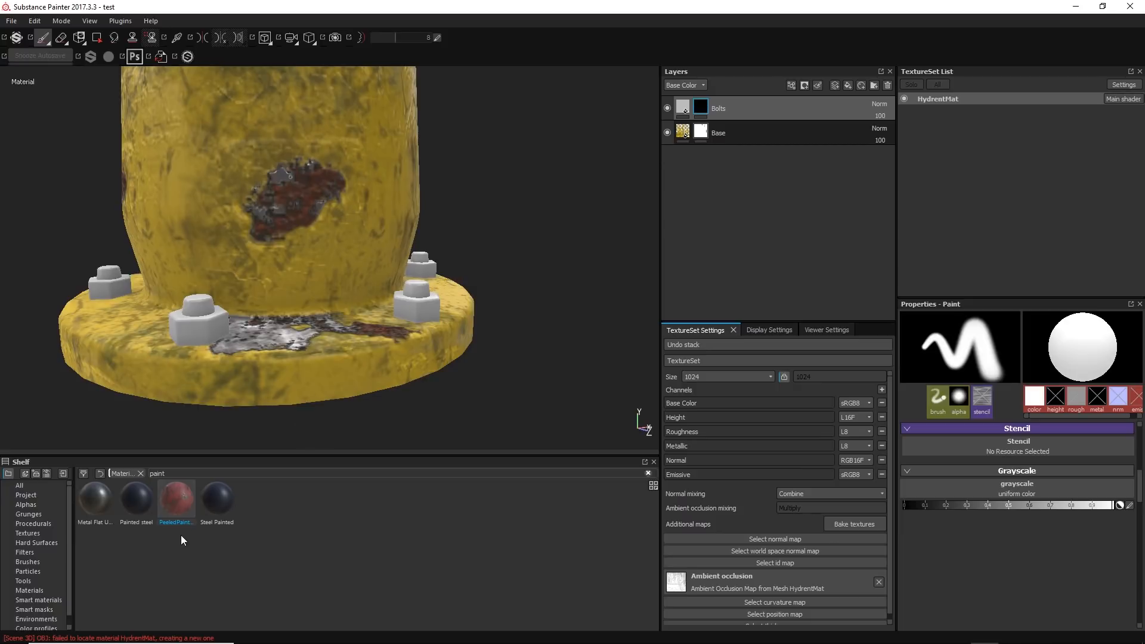
- Clear the shelf's material search and assign the Iron Rusty material to the Bolts layer's fill
drag(206, 474, 132, 475)
key(BackSpace)
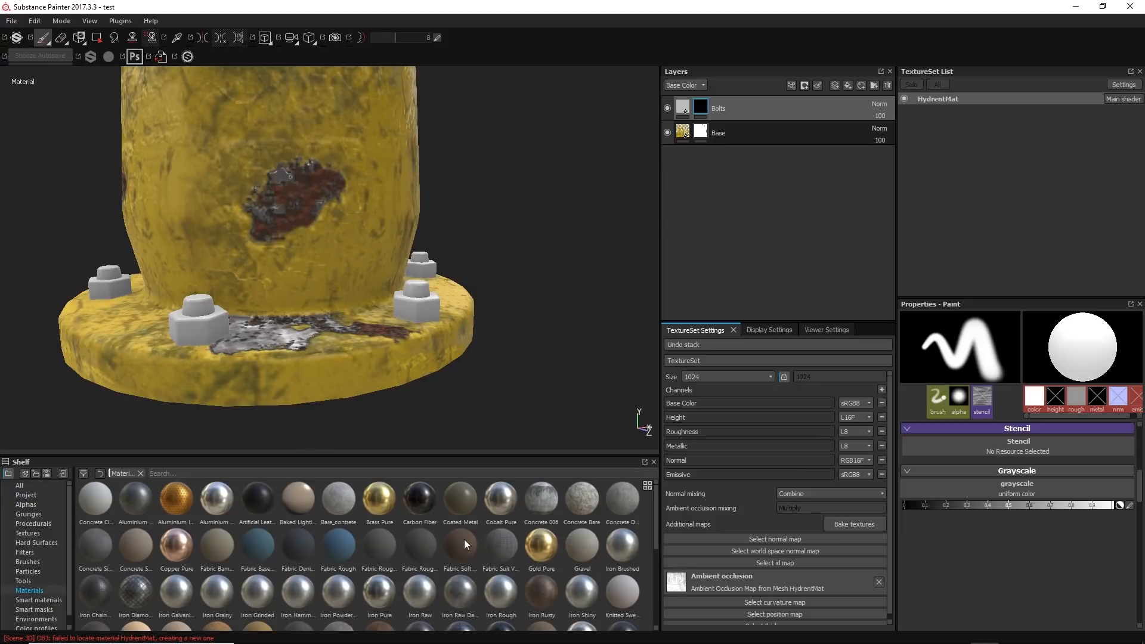
drag(656, 516, 663, 549)
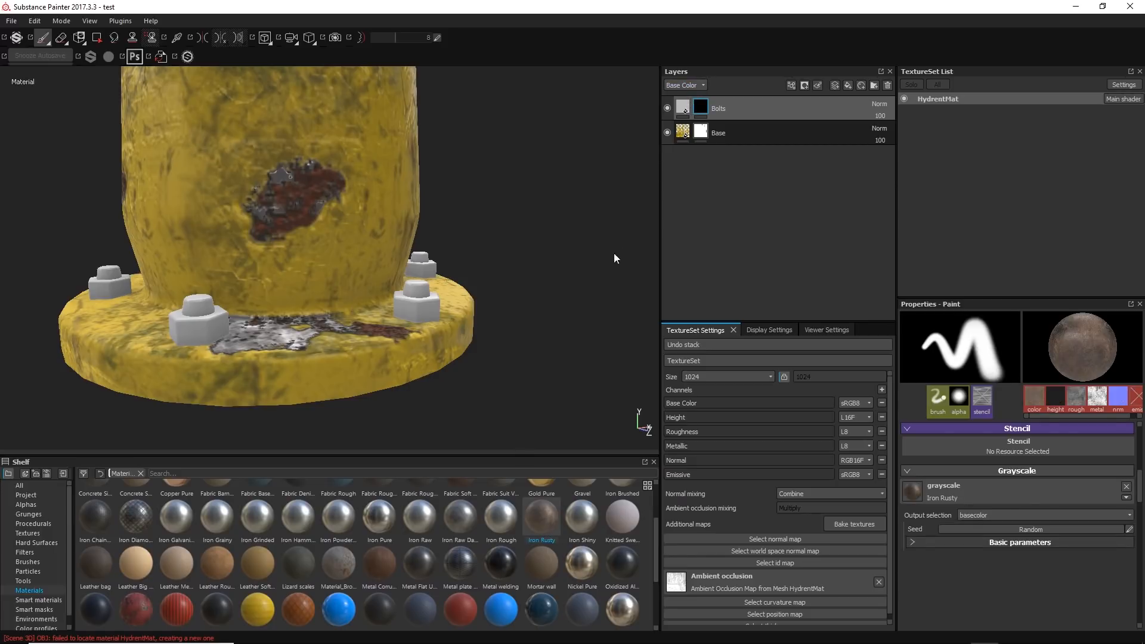
click(682, 107)
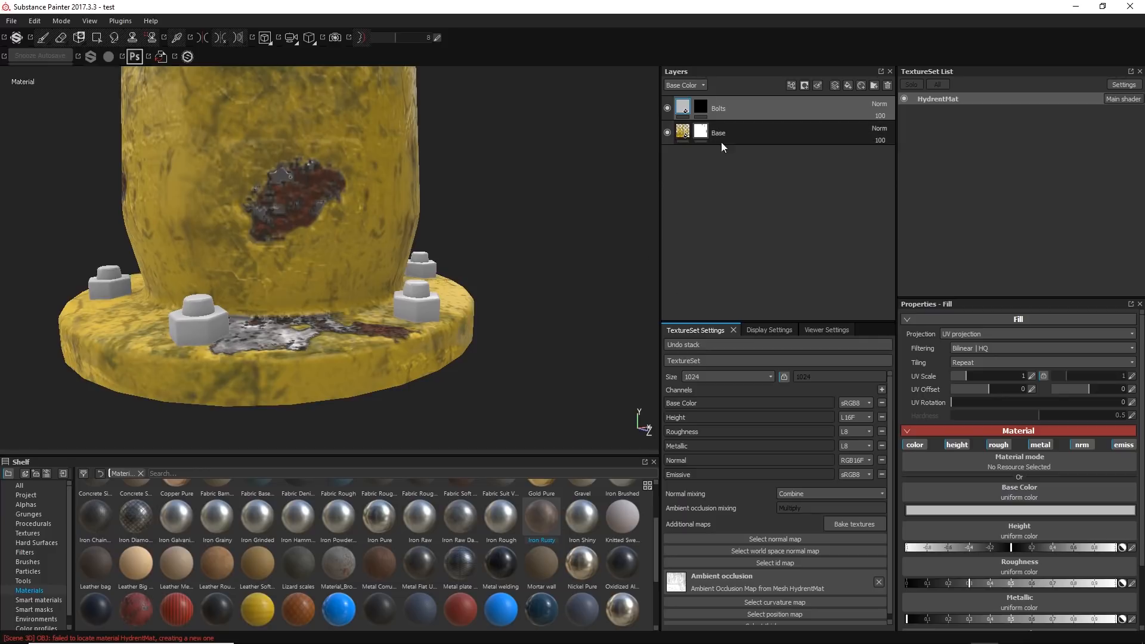
click(542, 514)
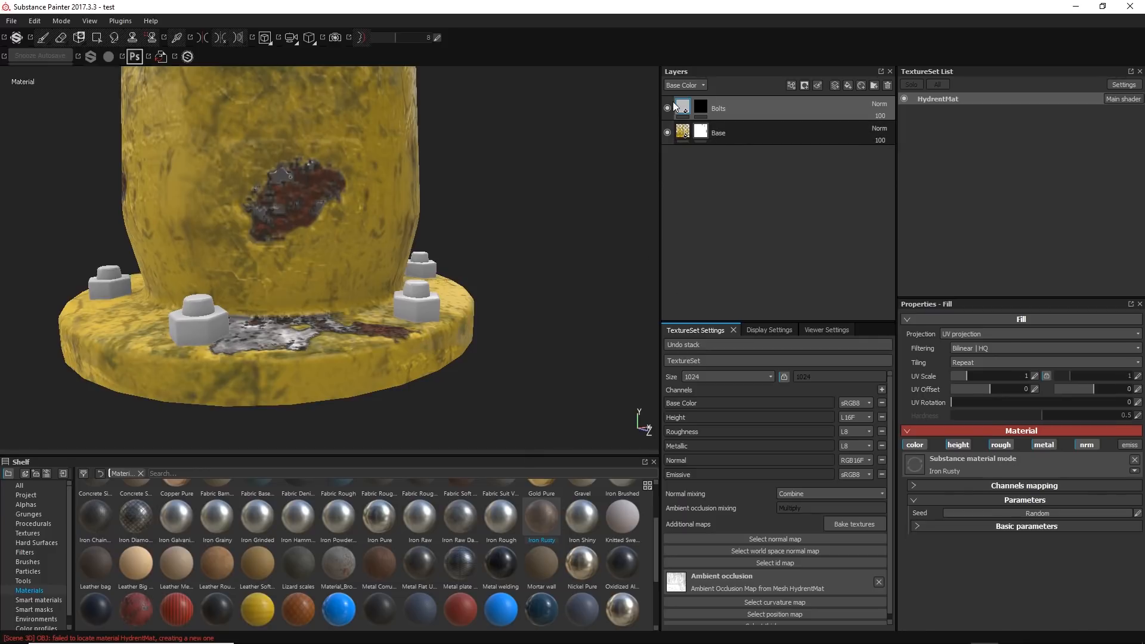
- Try a white Polygon Fill on one flange bolt in the Bolts layer's mask, and undo the fill
click(699, 106)
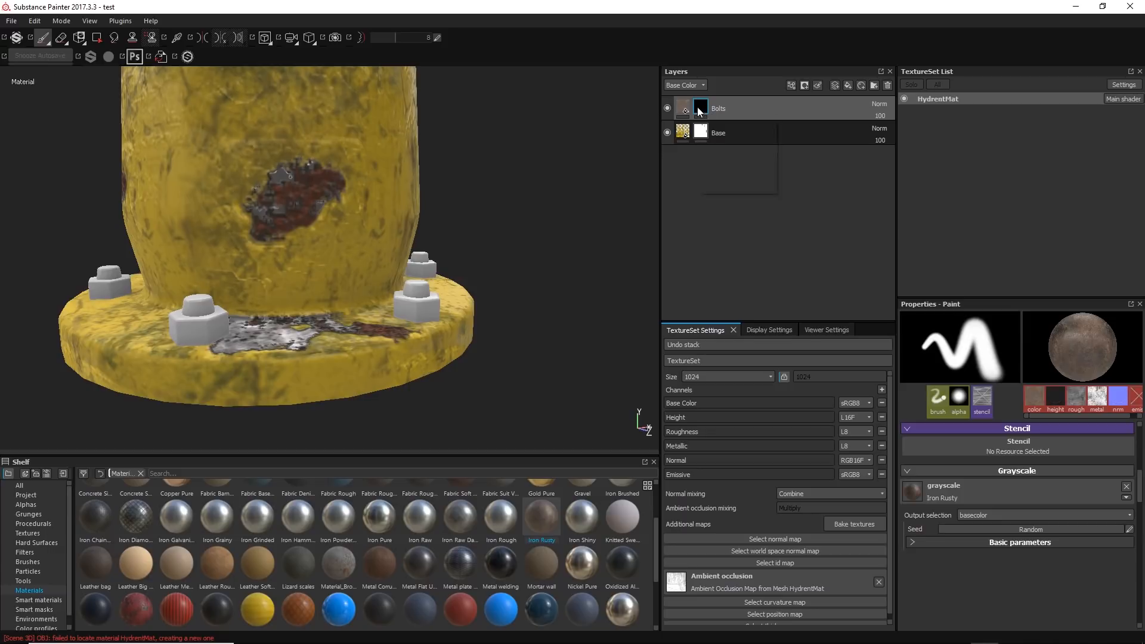
right_click(697, 106)
key(Escape)
alt+drag(466, 237, 462, 231)
alt+right_drag(463, 230, 498, 294)
alt+drag(499, 294, 572, 256)
alt+middle_drag(569, 258, 537, 266)
alt+right_drag(537, 266, 513, 272)
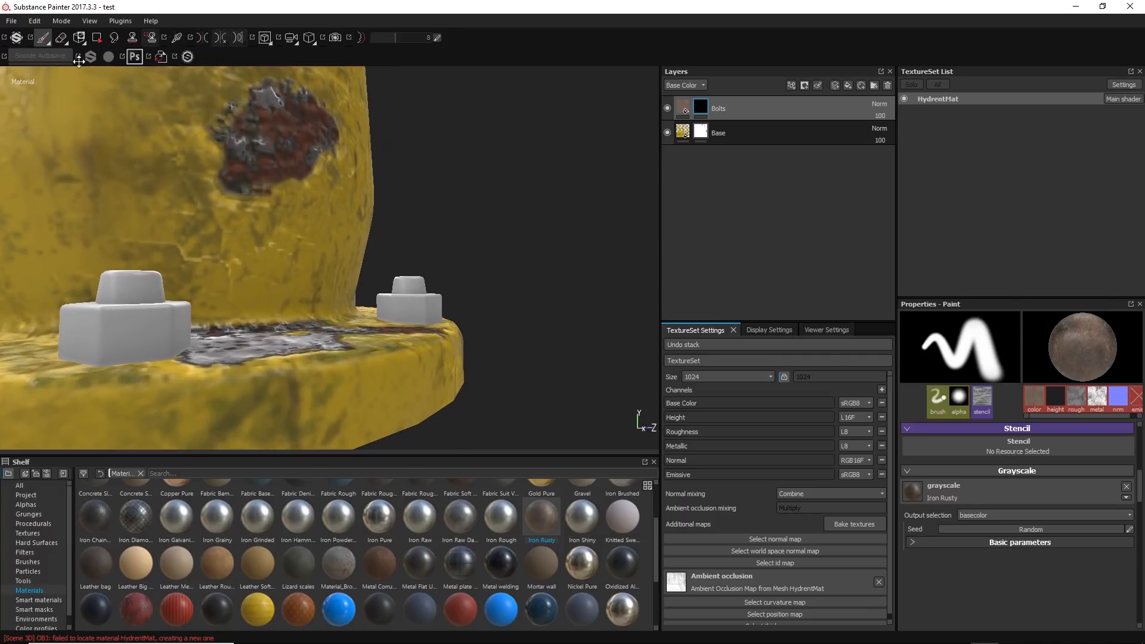
click(97, 37)
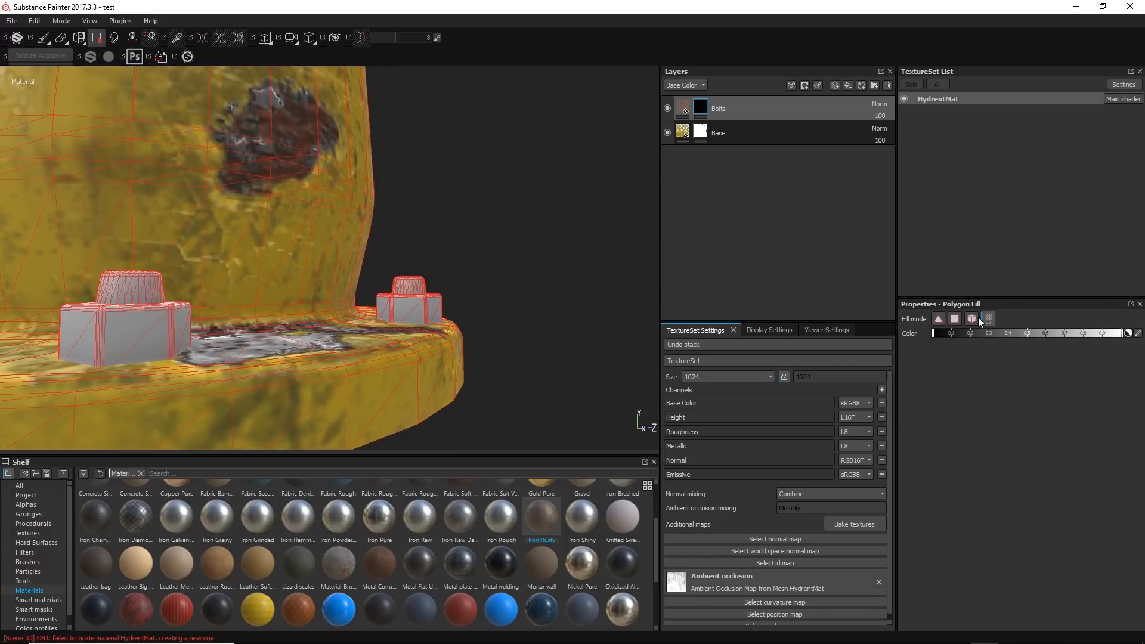
click(1123, 333)
drag(497, 254, 413, 297)
alt+drag(471, 268, 417, 315)
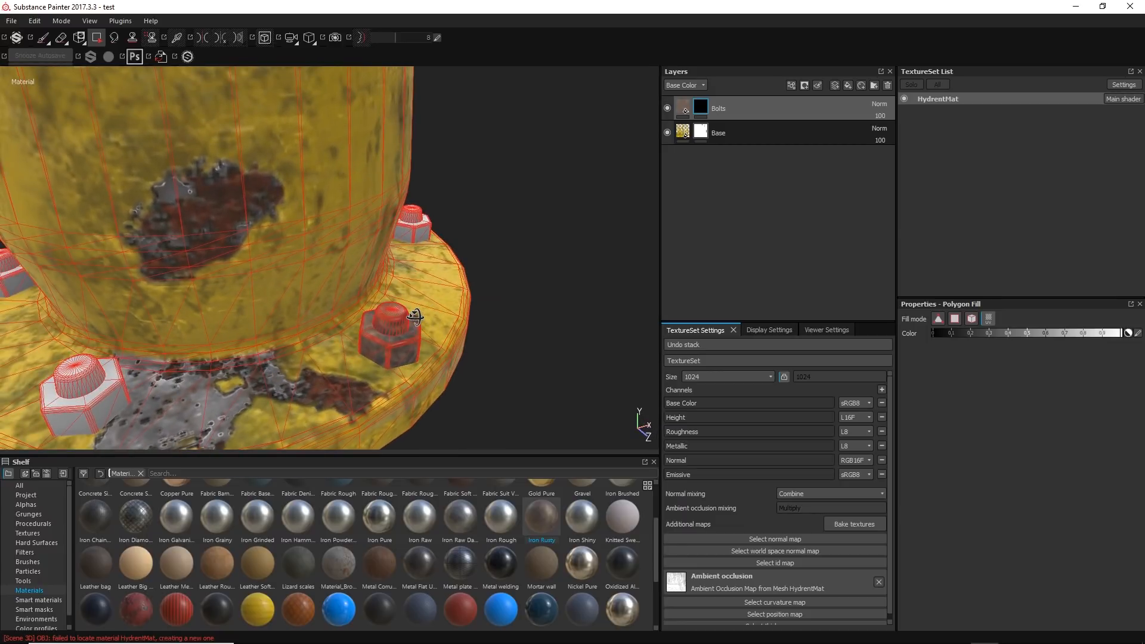
key(ctrl+z)
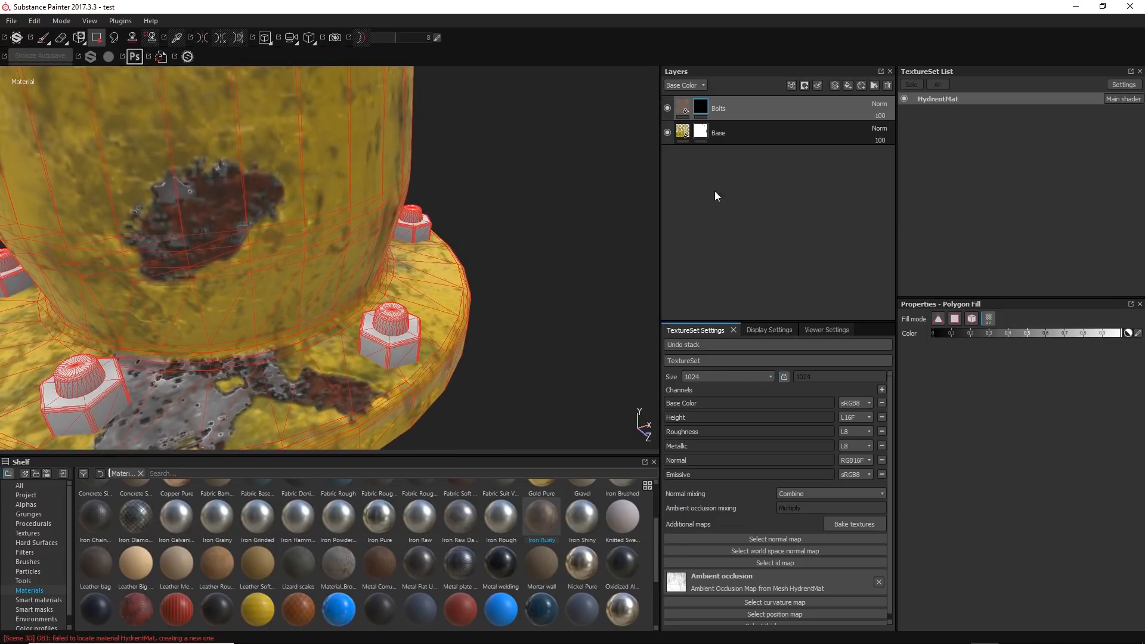
- Copy the Base layer's mask and paste it into the black mask of the Bolts layer
click(730, 130)
right_click(705, 134)
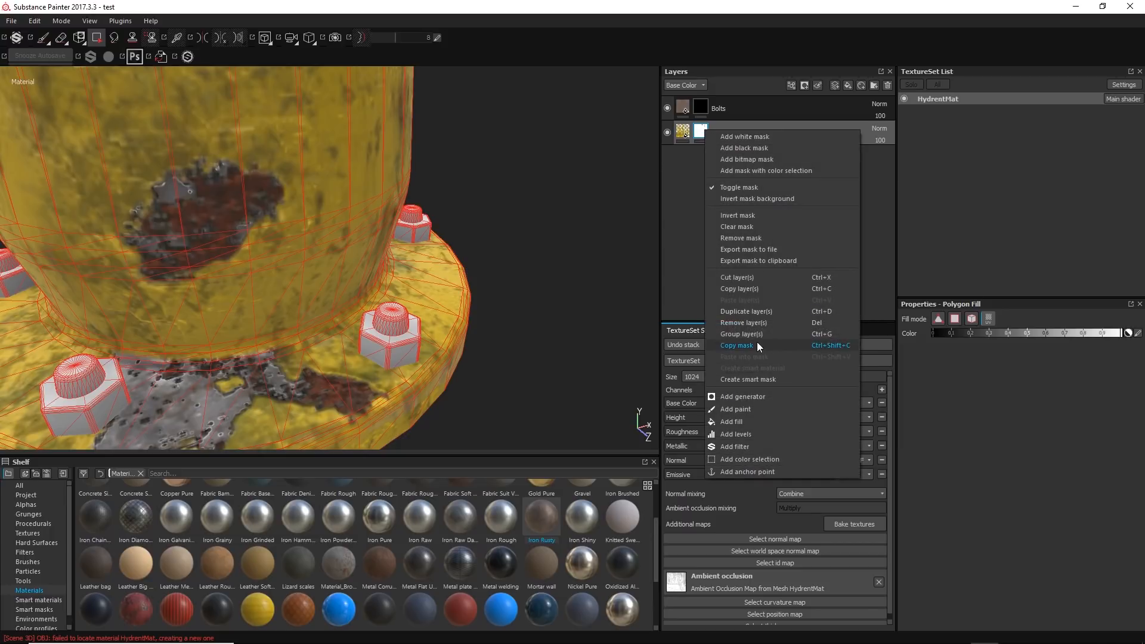
click(757, 343)
click(704, 107)
right_click(703, 107)
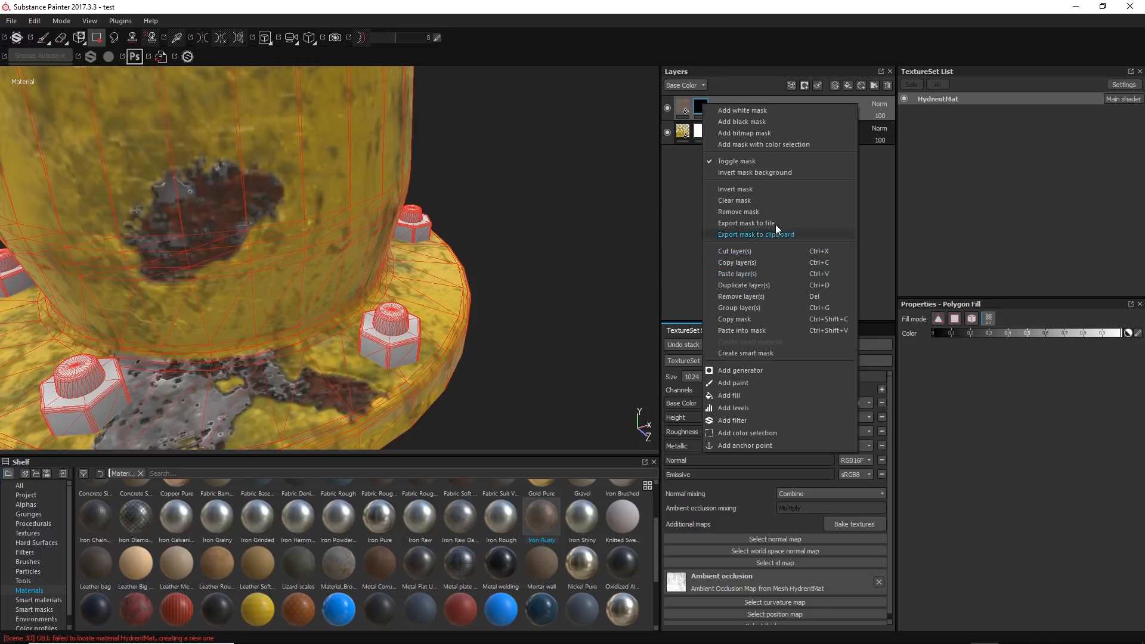
click(769, 331)
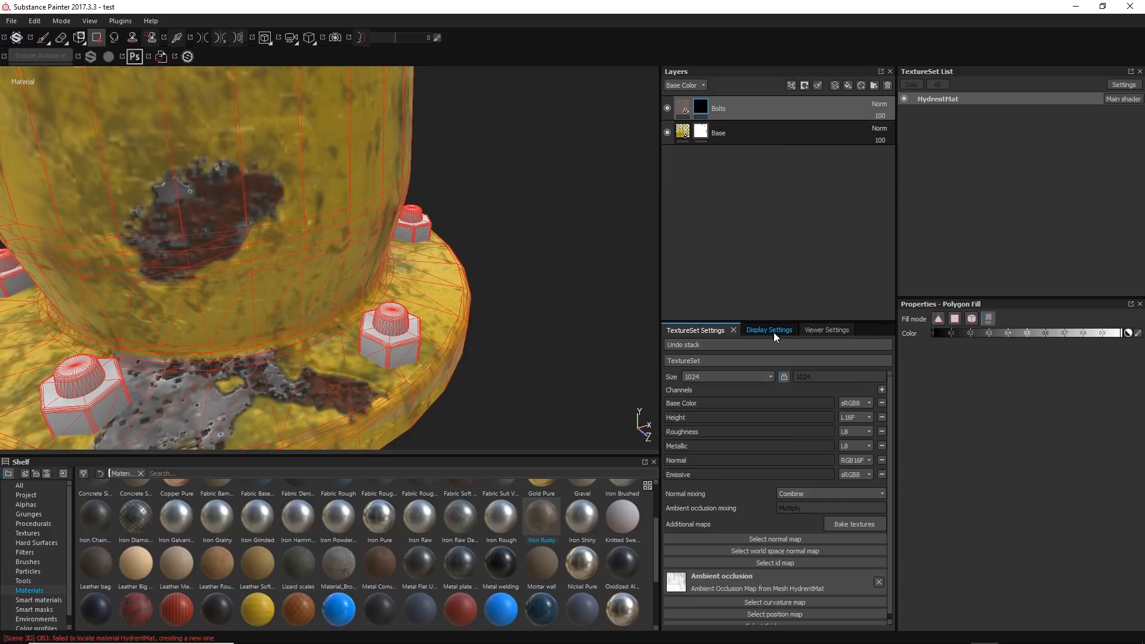
- Replace the Bolts layer's black mask with a white one and paste the copied Base mask into it
right_click(703, 105)
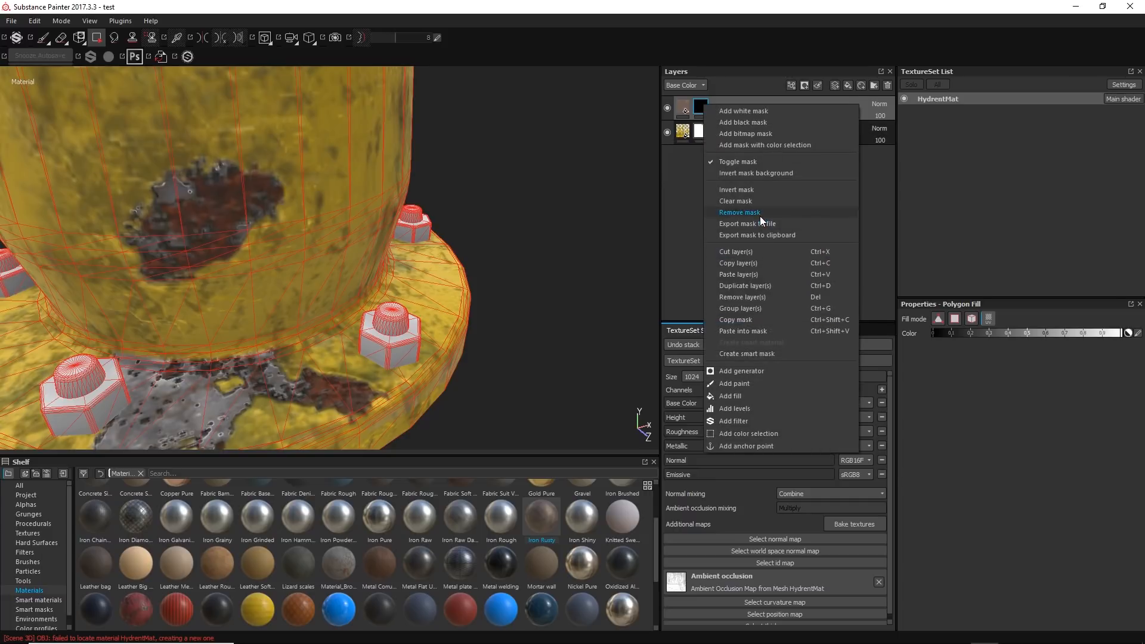
click(760, 216)
right_click(685, 103)
click(703, 111)
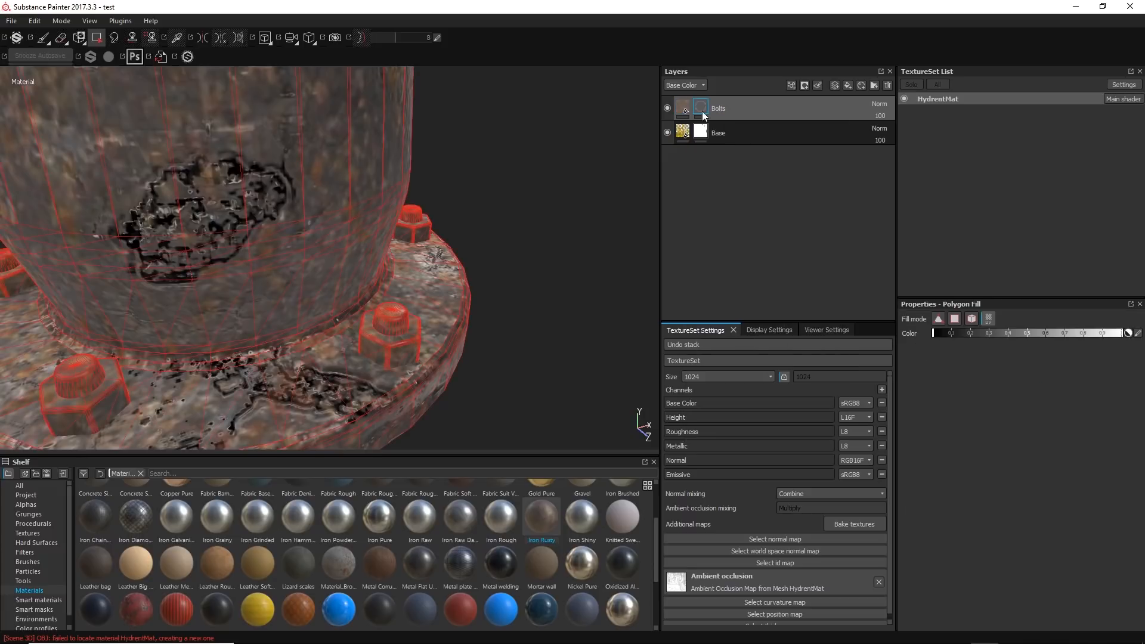
right_click(701, 108)
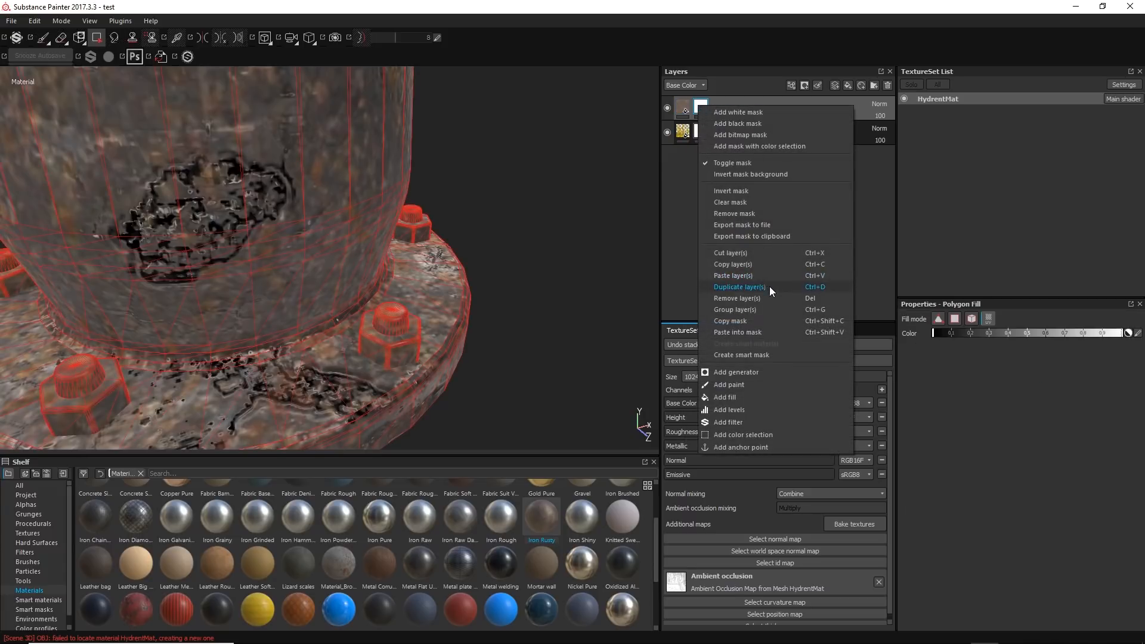
click(772, 330)
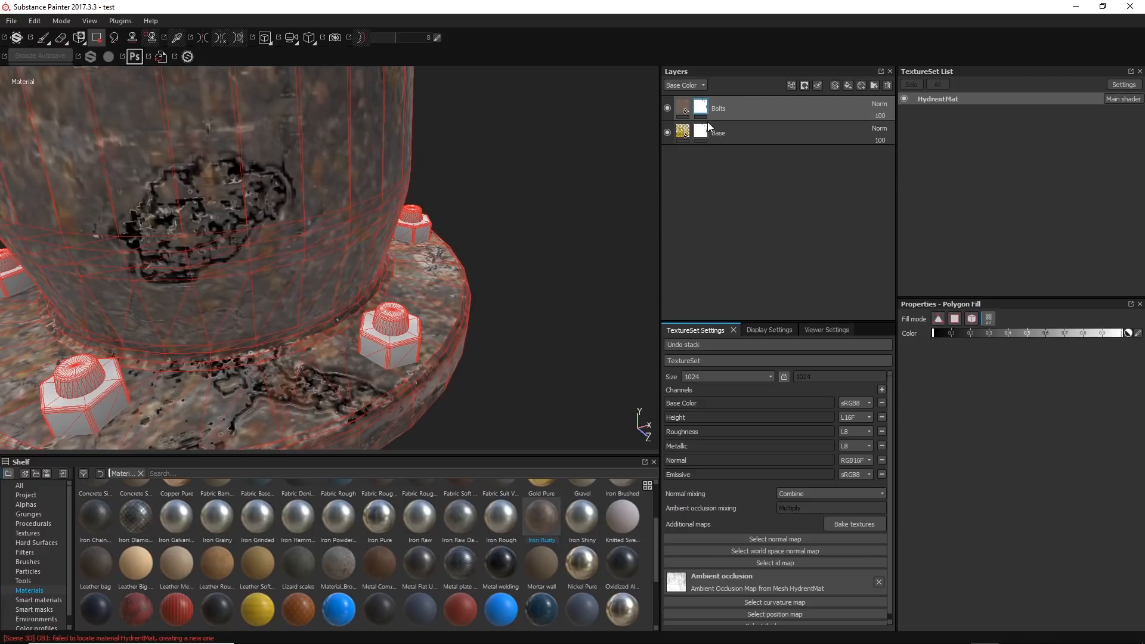
- Add a Levels effect to the Bolts layer's mask and invert it so the rust covers only the bolts
click(790, 86)
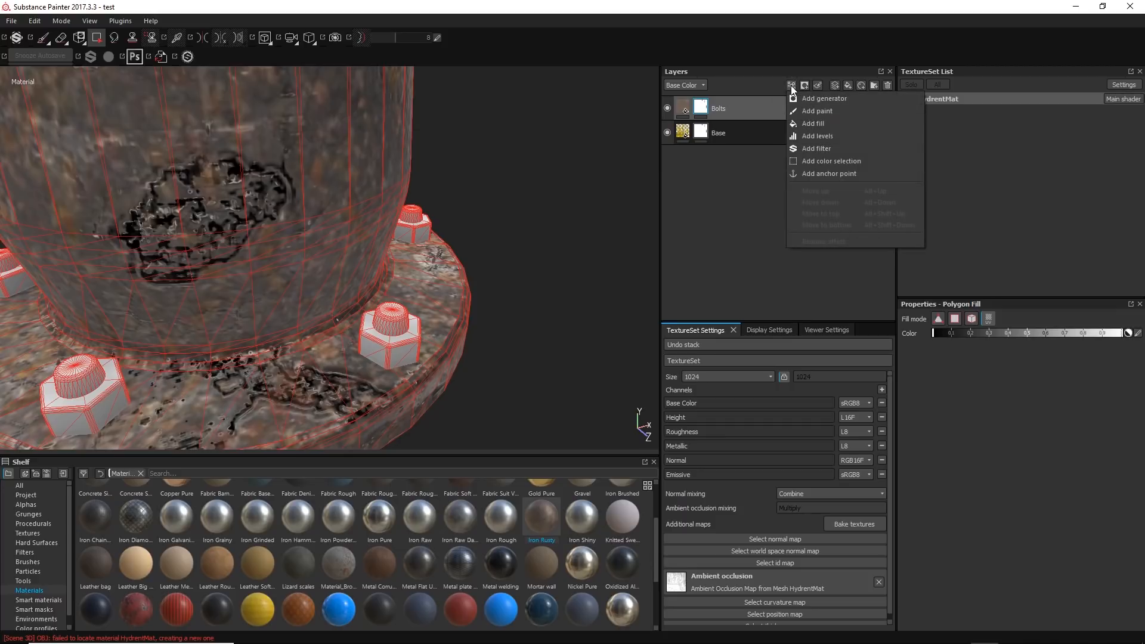
click(848, 136)
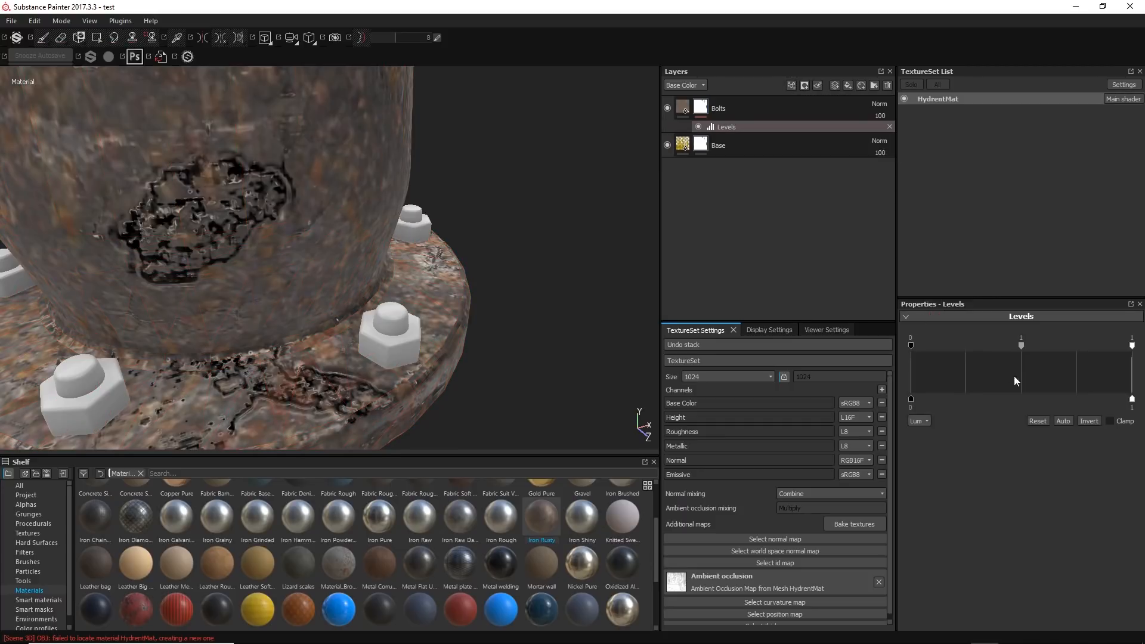
click(1088, 421)
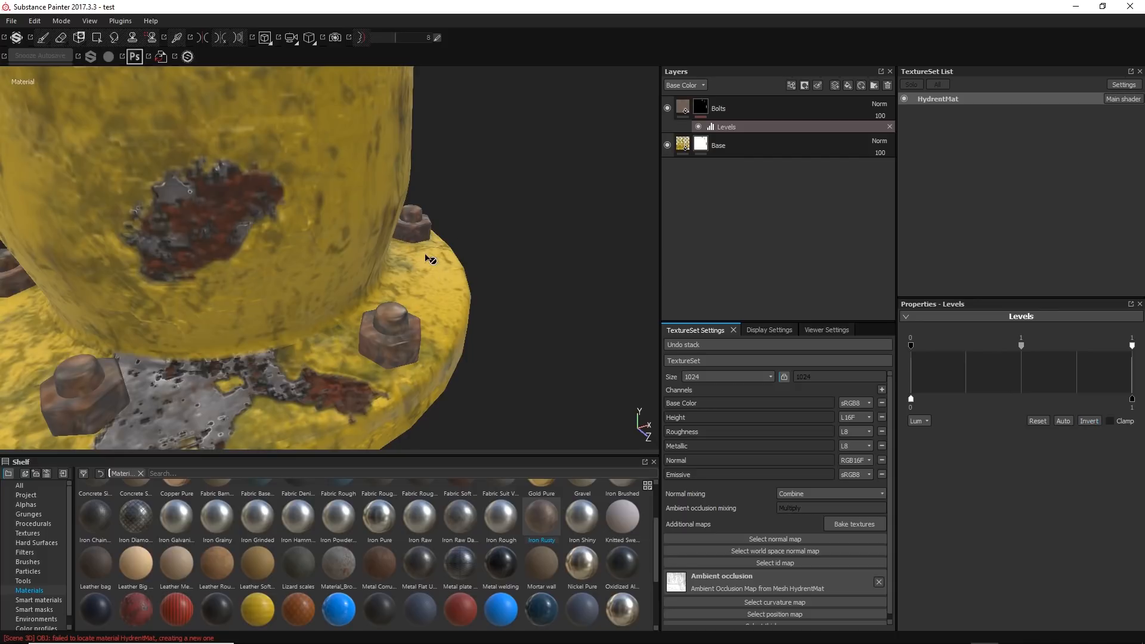
- Inspect the rusty flange bolts from several angles and select the Bolts layer's fill to show its material properties
alt+right_drag(406, 255, 436, 354)
alt+drag(436, 355, 447, 307)
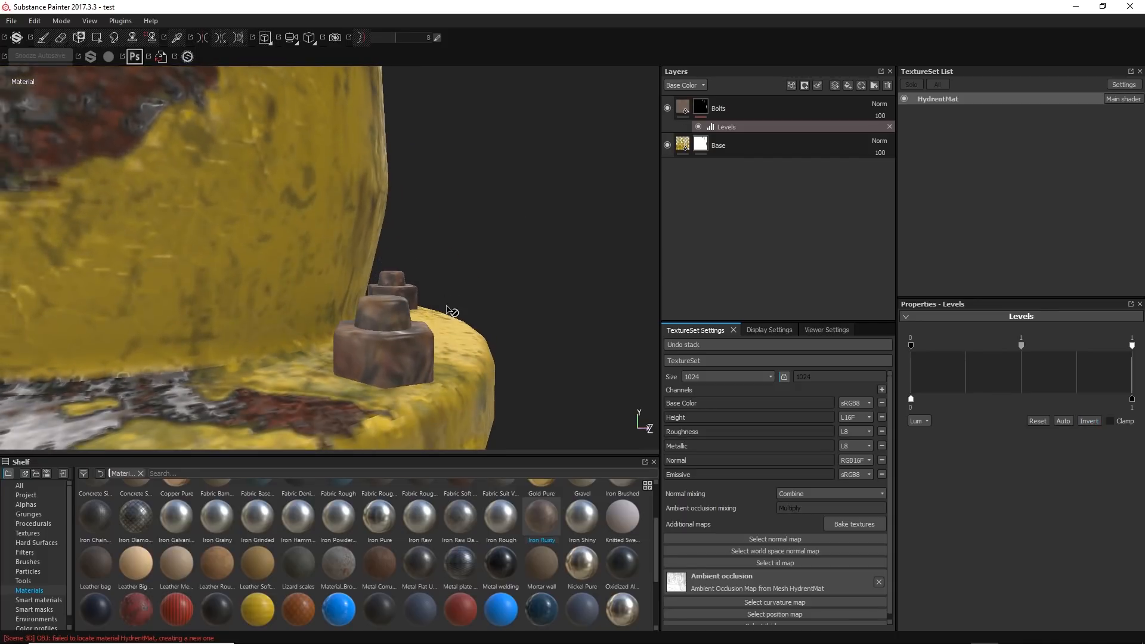
alt+drag(450, 235, 446, 301)
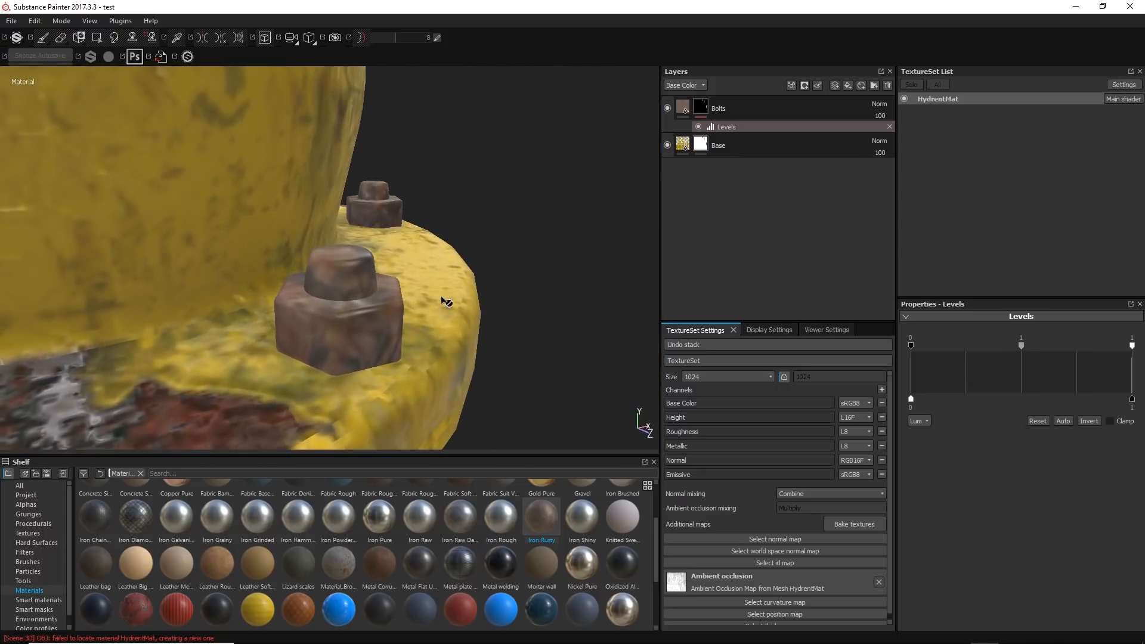
alt+right_drag(446, 301, 386, 131)
alt+right_drag(438, 245, 414, 186)
alt+drag(414, 187, 445, 191)
alt+middle_drag(444, 191, 425, 300)
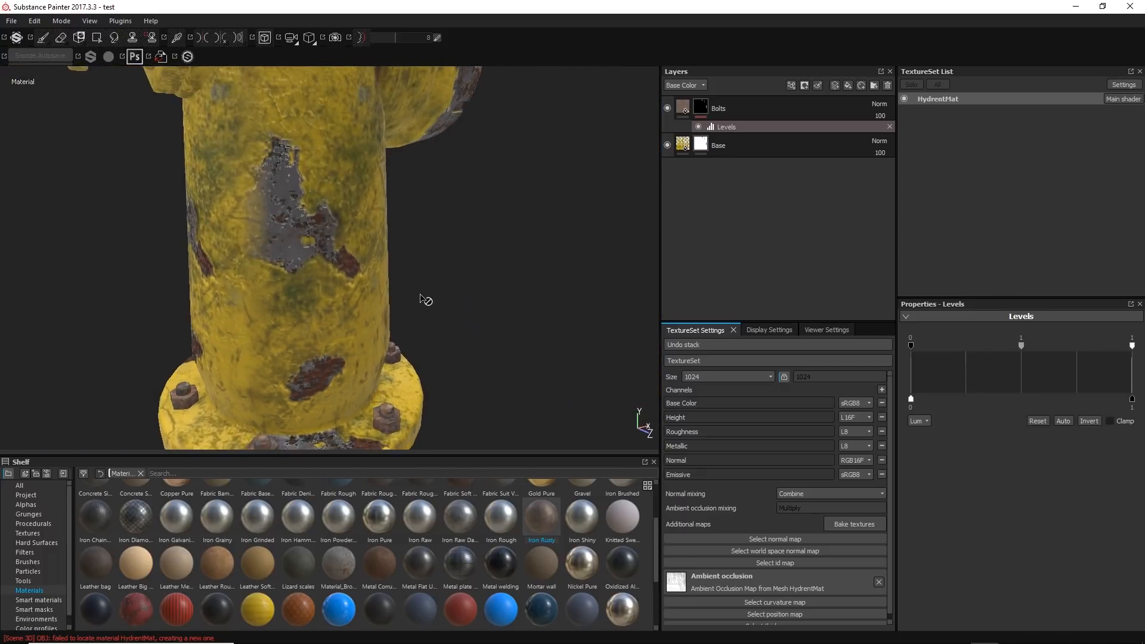
alt+drag(417, 286, 411, 251)
alt+middle_drag(397, 260, 350, 138)
alt+right_drag(350, 138, 303, 255)
alt+drag(303, 255, 240, 290)
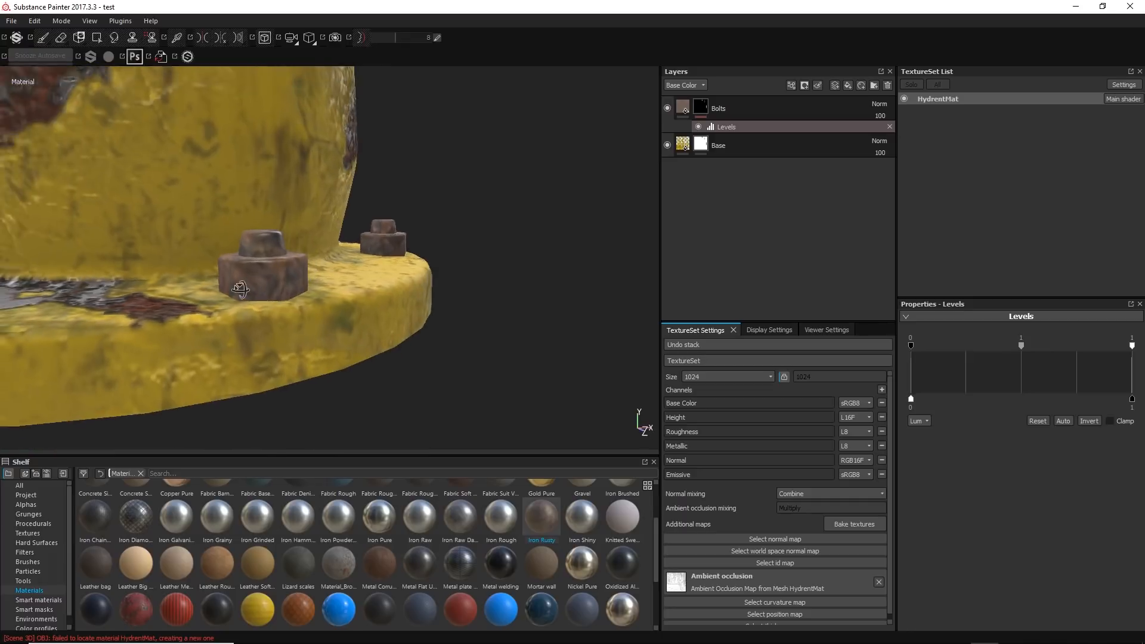
alt+middle_drag(240, 290, 294, 279)
alt+right_drag(294, 278, 310, 334)
alt+drag(310, 334, 370, 340)
click(684, 106)
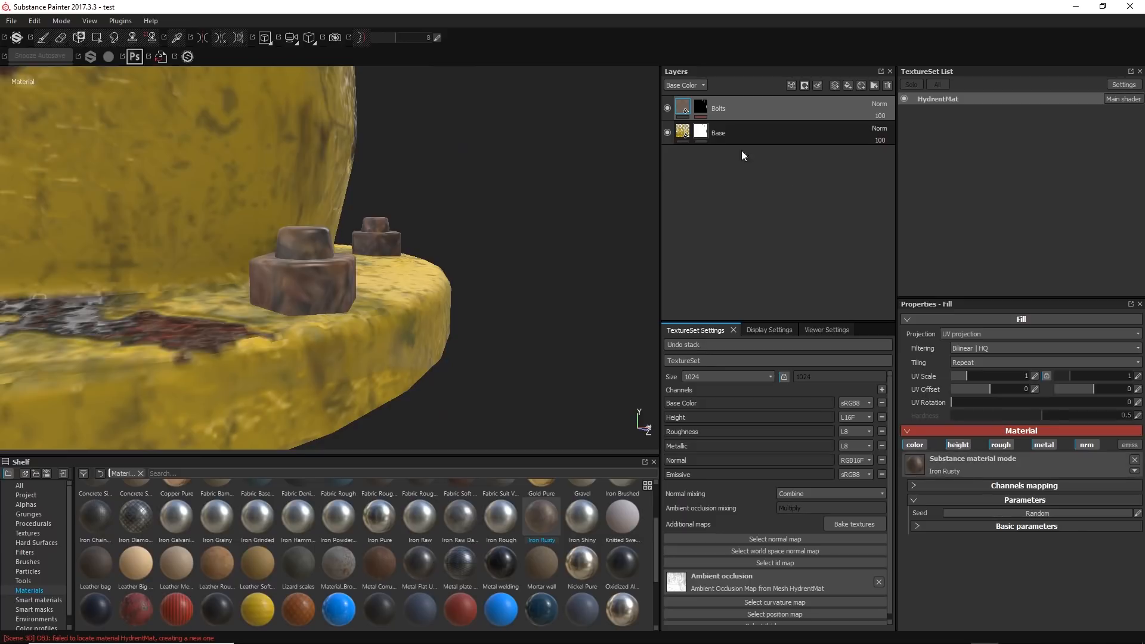
- Examine the basic parameters and channels mapping of the Iron Rusty material on the Bolts layer
click(942, 501)
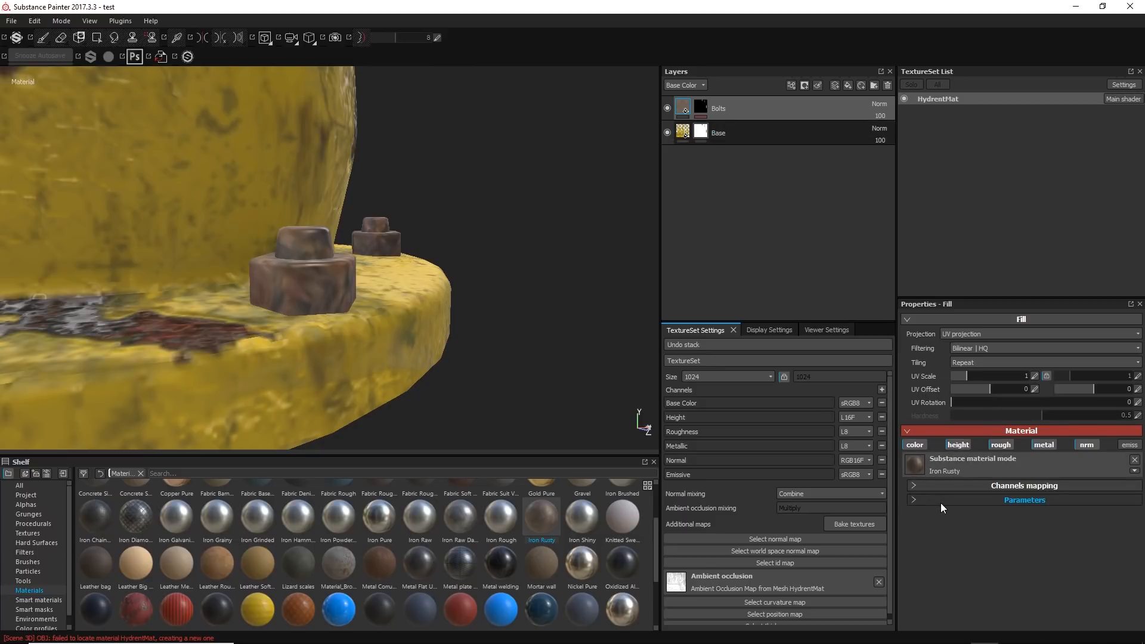
click(939, 503)
click(934, 528)
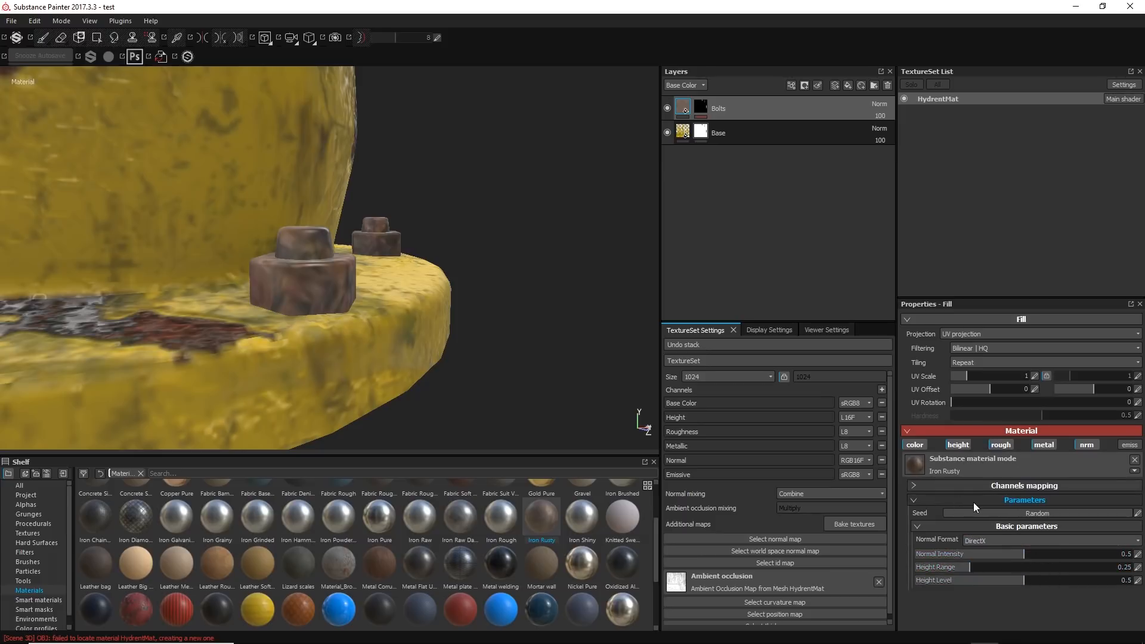
click(942, 485)
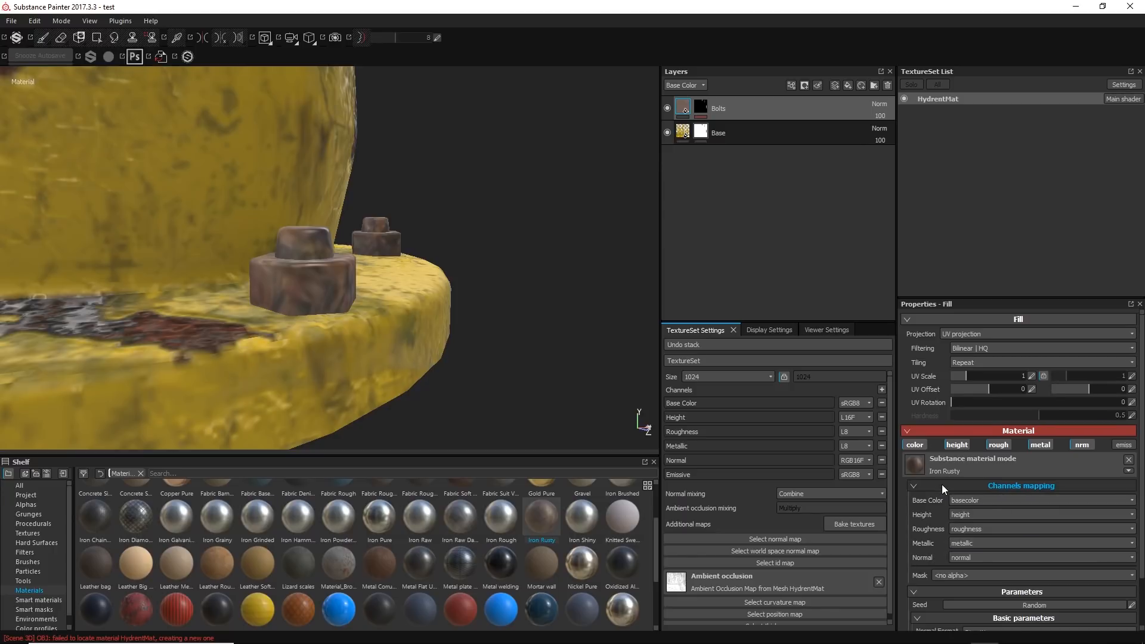
click(942, 486)
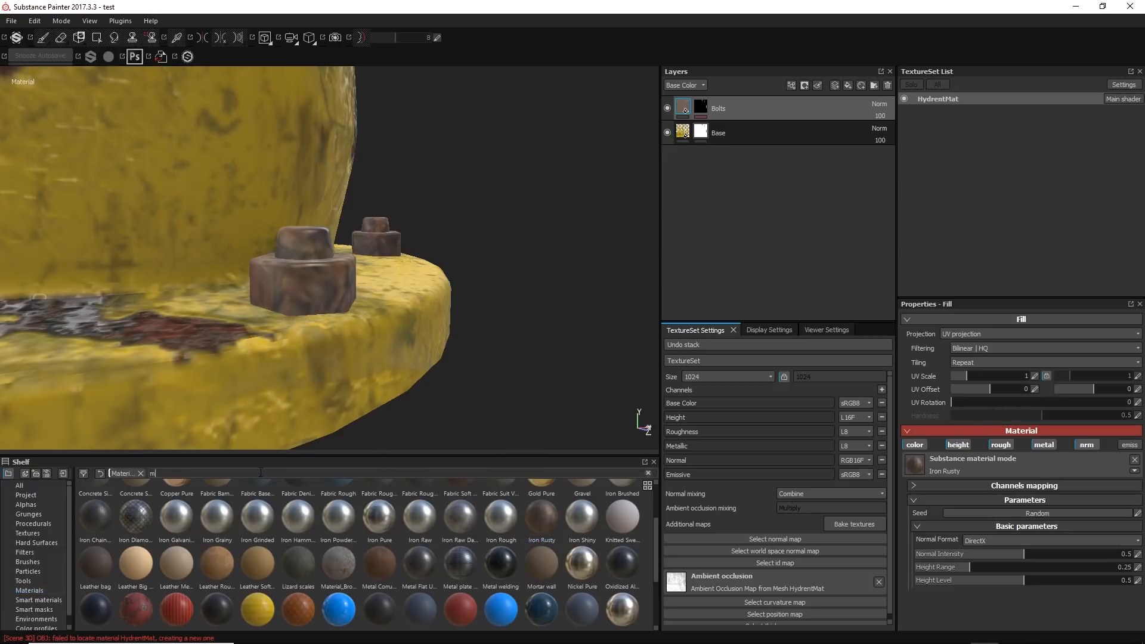
- Filter the shelf materials by "metal" and try the Rust Fine material on the Bolts layer, checking it on the flange bolts
text(metal)
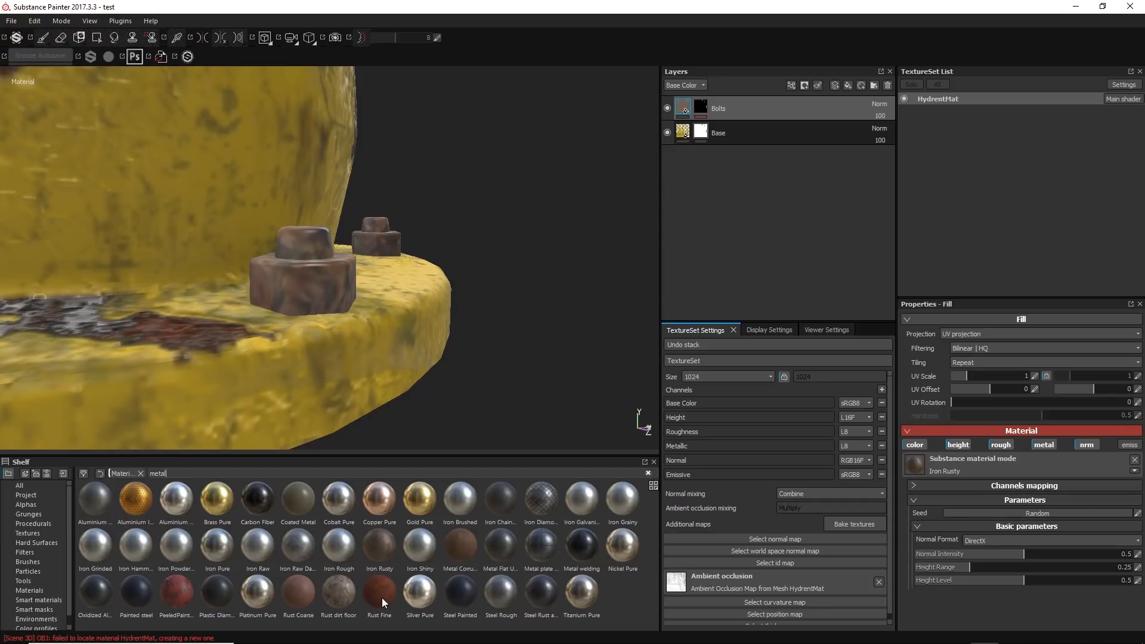
mouse_move(291, 589)
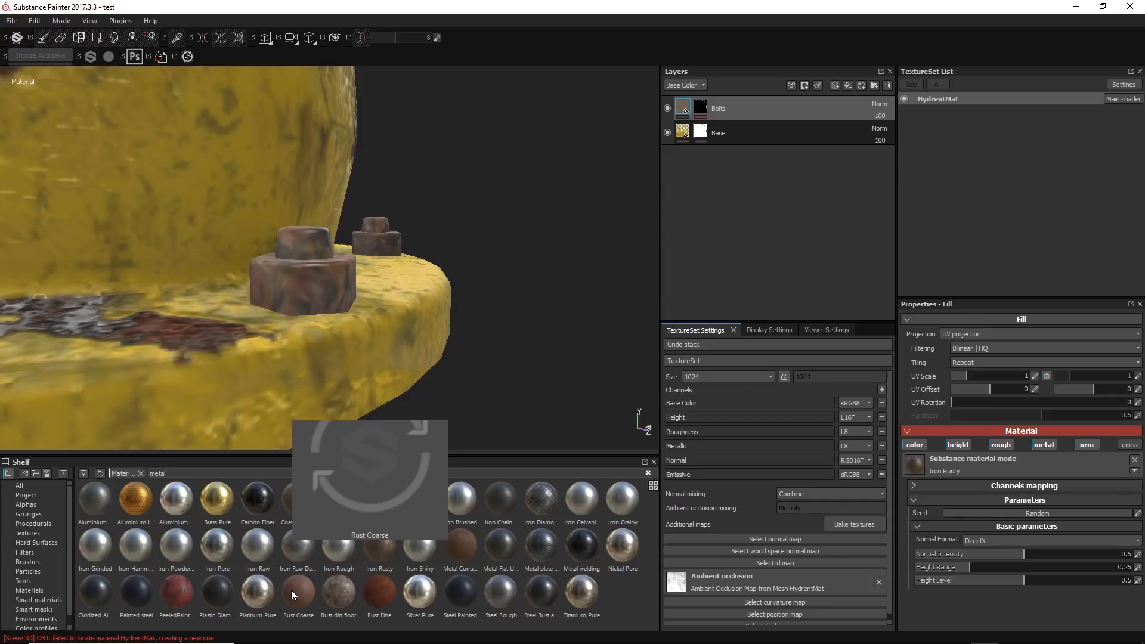
click(380, 591)
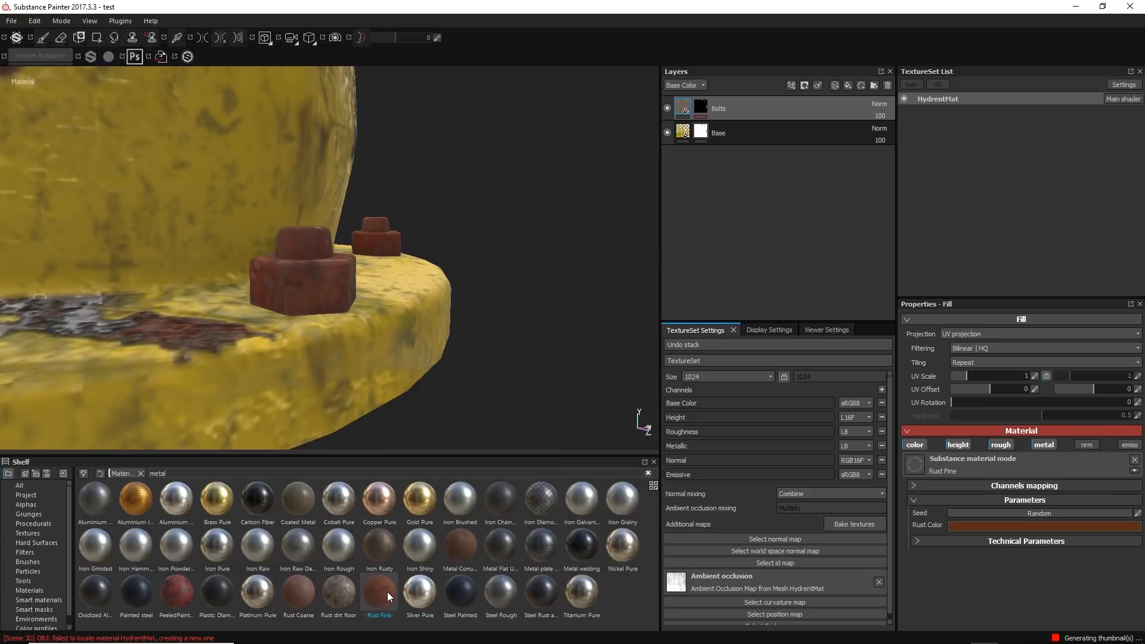
click(928, 539)
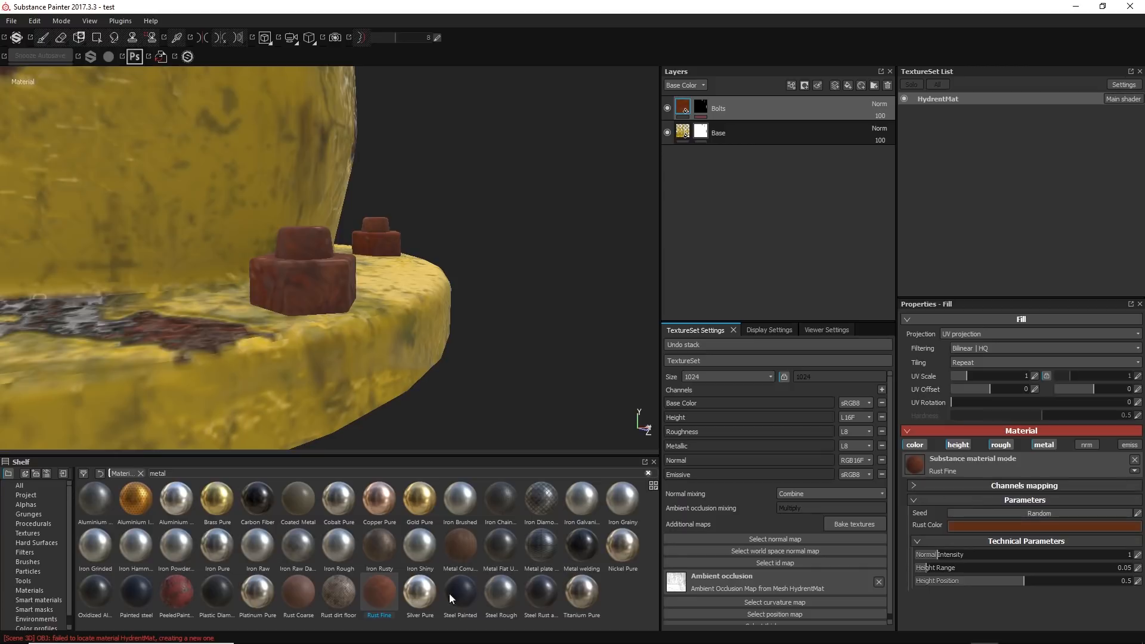
alt+drag(428, 310, 353, 357)
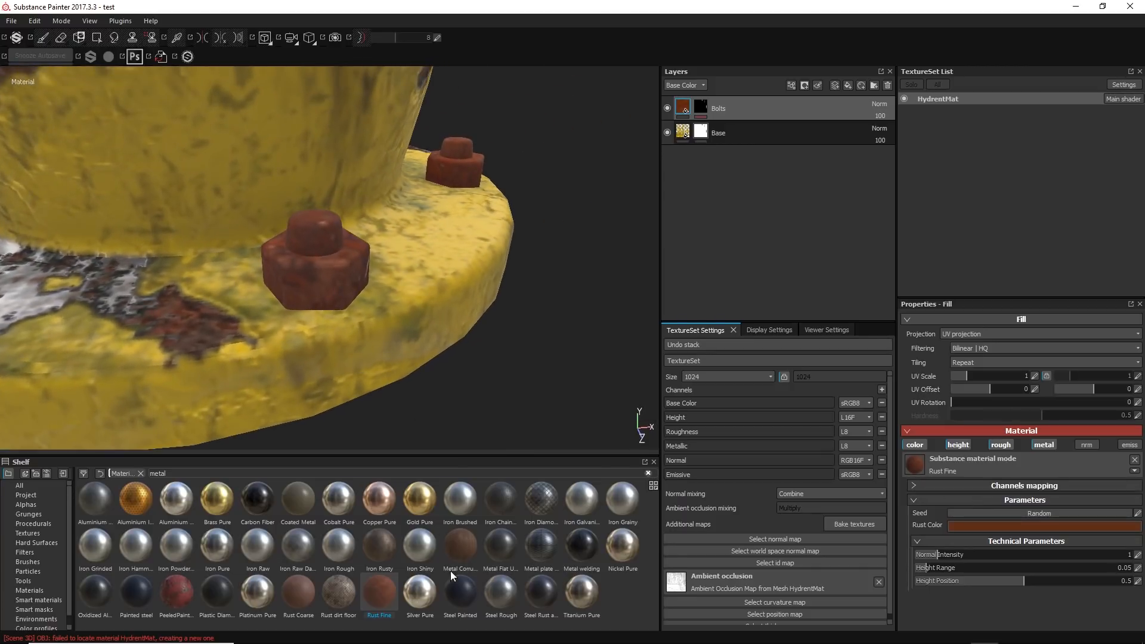
alt+drag(435, 335, 458, 302)
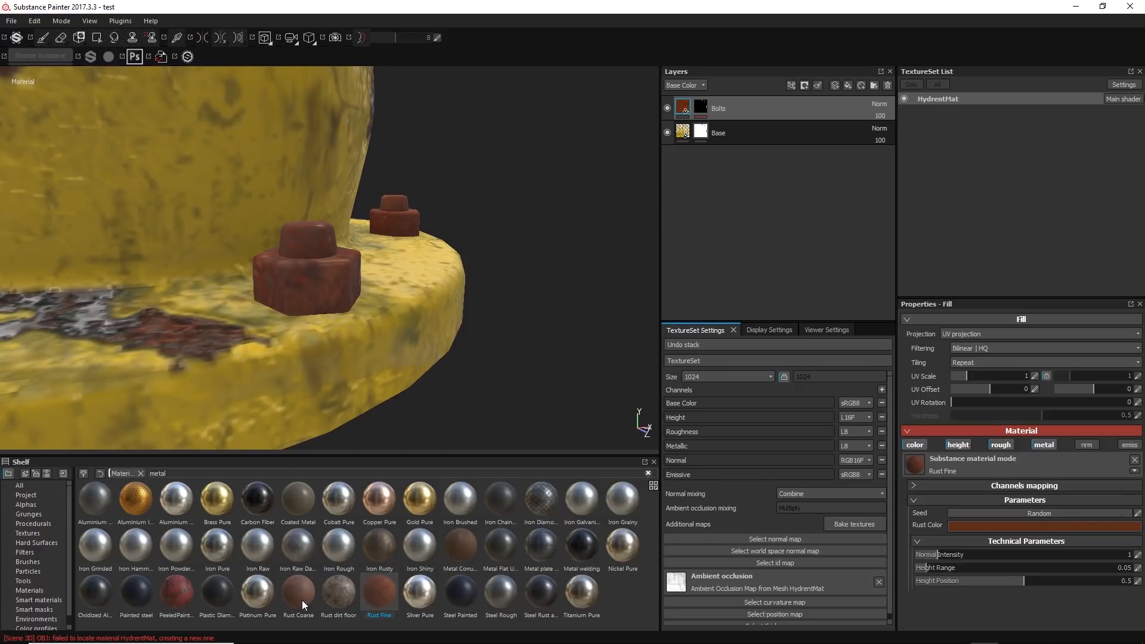
- Switch the Bolts layer's material back to Iron Rusty and check the available texture set sizes
click(370, 543)
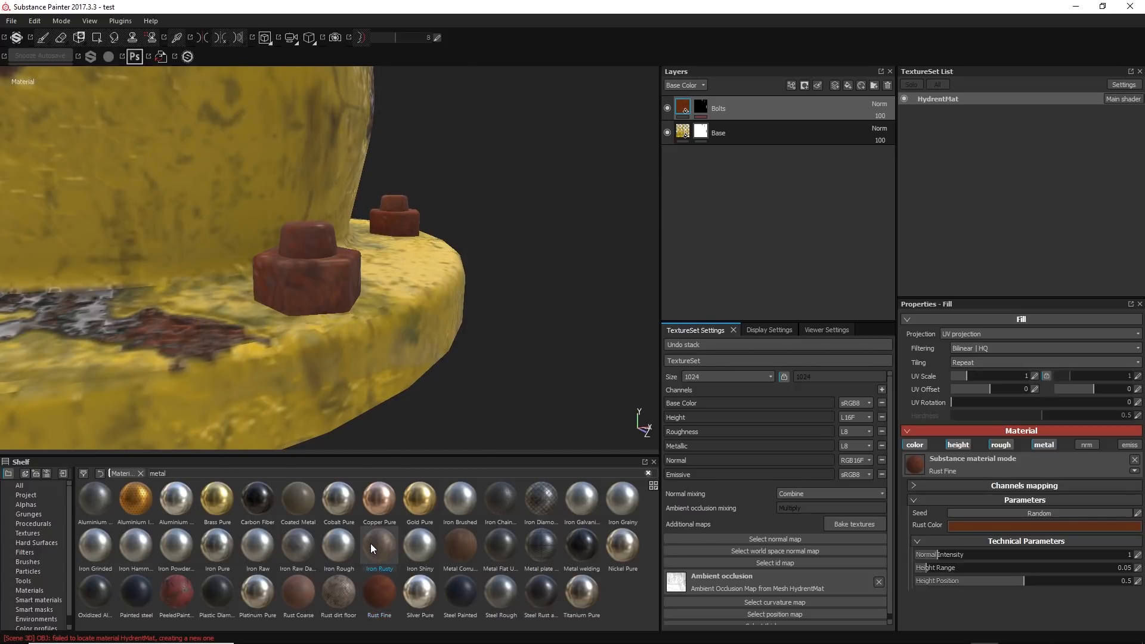
alt+drag(327, 272, 289, 294)
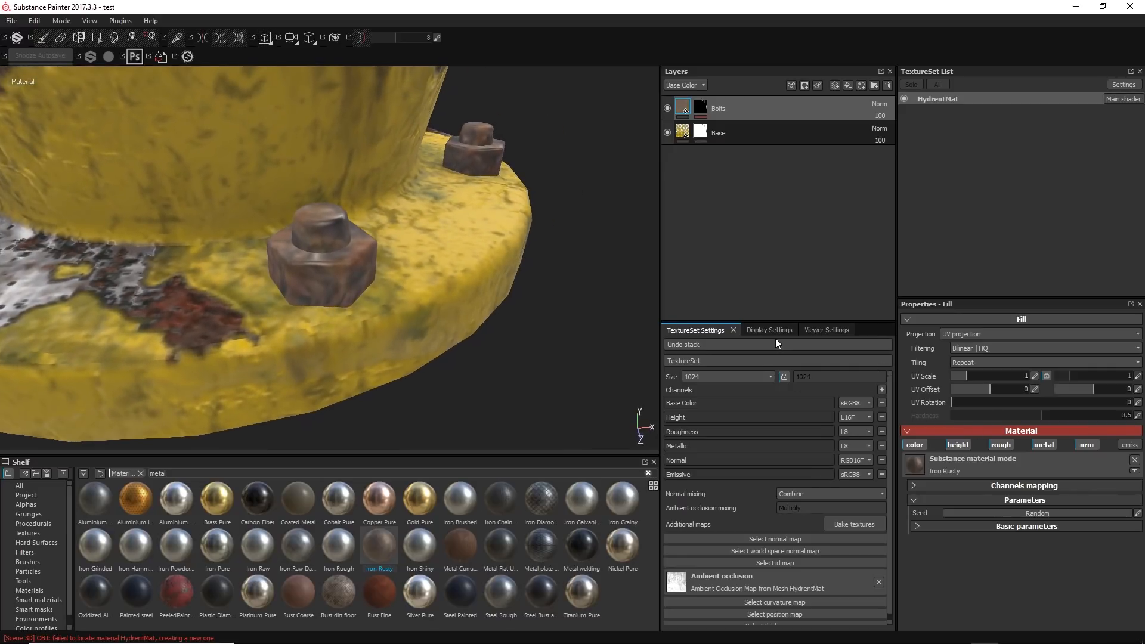
click(761, 374)
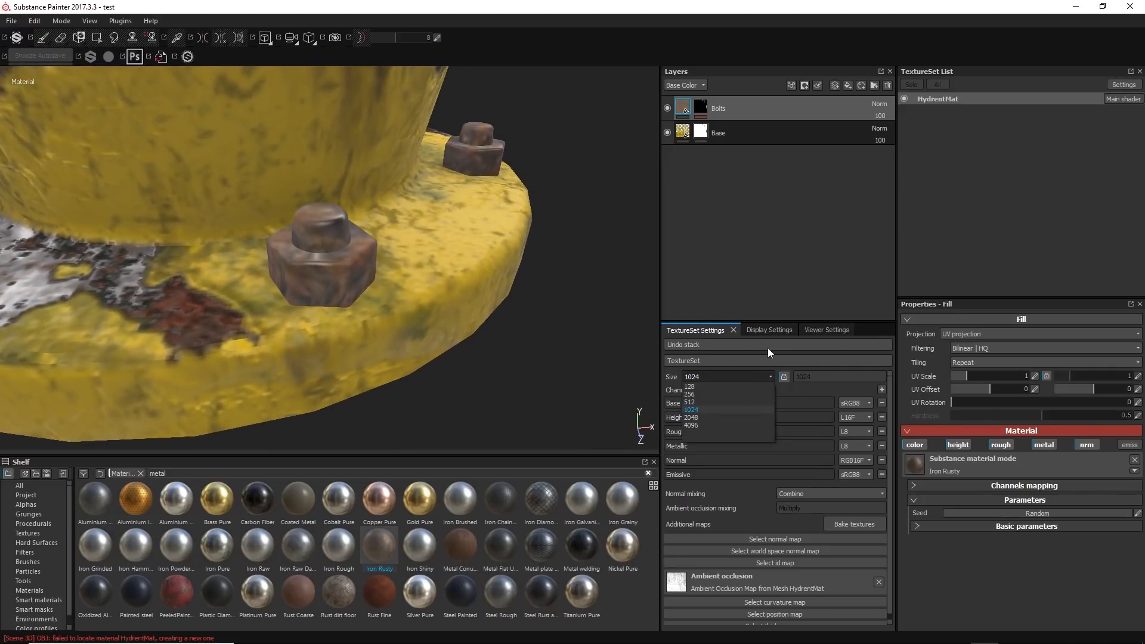
click(767, 349)
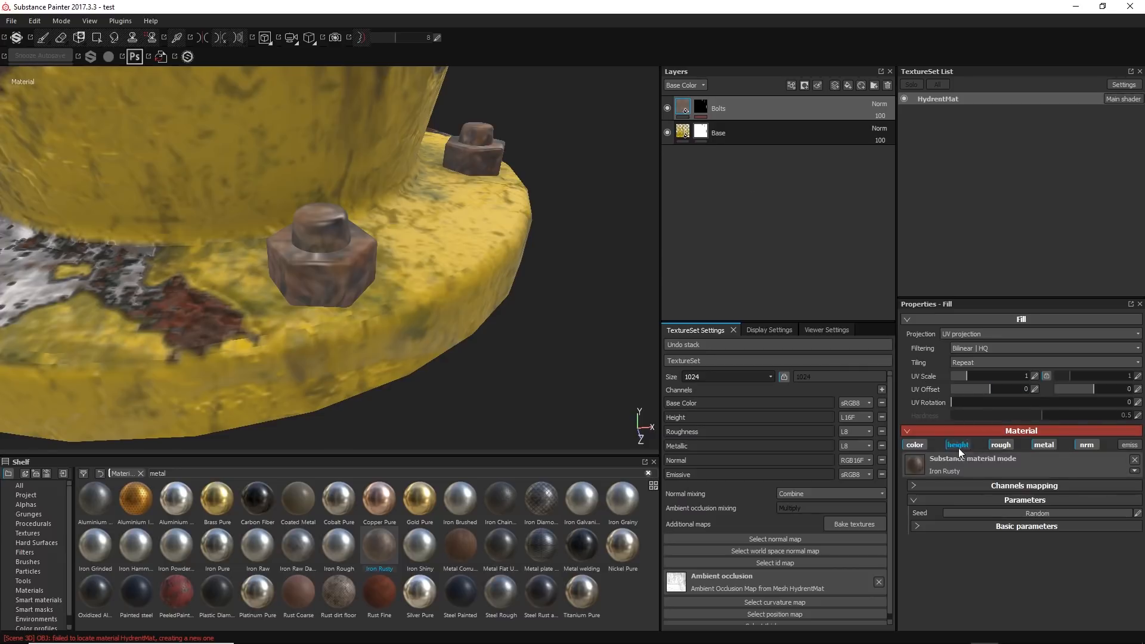
- Turn off the roughness channel of the Bolts fill and add a fill layer named "Bolts Roughness" above it
click(1002, 446)
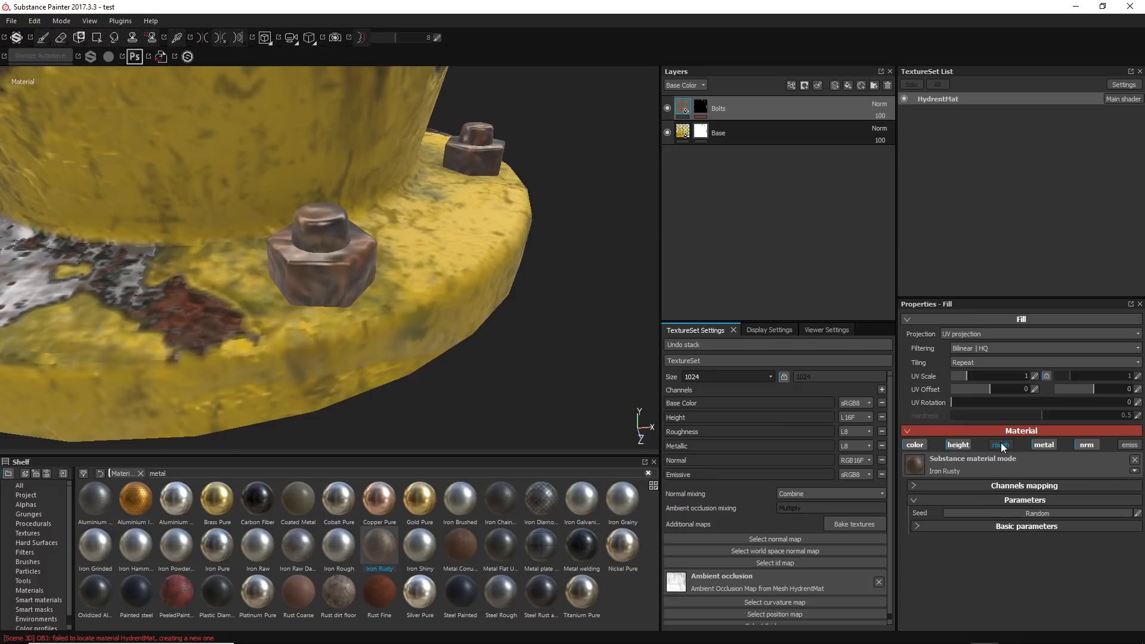
click(847, 86)
double_click(712, 108)
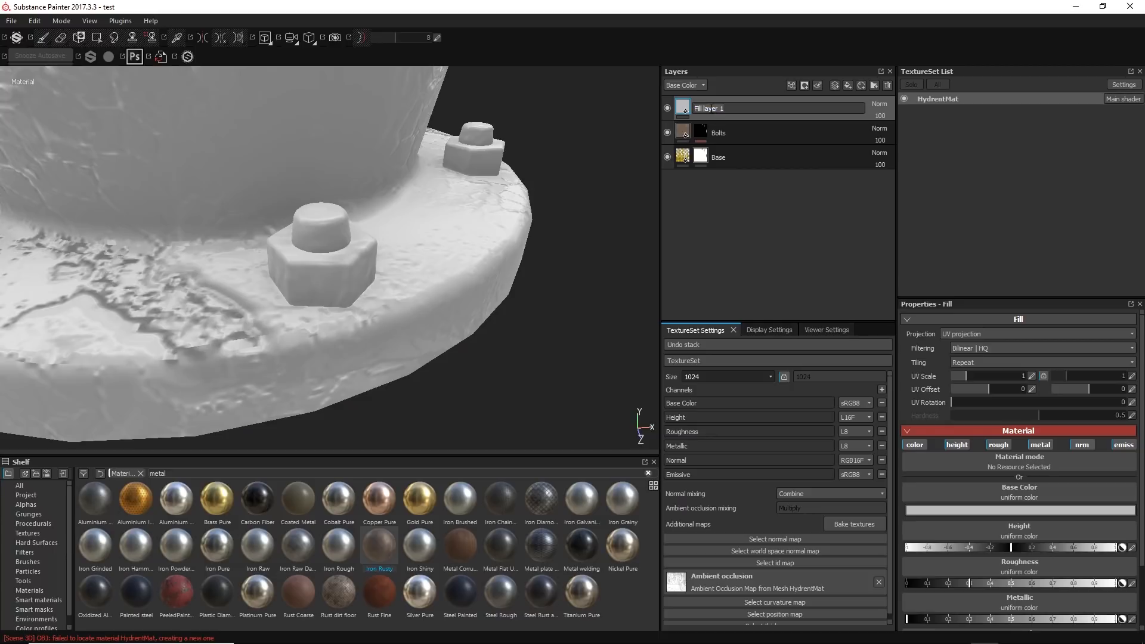
text(Bolts roughness)
key(Return)
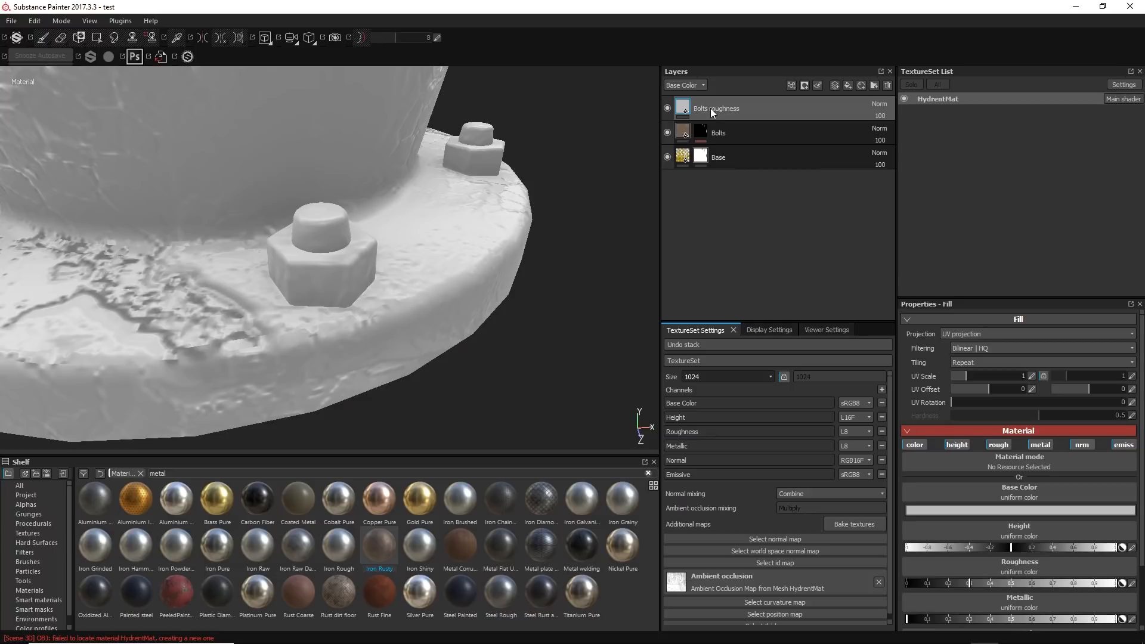
double_click(760, 113)
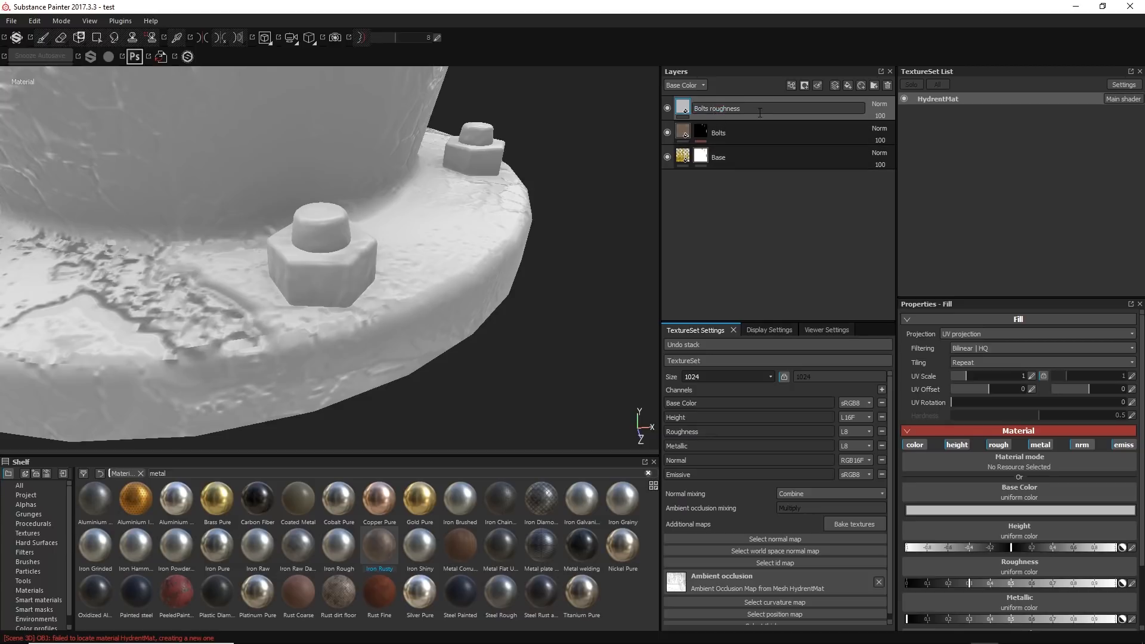
key(BackSpace)
text(R)
key(Return)
- Select the mask of the Bolts layer
click(700, 134)
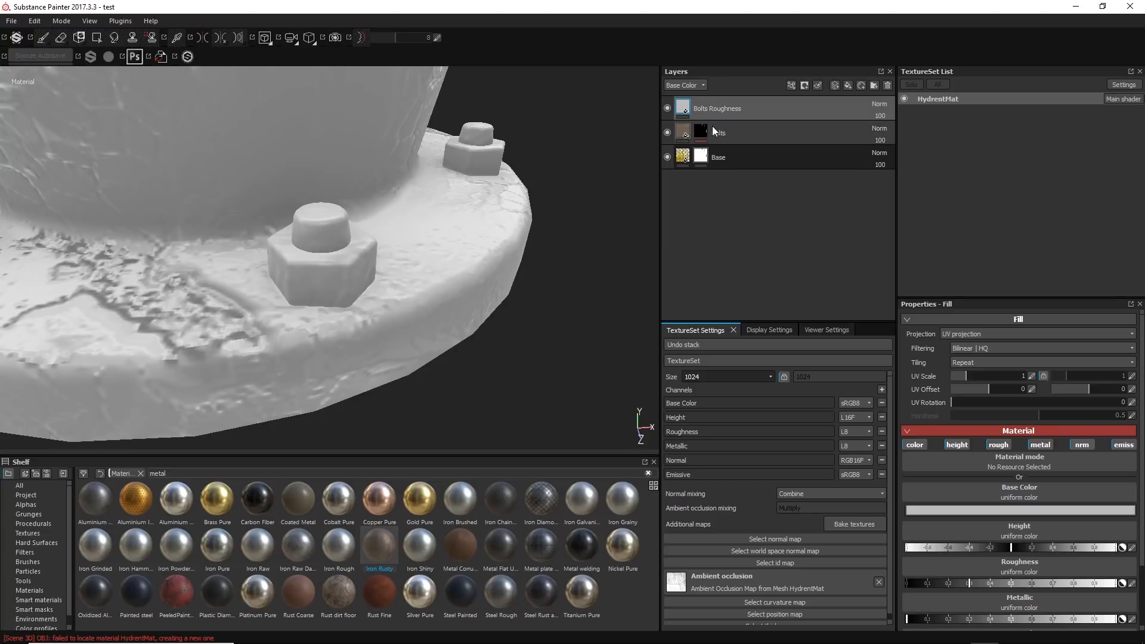
right_click(700, 134)
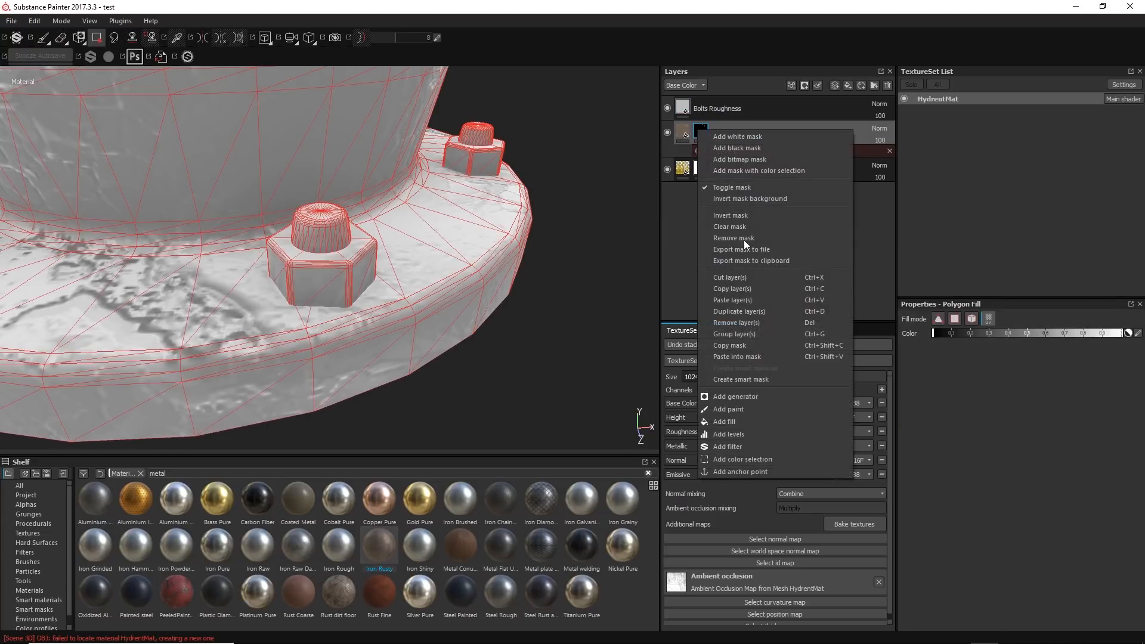
click(751, 342)
right_click(682, 109)
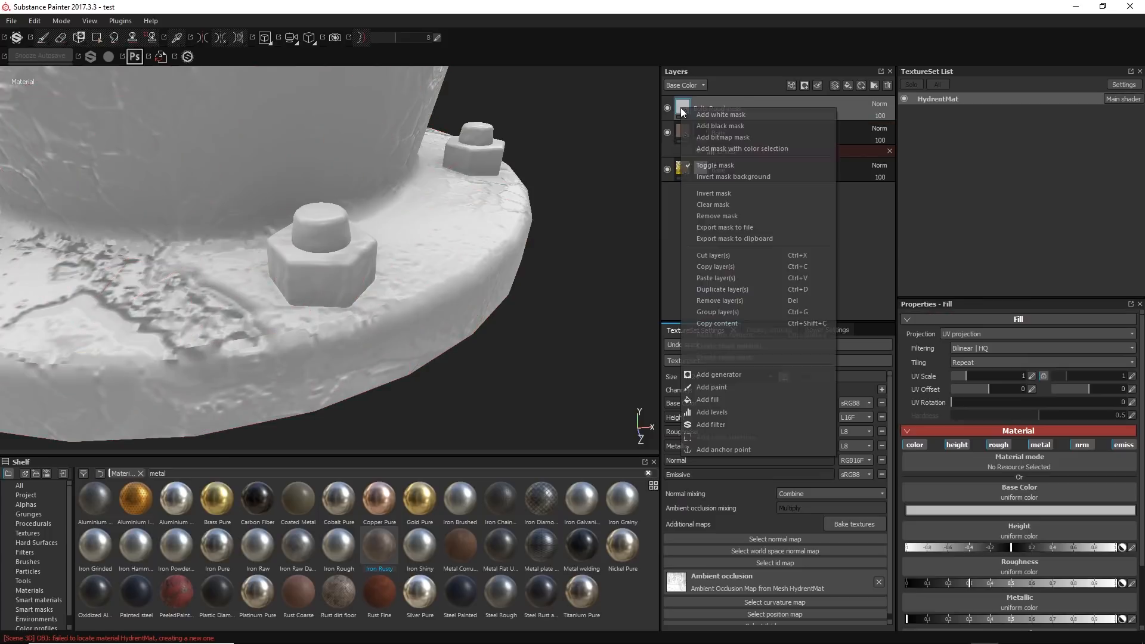
click(863, 241)
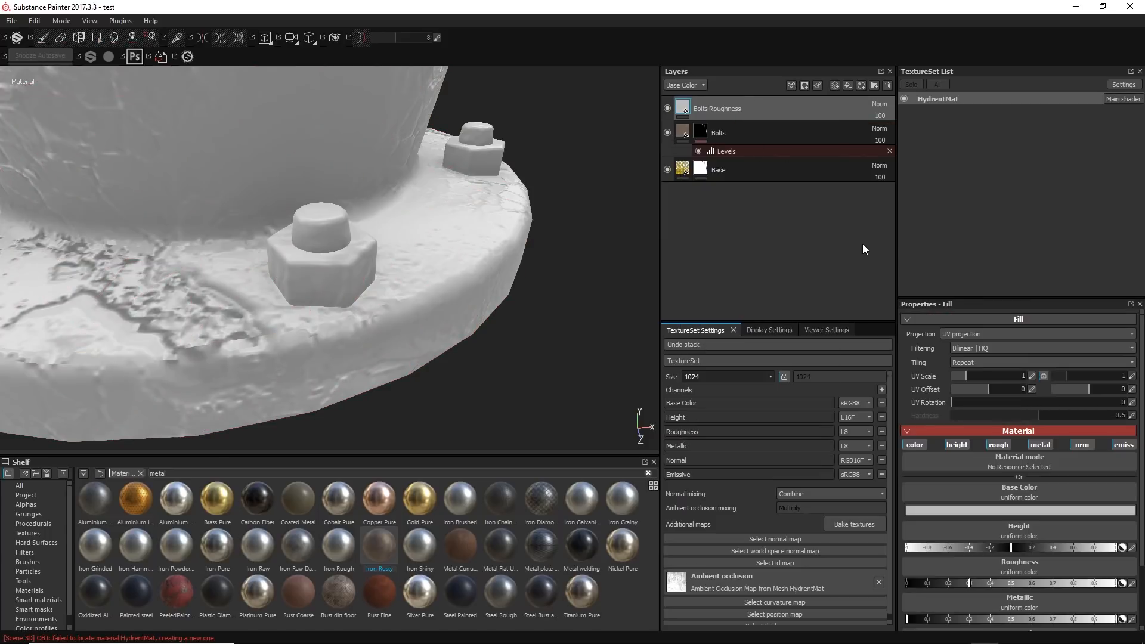
- Delete the unmasked Bolts Roughness layer and duplicate the masked Bolts layer
key(Delete)
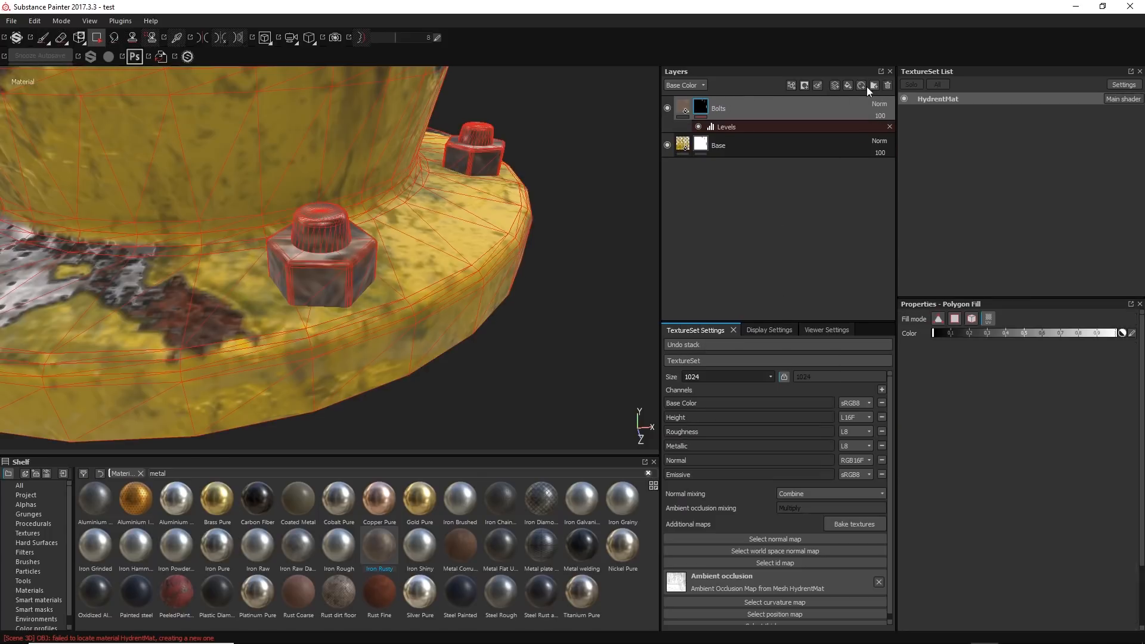
right_click(721, 110)
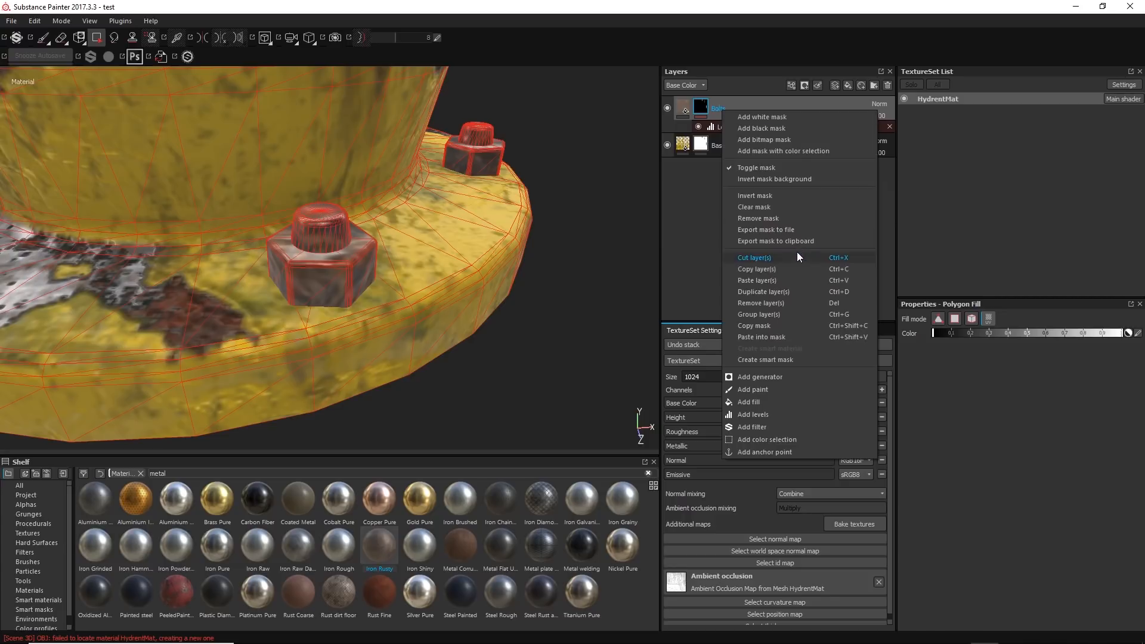
click(777, 292)
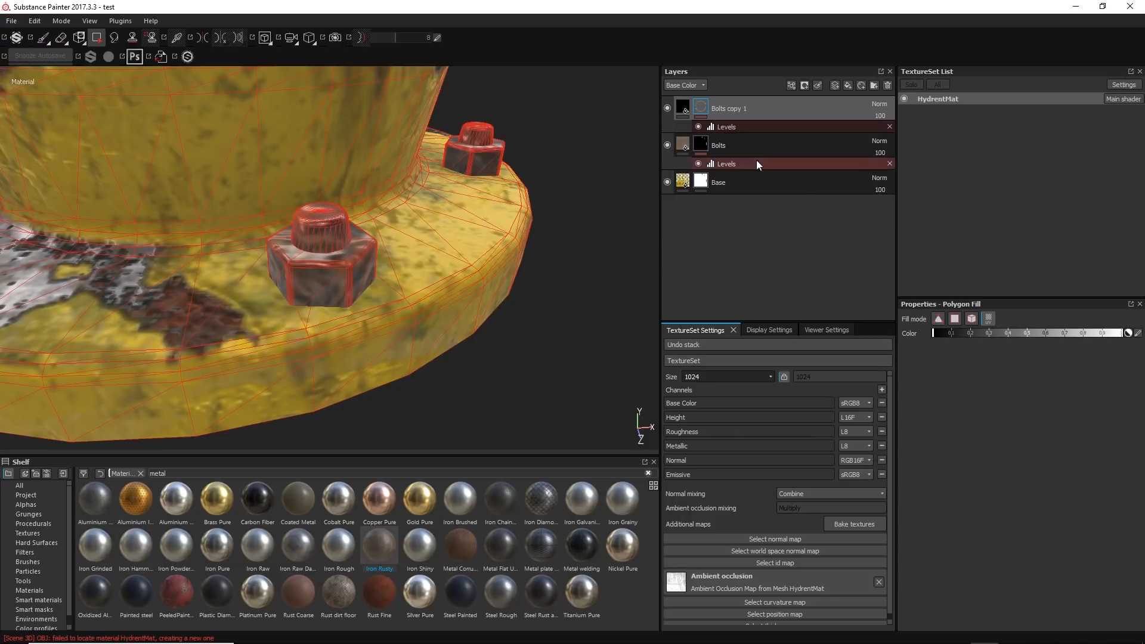
- Rename the duplicated bolts layer as Bolts Roughness
double_click(724, 109)
drag(729, 109, 854, 113)
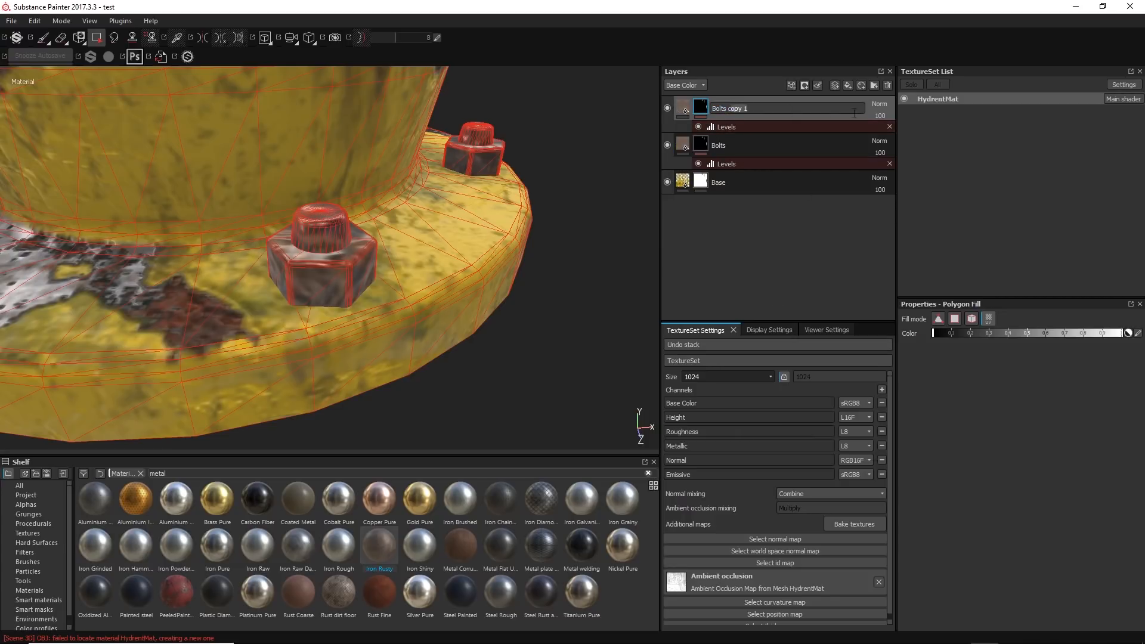
text(Roughness)
key(Return)
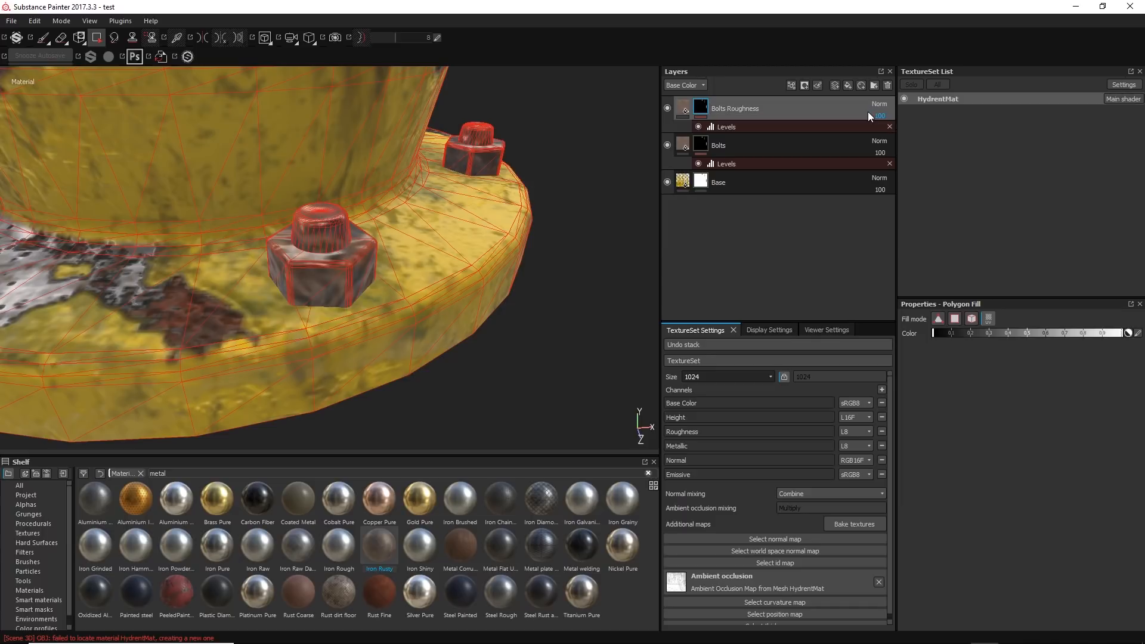
- Leave only the roughness channel active on the Bolts Roughness fill and remove its Iron Rusty material
click(685, 113)
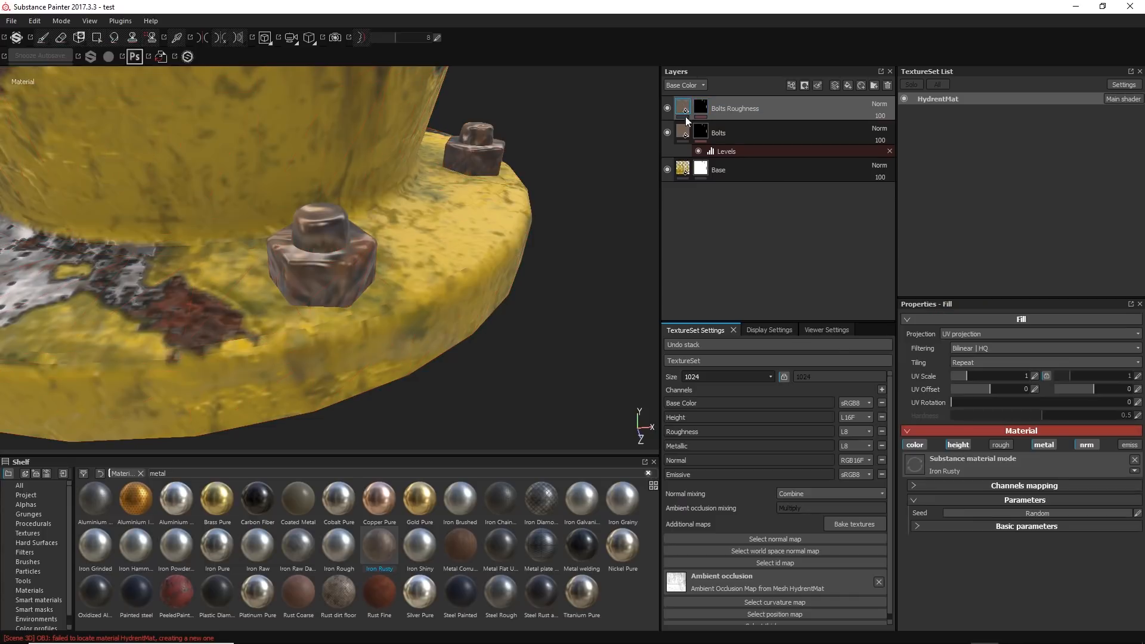
click(918, 446)
click(964, 445)
click(1040, 445)
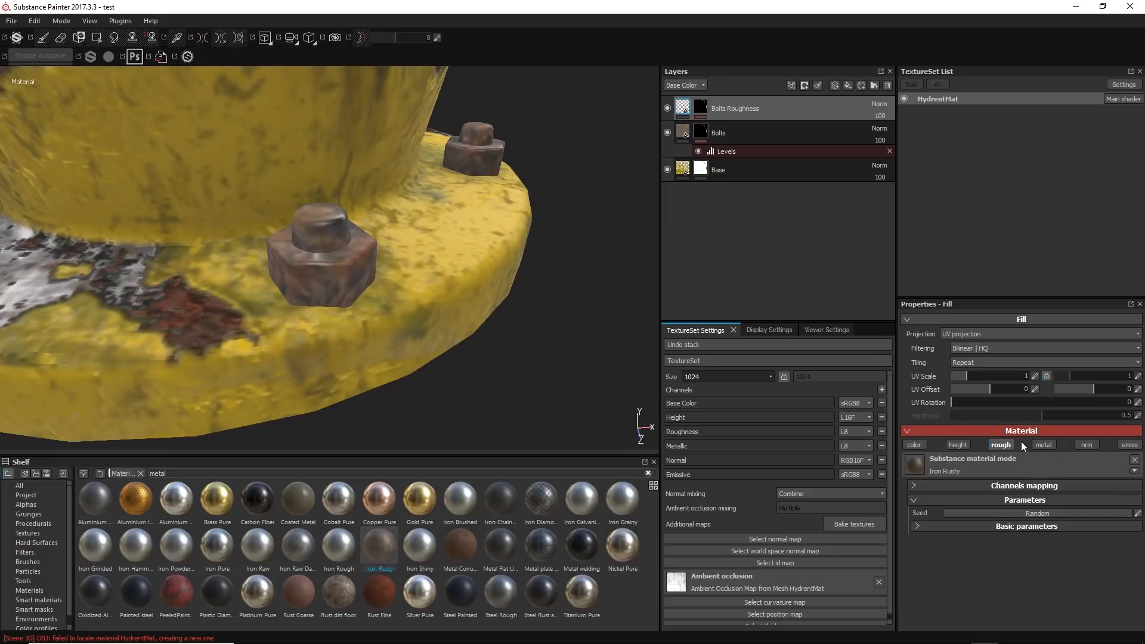
click(1134, 459)
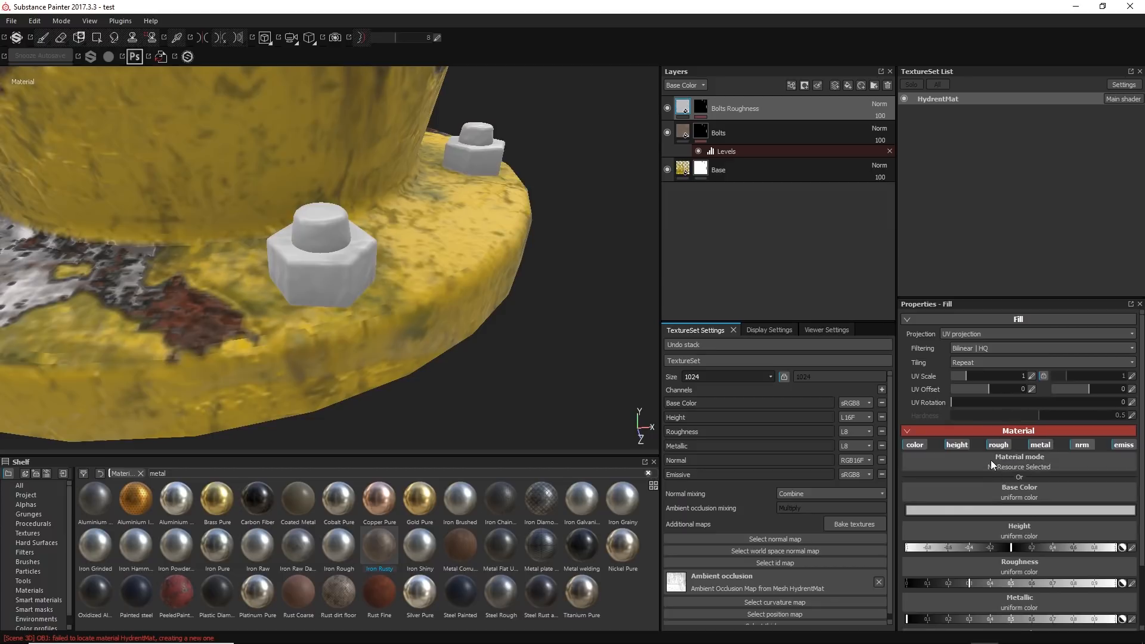
scroll(966, 489, down, 3)
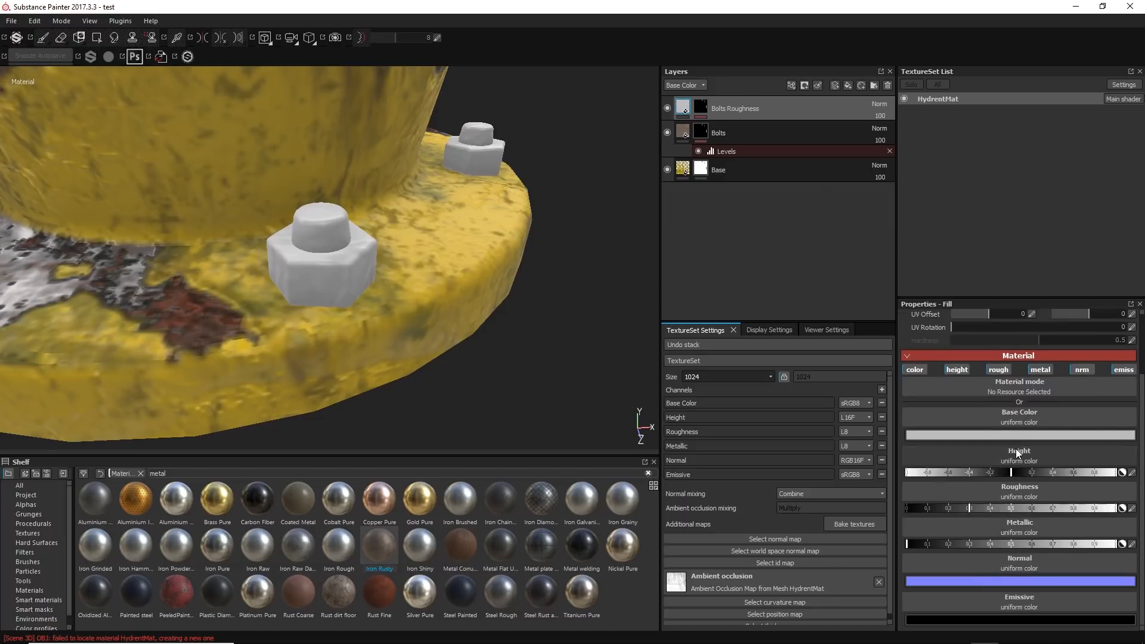
- Move the Bolts Roughness layer below the Bolts layer and set its uniform roughness to about 0.4
drag(753, 112, 746, 155)
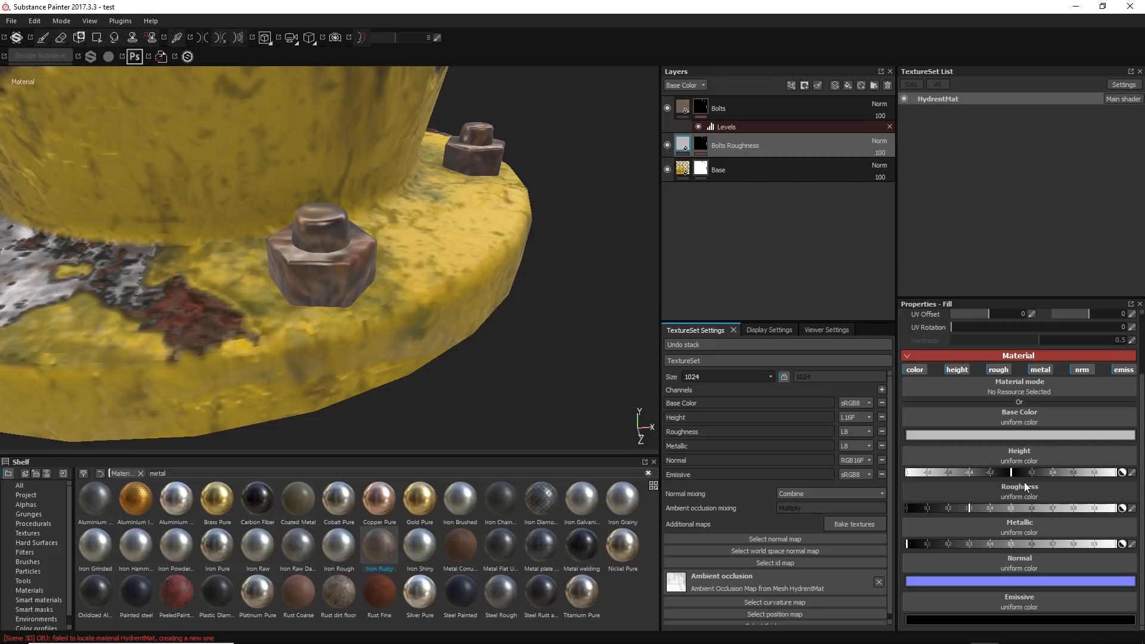
drag(982, 510, 989, 504)
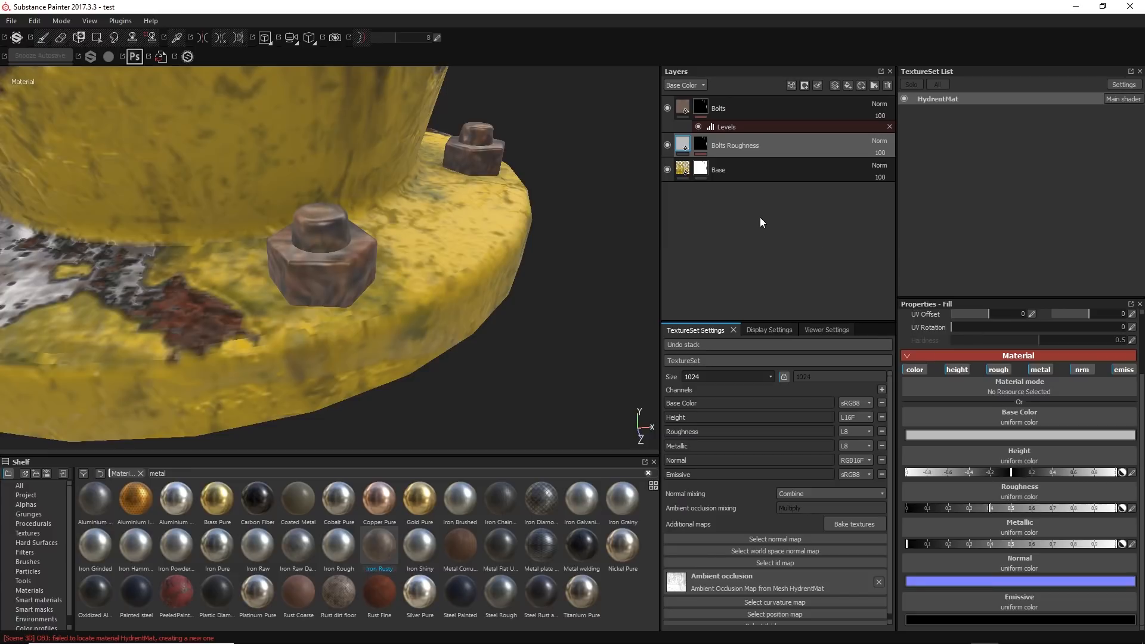
- Create a layer folder named Bolts and place the Bolts and Bolts Roughness layers inside it
click(681, 106)
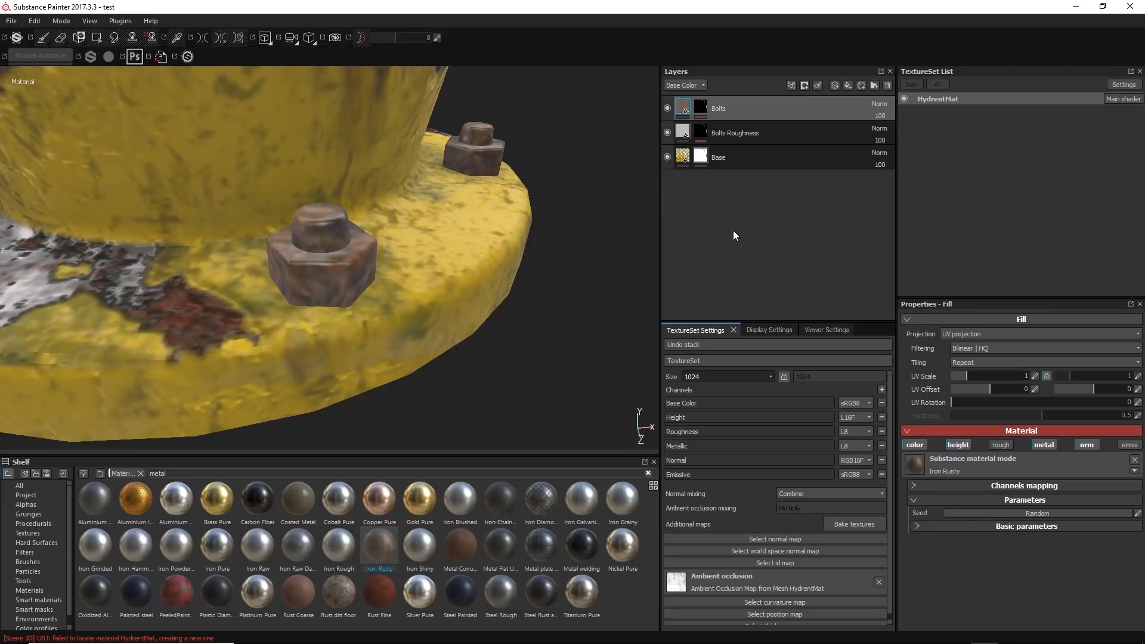
click(735, 126)
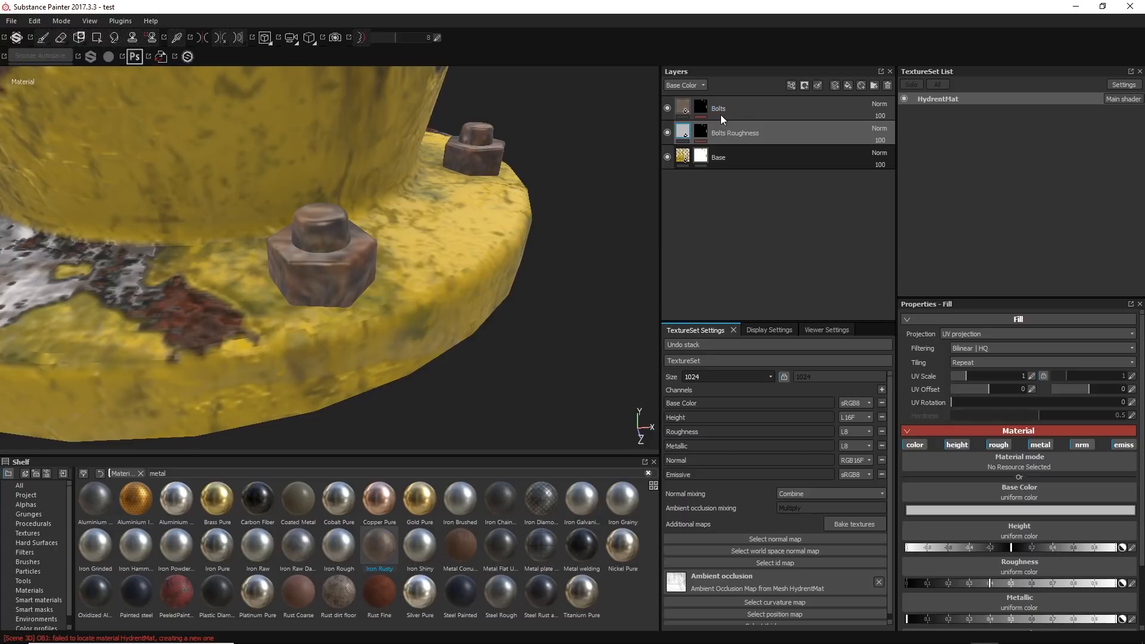
click(875, 88)
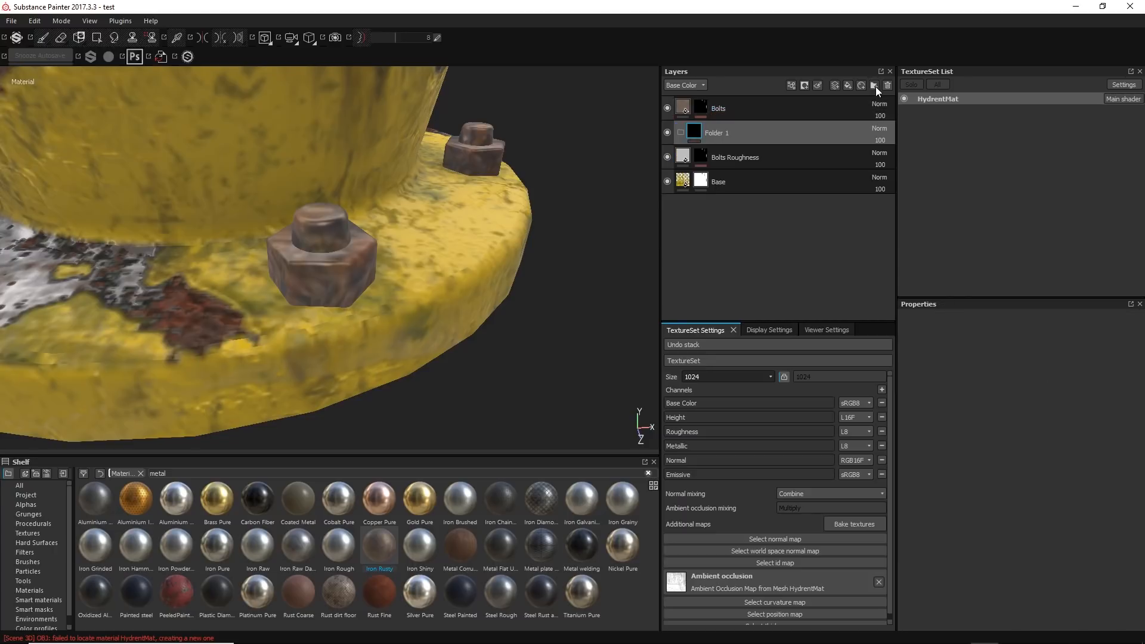
double_click(718, 132)
text(Bolts)
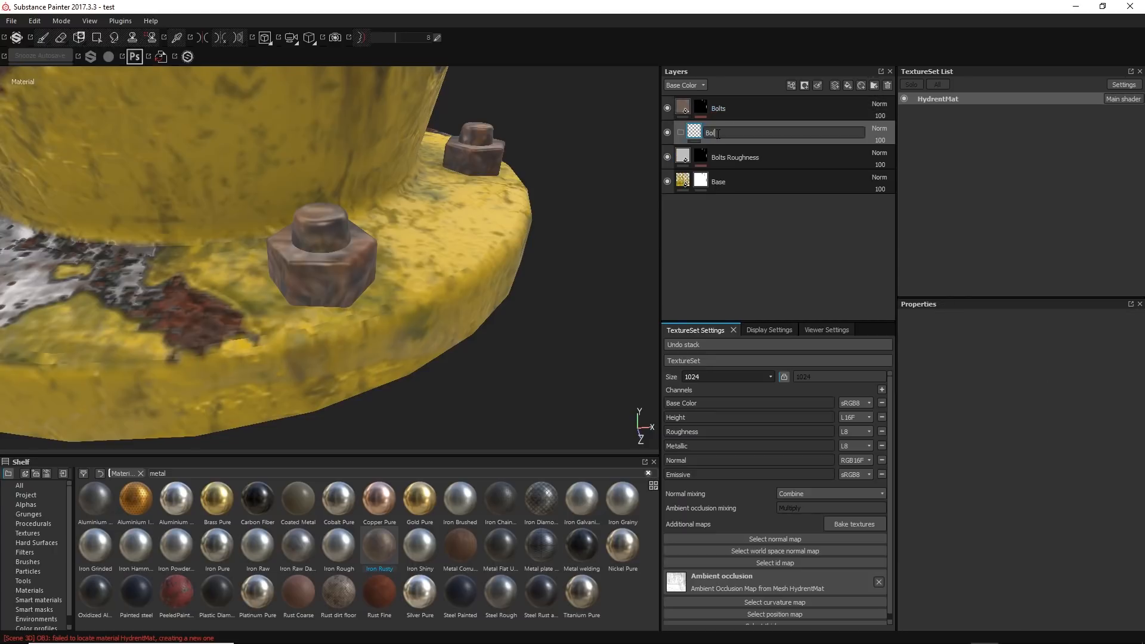
key(Return)
mouse_move(713, 114)
mouse_down()
mouse_move(711, 131)
mouse_move(735, 143)
mouse_move(729, 119)
mouse_up()
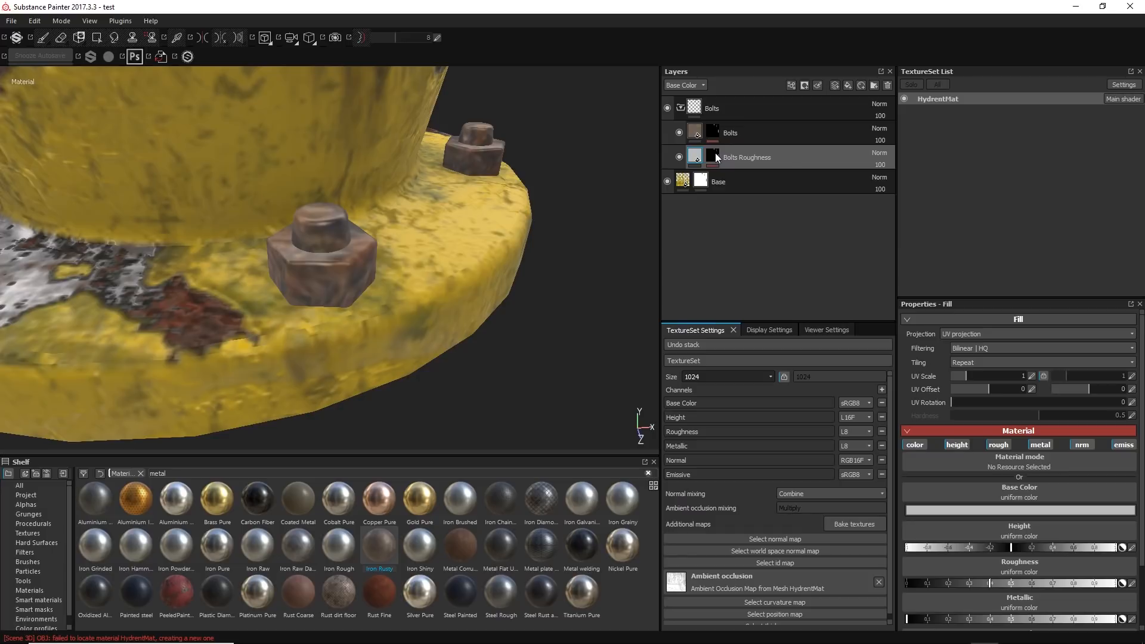
- Add a white mask to the Bolts folder and paste a copy of the Bolts layer's mask into it
mouse_move(715, 152)
click(710, 133)
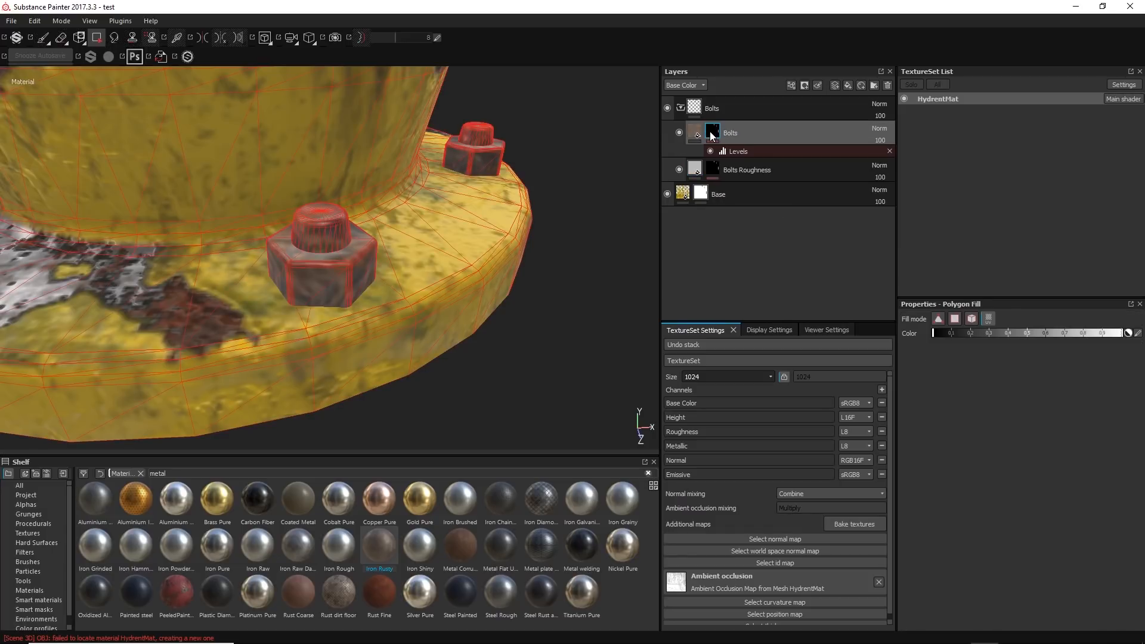
right_click(716, 136)
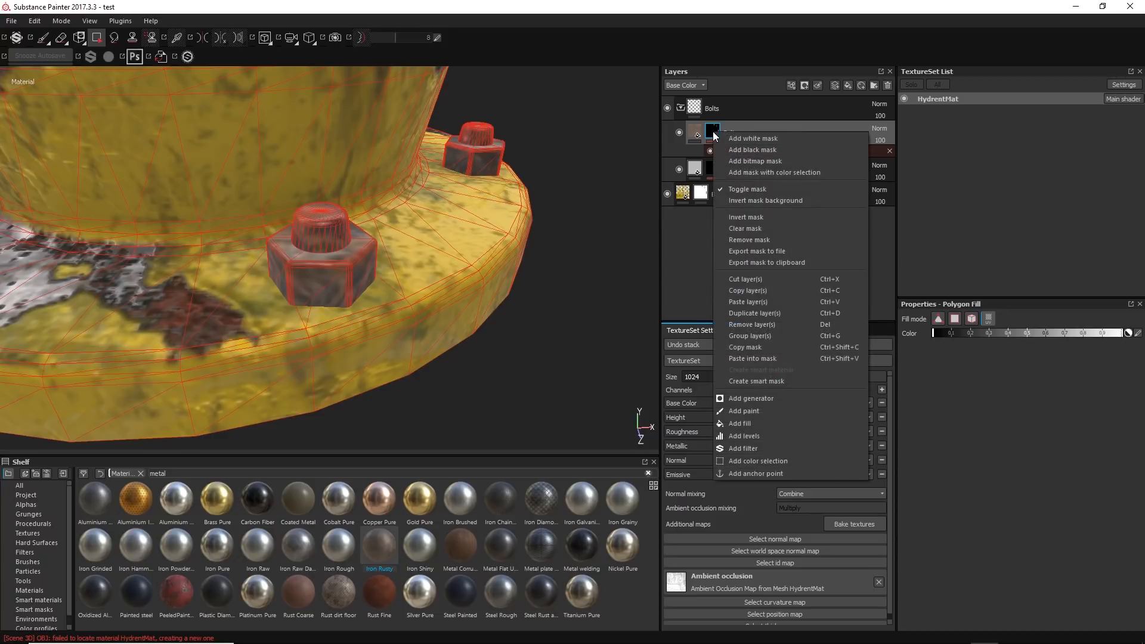
click(774, 346)
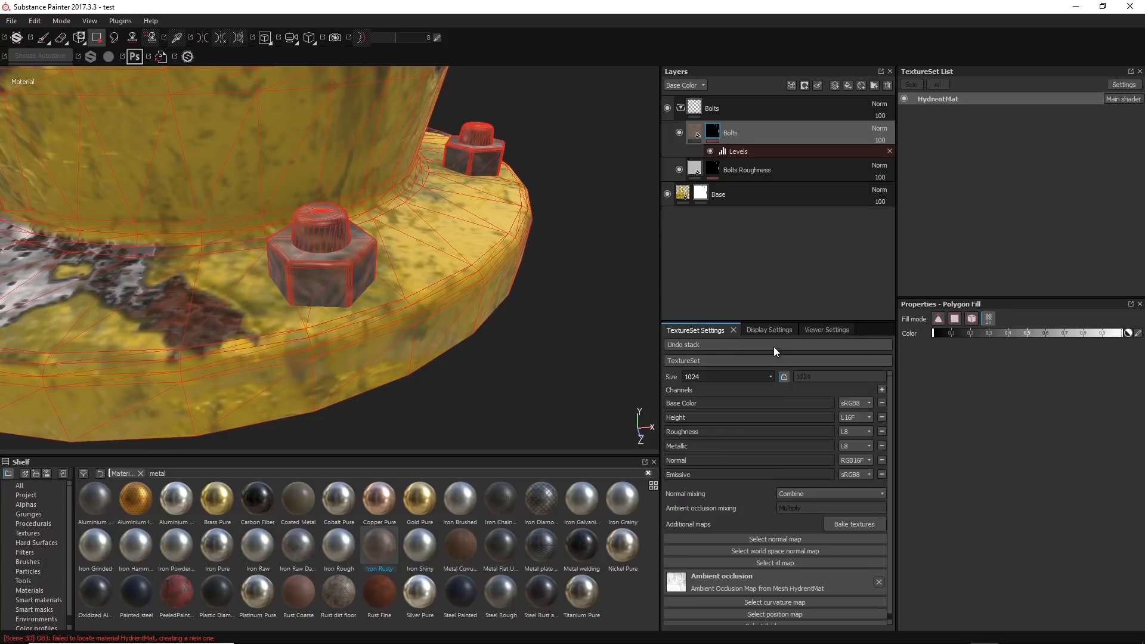
click(696, 110)
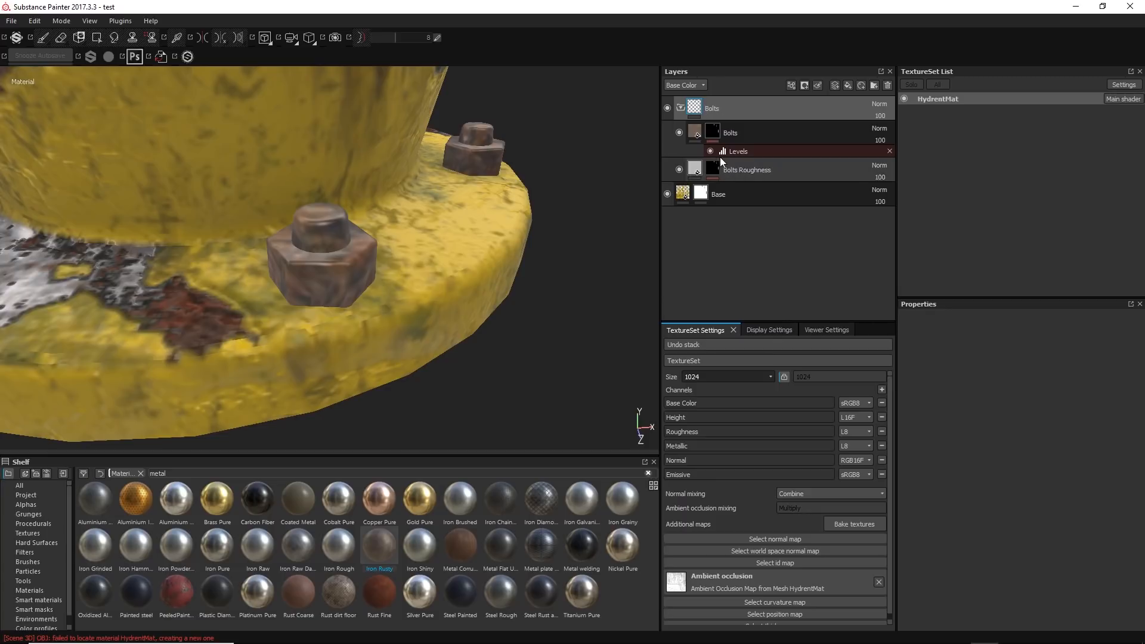
right_click(695, 111)
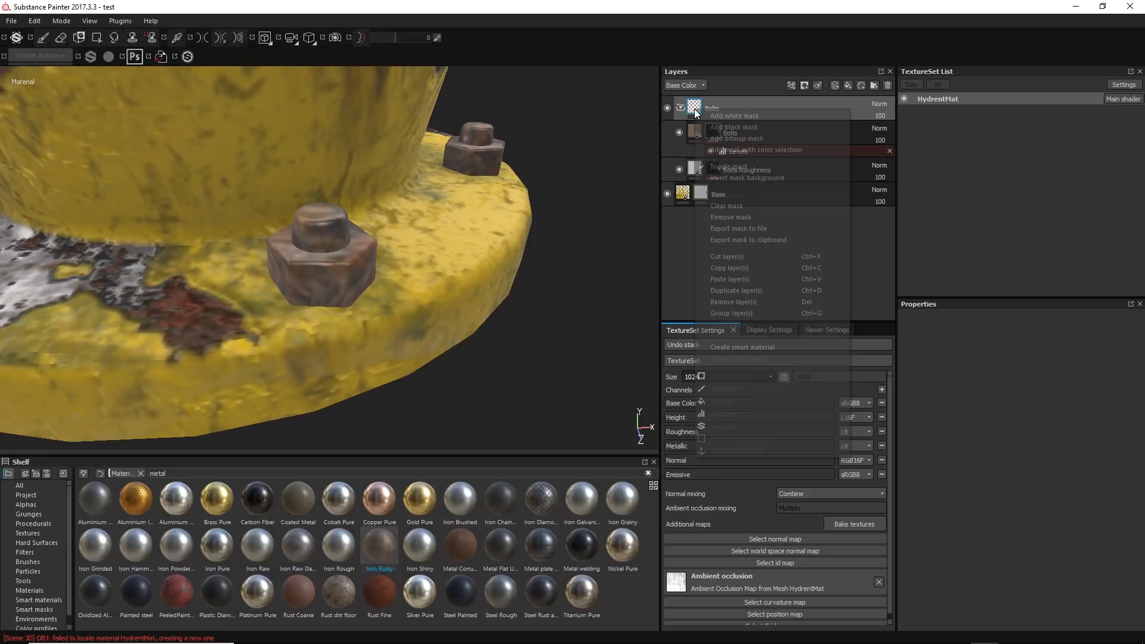
click(715, 117)
right_click(714, 109)
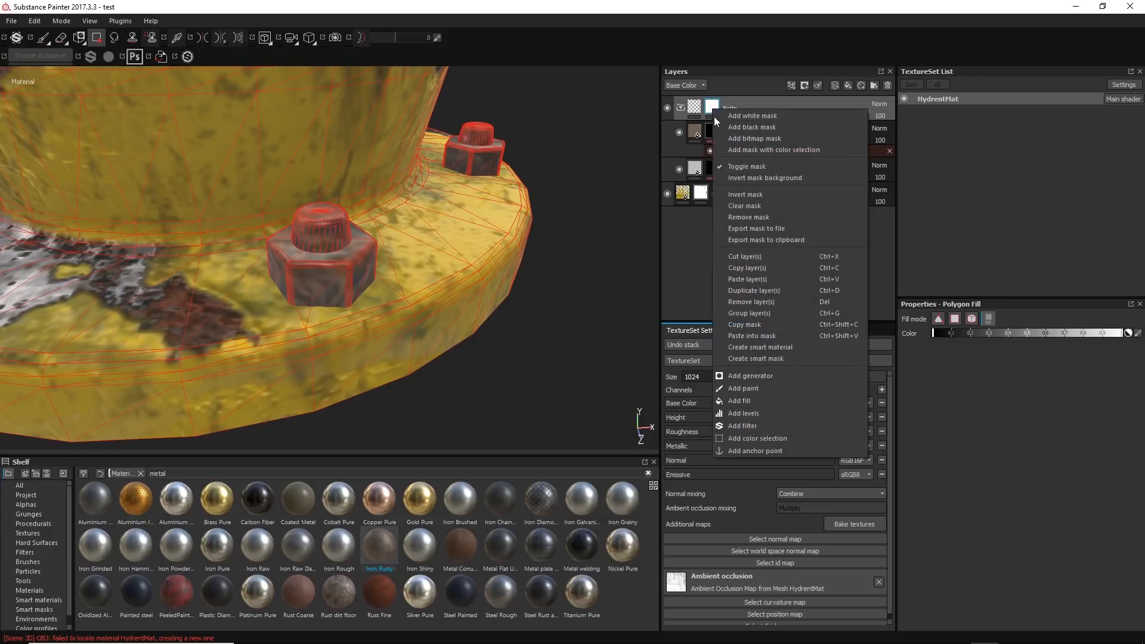
click(781, 336)
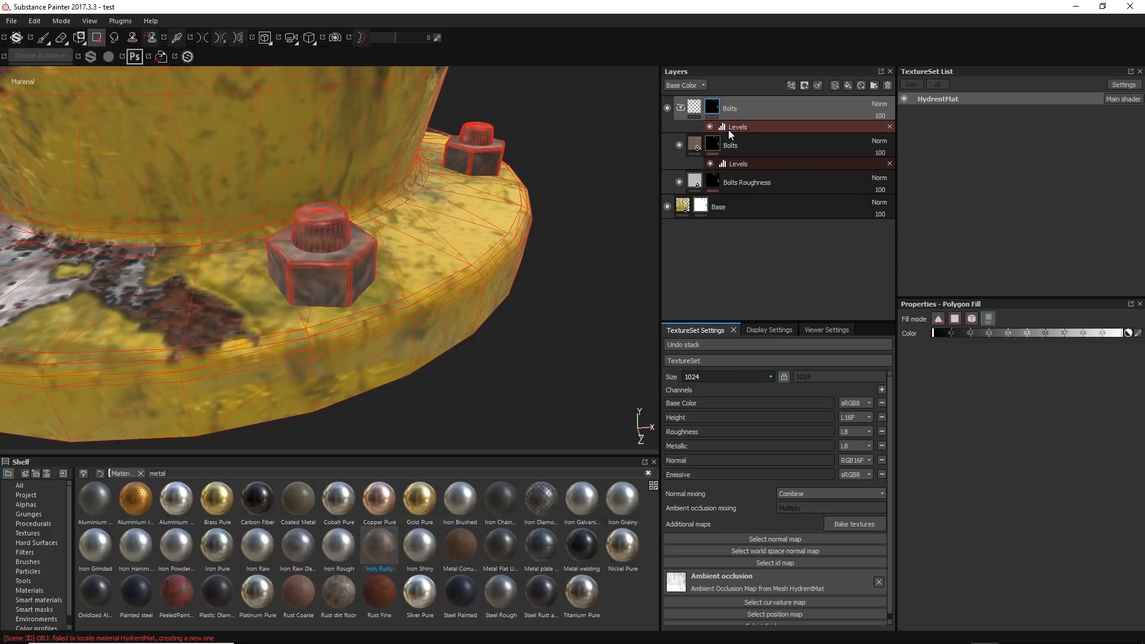
- Remove the individual masks from the Bolts and Bolts Roughness layers inside the folder
right_click(715, 148)
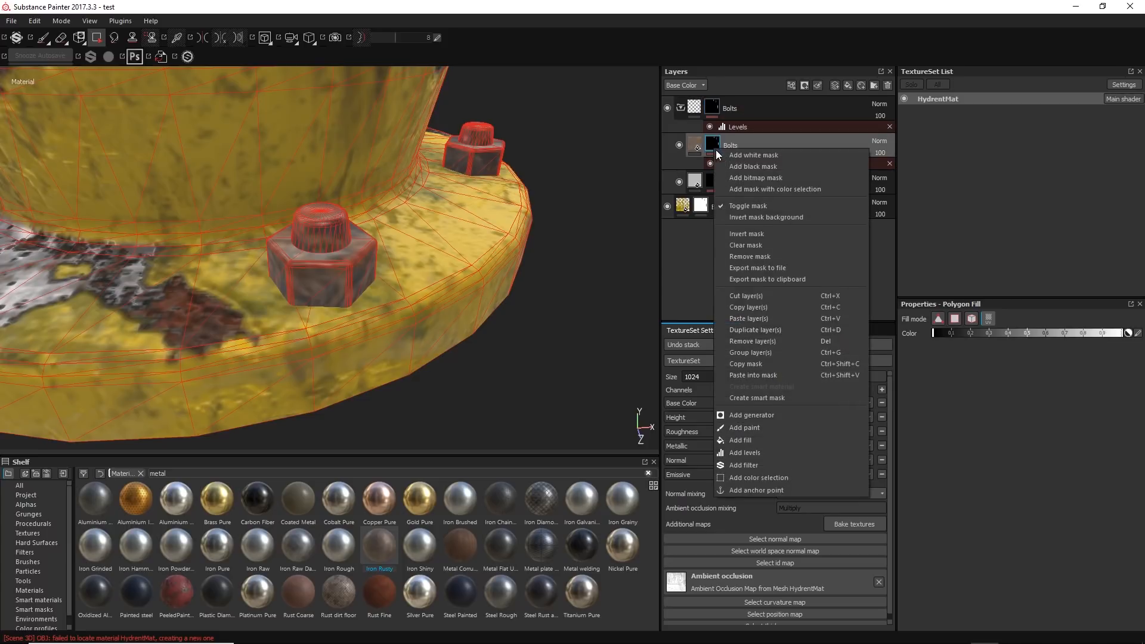
click(761, 261)
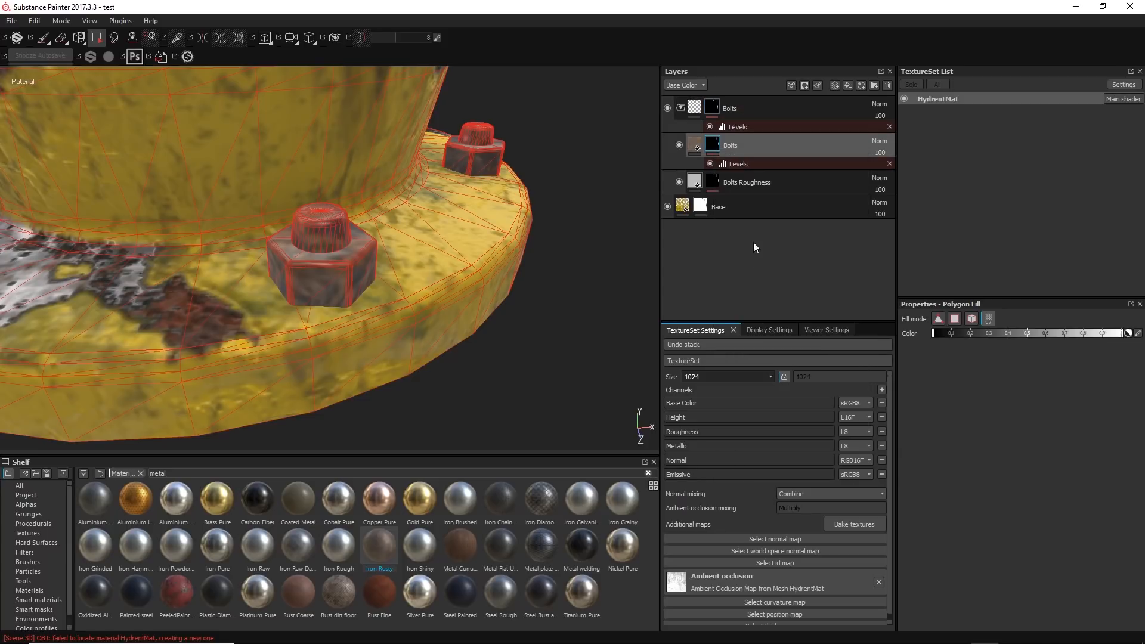
right_click(714, 165)
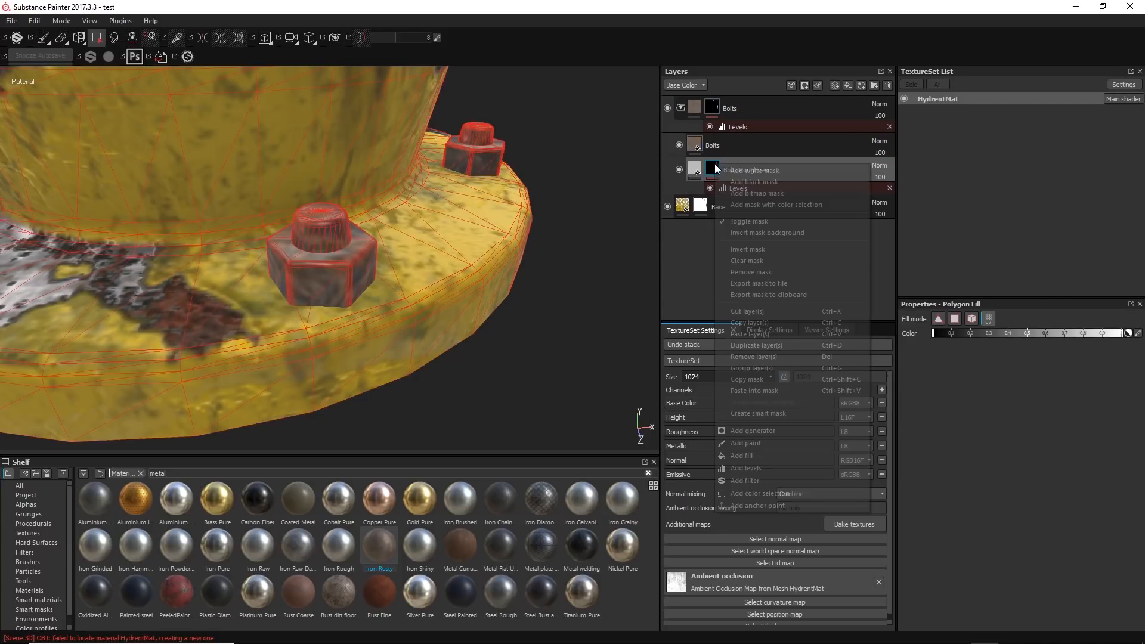
click(775, 272)
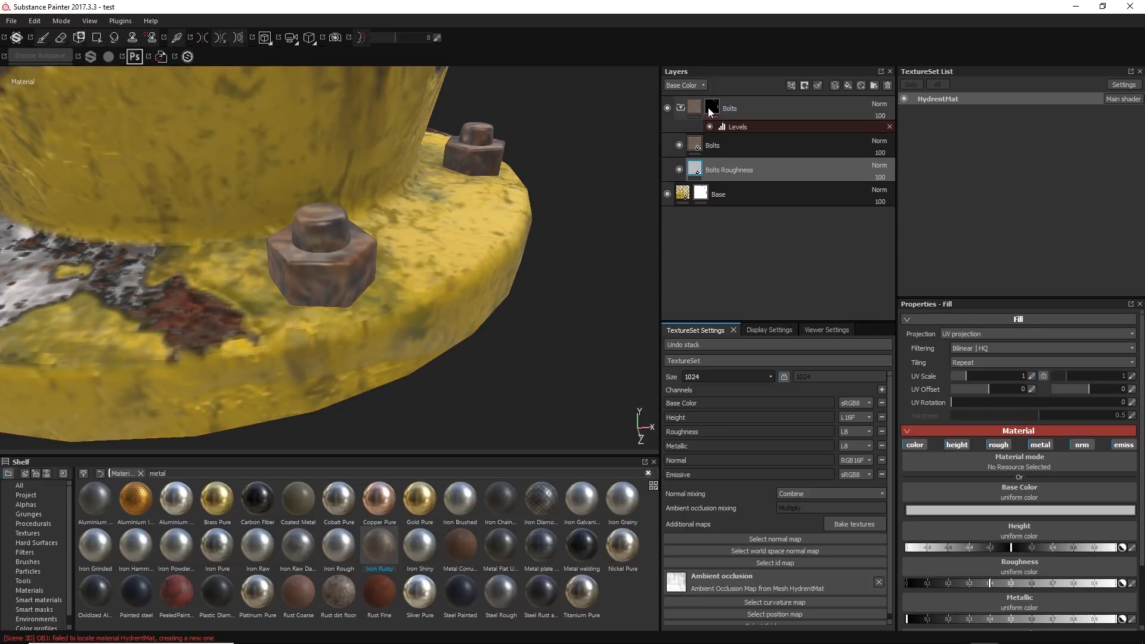
- Add a bitmap mask using the Fibers texture to the Bolts Roughness layer
click(721, 143)
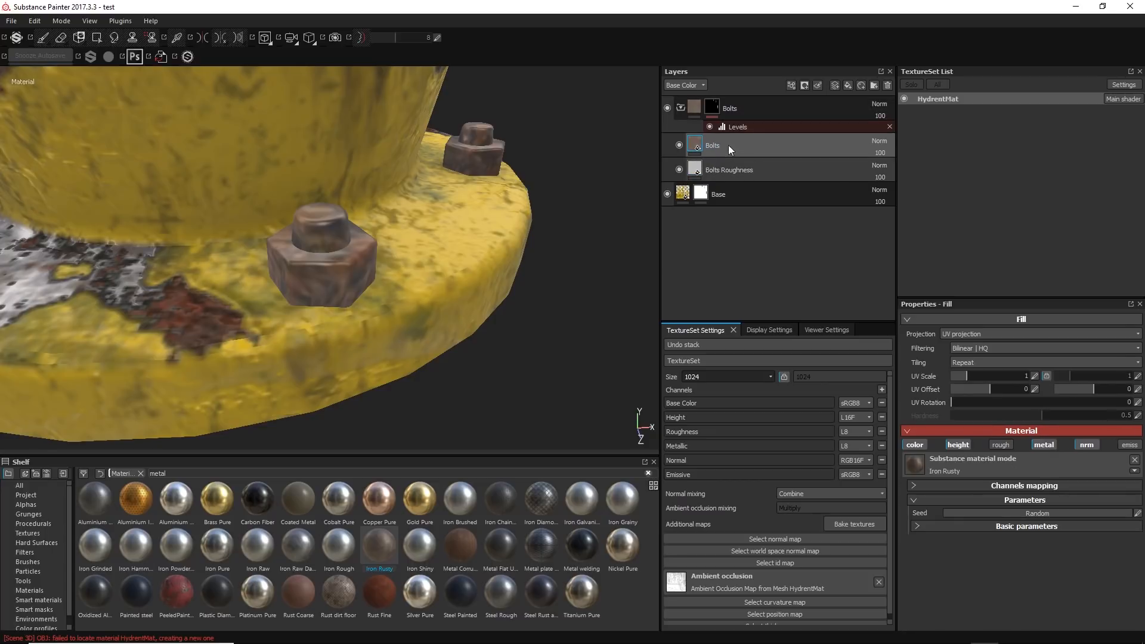
click(703, 170)
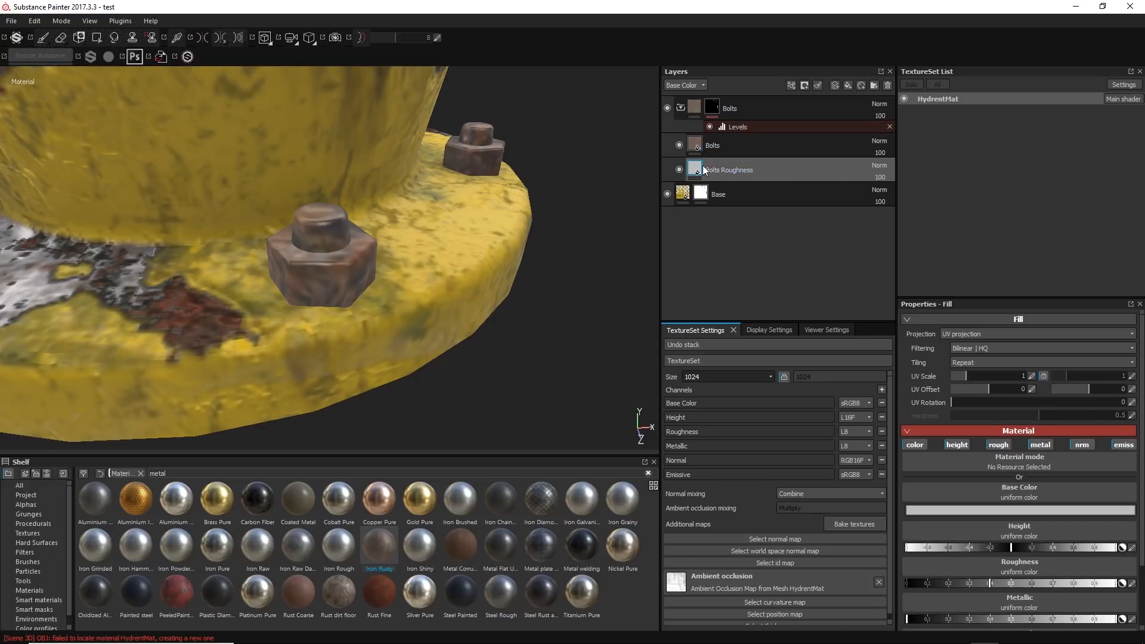
right_click(715, 163)
click(754, 194)
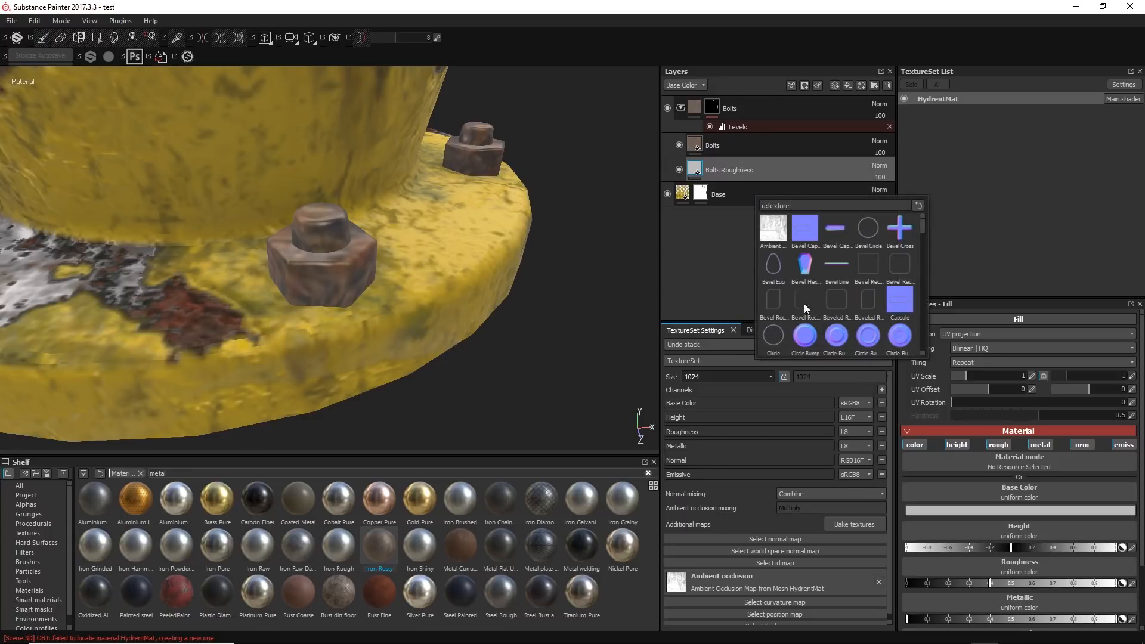
drag(921, 227, 929, 250)
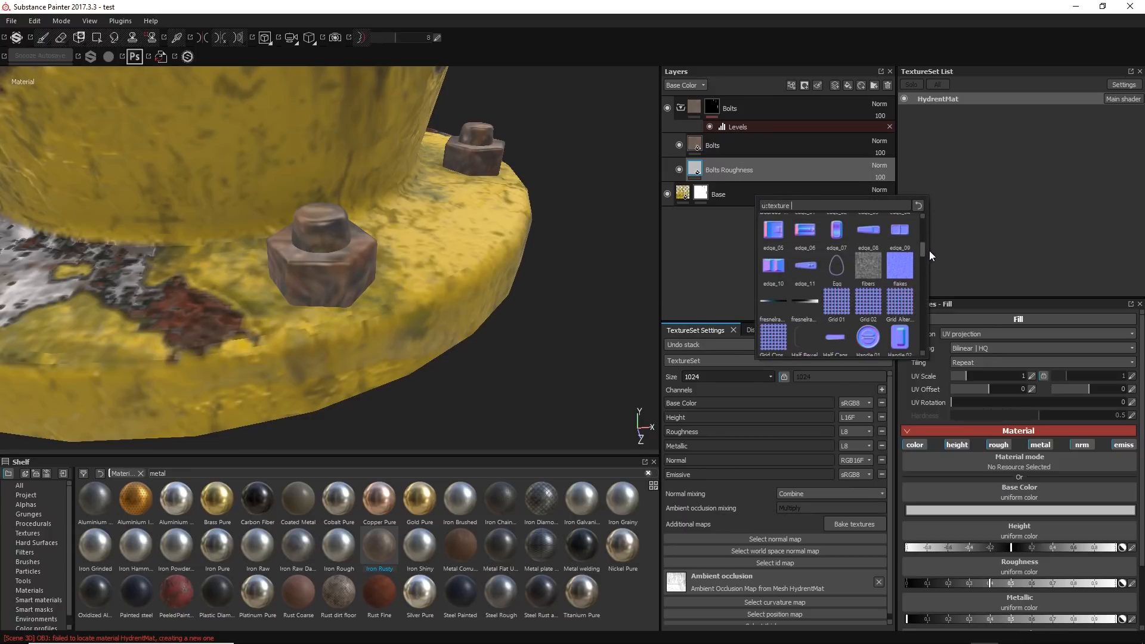
click(872, 269)
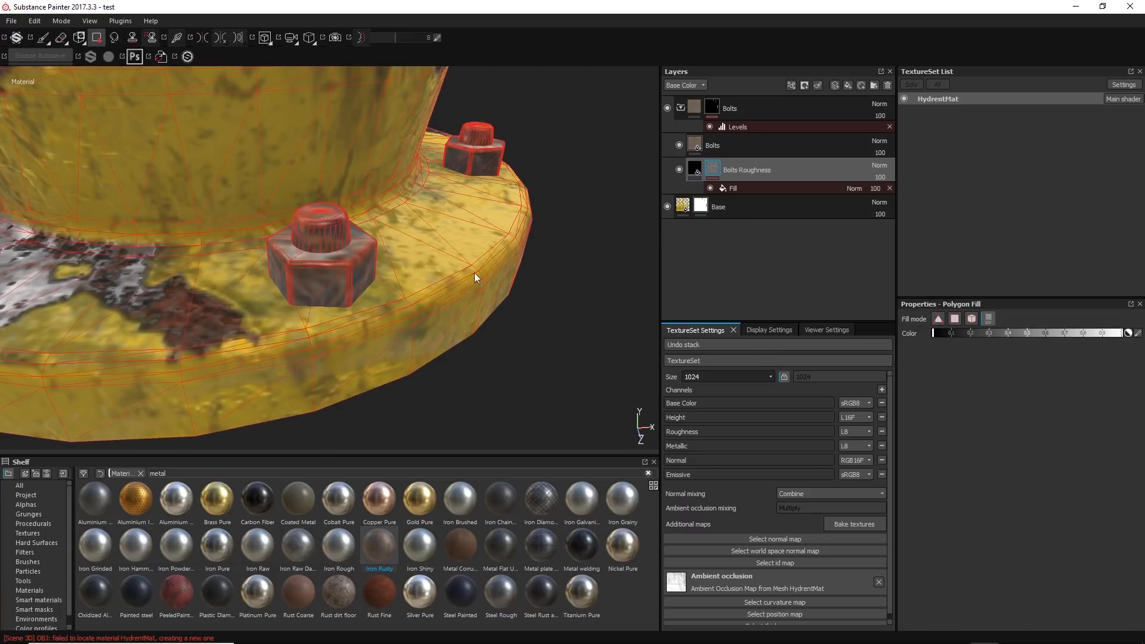
- Compare the Bolts and Bolts Roughness layers on the bolts, checking their fill settings and the roughness layer's mask and visibility
alt+drag(474, 273, 360, 288)
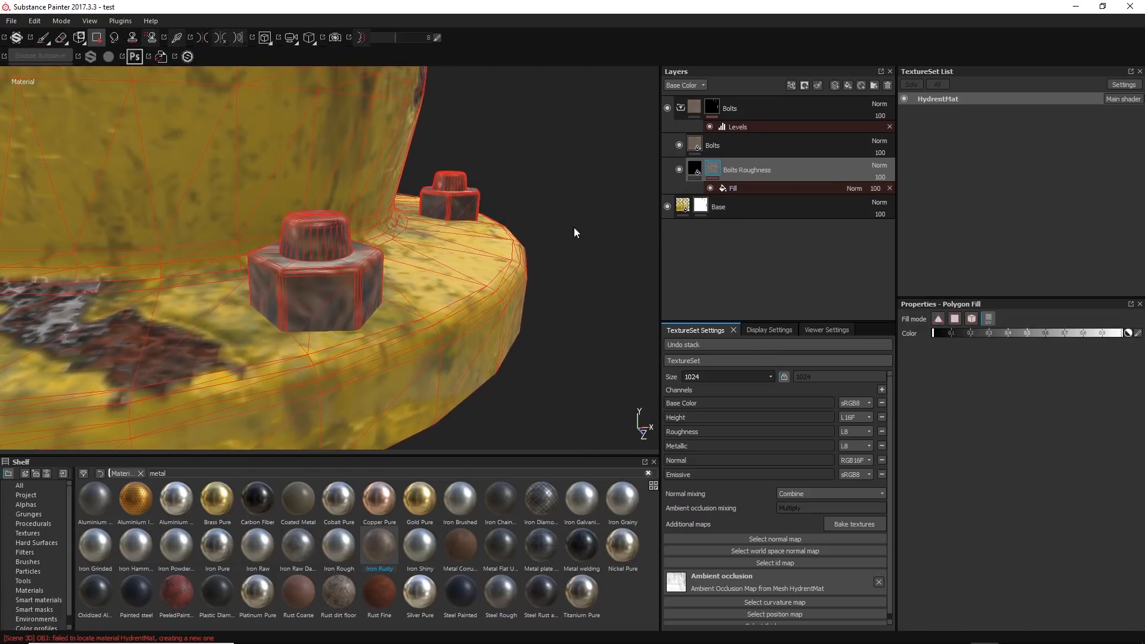
alt+drag(462, 227, 405, 261)
click(695, 171)
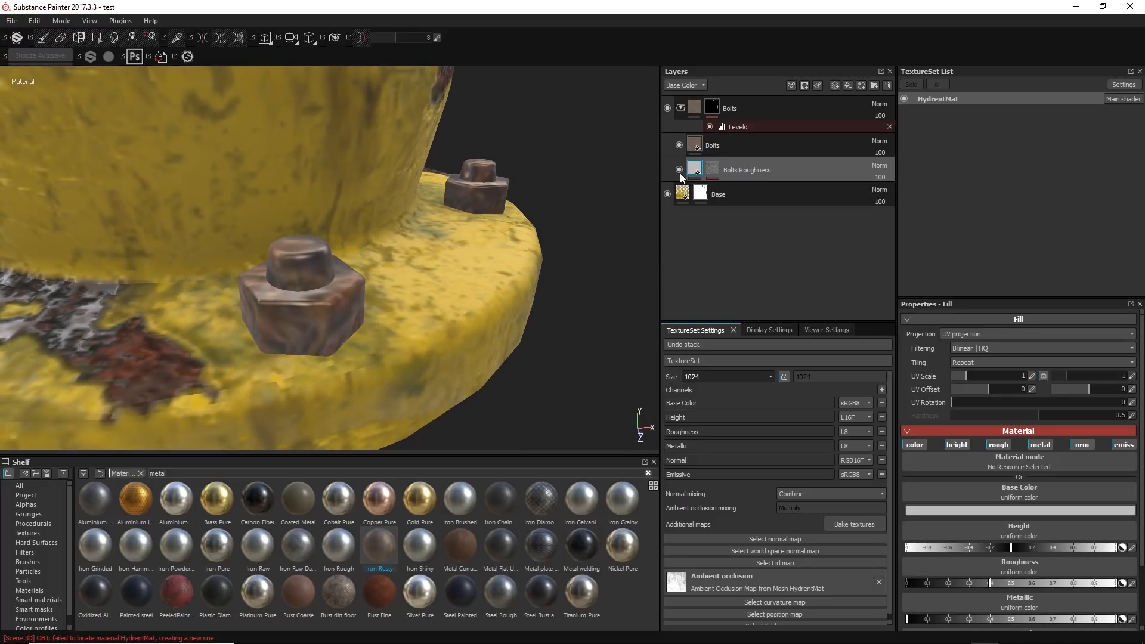
click(695, 145)
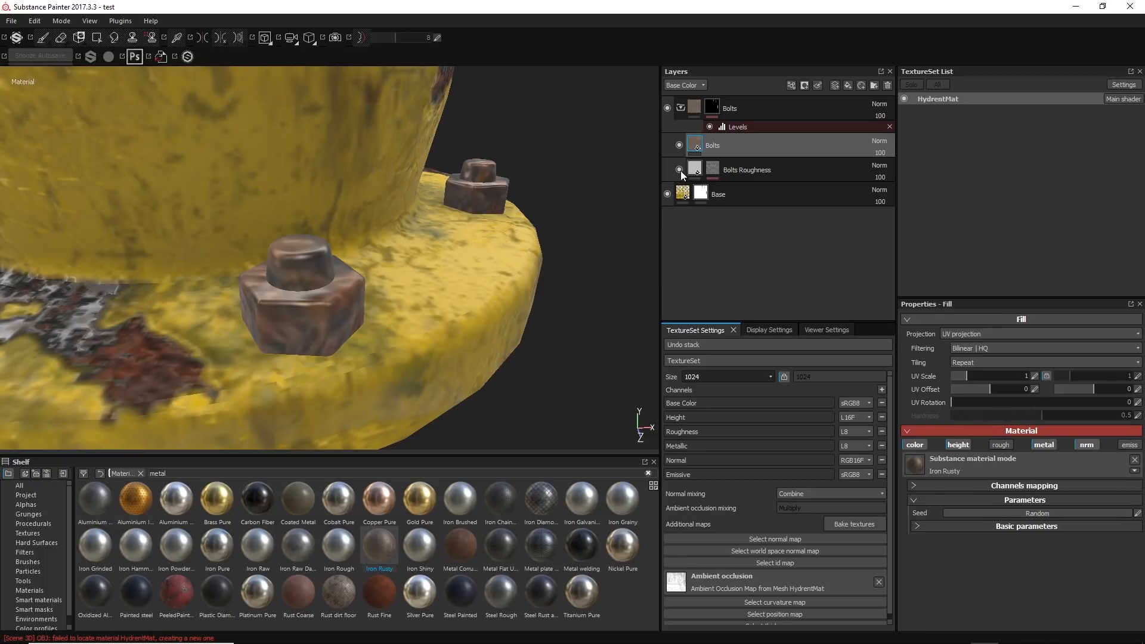
click(679, 170)
click(681, 171)
click(694, 170)
click(708, 170)
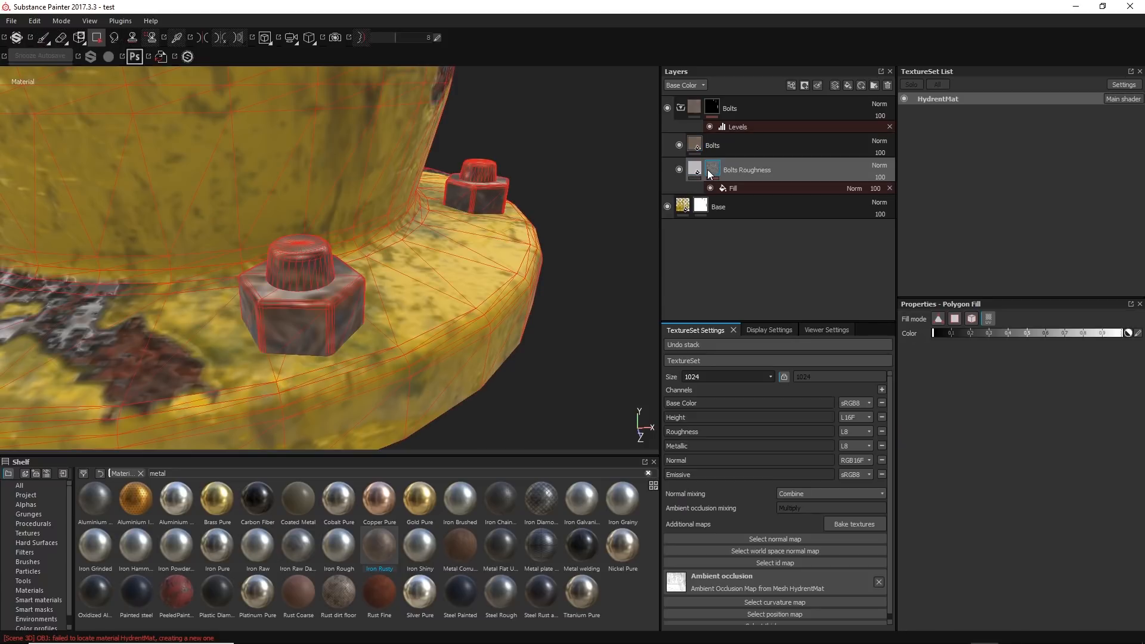
click(695, 143)
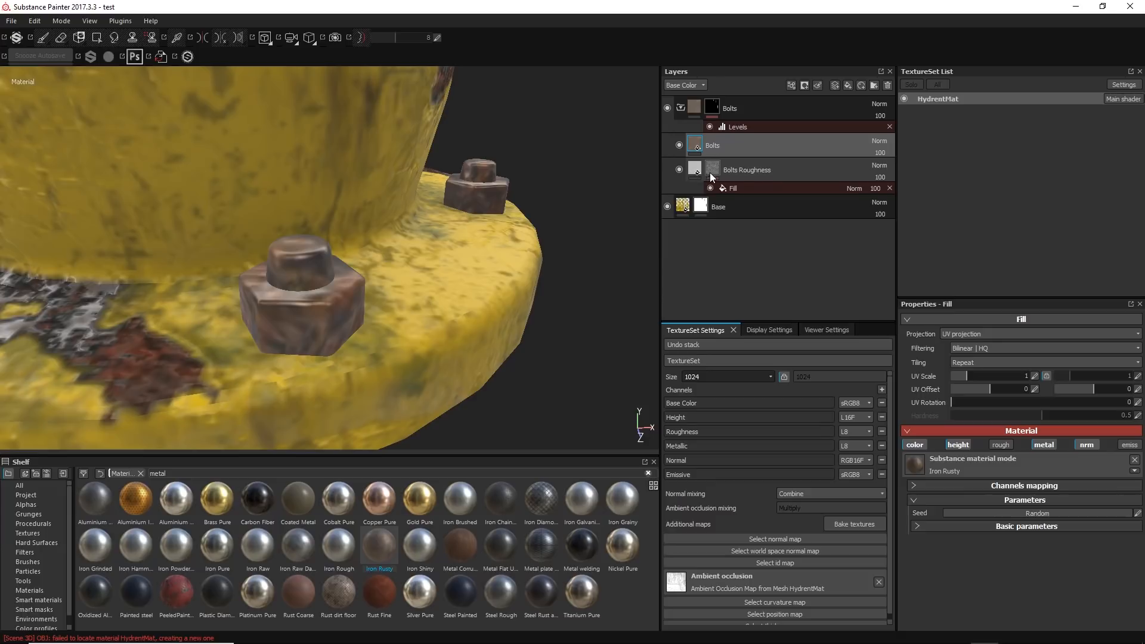
mouse_move(696, 174)
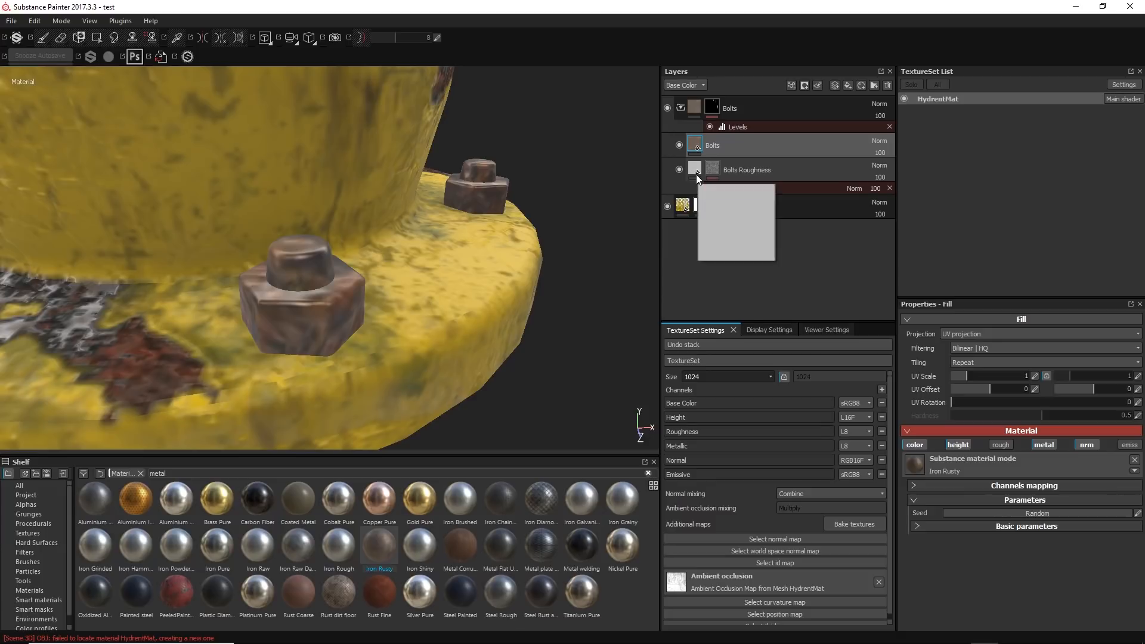
click(693, 170)
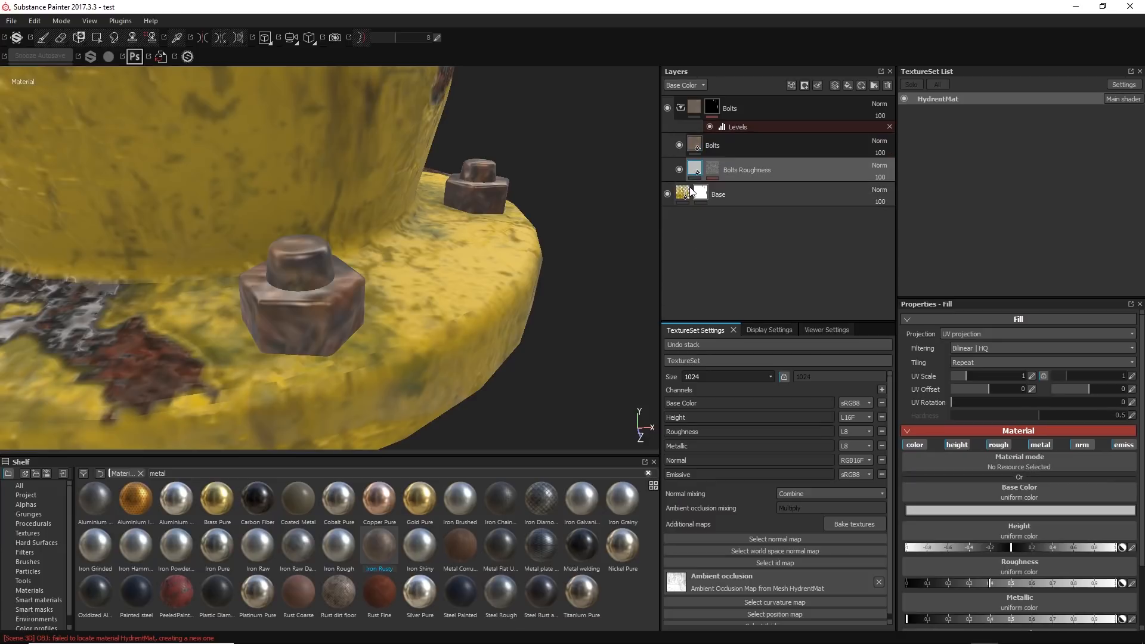
- Add a Levels effect to the Bolts Roughness layer's mask and adjust its input levels
click(714, 170)
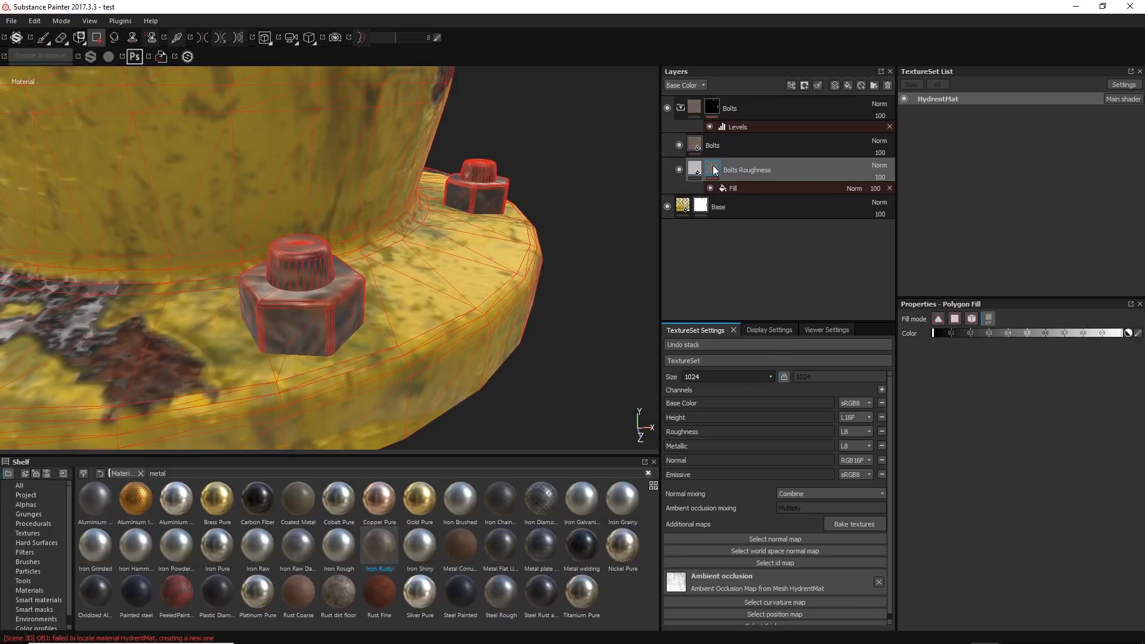
click(792, 86)
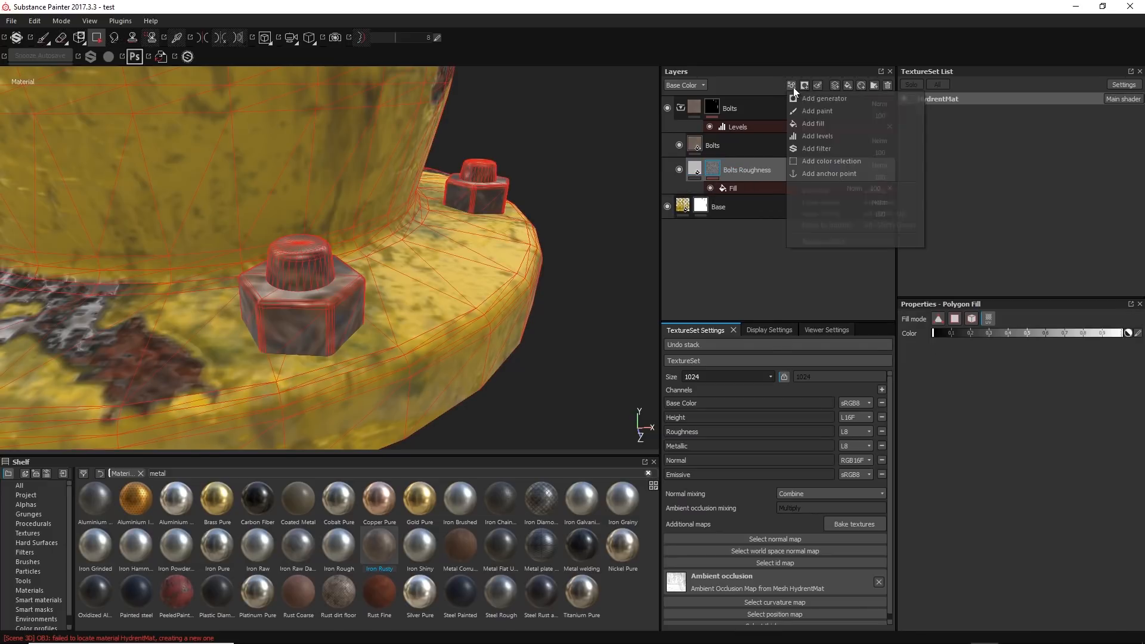
click(822, 131)
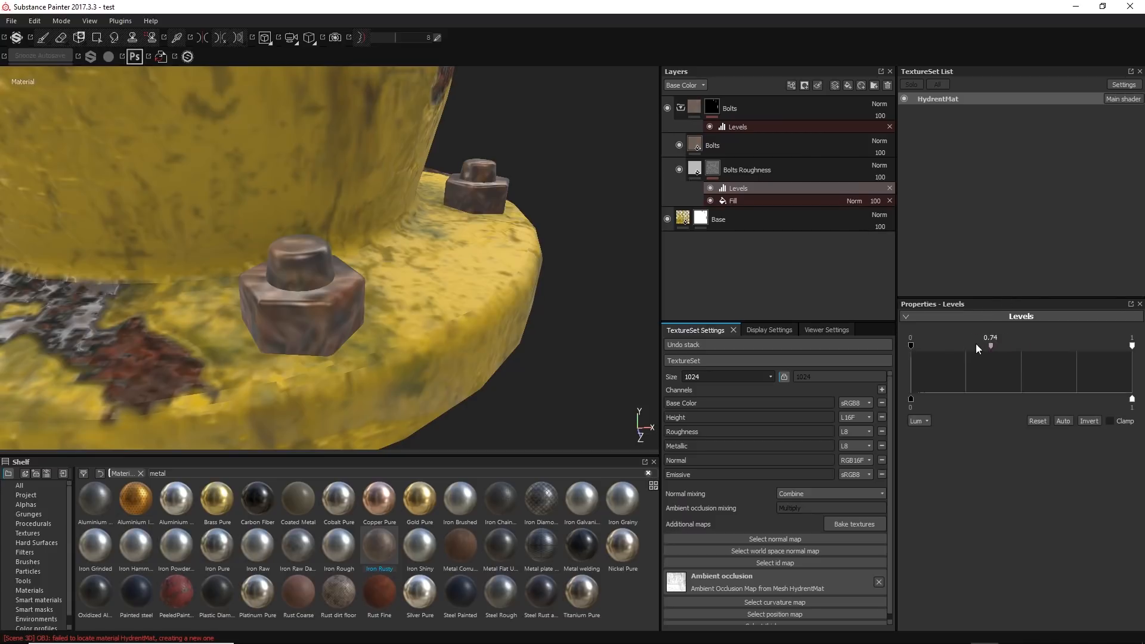
drag(1070, 342, 1022, 342)
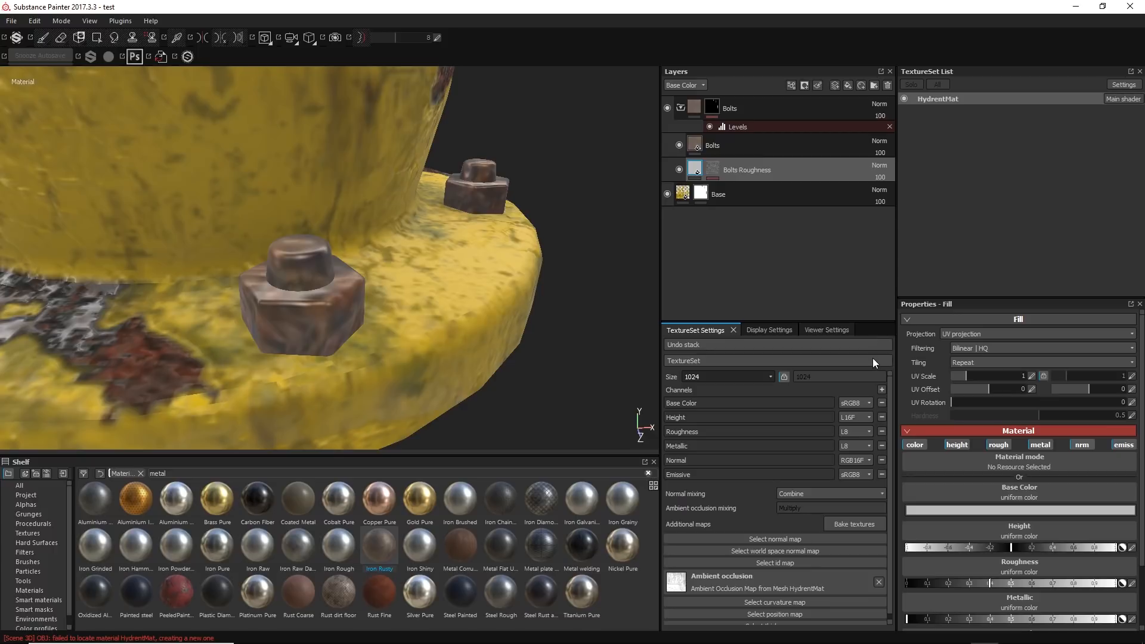
- Restrict the Bolts Roughness fill to the roughness channel only and set its roughness to about 0.4
click(713, 170)
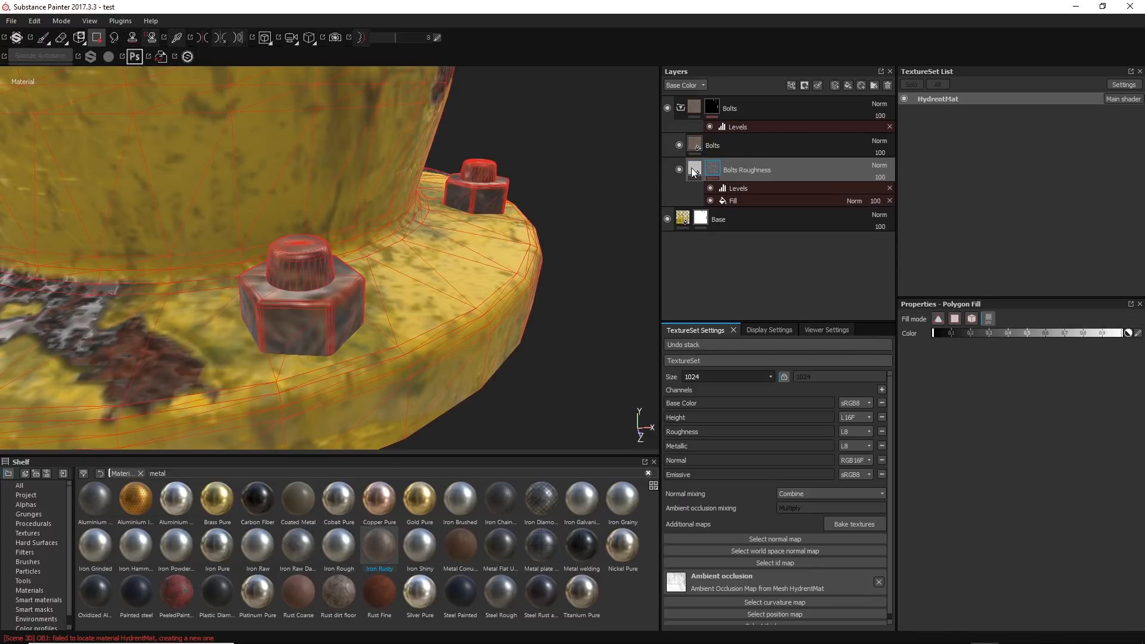
click(695, 170)
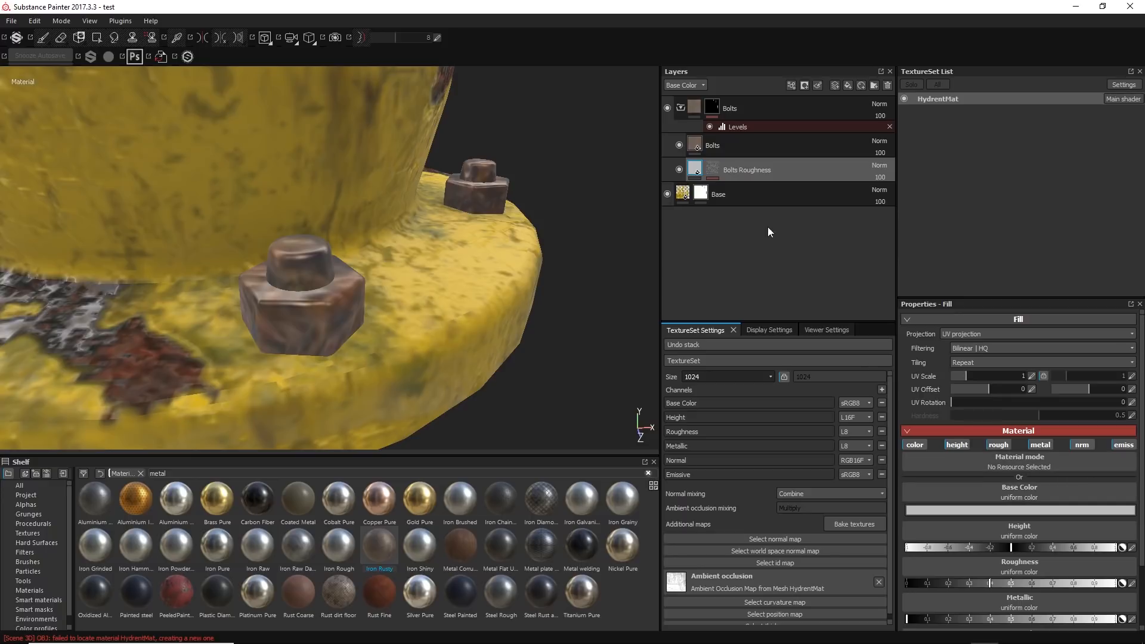
click(1123, 445)
click(1083, 445)
click(1040, 445)
click(957, 445)
click(915, 445)
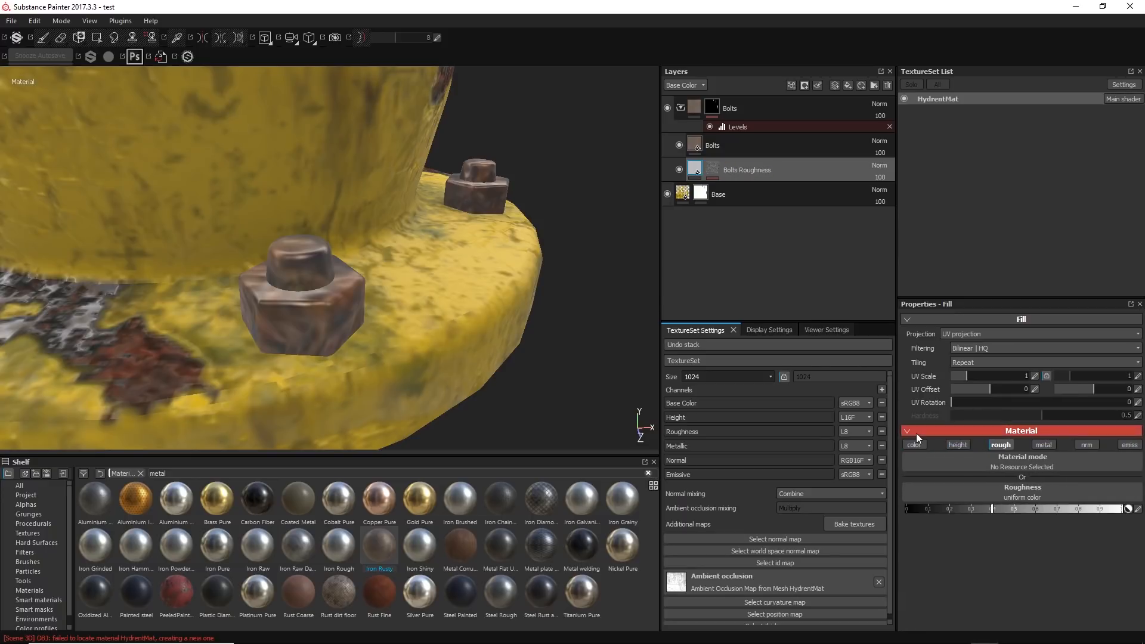
mouse_move(1003, 510)
mouse_down()
mouse_move(1083, 507)
mouse_move(943, 492)
mouse_move(1068, 491)
mouse_move(991, 488)
mouse_up()
alt+right_drag(456, 322, 406, 170)
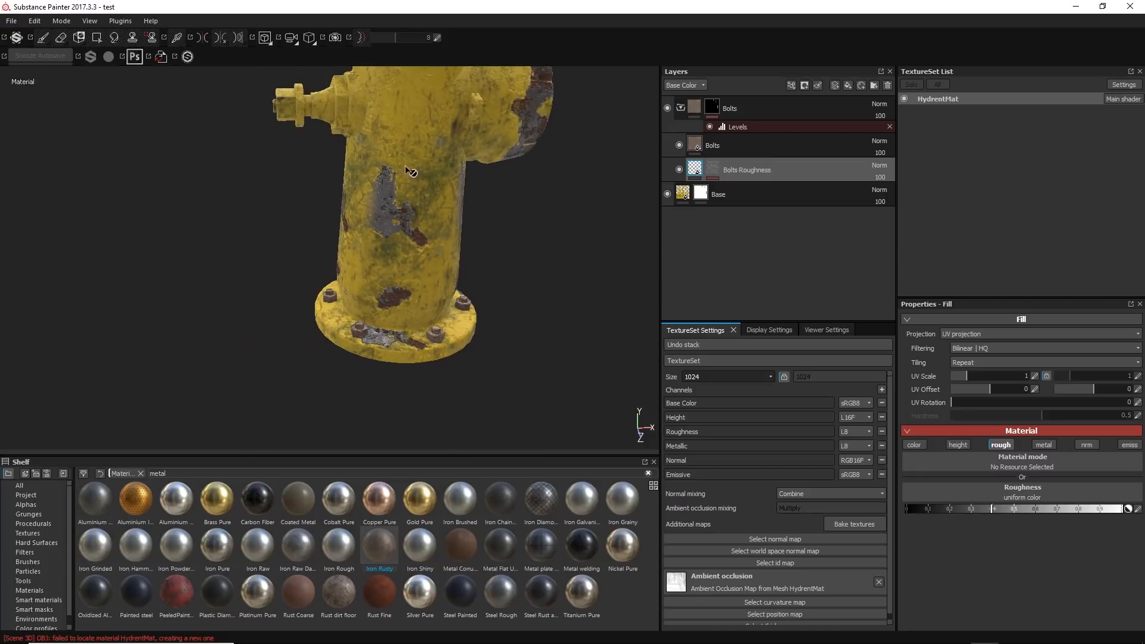
alt+drag(410, 172, 537, 250)
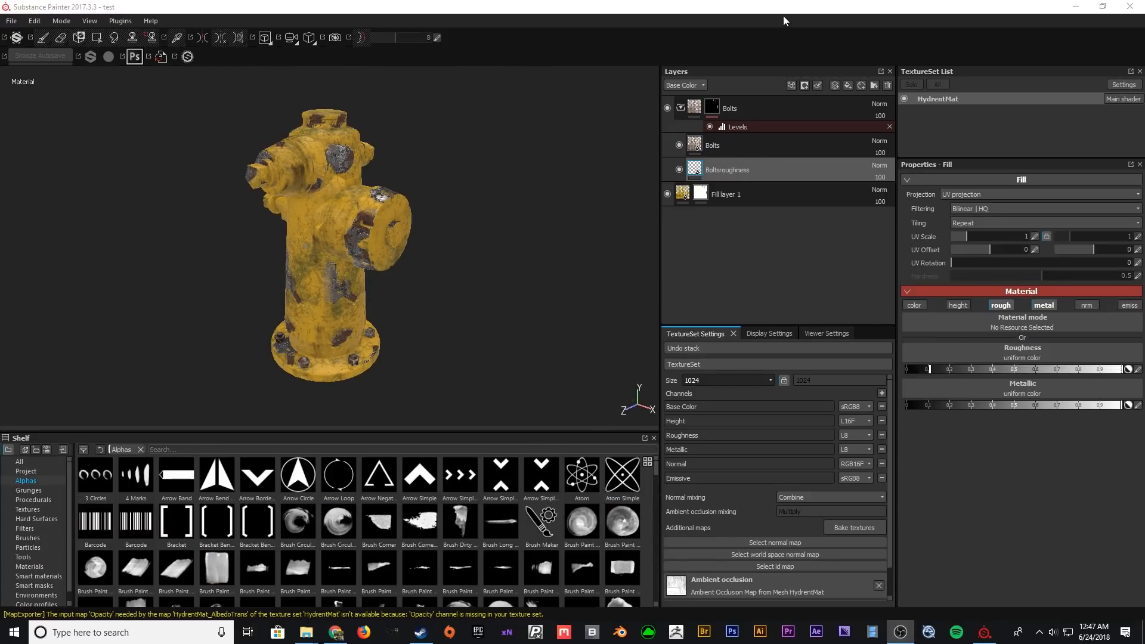
- Delete every layer in the stack, from the Bolts folder down to Fill layer 1
click(785, 21)
mouse_move(325, 200)
alt+mouse_down()
mouse_move(442, 205)
mouse_move(391, 241)
mouse_move(302, 214)
mouse_move(452, 235)
mouse_move(274, 217)
mouse_move(89, 233)
mouse_move(64, 259)
mouse_move(276, 248)
mouse_move(490, 199)
mouse_move(417, 230)
mouse_move(343, 232)
alt+mouse_up()
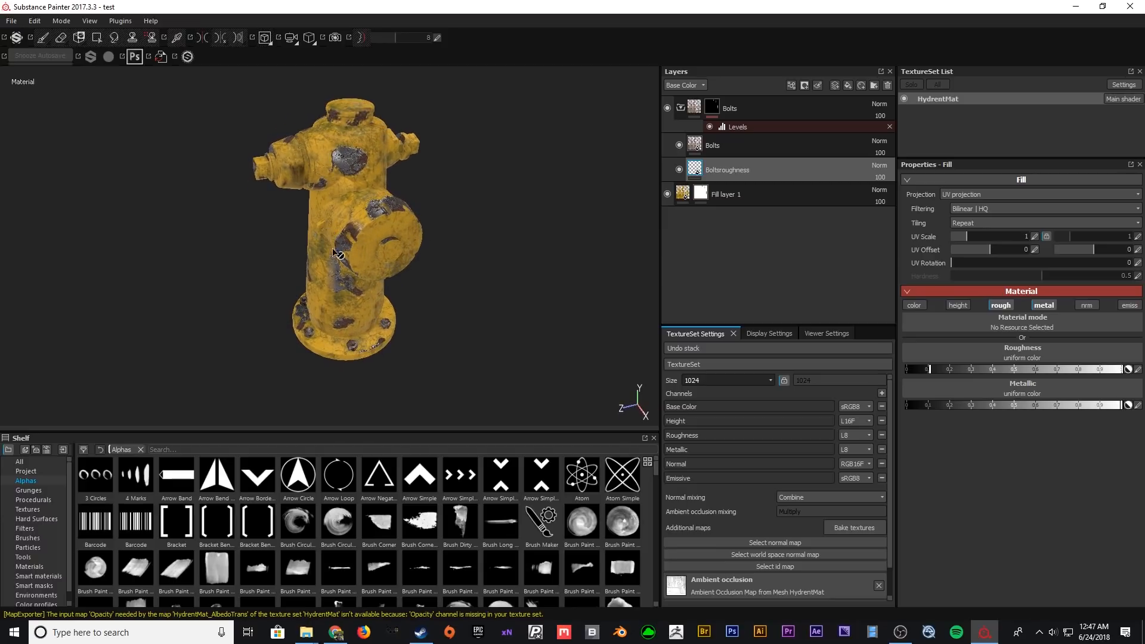
alt+drag(372, 235, 382, 206)
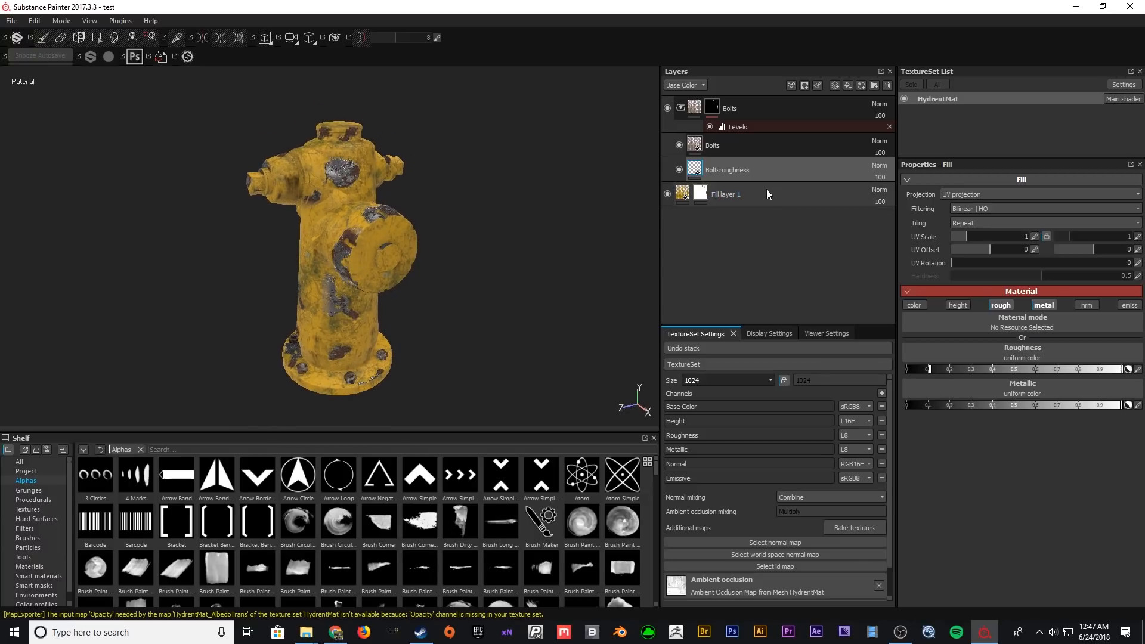
click(788, 190)
shift+click(757, 114)
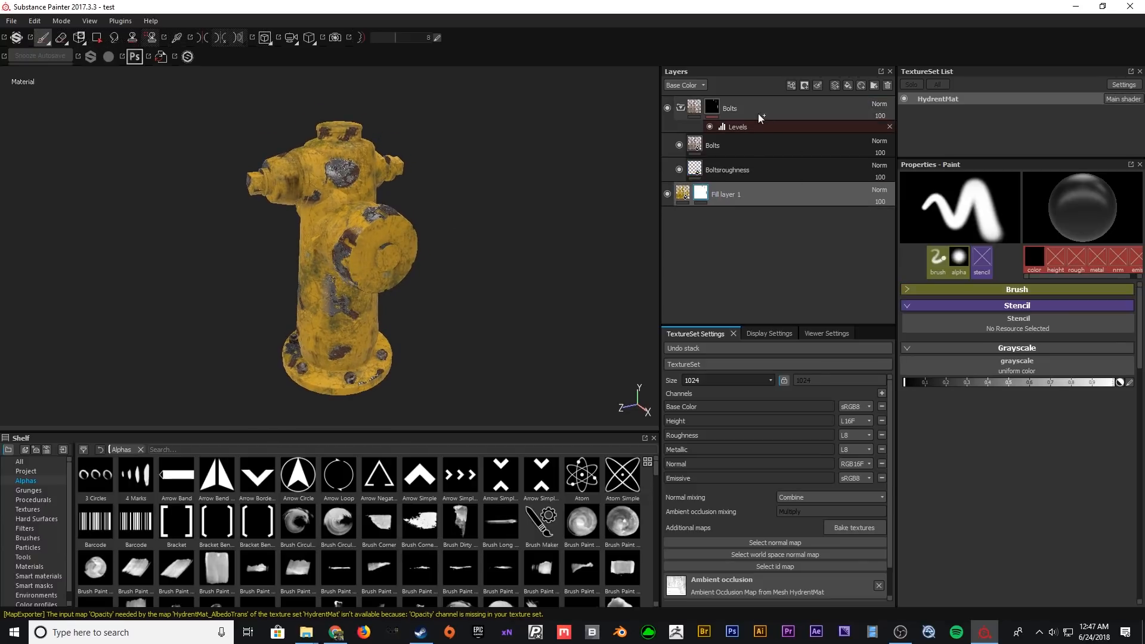
key(Delete)
- Import FireHydrent001_Albedo.png and HydrentMat_Normal.png as textures into the project 'test'
click(1144, 266)
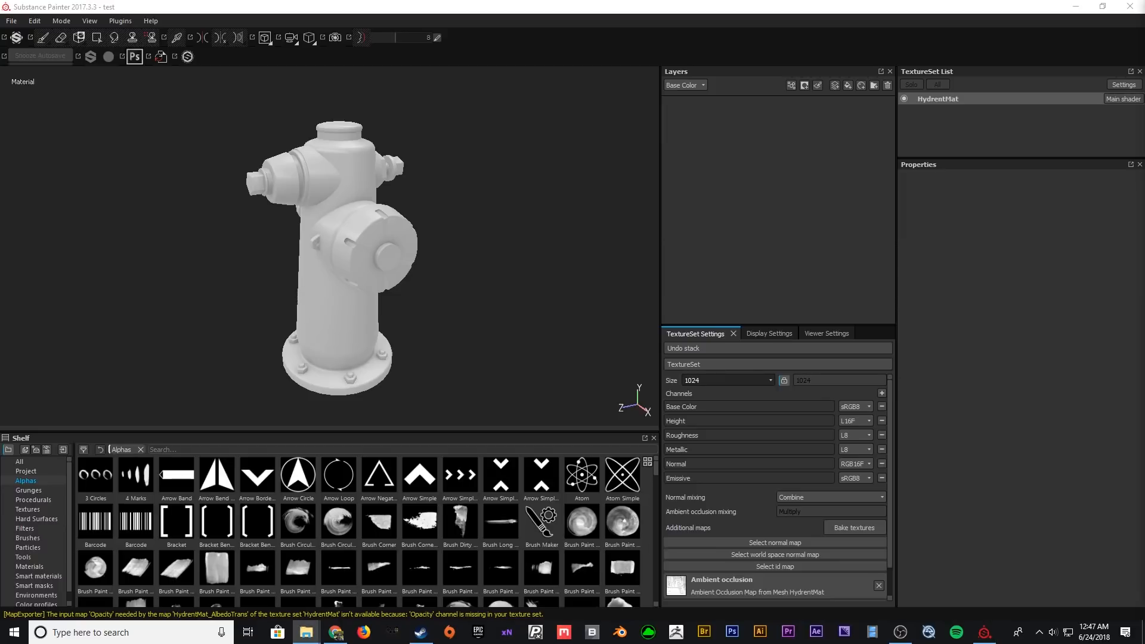
drag(1144, 266, 401, 520)
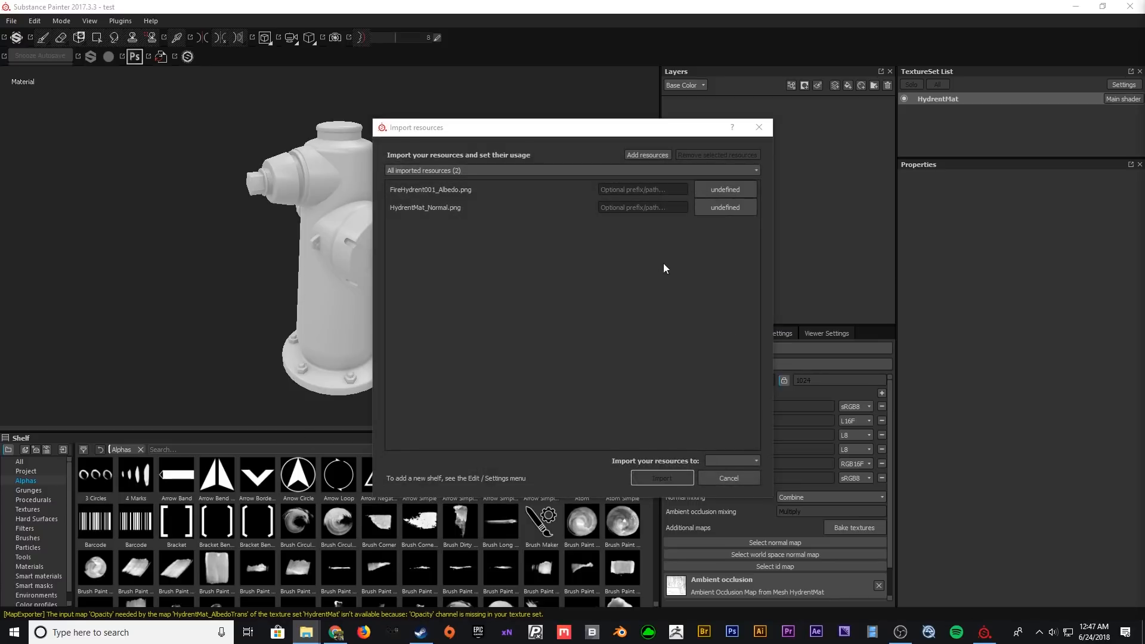
click(730, 190)
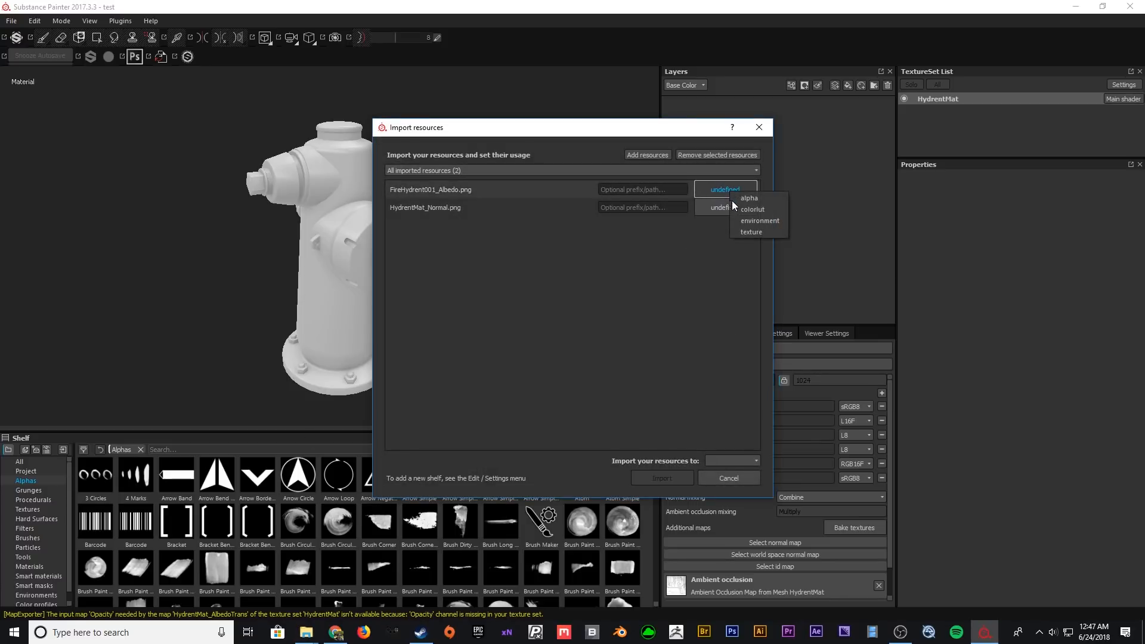
click(767, 231)
click(727, 209)
click(744, 249)
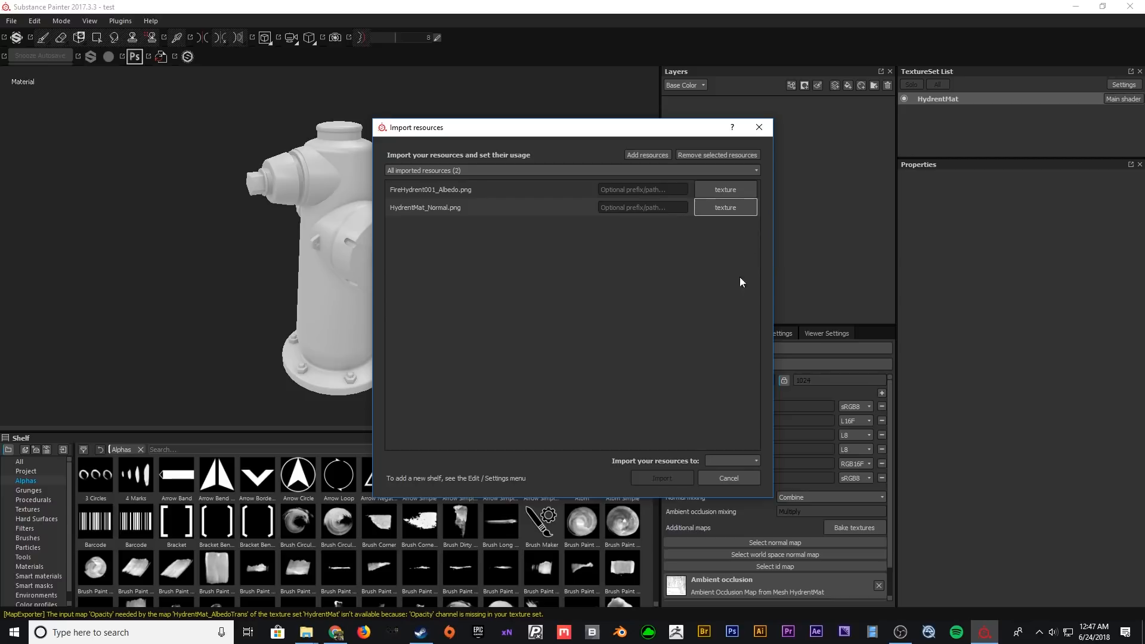
click(734, 461)
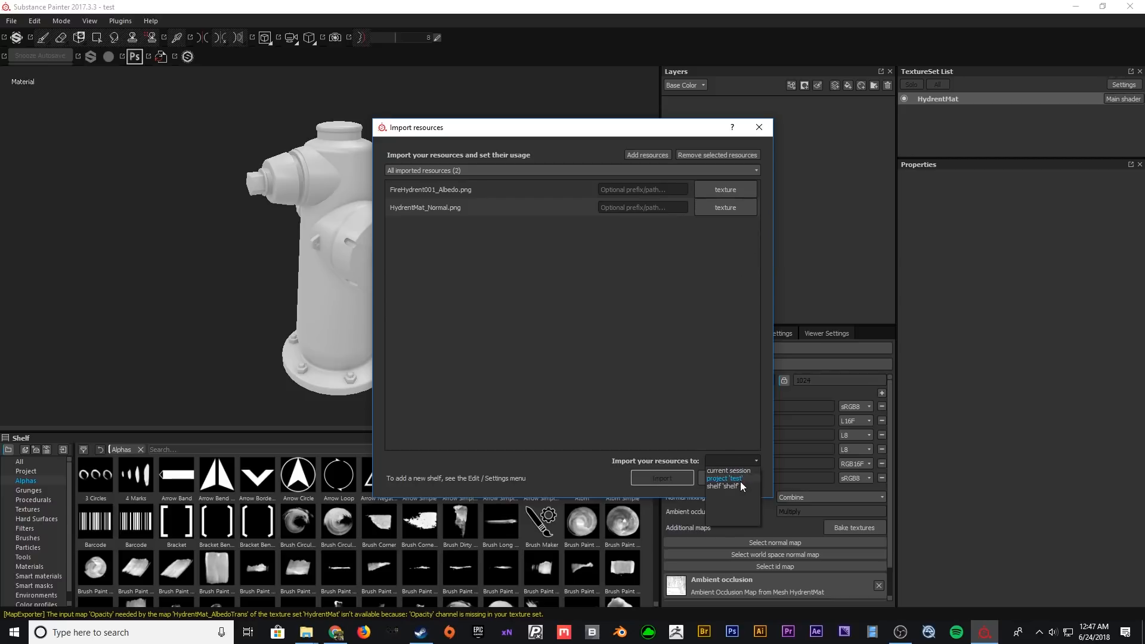
click(740, 481)
click(670, 476)
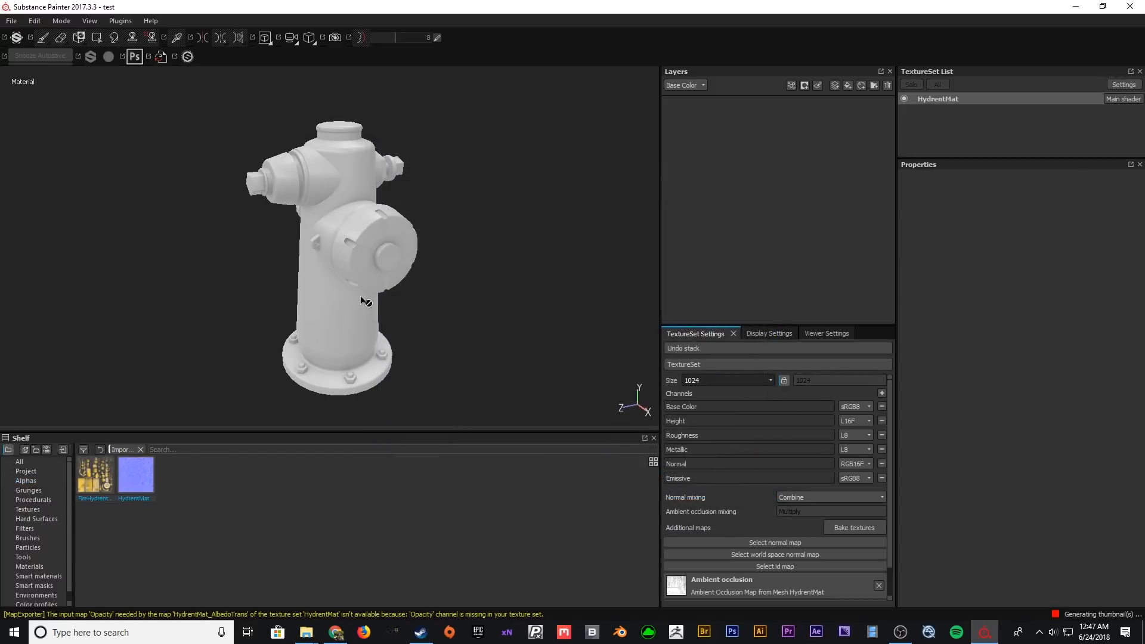
- Assign HydrentMat_Normal as the texture set's normal map and inspect the surface detail around the hydrant's large side cap
click(798, 541)
click(881, 416)
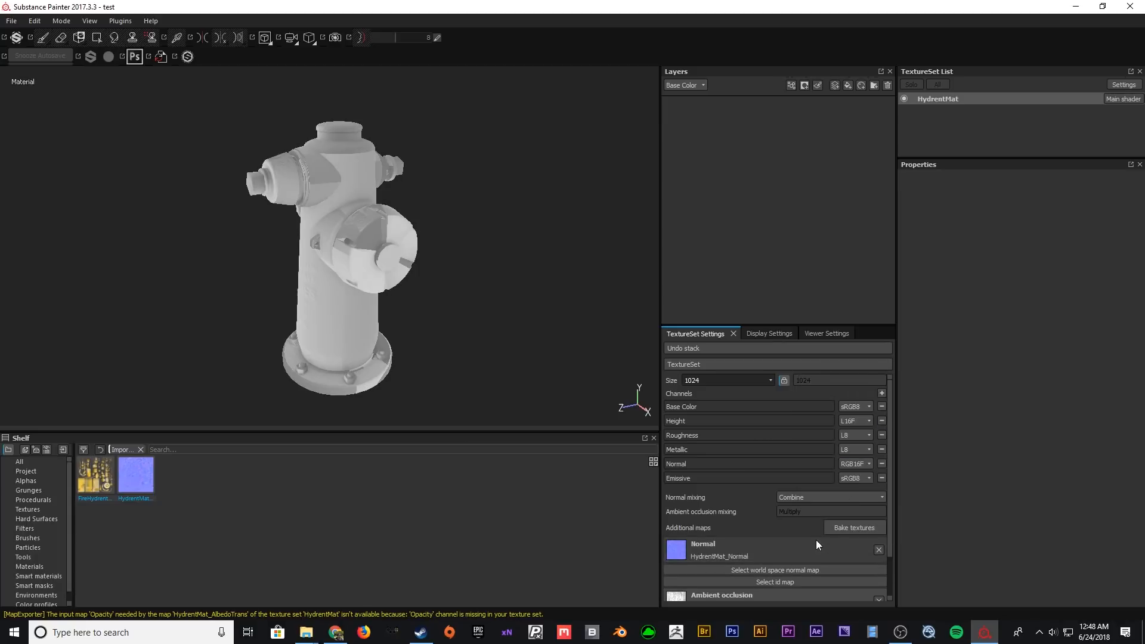
alt+right_drag(411, 310, 411, 432)
alt+right_drag(327, 196, 323, 307)
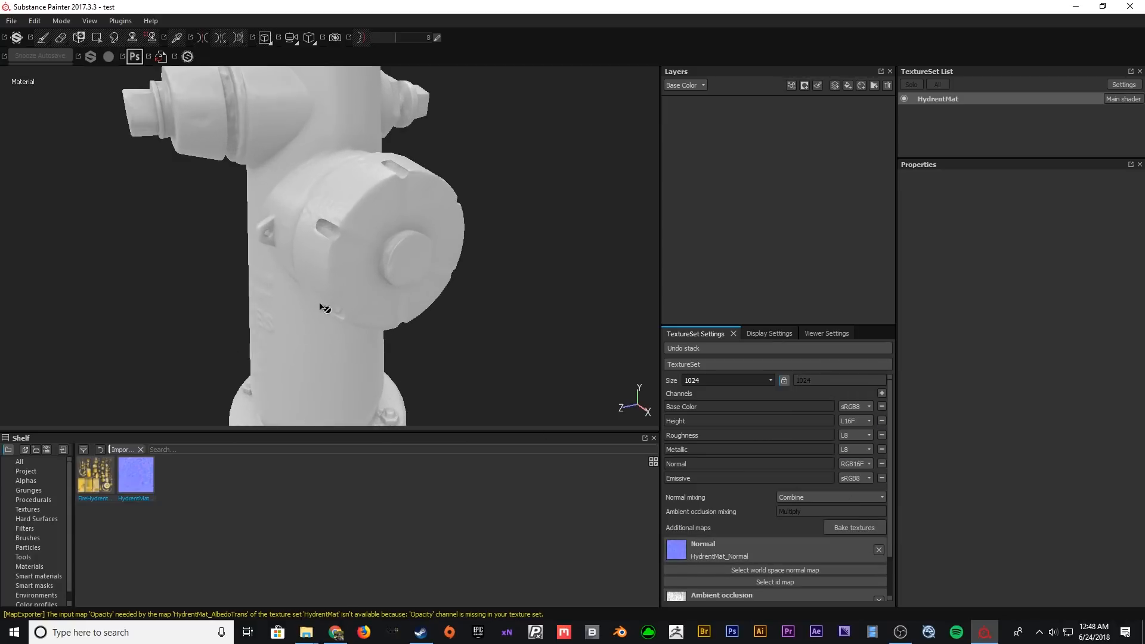
alt+drag(322, 306, 456, 284)
alt+right_drag(457, 285, 463, 327)
alt+drag(463, 327, 422, 293)
- Remove the texture set's normal map to compare the hydrant without it, and restore HydrentMat_Normal
click(879, 550)
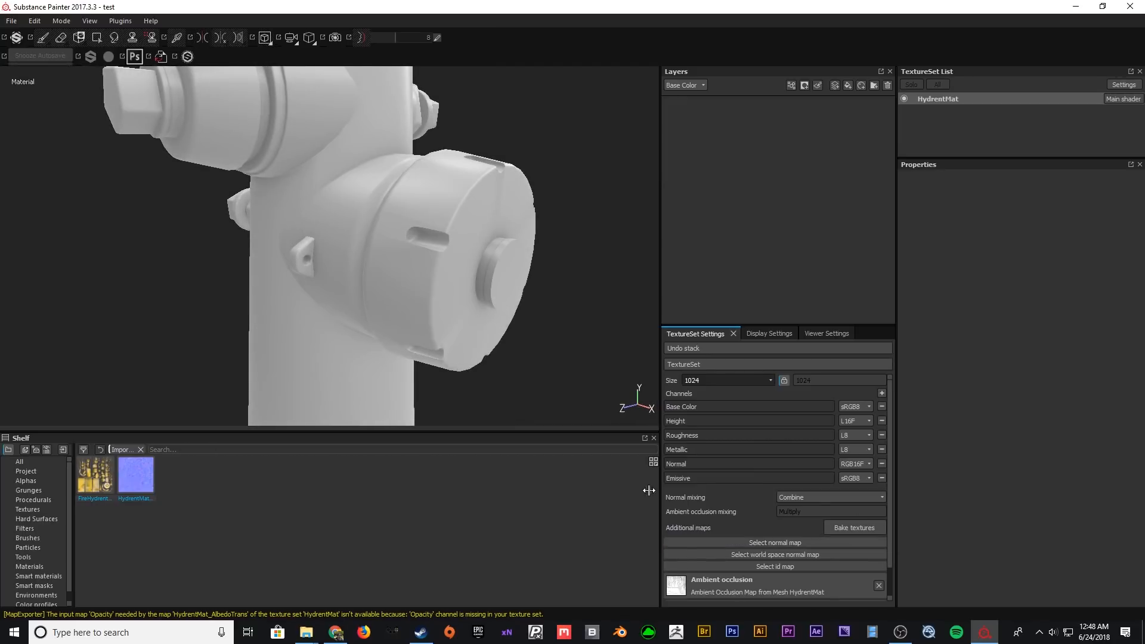
alt+drag(482, 317, 450, 304)
alt+right_drag(478, 317, 459, 206)
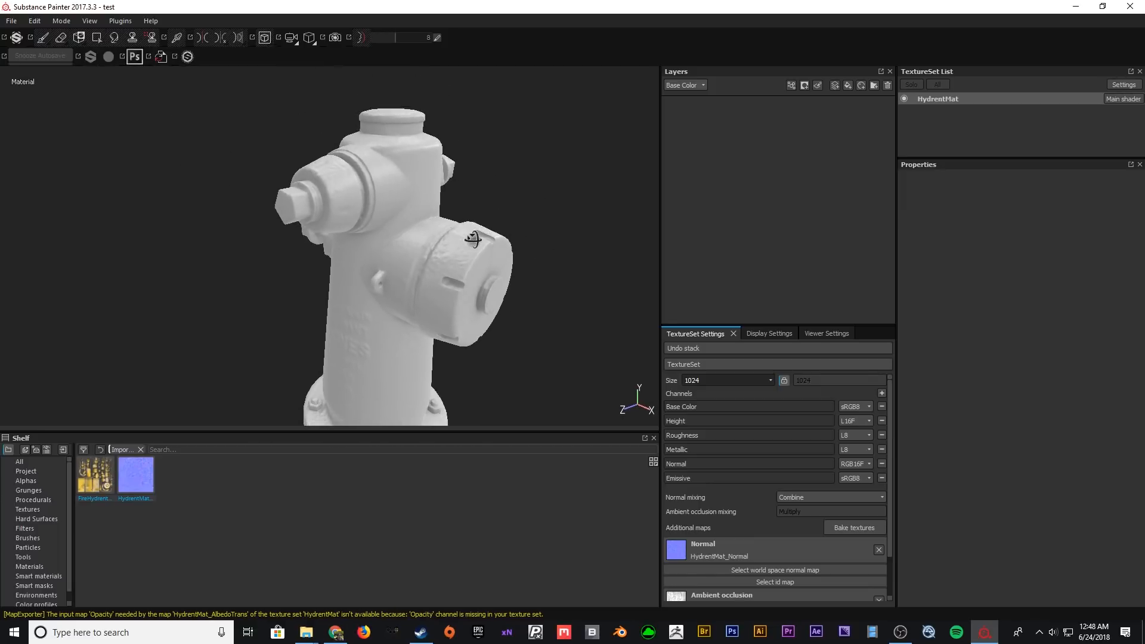
alt+drag(473, 238, 481, 257)
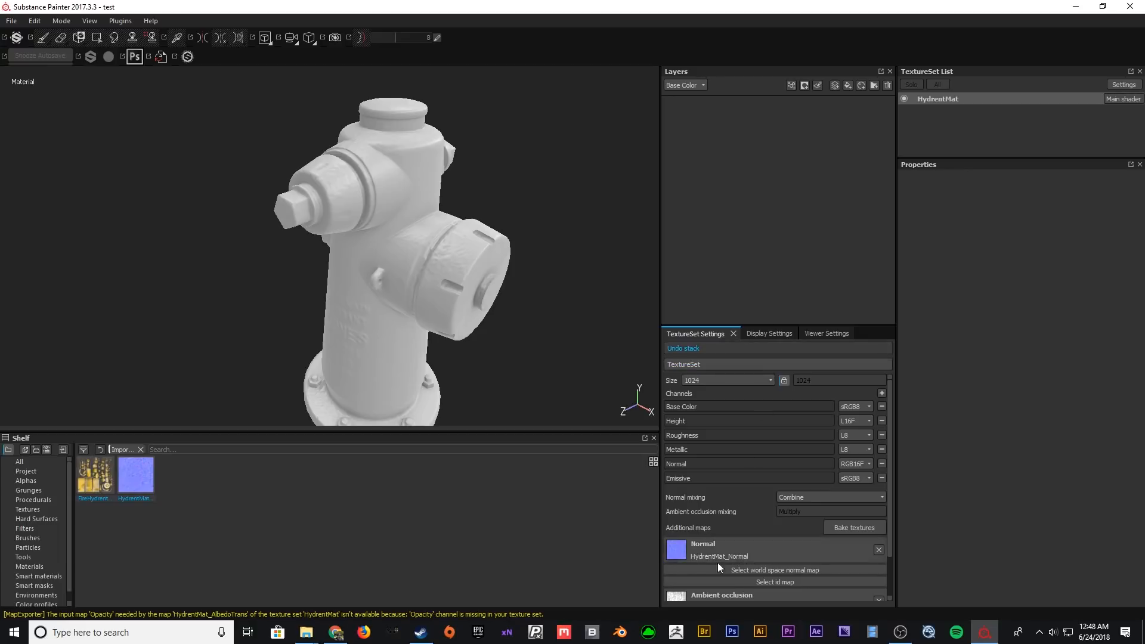
- Add a fill layer and disable its height, roughness, metallic, normal and emissive channels, leaving only color
click(109, 470)
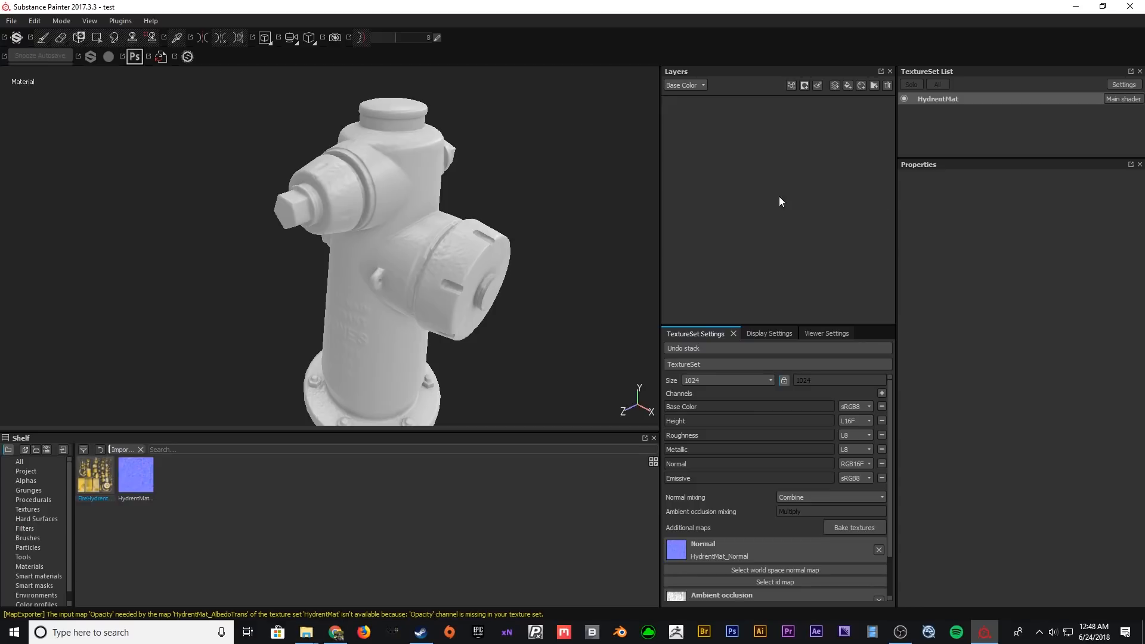
click(848, 86)
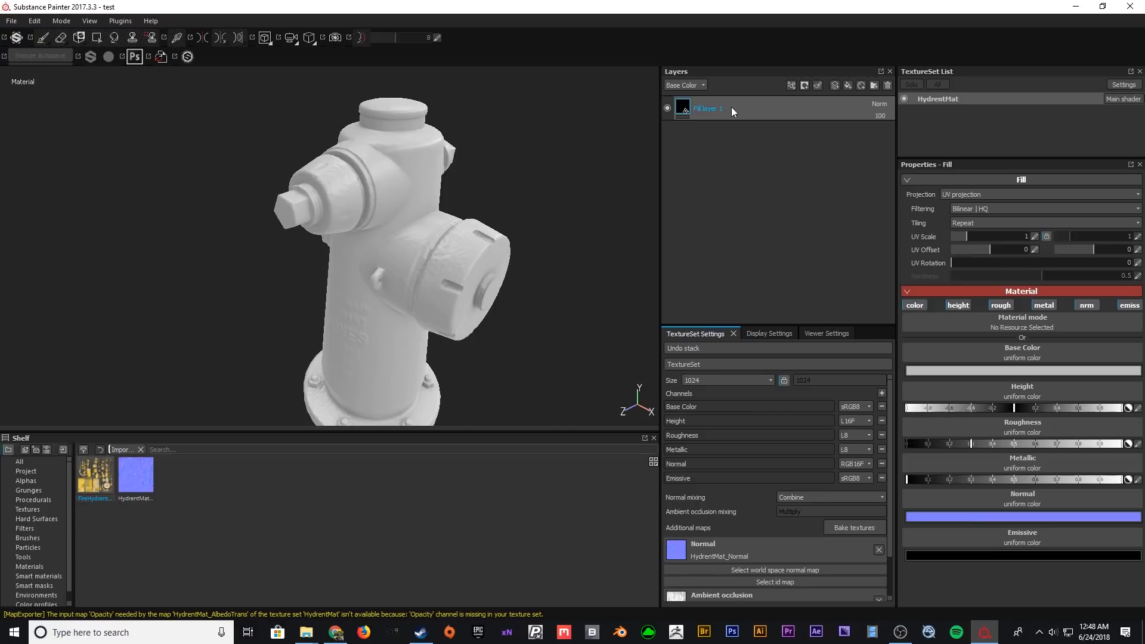
click(1129, 305)
click(1086, 305)
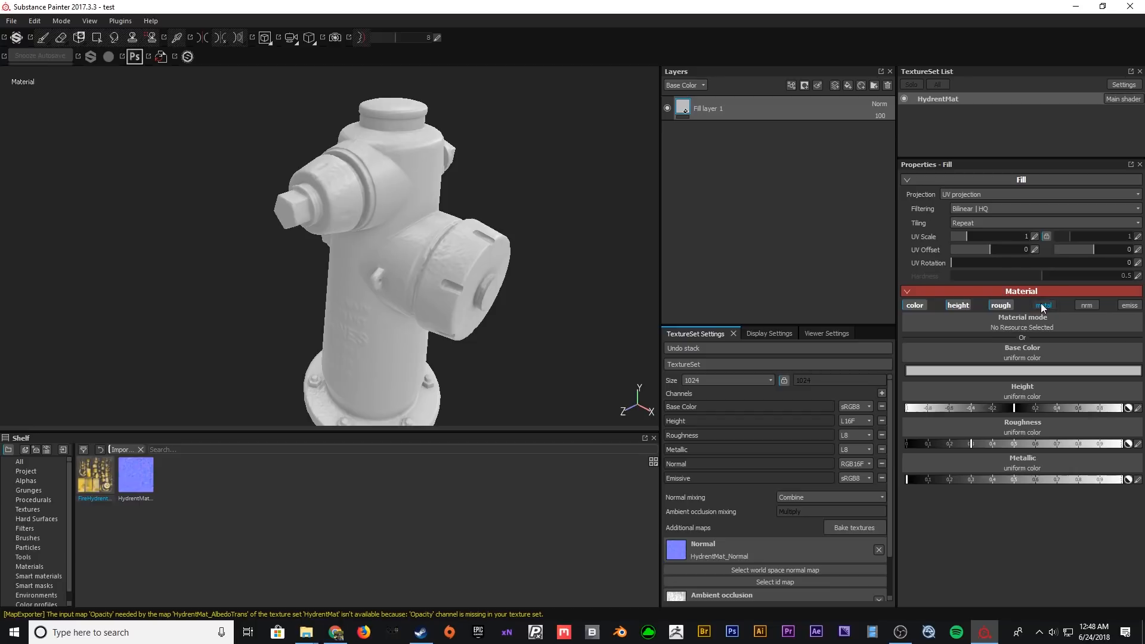
click(1044, 305)
click(1001, 304)
click(959, 305)
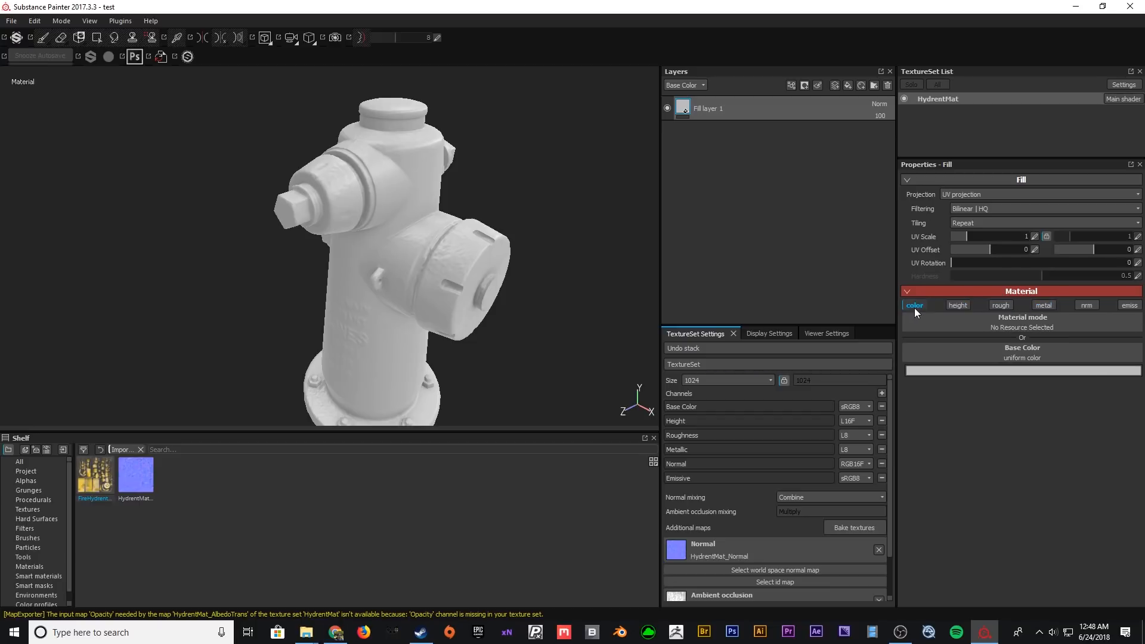
- Assign FireHydrent001_Albedo as the fill layer's base color and rename the layer Albedo
click(1007, 360)
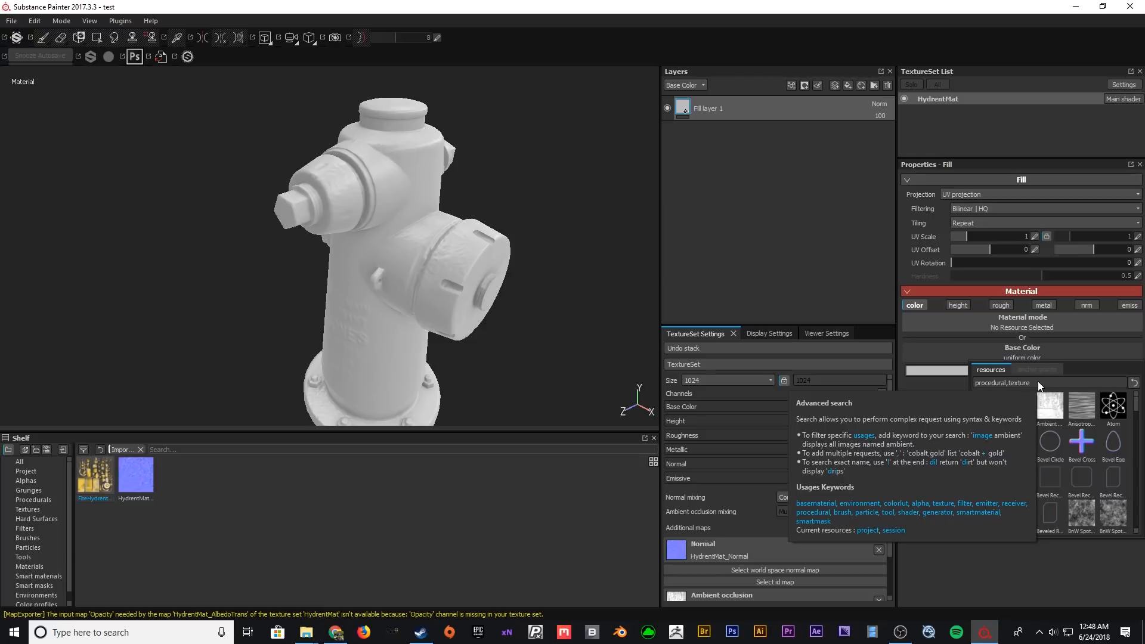
text(fire)
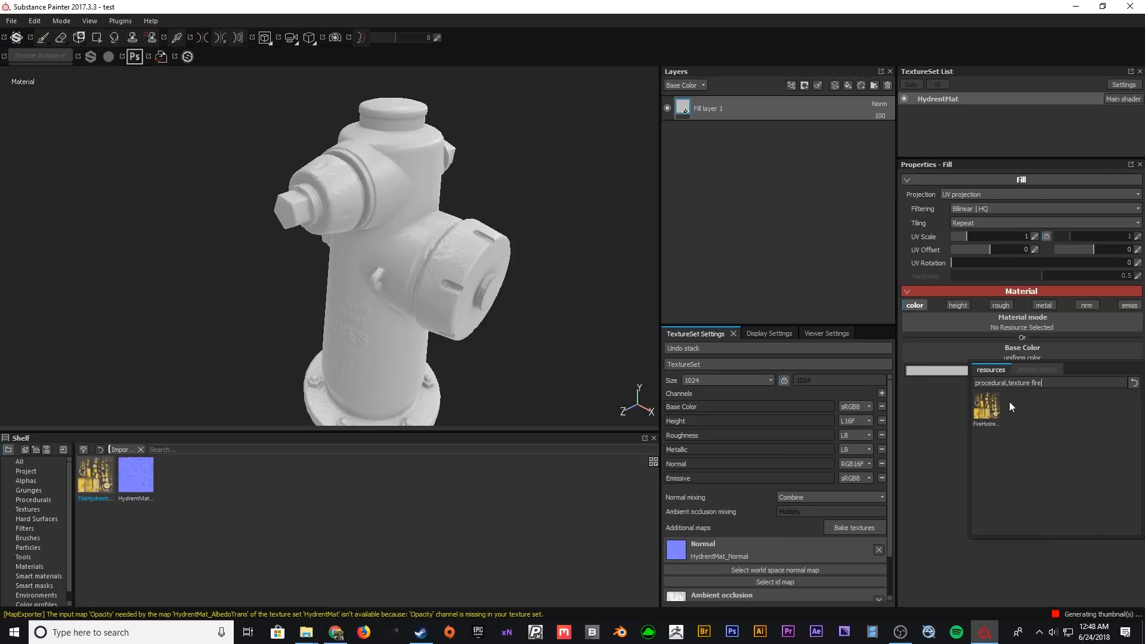
click(992, 400)
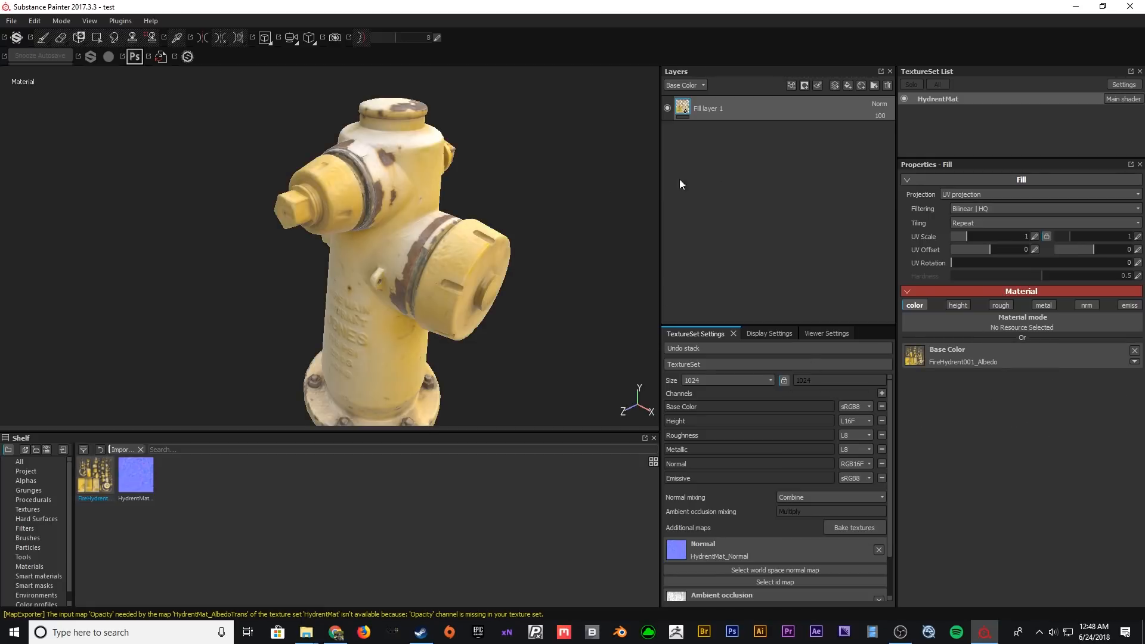
alt+right_drag(452, 235, 479, 339)
alt+drag(480, 339, 389, 294)
alt+right_drag(389, 294, 403, 180)
alt+drag(403, 180, 471, 255)
double_click(712, 108)
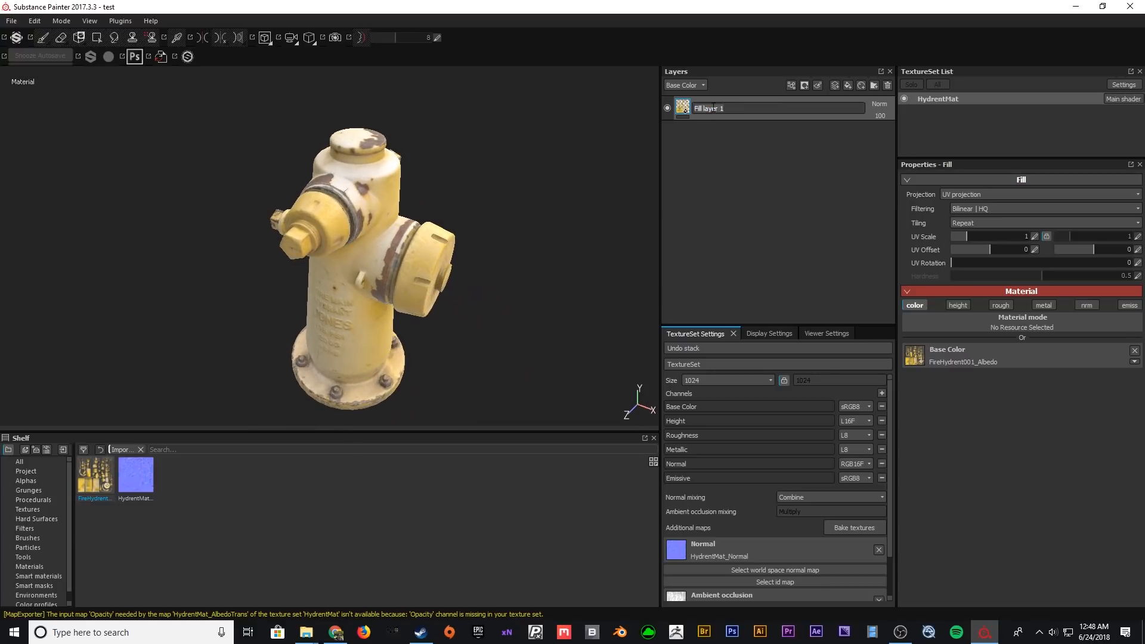
text(Albedo)
key(Return)
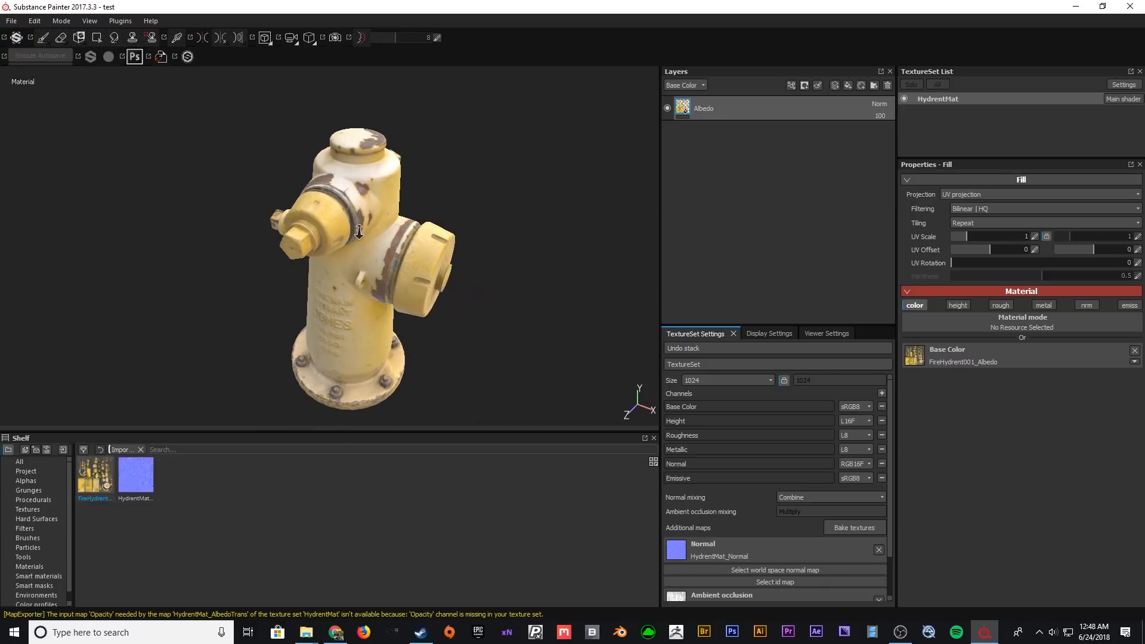
- Remove HydrentMat_Normal from the texture set's normal map slot
alt+right_drag(359, 232, 417, 320)
mouse_move(417, 320)
alt+mouse_down()
mouse_move(397, 309)
mouse_move(426, 310)
alt+mouse_up()
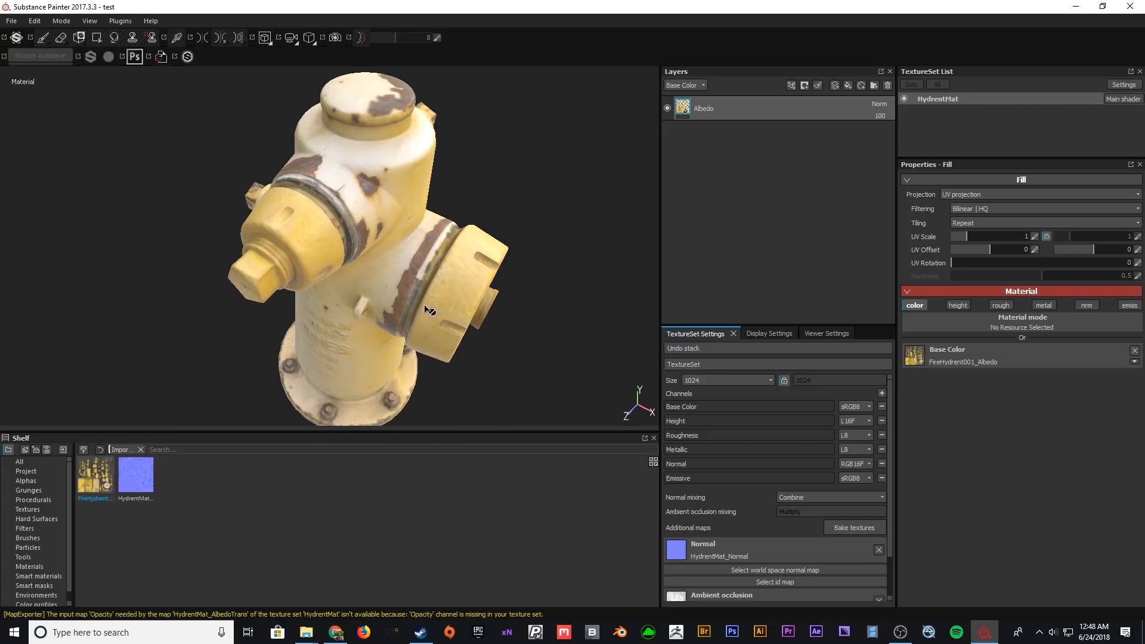
alt+right_drag(434, 283, 447, 388)
alt+drag(450, 382, 467, 306)
alt+middle_drag(468, 306, 440, 224)
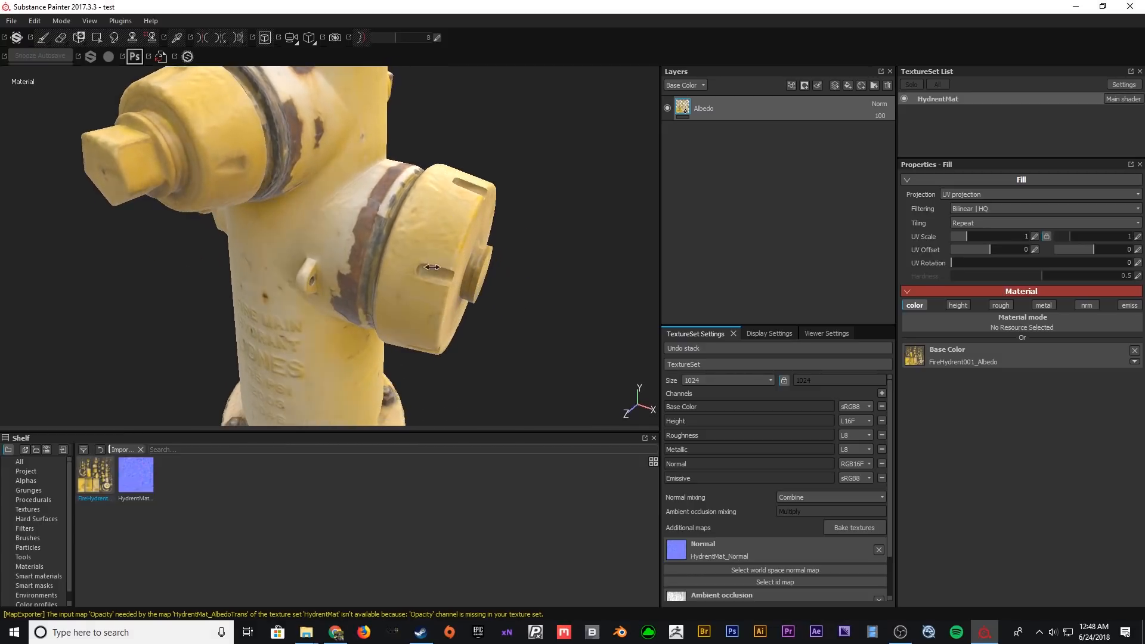
click(880, 549)
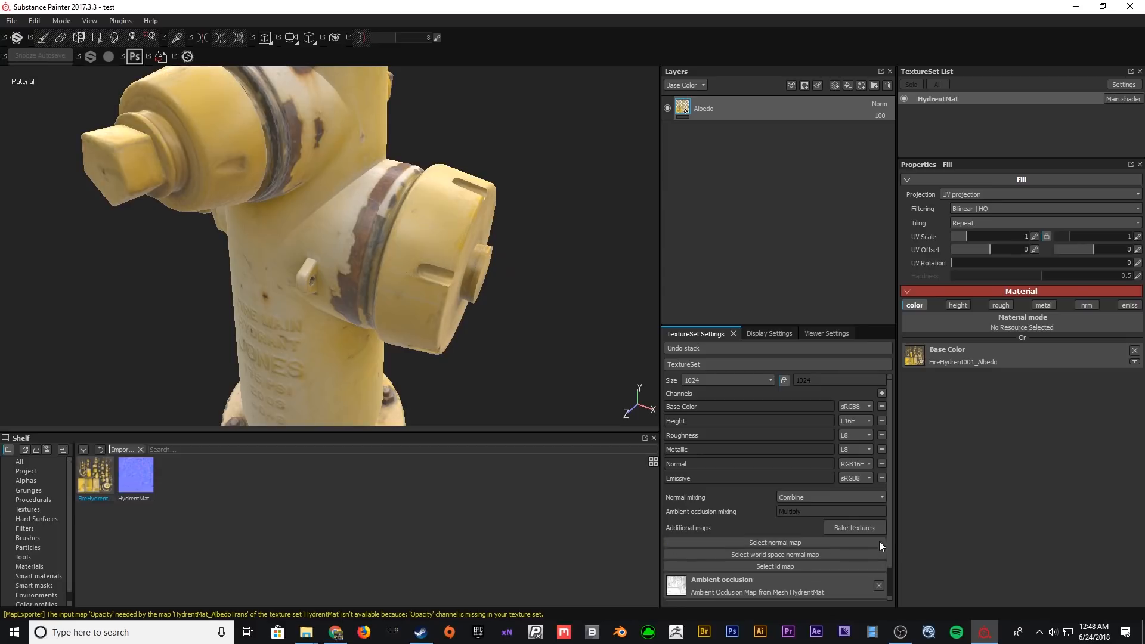
- Add a second fill layer above Albedo and name it Normal
click(850, 85)
double_click(701, 109)
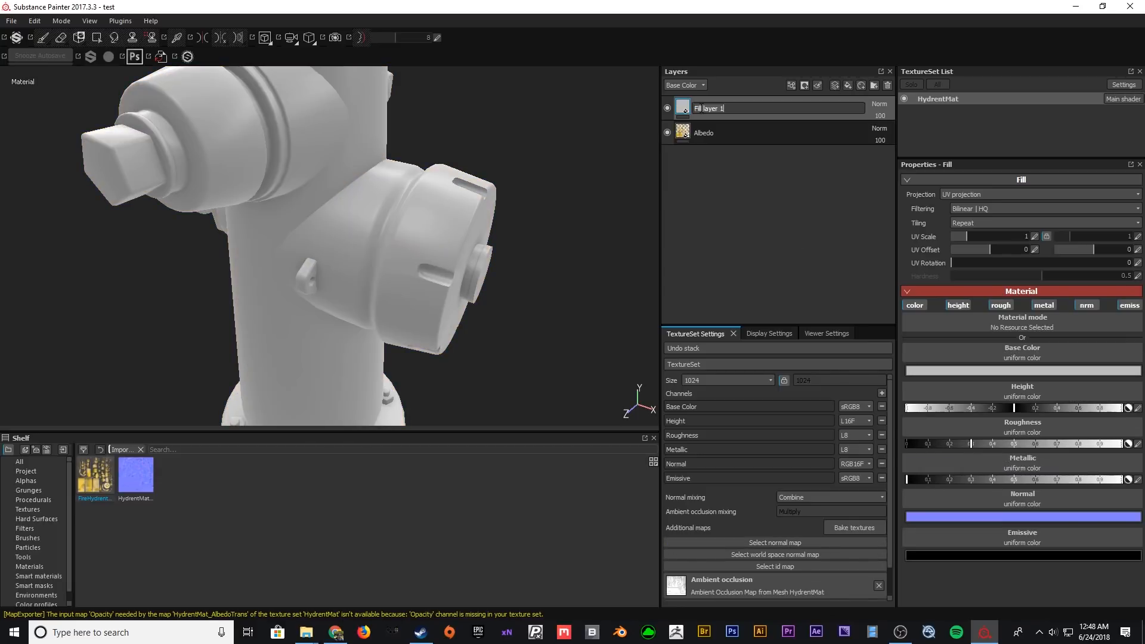
text(Normal)
key(Return)
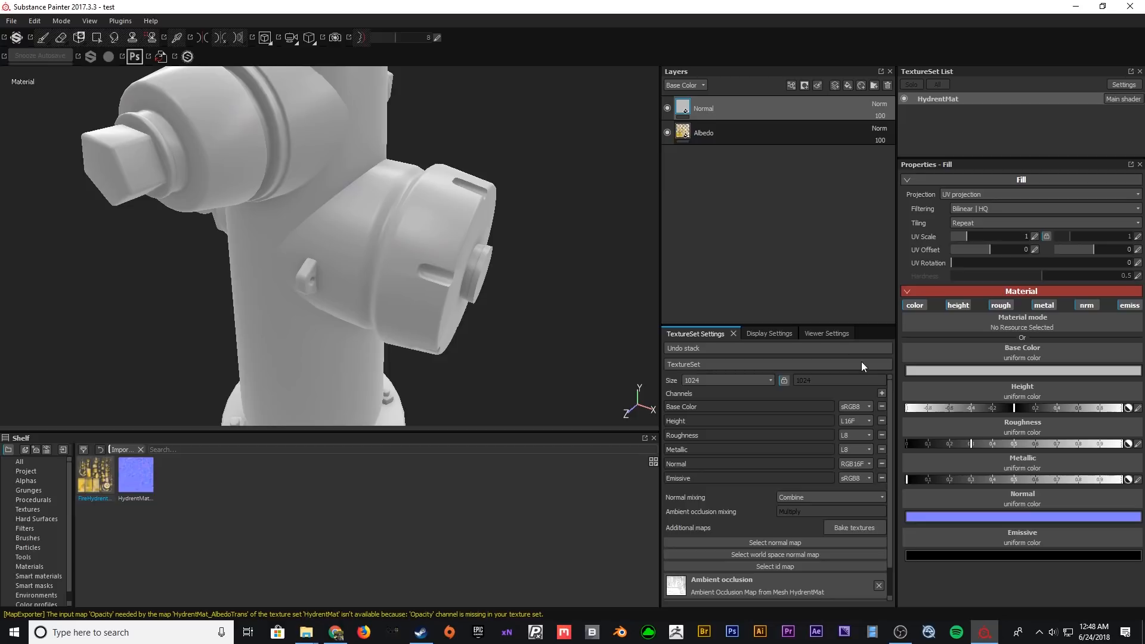
- Disable the Normal layer's color, height, roughness, metallic and emissive channels, leaving only the normal channel
click(1087, 306)
click(1130, 305)
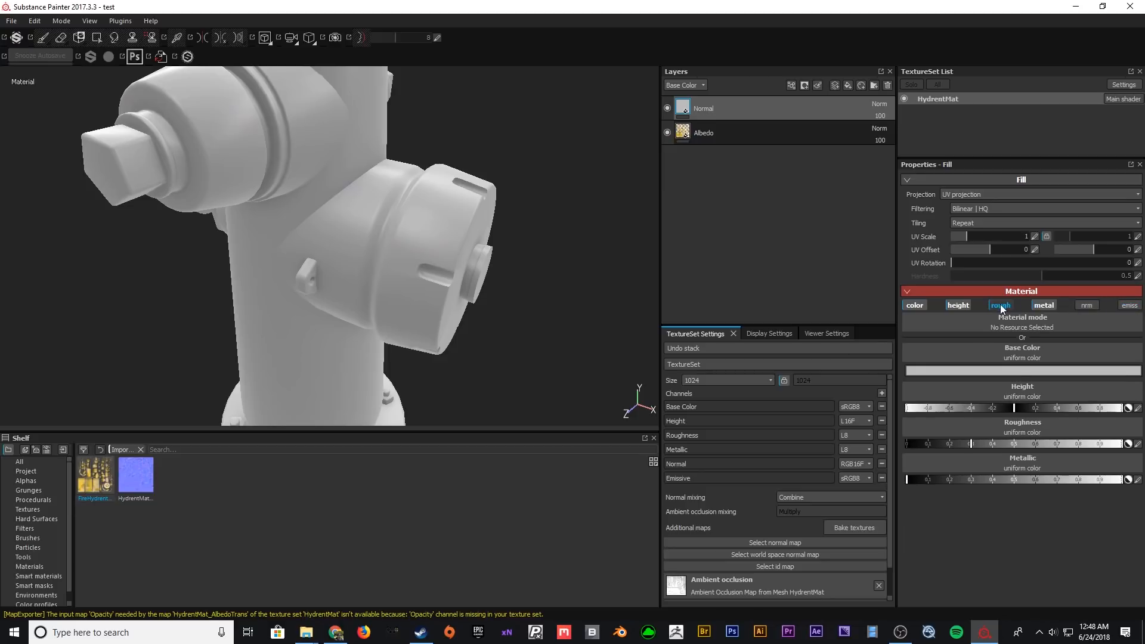
click(918, 305)
click(999, 305)
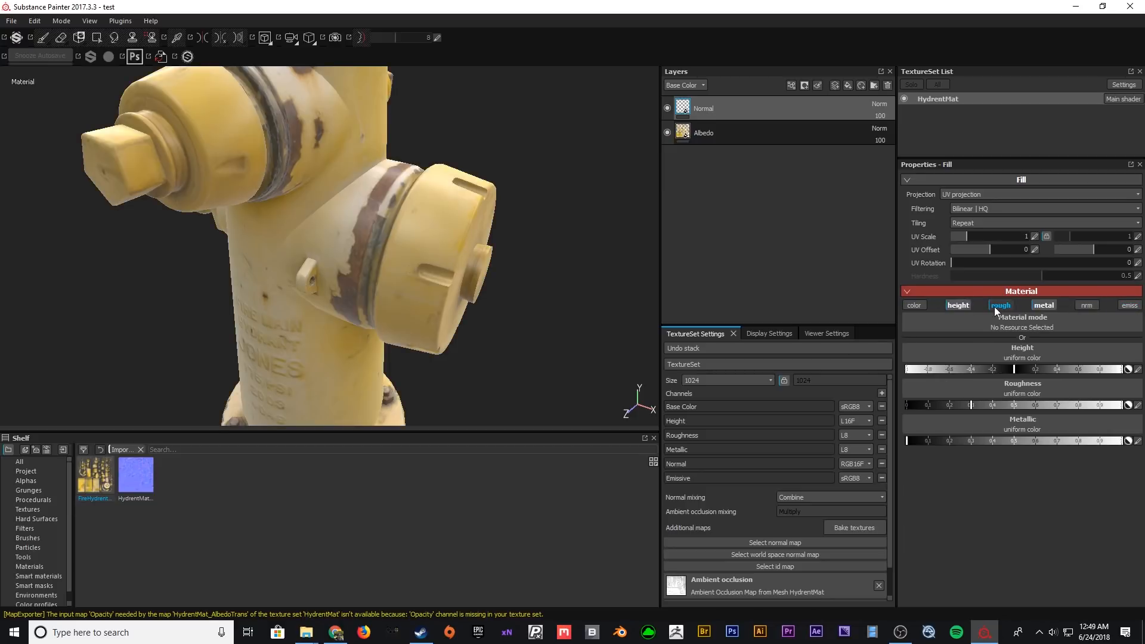
click(1045, 305)
click(1087, 305)
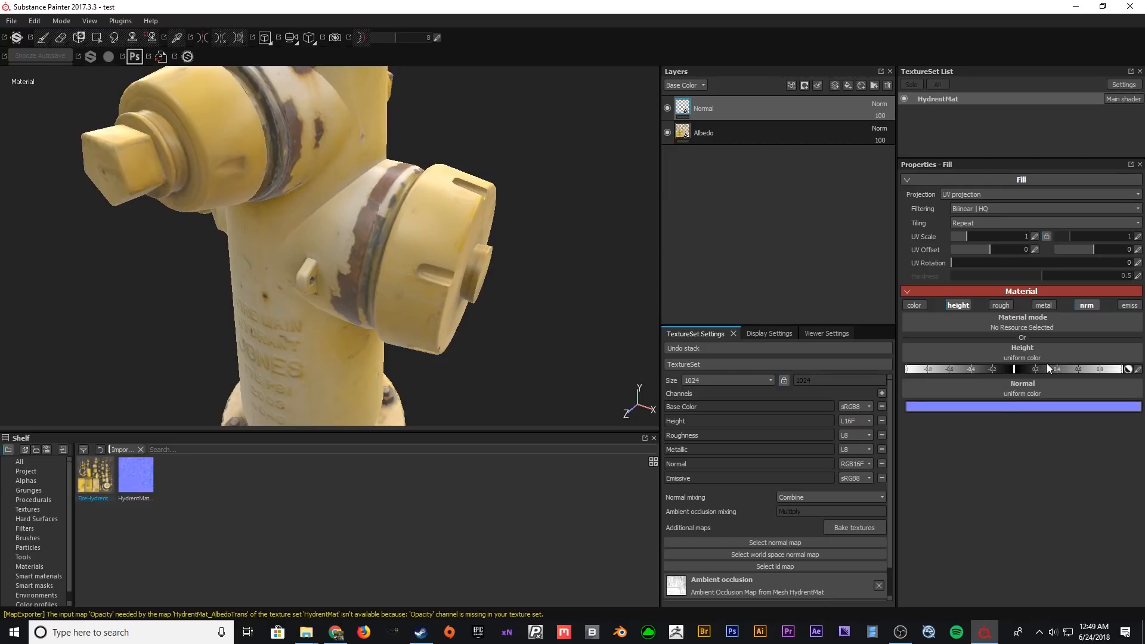
click(959, 305)
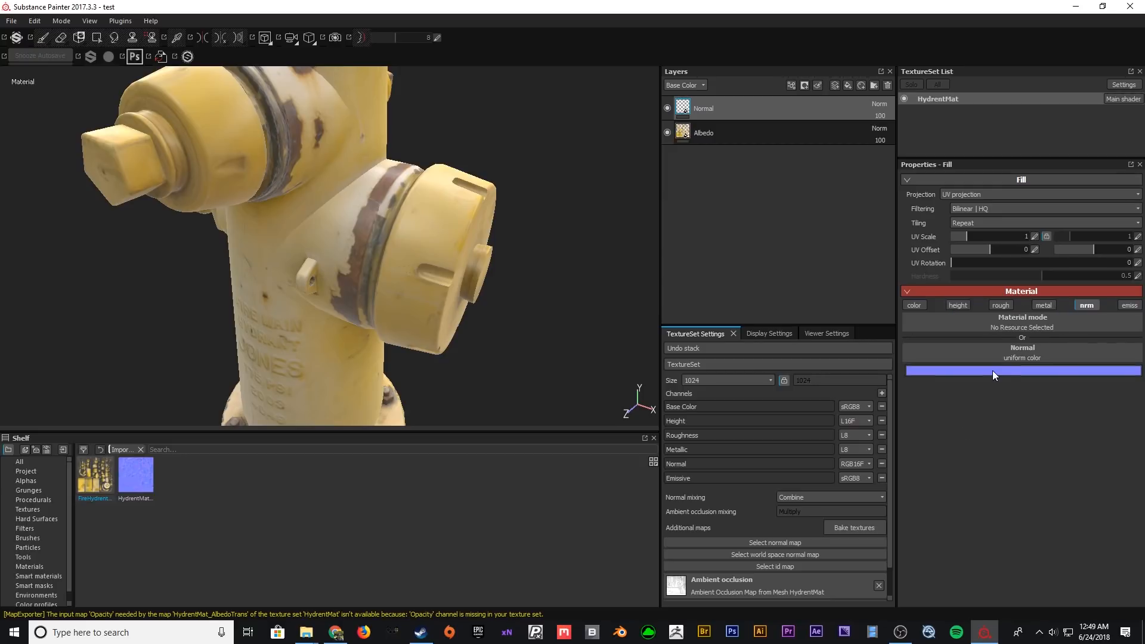
- Assign HydrentMat_Normal to the Normal layer's normal channel and move the layer below Albedo
click(1023, 355)
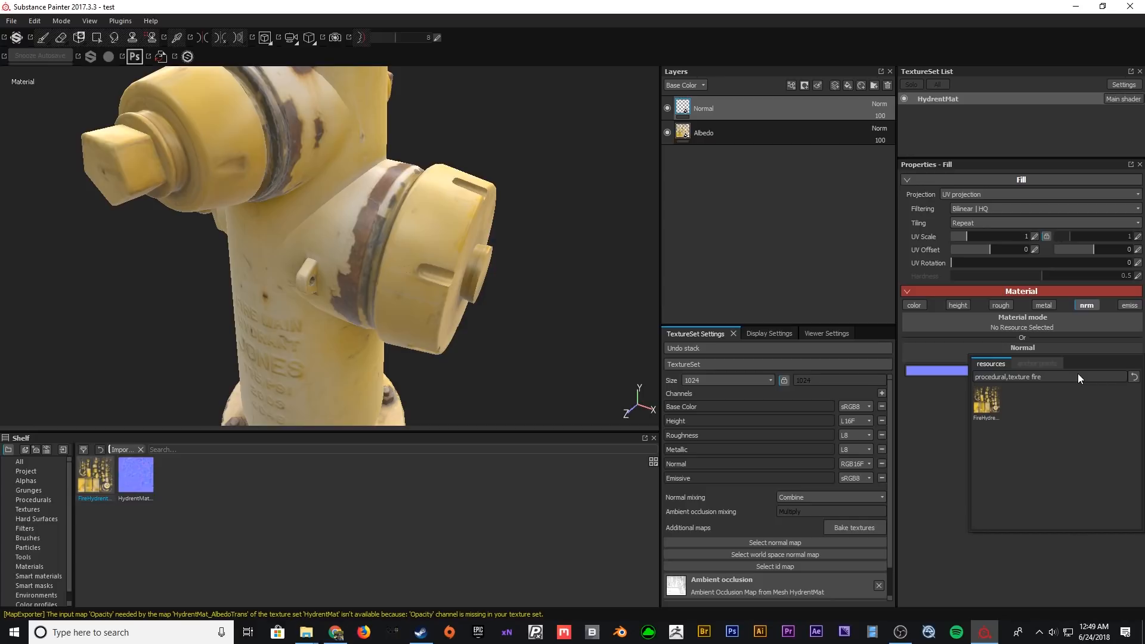
key(BackSpace)
key(BackSpace)
key(BackSpace)
key(BackSpace)
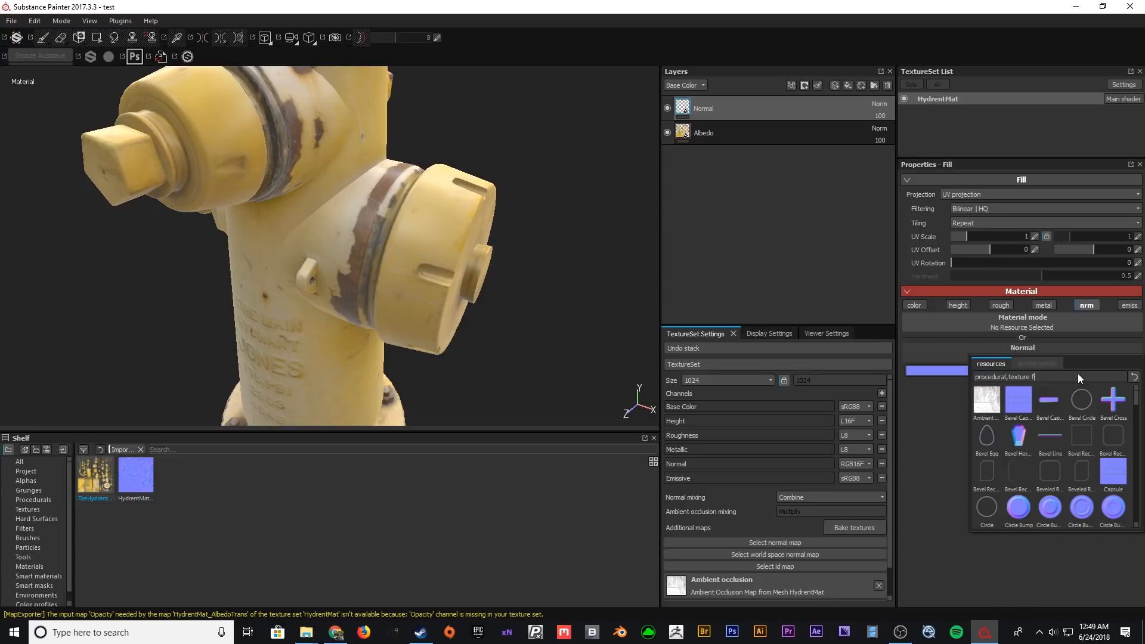
text(hyd)
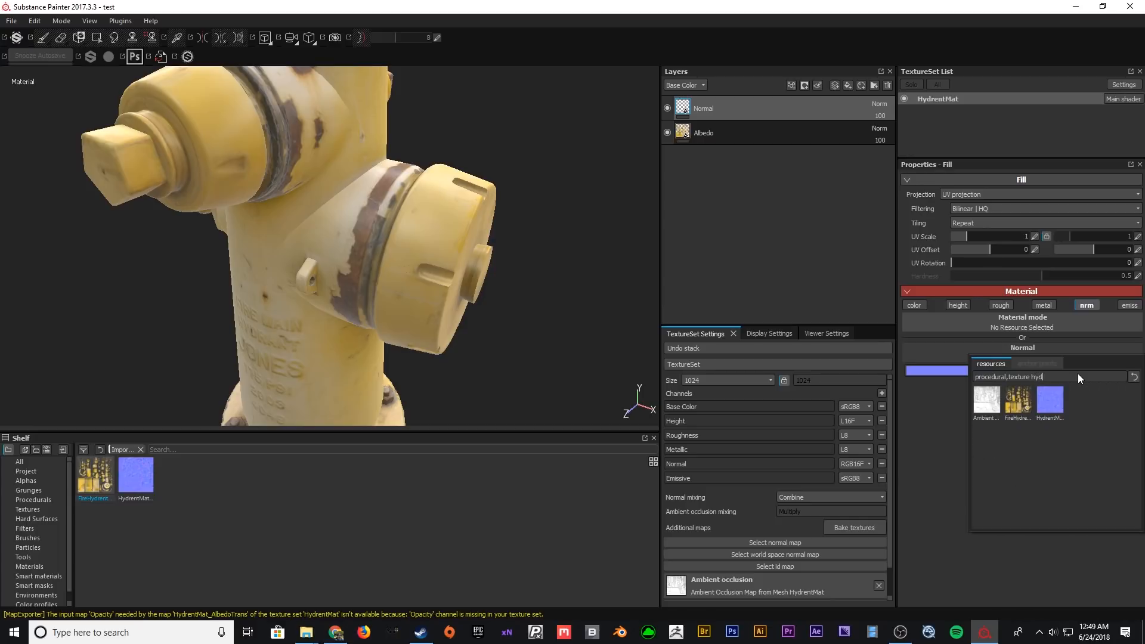
click(1059, 404)
alt+drag(462, 269, 493, 312)
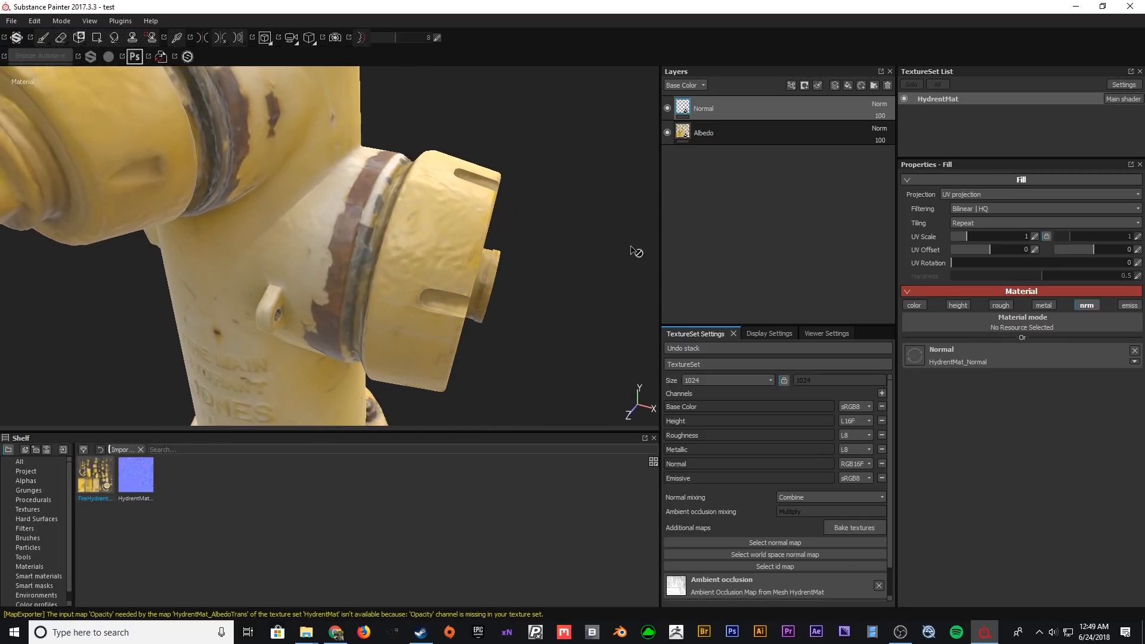
drag(734, 112, 729, 138)
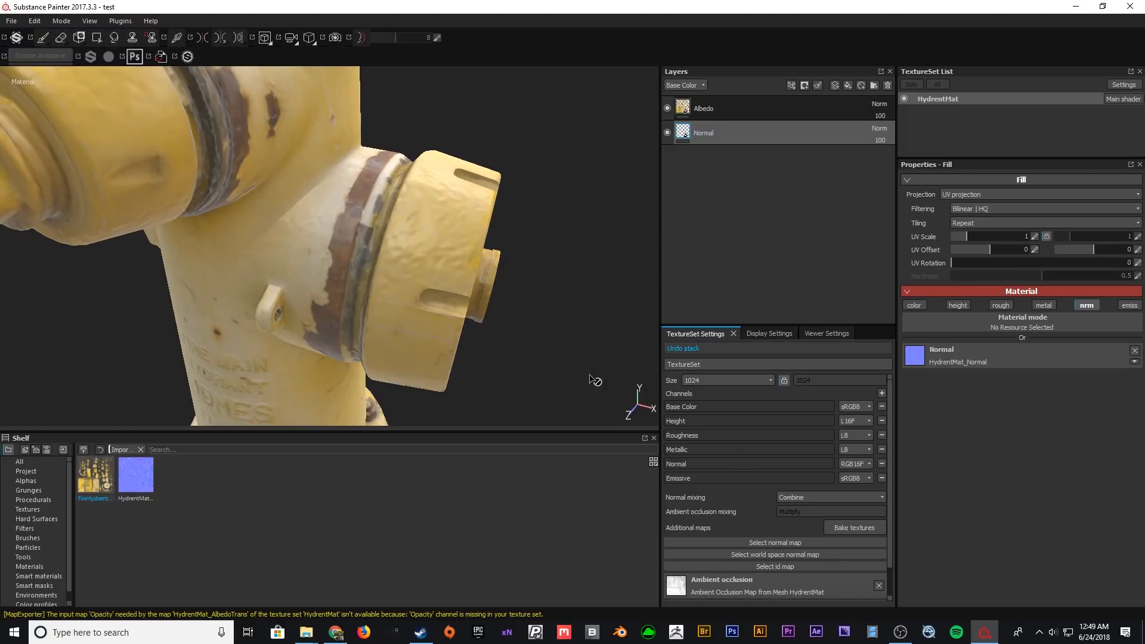
- Inspect the normal layer's surface detail around the hydrant's large side cap and save the project
alt+right_drag(513, 298, 421, 190)
alt+drag(421, 191, 484, 173)
alt+right_drag(484, 173, 499, 306)
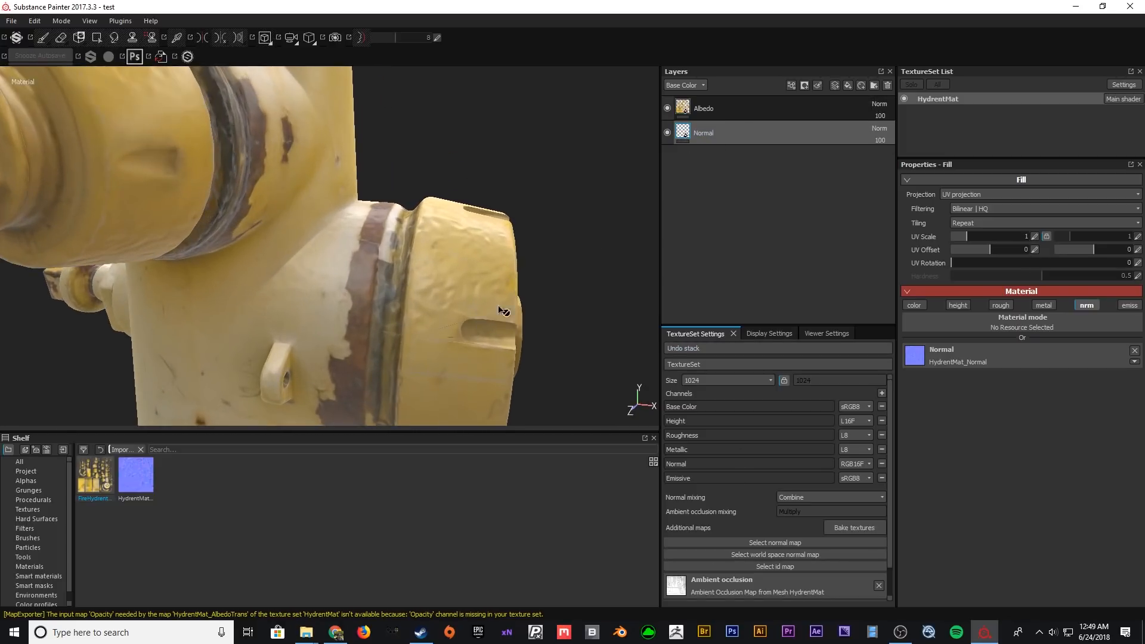
alt+drag(504, 311, 441, 235)
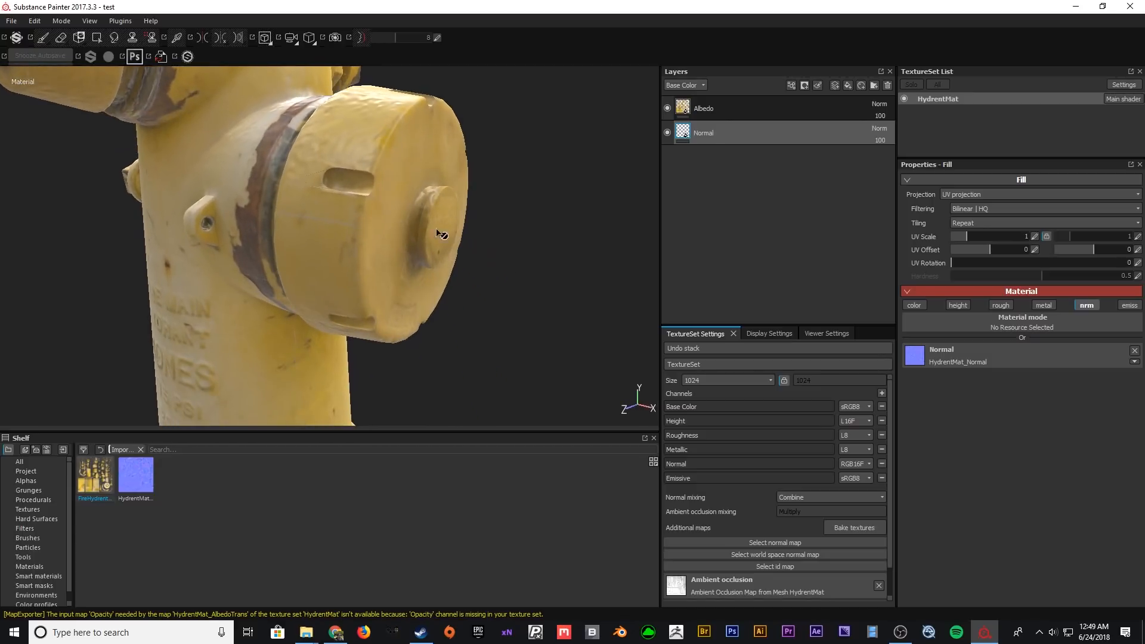
alt+middle_drag(286, 166, 359, 236)
alt+right_drag(398, 253, 352, 104)
alt+middle_drag(372, 156, 394, 173)
alt+drag(394, 176, 495, 215)
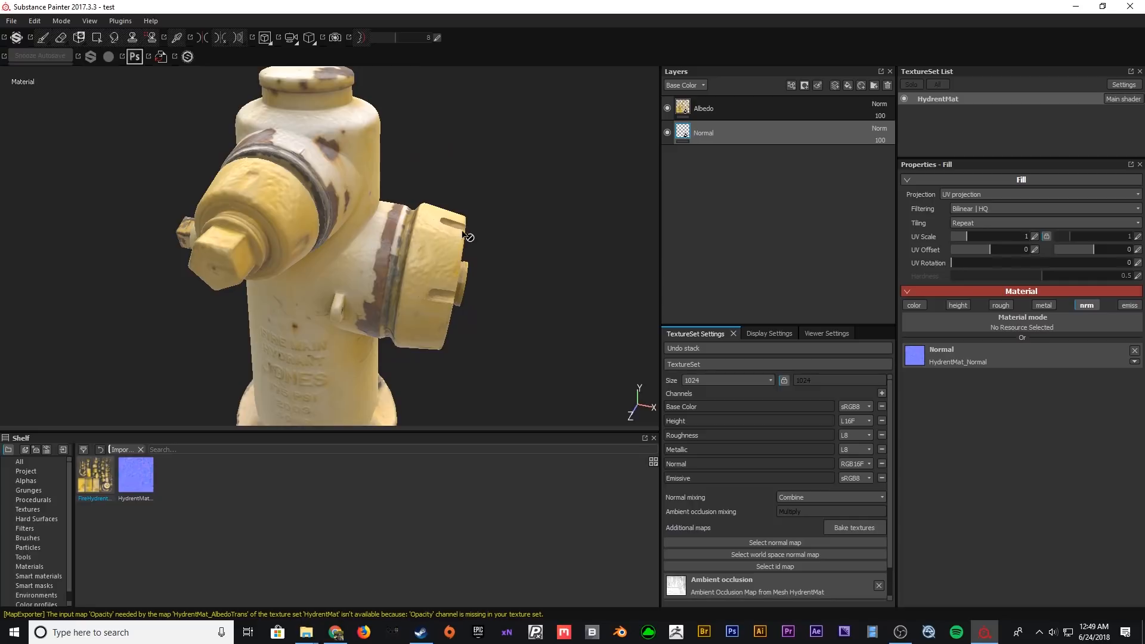
key(ctrl+s)
- Examine up close how crisp the albedo texture is around the side caps and rust patches
alt+right_drag(398, 256, 343, 164)
alt+drag(341, 168, 279, 160)
alt+right_drag(283, 167, 375, 281)
alt+middle_drag(380, 269, 401, 173)
alt+right_drag(400, 173, 380, 281)
alt+drag(382, 287, 482, 264)
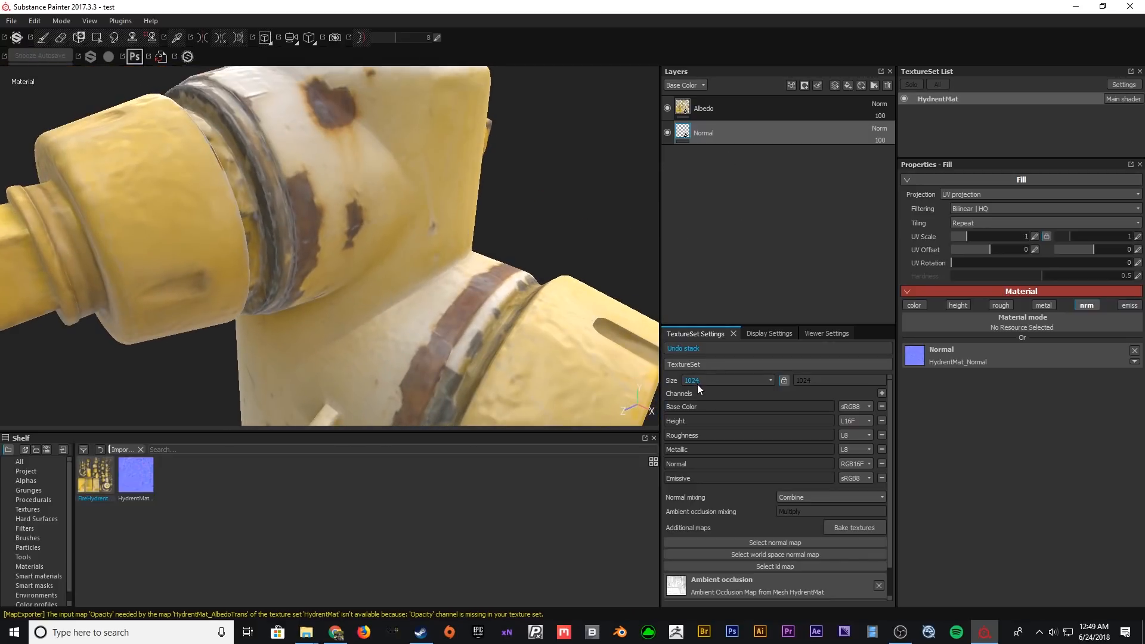
alt+drag(471, 265, 364, 245)
alt+drag(423, 340, 406, 240)
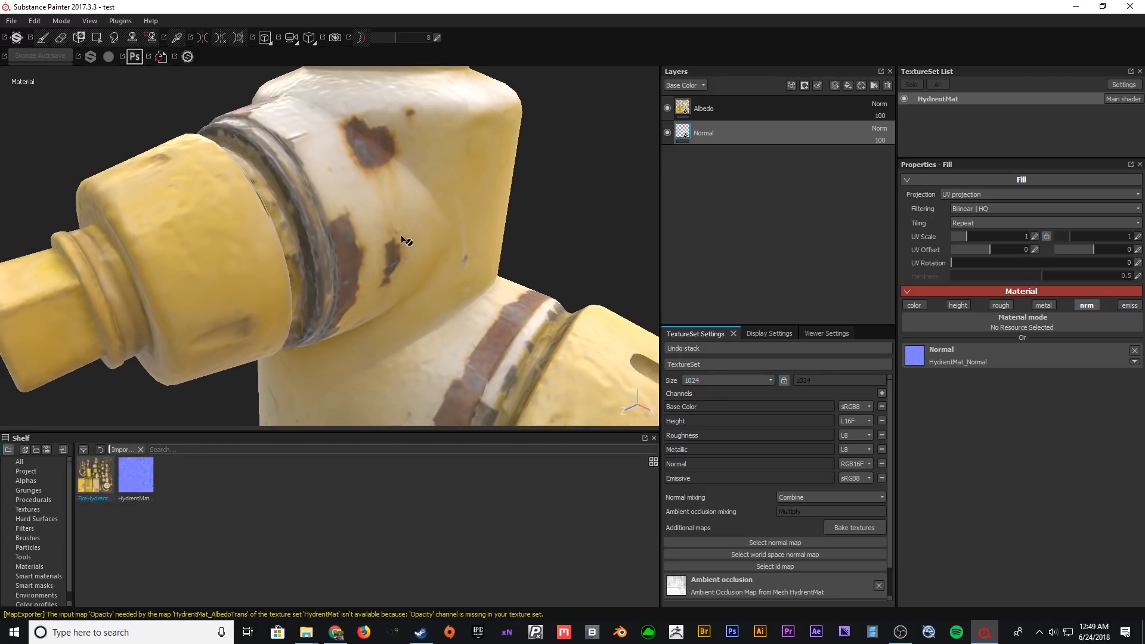
- Add a Sharpen filter to the Albedo layer
click(763, 110)
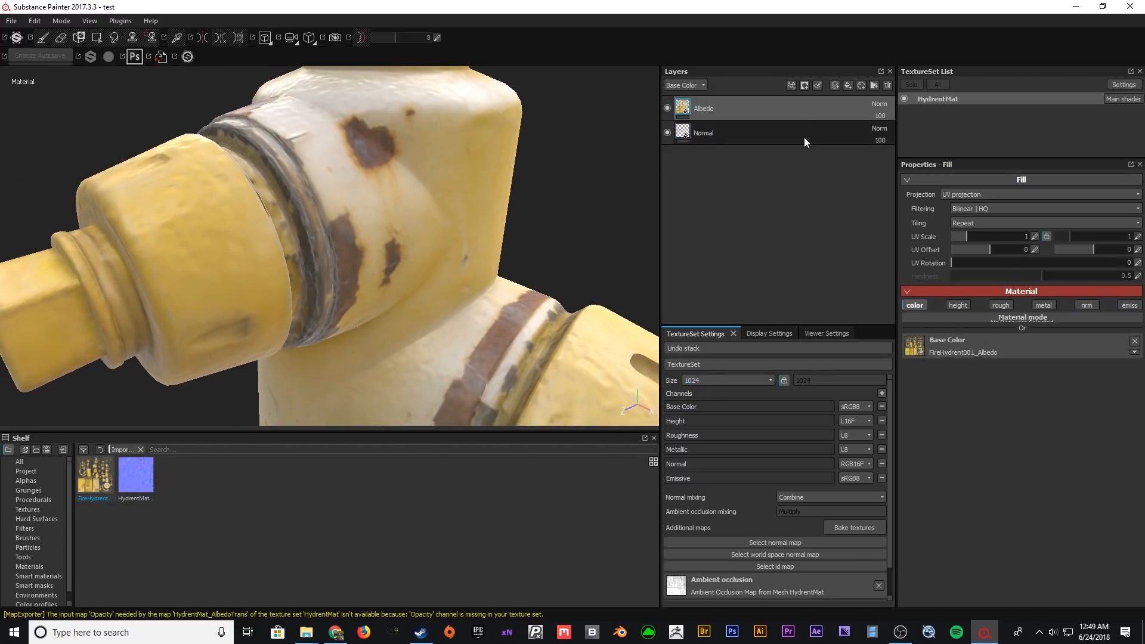
click(792, 84)
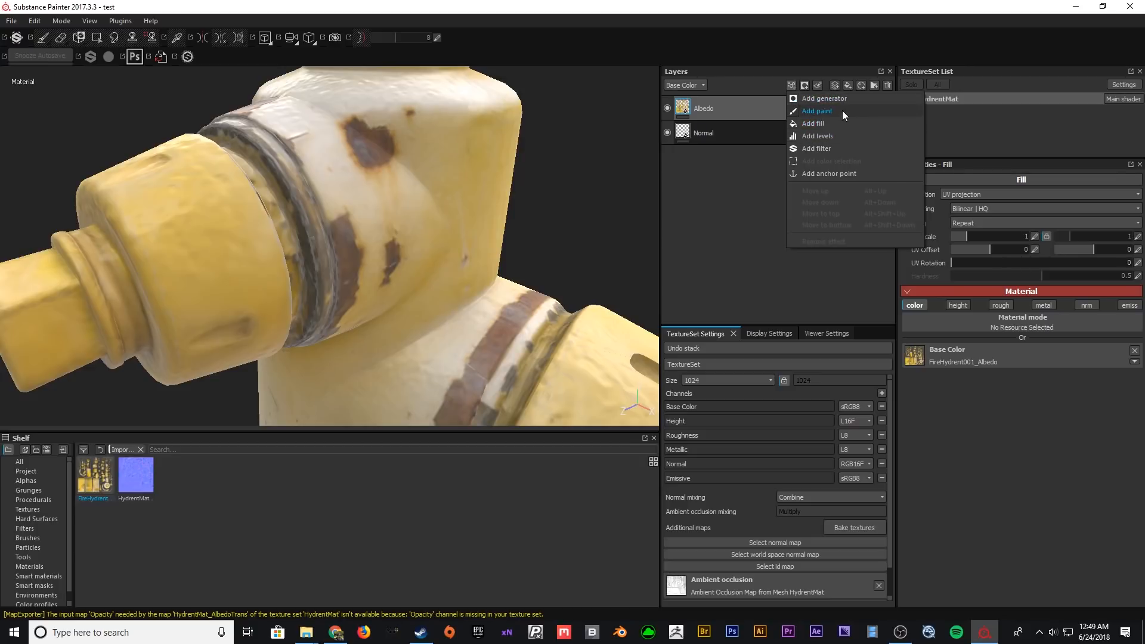
click(831, 148)
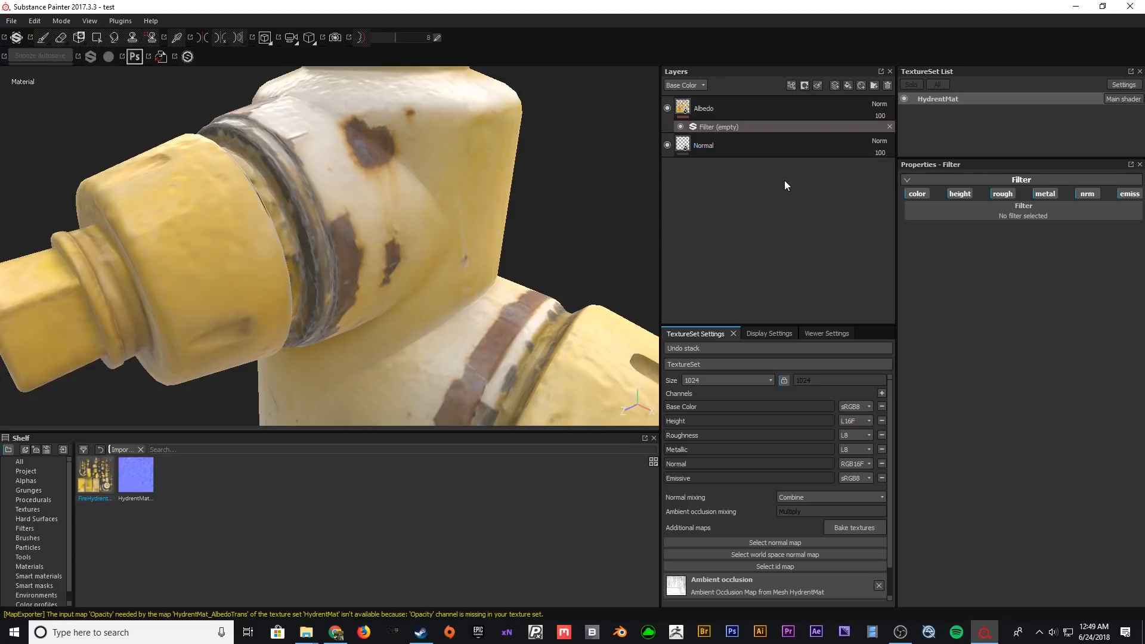
click(1002, 210)
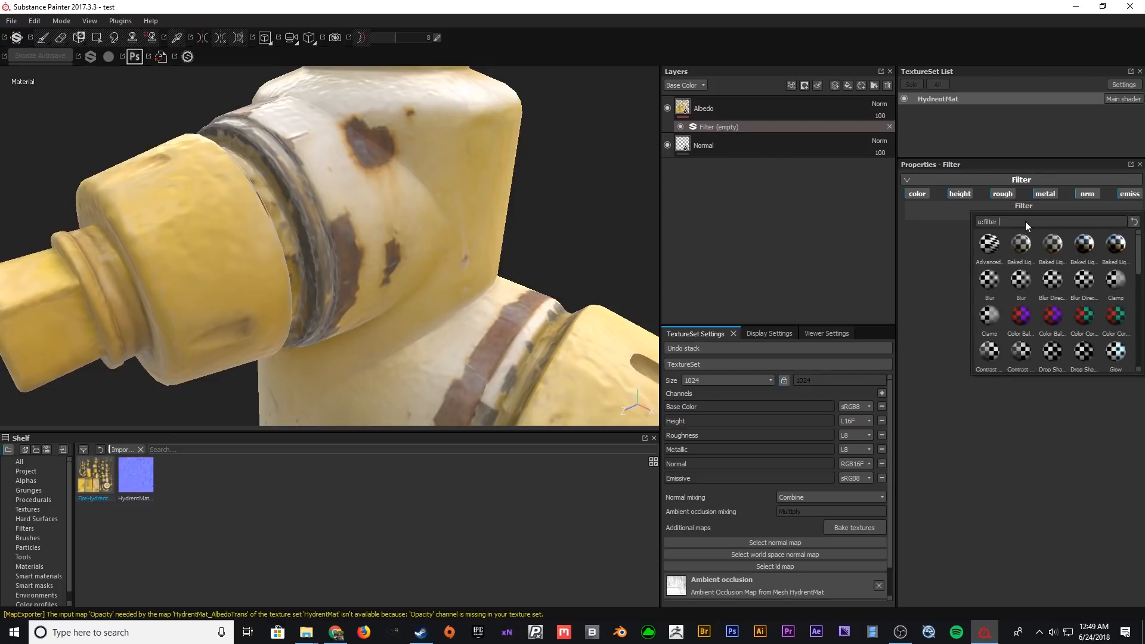
text(sha)
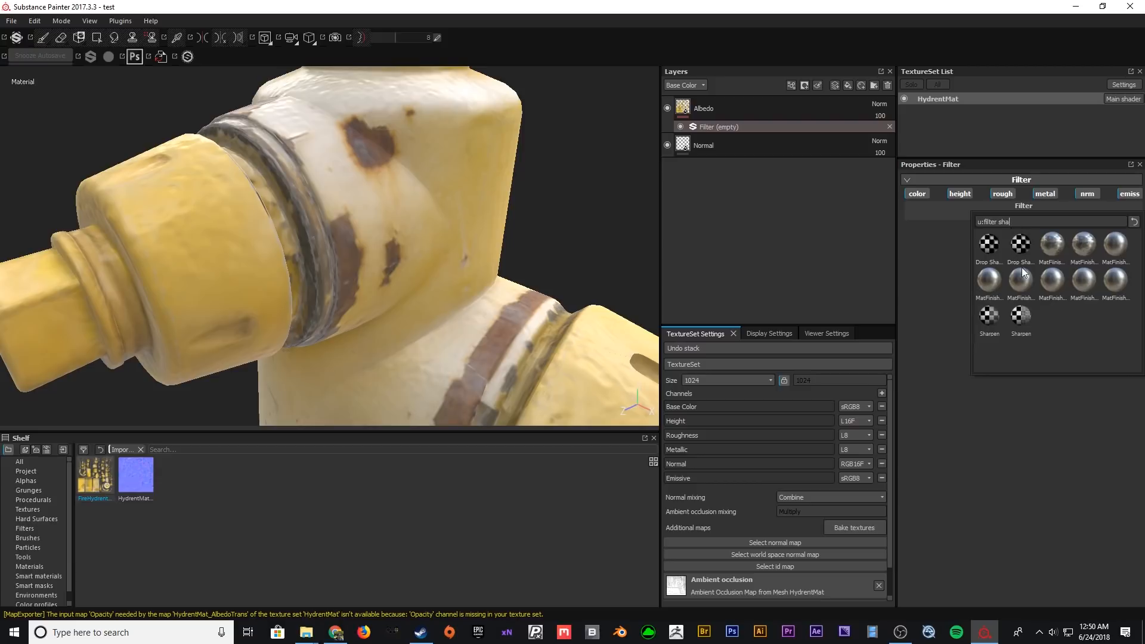
click(989, 315)
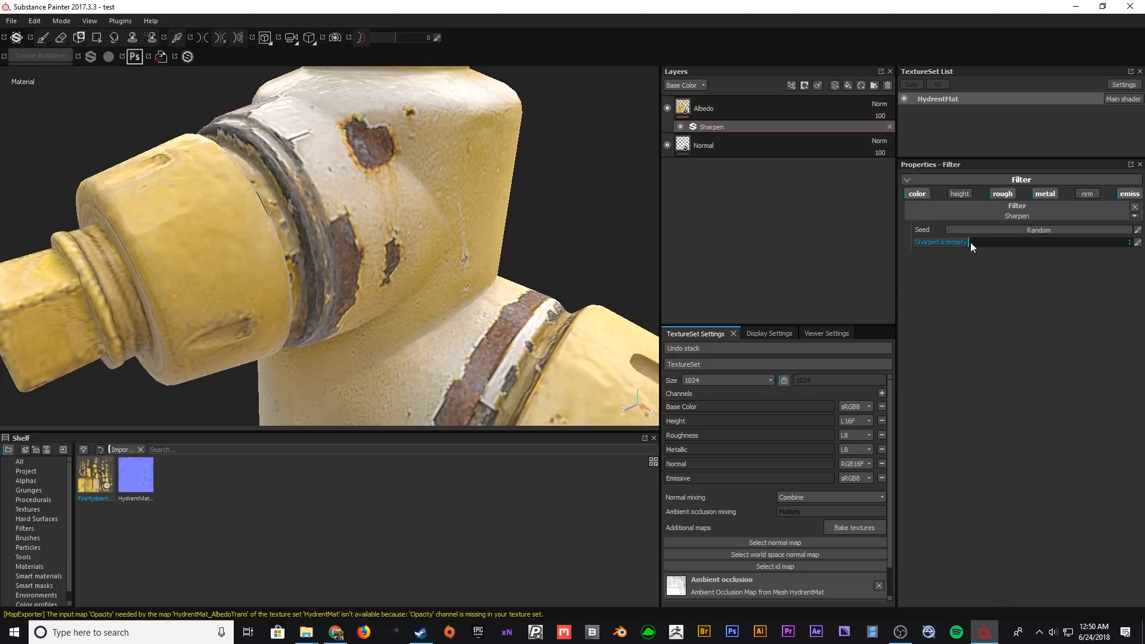
- Set the Sharpen filter's intensity to 0.25 and compare the albedo with the filter off and on
click(1133, 244)
text(0.25)
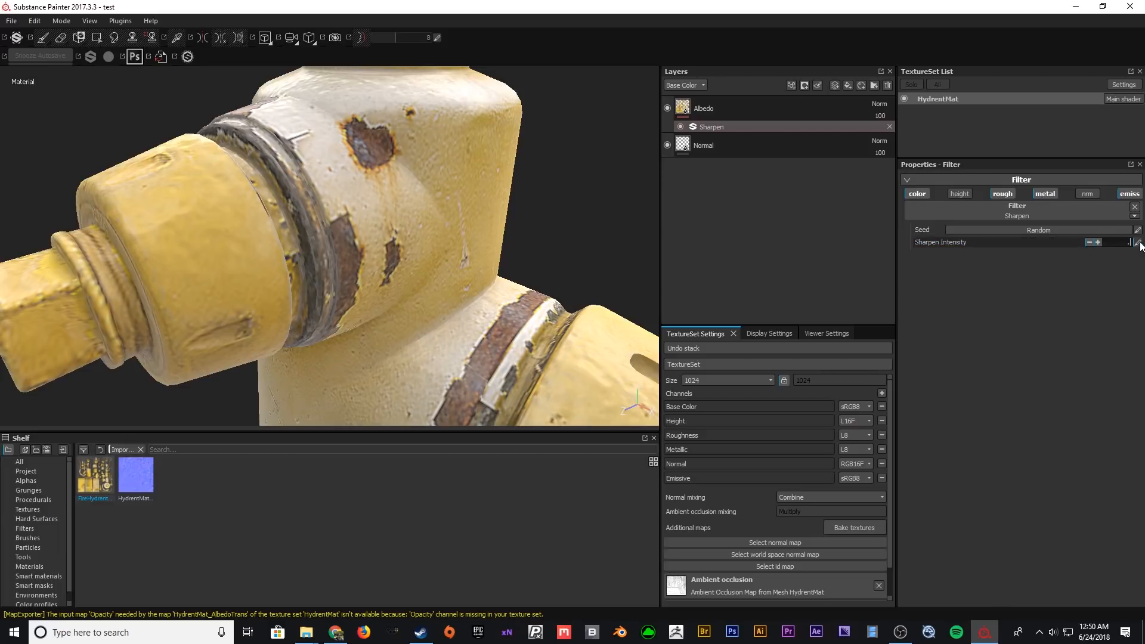
key(Return)
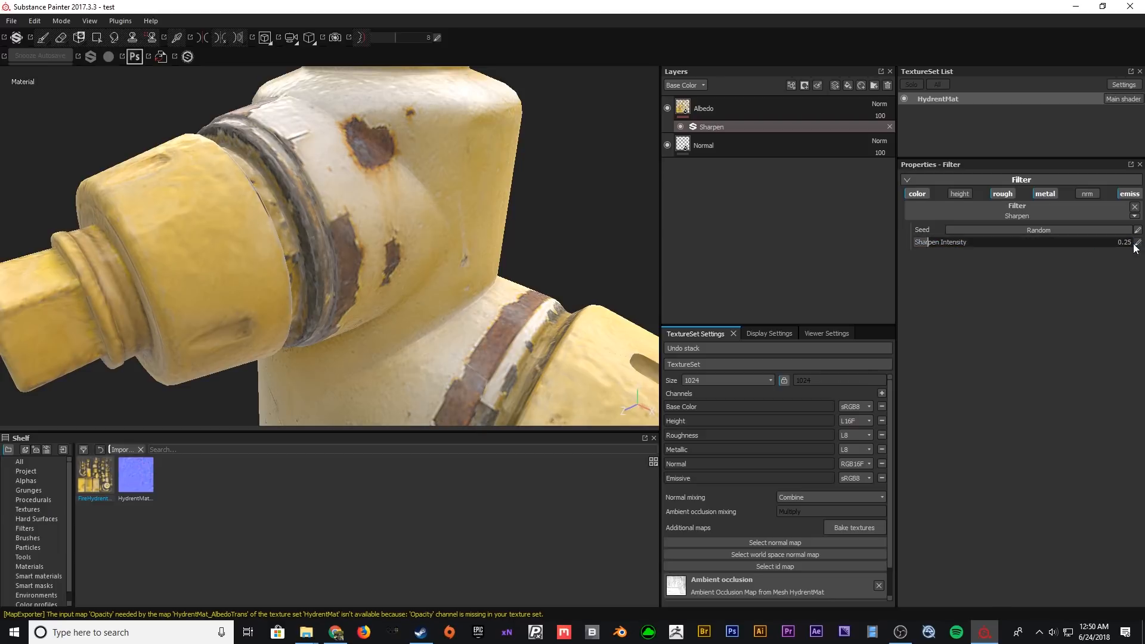
click(681, 127)
click(680, 127)
- Examine the sharpened texture on the hydrant's top cap and embossed lettering, rotating the environment lighting
scroll(436, 327, down, 5)
alt+drag(436, 327, 370, 194)
alt+right_drag(352, 142, 350, 237)
alt+drag(351, 237, 316, 249)
alt+right_drag(316, 250, 348, 324)
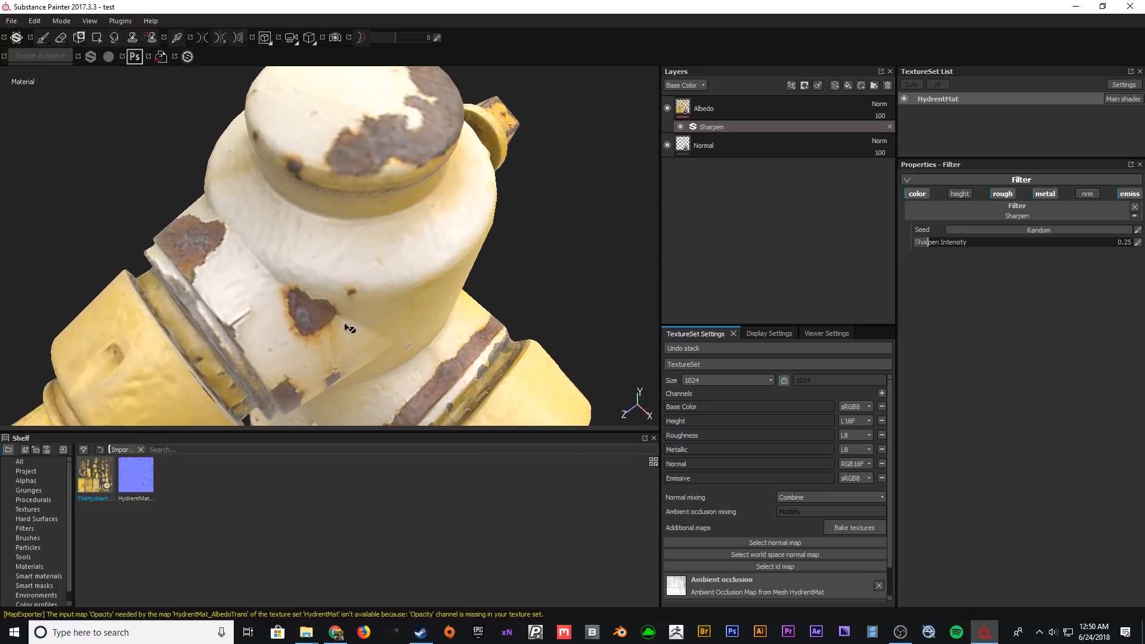
alt+drag(348, 325, 391, 189)
alt+drag(370, 325, 363, 237)
alt+middle_drag(360, 234, 381, 118)
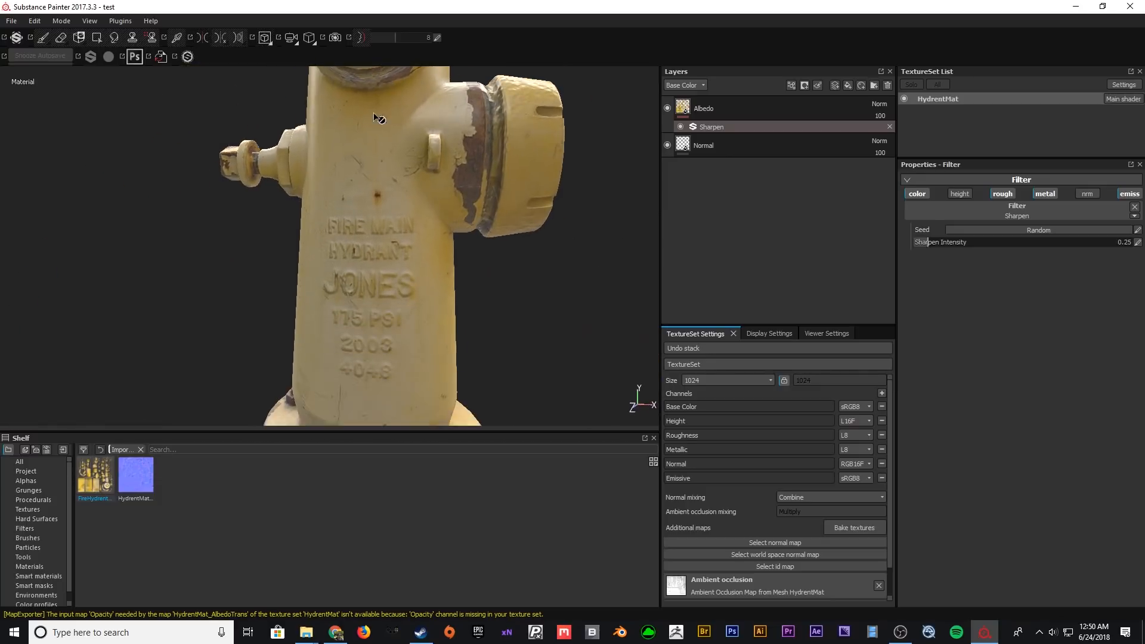
alt+right_drag(380, 118, 419, 235)
alt+drag(419, 235, 429, 245)
shift+right_drag(435, 236, 388, 238)
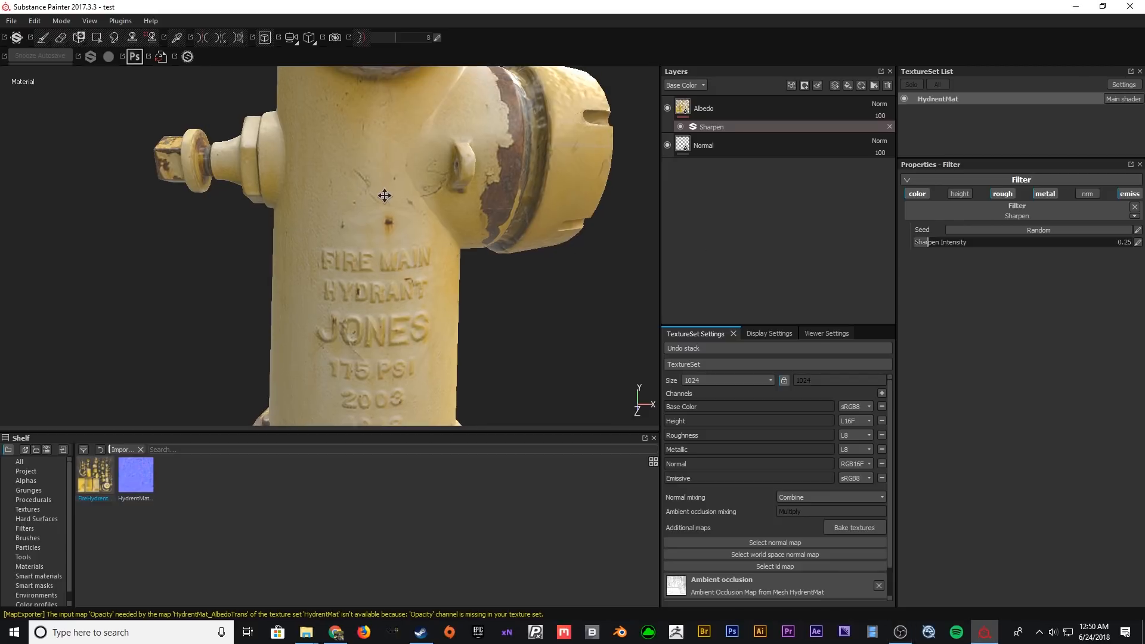
- Add a paint layer above the Albedo layer with only the color channel active and FireHydrent001_Albedo as its base color
alt+drag(384, 195, 659, 173)
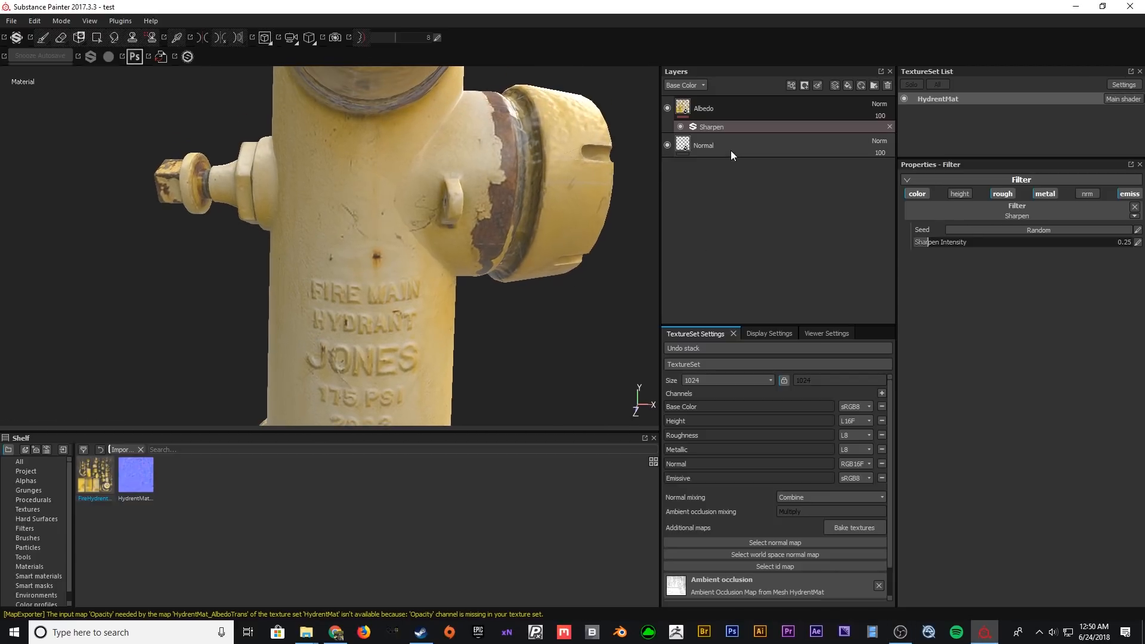
click(705, 105)
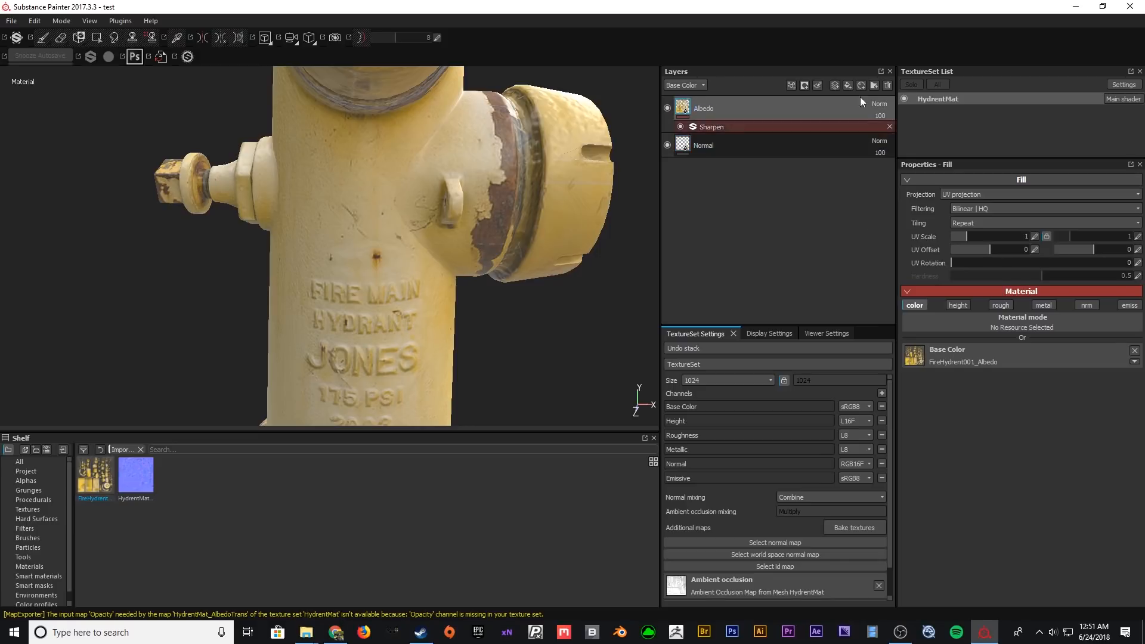
alt+drag(487, 262, 382, 239)
click(837, 84)
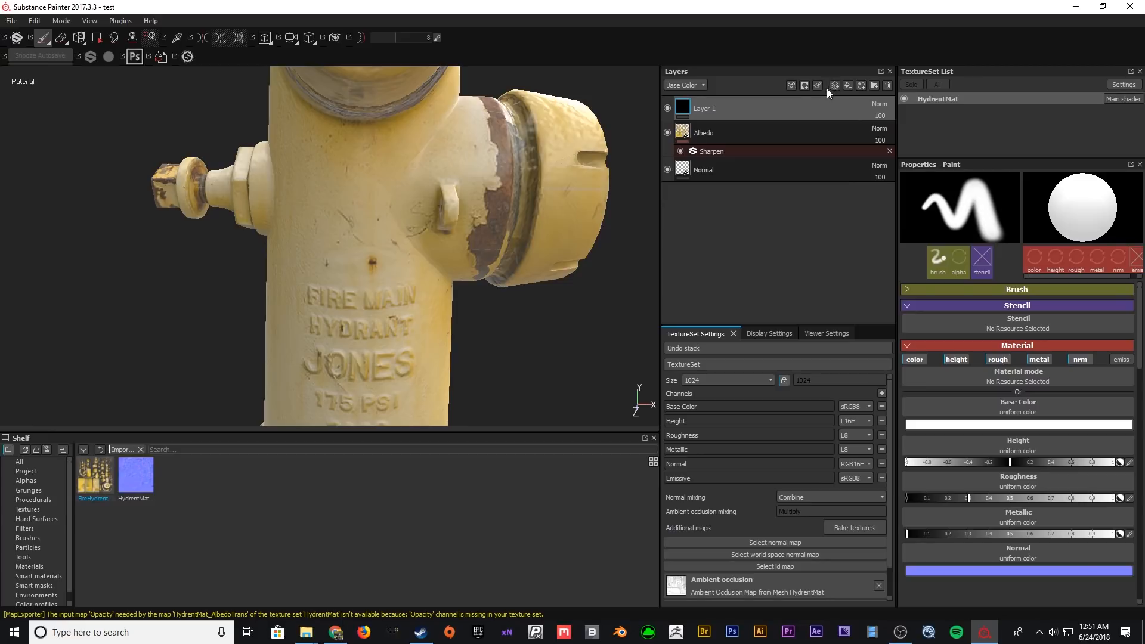
click(1024, 406)
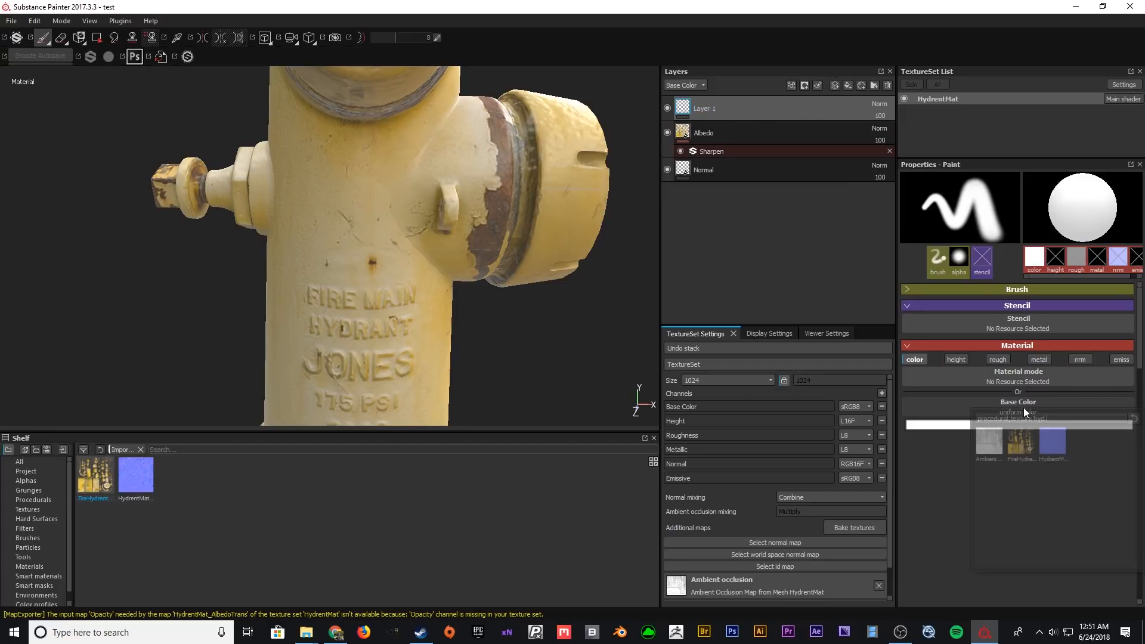
click(1021, 444)
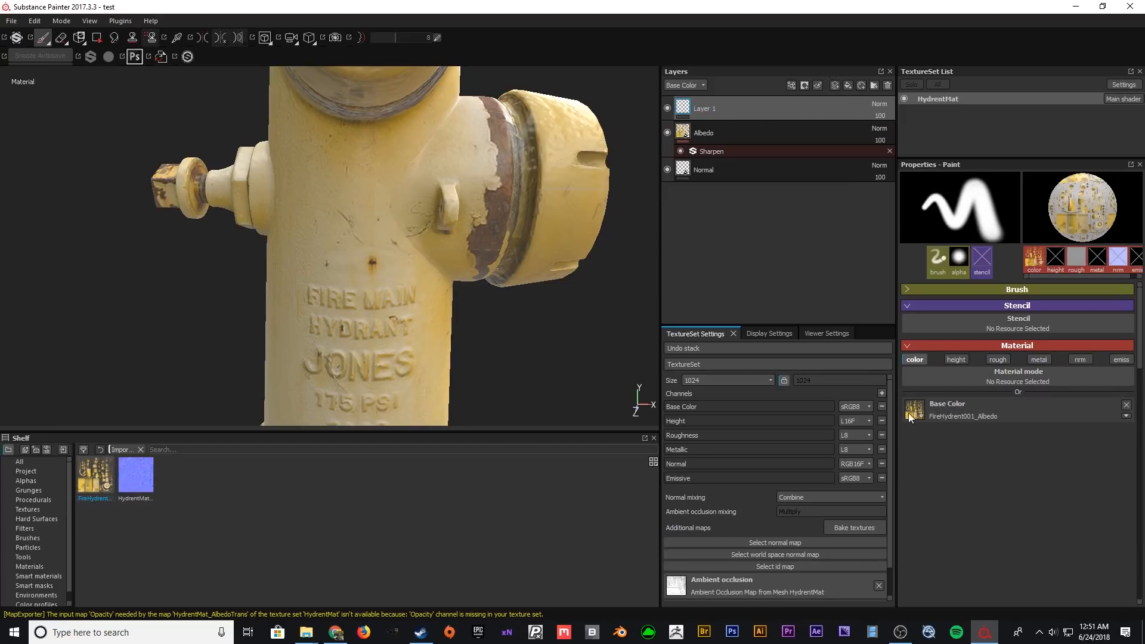
- Set the new paint layer's blend mode to Passthrough and rename the layer "Albedo Patch"
alt+drag(388, 222, 471, 250)
click(885, 104)
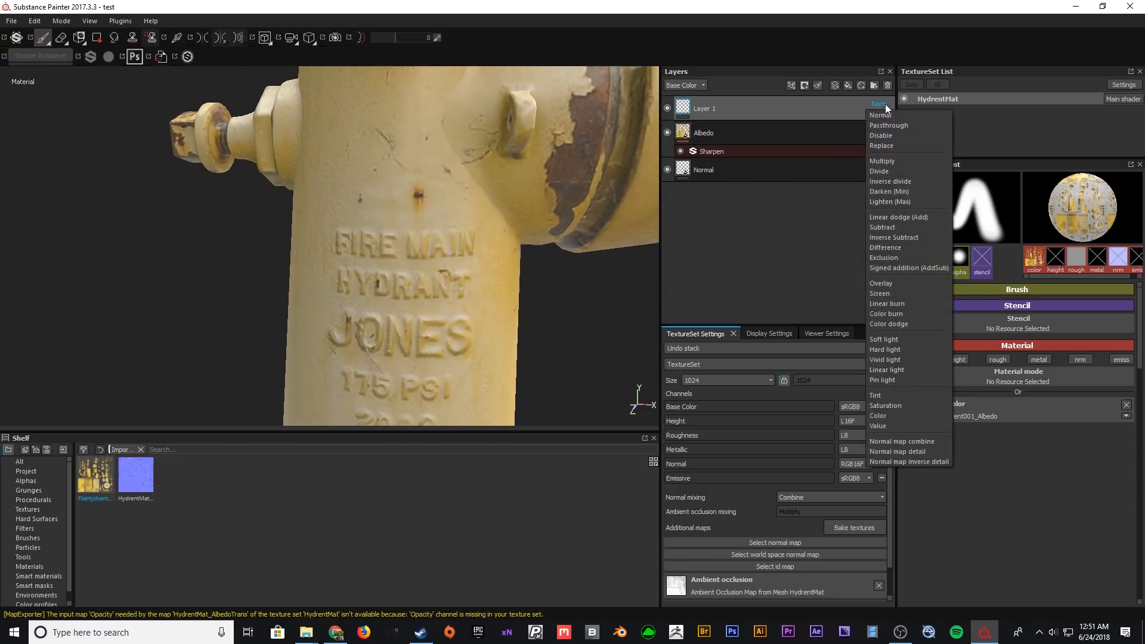
click(879, 126)
double_click(711, 109)
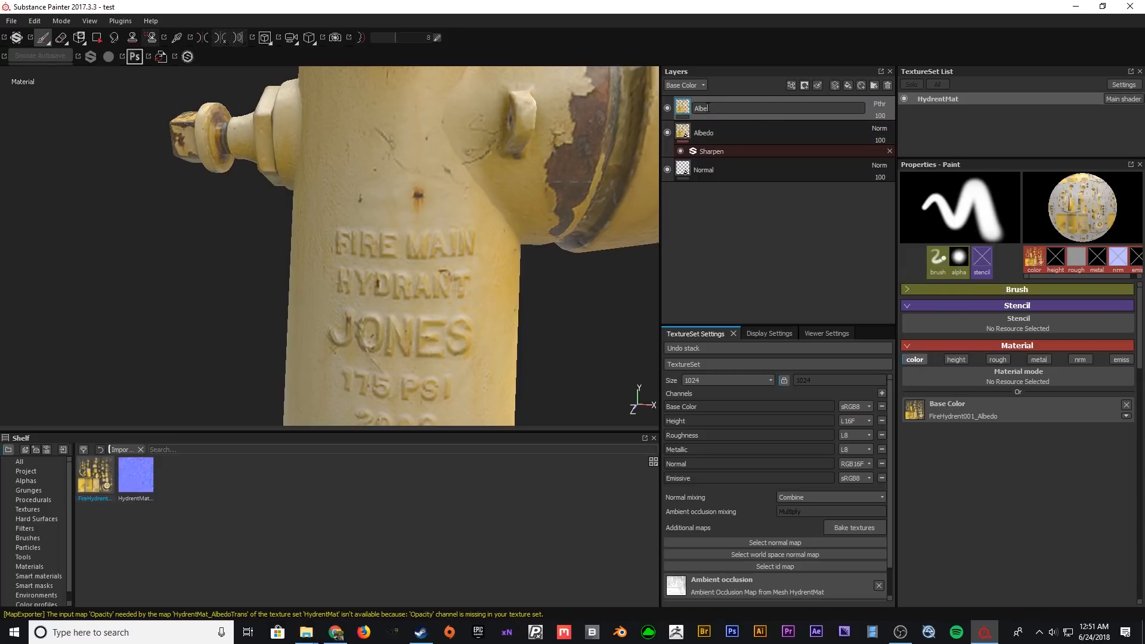
text(Albedo Patch)
key(Return)
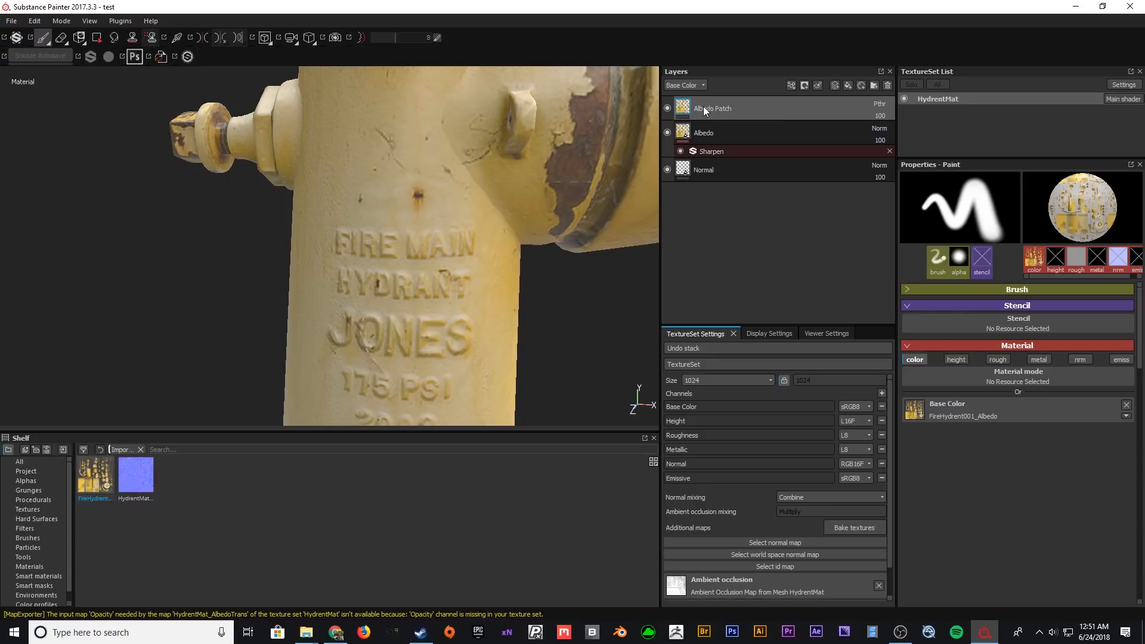
- Using the Clone tool with a relative source, cover the middle letters of FIRE MAIN and HYDRANT with paint sampled above the rust spot
alt+drag(341, 181, 410, 222)
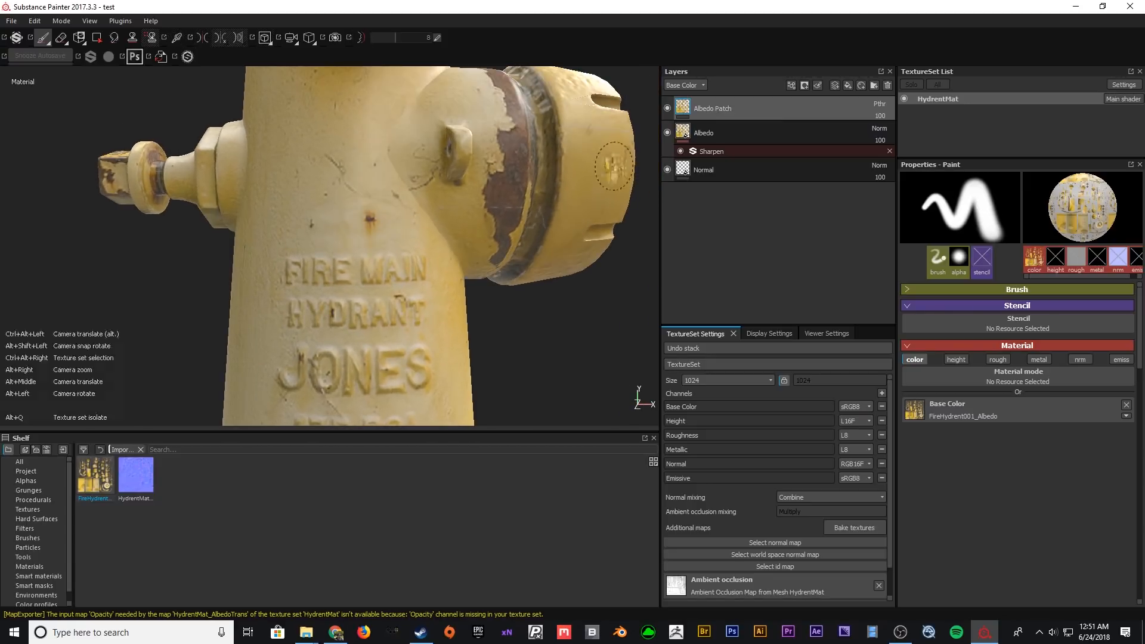
click(135, 39)
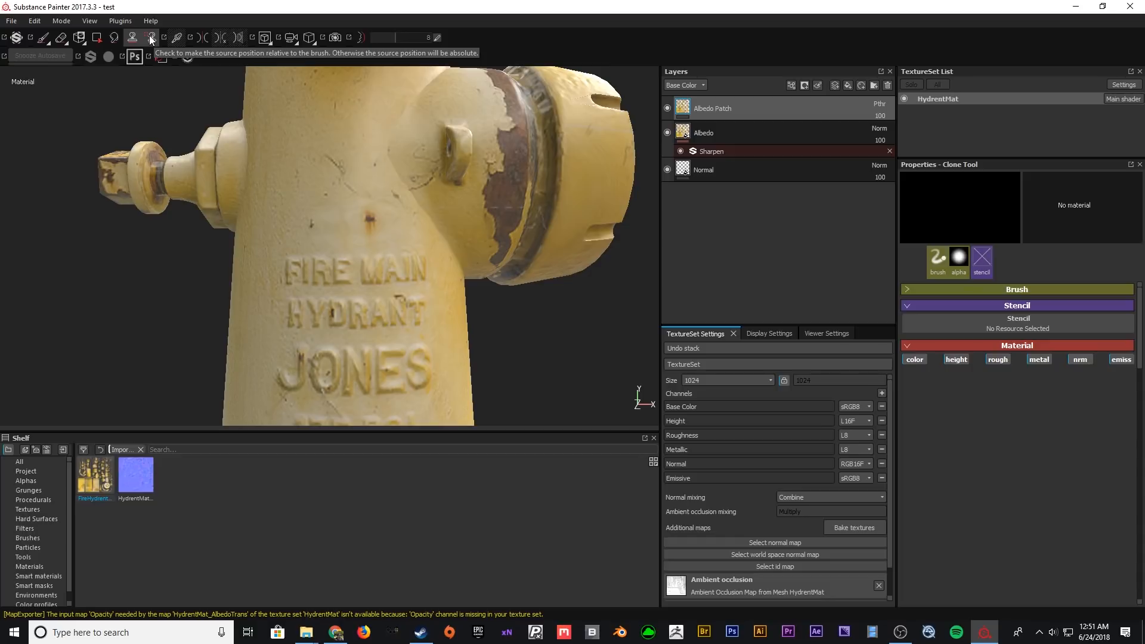
click(149, 35)
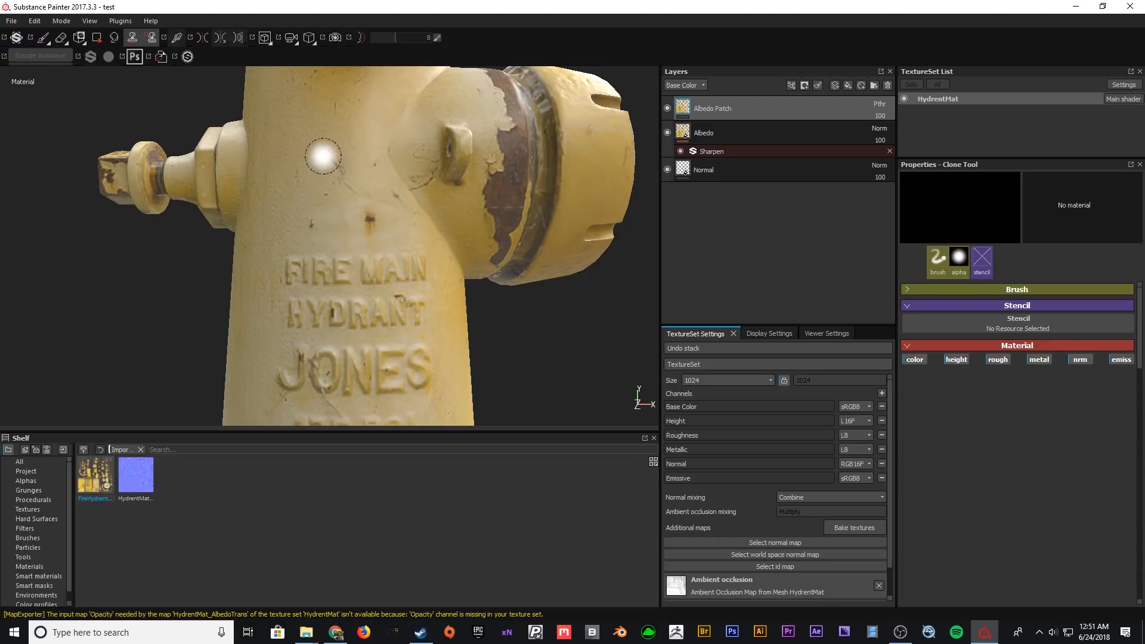
alt+drag(330, 161, 327, 179)
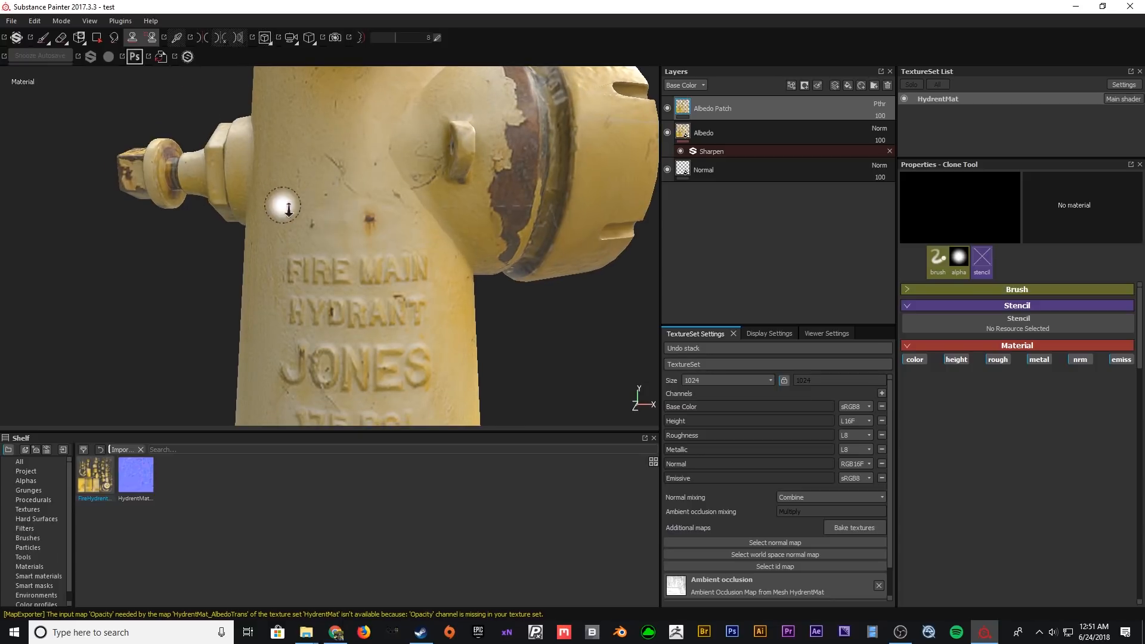
alt+right_drag(283, 206, 314, 230)
alt+drag(314, 230, 325, 231)
alt+middle_drag(335, 230, 317, 234)
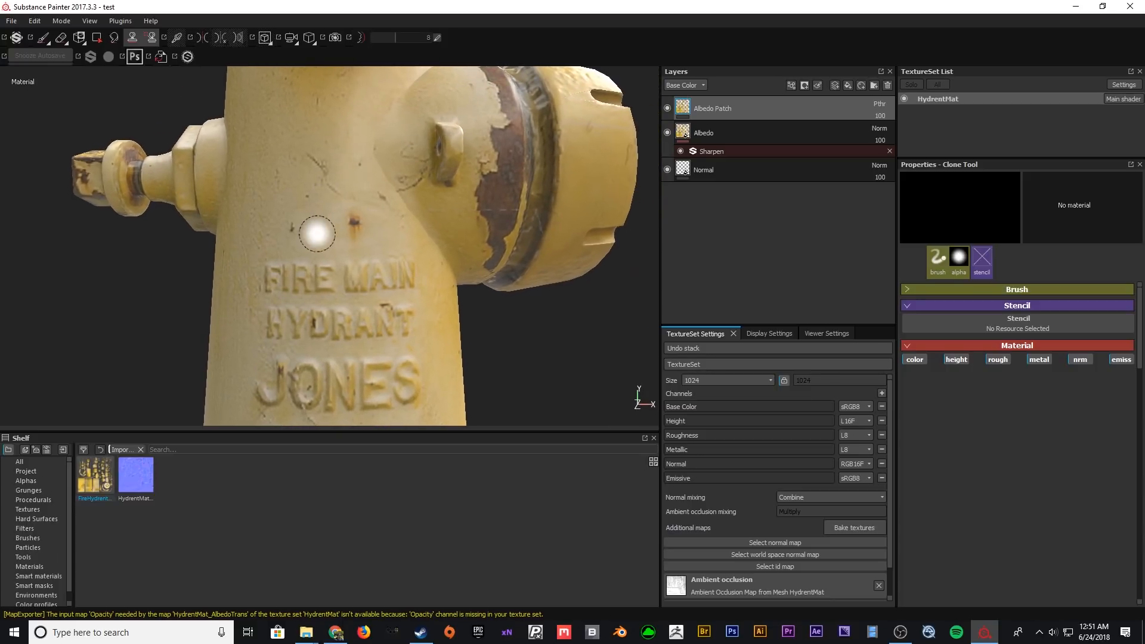
alt+drag(372, 241, 368, 242)
alt+middle_drag(368, 242, 349, 246)
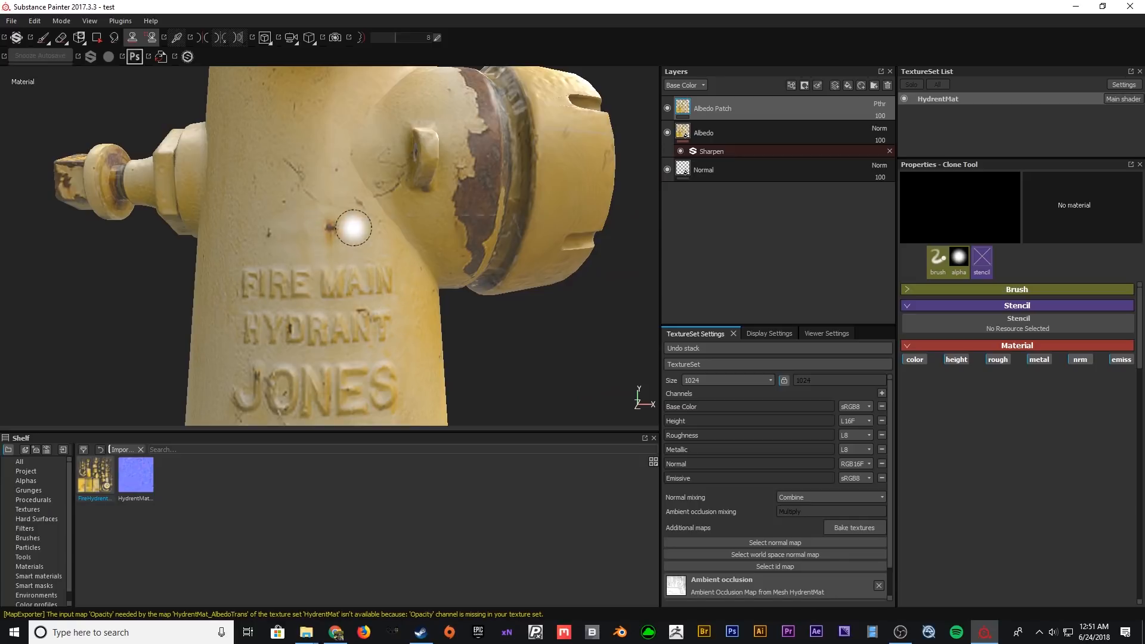
key(v)
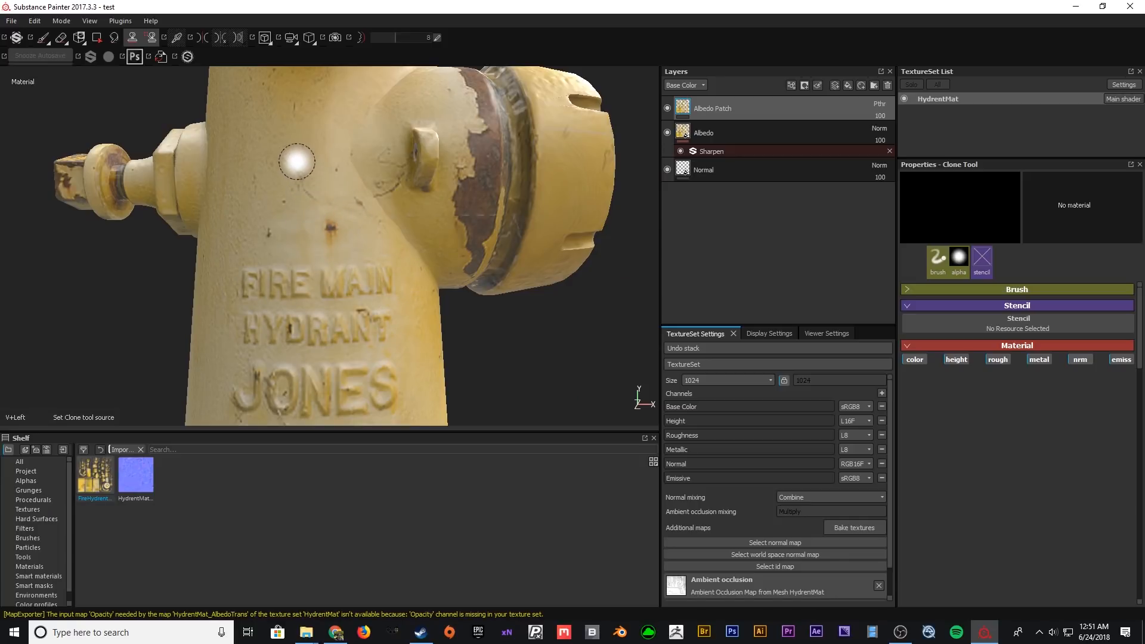
click(297, 161)
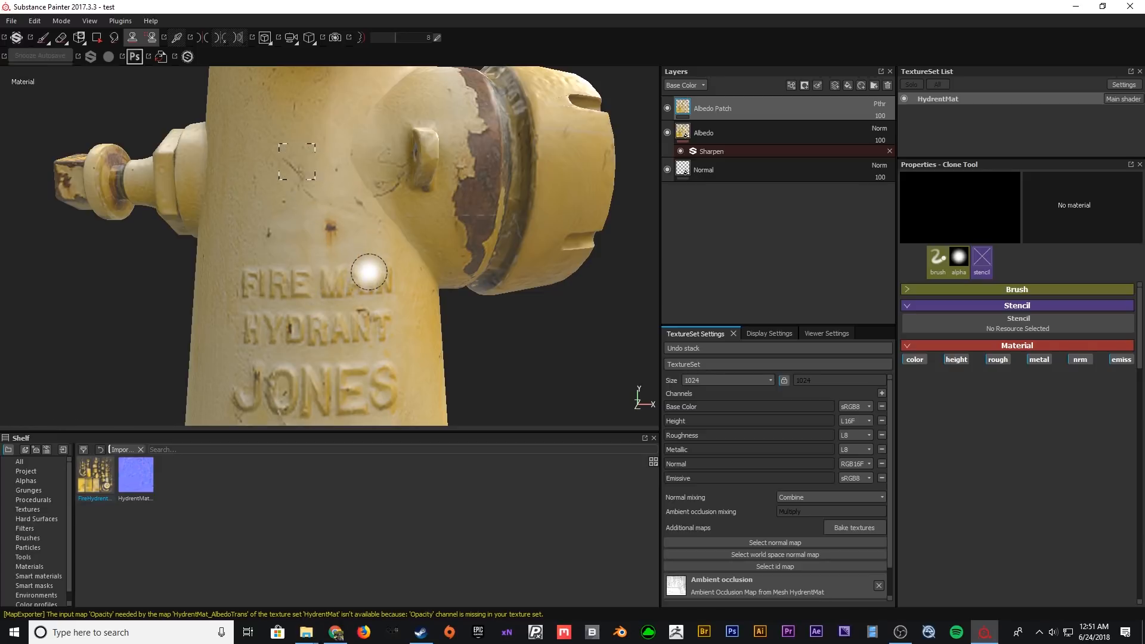
drag(334, 273, 293, 273)
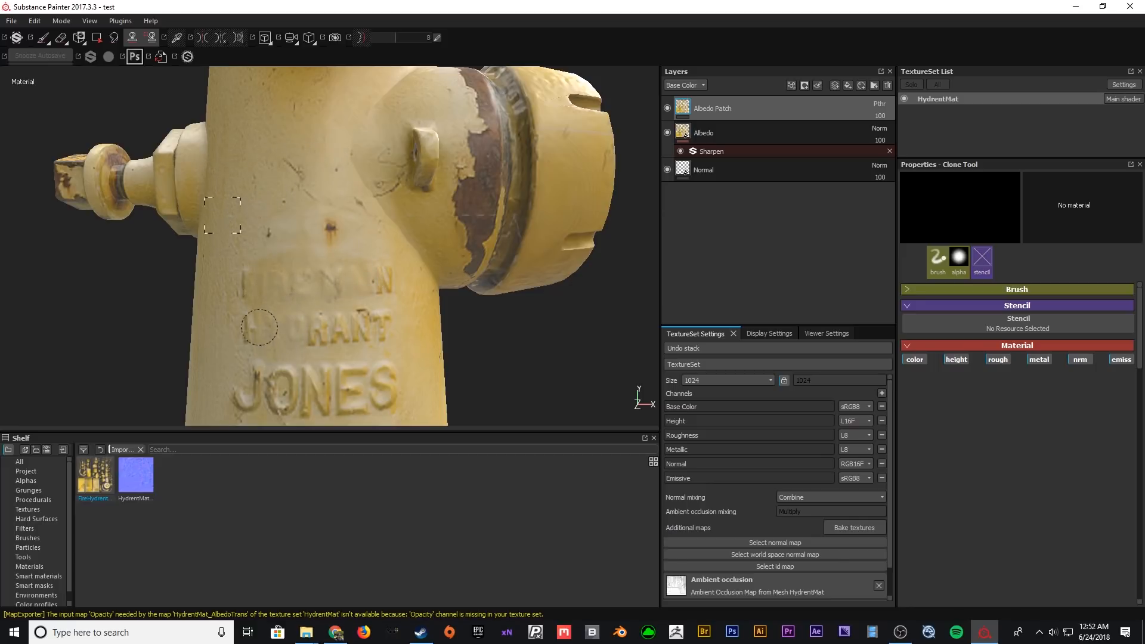
mouse_move(293, 324)
mouse_down()
mouse_move(286, 281)
mouse_move(316, 300)
mouse_move(271, 283)
mouse_move(291, 266)
mouse_move(288, 281)
mouse_up()
- Hide the Normal layer and clone clean paint over the first letters of FIRE MAIN and HYDRANT and the rust spot above them
click(668, 170)
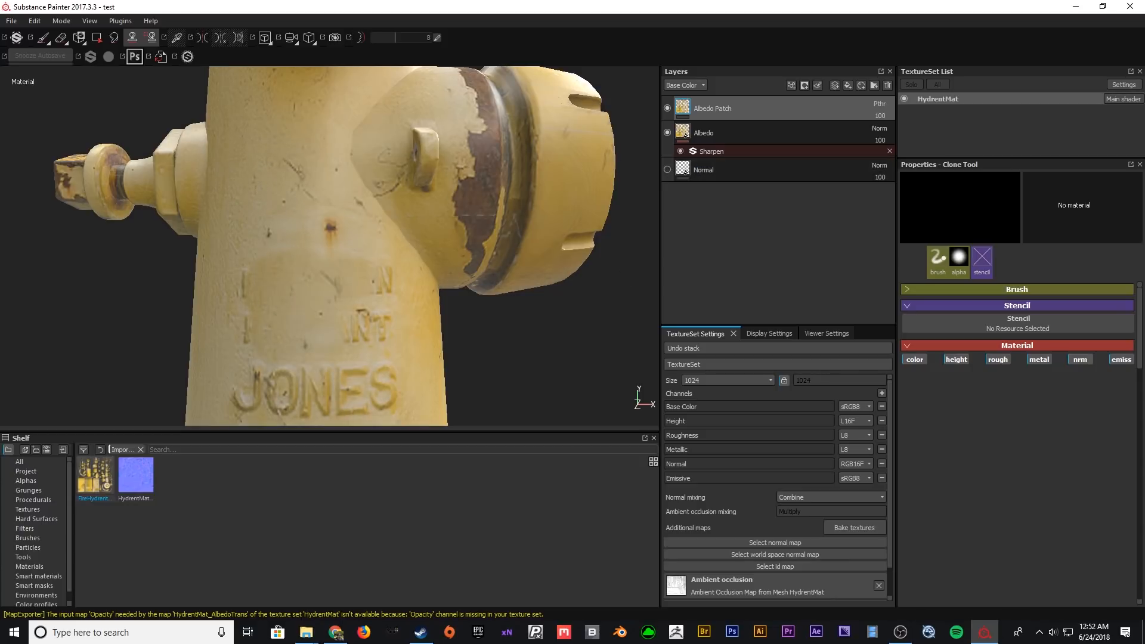
key(v)
click(276, 198)
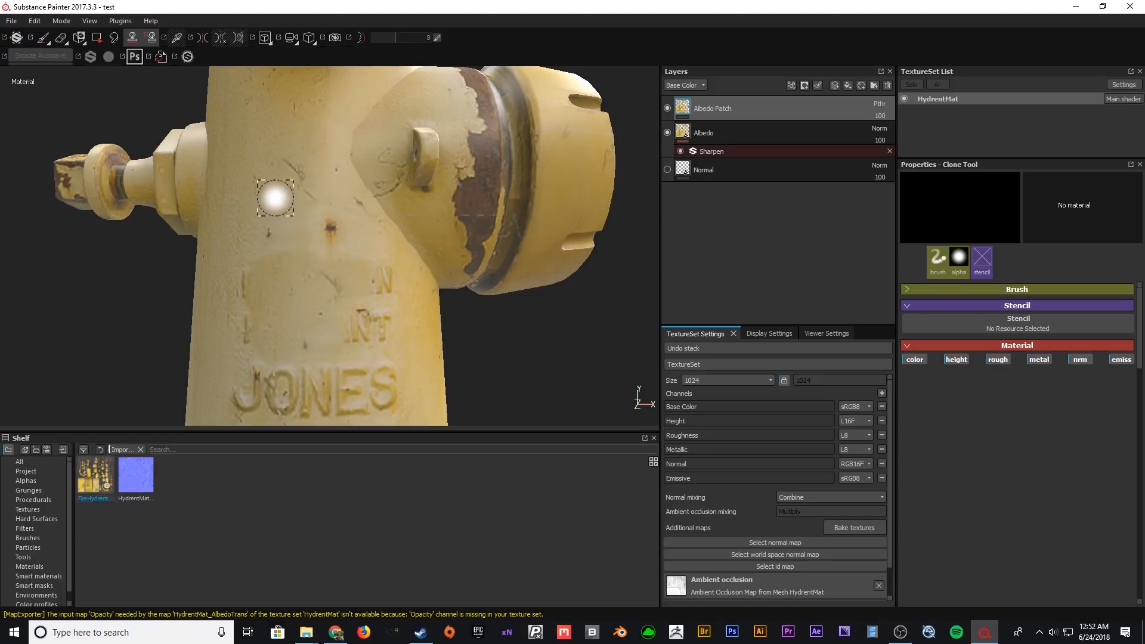
click(257, 240)
key(ctrl+z)
mouse_move(257, 277)
mouse_down()
mouse_move(241, 291)
mouse_move(246, 328)
mouse_up()
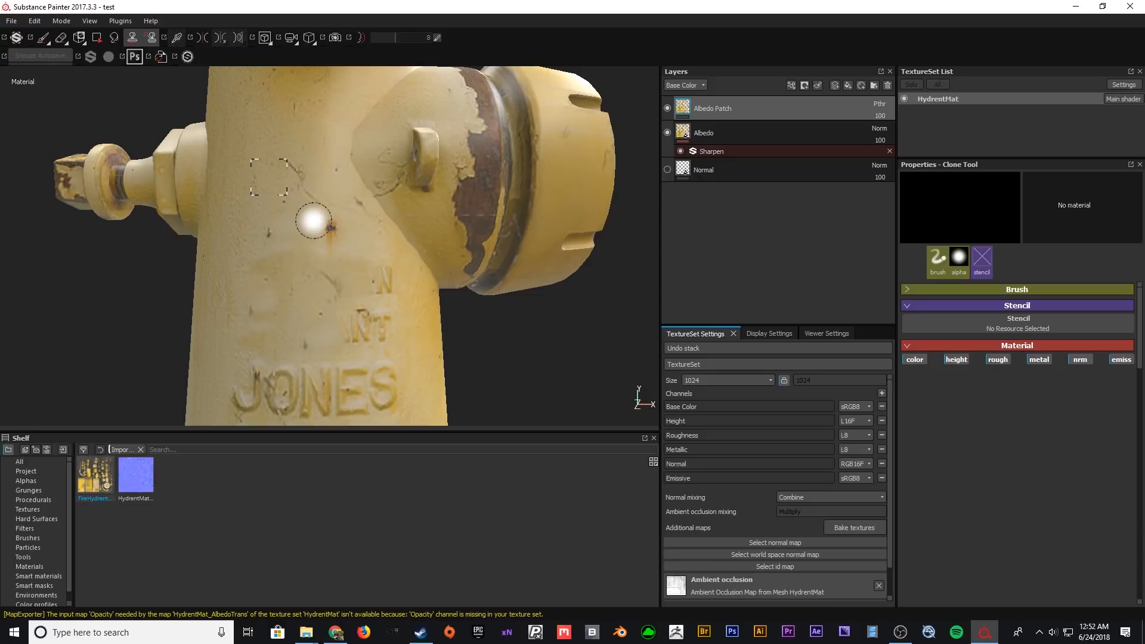
drag(337, 238, 328, 232)
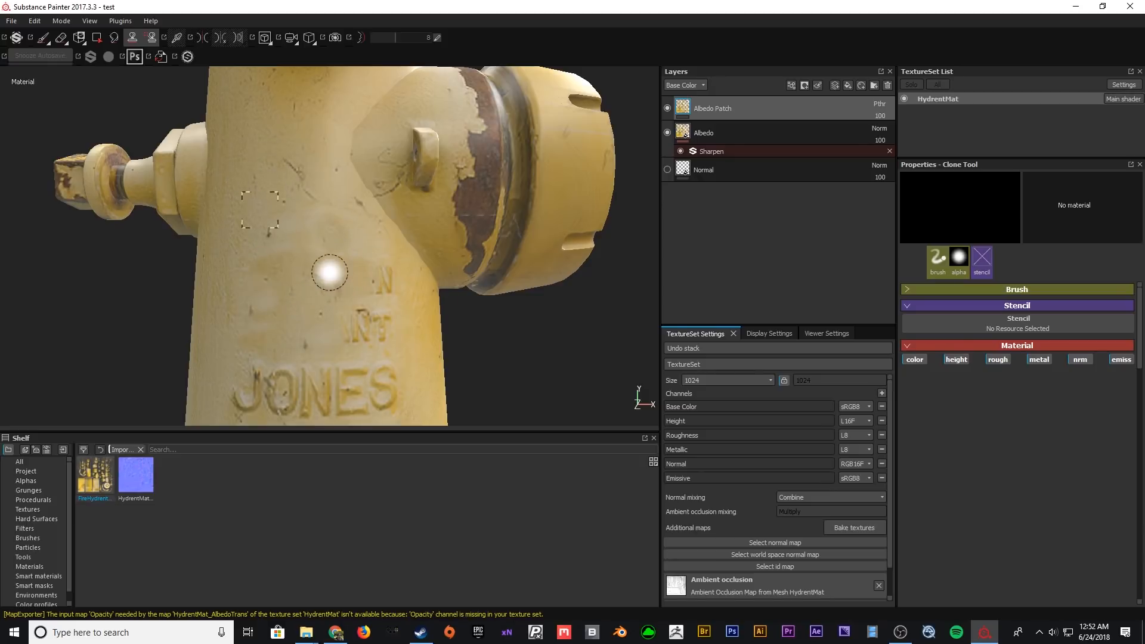
- Examine the patched front of the hydrant and the rust and paint detail around its top and side outlets
alt+right_drag(352, 311, 328, 206)
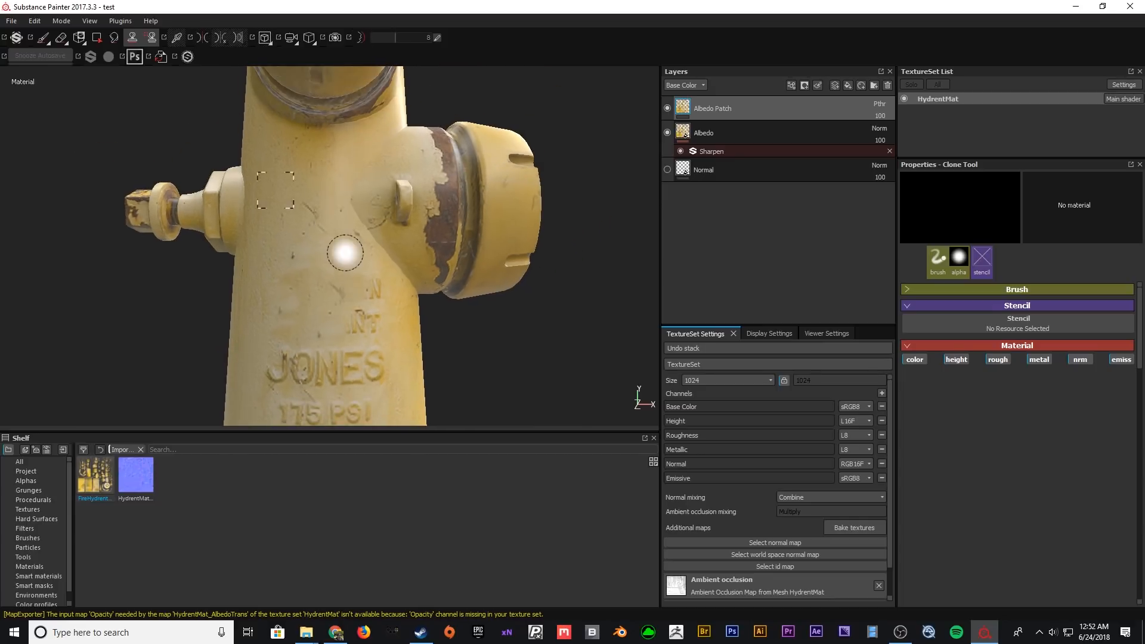
alt+drag(345, 251, 310, 281)
alt+right_drag(339, 286, 336, 229)
alt+drag(338, 238, 352, 194)
alt+middle_drag(359, 319, 375, 234)
alt+drag(340, 236, 301, 286)
alt+middle_drag(368, 170, 350, 209)
alt+drag(351, 238, 348, 213)
alt+right_drag(347, 212, 352, 257)
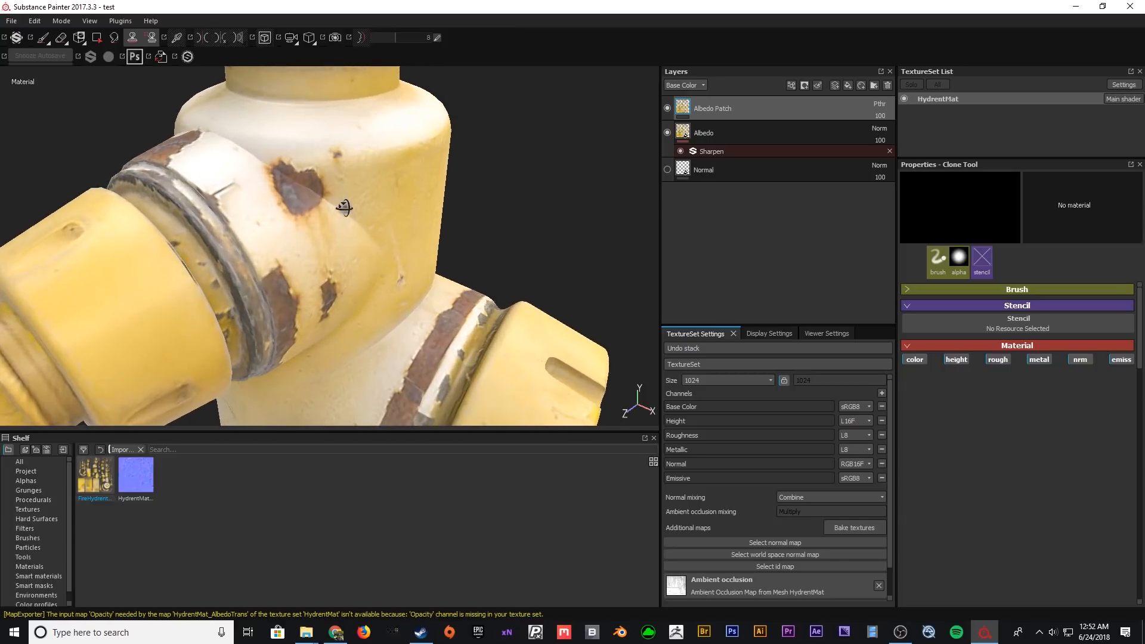
alt+drag(343, 209, 352, 250)
alt+middle_drag(346, 219, 369, 271)
mouse_move(368, 272)
alt+mouse_down()
mouse_move(365, 255)
mouse_move(331, 266)
alt+mouse_up()
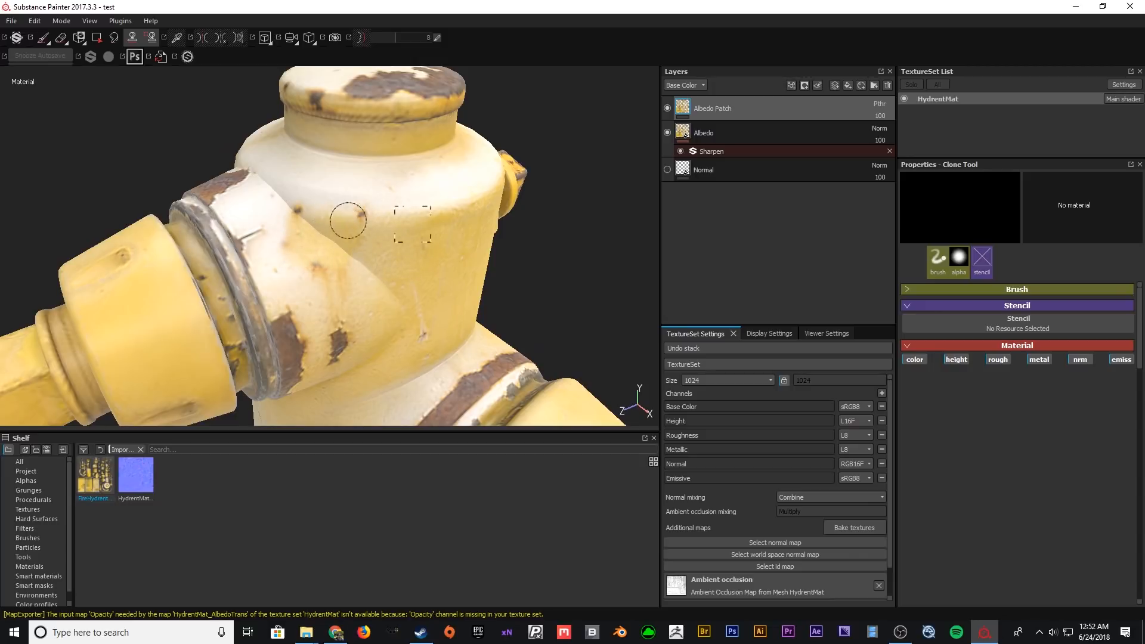
alt+drag(361, 239, 365, 294)
alt+right_drag(366, 294, 301, 187)
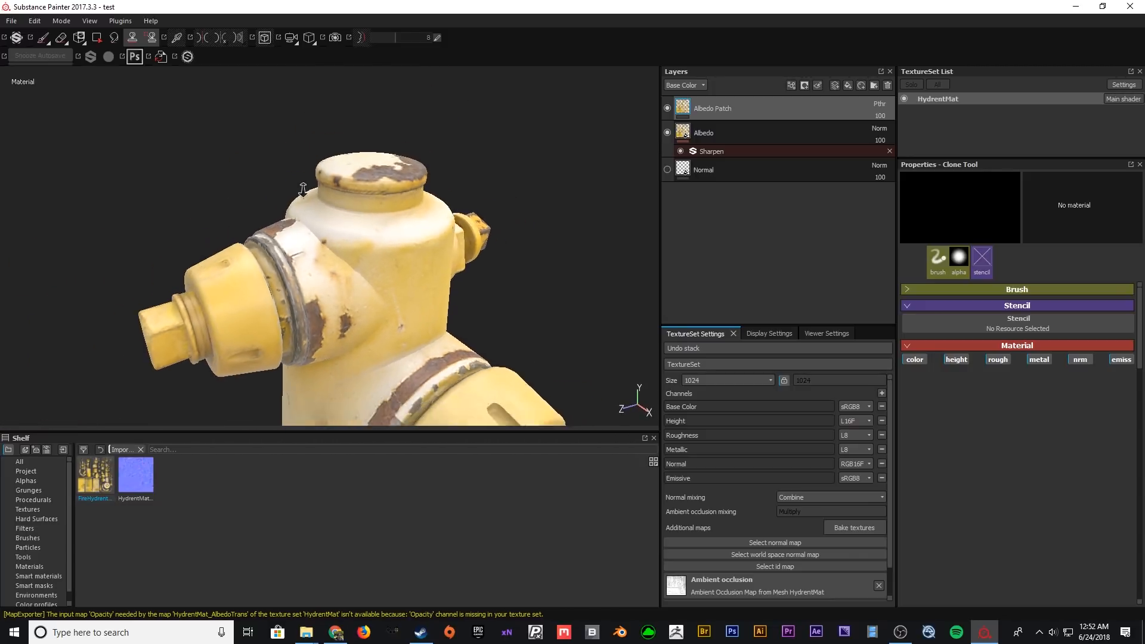
alt+drag(302, 187, 365, 238)
mouse_move(365, 239)
alt+middle_down()
mouse_move(370, 293)
mouse_move(359, 221)
alt+middle_up()
alt+right_drag(359, 222, 294, 213)
alt+drag(295, 212, 377, 200)
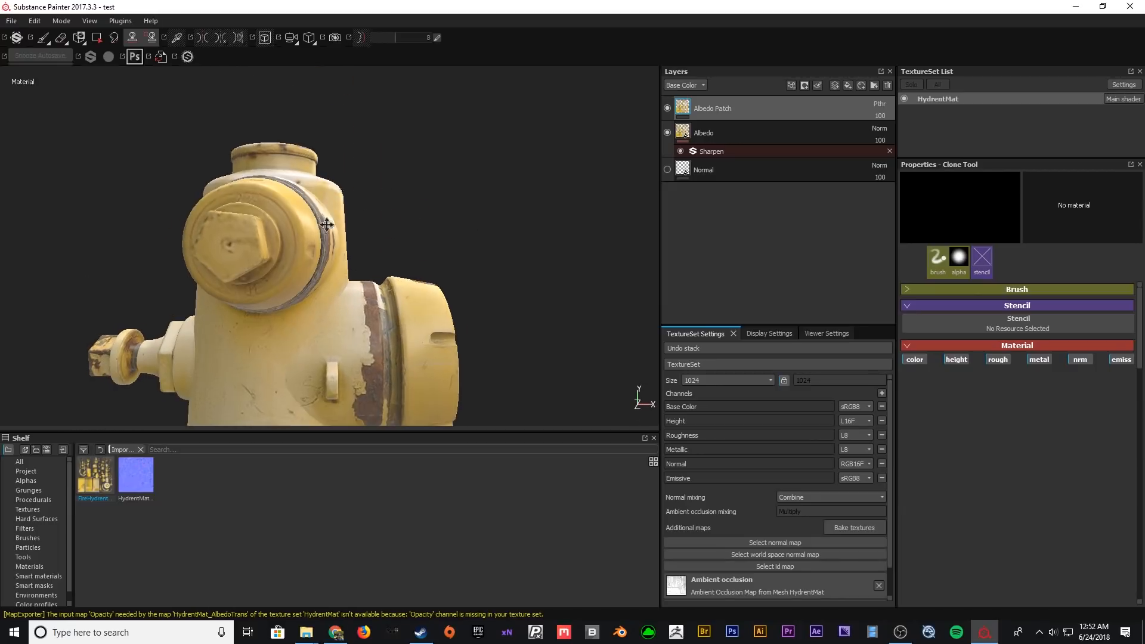
alt+middle_drag(310, 262, 351, 257)
alt+right_drag(351, 257, 322, 285)
alt+drag(322, 285, 350, 304)
alt+middle_drag(350, 304, 349, 253)
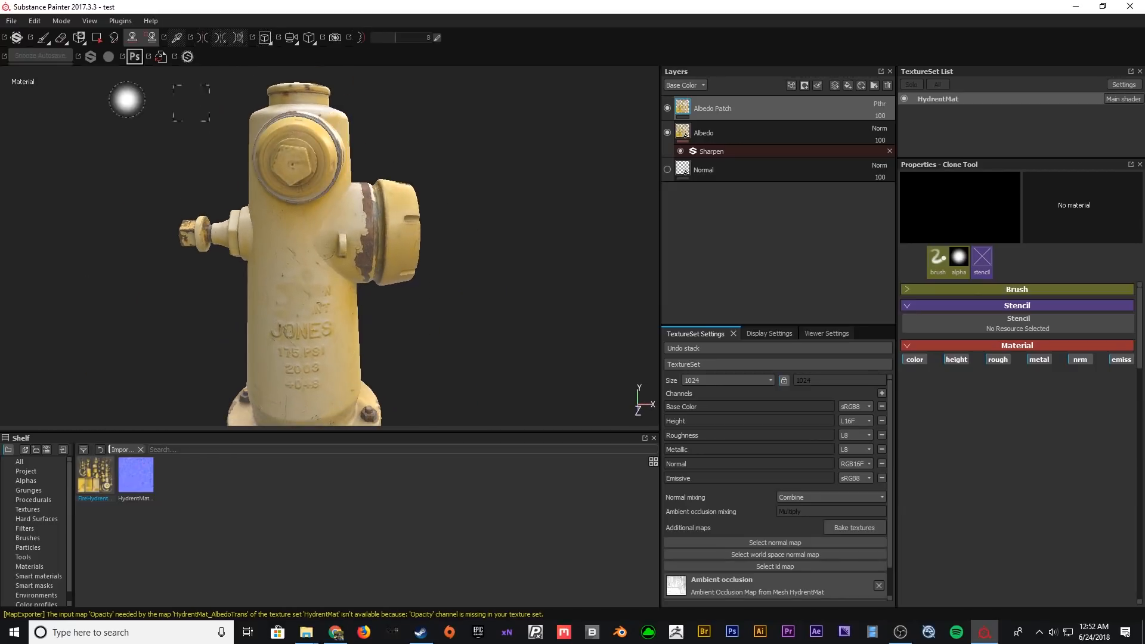
- Switch back to the Paint tool and examine the caps, base and chipped paint around the outlet rings
key(1)
alt+drag(345, 181, 310, 192)
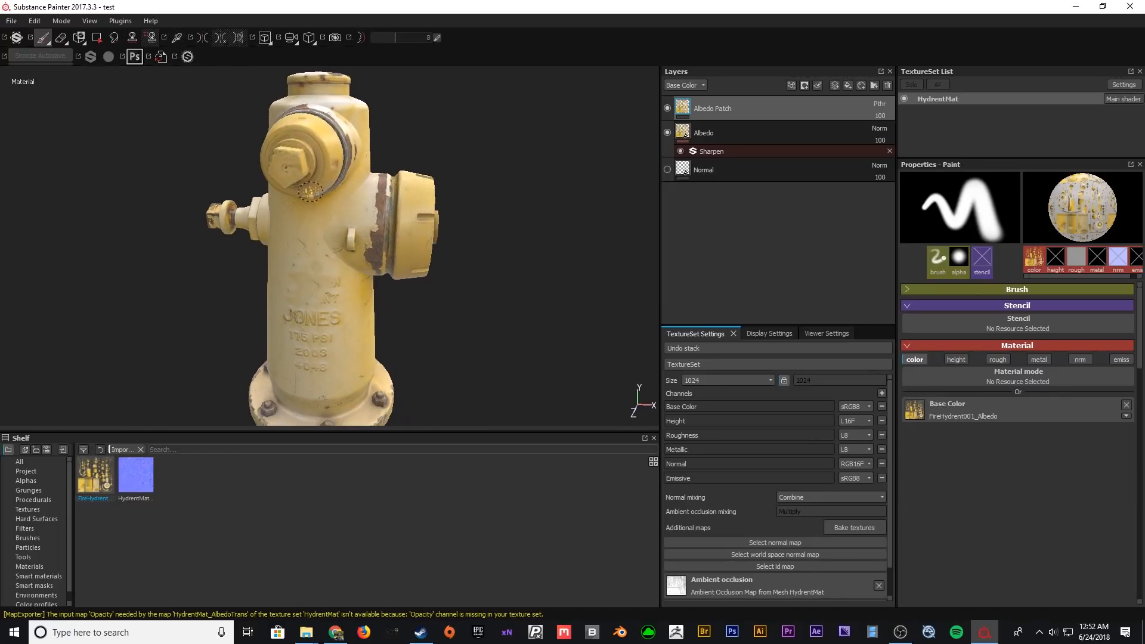
alt+drag(394, 197, 340, 206)
alt+right_drag(340, 206, 435, 256)
alt+drag(434, 256, 378, 137)
alt+drag(344, 176, 359, 262)
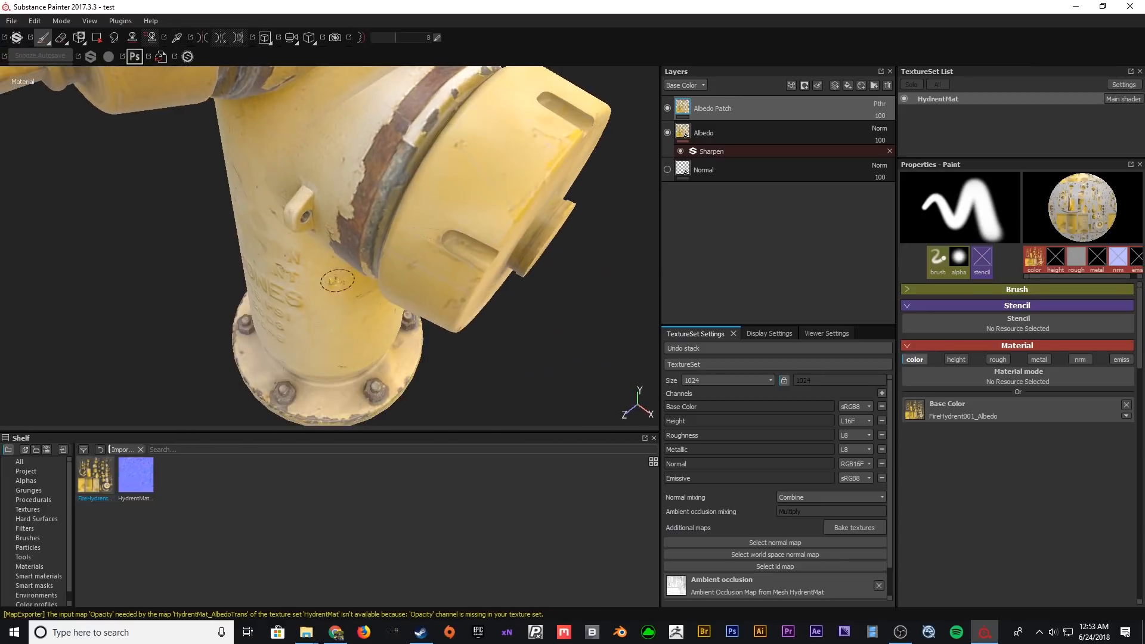
alt+right_drag(359, 262, 350, 123)
alt+middle_drag(351, 123, 338, 210)
alt+right_drag(338, 209, 322, 230)
mouse_move(318, 225)
alt+mouse_down()
mouse_move(440, 217)
mouse_move(529, 173)
mouse_move(285, 195)
mouse_move(293, 200)
alt+mouse_up()
alt+right_drag(314, 323, 343, 263)
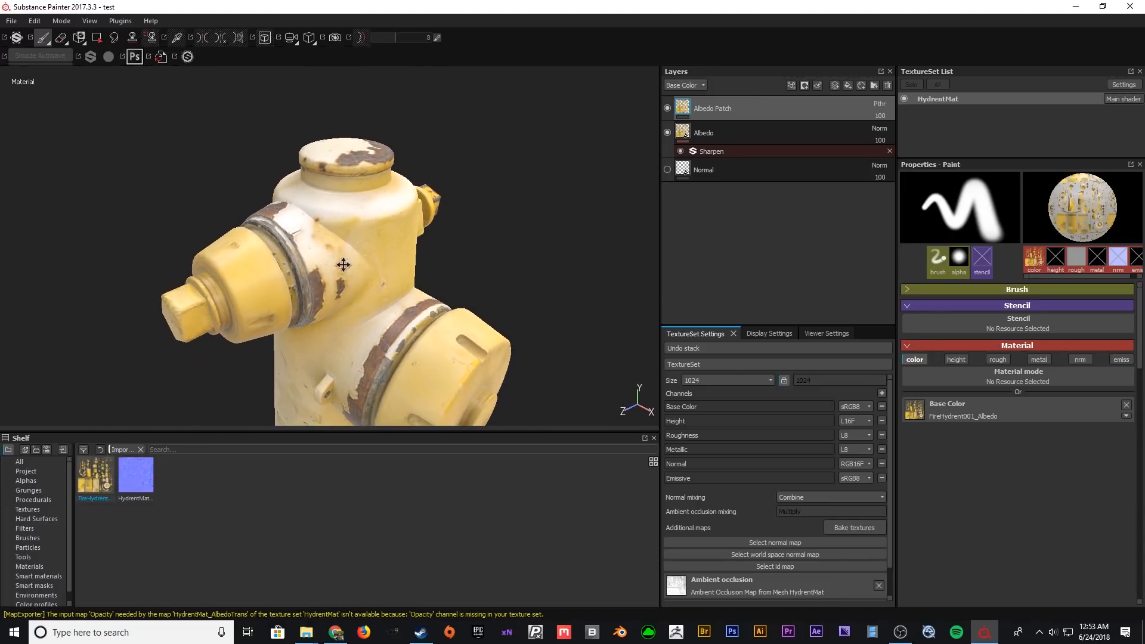
alt+middle_drag(342, 263, 288, 219)
alt+drag(334, 290, 359, 281)
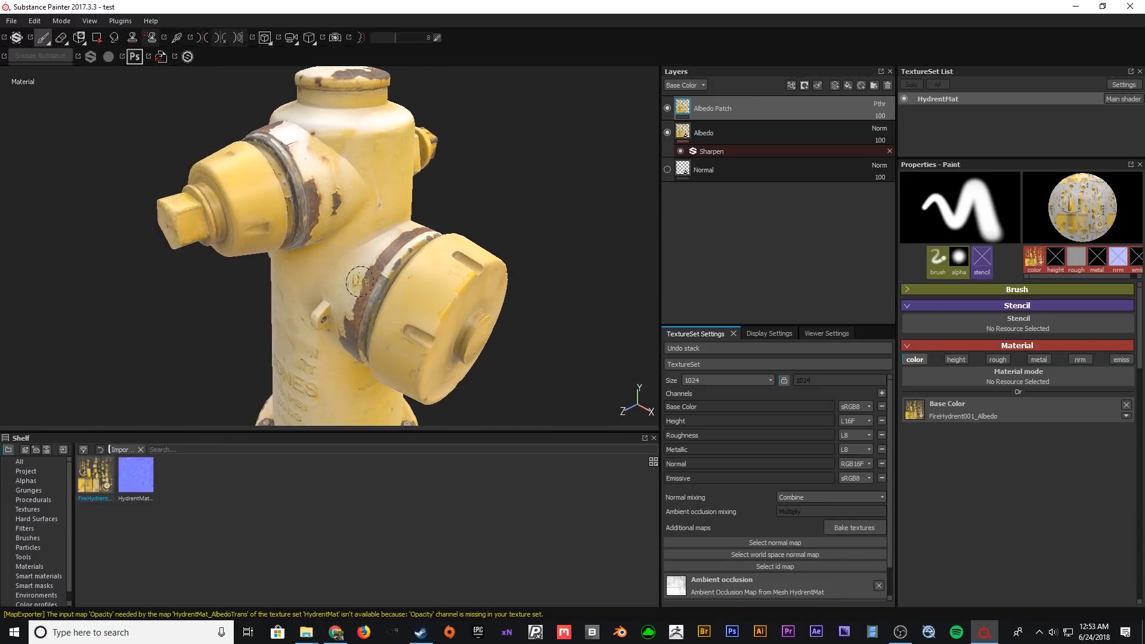
alt+right_drag(376, 299, 345, 332)
mouse_move(346, 332)
alt+mouse_down()
mouse_move(417, 304)
mouse_move(347, 320)
mouse_move(381, 263)
mouse_move(389, 275)
alt+mouse_up()
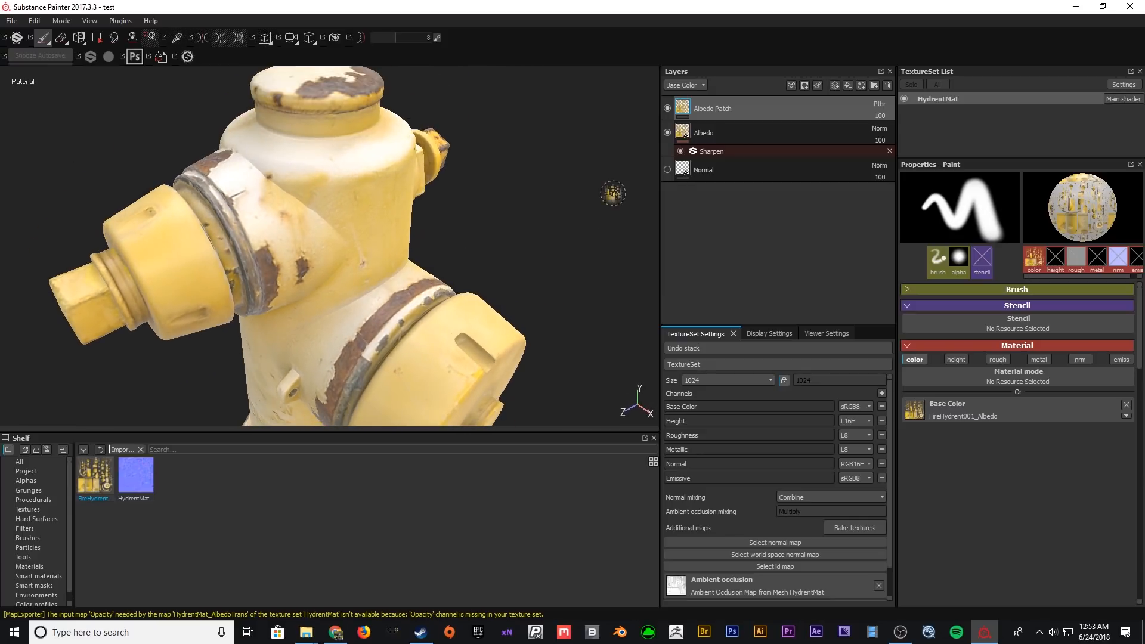
- Add a fill layer at the top of the stack and name it "RoughnessMetal"
click(848, 85)
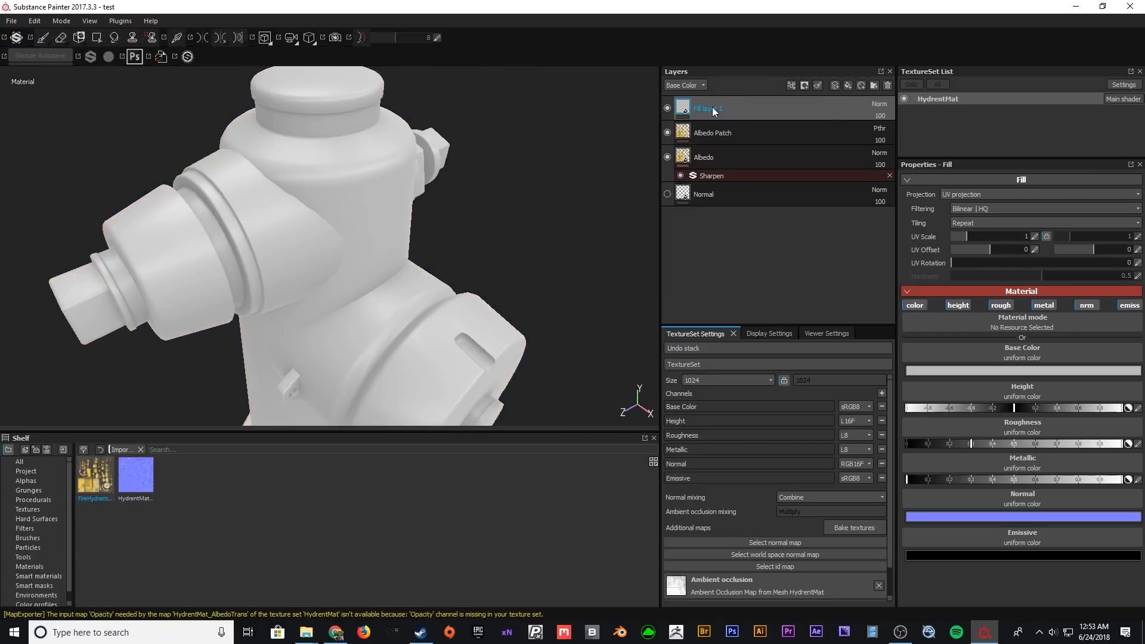
double_click(712, 108)
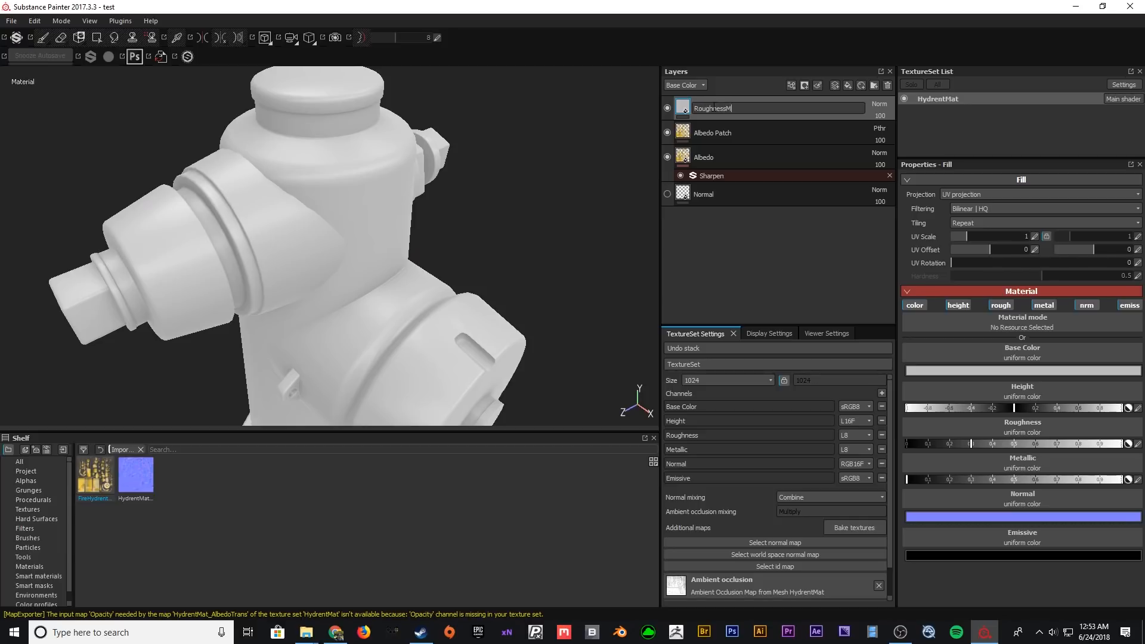
text(RoughnessMetal)
key(Return)
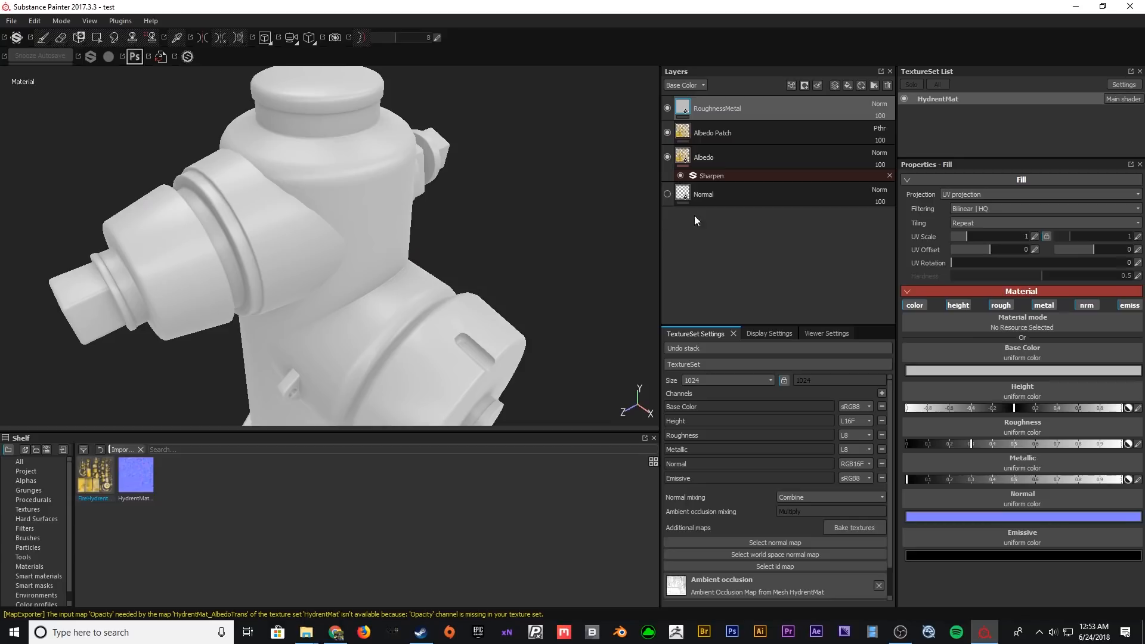
- Add a black mask to the RoughnessMetal layer and set its base color to bright red
right_click(684, 109)
click(686, 111)
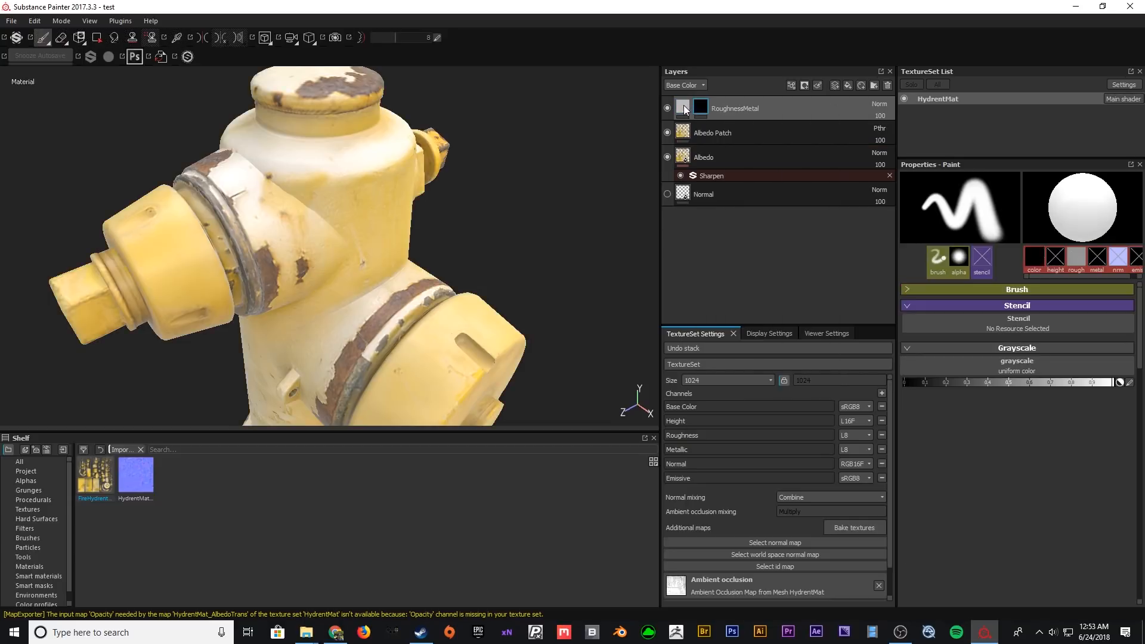
click(683, 110)
click(1000, 371)
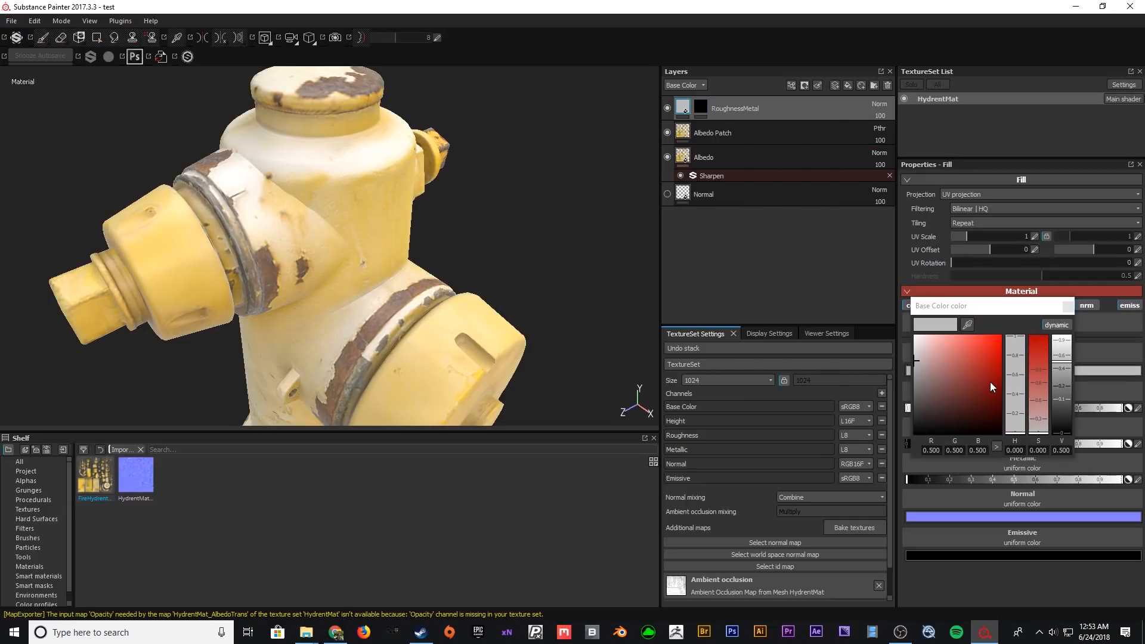
click(1067, 307)
alt+drag(308, 217, 358, 164)
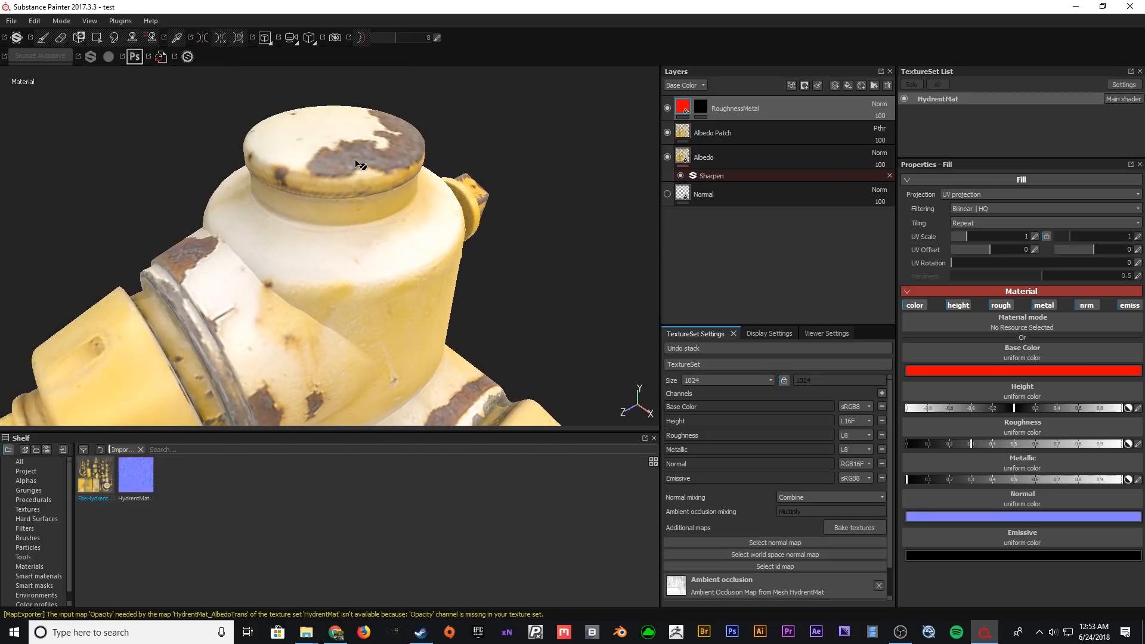
- Paint white in the RoughnessMetal mask over the front part of the rust patch on the hydrant's top cap
click(700, 106)
mouse_move(332, 81)
alt+mouse_down()
mouse_move(378, 248)
mouse_move(385, 231)
mouse_move(418, 227)
alt+mouse_up()
alt+right_drag(424, 225, 426, 187)
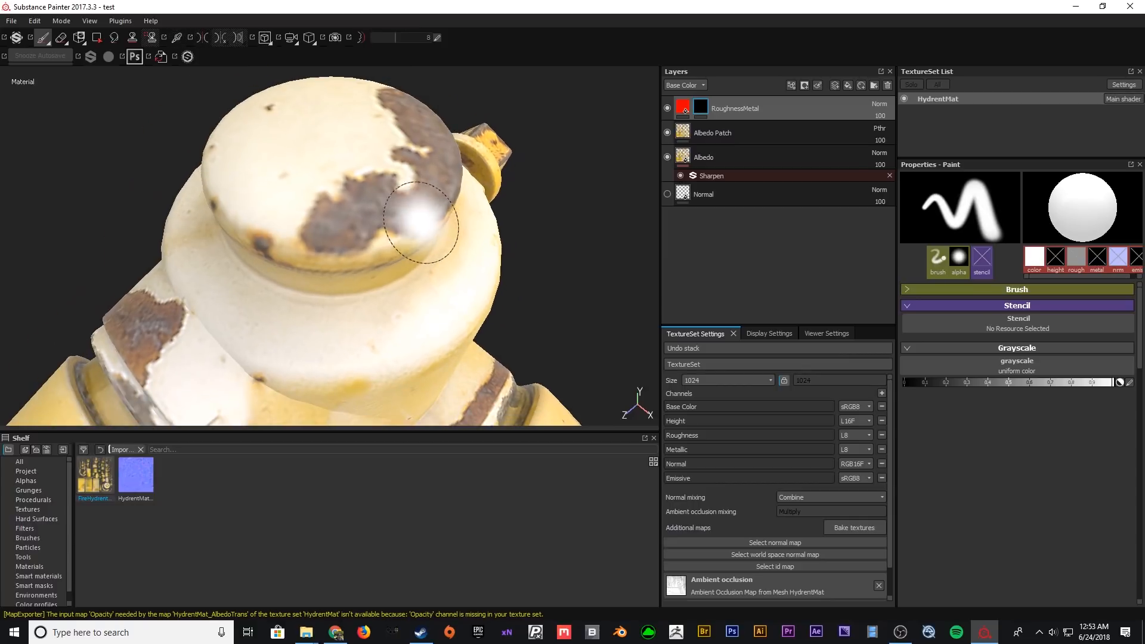
mouse_move(421, 223)
mouse_down()
mouse_move(412, 210)
mouse_move(382, 218)
mouse_up()
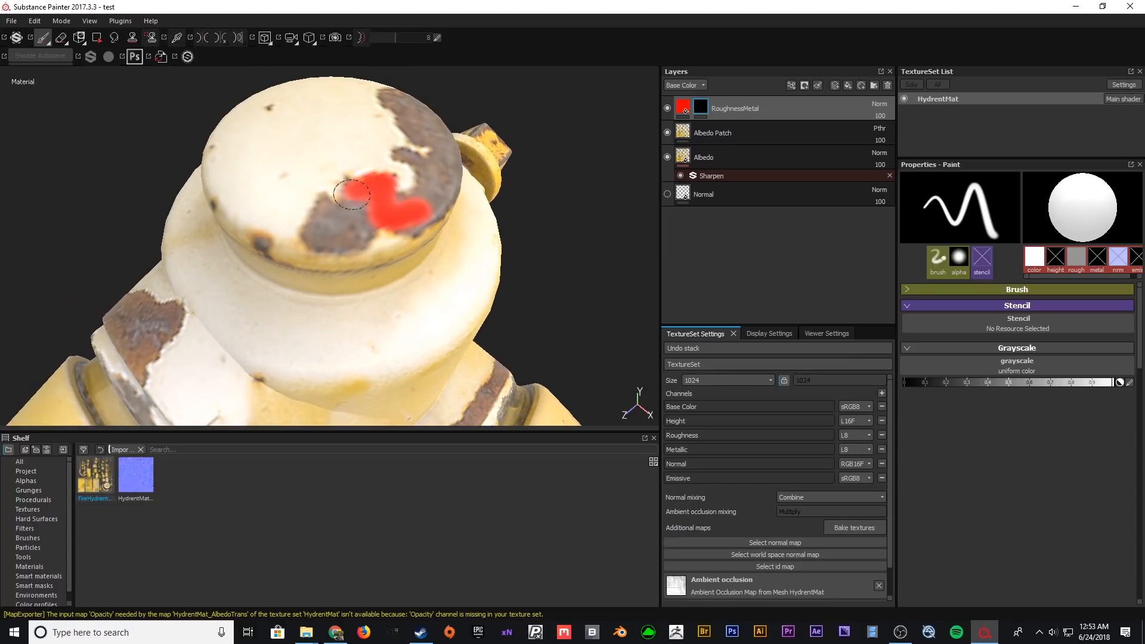
drag(321, 236, 367, 216)
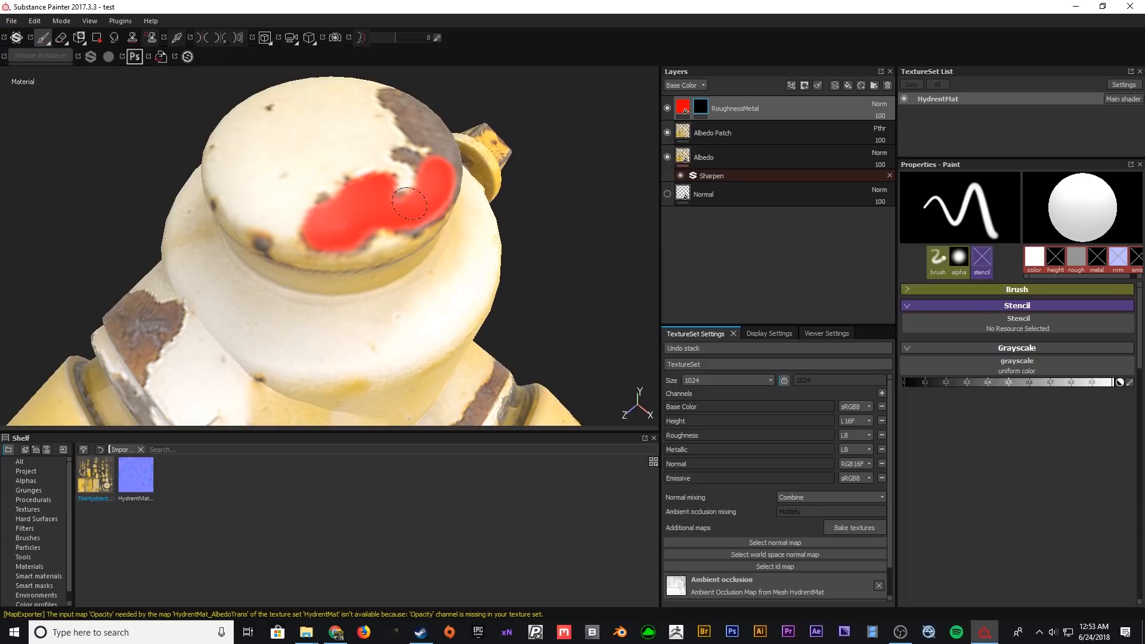
mouse_move(428, 201)
mouse_down()
mouse_move(449, 180)
mouse_move(430, 179)
mouse_move(299, 258)
mouse_up()
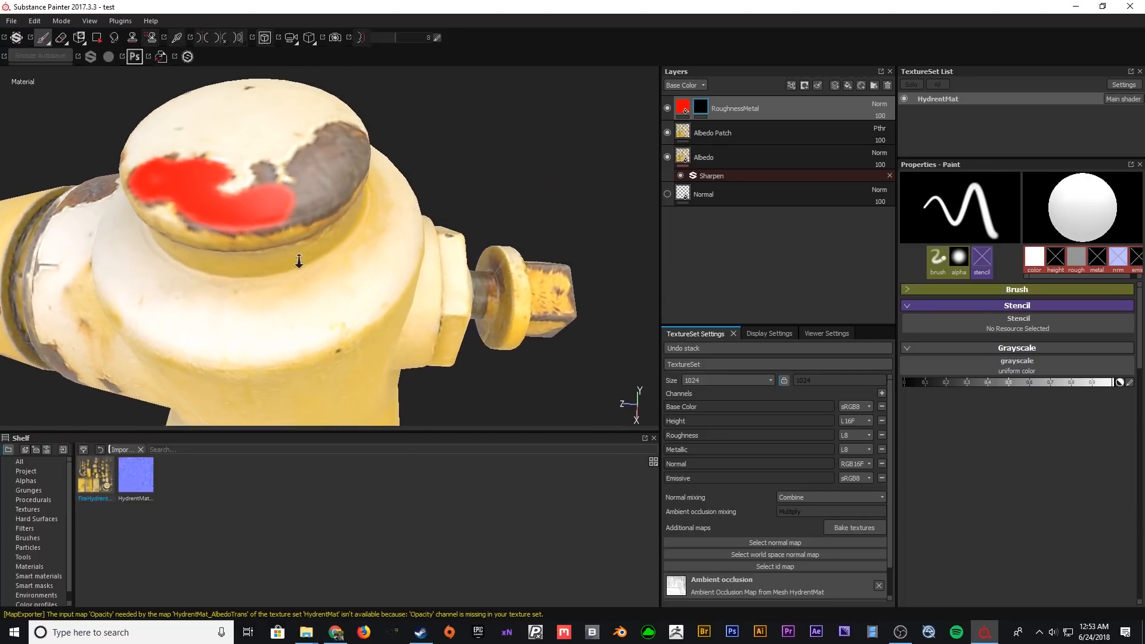
- Mask in the rest of the top cap's rust patch, using a smaller brush for its narrow edge spots
alt+right_drag(298, 258, 316, 230)
alt+drag(365, 152, 196, 145)
drag(417, 161, 401, 164)
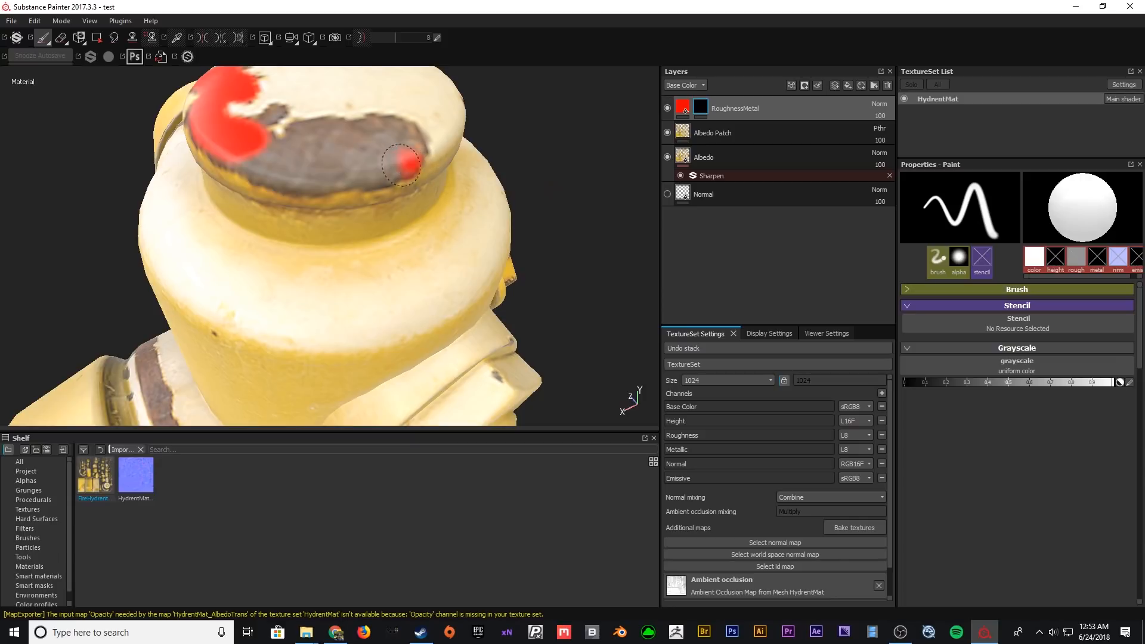
drag(296, 180, 252, 163)
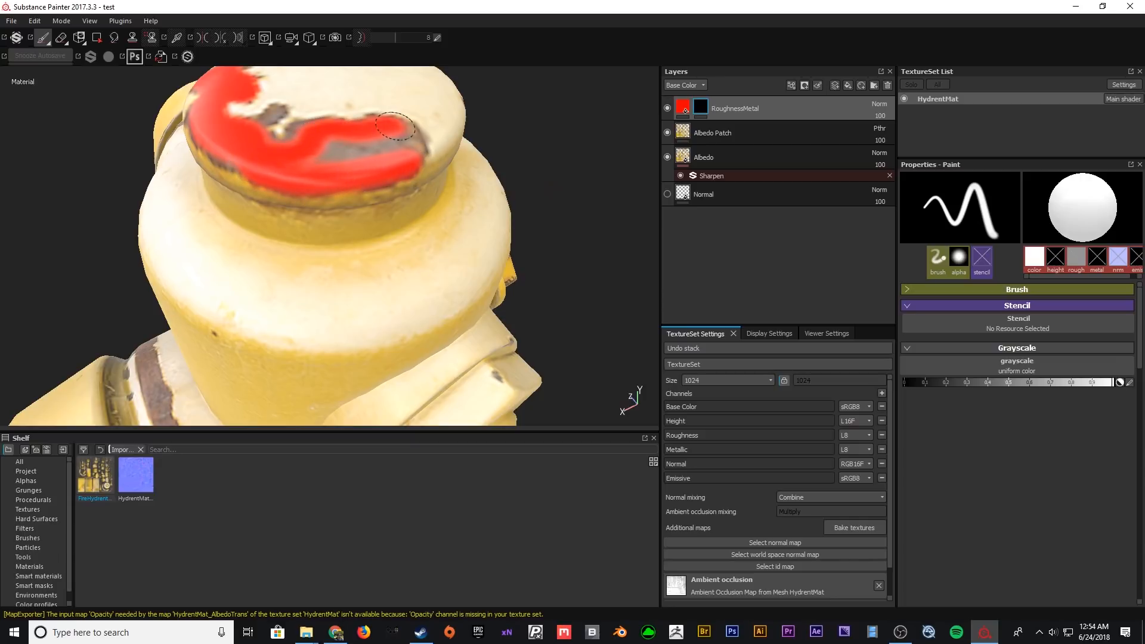
mouse_move(372, 151)
mouse_down()
mouse_move(322, 157)
mouse_move(313, 131)
mouse_move(242, 121)
mouse_up()
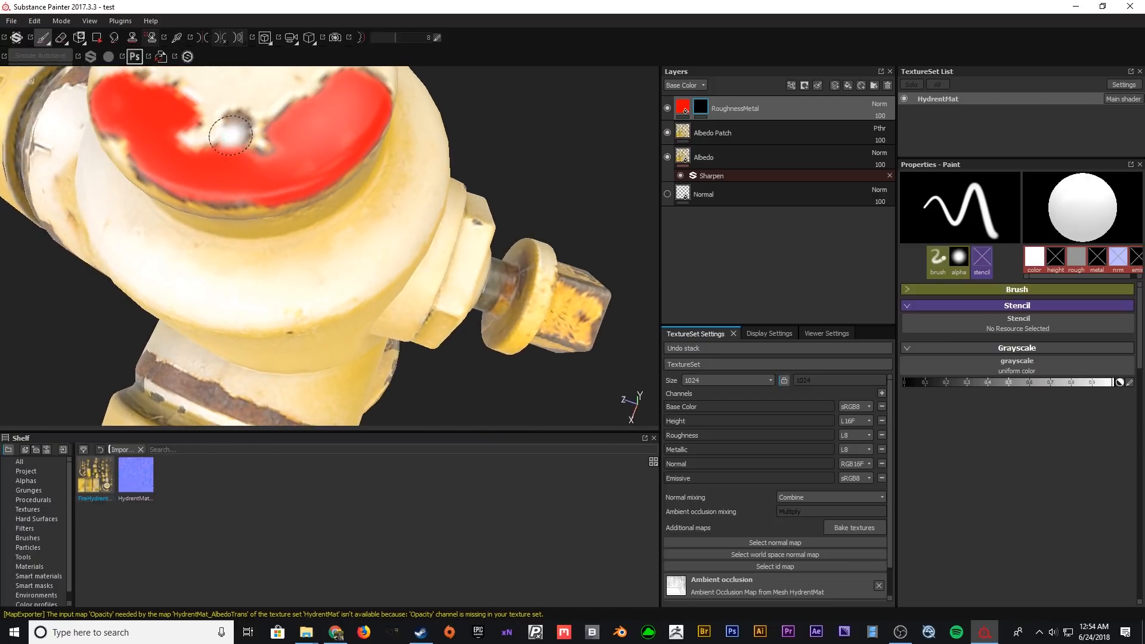
click(238, 121)
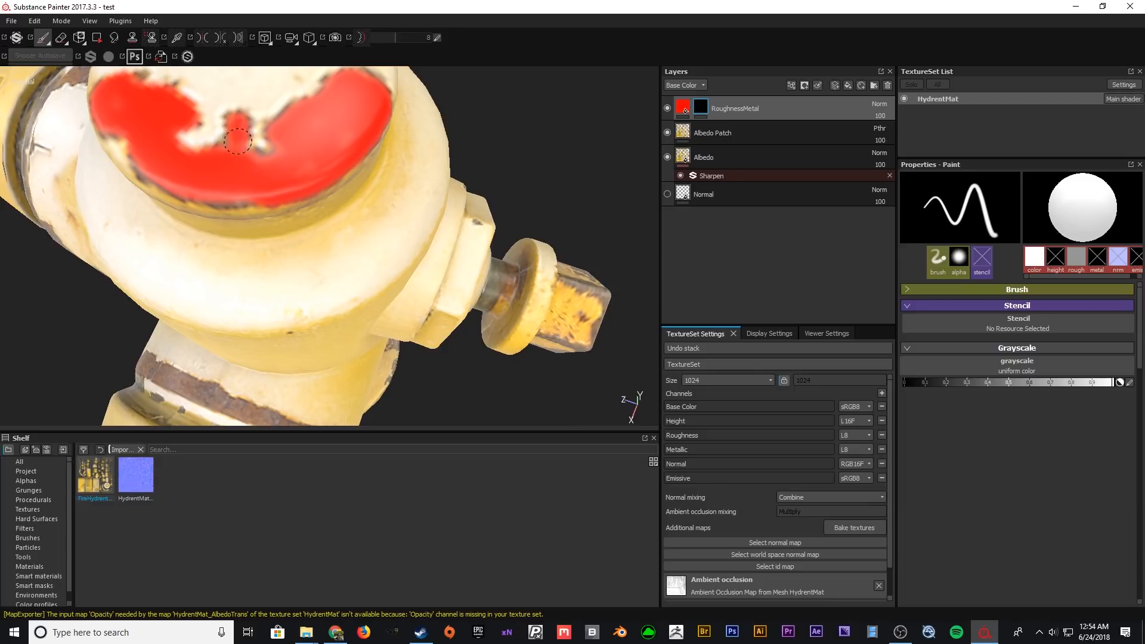
mouse_move(228, 149)
mouse_down()
mouse_move(263, 158)
mouse_move(295, 123)
mouse_move(266, 154)
mouse_up()
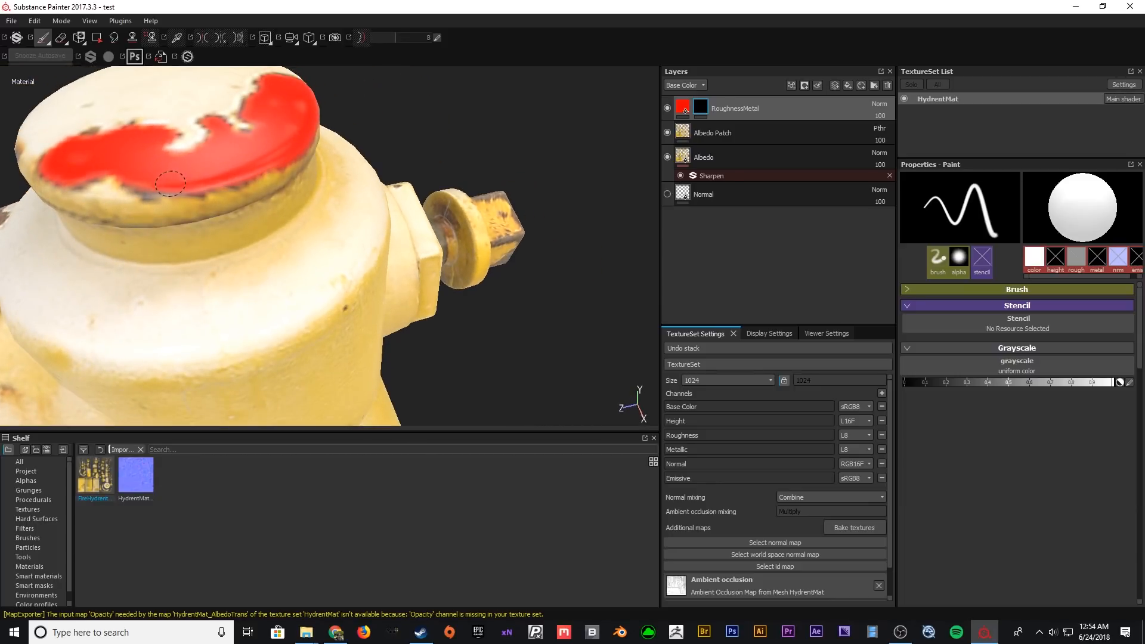
alt+drag(135, 178, 315, 195)
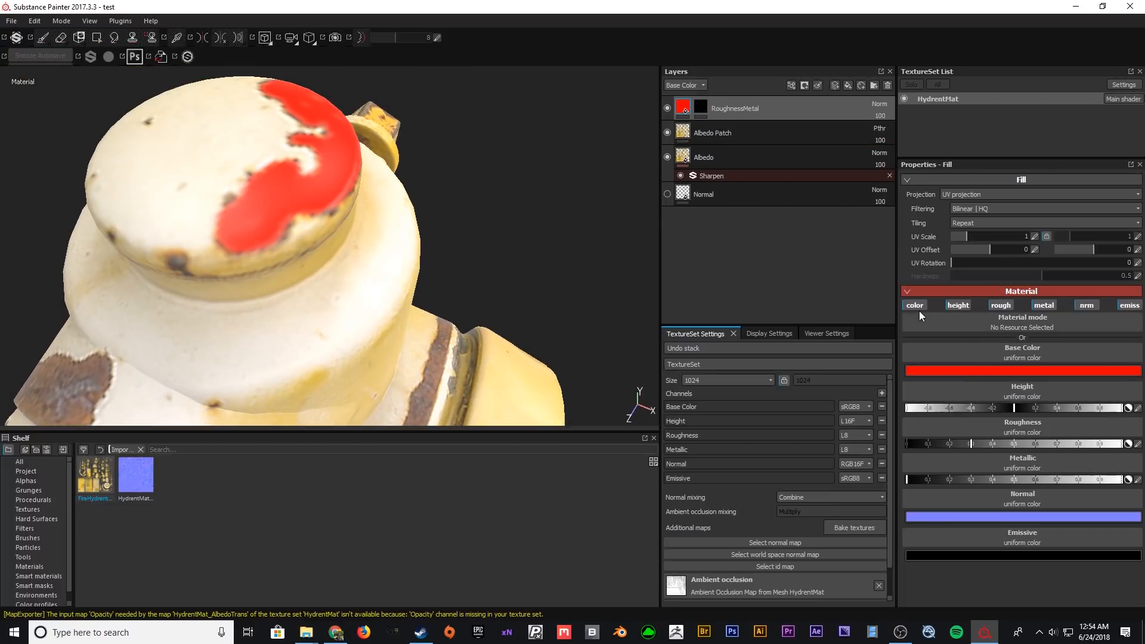
- Limit the RoughnessMetal fill to the roughness and metallic channels and raise its metallic value to the maximum
click(916, 305)
click(957, 305)
click(1086, 305)
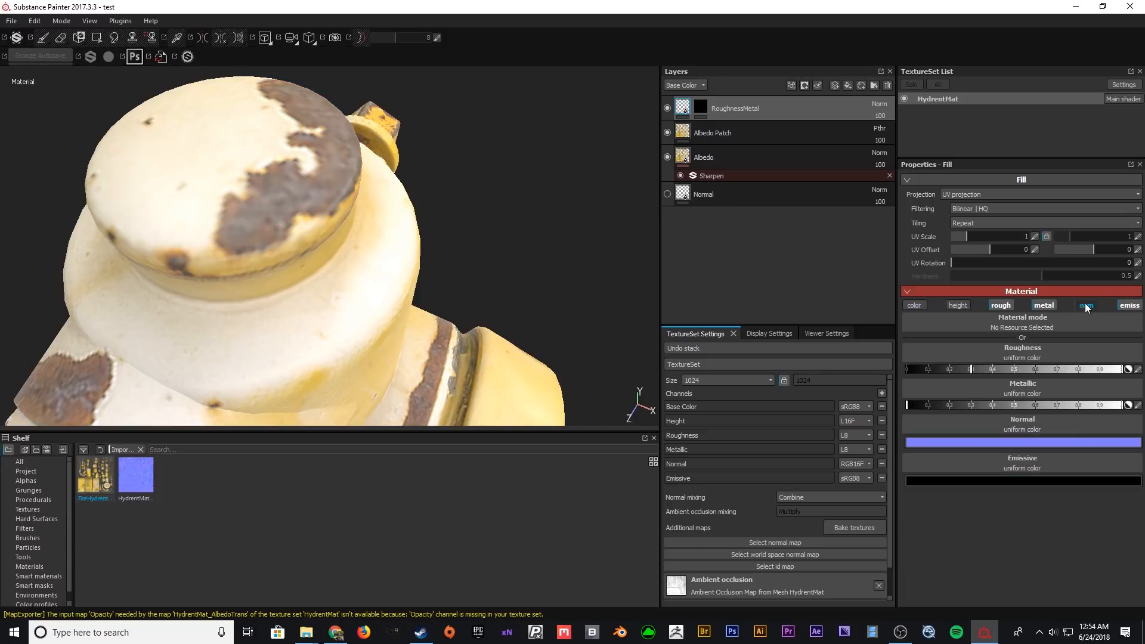
click(1129, 305)
drag(961, 403, 1124, 404)
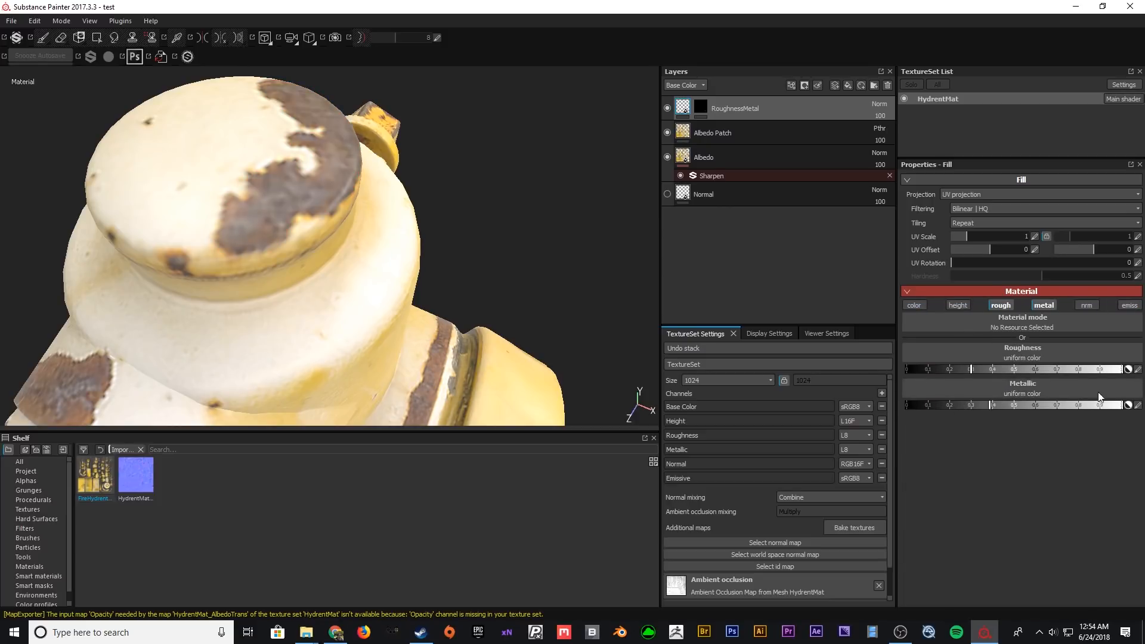
alt+drag(476, 306, 546, 306)
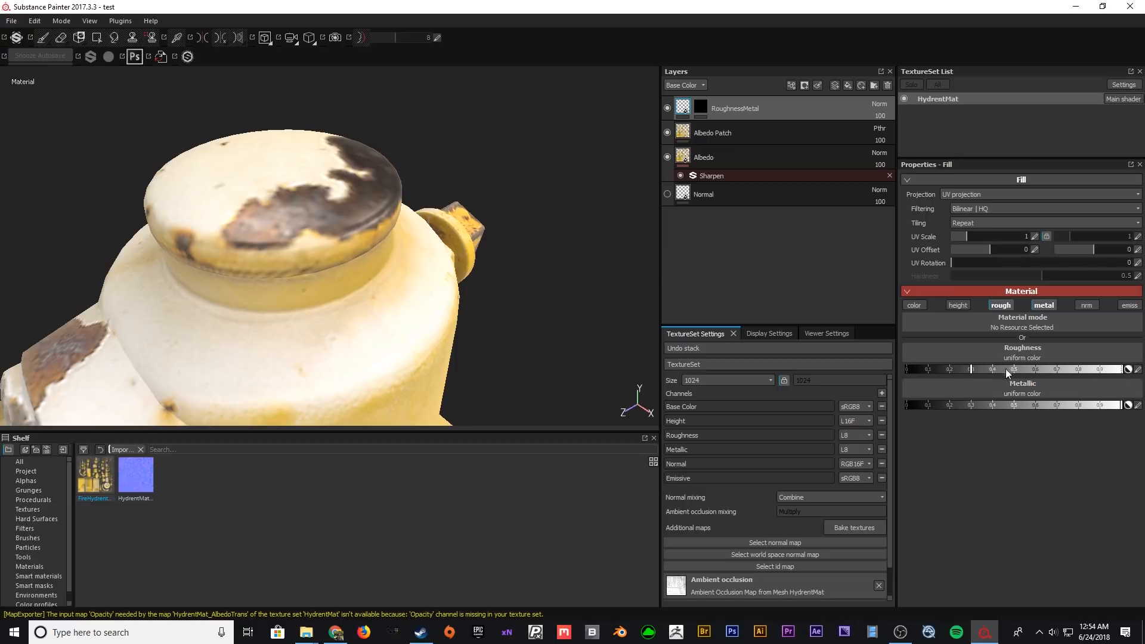
- Lower the RoughnessMetal fill's roughness to about 0.15 and check the masked rust against the whole hydrant
drag(973, 371, 944, 372)
alt+drag(445, 346, 337, 307)
alt+right_drag(337, 307, 361, 313)
alt+middle_drag(360, 314, 418, 325)
alt+right_drag(419, 327, 361, 247)
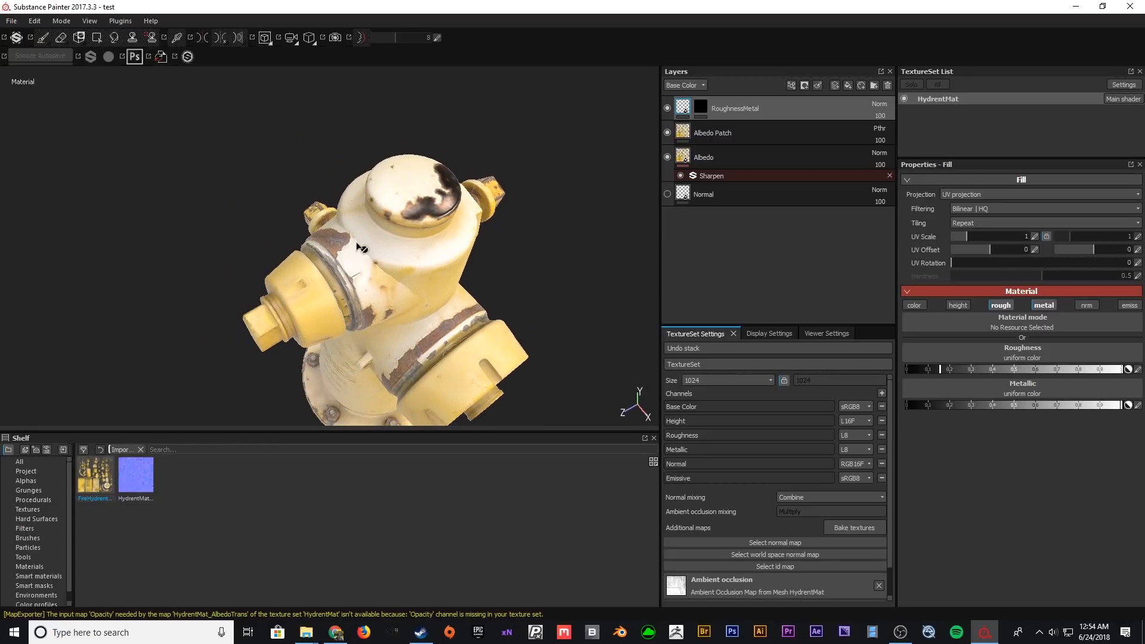
mouse_move(348, 273)
alt+mouse_down()
mouse_move(365, 256)
mouse_move(338, 273)
alt+mouse_up()
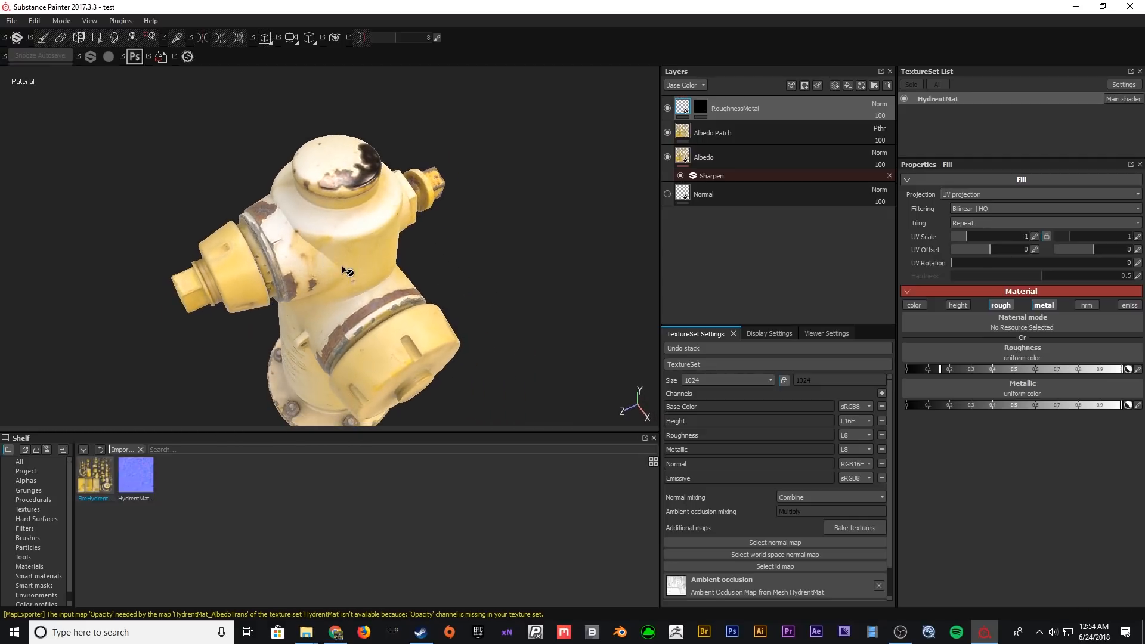
- Open FireHydrent001_Albedo.png in Photoshop and place a new black-filled layer beneath the texture layer
click(731, 634)
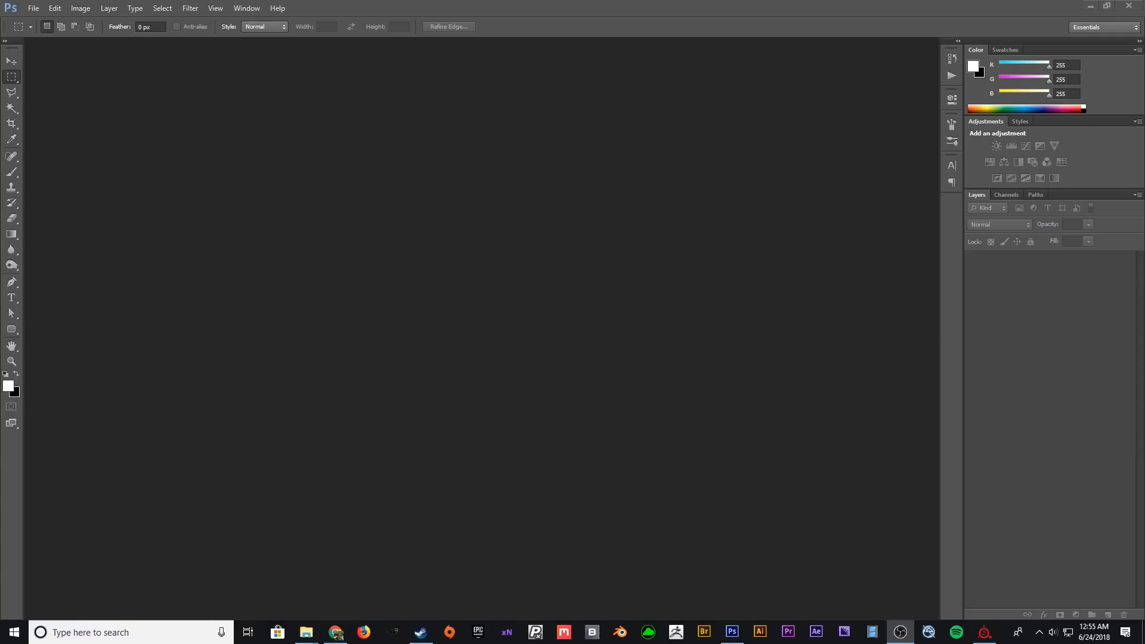
drag(0, 304, 617, 293)
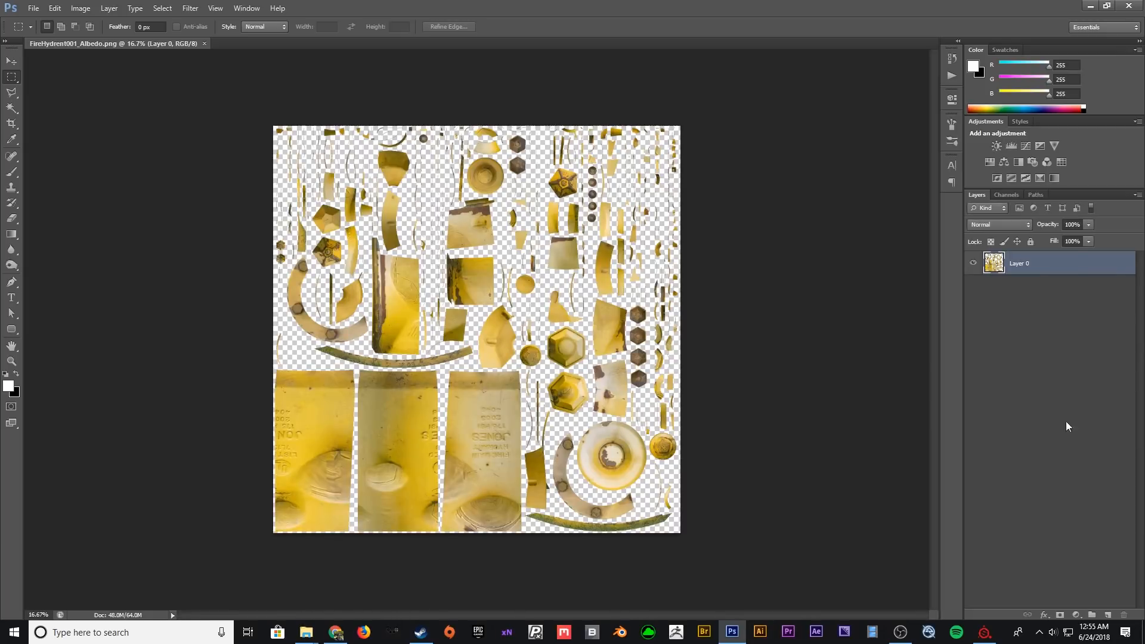
click(1108, 615)
drag(1006, 262, 1000, 302)
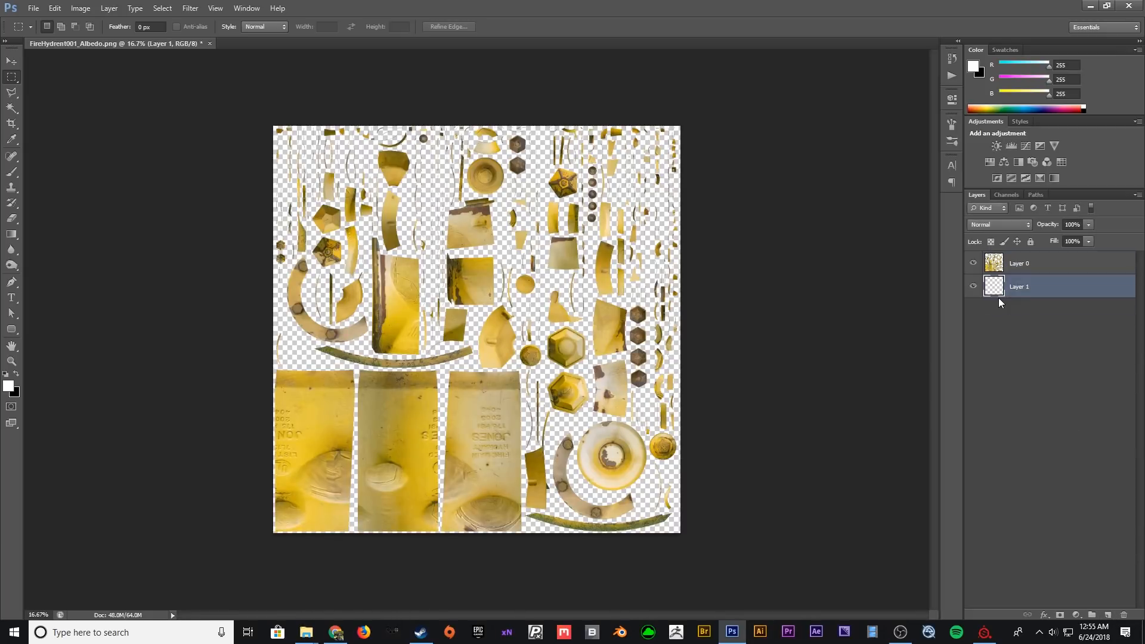
key(x)
key(alt+BackSpace)
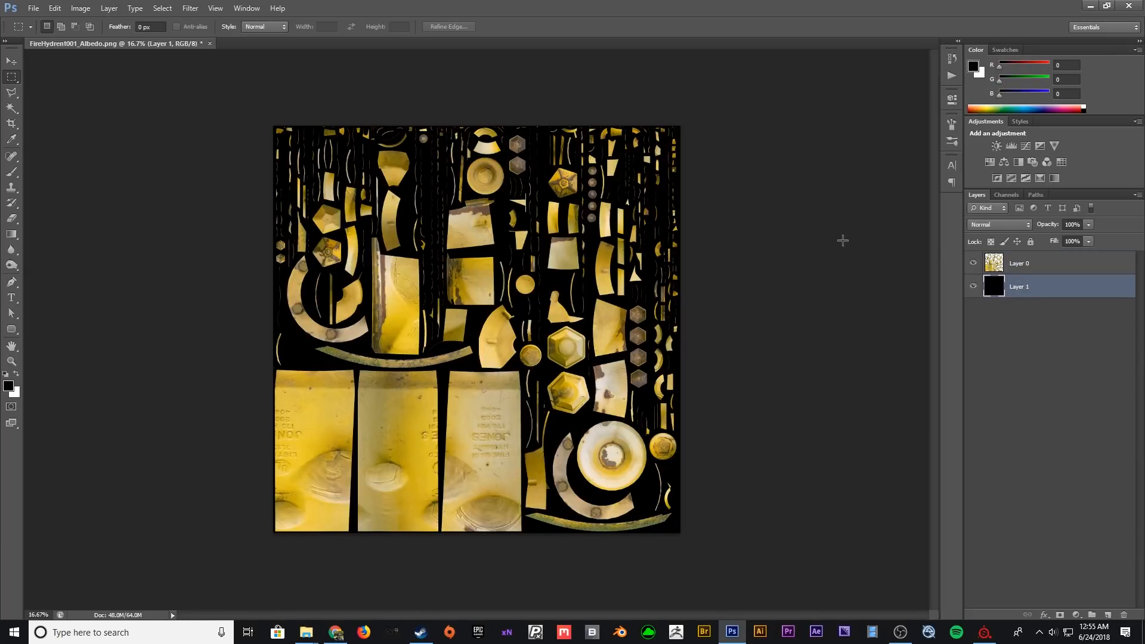
- Apply Levels to Layer 0 with input levels of 37, 0.93 and 188 to separate the rust from the paint
click(997, 266)
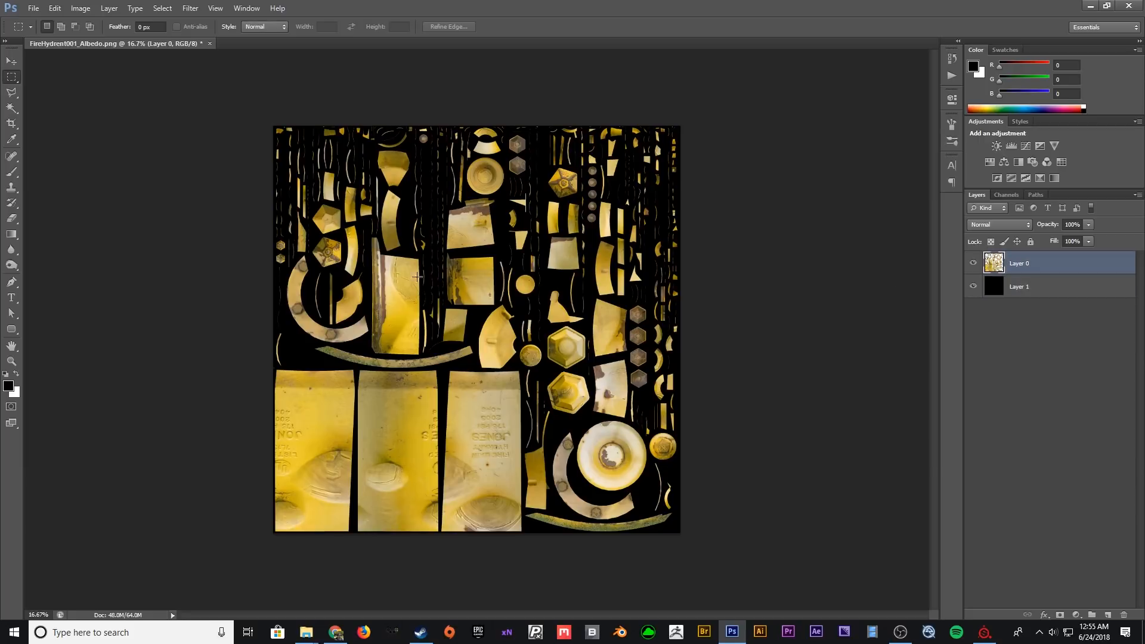
alt+scroll(429, 296, up, 4)
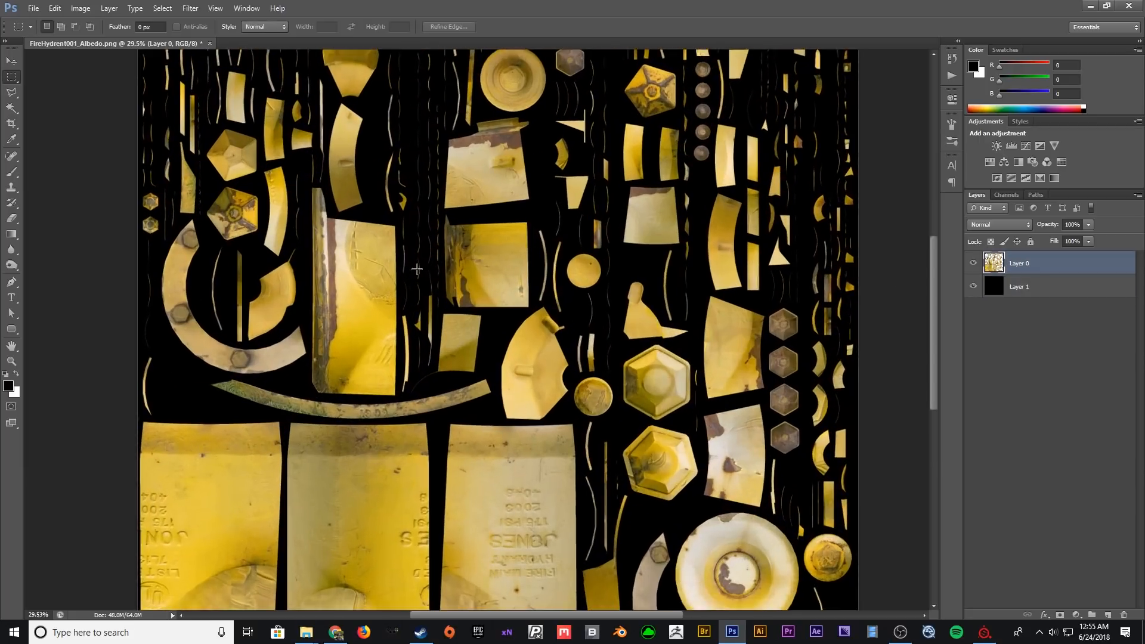
alt+scroll(417, 270, down, 2)
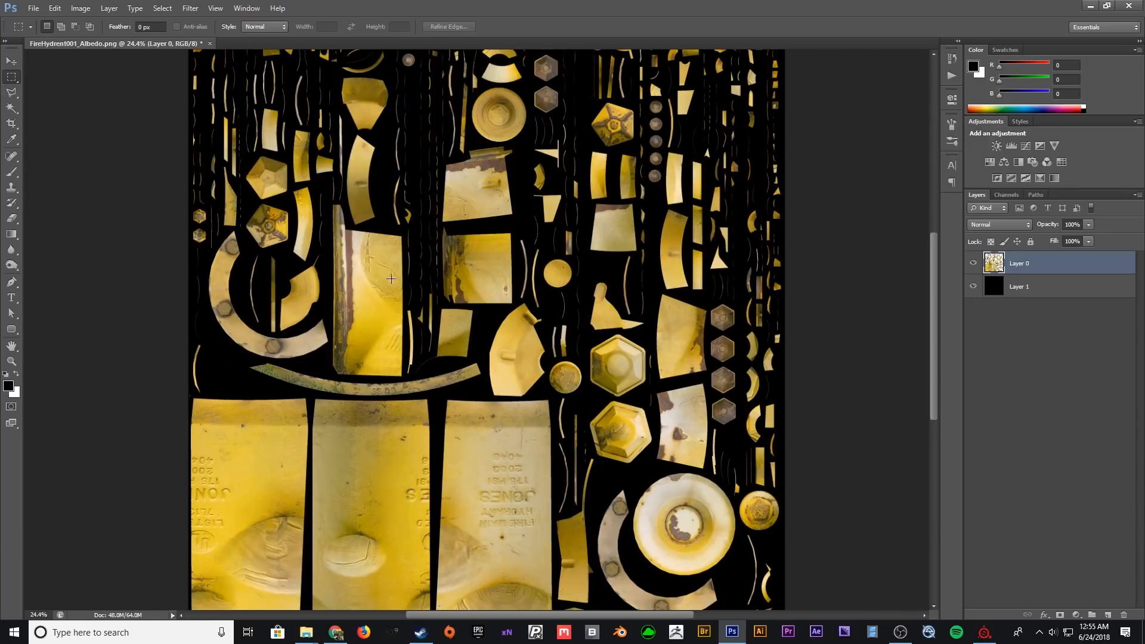
alt+scroll(381, 302, up, 2)
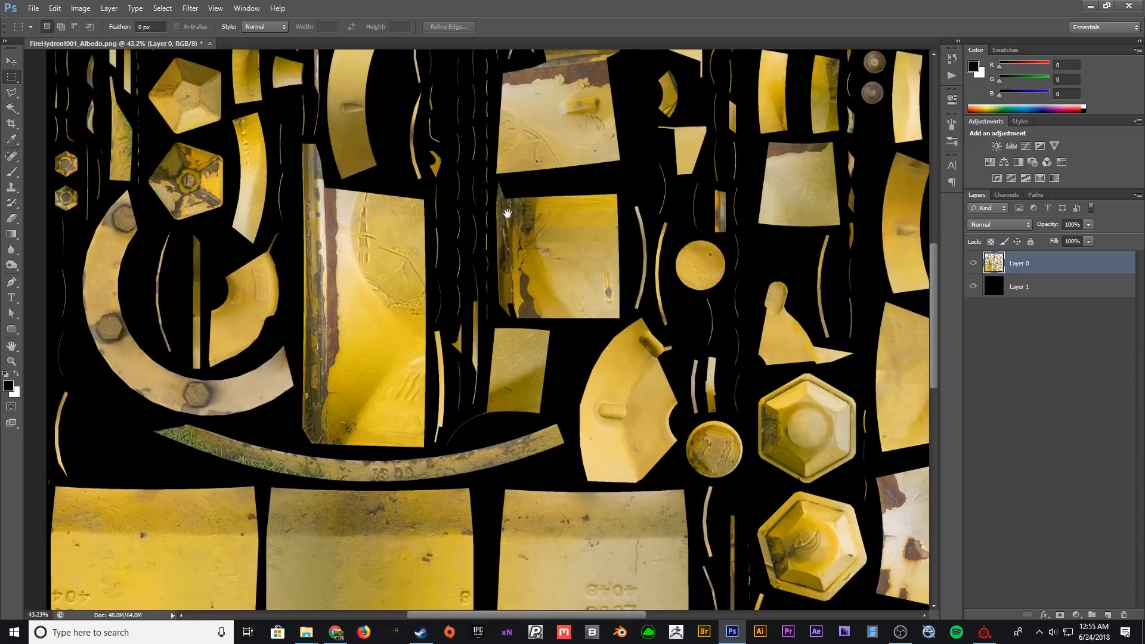
drag(523, 160, 448, 239)
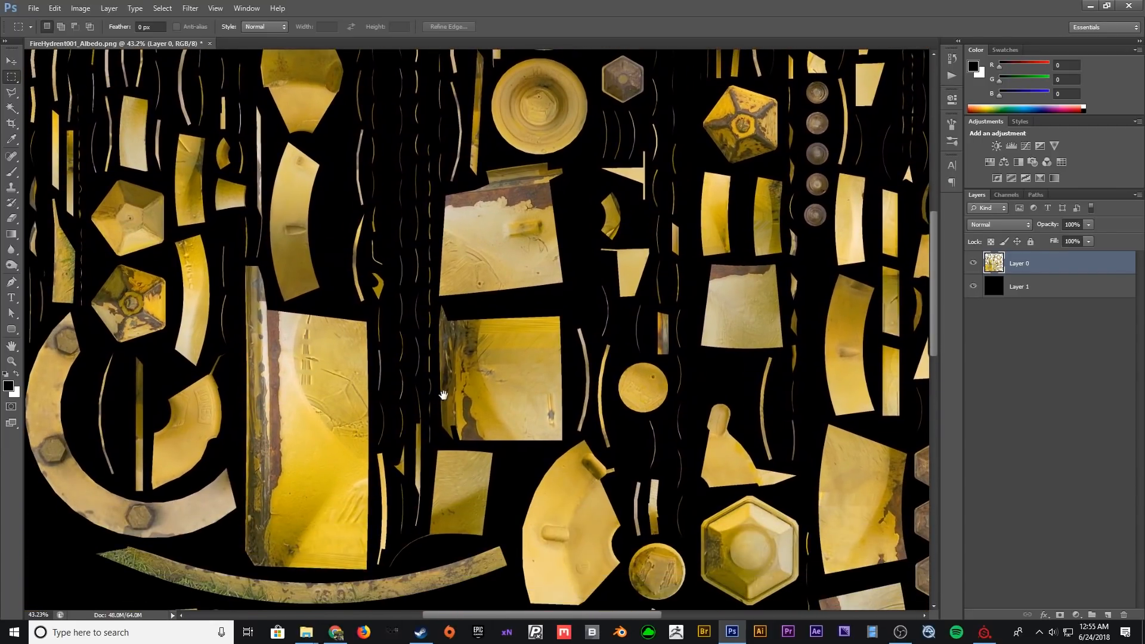
drag(375, 299, 371, 322)
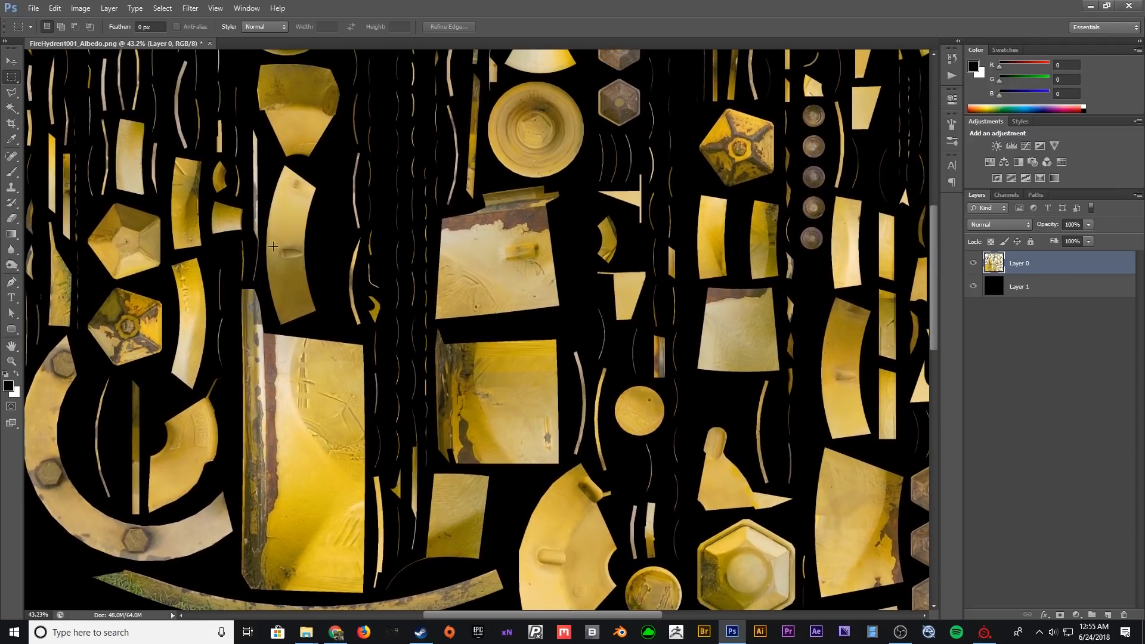
click(80, 8)
mouse_move(99, 41)
click(245, 51)
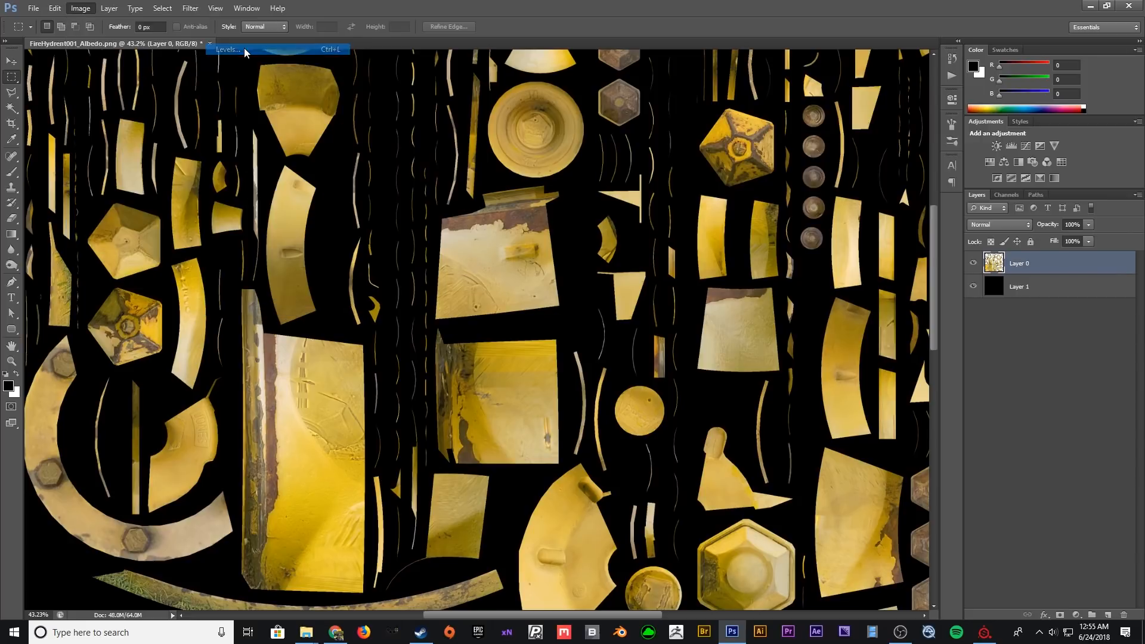
mouse_move(966, 213)
mouse_down()
mouse_move(945, 214)
mouse_move(996, 213)
mouse_move(963, 214)
mouse_up()
drag(889, 212, 911, 212)
mouse_move(1041, 211)
mouse_down()
mouse_move(949, 215)
mouse_move(959, 216)
mouse_up()
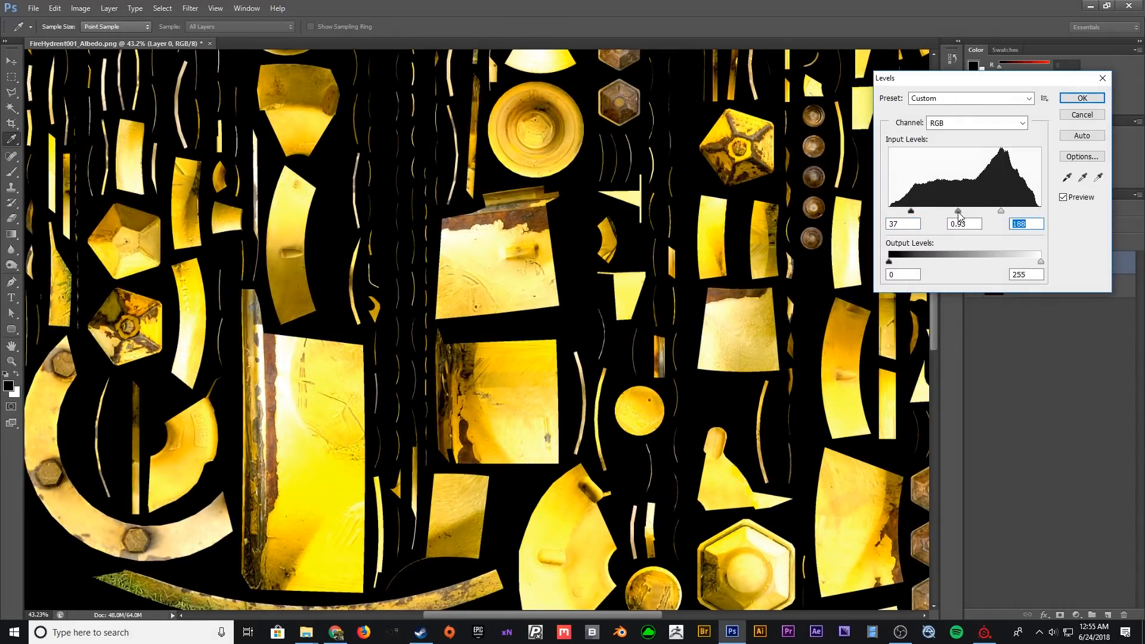
key(Return)
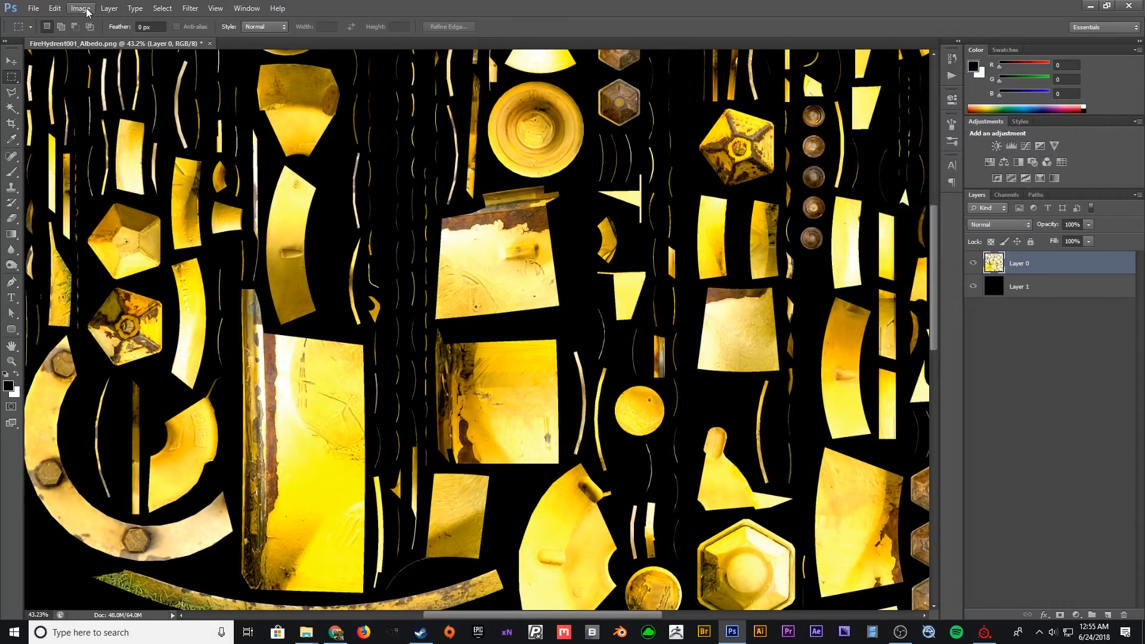
- Select the rust on Layer 0 with Color Range, sampling the brown rust patch and raising the fuzziness to 80
click(87, 12)
click(382, 6)
click(80, 8)
mouse_move(162, 9)
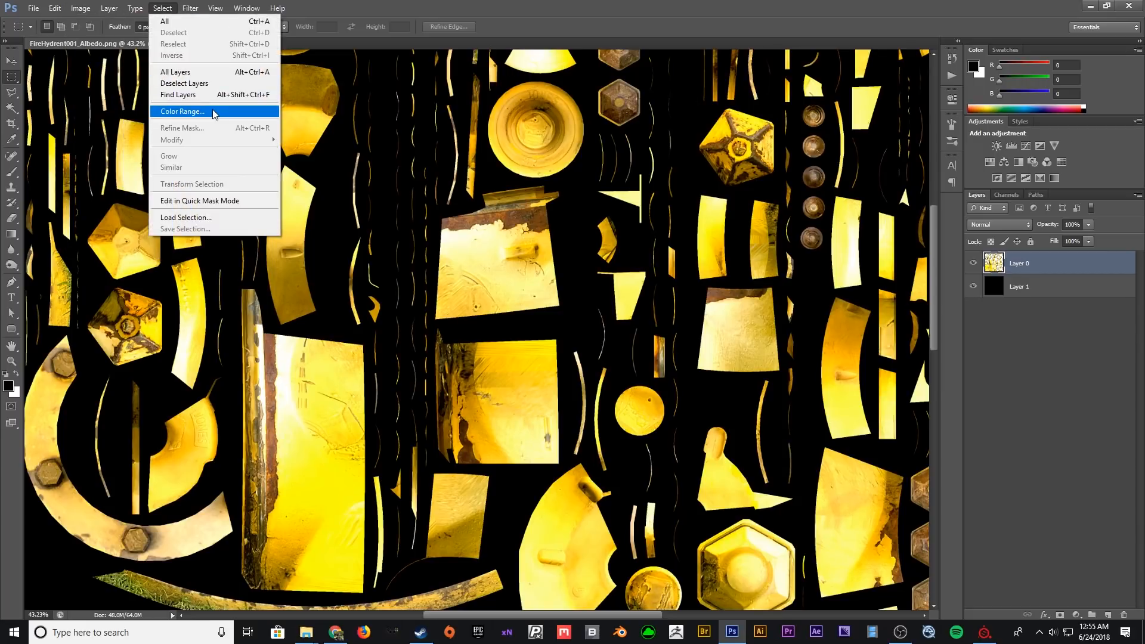
click(181, 111)
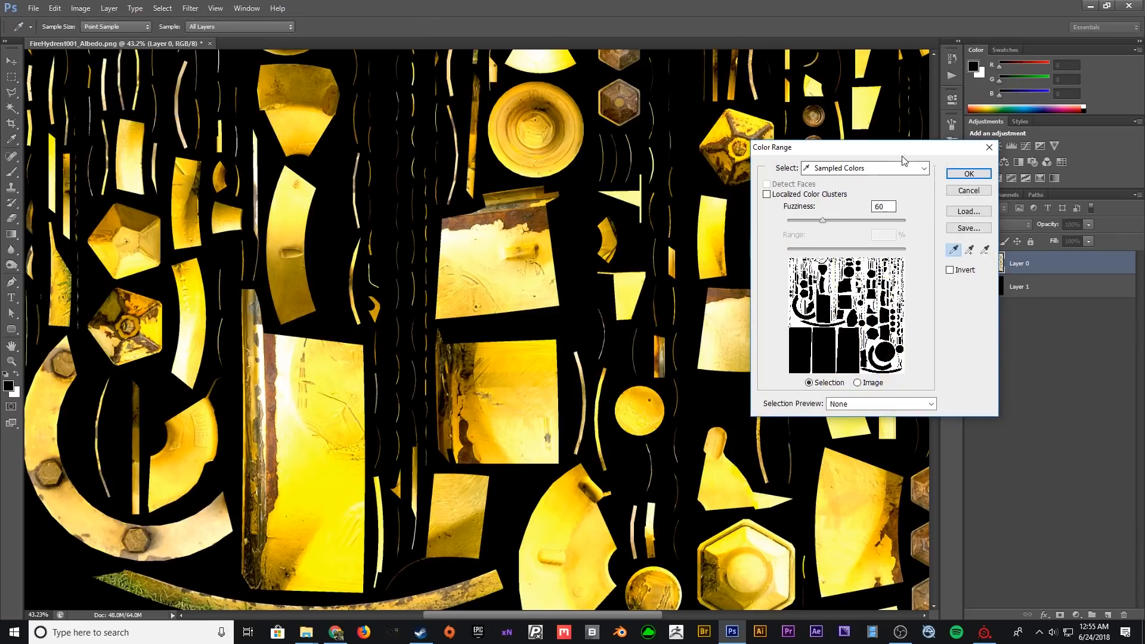
drag(907, 148, 860, 72)
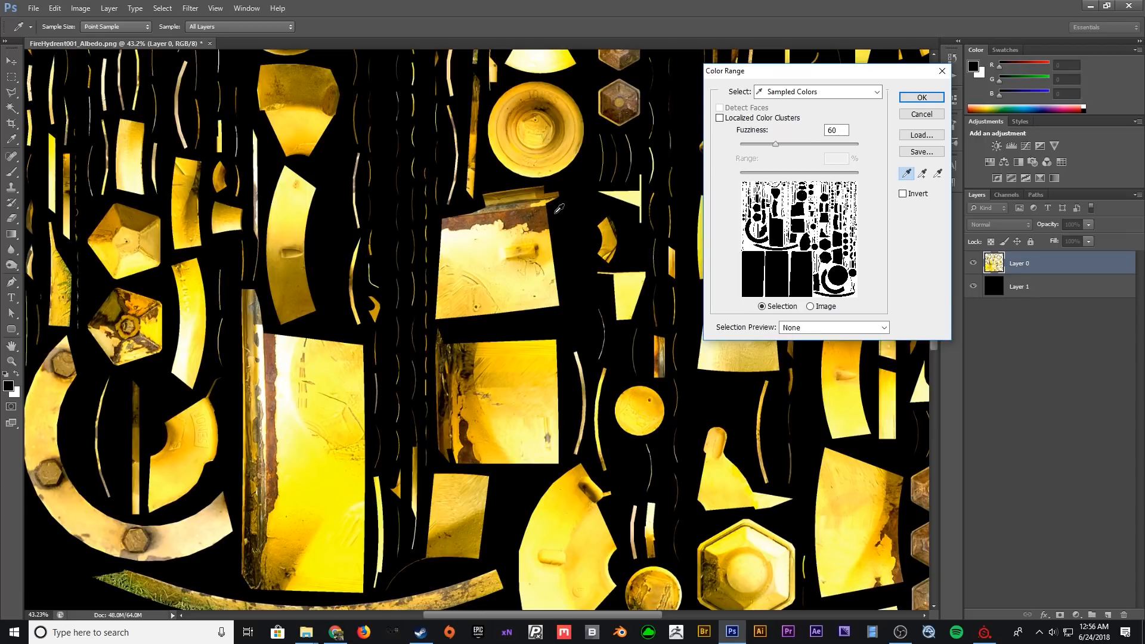
drag(538, 213, 541, 213)
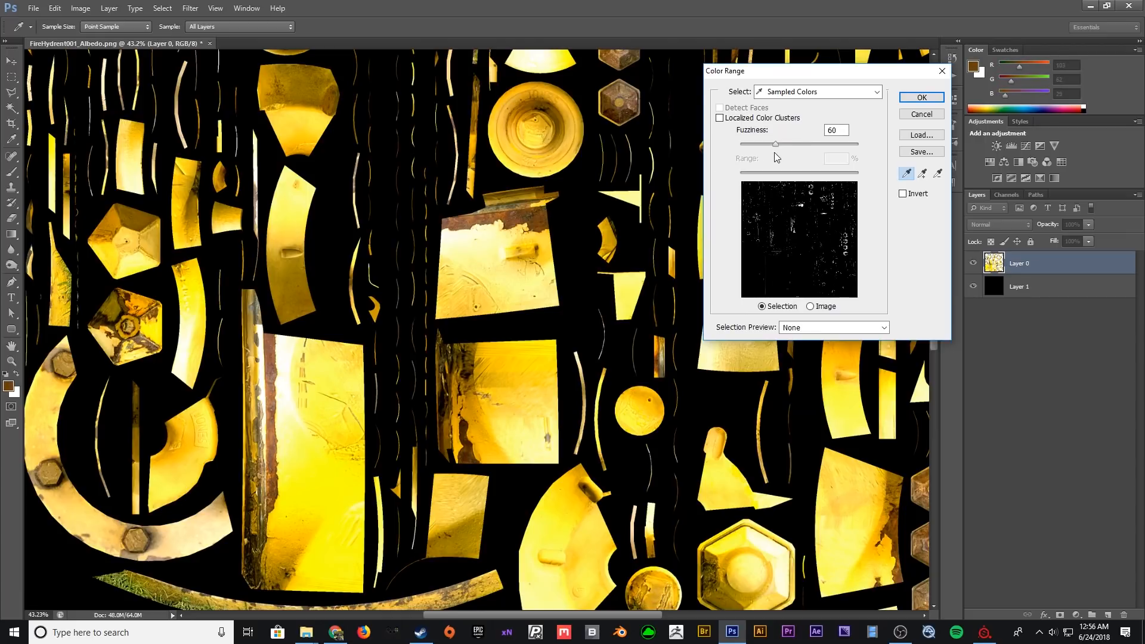
mouse_move(777, 144)
mouse_down()
mouse_move(803, 142)
mouse_move(786, 144)
mouse_up()
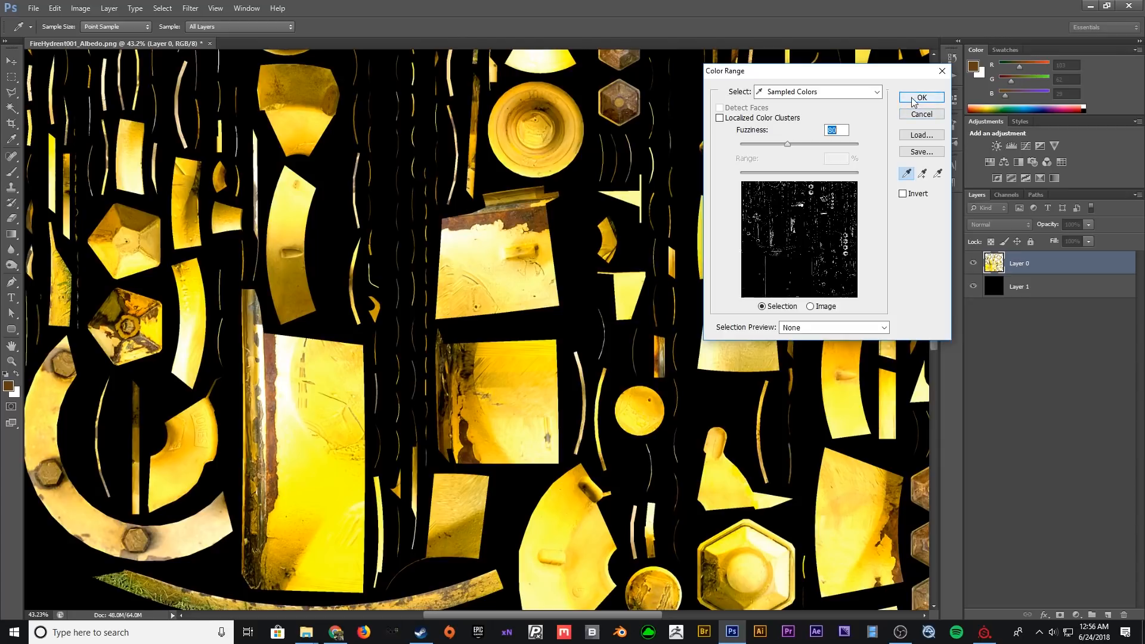
click(913, 100)
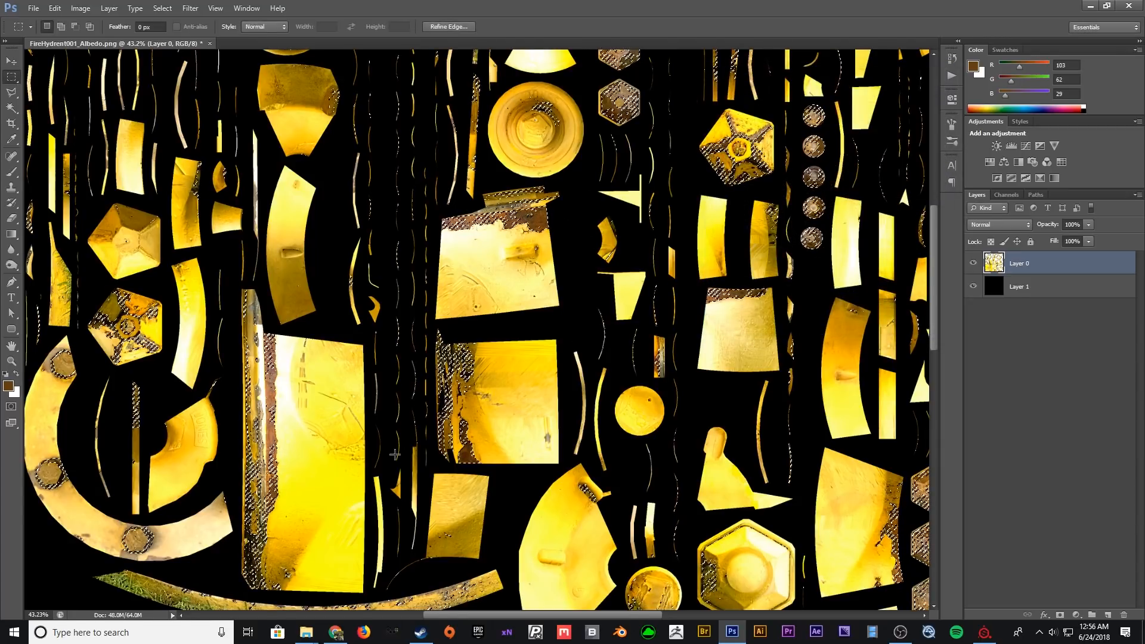
- Add a new layer above Layer 0, fill the rust selection with white at 100% opacity and deselect
drag(382, 440, 470, 306)
drag(504, 216, 420, 436)
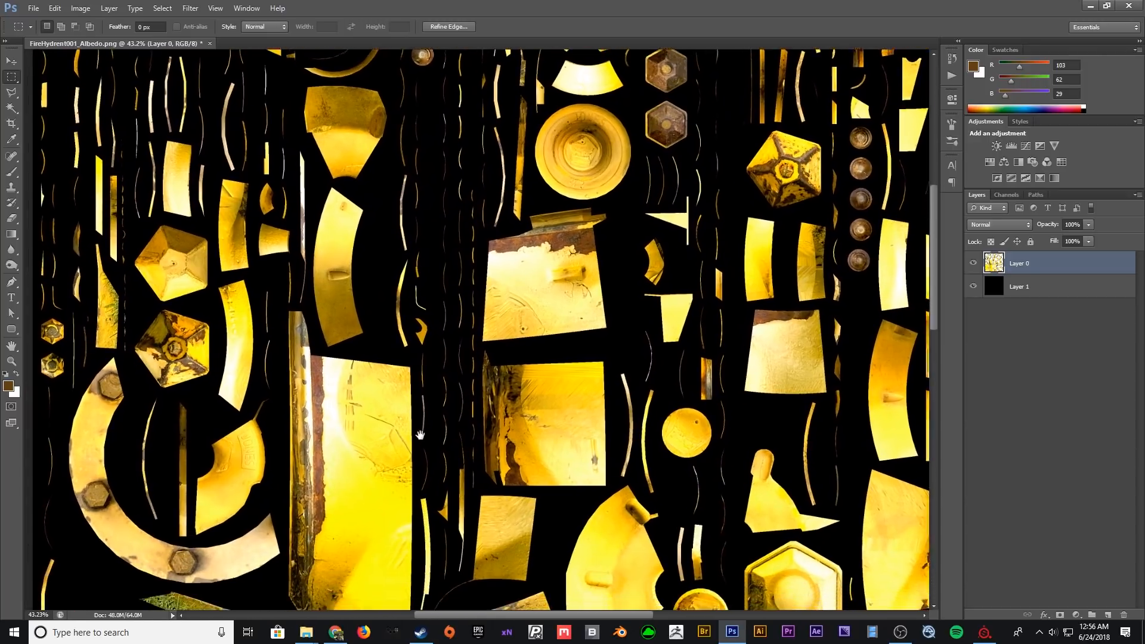
alt+scroll(420, 435, down, 6)
alt+scroll(422, 433, up, 1)
drag(611, 446, 572, 332)
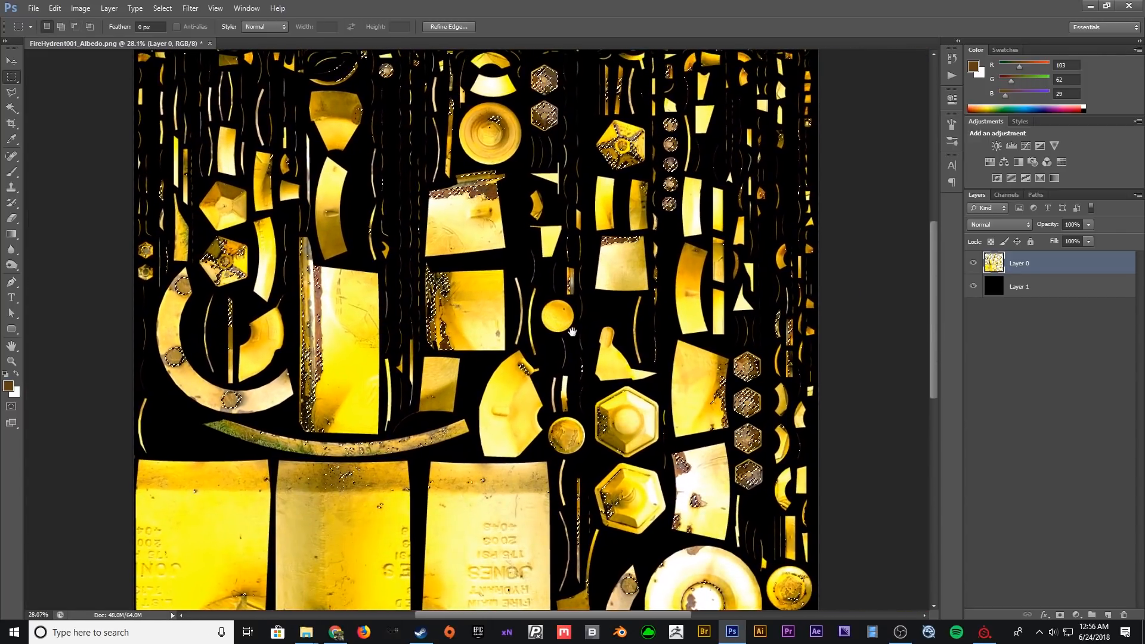
click(1107, 615)
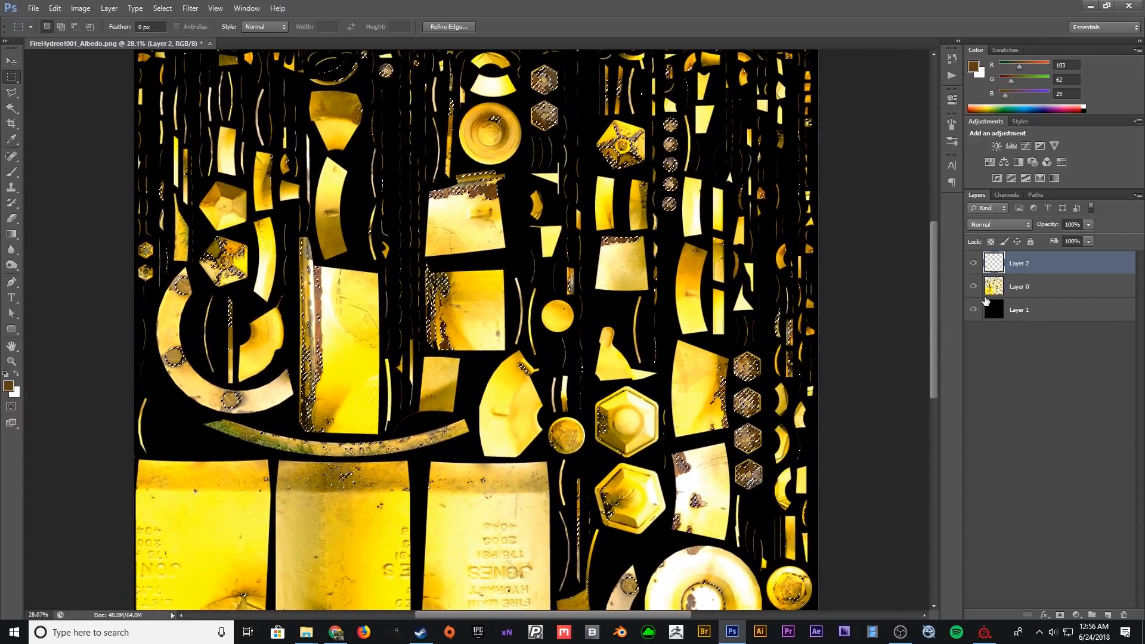
key(d)
key(x)
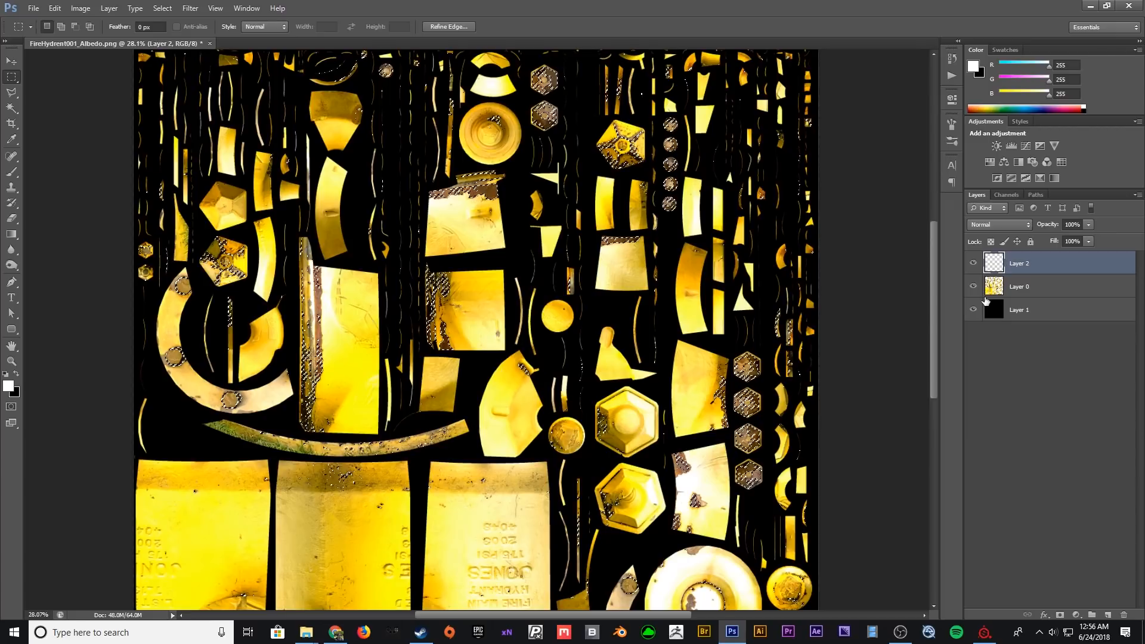
key(shift+F5)
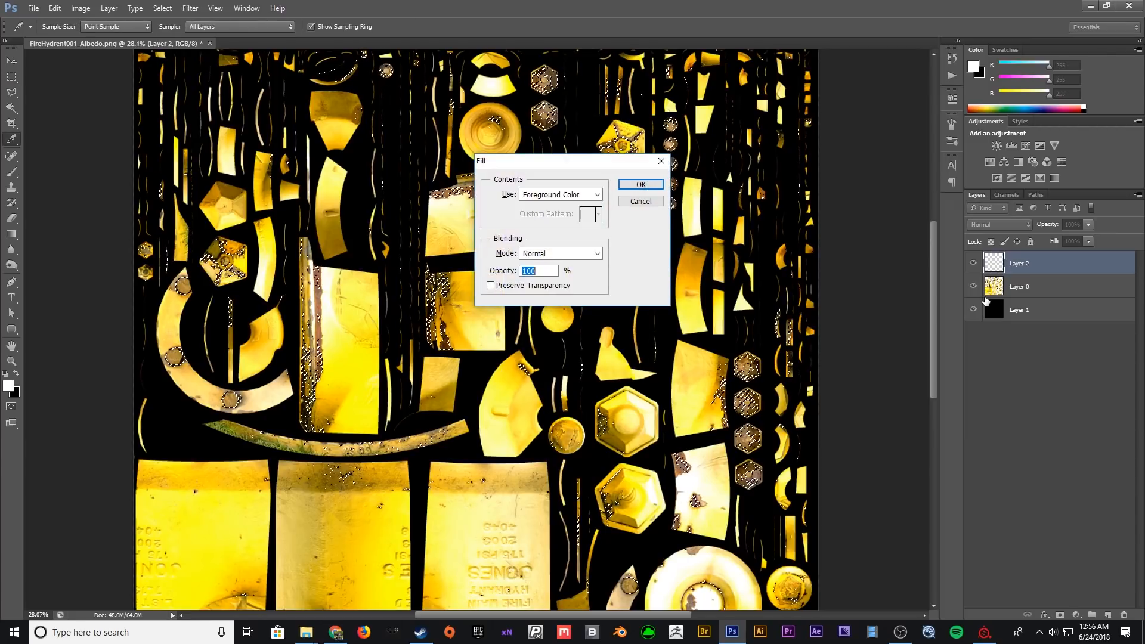
key(Return)
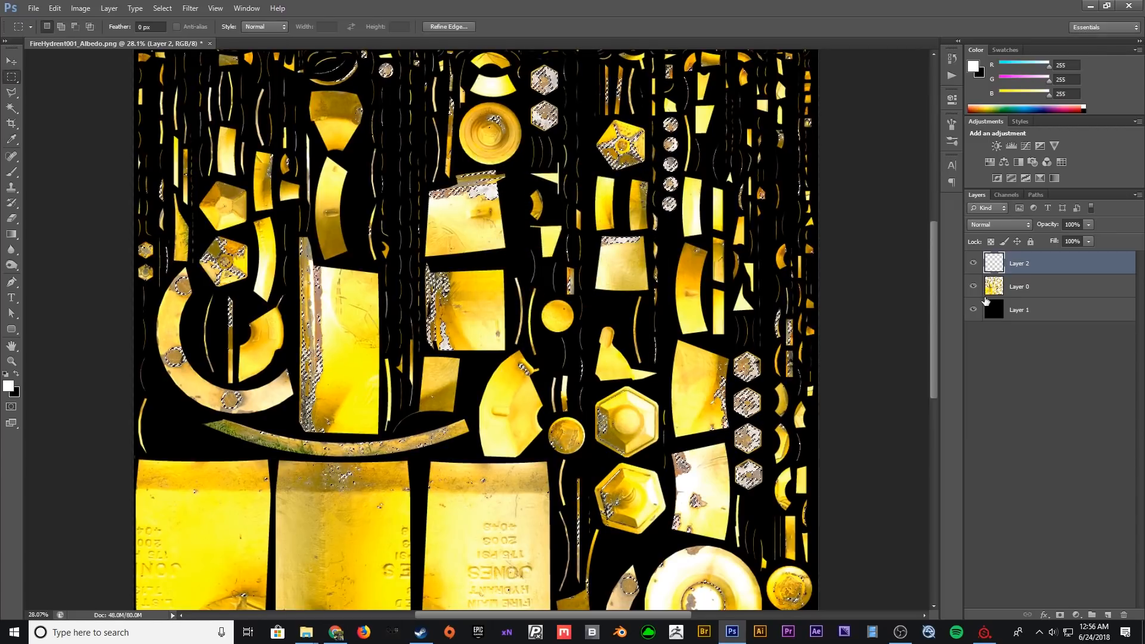
key(ctrl+d)
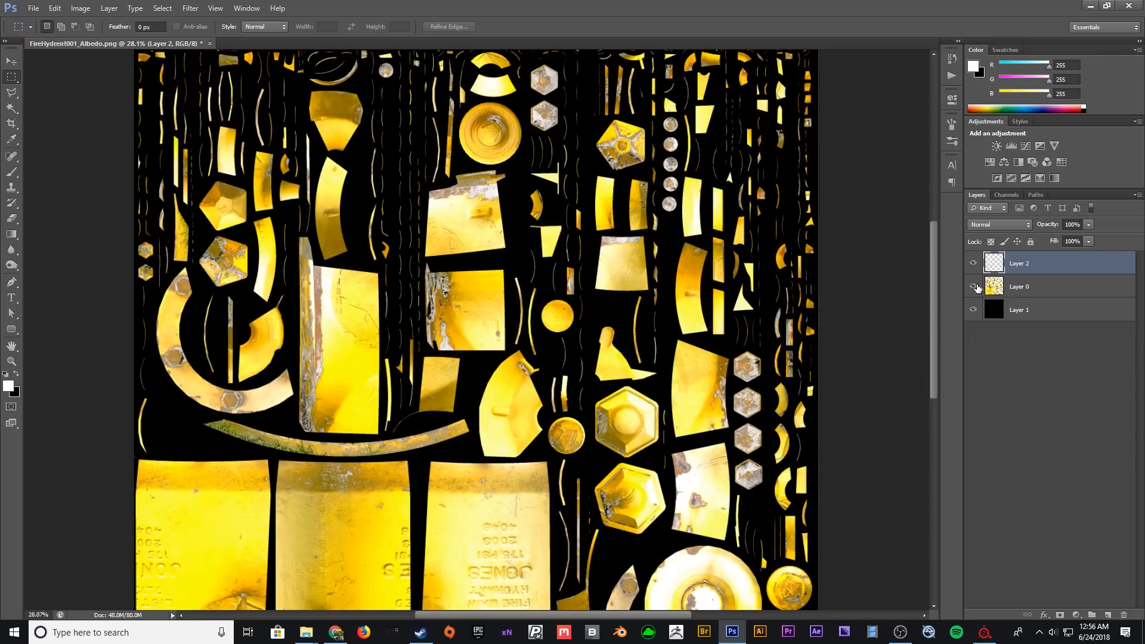
- Hide Layer 0 and inspect the white rust mask against the black background
click(975, 287)
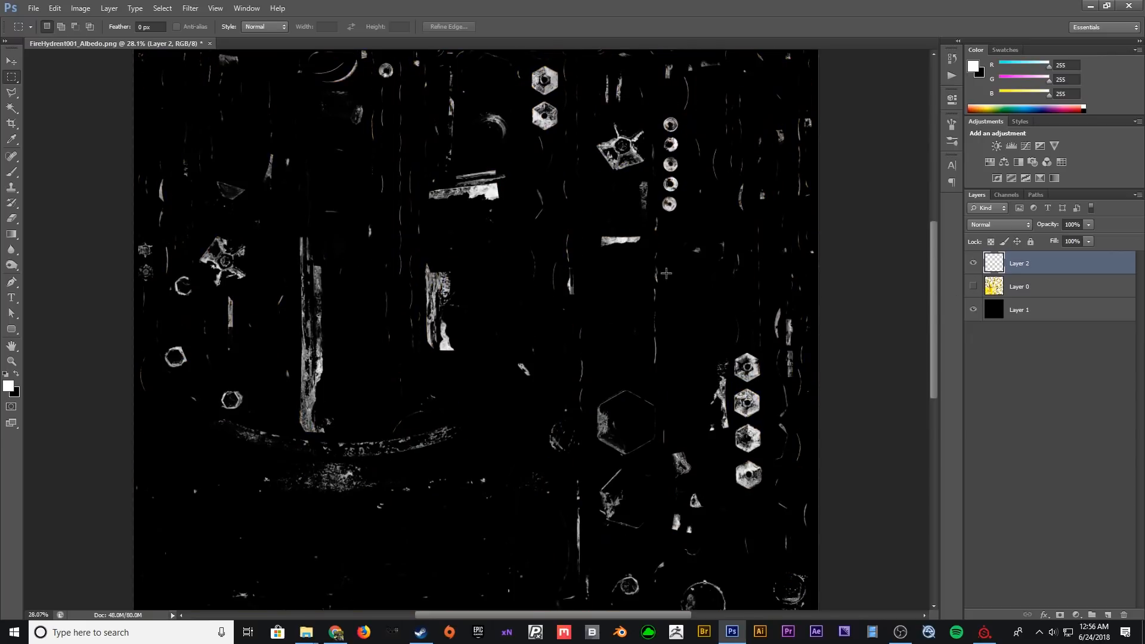
drag(553, 178, 570, 51)
drag(570, 306, 576, 372)
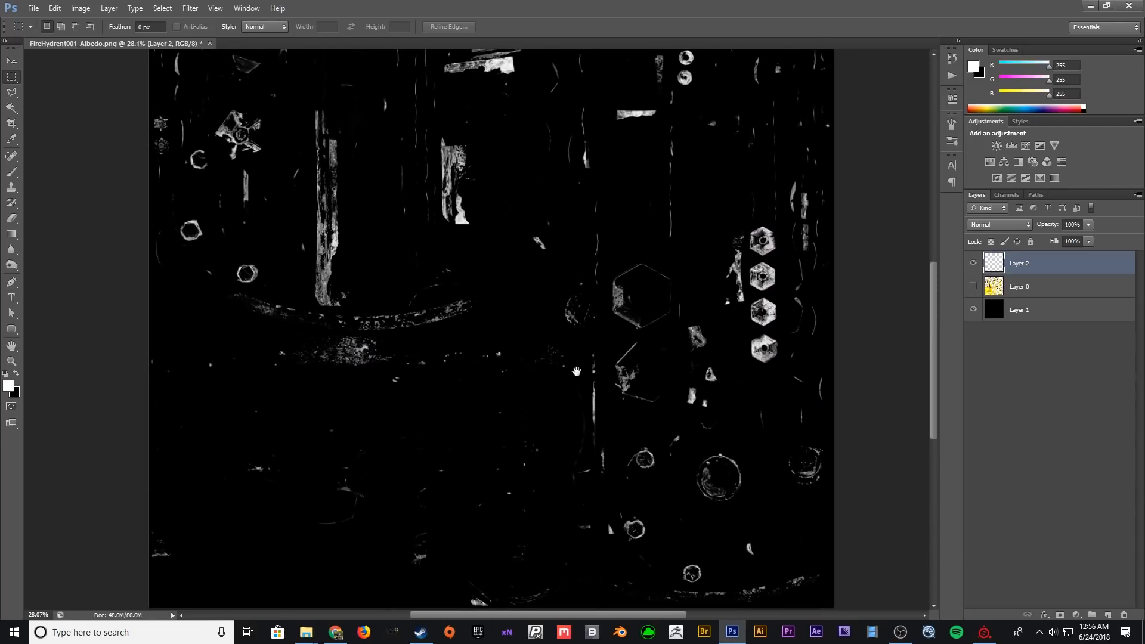
alt+scroll(567, 405, down, 2)
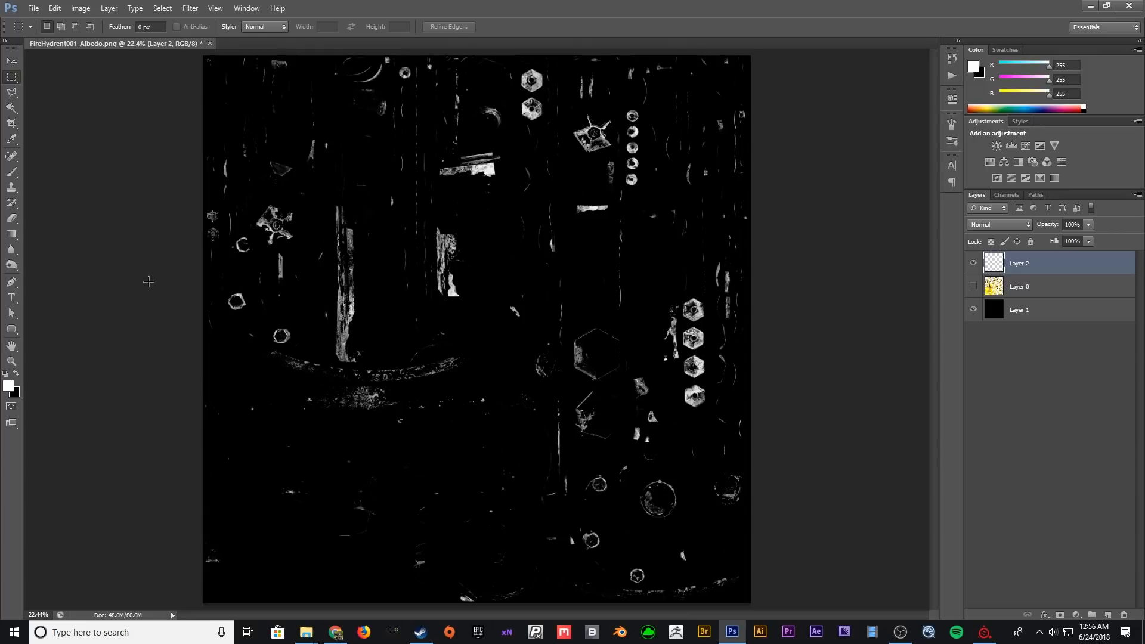
- Flatten the image, discarding the hidden layer, and save it as MetalMask.jpg in the Export folder
click(109, 8)
click(153, 386)
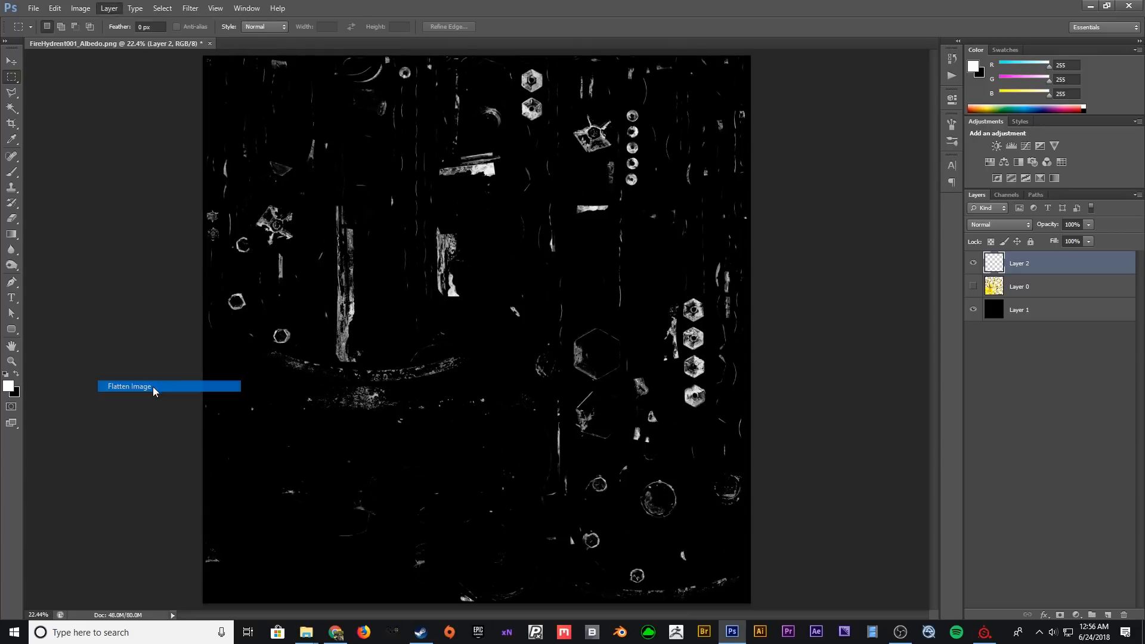
key(Return)
key(ctrl+shift+s)
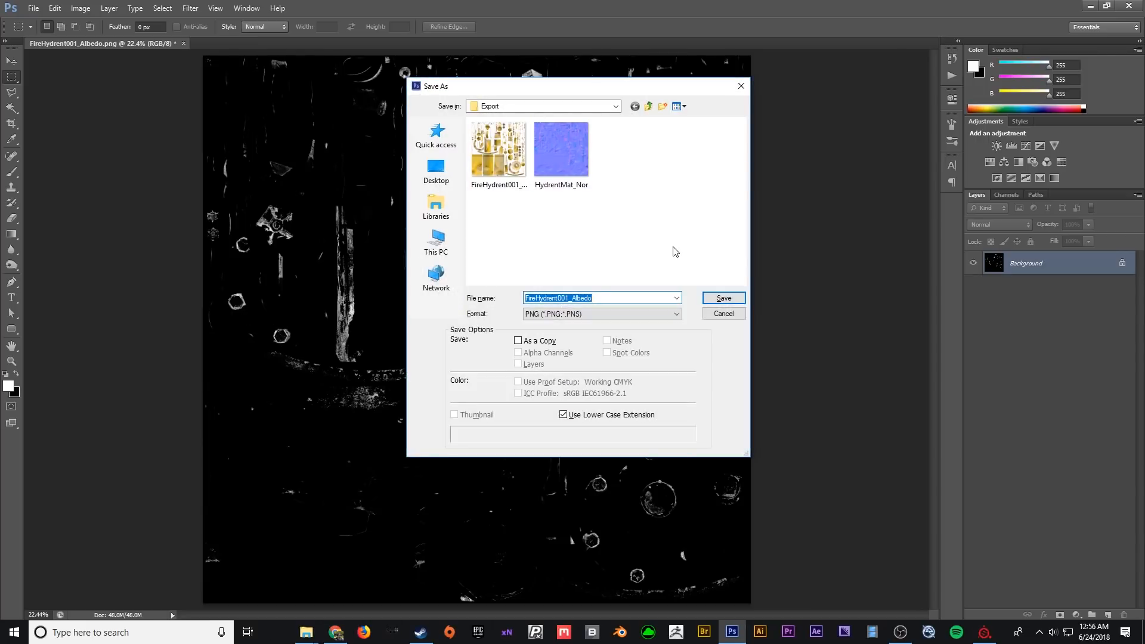
text(M)
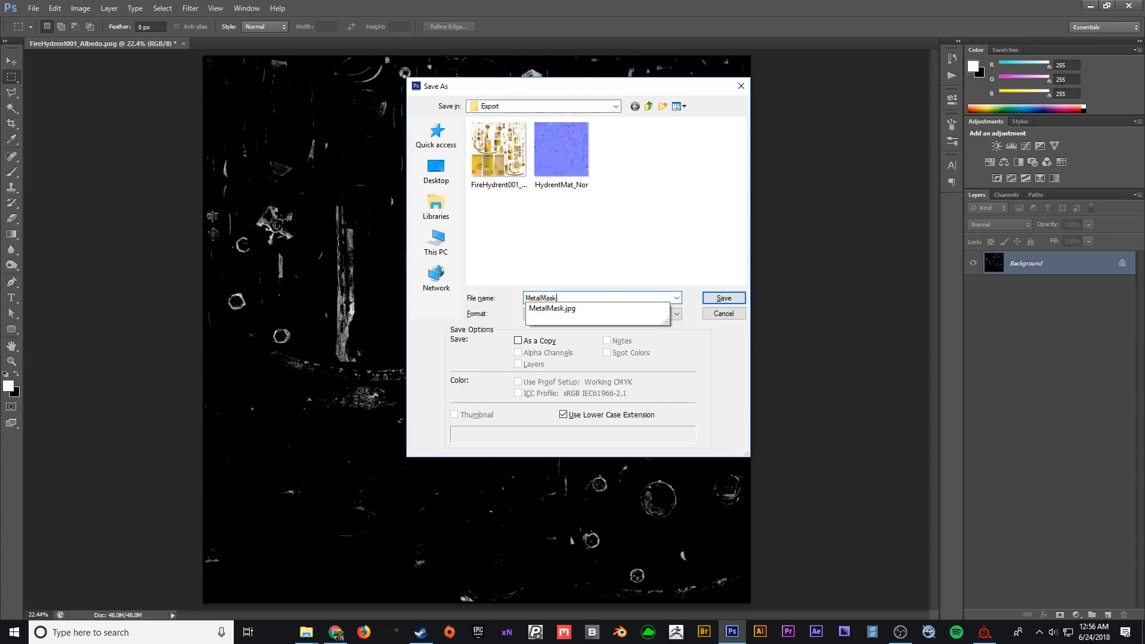
text(etalMask)
key(Return)
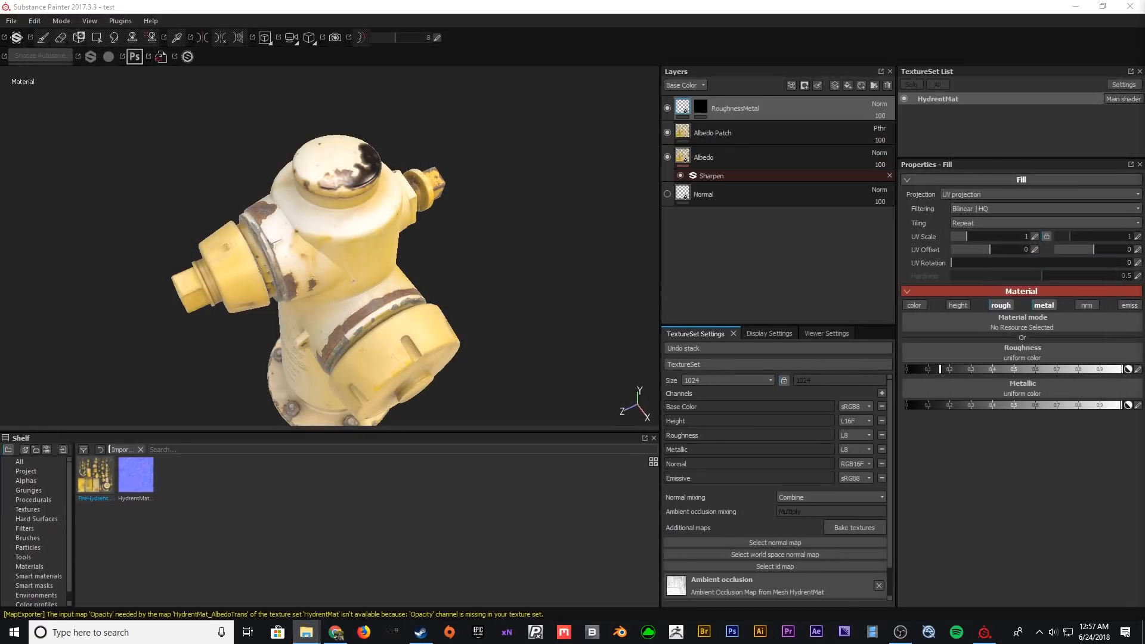
- Switch to Substance Painter, clean and save the project, and turn the Normal layer's visibility back on
click(754, 31)
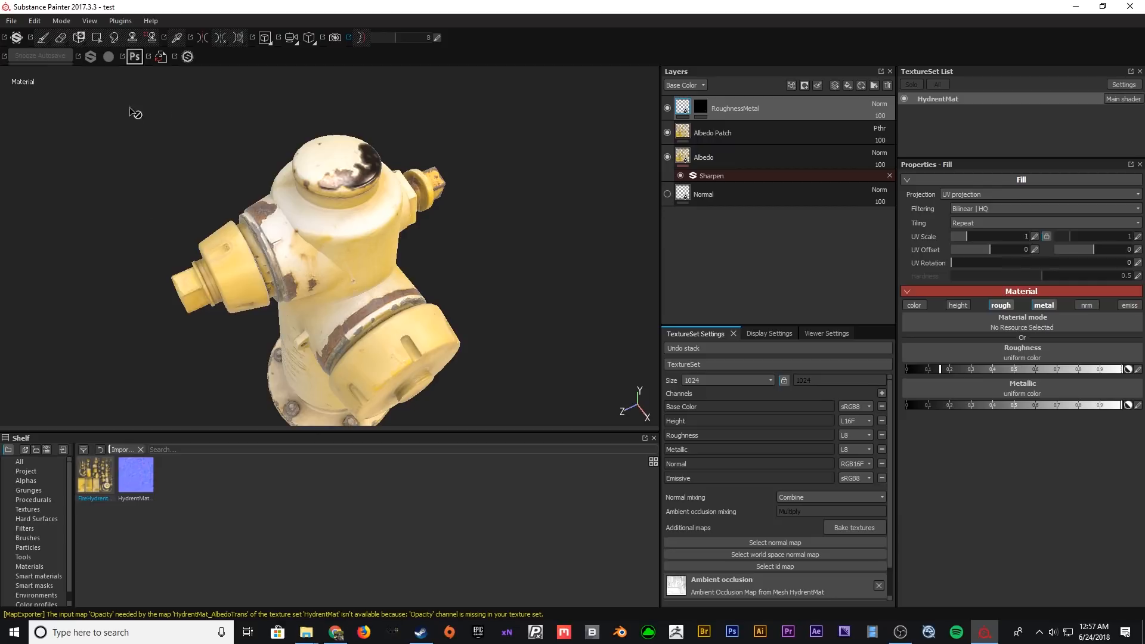
alt+drag(317, 263, 380, 253)
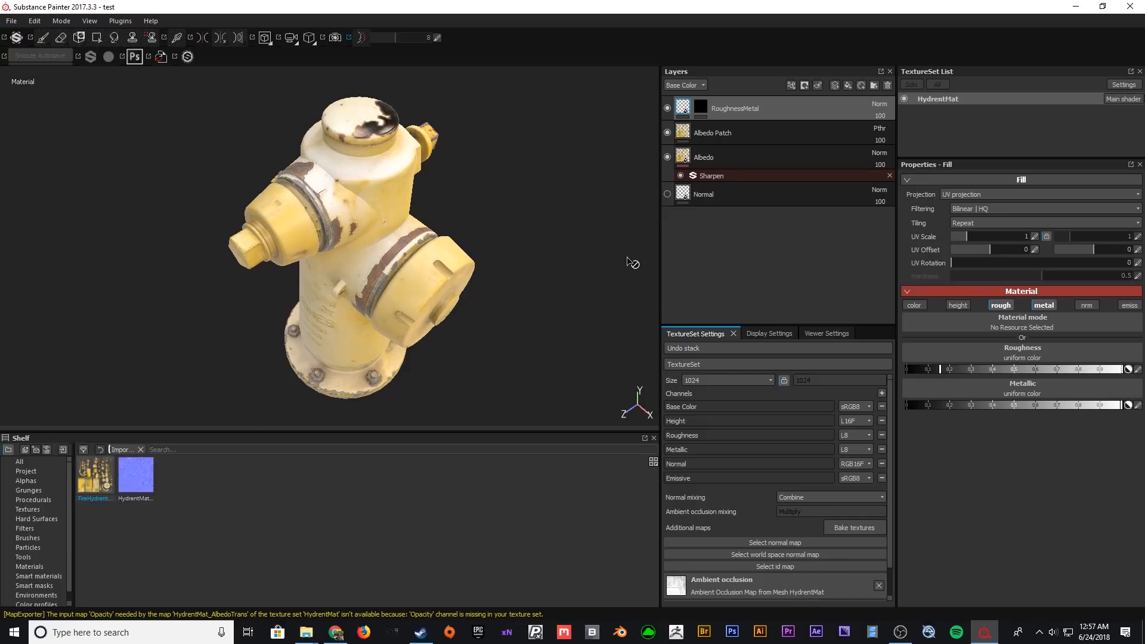
click(12, 22)
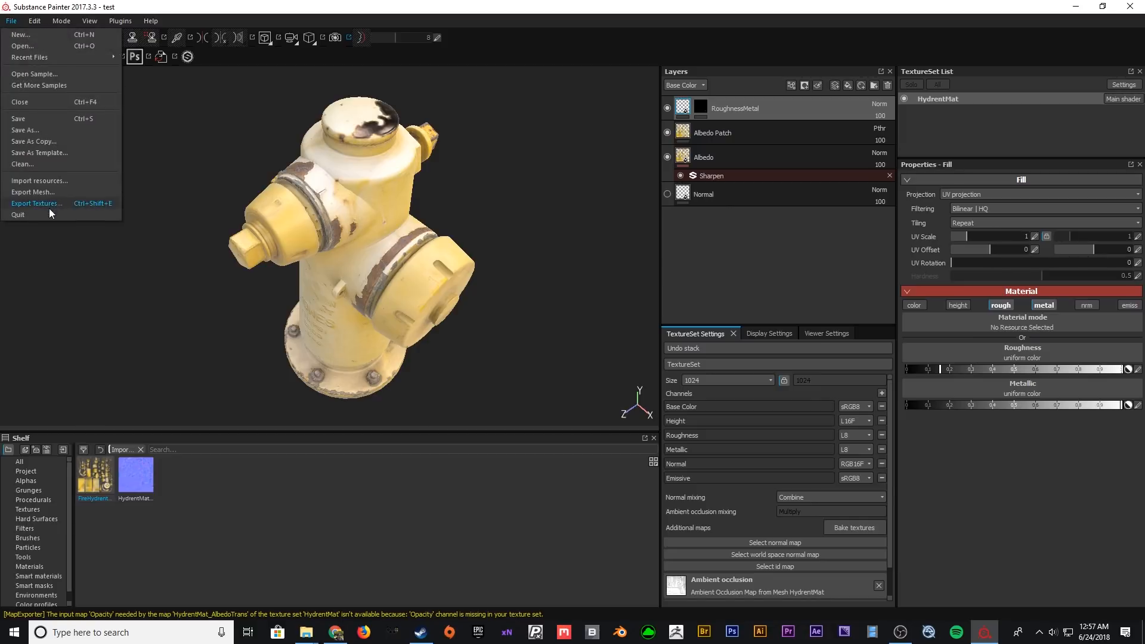
click(25, 164)
click(539, 329)
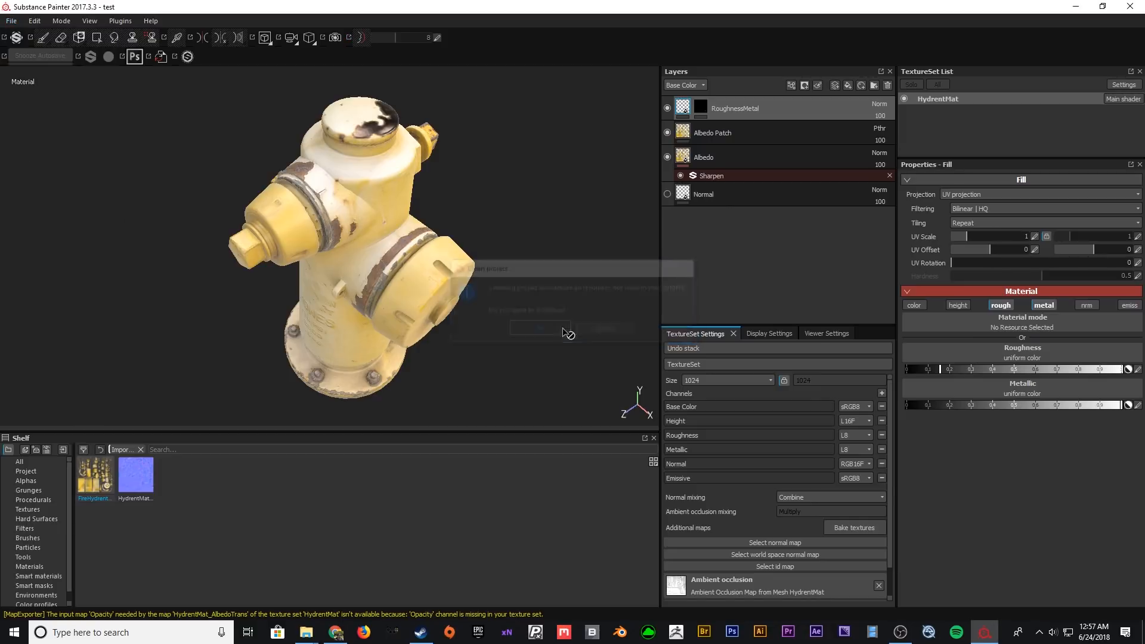
alt+drag(406, 272, 395, 284)
key(ctrl+s)
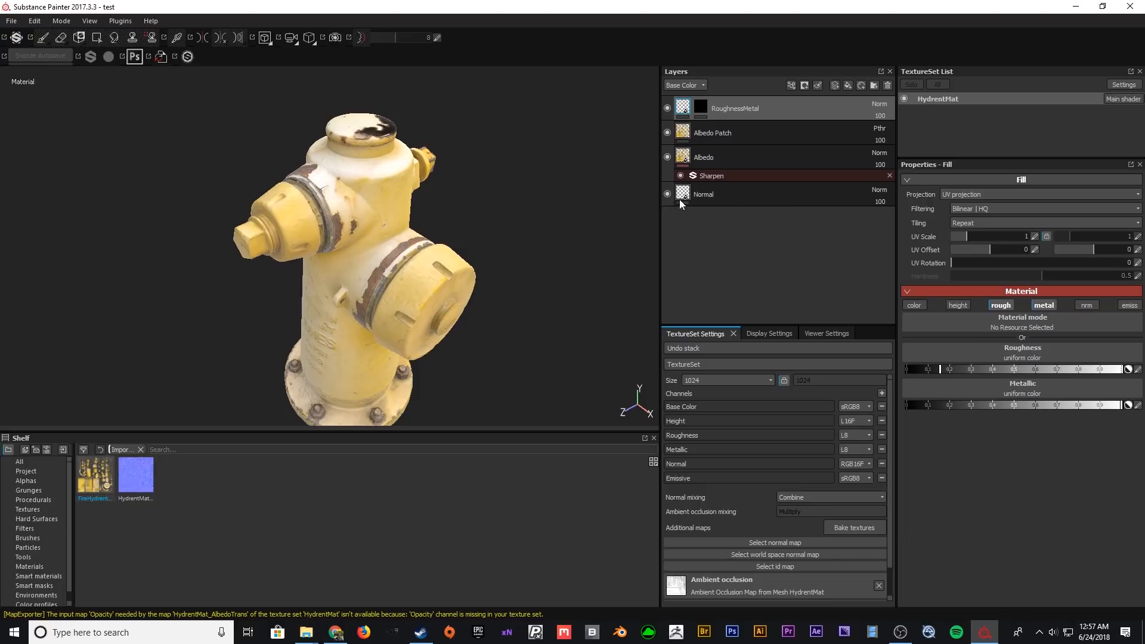
- Import MetalMask.jpg as an alpha into the shelf named 'shelf'
drag(664, 478, 240, 525)
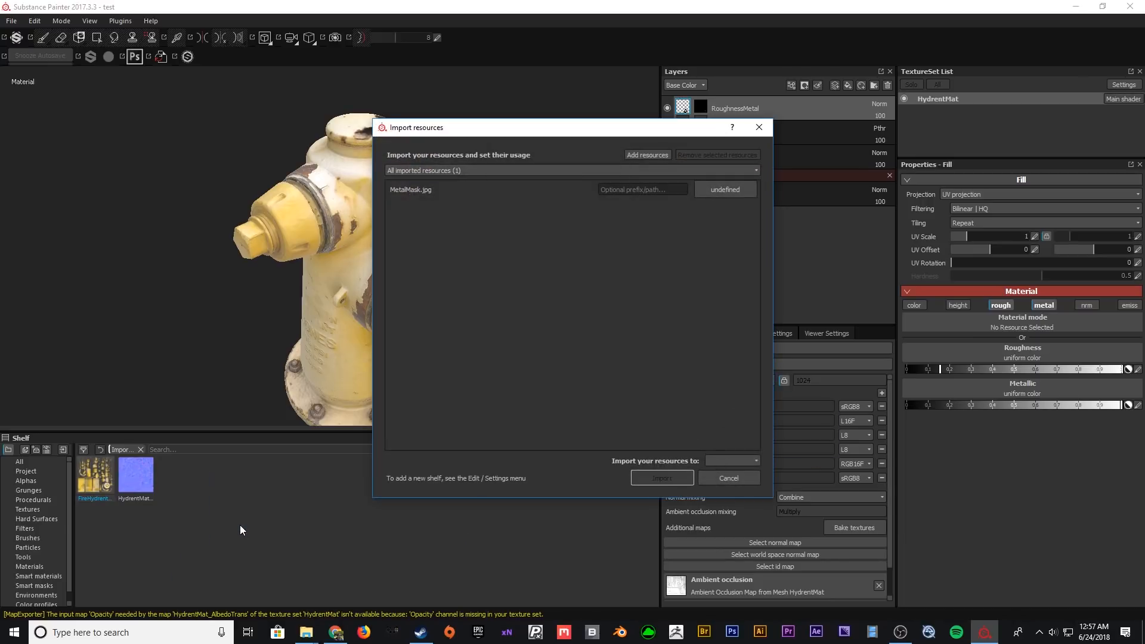
click(728, 186)
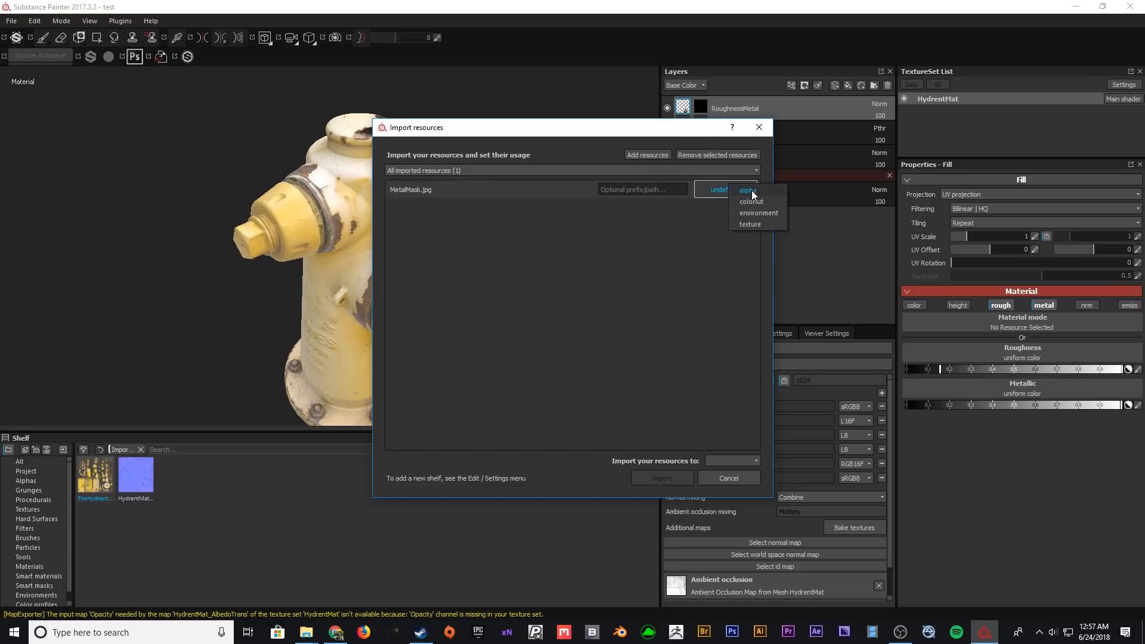
click(754, 194)
click(725, 461)
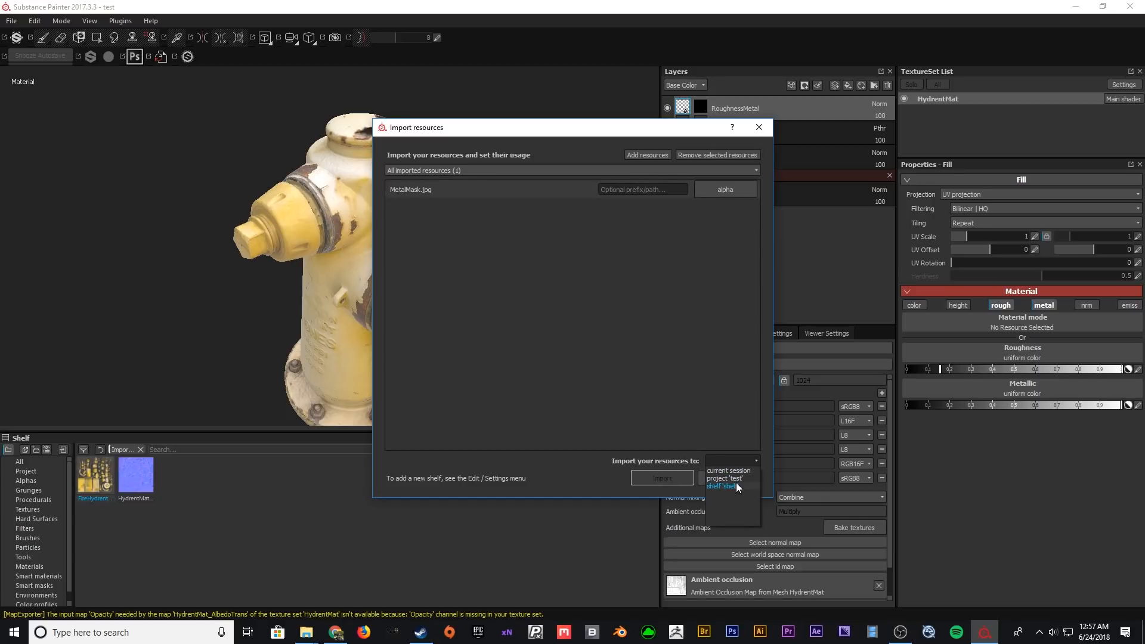
click(736, 486)
click(680, 478)
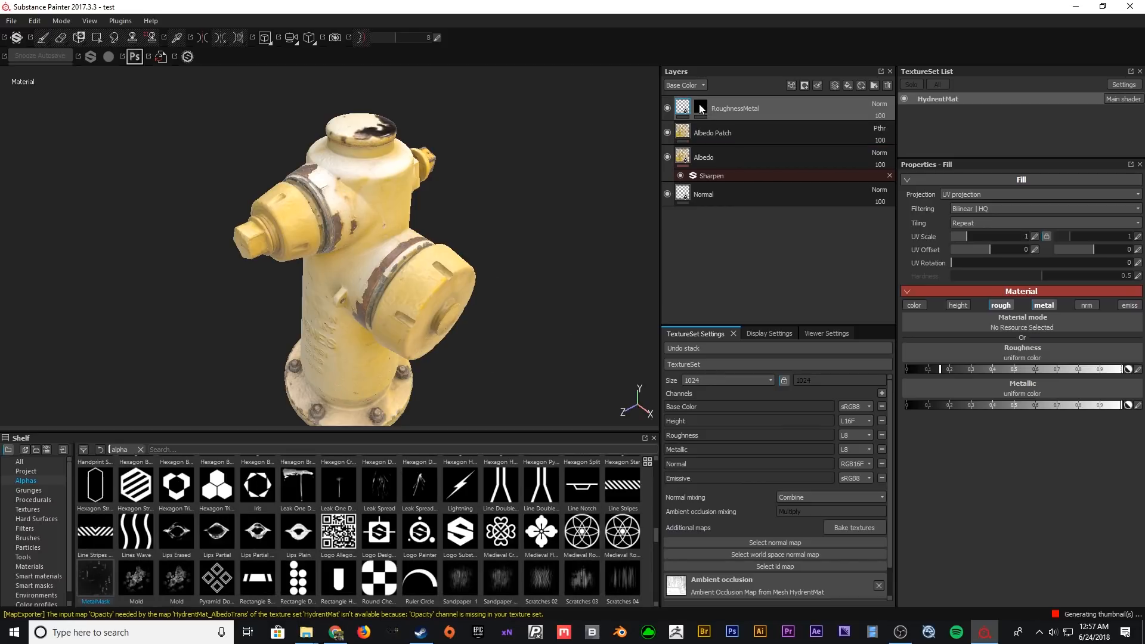
- Remove the existing black mask from the RoughnessMetal layer
alt+right_drag(369, 240, 356, 361)
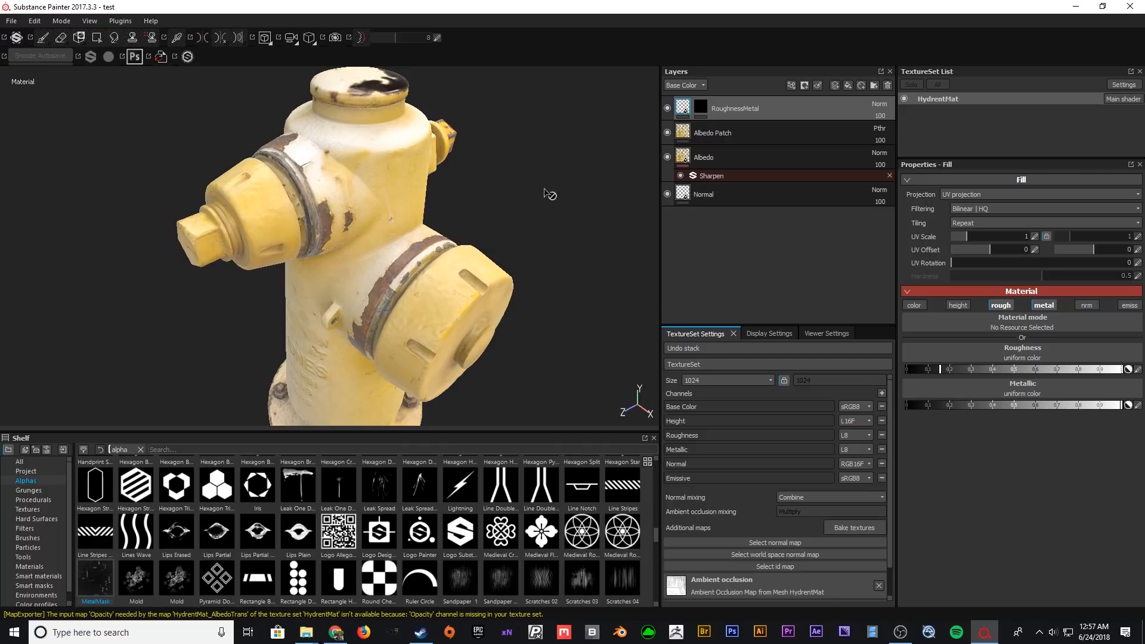
right_click(705, 108)
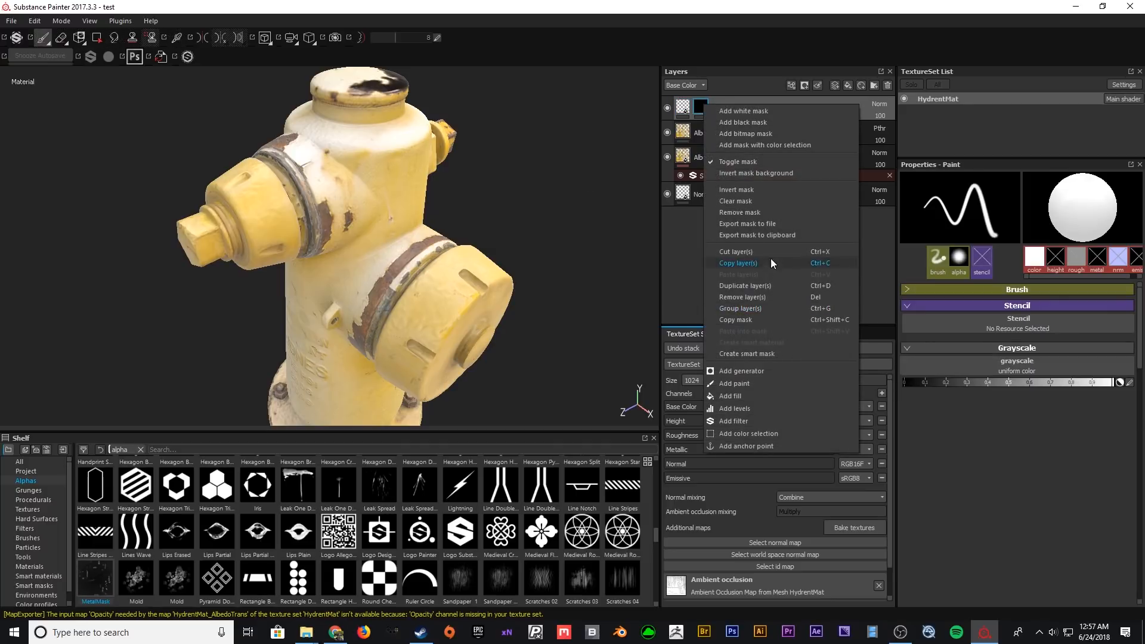
click(764, 212)
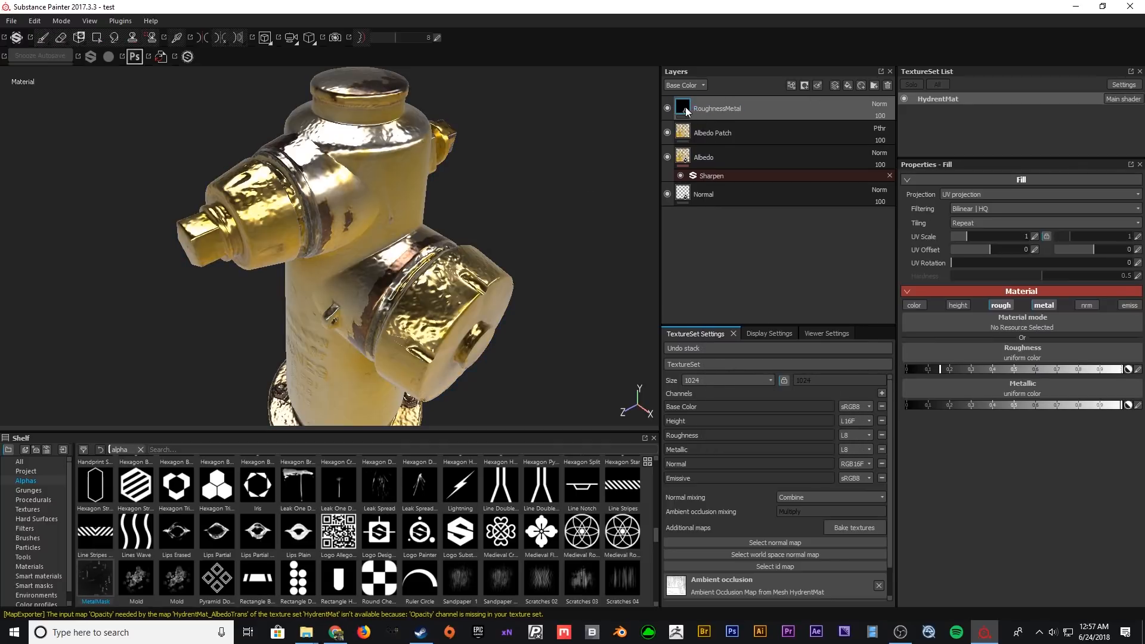
- Add a bitmap mask to the RoughnessMetal layer using the imported MetalMask image
right_click(689, 109)
click(751, 137)
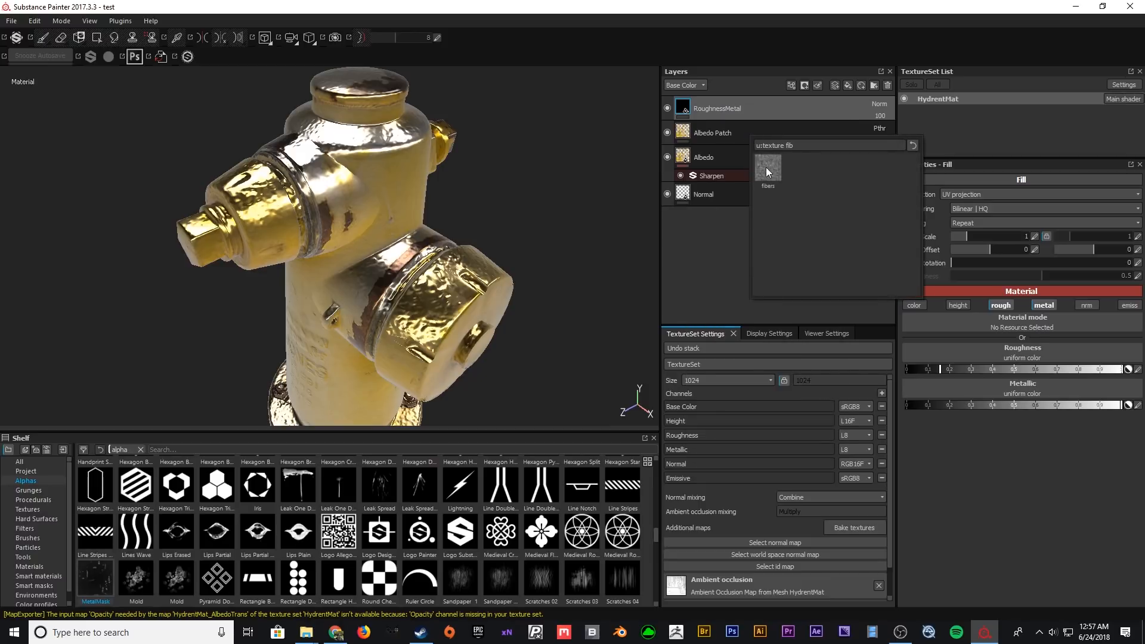
key(BackSpace)
key(BackSpace)
key(BackSpace)
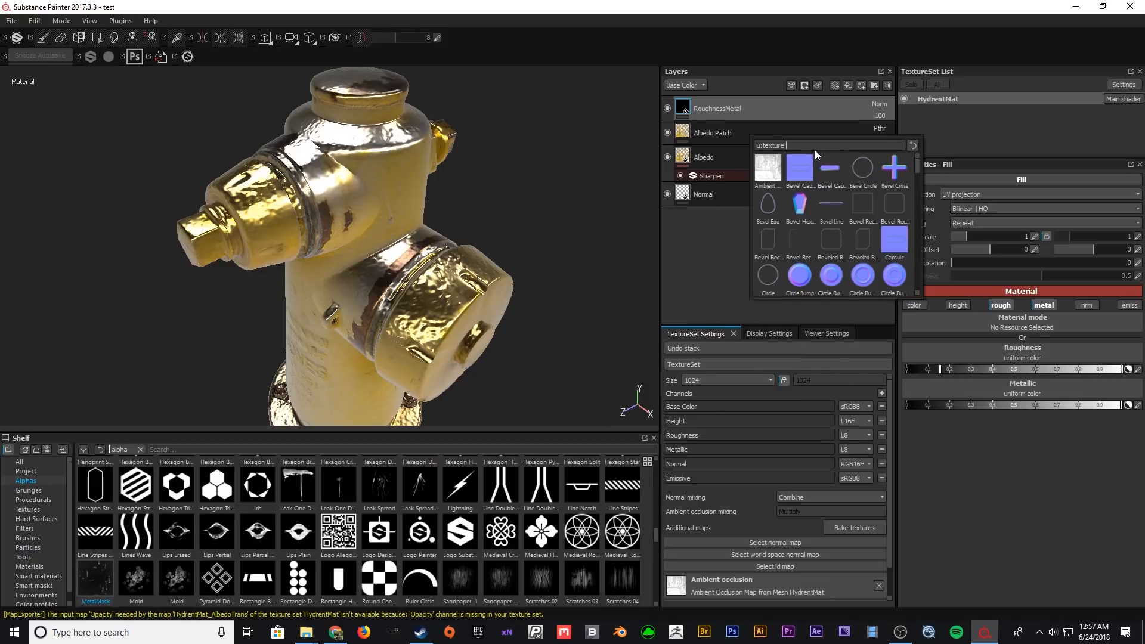
text(alpham)
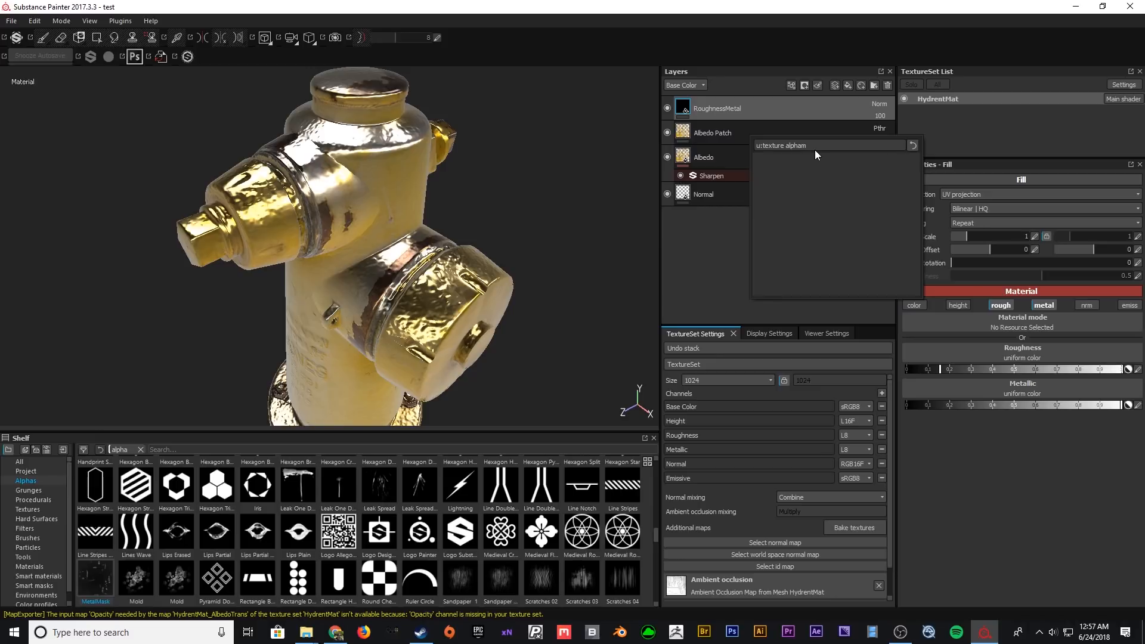
key(ctrl+a)
text(metalm)
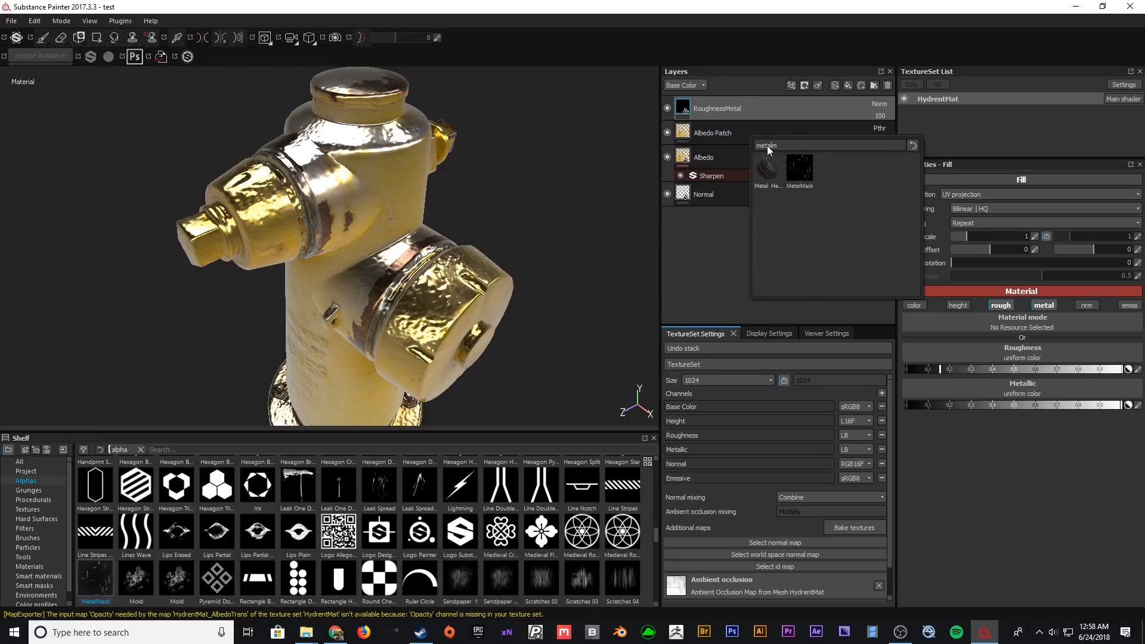
mouse_move(776, 154)
mouse_move(800, 171)
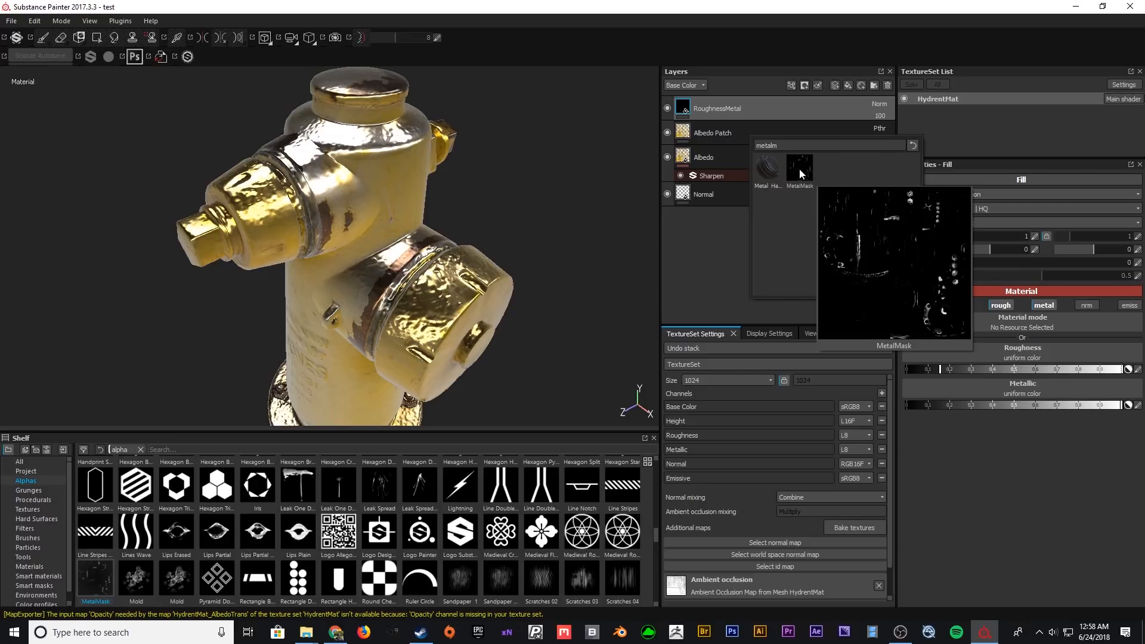
click(799, 170)
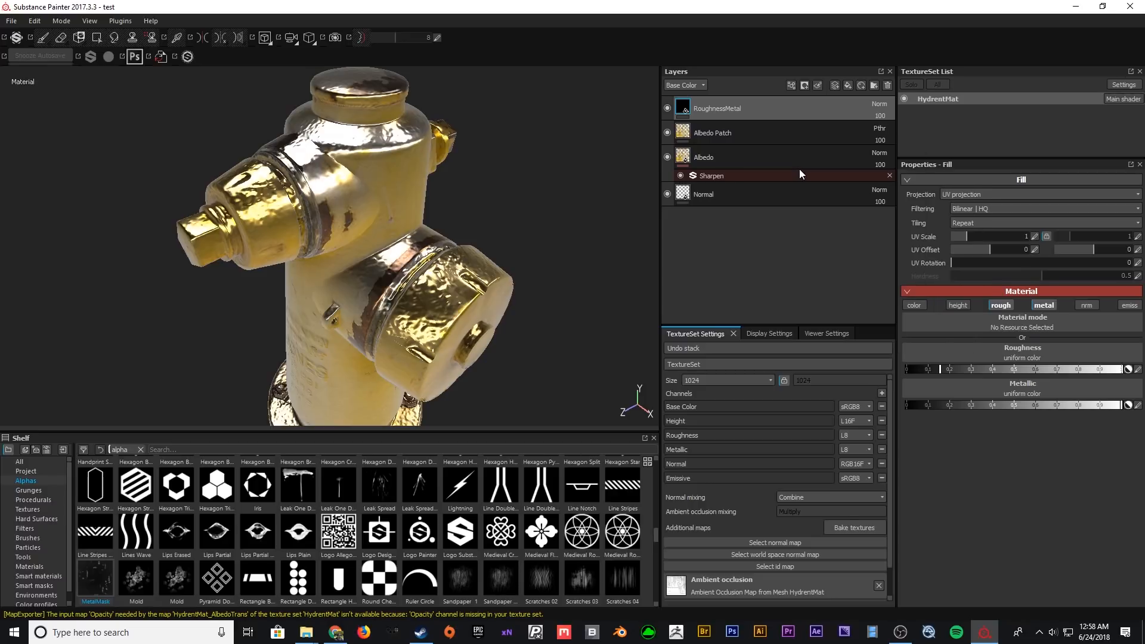
- Examine the masked metal areas around the hydrant's caps, top and body from several angles
alt+right_drag(381, 147, 379, 252)
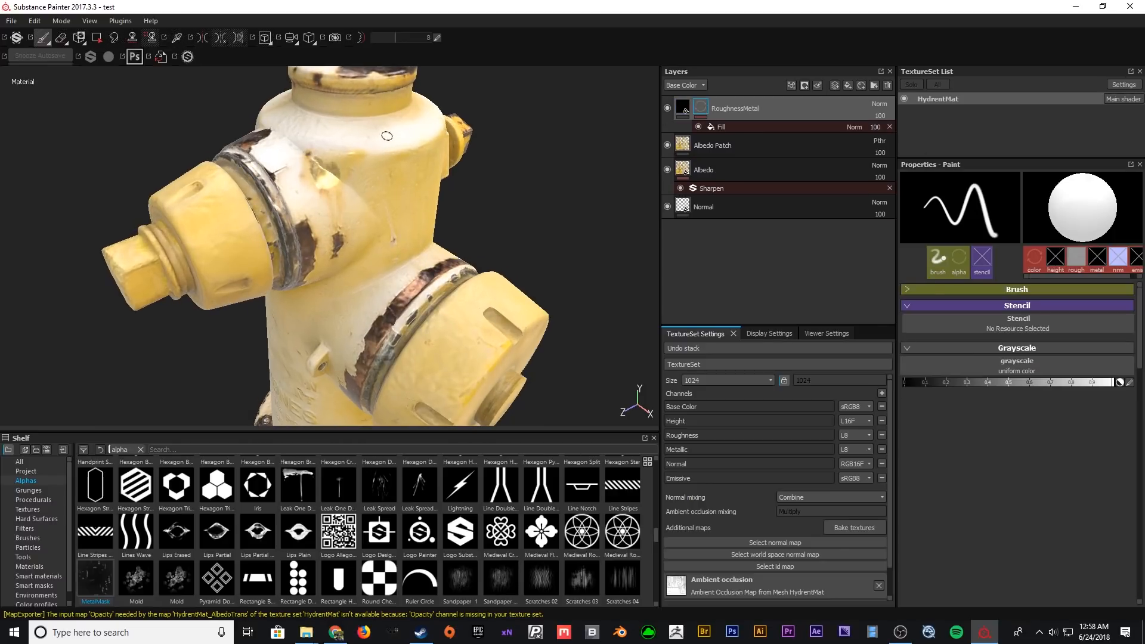
alt+middle_drag(388, 136, 403, 243)
alt+right_drag(383, 140, 382, 239)
alt+drag(388, 239, 359, 152)
alt+right_drag(359, 152, 358, 89)
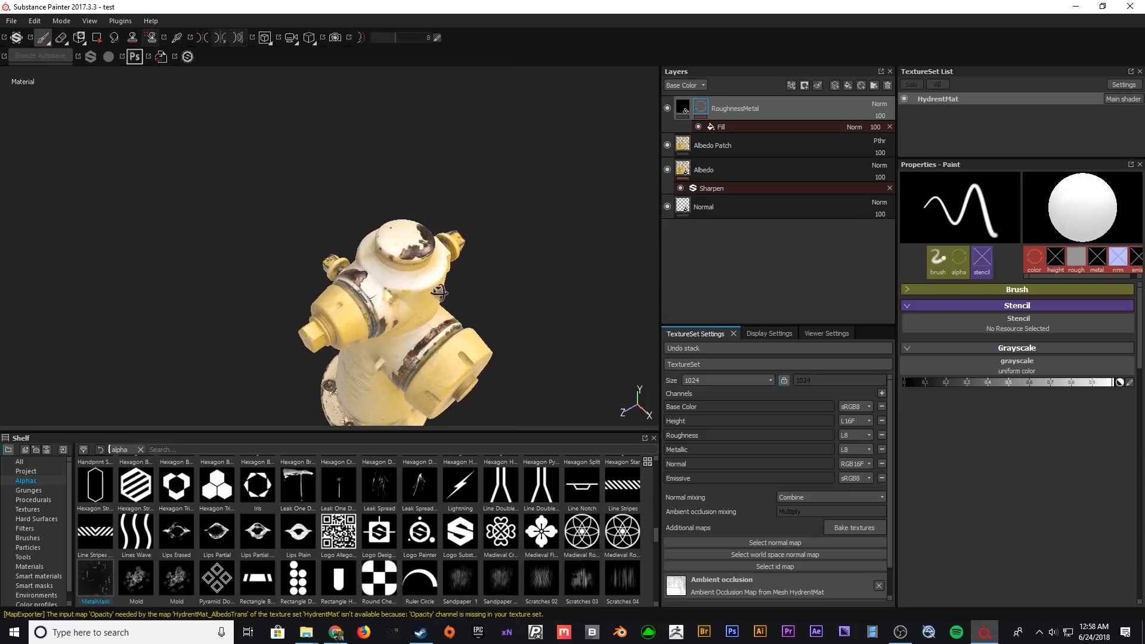
alt+drag(351, 358, 344, 286)
alt+middle_drag(344, 292, 281, 199)
alt+drag(280, 198, 344, 208)
alt+right_drag(344, 208, 361, 242)
mouse_move(361, 242)
alt+mouse_down()
mouse_move(352, 185)
mouse_move(355, 206)
alt+mouse_up()
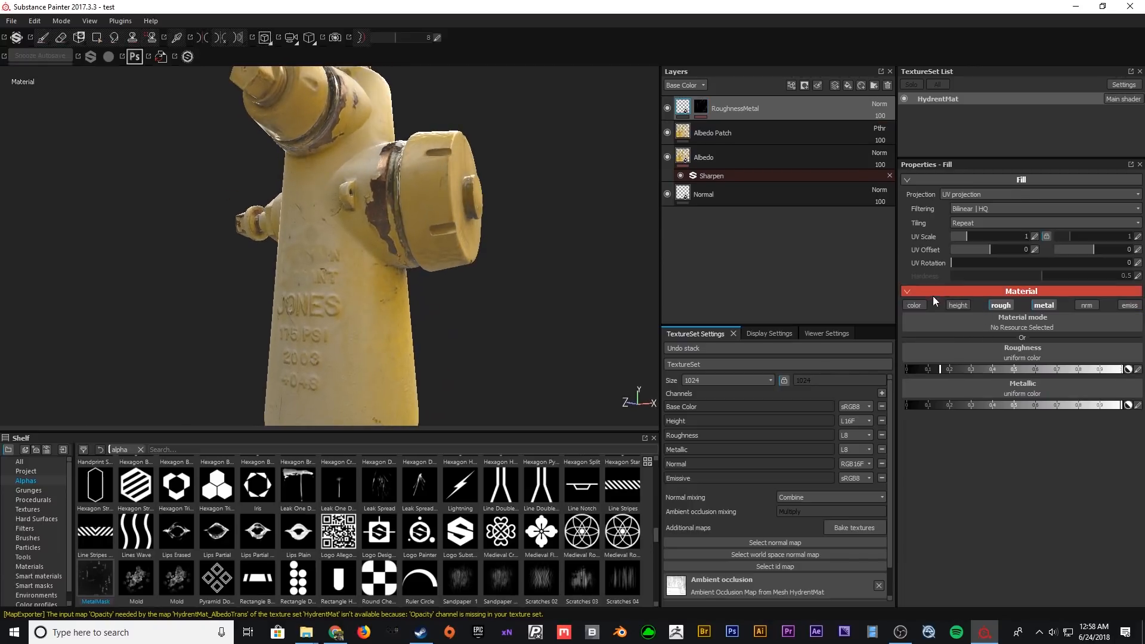
- Preview the RoughnessMetal mask's coverage with a bright red base color, and switch the layer's color channel off again
click(990, 370)
drag(990, 370, 1015, 330)
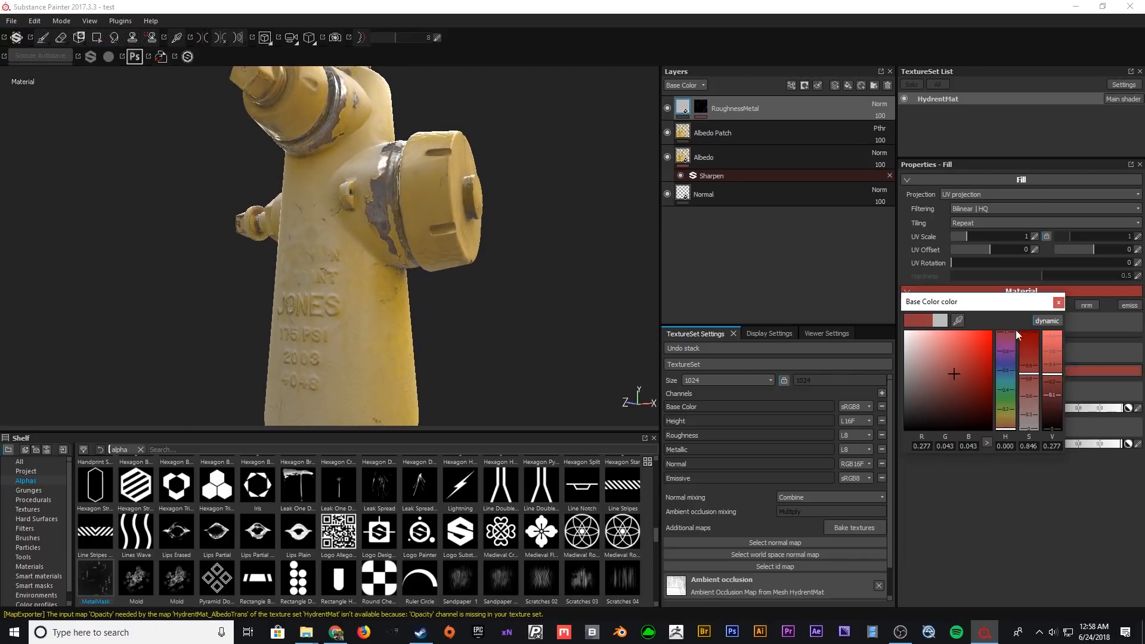
alt+right_drag(442, 290, 405, 184)
alt+drag(406, 183, 411, 262)
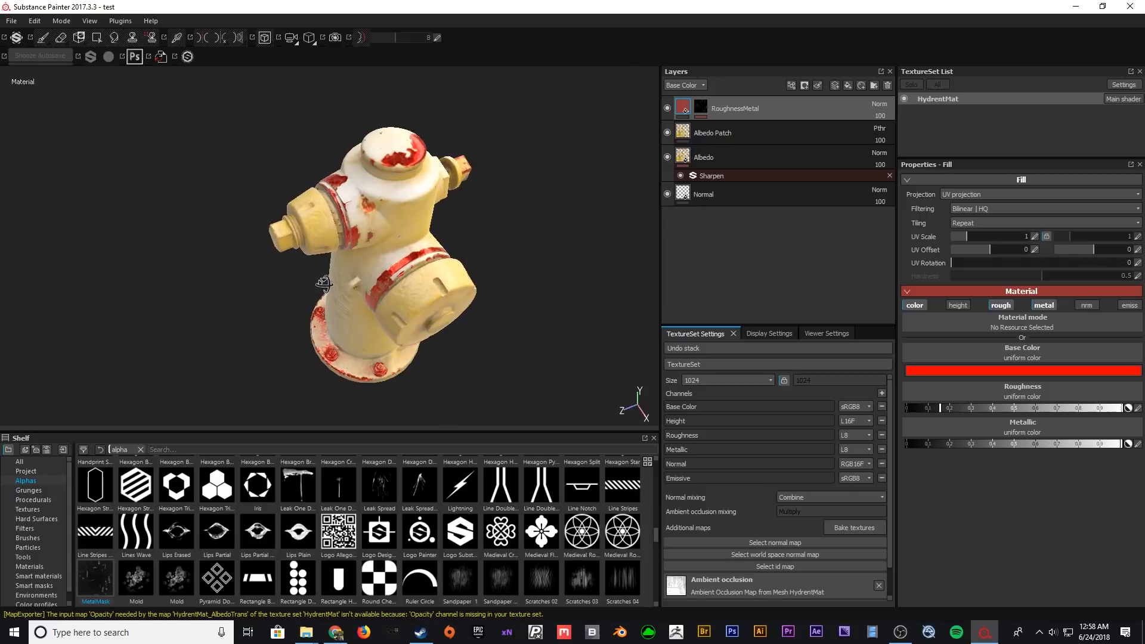
click(914, 305)
- Examine the reflections on the hydrant's exposed metal from several angles
alt+right_drag(415, 218, 434, 310)
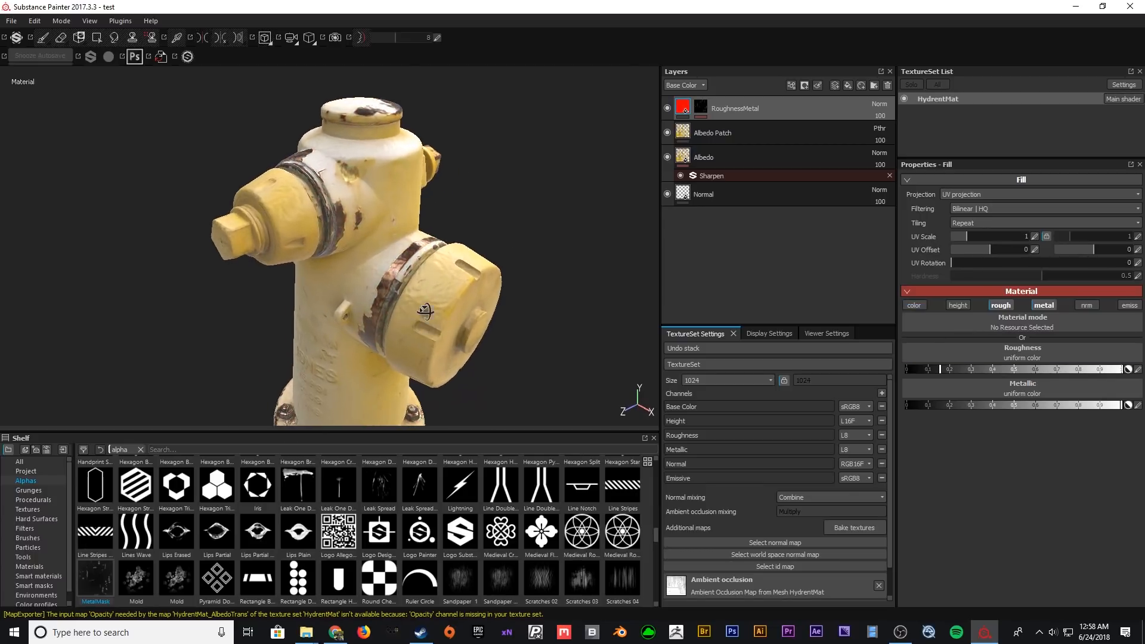
alt+drag(433, 311, 429, 303)
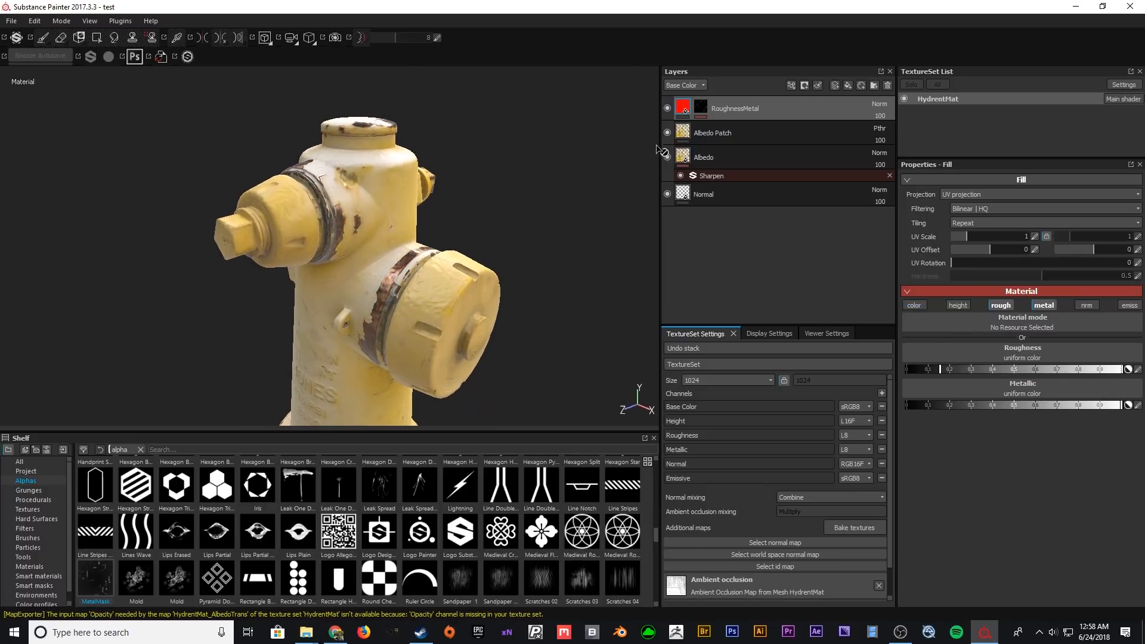
click(936, 368)
alt+drag(388, 232, 386, 263)
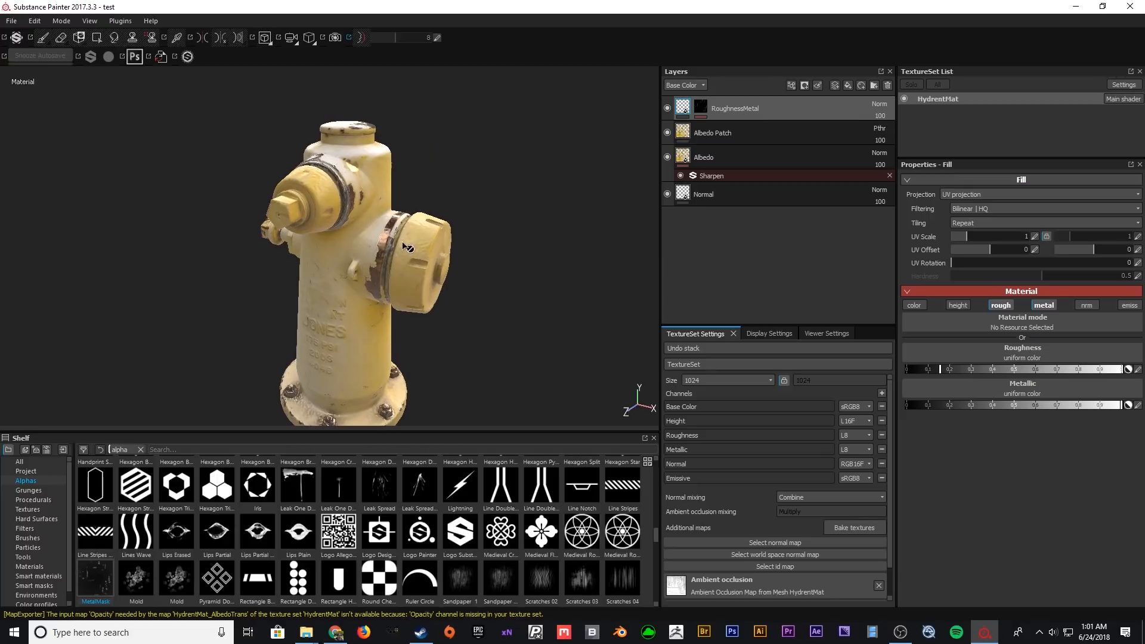
alt+drag(364, 261, 398, 273)
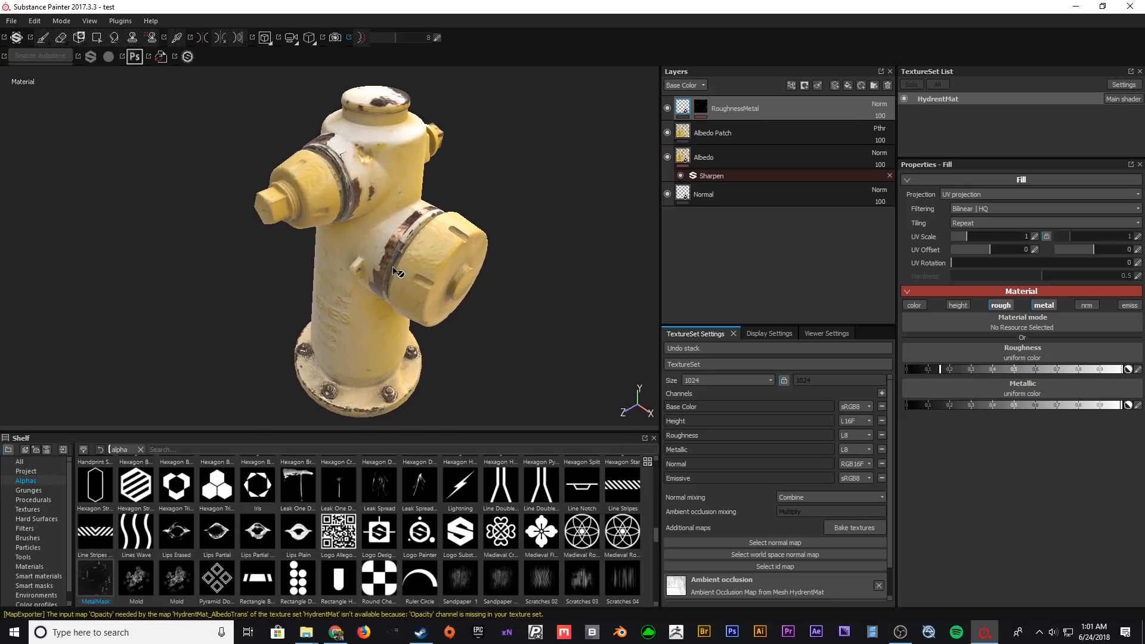
alt+drag(325, 170, 378, 239)
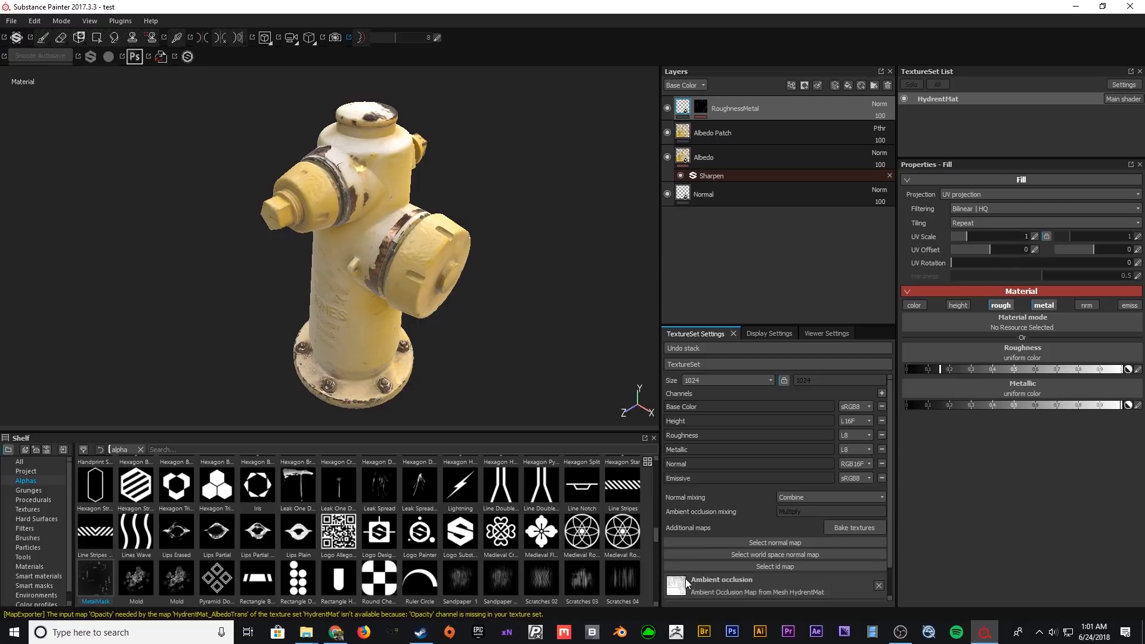
alt+right_drag(440, 342, 439, 356)
alt+drag(439, 355, 434, 356)
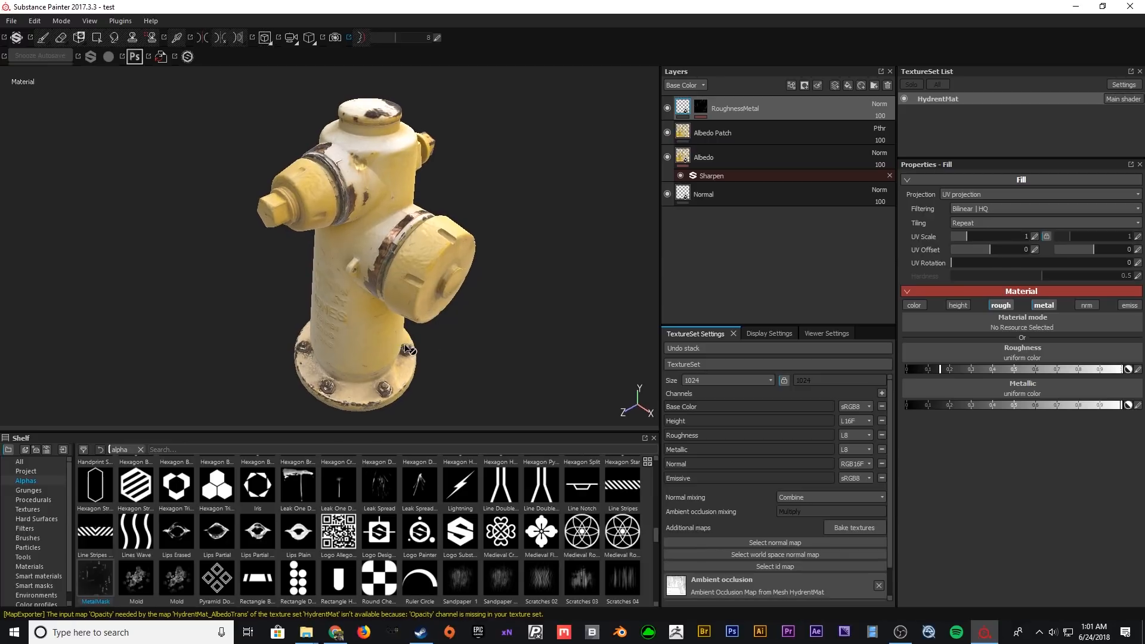
- Add a fill layer above RoughnessMetal and name it Dirt
click(865, 85)
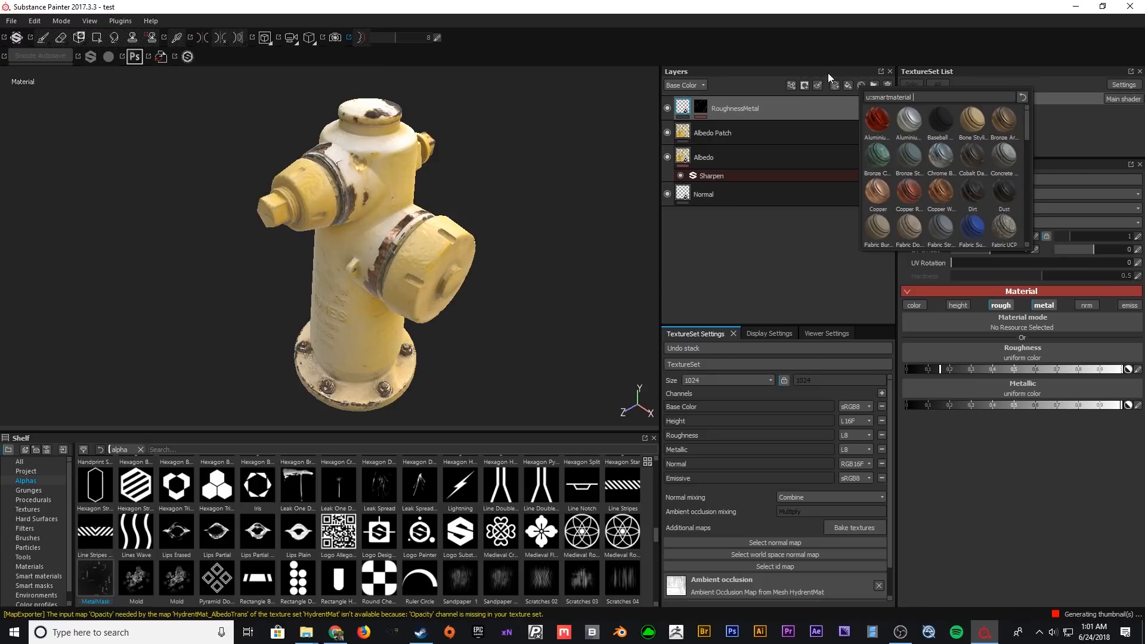
click(851, 85)
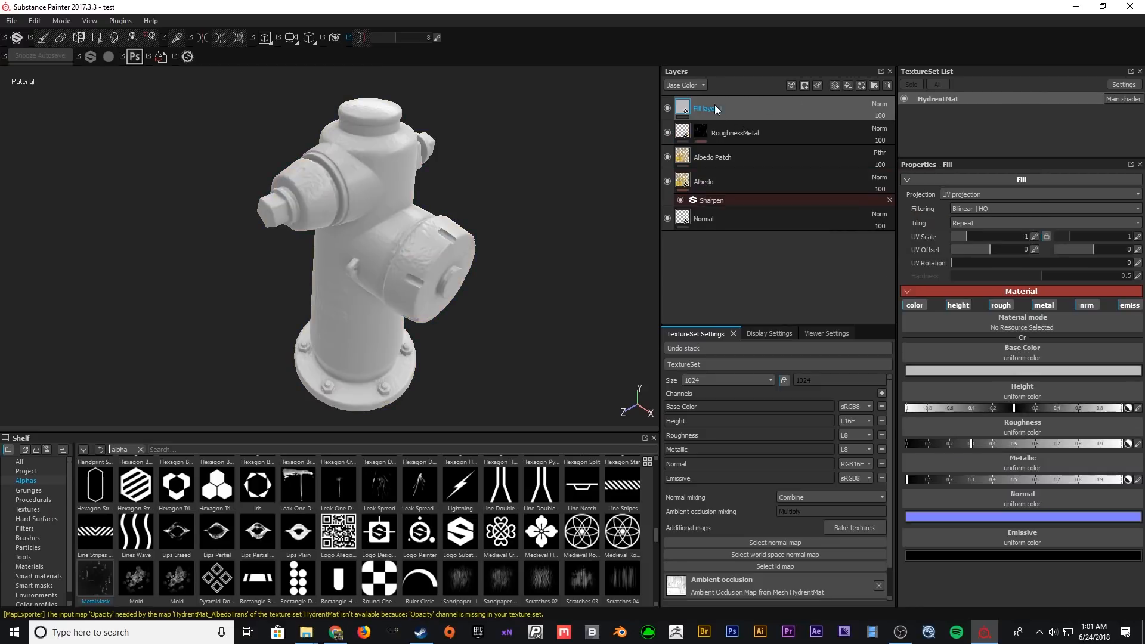
double_click(716, 109)
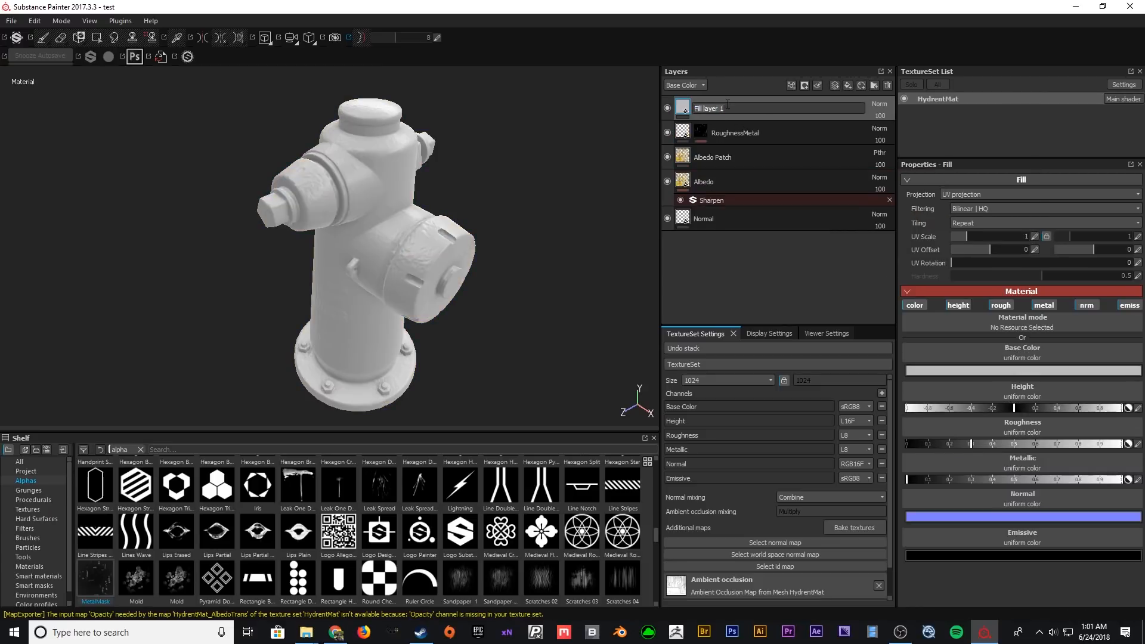
text(Dirt)
key(Return)
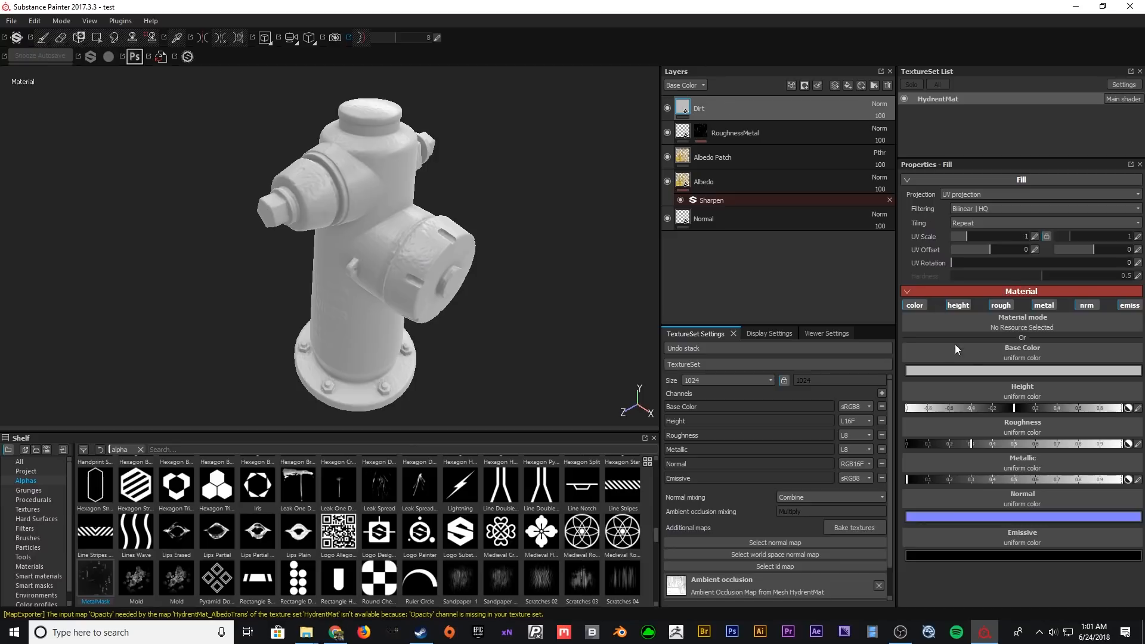
- Set the Dirt layer's base color to bright red and disable its emissive, normal, metallic and height channels
click(967, 370)
click(967, 333)
click(1037, 302)
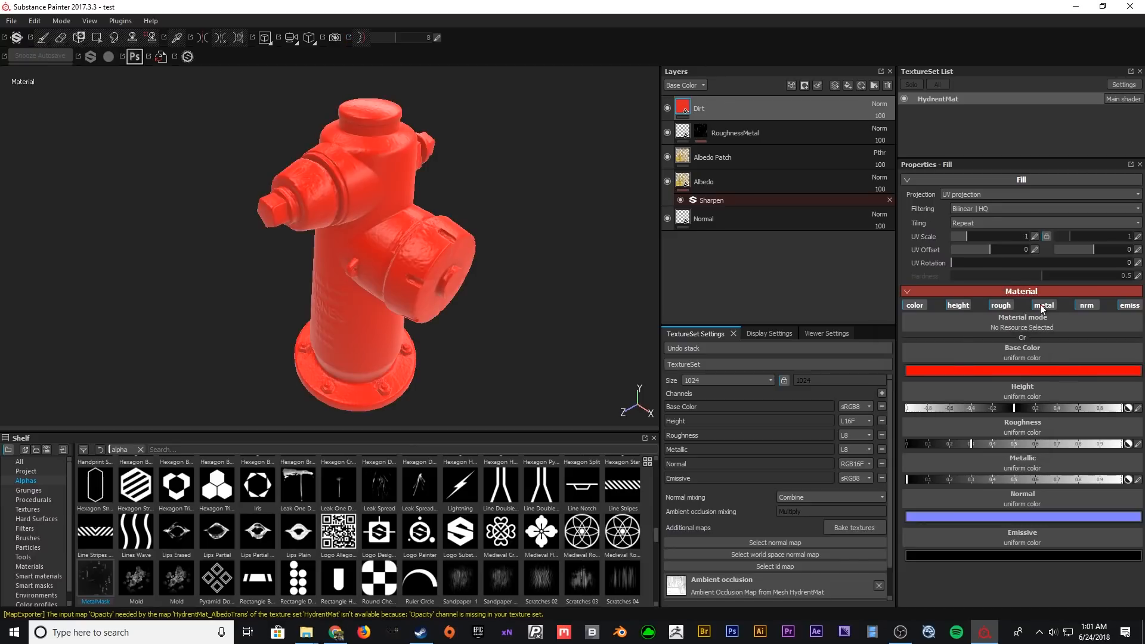
click(1129, 304)
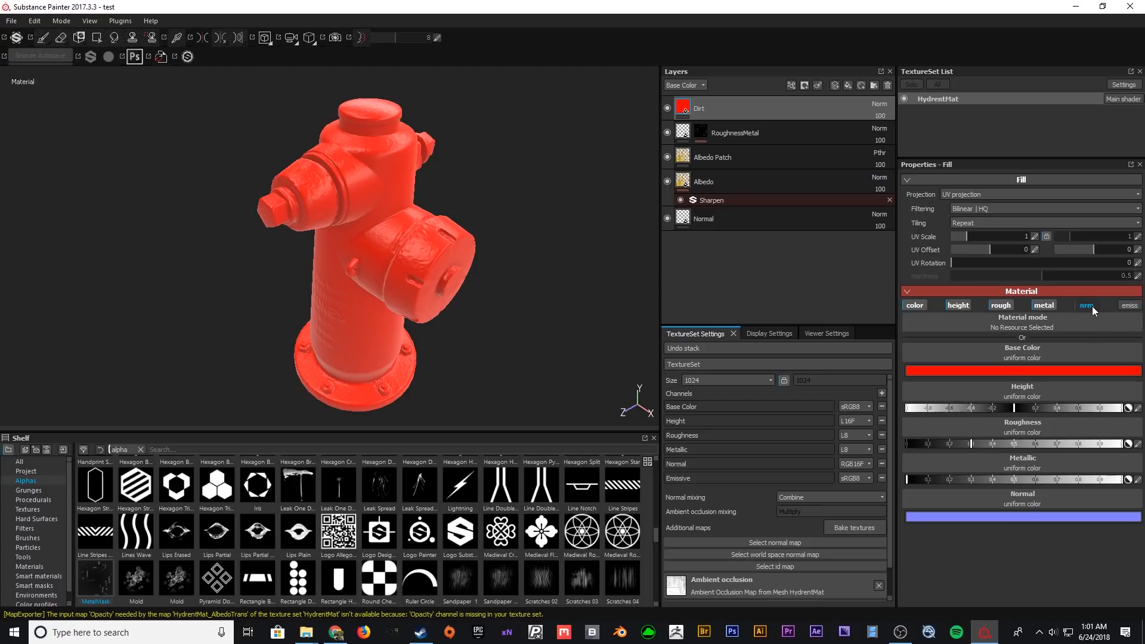
click(1093, 306)
click(1051, 304)
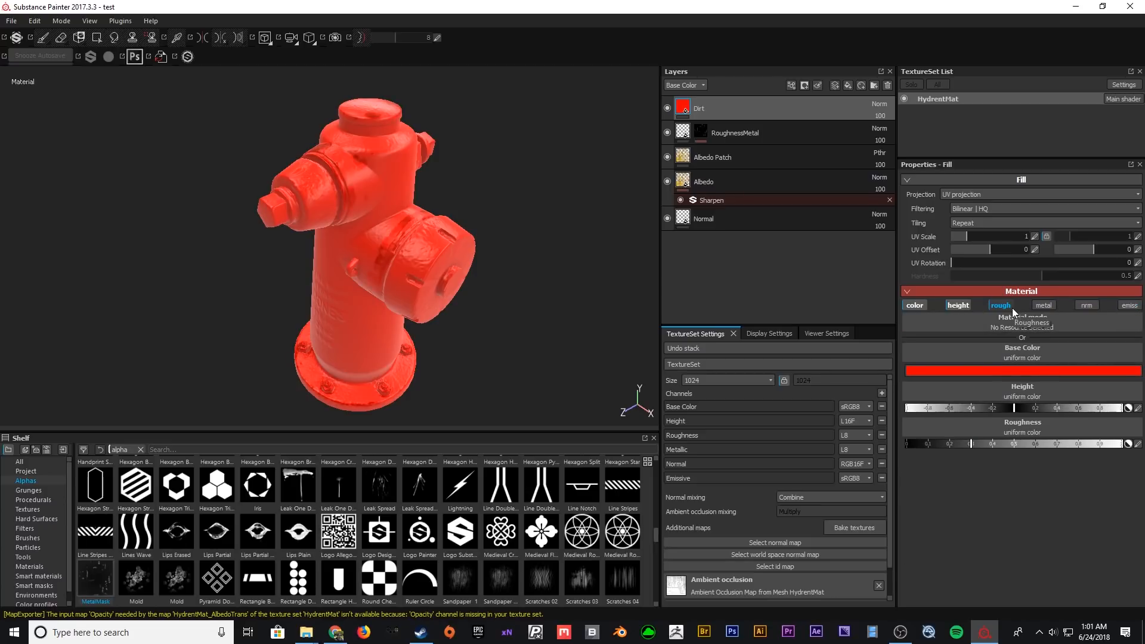
click(955, 307)
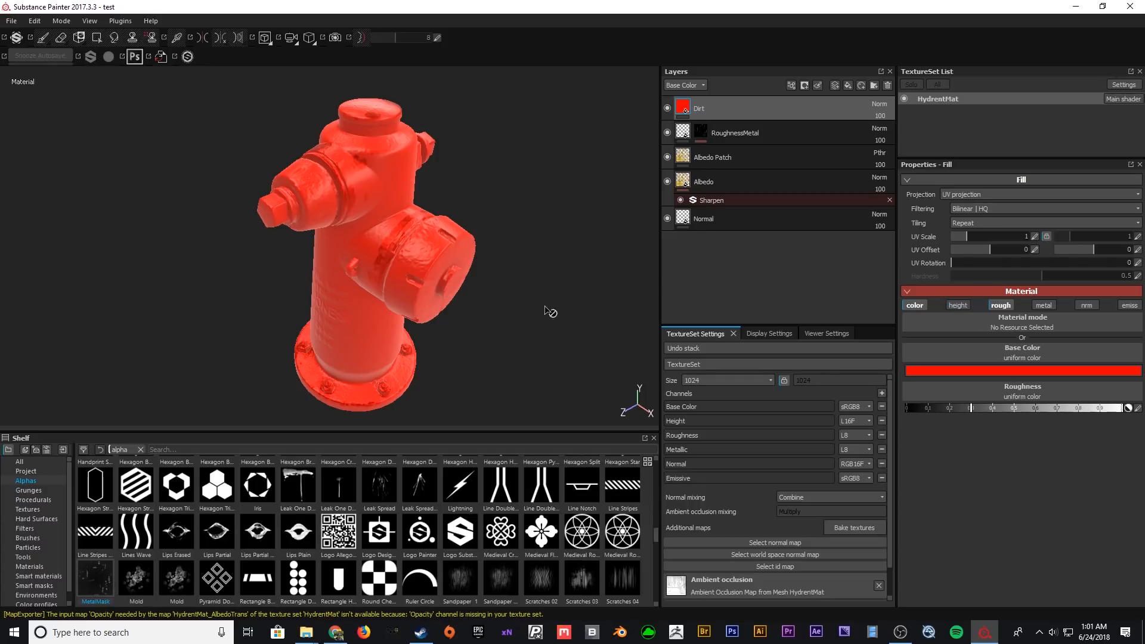
- Add a bitmap mask to the Dirt layer using the hydrant's baked ambient occlusion map
scroll(386, 179, up, 1)
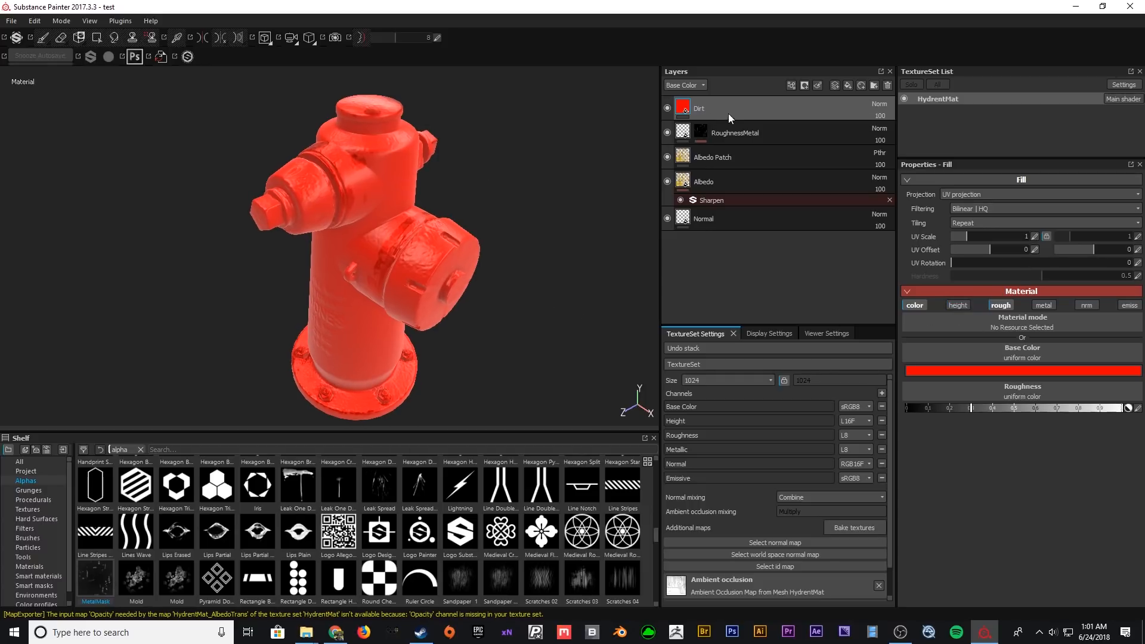
right_click(684, 109)
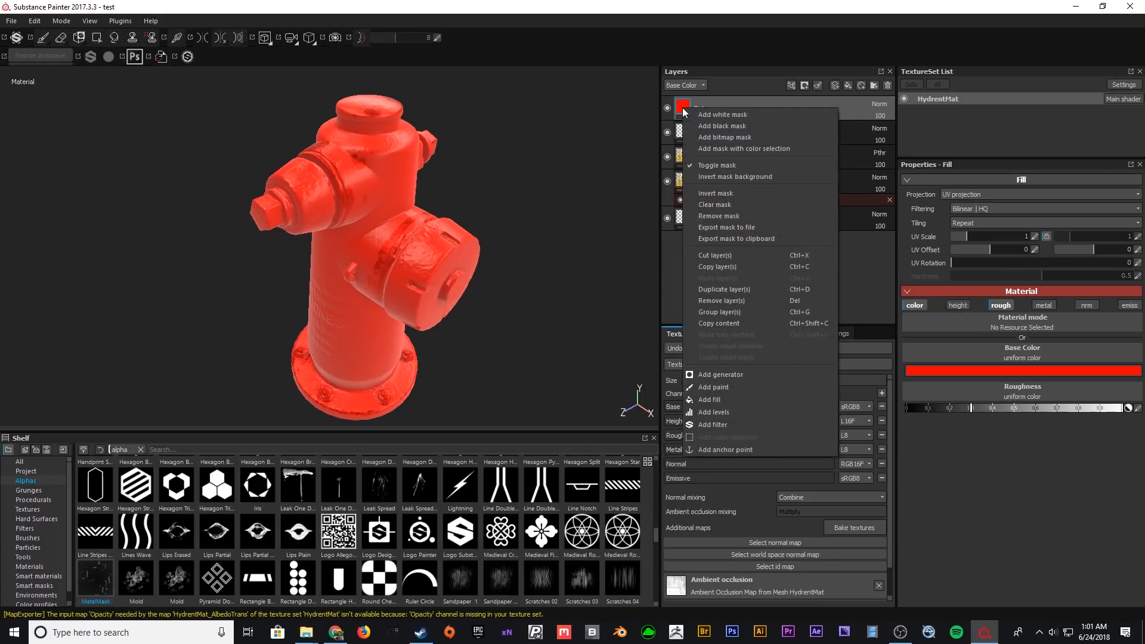
click(745, 139)
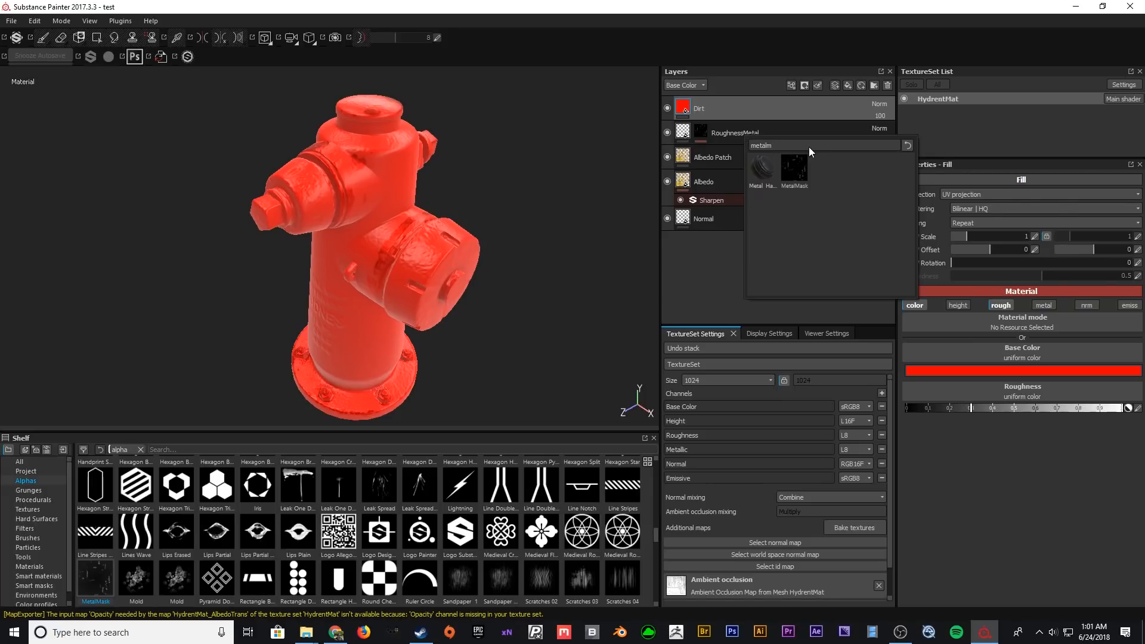
key(BackSpace)
key(BackSpace)
key(BackSpace)
key(BackSpace)
key(BackSpace)
key(BackSpace)
key(BackSpace)
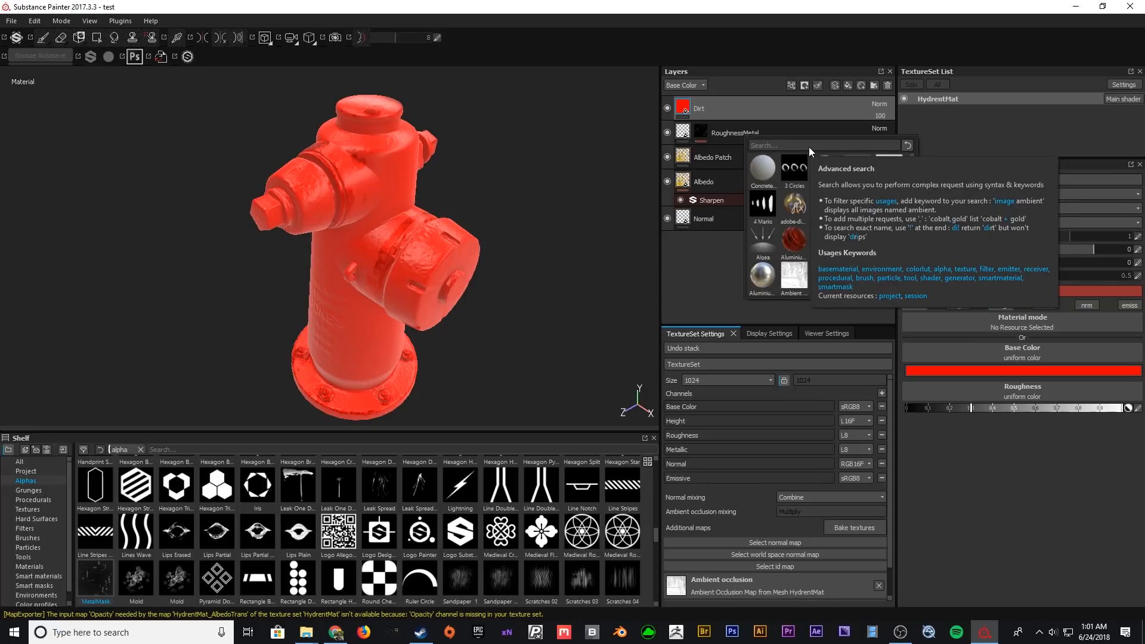
text(ambi)
click(761, 166)
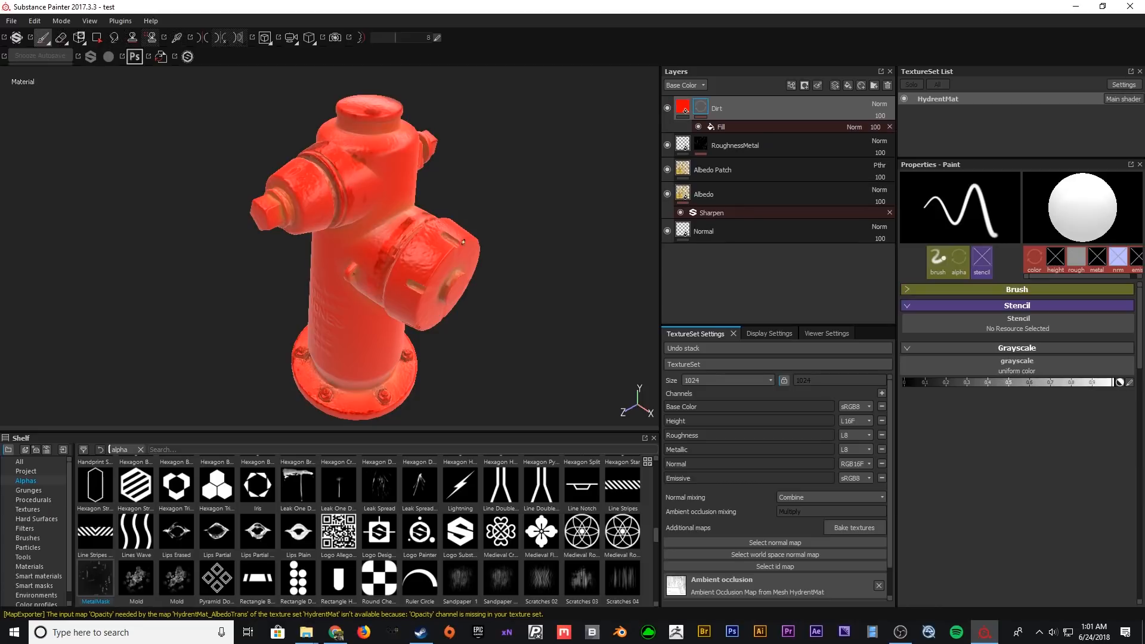
- Add a Levels effect to the Dirt layer's mask and invert it
scroll(403, 338, up, 3)
mouse_move(404, 338)
alt+mouse_down()
mouse_move(393, 180)
mouse_move(439, 301)
mouse_move(383, 191)
mouse_move(400, 281)
alt+mouse_up()
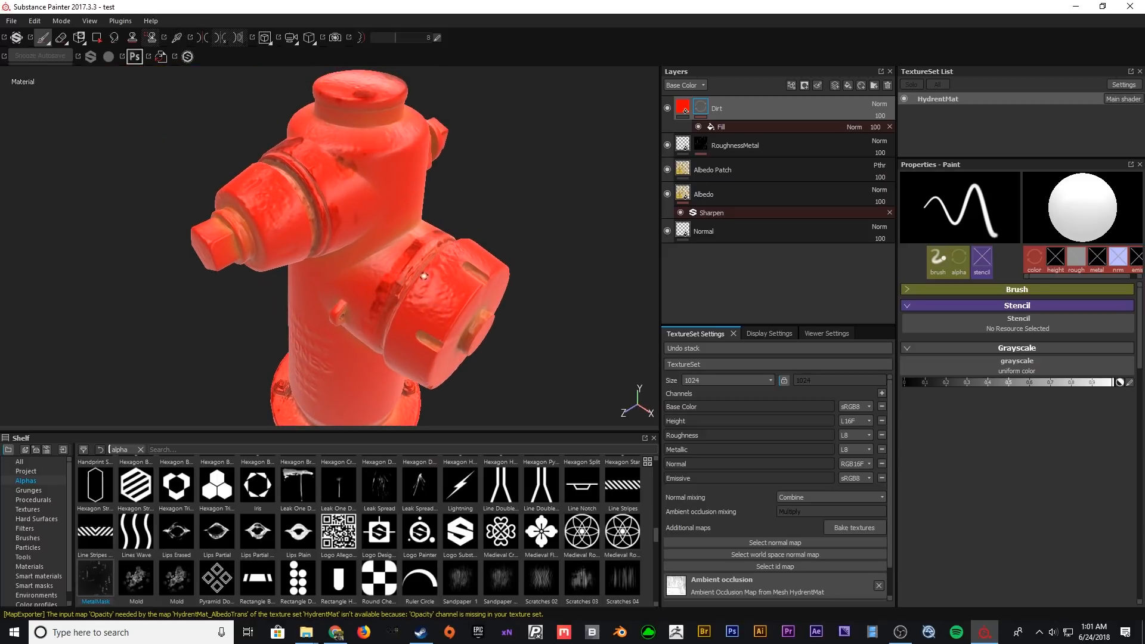
click(755, 111)
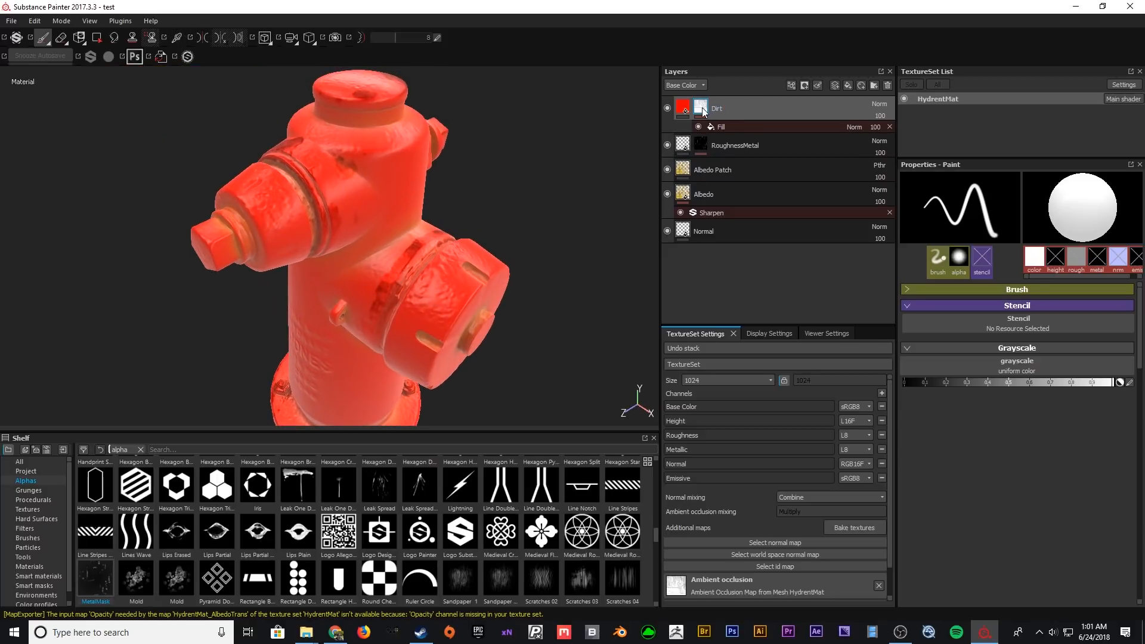
click(791, 86)
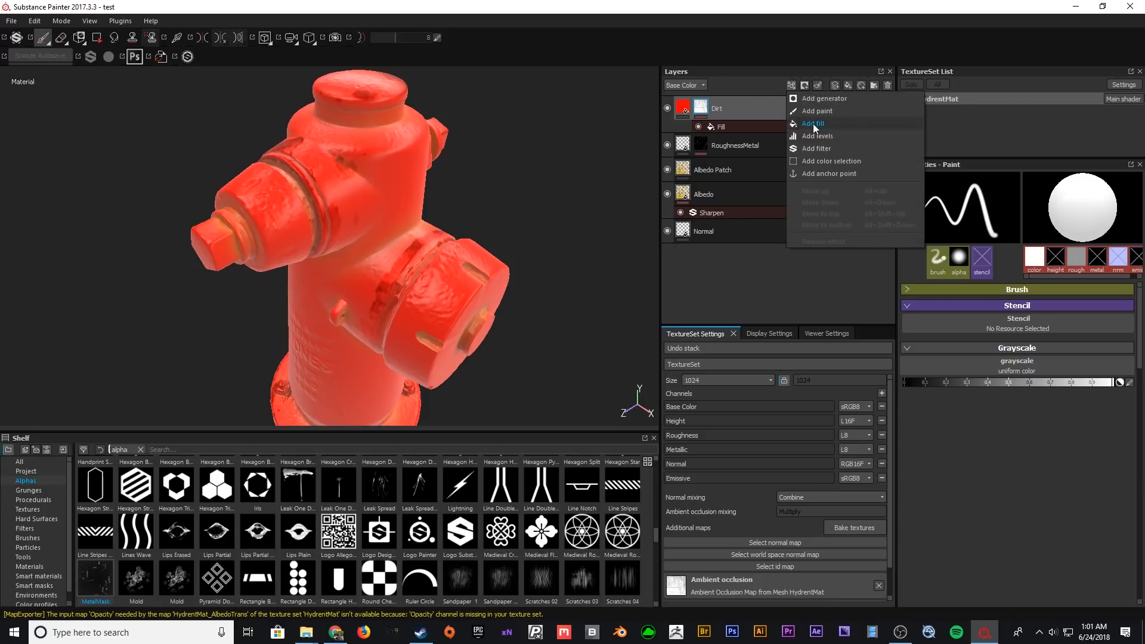
click(835, 136)
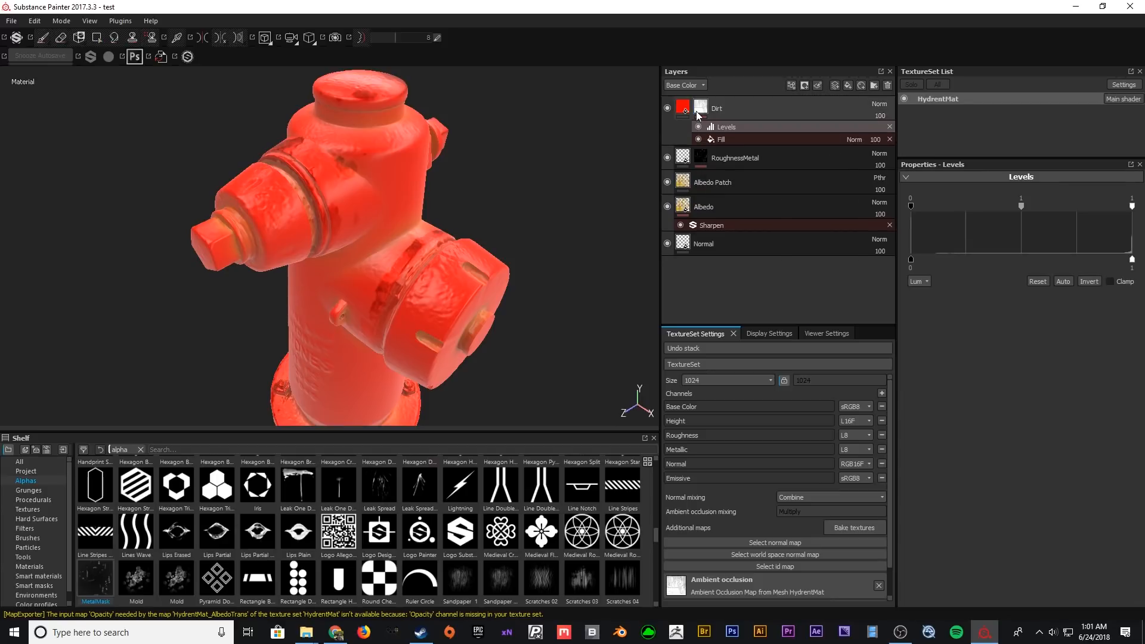
click(1087, 282)
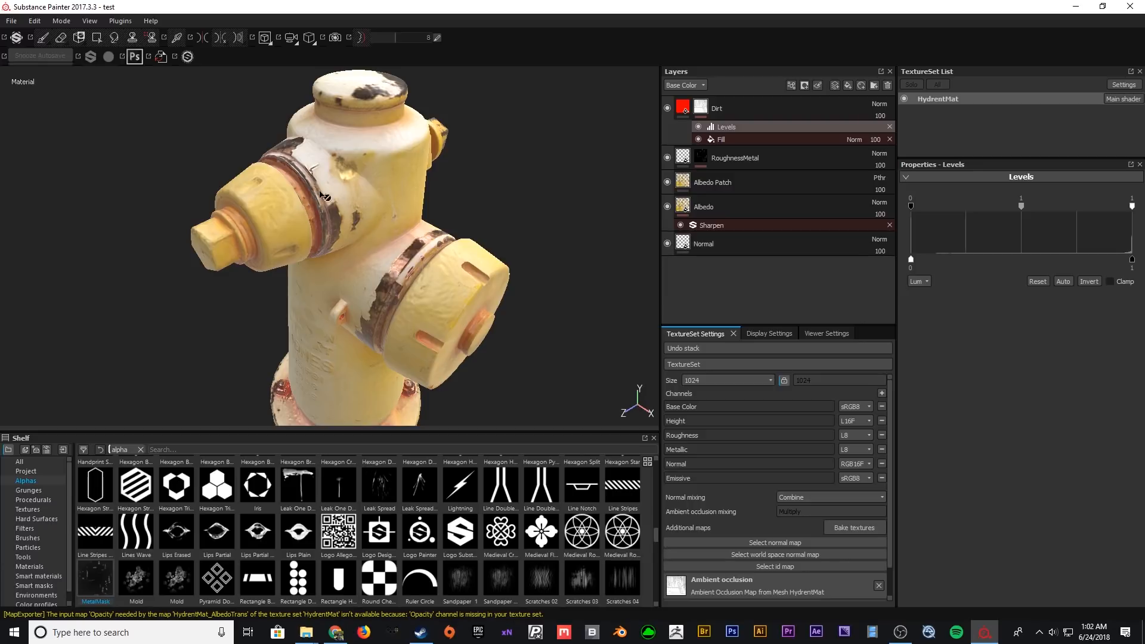
- Raise the midtone of the Dirt mask's Levels effect to 3.305
alt+drag(325, 195, 356, 340)
scroll(357, 242, down, 5)
scroll(334, 319, up, 3)
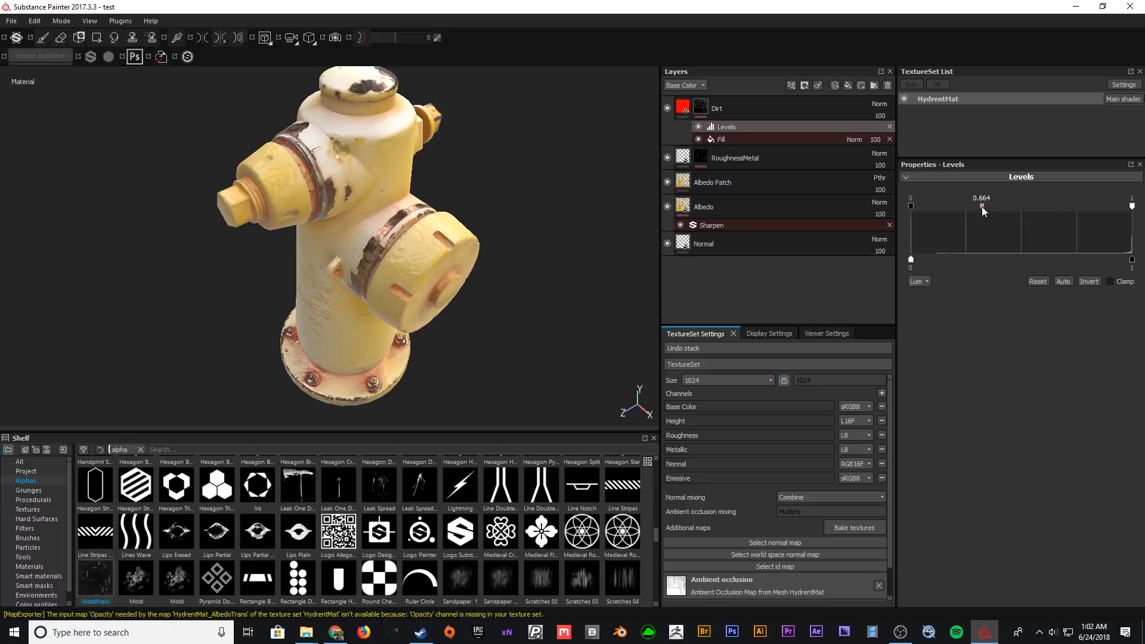
drag(981, 207, 1039, 199)
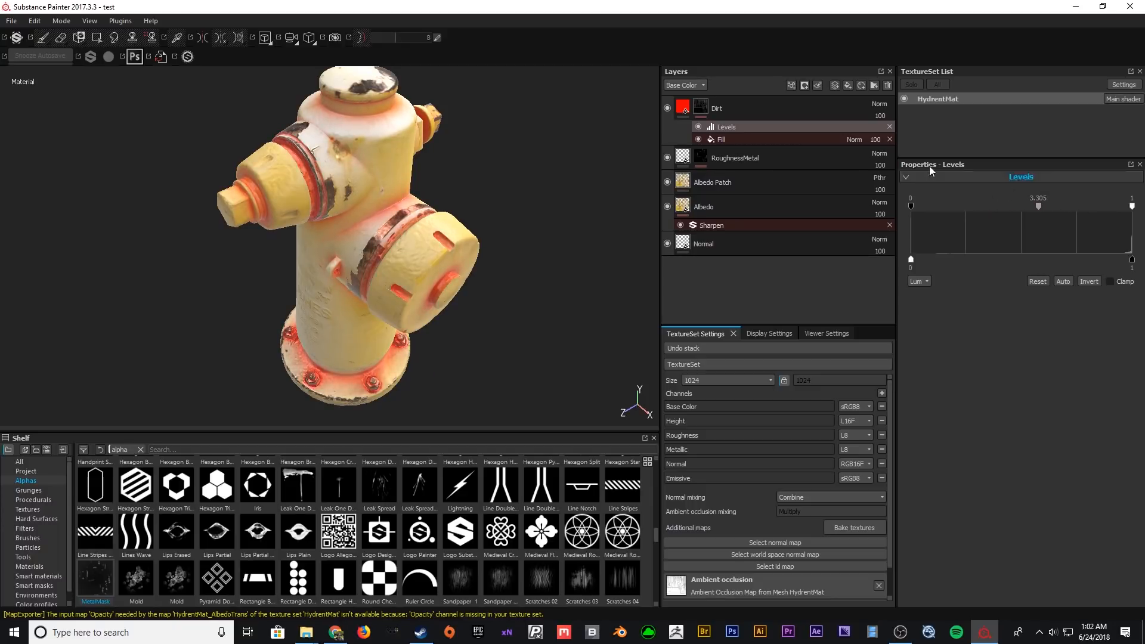
- Apply the Iron Rusty material to the Dirt layer's fill and toggle the layer's visibility to compare its effect on the hydrant
click(678, 123)
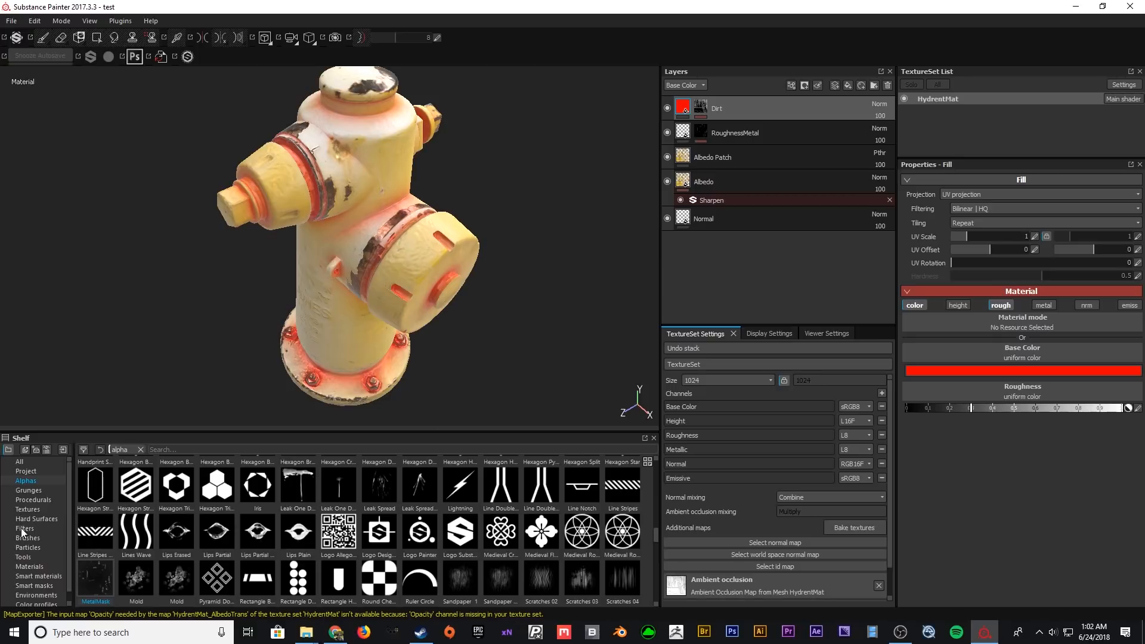
click(30, 567)
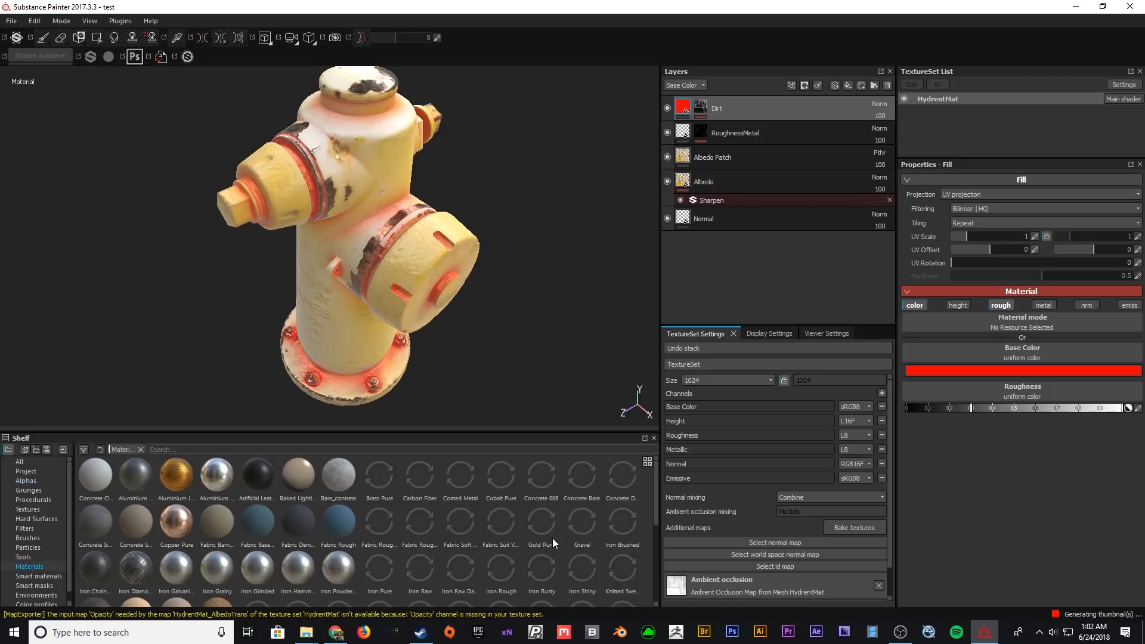
drag(656, 489, 652, 519)
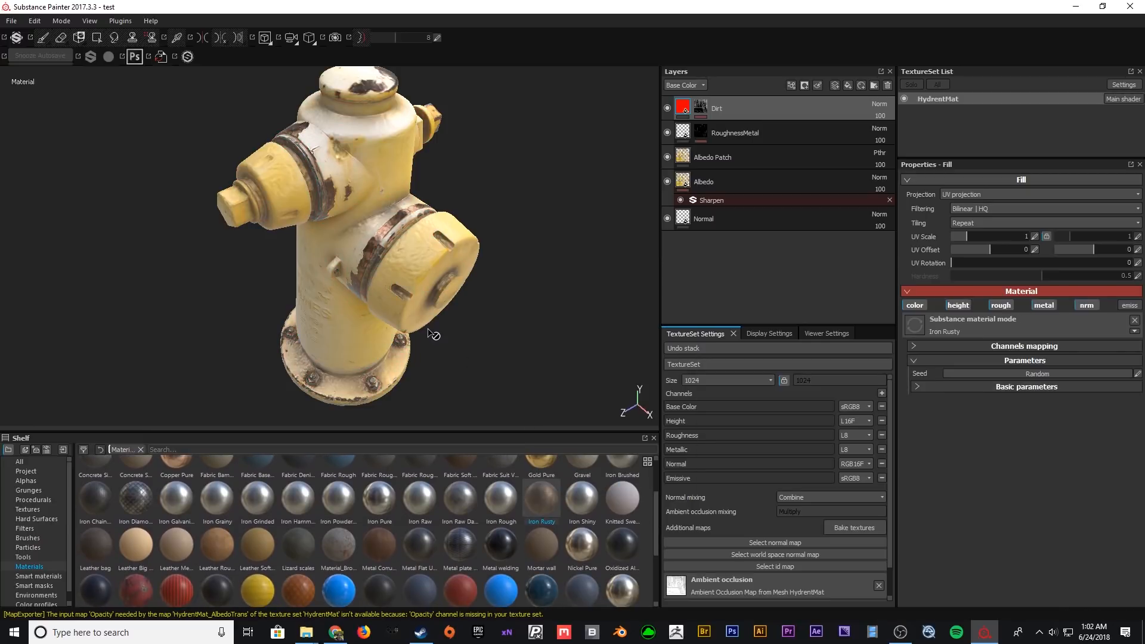
alt+right_drag(360, 199, 371, 260)
alt+drag(370, 260, 388, 256)
alt+right_drag(388, 256, 367, 188)
alt+middle_drag(367, 187, 345, 200)
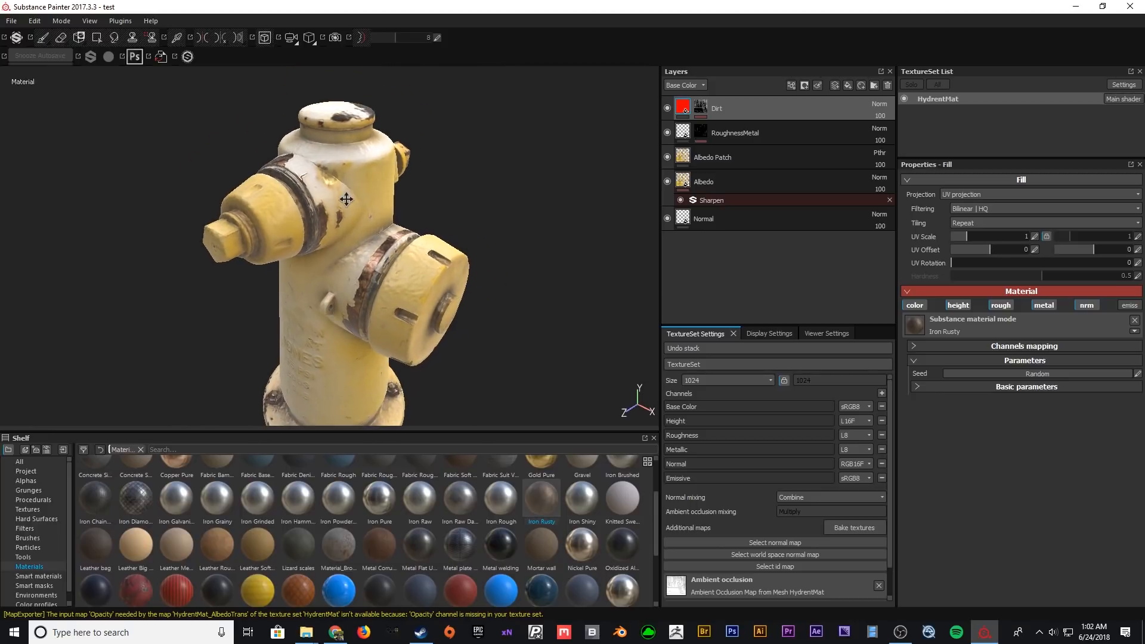
alt+drag(346, 200, 357, 252)
alt+middle_drag(357, 252, 368, 229)
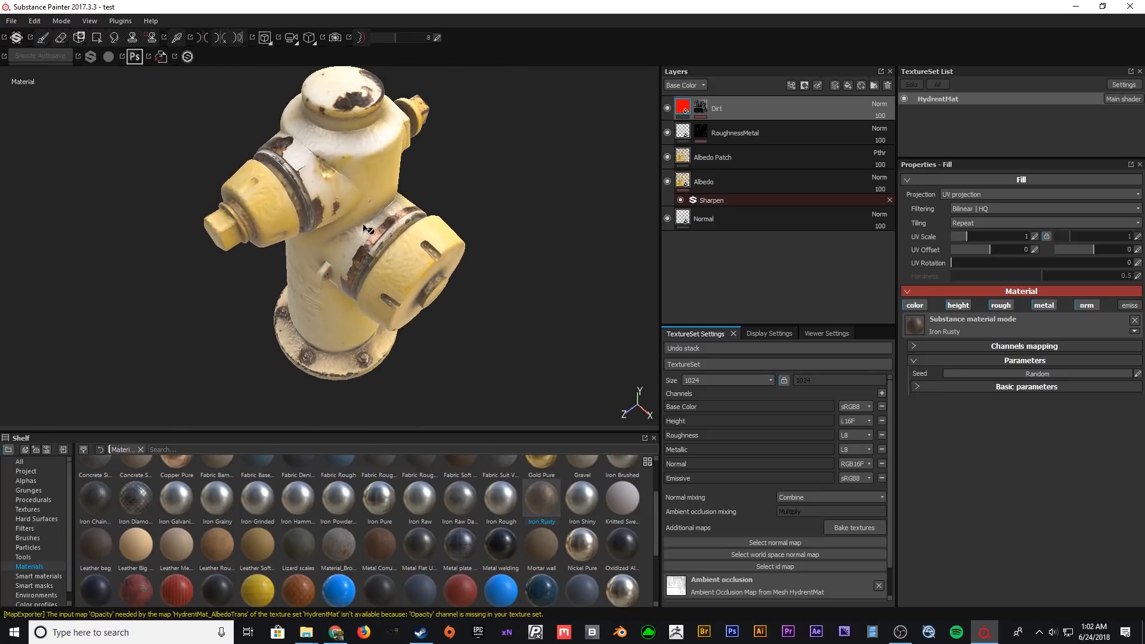
click(667, 108)
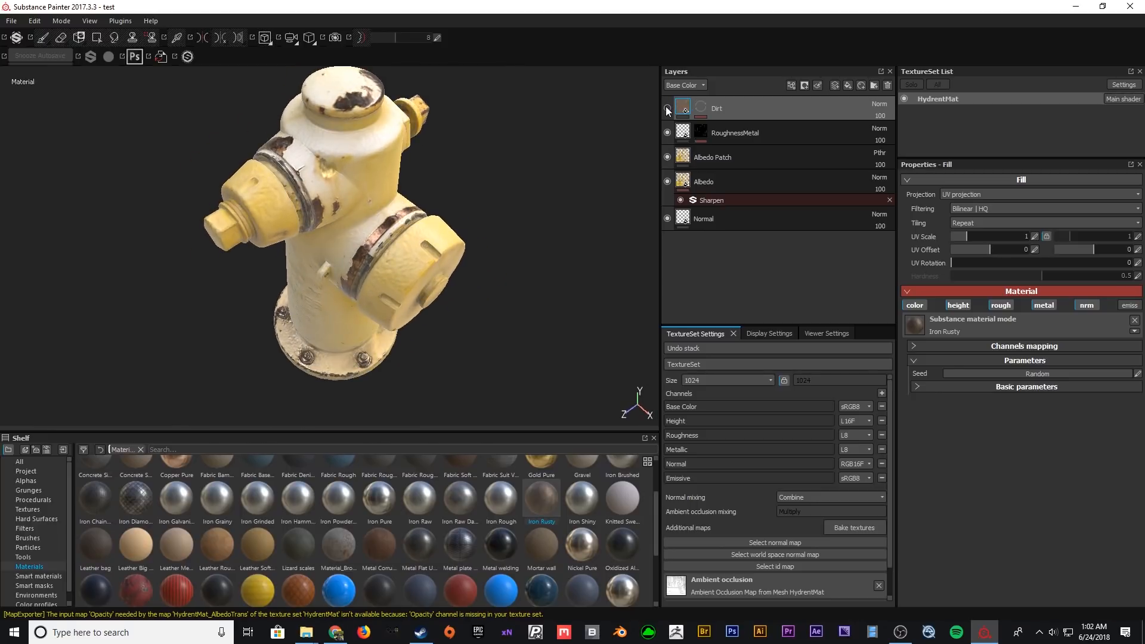
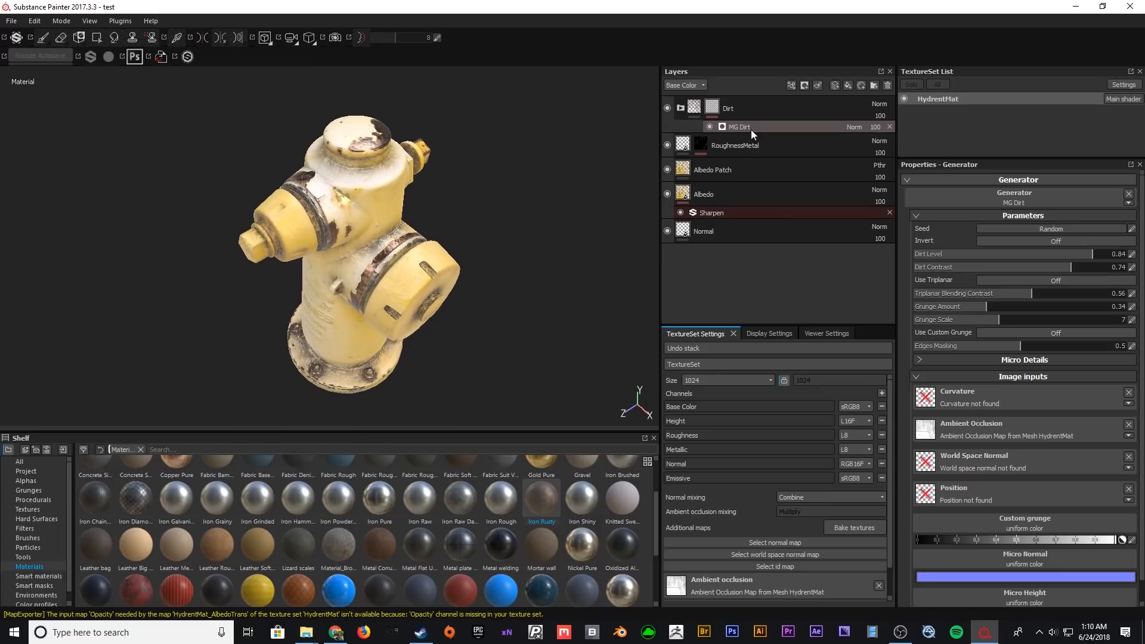
- Add a black-masked fill layer named RainDamage above the Dirt folder
click(740, 111)
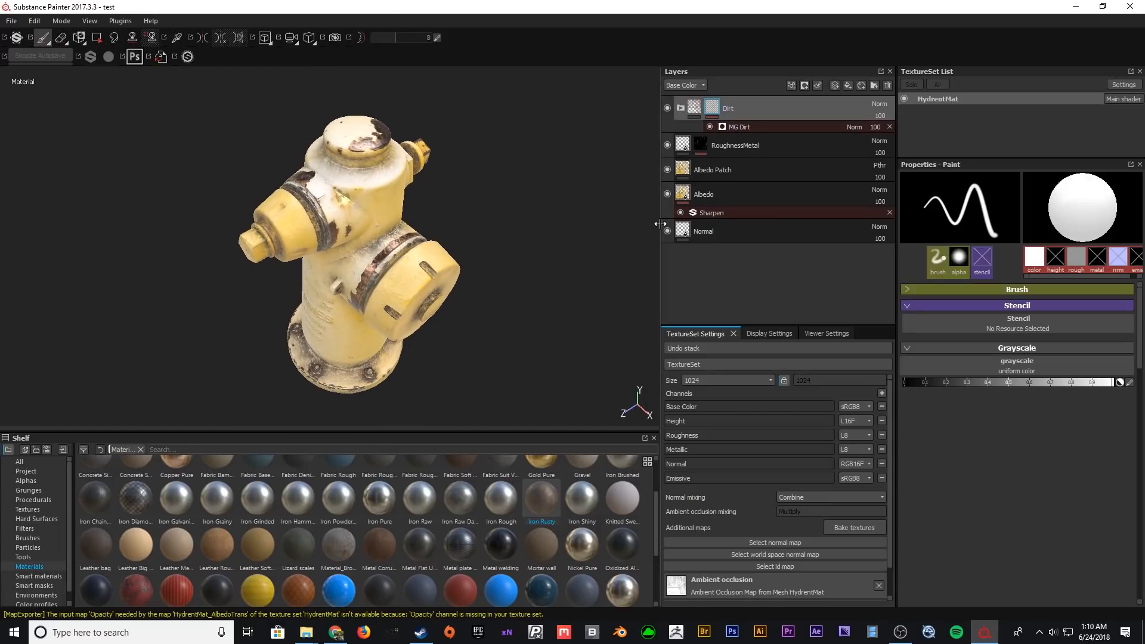
alt+drag(375, 214, 452, 228)
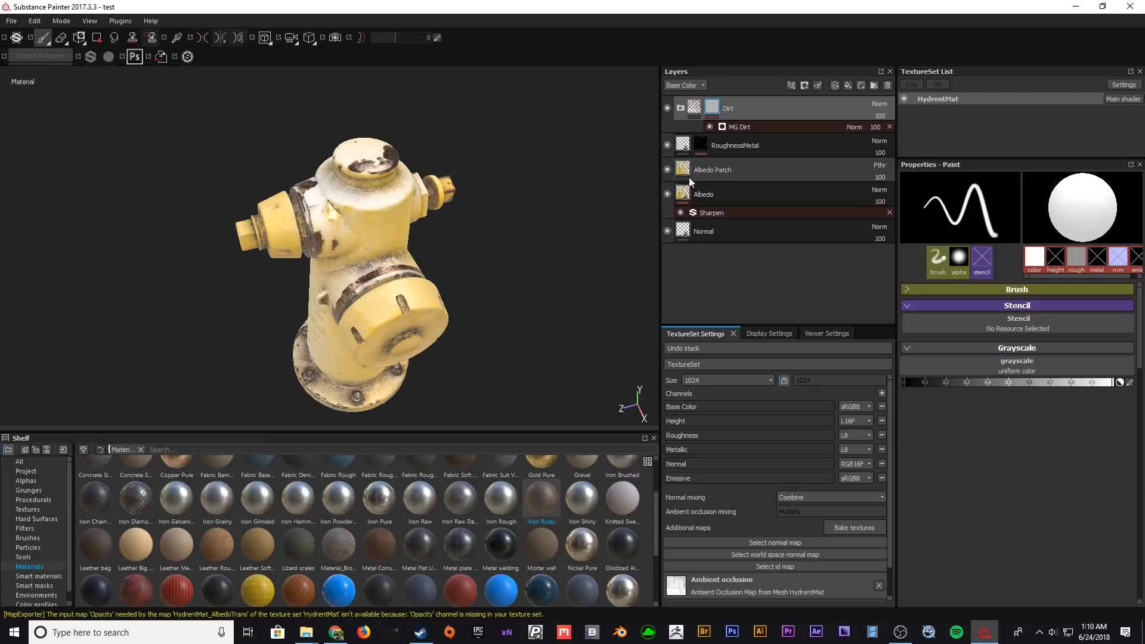
click(848, 86)
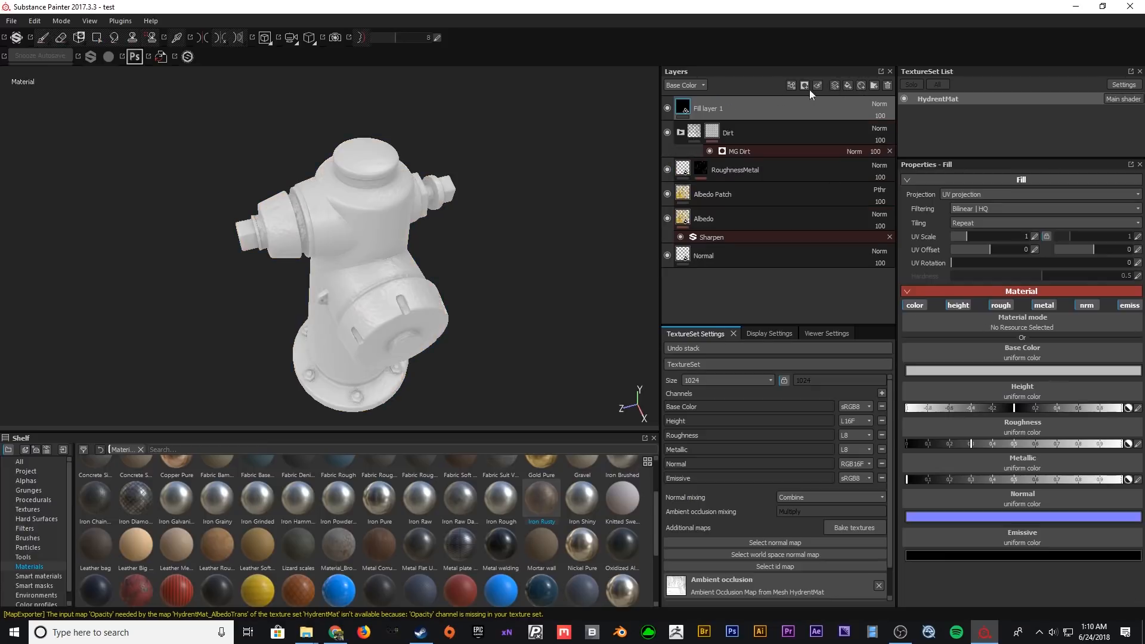
double_click(706, 109)
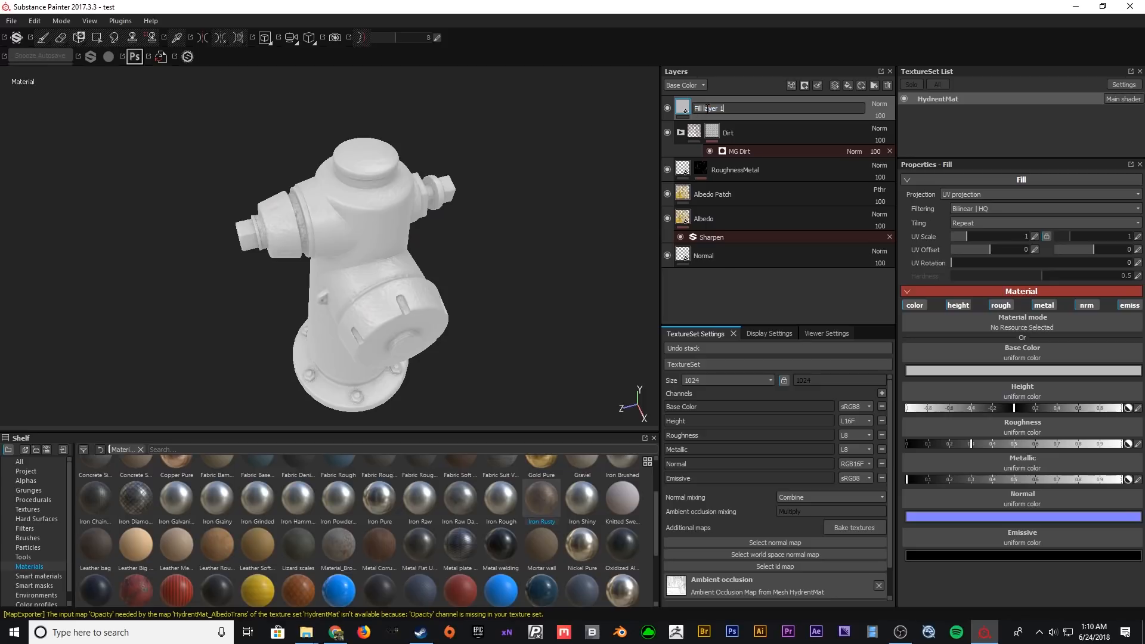
text(RainDamage)
key(Return)
right_click(693, 113)
click(742, 130)
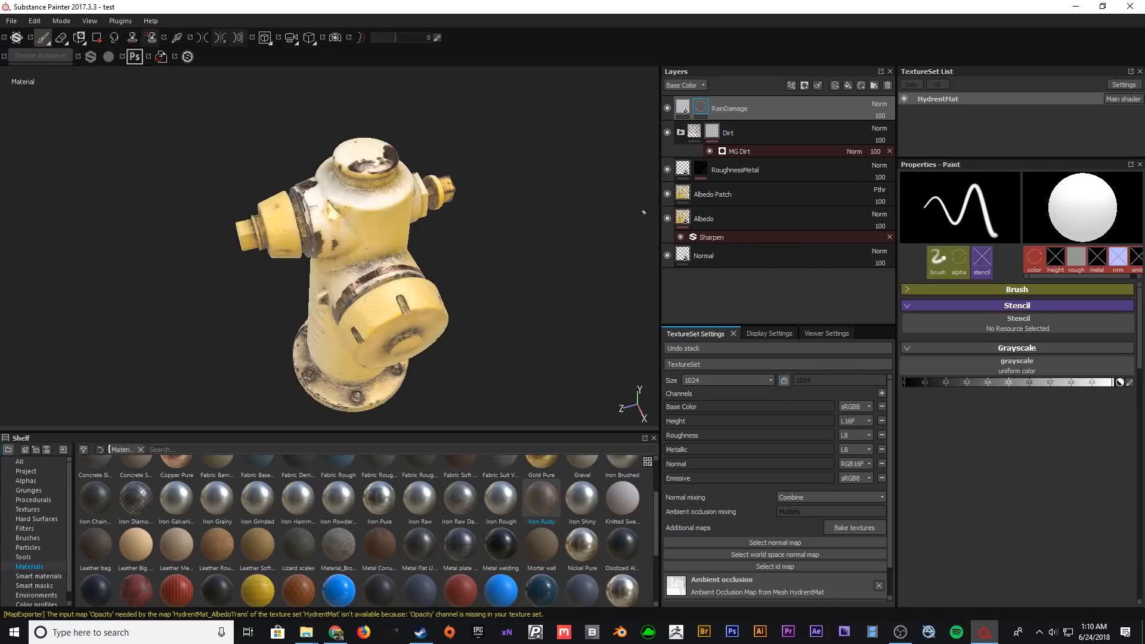
- Switch to the Physical paint tool with the Rain particle preset
click(35, 548)
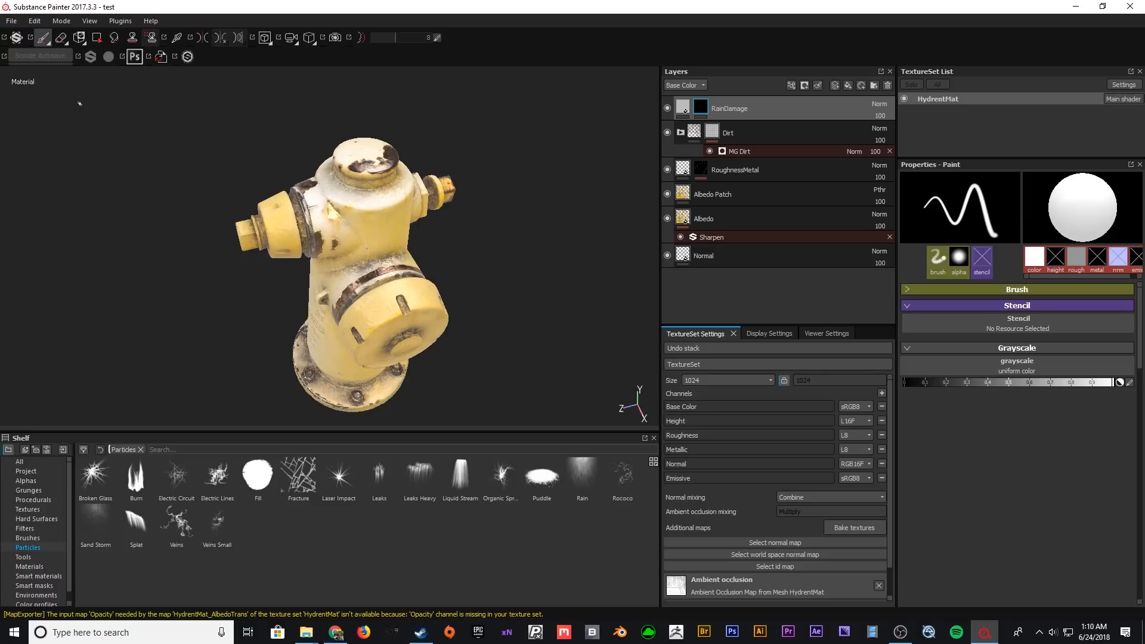
click(48, 44)
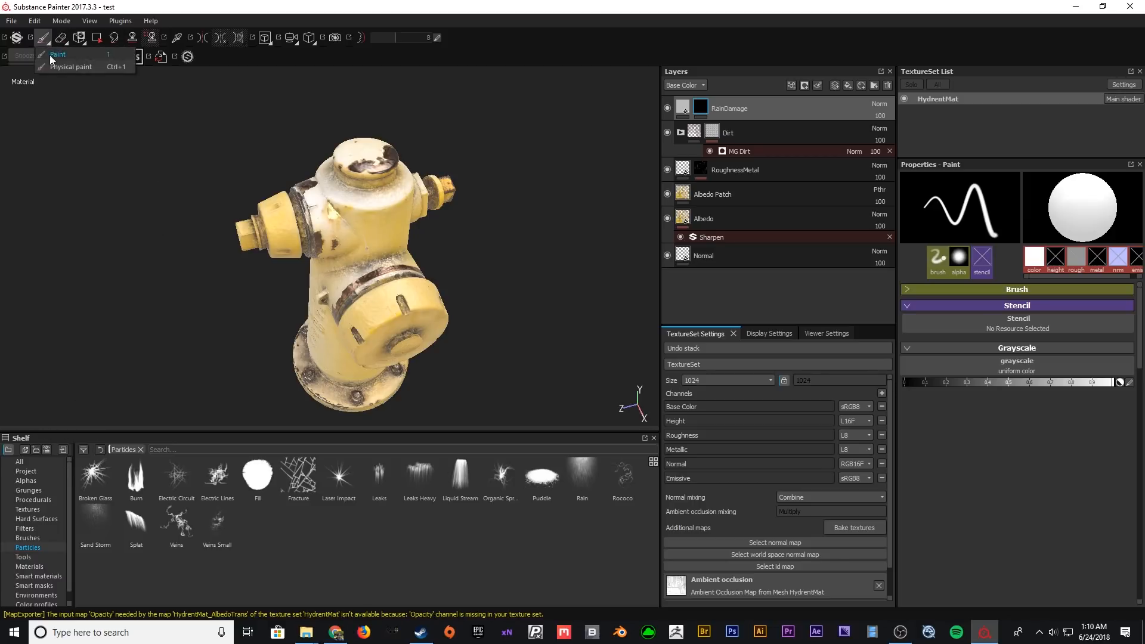
click(71, 66)
alt+middle_drag(417, 193, 447, 189)
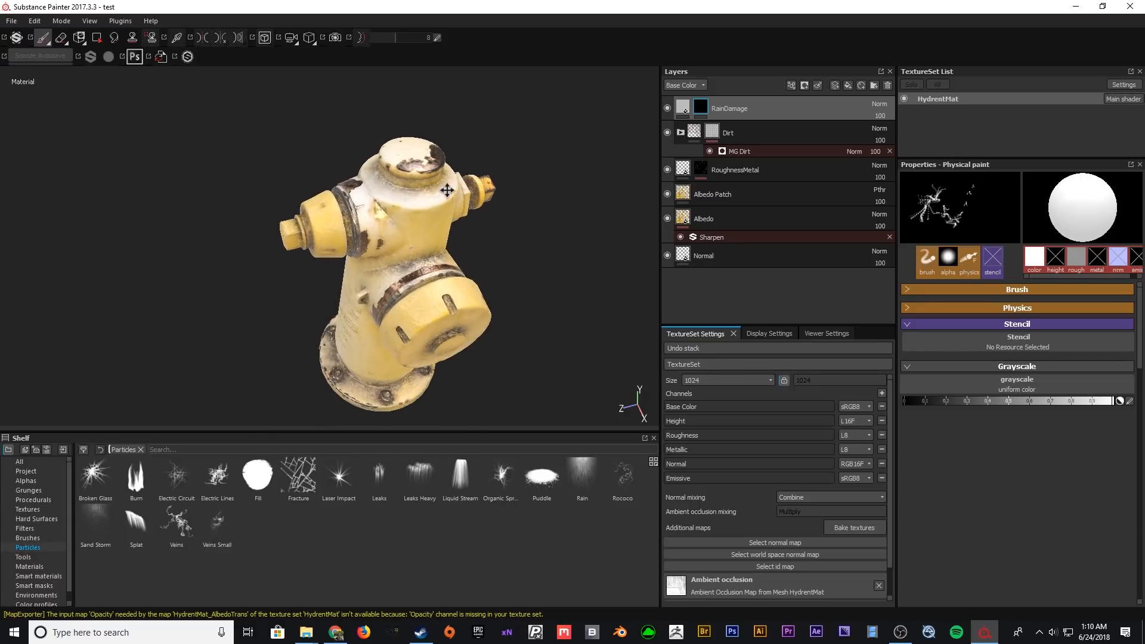
scroll(447, 190, up, 3)
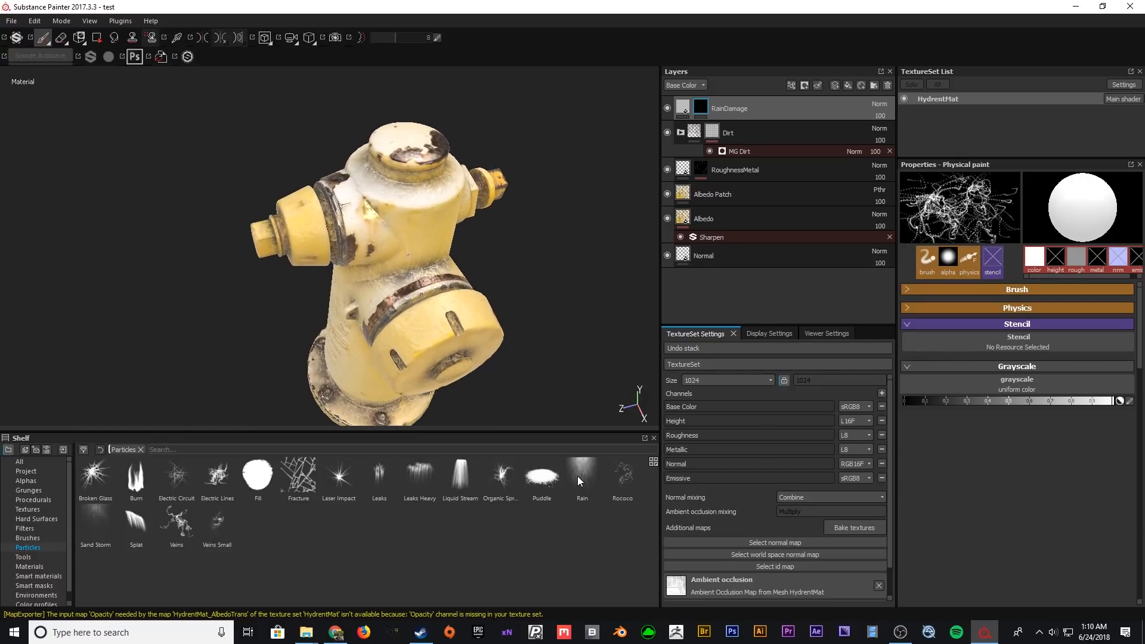
mouse_move(577, 476)
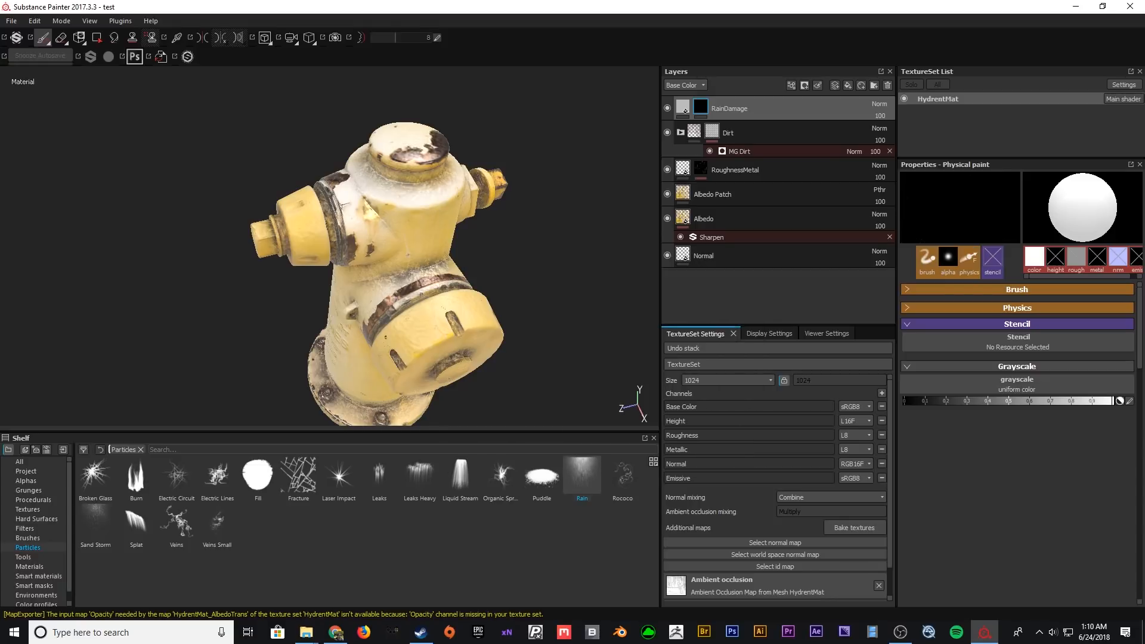
- Set the RainDamage layer's base color to pure red (RGB 1, 0, 0)
mouse_move(401, 253)
alt+mouse_down()
mouse_move(403, 271)
mouse_move(394, 215)
mouse_move(394, 253)
alt+mouse_up()
alt+middle_drag(397, 251, 355, 276)
alt+right_drag(371, 251, 384, 266)
alt+drag(386, 280, 378, 291)
click(682, 108)
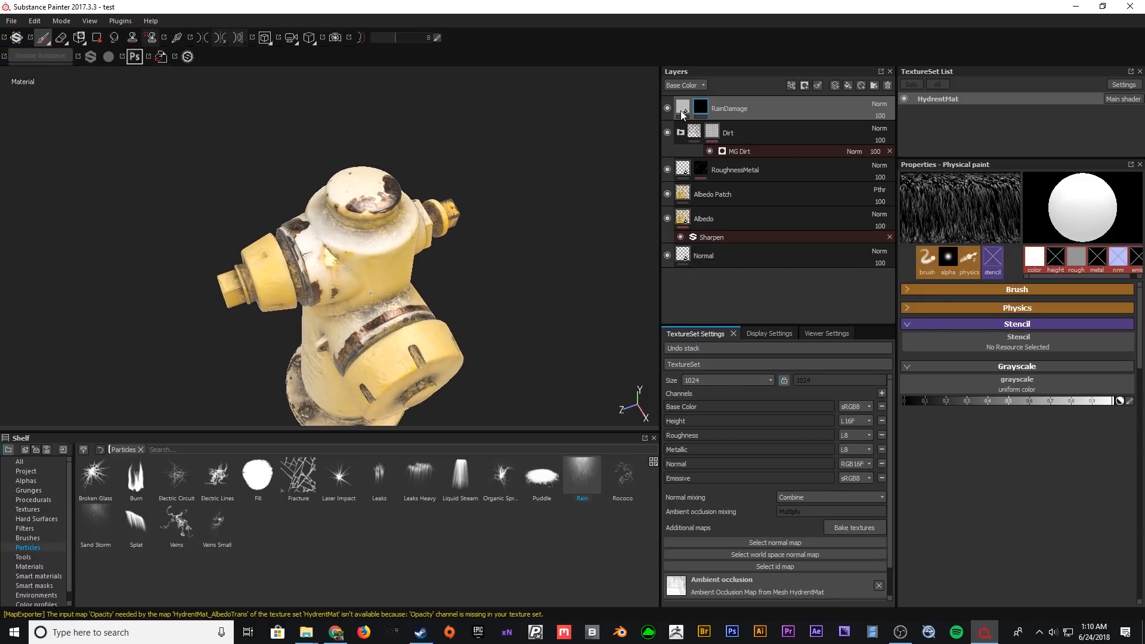
click(1050, 376)
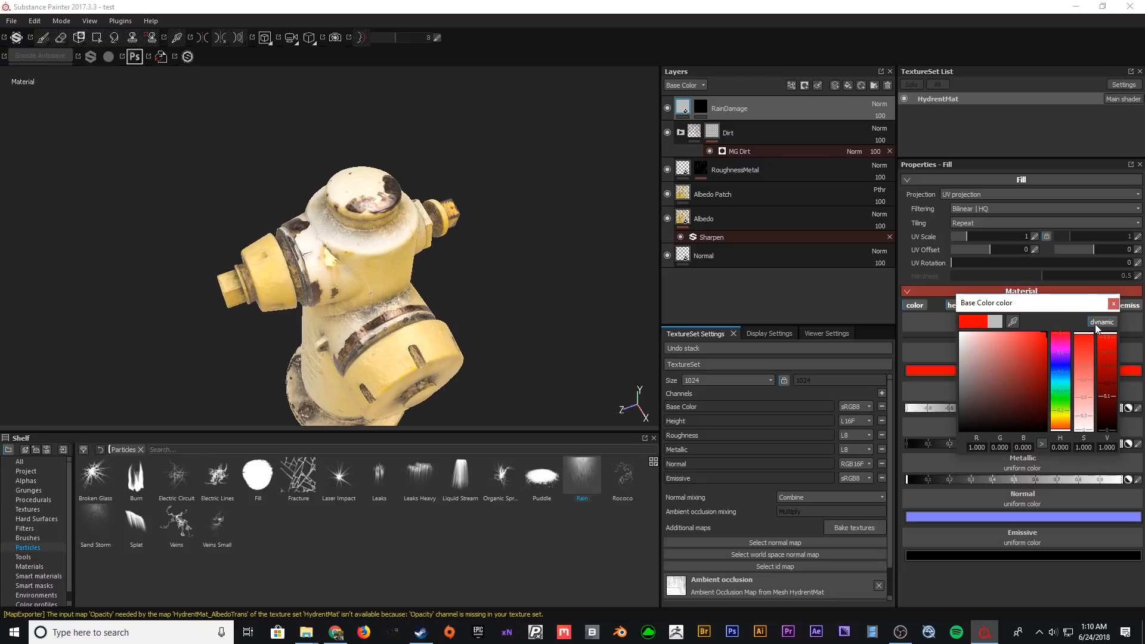
click(1114, 304)
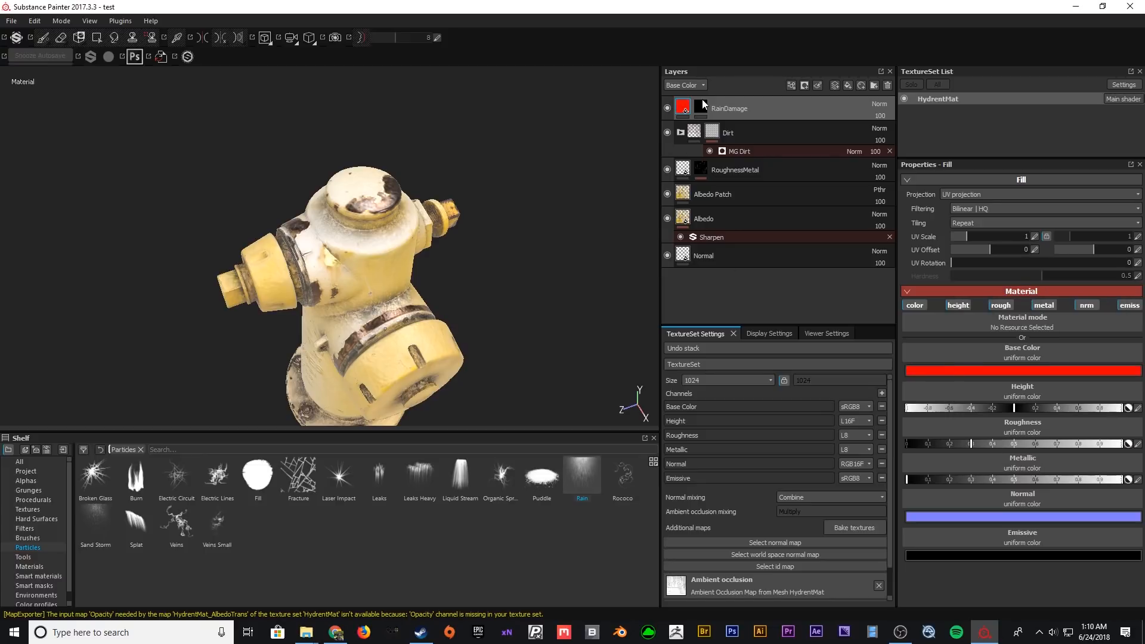
- Try painting Rain particles on the RainDamage mask, inspect the streaks around the hydrant, and undo the stroke
click(701, 106)
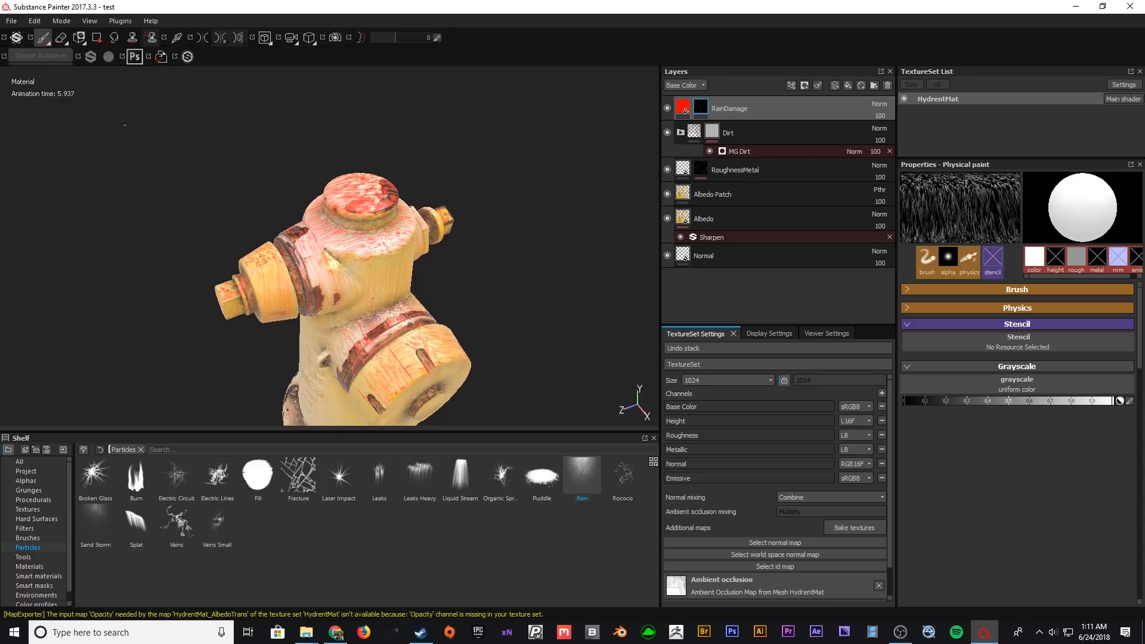
scroll(349, 262, up, 2)
alt+drag(352, 279, 394, 248)
scroll(414, 298, down, 3)
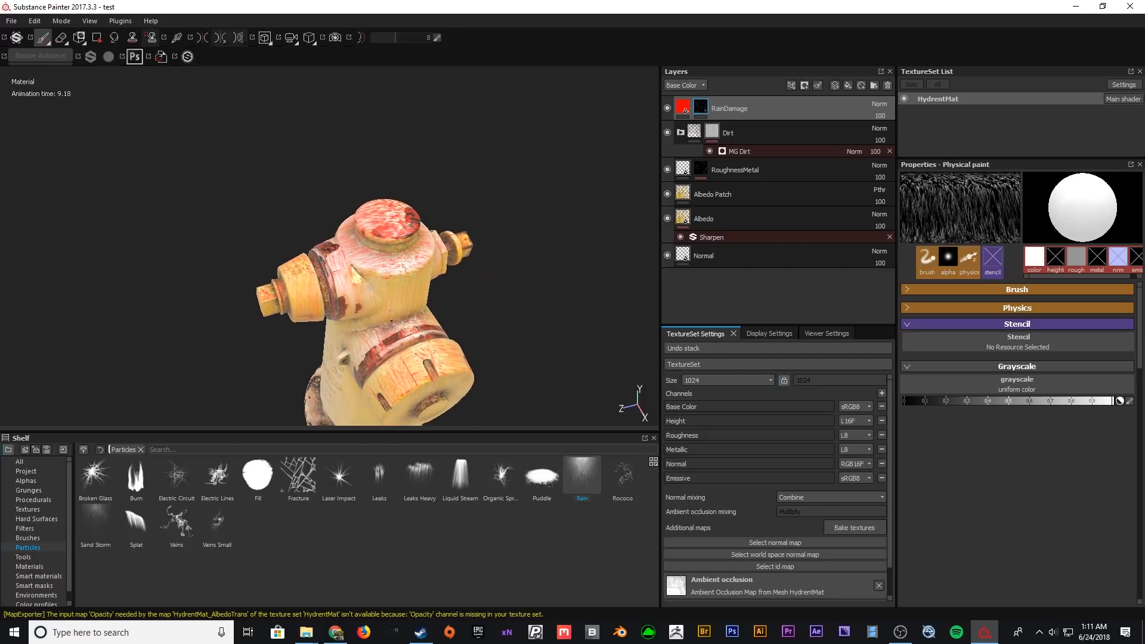
alt+drag(391, 320, 399, 284)
alt+middle_drag(399, 284, 411, 214)
alt+drag(412, 209, 451, 258)
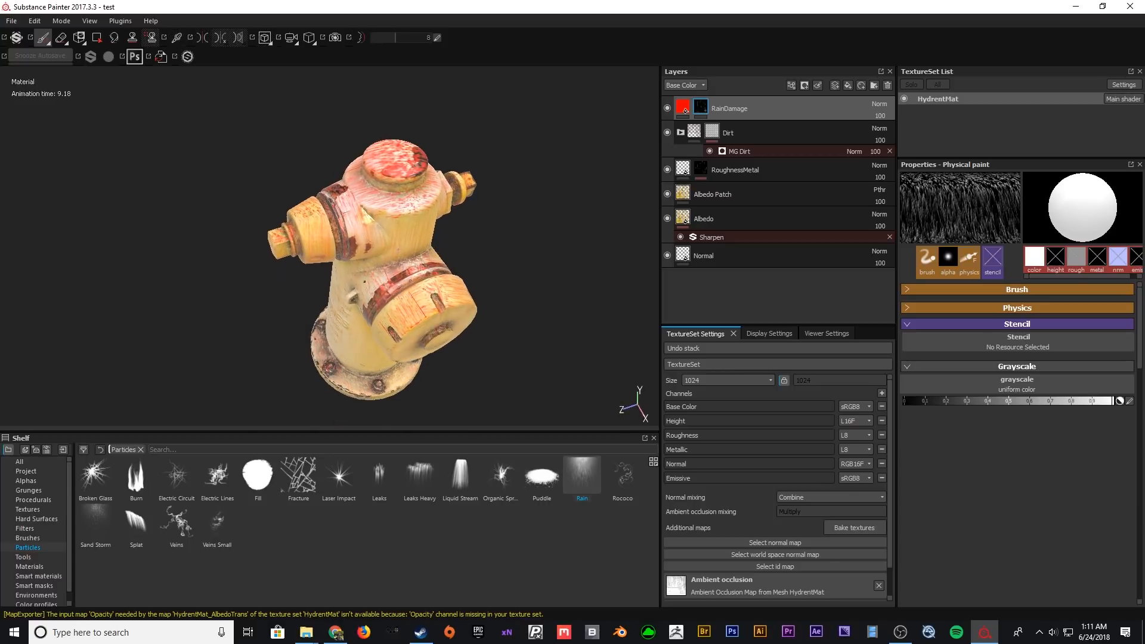
key(ctrl+z)
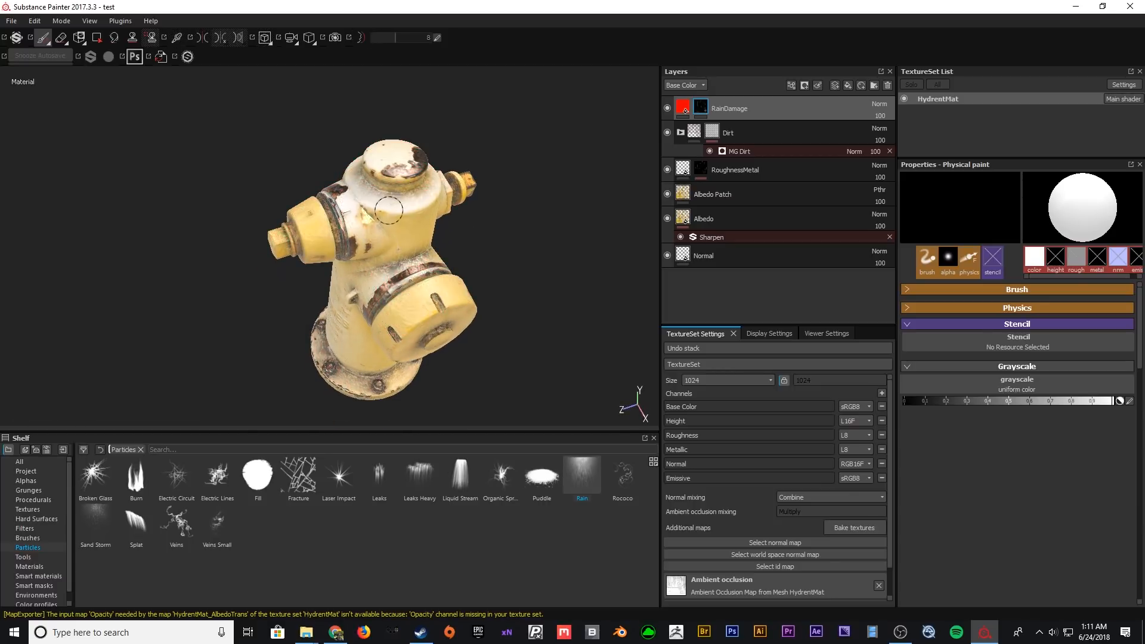
- Try further Rain particle strokes on the hydrant's cap, undoing each one
click(401, 157)
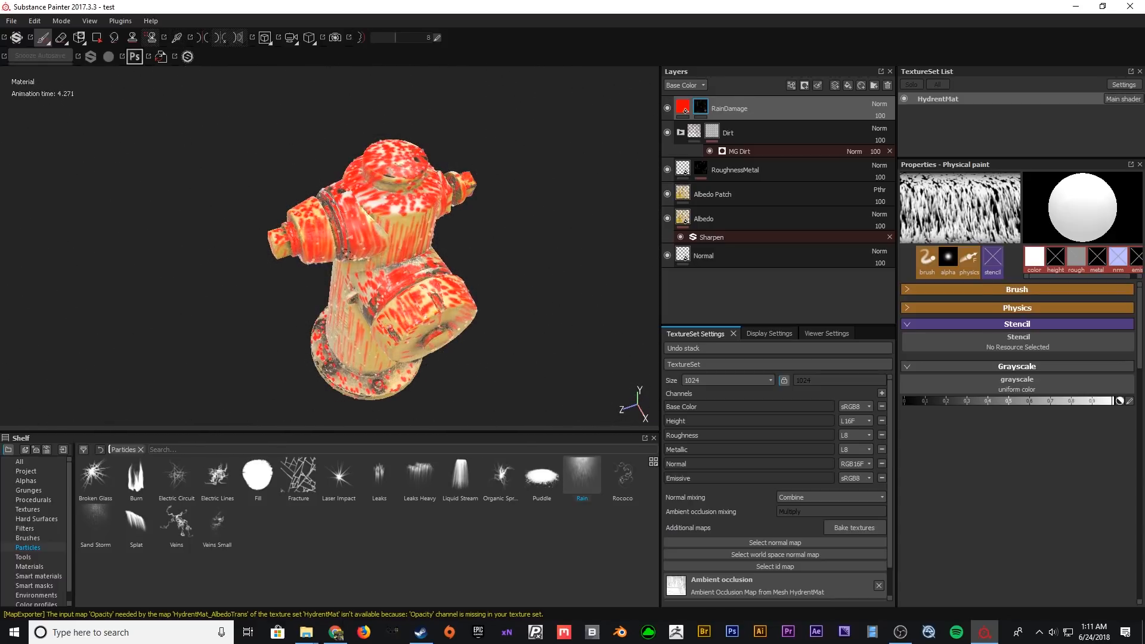
key(ctrl+z)
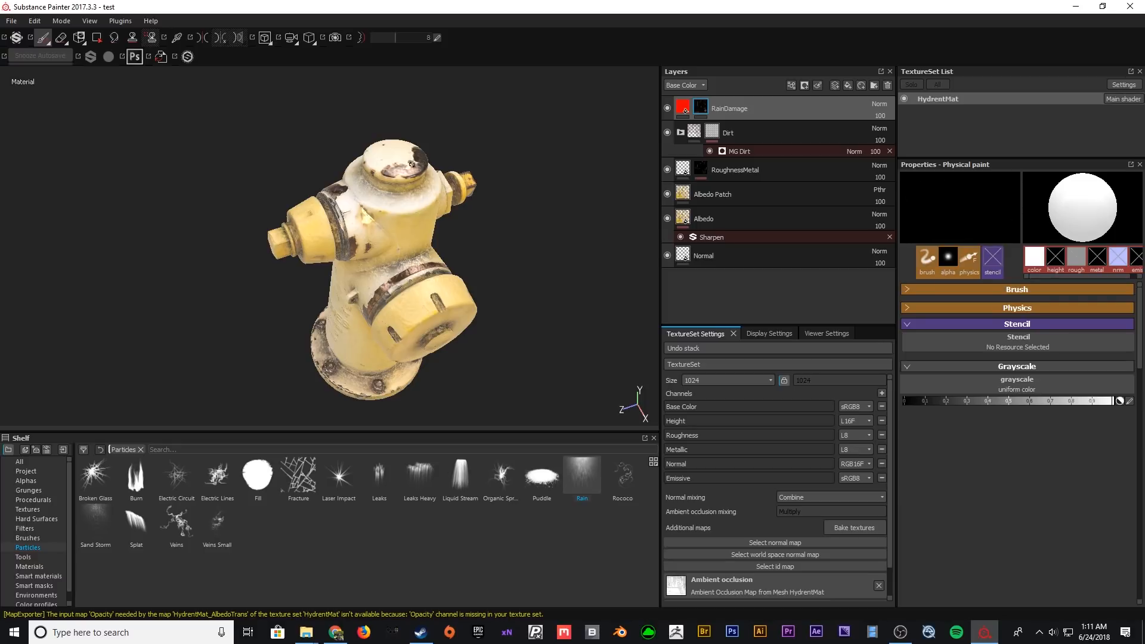
click(412, 164)
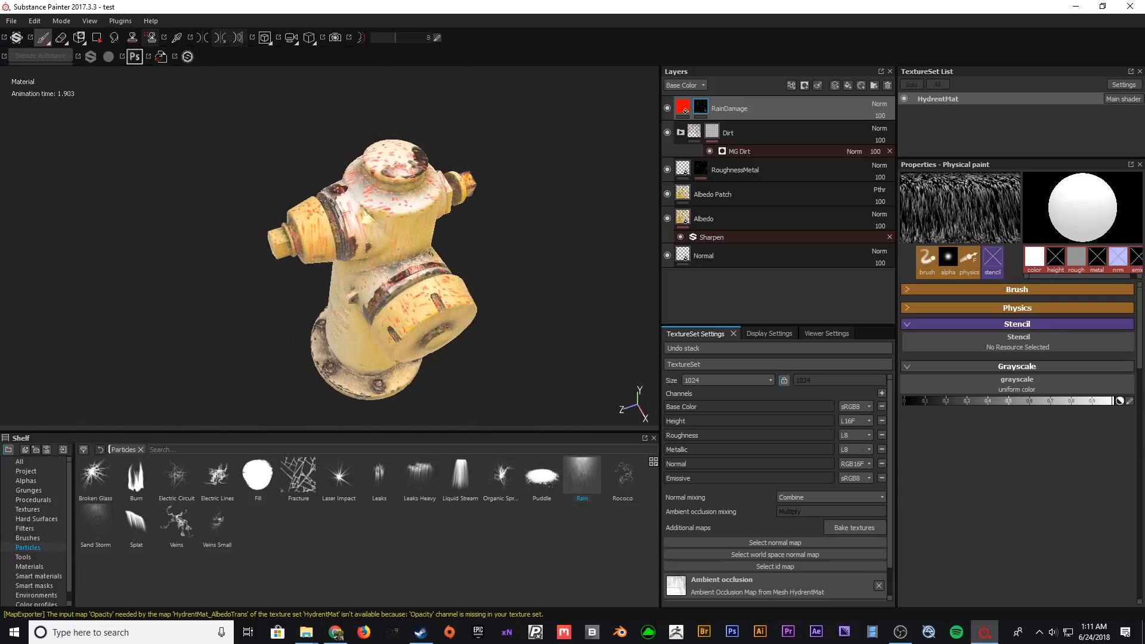
key(ctrl+z)
click(403, 150)
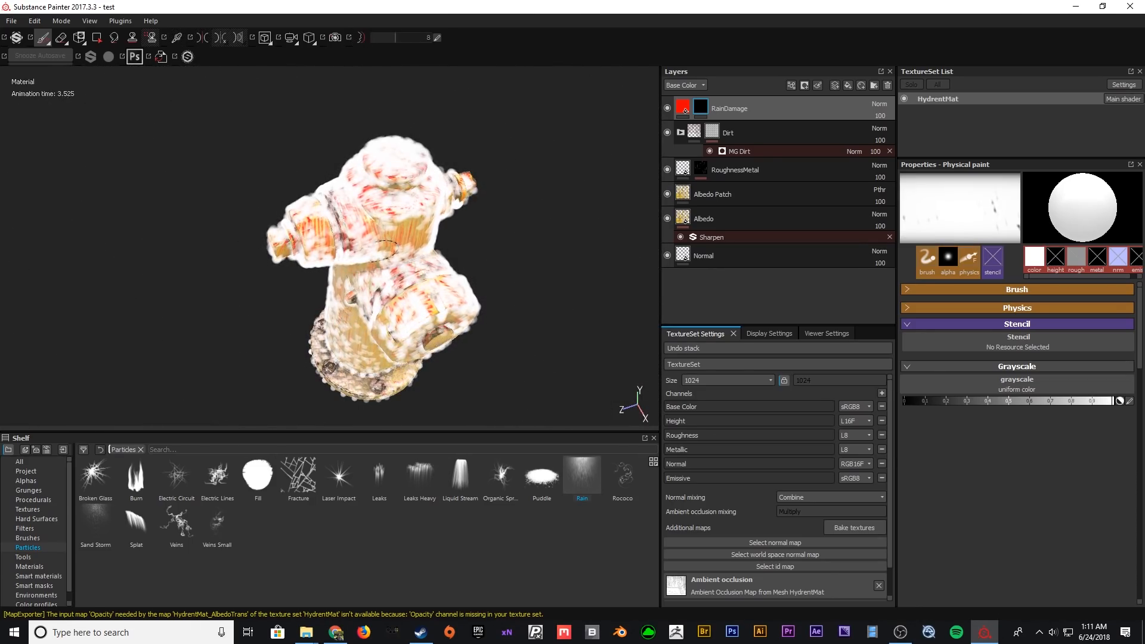
key(ctrl+z)
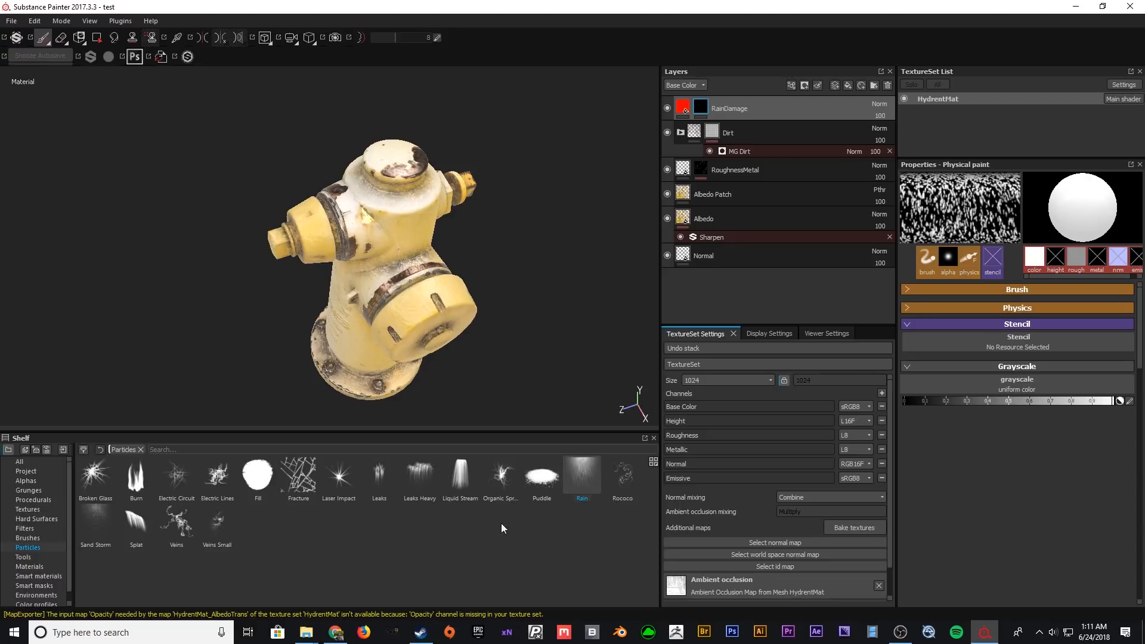
- Try the Sand Storm particles on the RainDamage mask over the hydrant's cap and undo the result
click(98, 528)
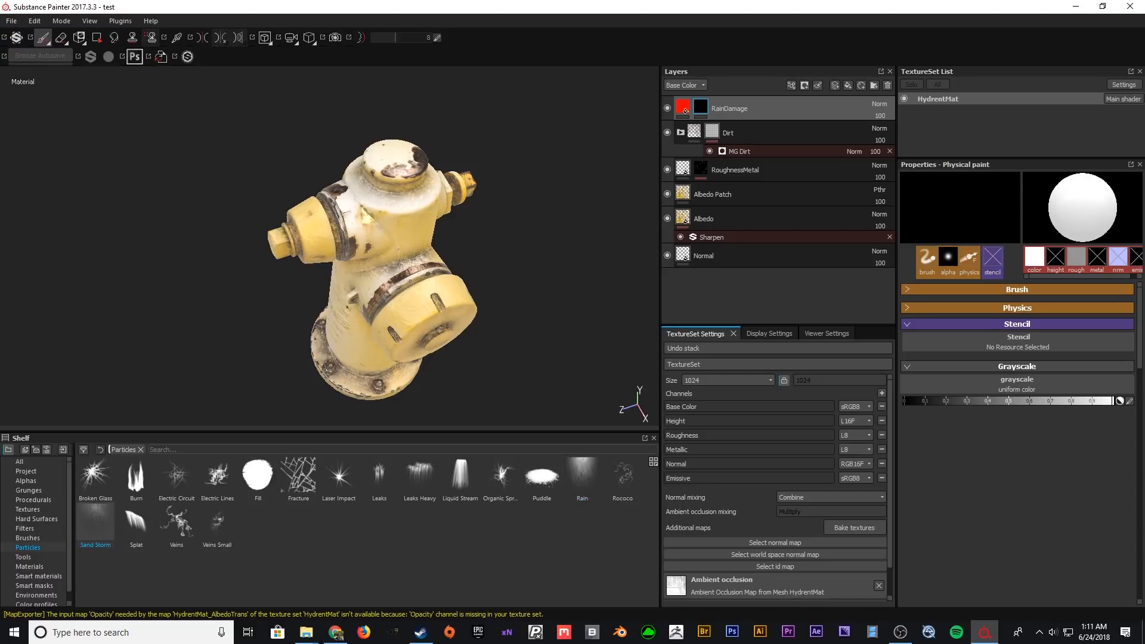
click(406, 158)
click(389, 179)
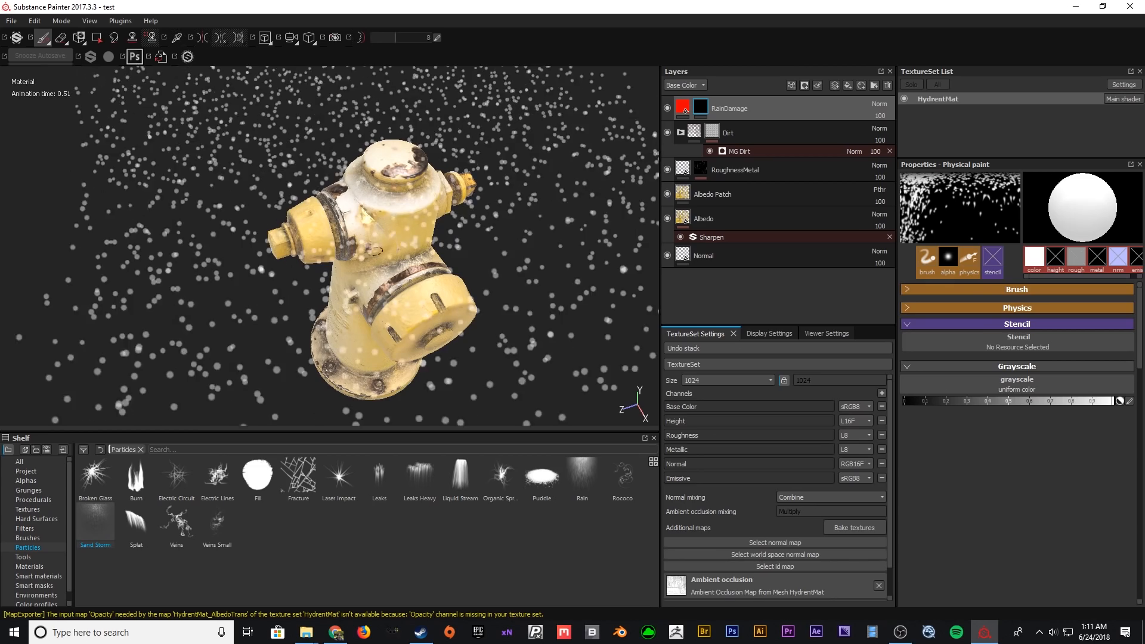
key(ctrl+z)
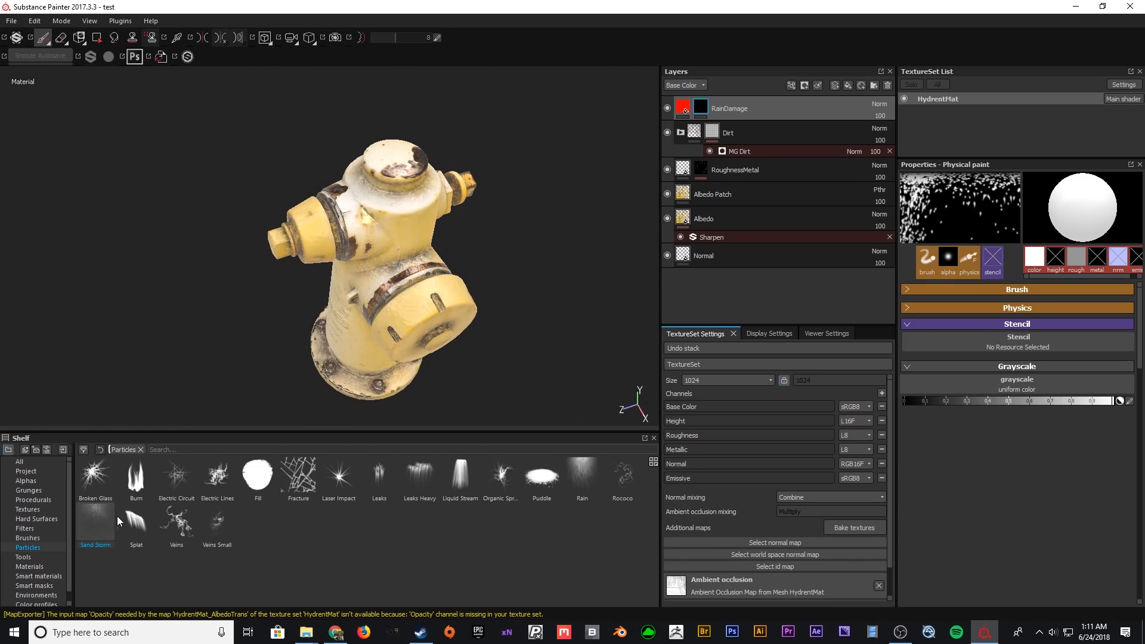
- Try Burn and Electric Circuit particle strokes on the RainDamage mask across the hydrant's upper body, undoing each one
click(136, 483)
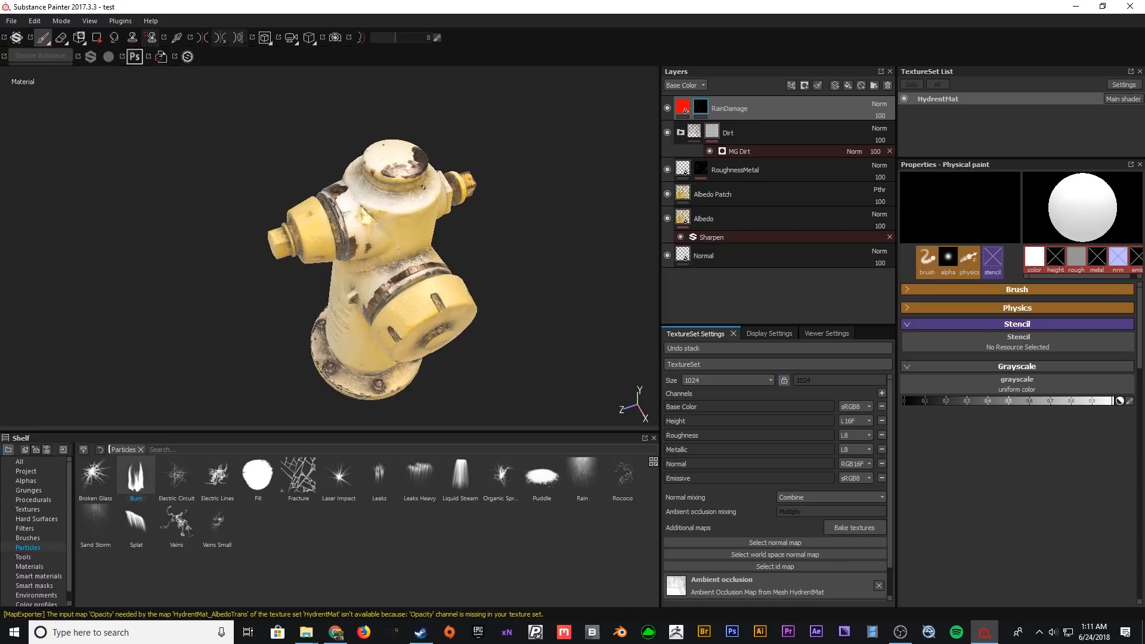
click(423, 187)
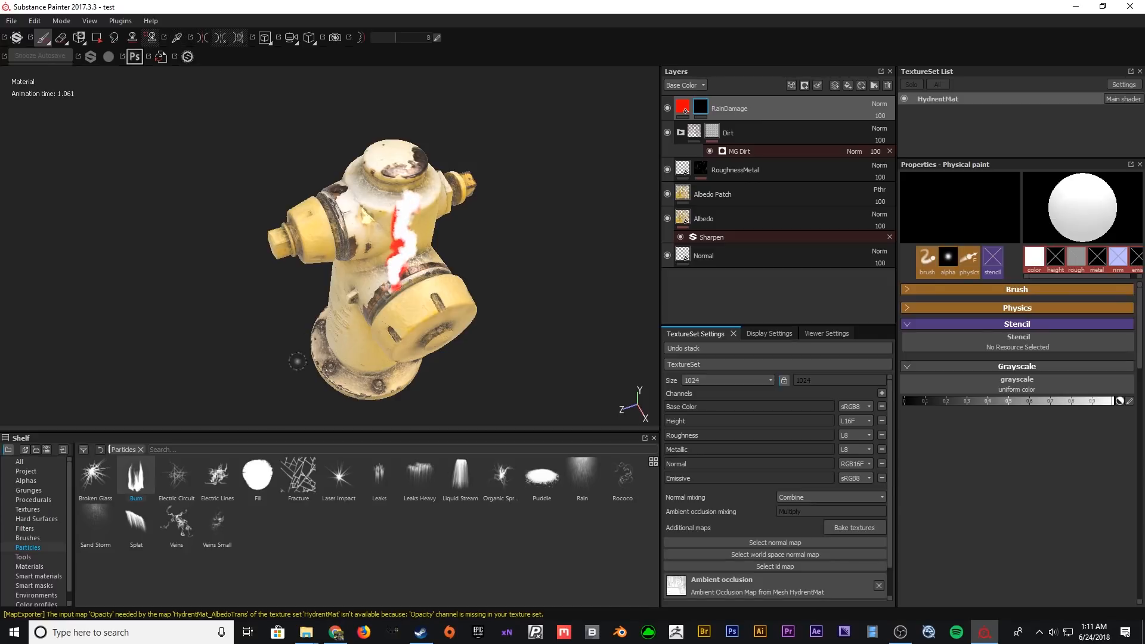
key(ctrl+z)
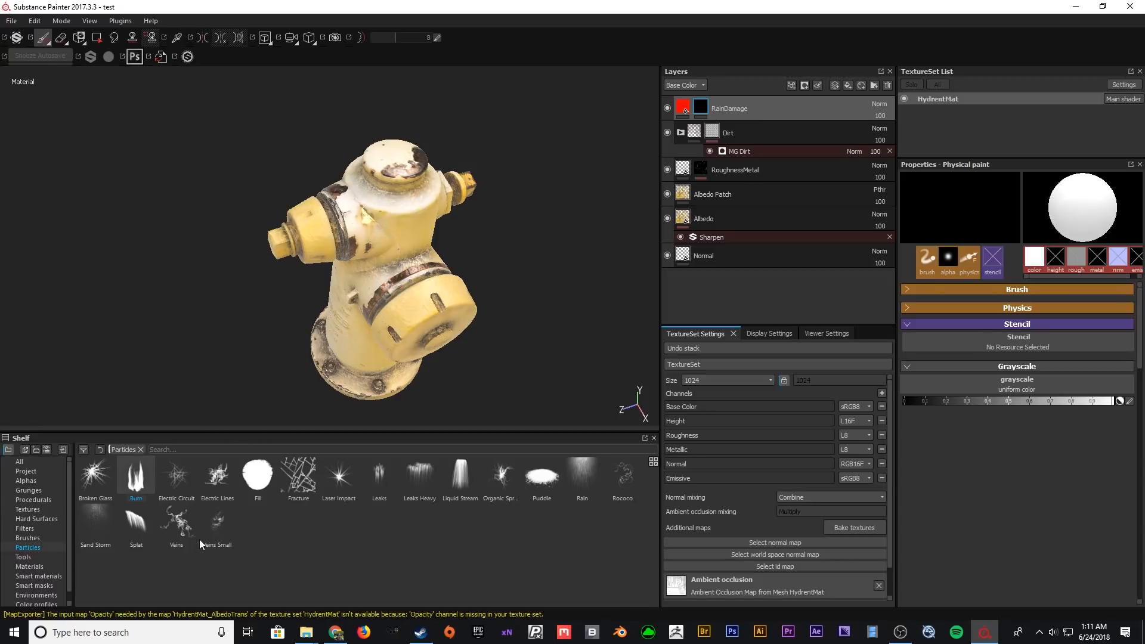
click(177, 482)
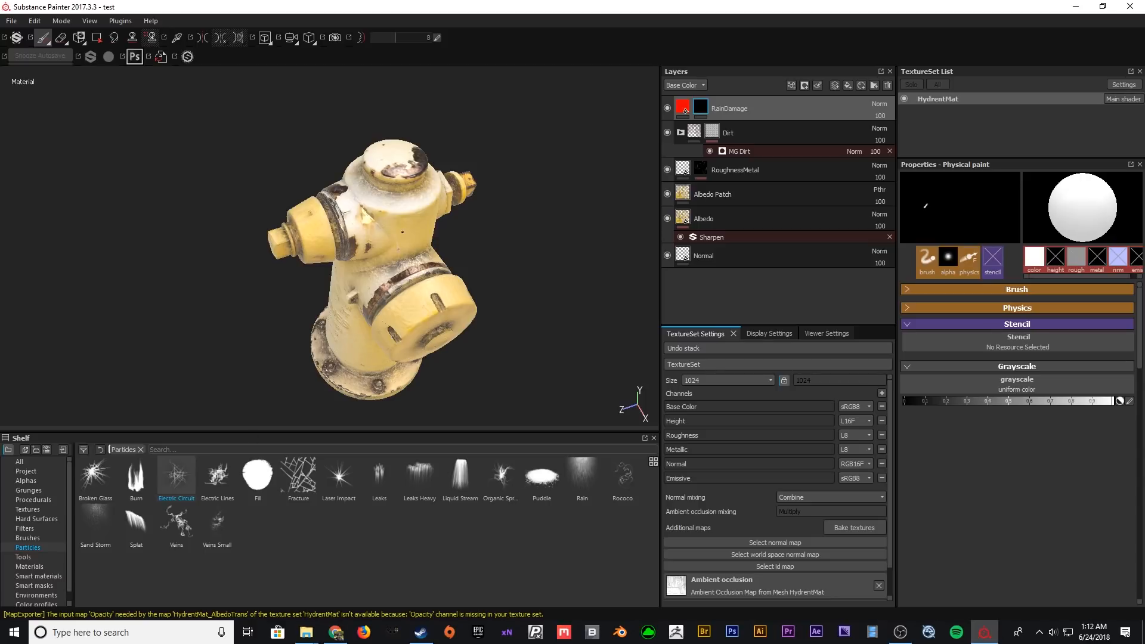
click(418, 221)
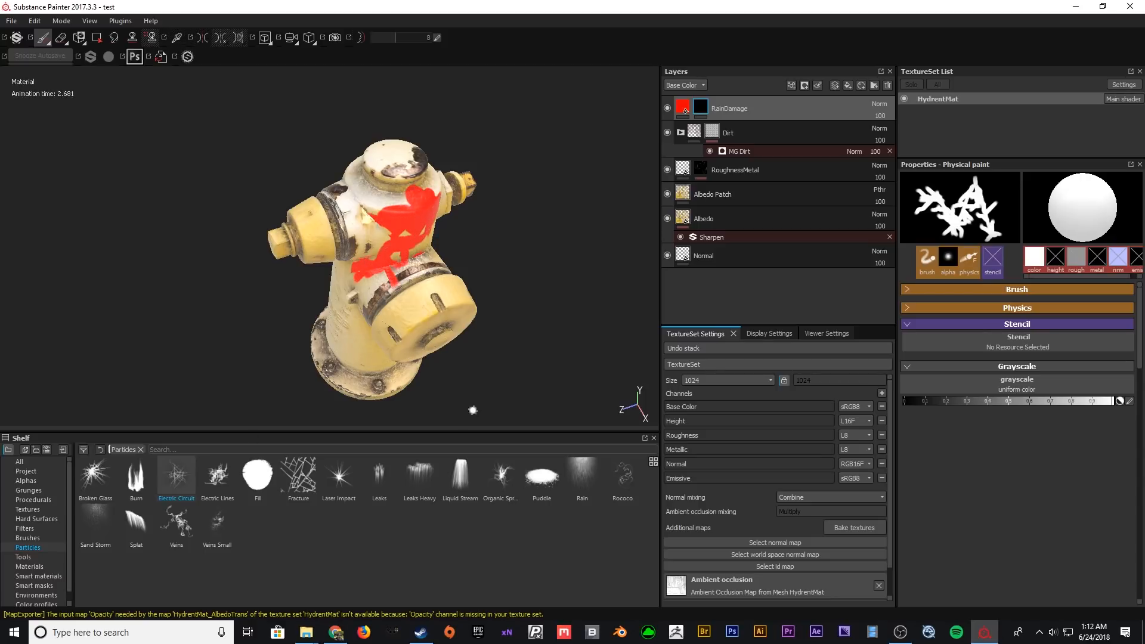
key(ctrl+z)
- Try the Puddle particles on the RainDamage mask from the hydrant's cap and inspect the marks on the nozzle and base
click(542, 477)
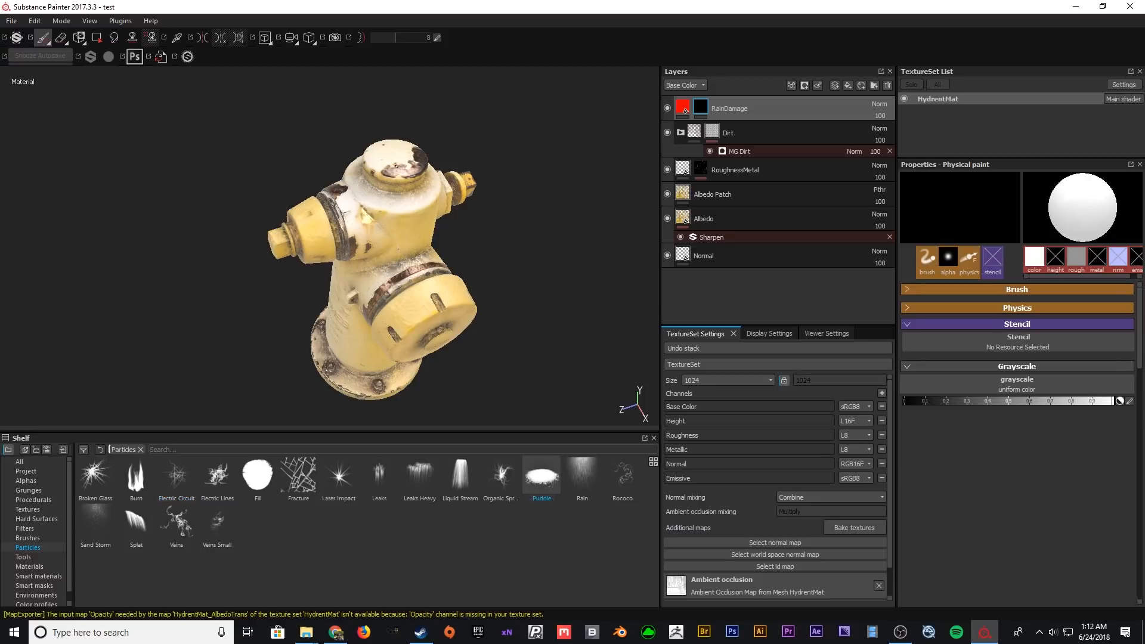
click(399, 156)
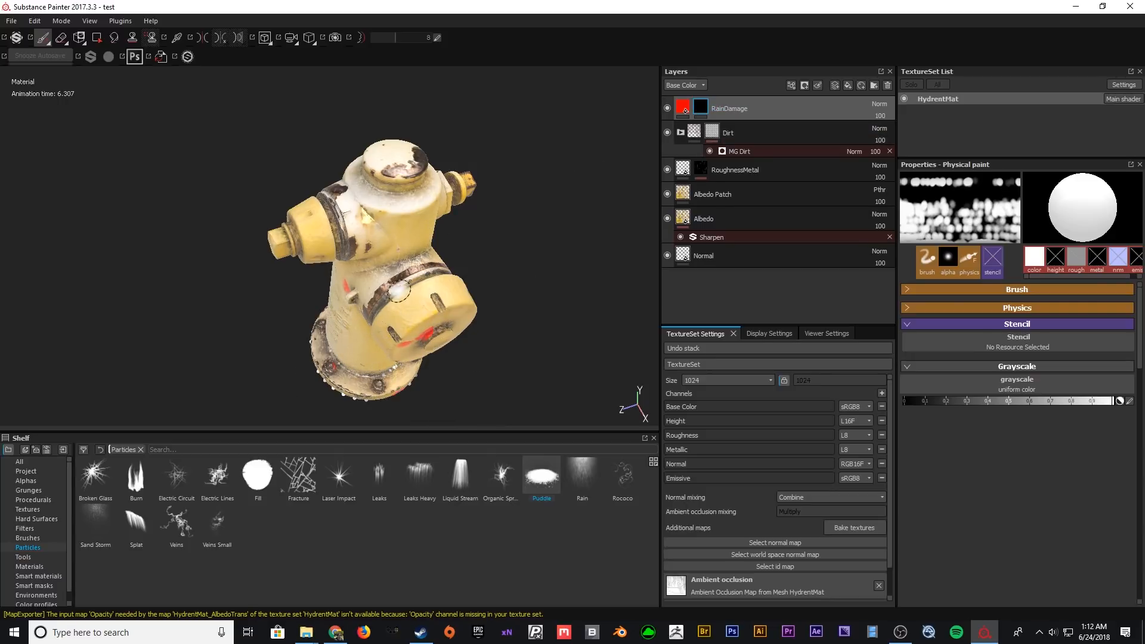
alt+drag(417, 323, 502, 301)
alt+drag(426, 300, 298, 352)
alt+right_drag(322, 316, 356, 262)
alt+drag(356, 263, 439, 134)
alt+middle_drag(443, 122, 362, 213)
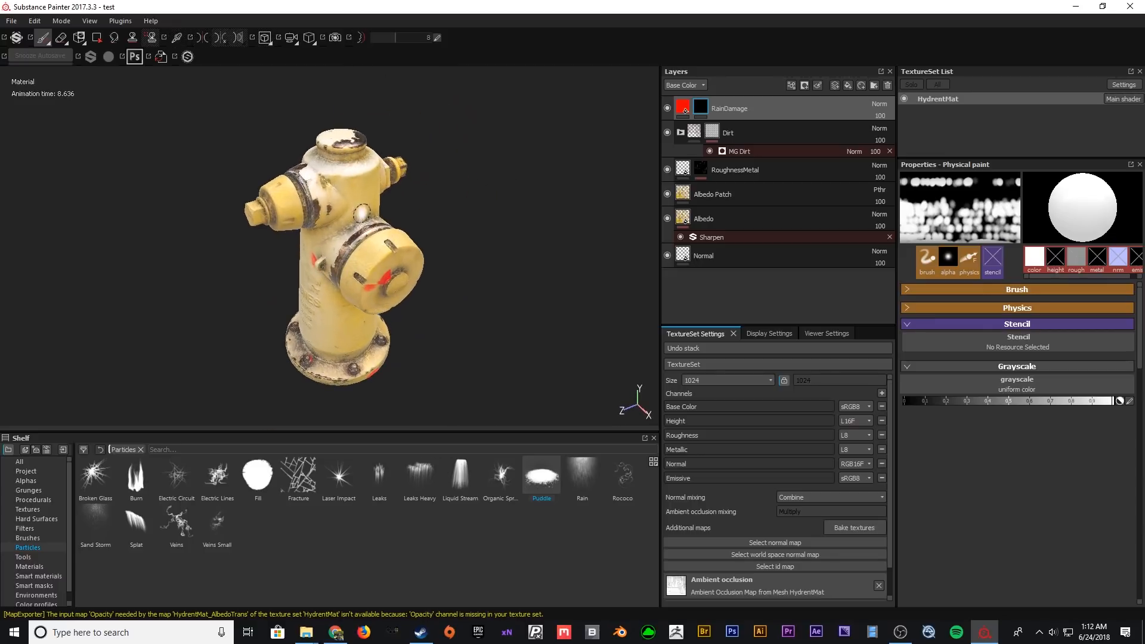
- Try a Rain particle burst over the whole hydrant on the RainDamage mask, inspect the streaks, and undo it
click(575, 482)
alt+drag(418, 238, 413, 281)
click(603, 152)
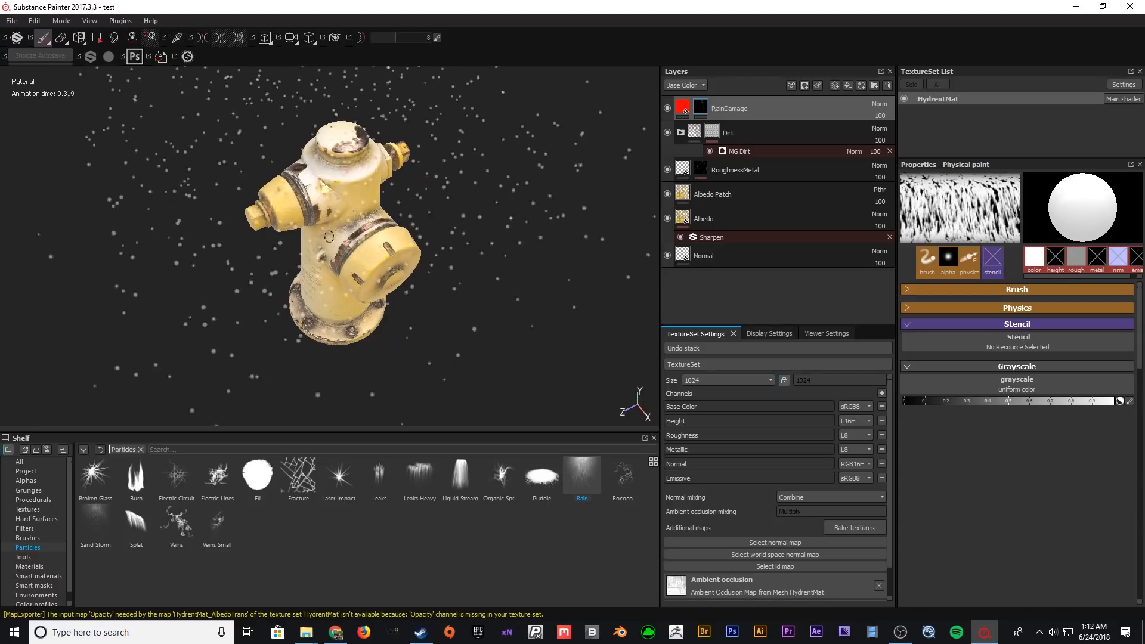
alt+right_drag(340, 256, 363, 239)
alt+drag(364, 239, 360, 214)
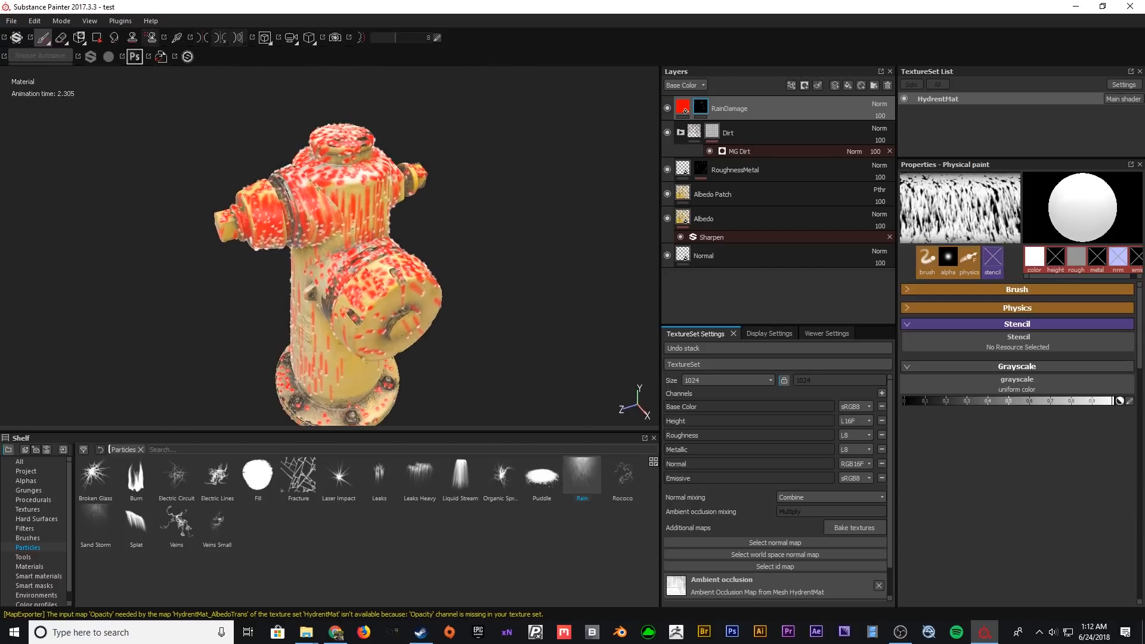
key(ctrl+z)
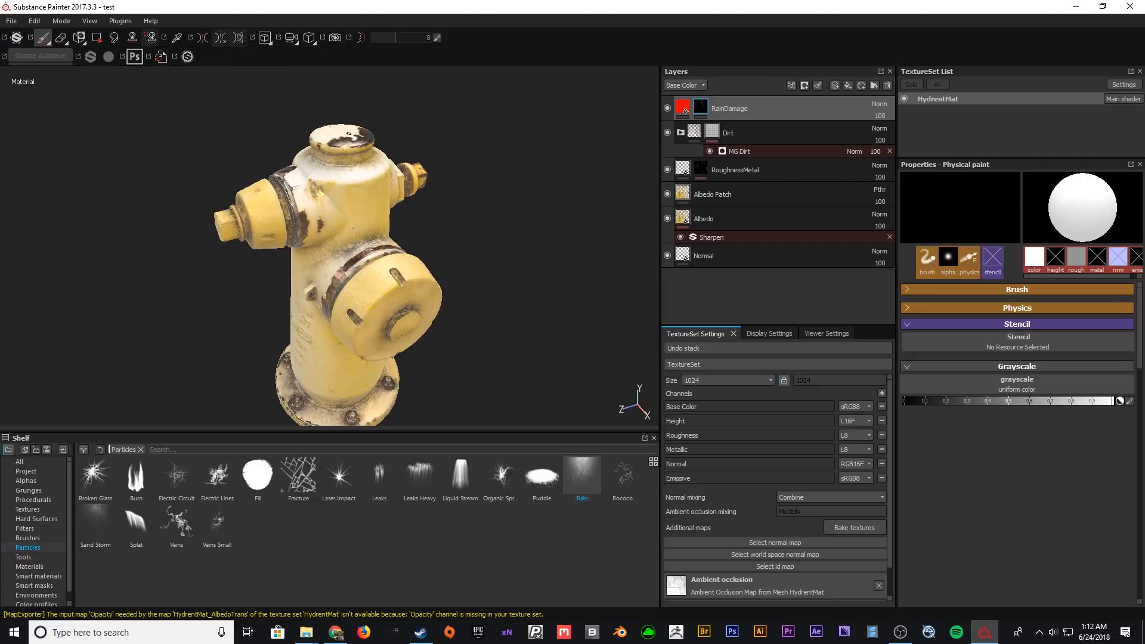
- Paint fine Rain particle streaks over the hydrant's cap, body and nozzles on the RainDamage mask
click(255, 293)
alt+right_drag(255, 294, 334, 262)
alt+drag(334, 262, 338, 325)
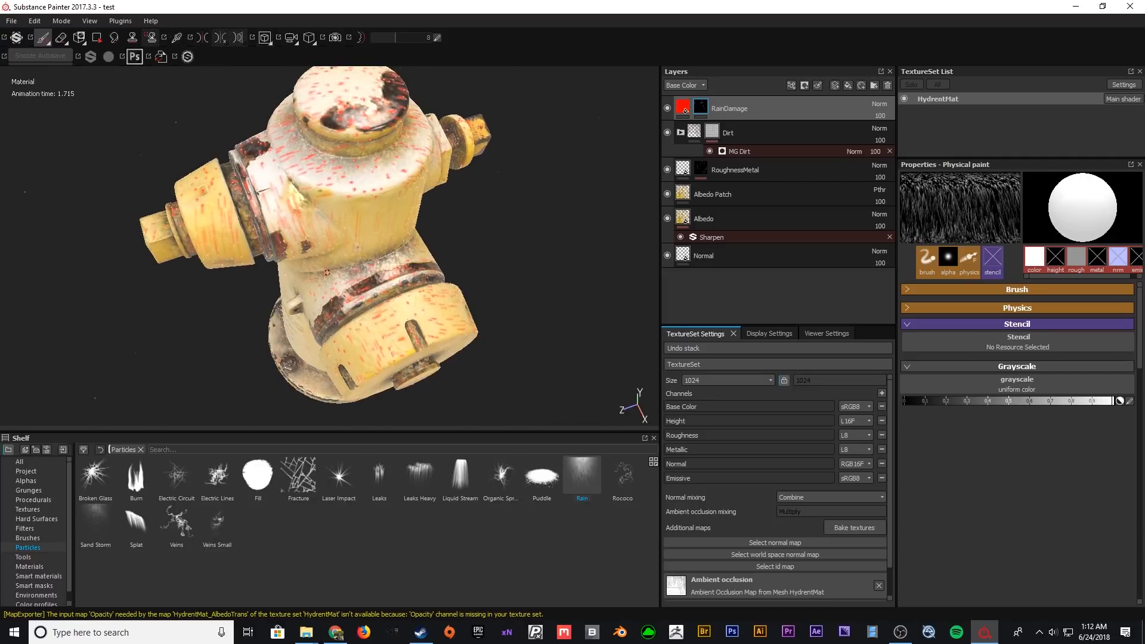
alt+middle_drag(338, 325, 352, 336)
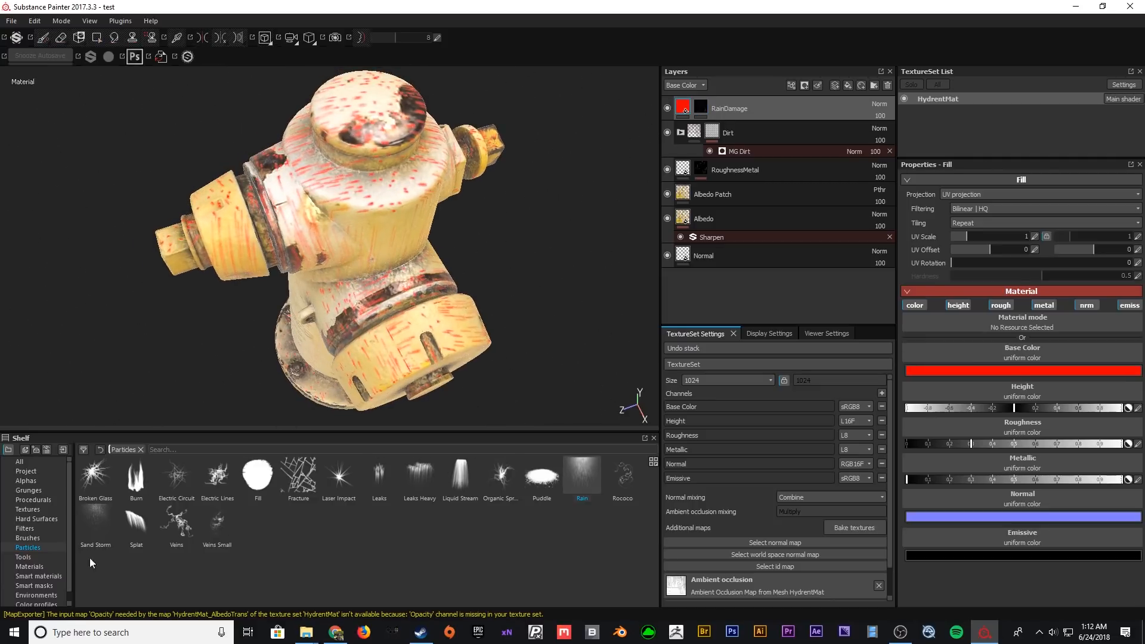
- Apply the Aluminium Insulator material to the RainDamage layer's fill and inspect the streaks up close
click(40, 564)
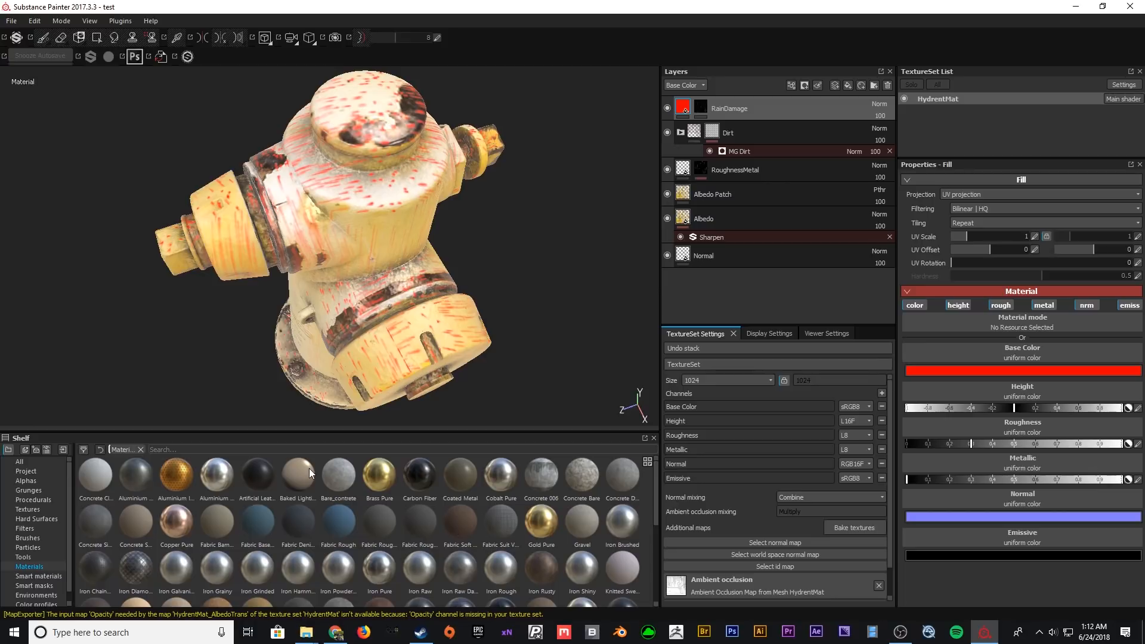
click(184, 479)
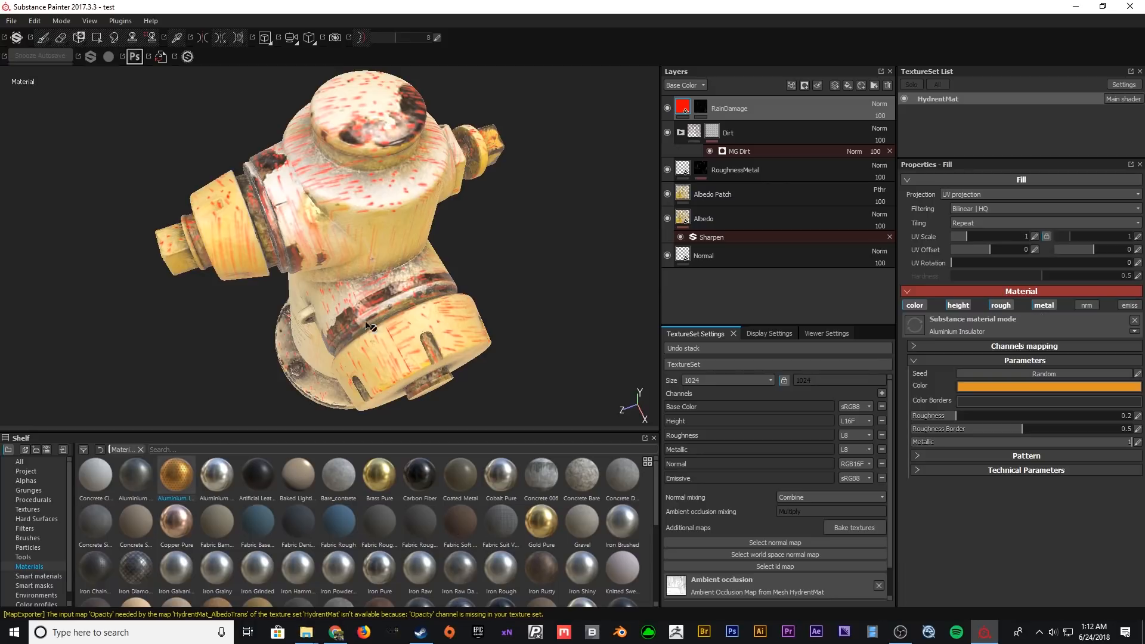
alt+right_drag(340, 209, 379, 248)
alt+drag(380, 248, 359, 198)
- Try the Brass Pure material on the RainDamage fill, switch back to Aluminium Insulator, and inspect the hydrant
click(371, 477)
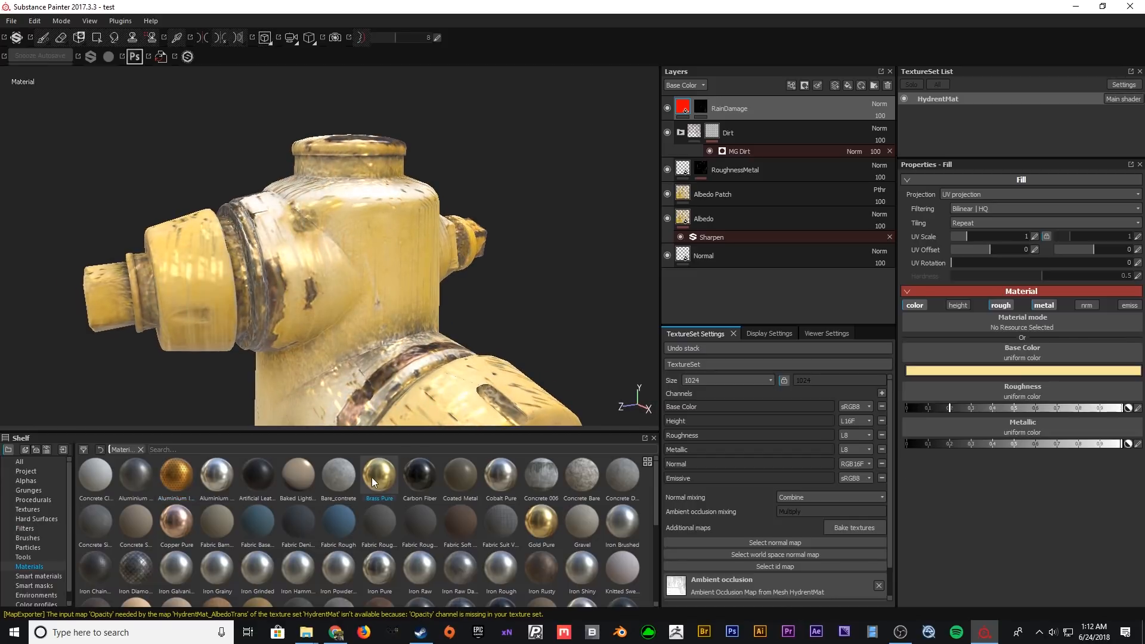
click(156, 478)
alt+right_drag(385, 209, 384, 153)
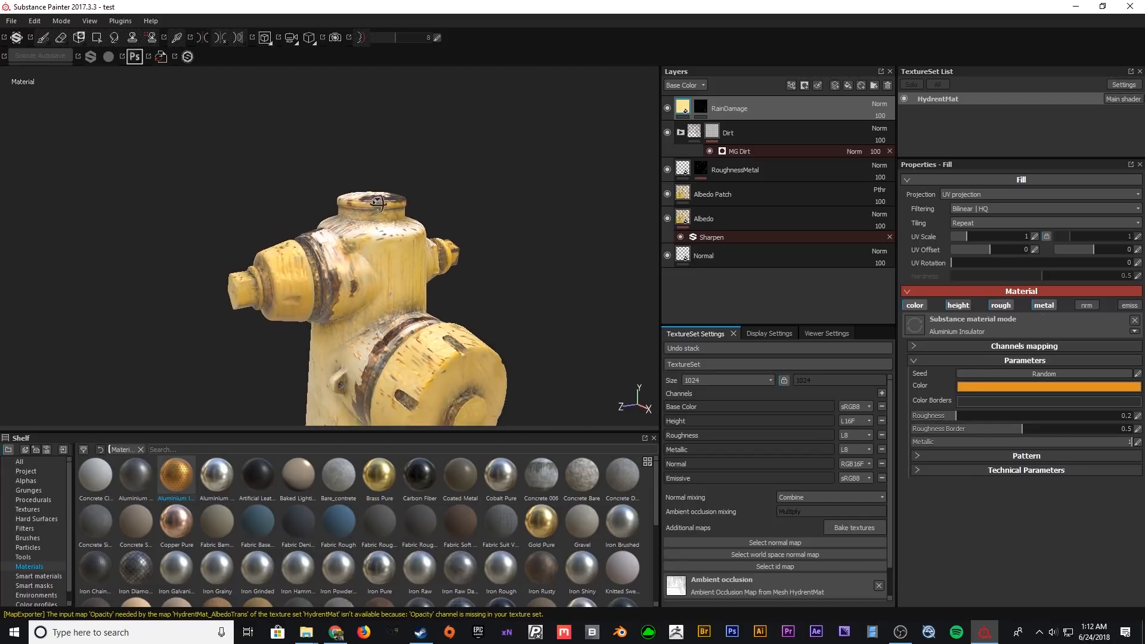
alt+drag(383, 154, 394, 227)
alt+drag(412, 275, 386, 209)
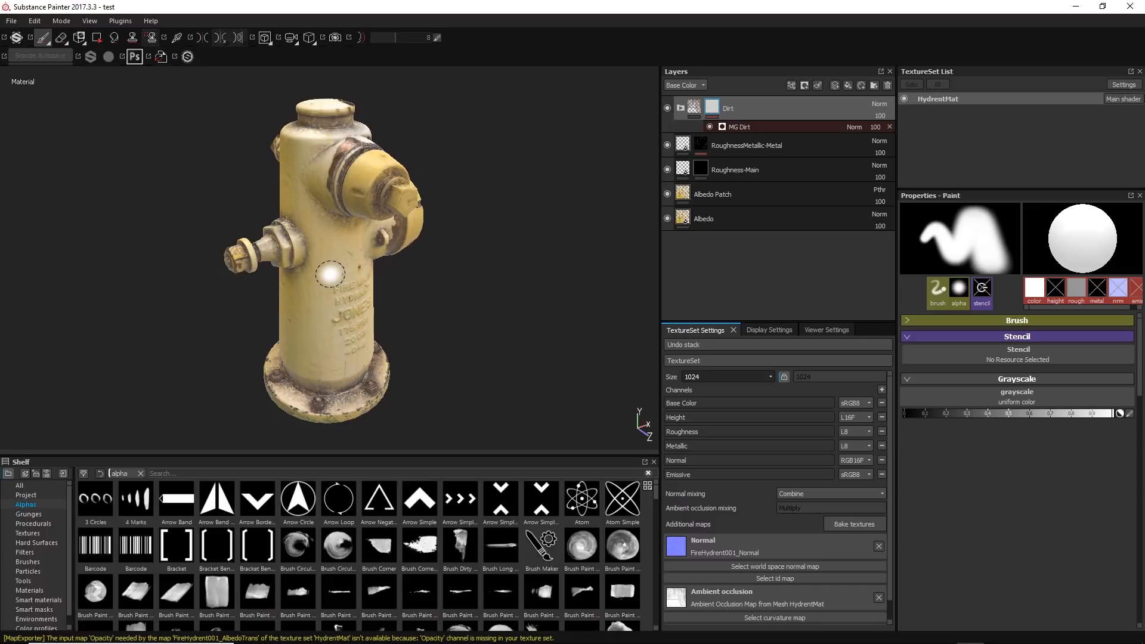
- Add a fill layer above the Dirt layer and name it Paint
alt+middle_drag(332, 287, 337, 285)
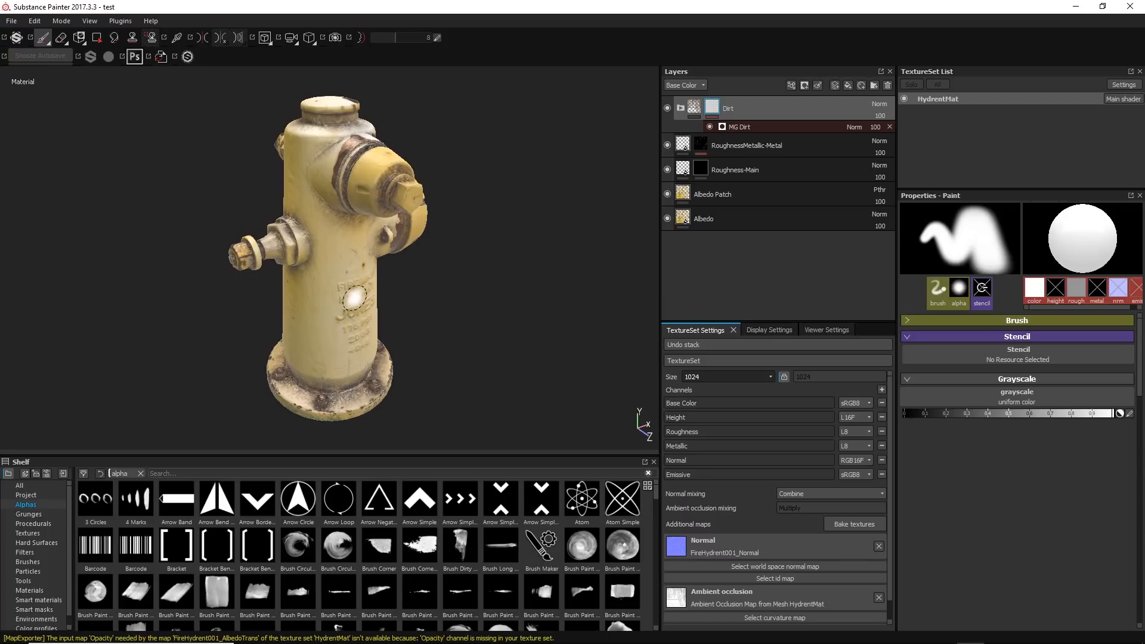
mouse_move(355, 296)
alt+mouse_down()
mouse_move(281, 295)
mouse_move(350, 320)
mouse_move(402, 304)
mouse_move(352, 311)
alt+mouse_up()
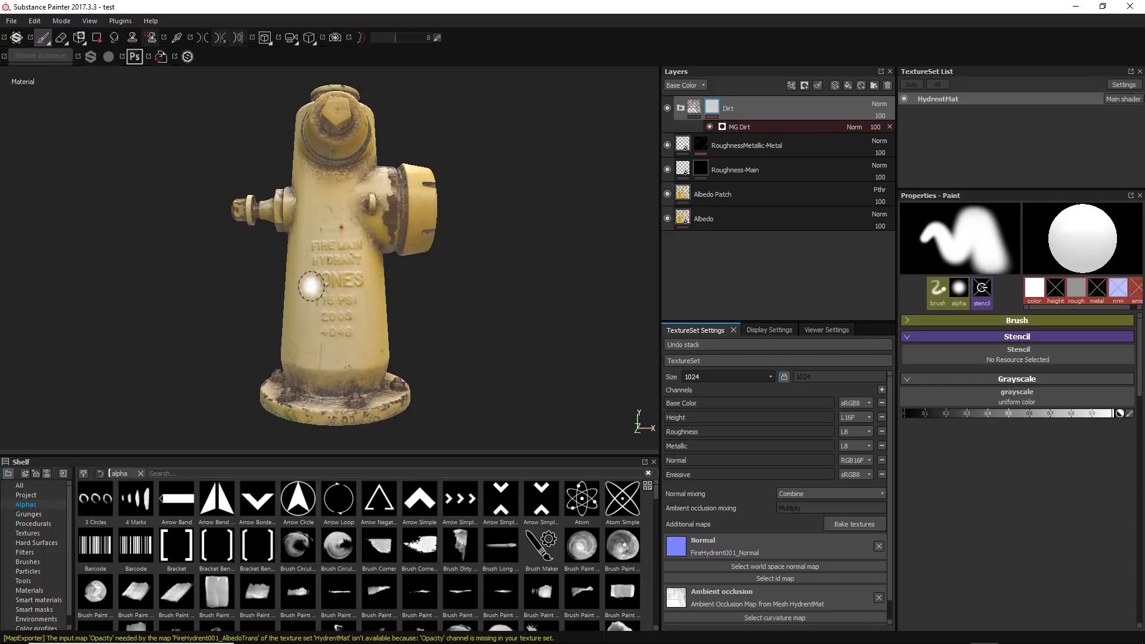
click(847, 85)
double_click(710, 108)
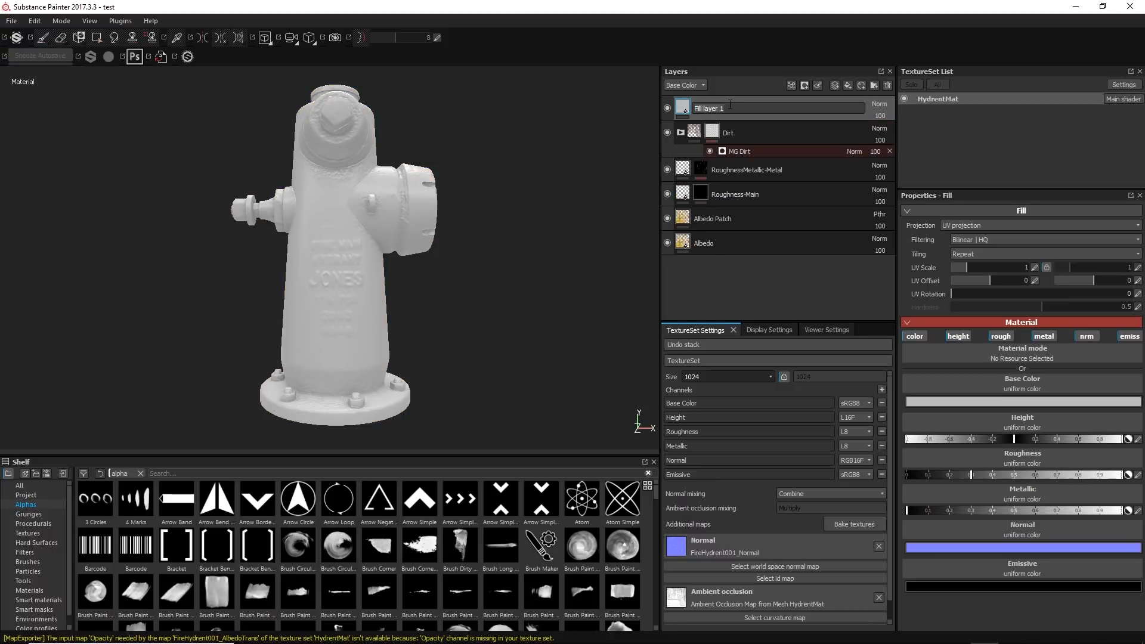
text(Paint)
key(Return)
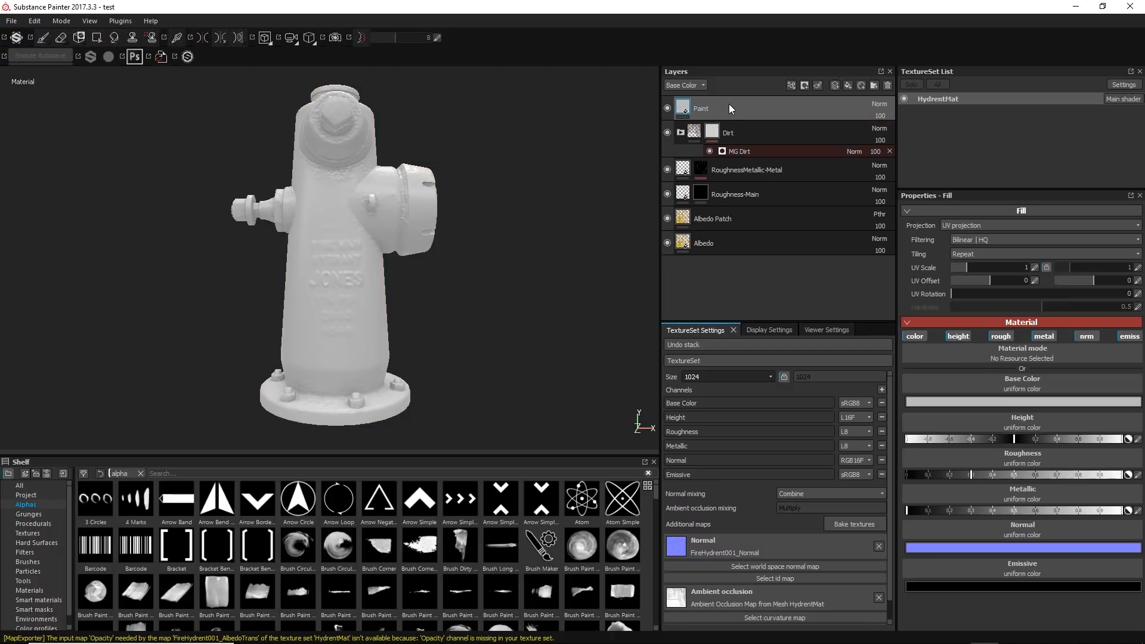
- Set the Paint layer's base color to bright red and add a black mask to the layer
click(1001, 402)
click(1030, 357)
click(1070, 338)
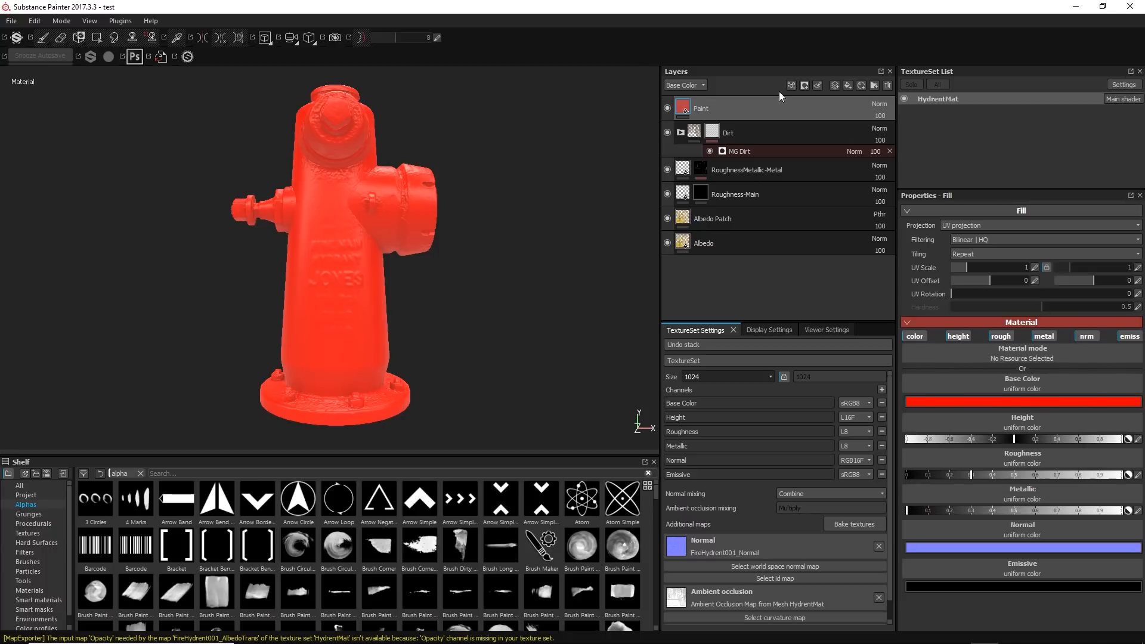
right_click(686, 110)
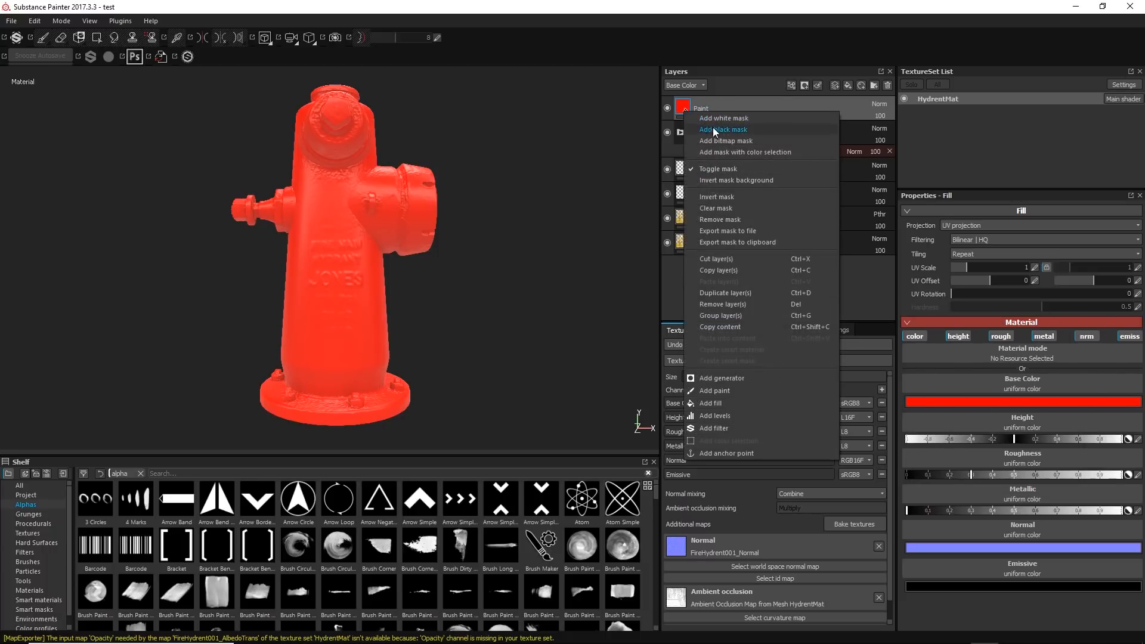
click(715, 130)
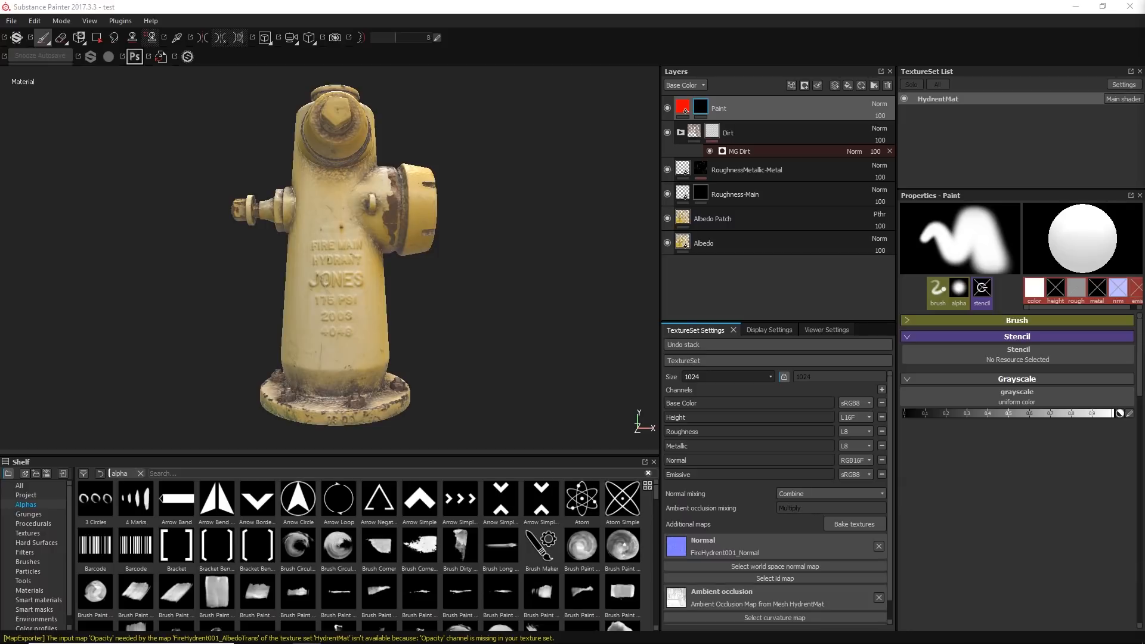
- Import Alpha.jpg as an alpha resource into the project 'test'
drag(864, 403, 380, 554)
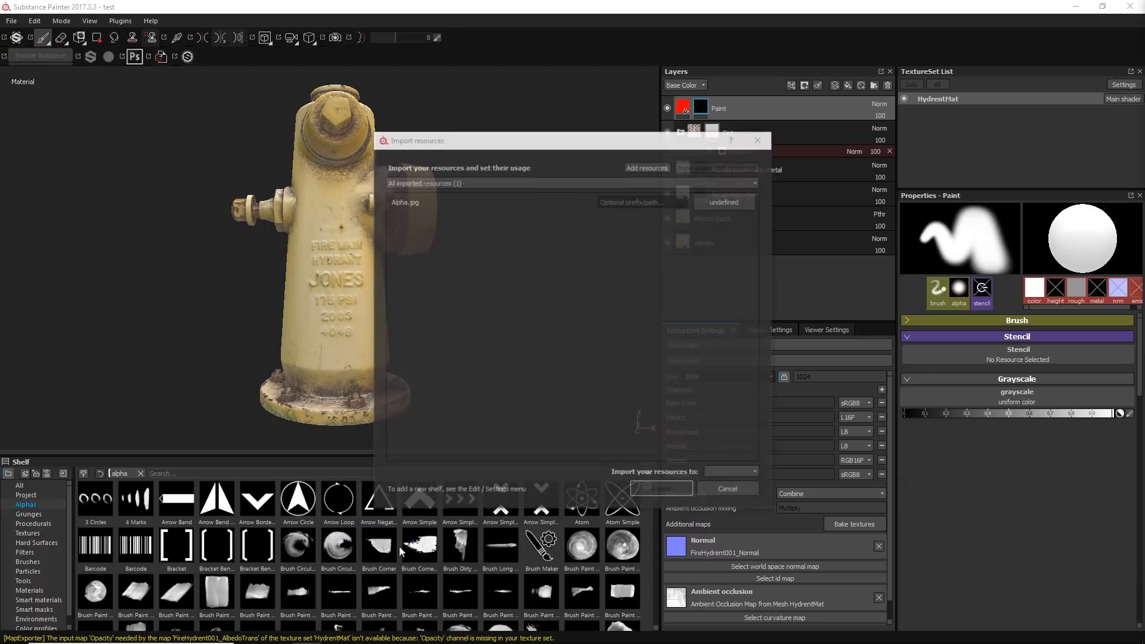
click(748, 202)
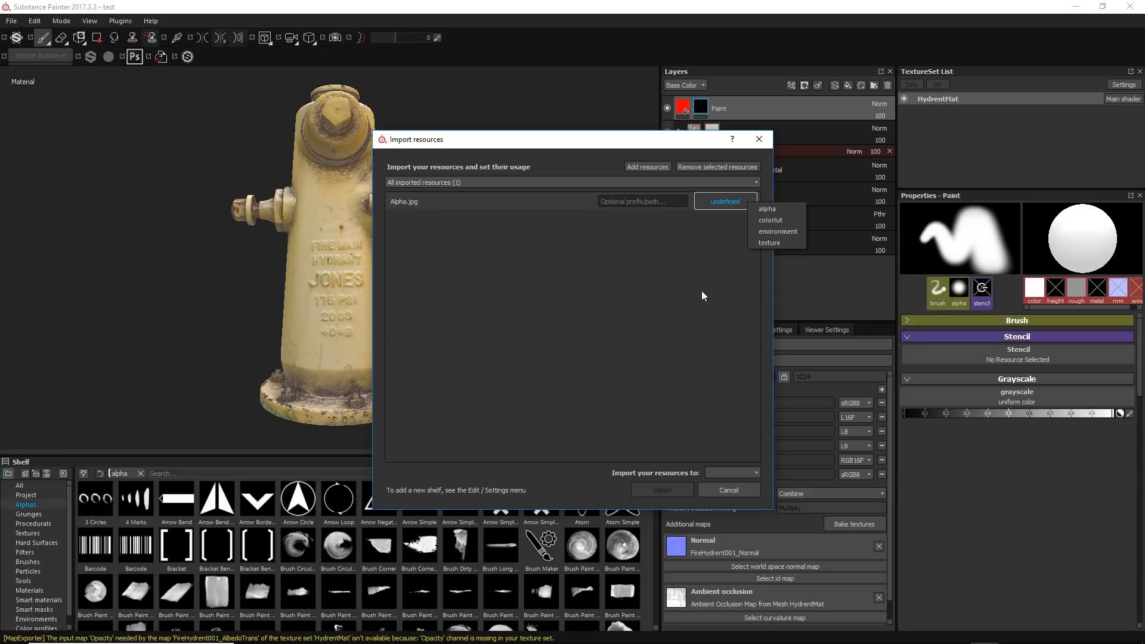
click(782, 210)
click(738, 474)
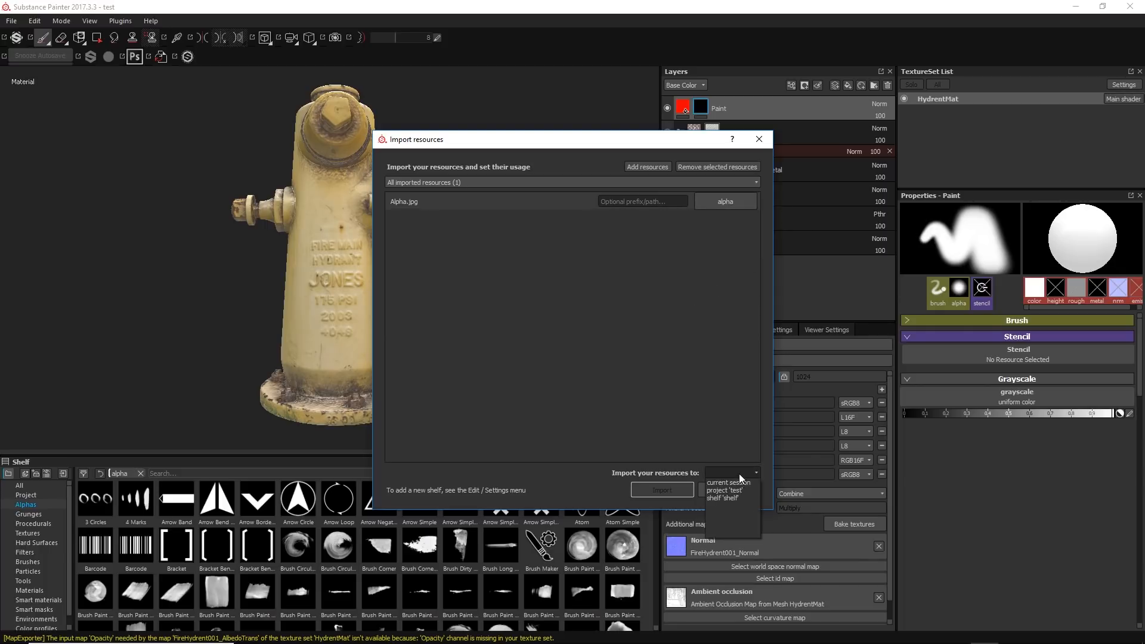
click(743, 491)
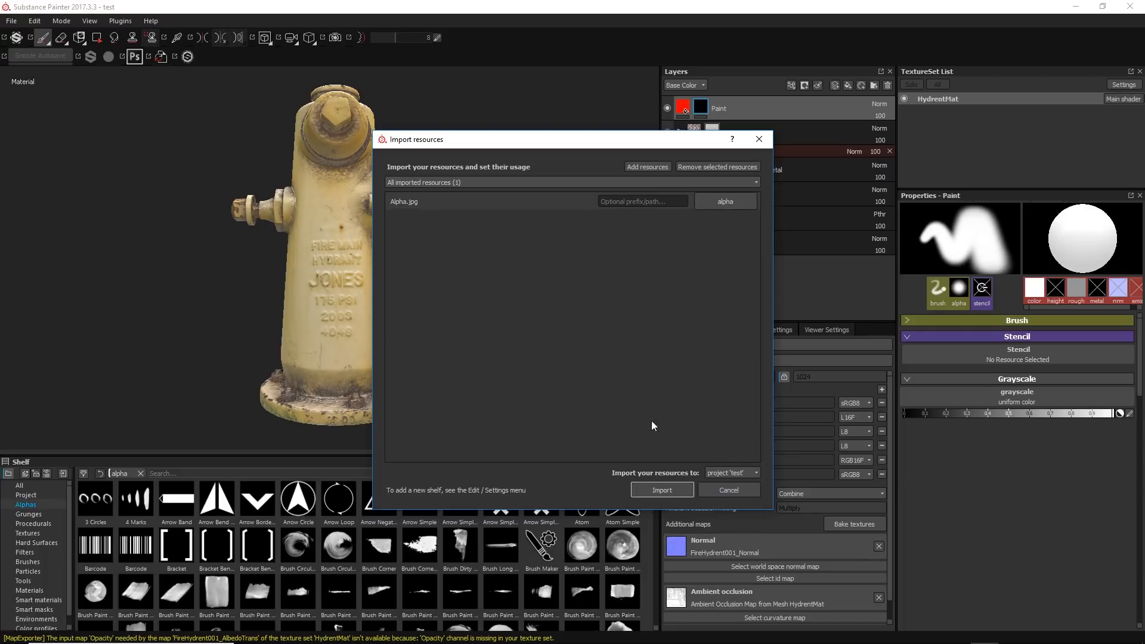
click(661, 492)
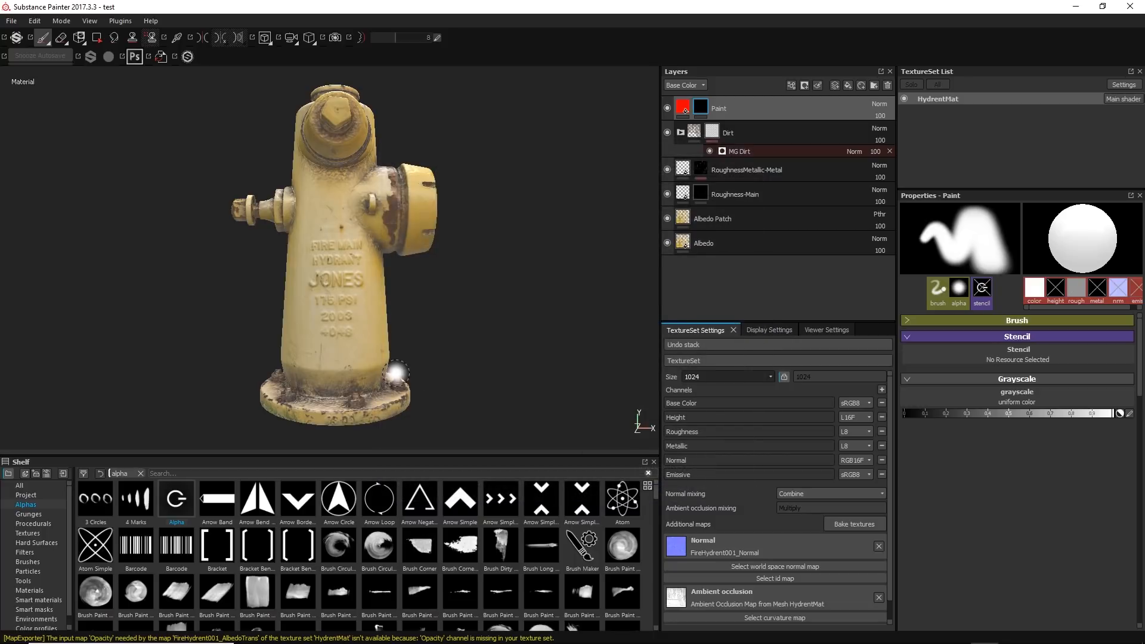
- Set the imported Alpha image as the brush stencil and frame the hydrant's embossed lettering behind it
alt+drag(324, 242, 354, 271)
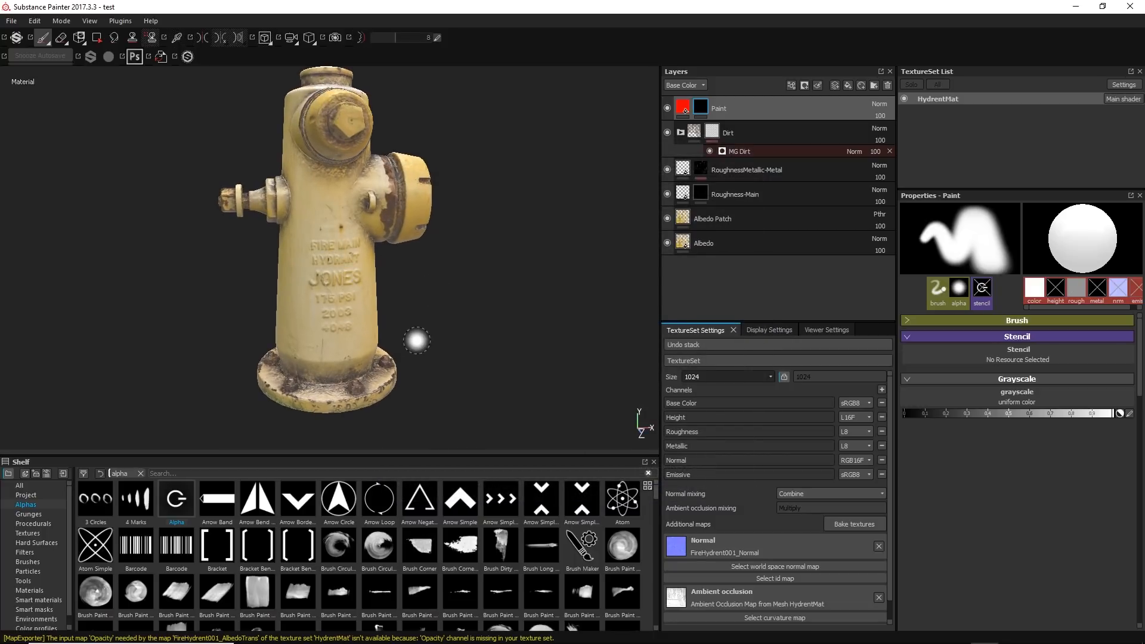
mouse_move(416, 340)
alt+mouse_down()
mouse_move(369, 256)
mouse_move(378, 283)
mouse_move(384, 268)
alt+mouse_up()
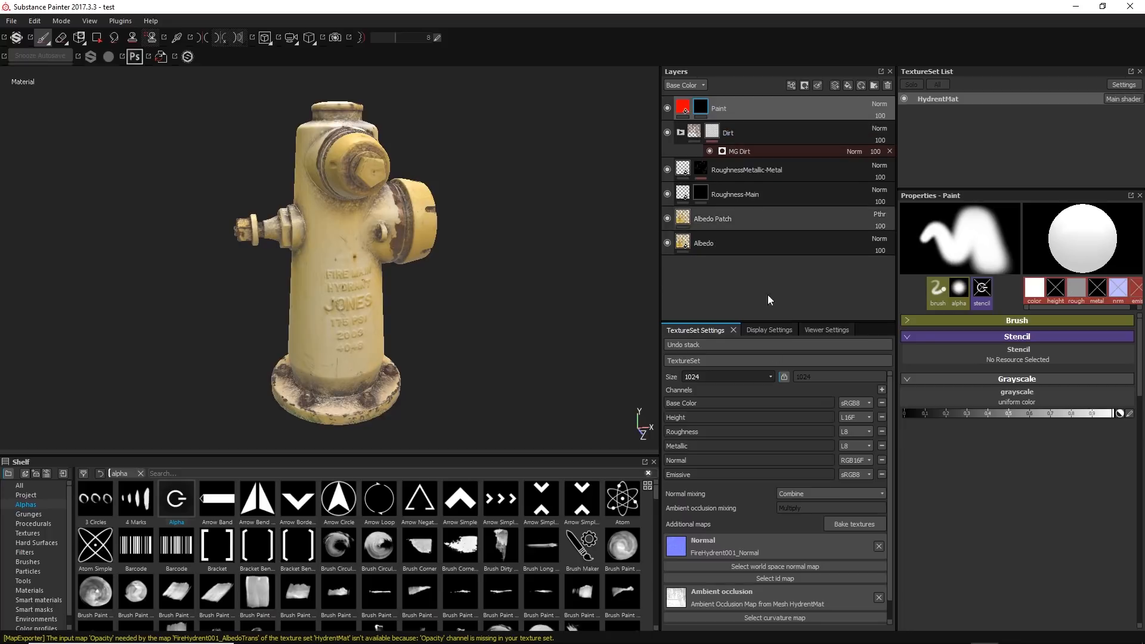
click(1007, 358)
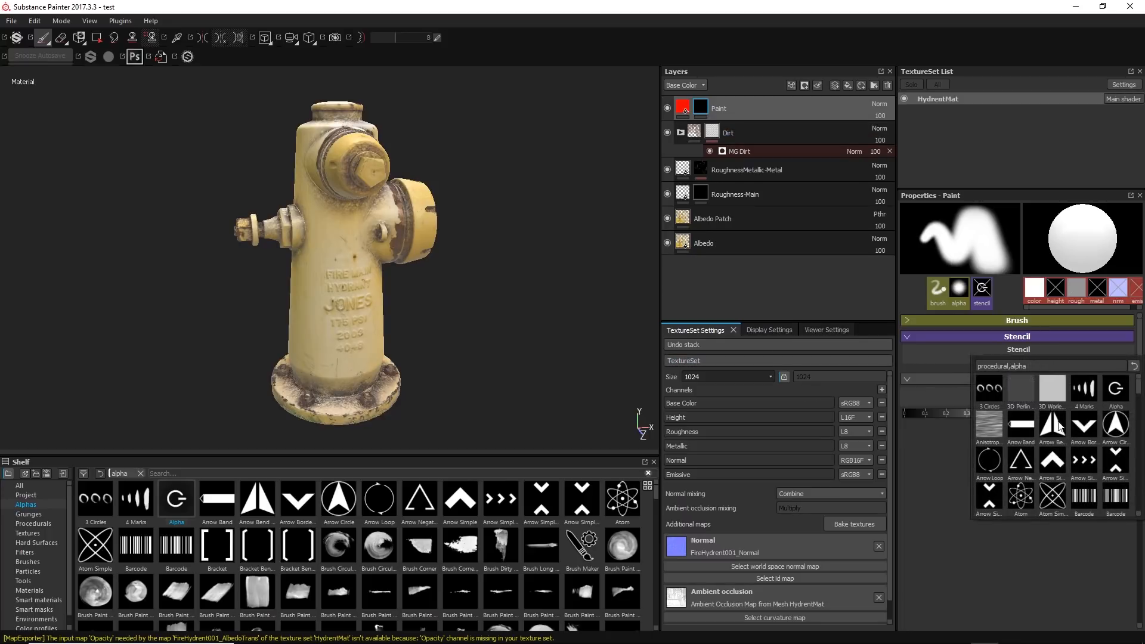
click(1116, 392)
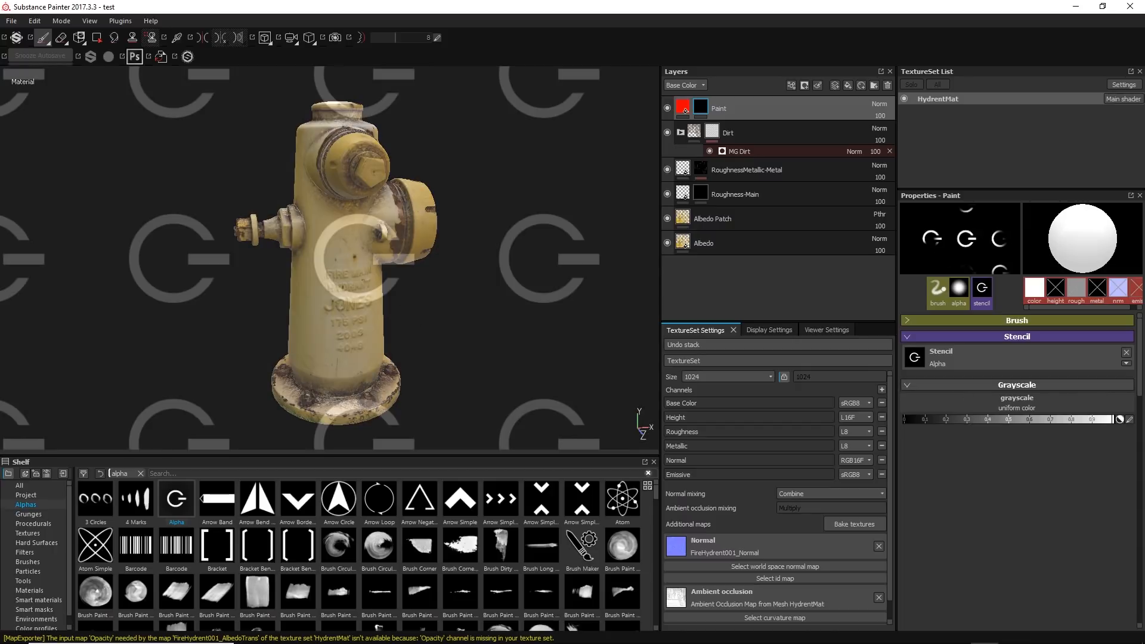
alt+right_drag(393, 275, 468, 388)
alt+drag(477, 352, 418, 352)
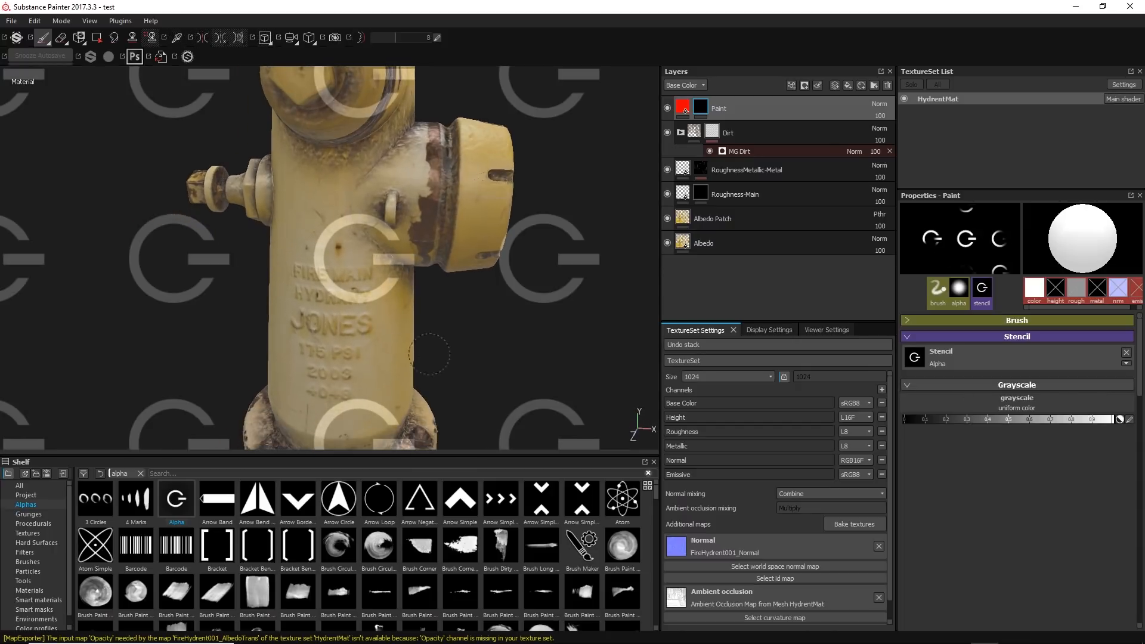
- Scale, move and rotate the Alpha stencil so one power symbol sits upright on the hydrant body above the FIRE MAIN lettering
alt+right_drag(382, 316, 399, 348)
alt+middle_drag(488, 292, 501, 296)
alt+drag(501, 296, 463, 349)
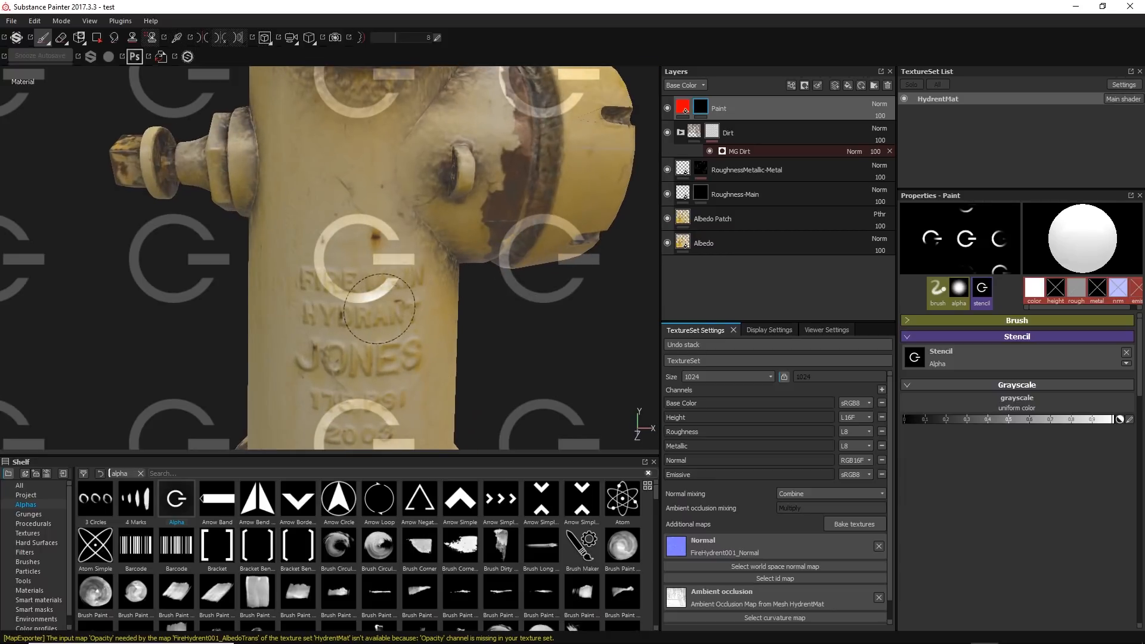
key(s)
mouse_move(390, 325)
right_down()
mouse_move(399, 292)
mouse_move(405, 323)
mouse_move(402, 290)
mouse_move(407, 331)
right_up()
mouse_move(419, 275)
middle_down()
mouse_move(401, 322)
mouse_move(425, 247)
mouse_move(404, 250)
middle_up()
drag(423, 214, 377, 234)
shift+drag(355, 234, 470, 244)
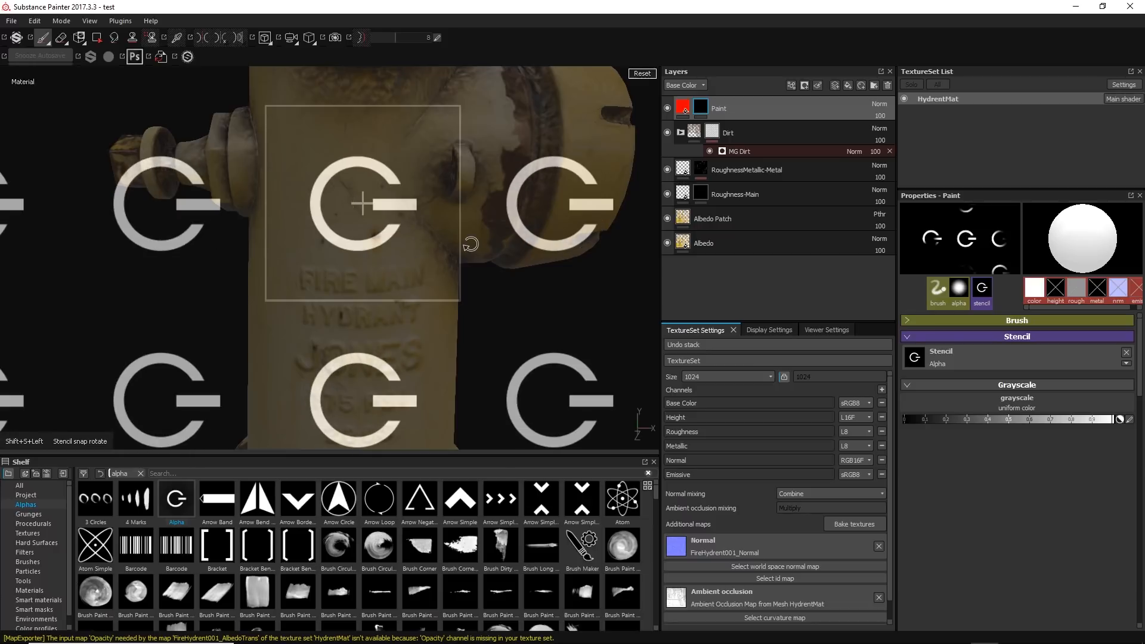
key(s)
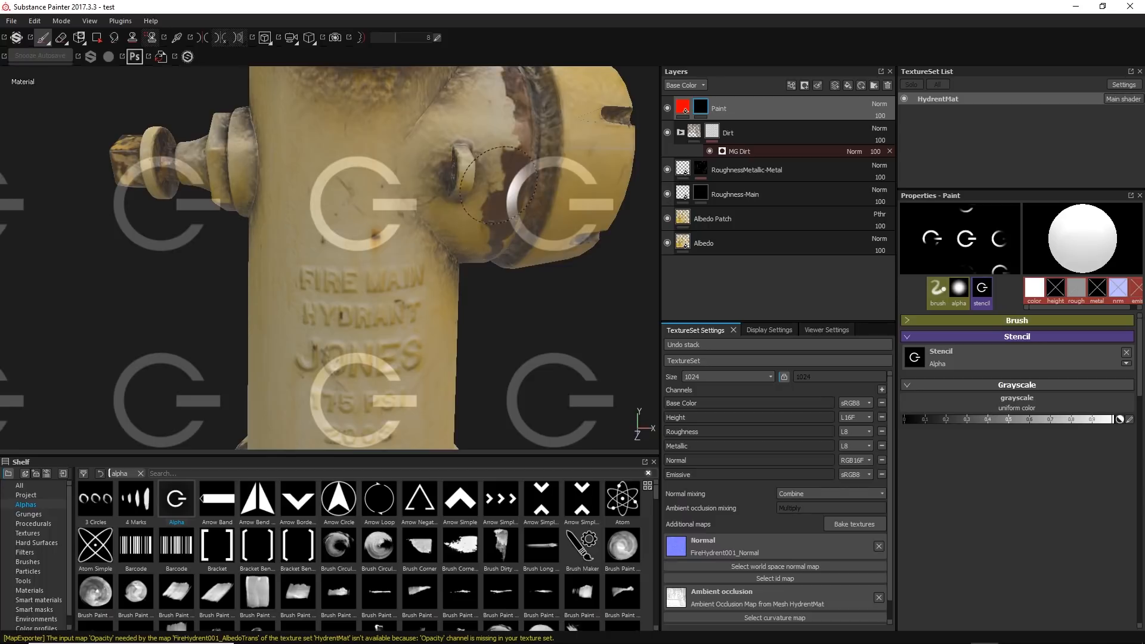
- Paint one power symbol through the stencil above the FIRE MAIN lettering and clear the brush stencil
alt+drag(382, 208, 387, 271)
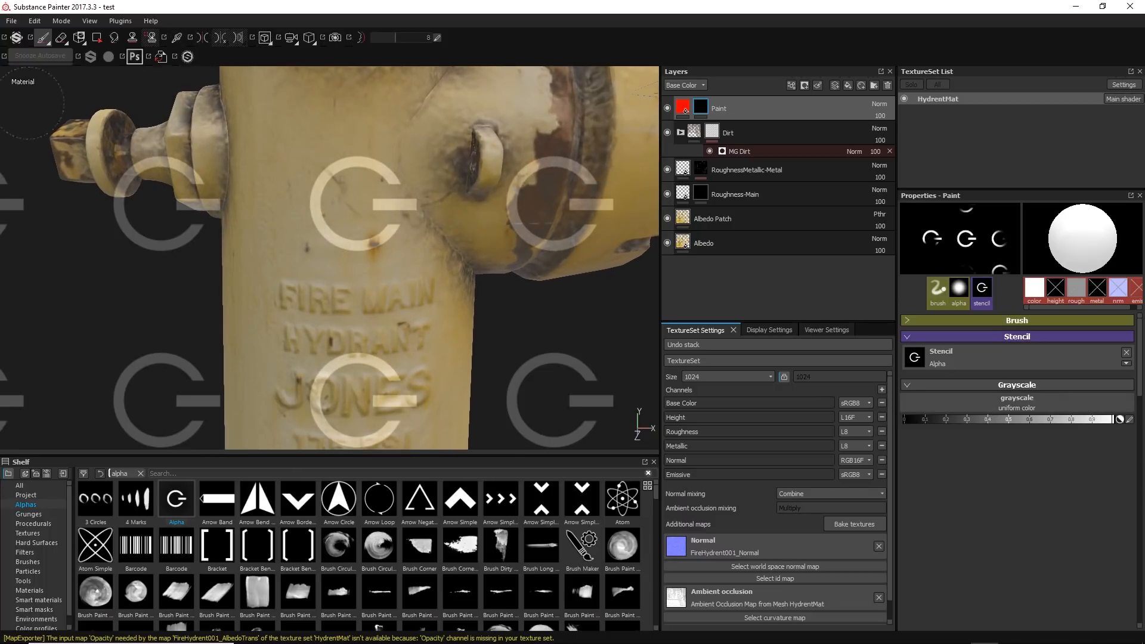
click(380, 234)
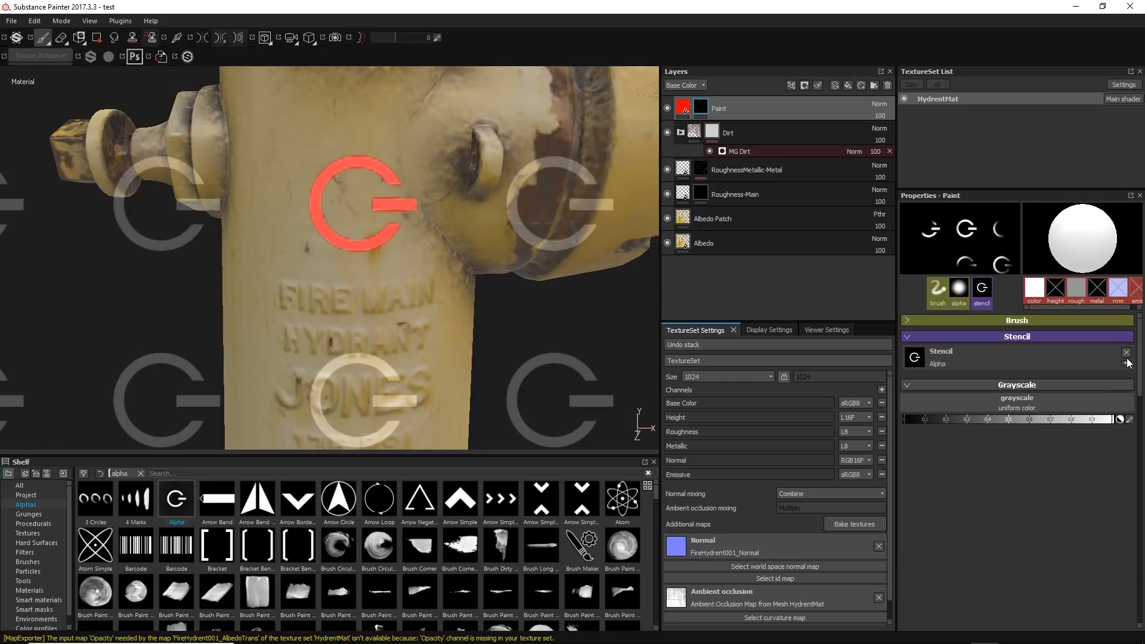
click(1126, 352)
mouse_move(409, 256)
alt+mouse_down()
mouse_move(346, 245)
mouse_move(376, 149)
mouse_move(518, 257)
mouse_move(470, 324)
mouse_move(307, 261)
mouse_move(302, 238)
mouse_move(439, 220)
mouse_move(391, 253)
mouse_move(426, 202)
alt+mouse_up()
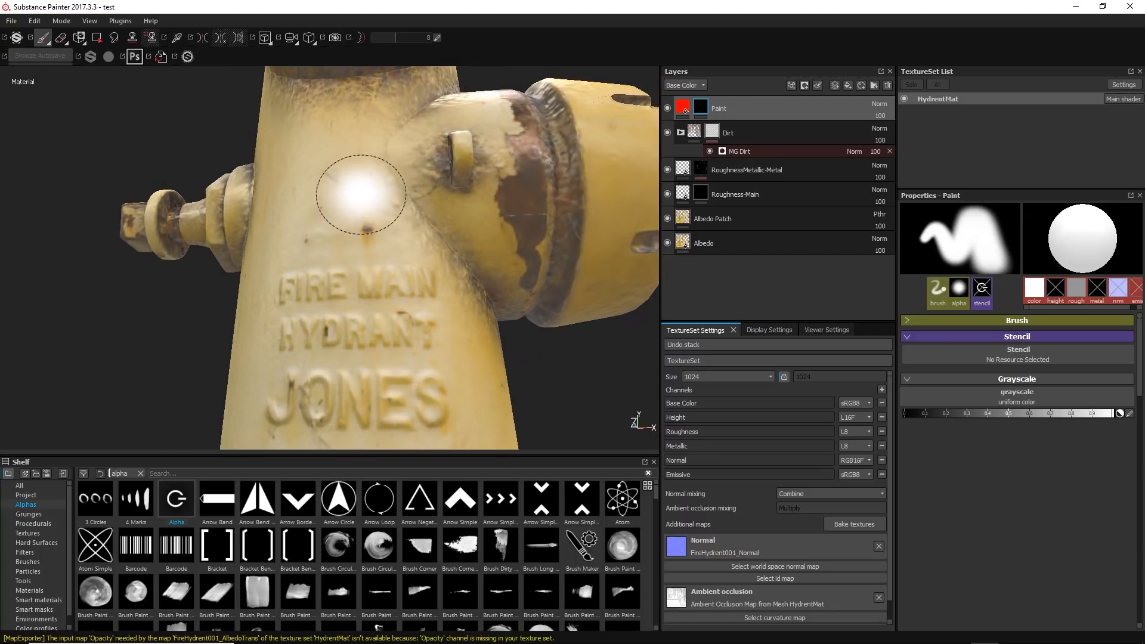
- Reselect the Alpha stencil, paint the power symbol from a steeply tilted view, and clear the stencil to examine the projected shape
scroll(361, 194, up, 2)
click(1042, 355)
click(1114, 382)
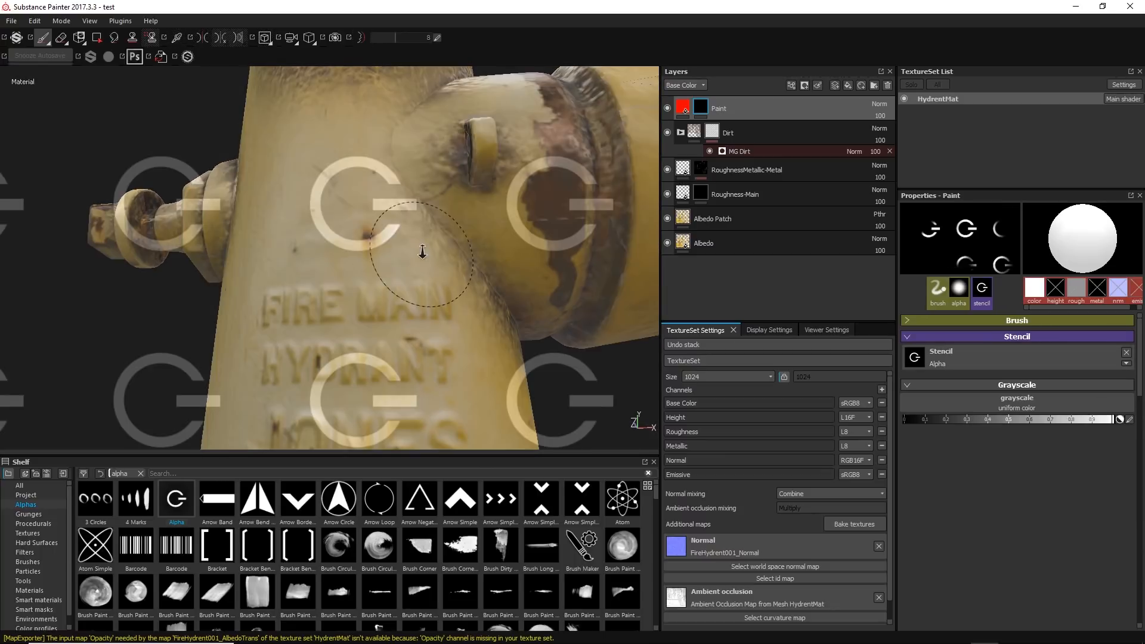
mouse_move(424, 248)
alt+mouse_down()
mouse_move(444, 188)
mouse_move(388, 227)
alt+mouse_up()
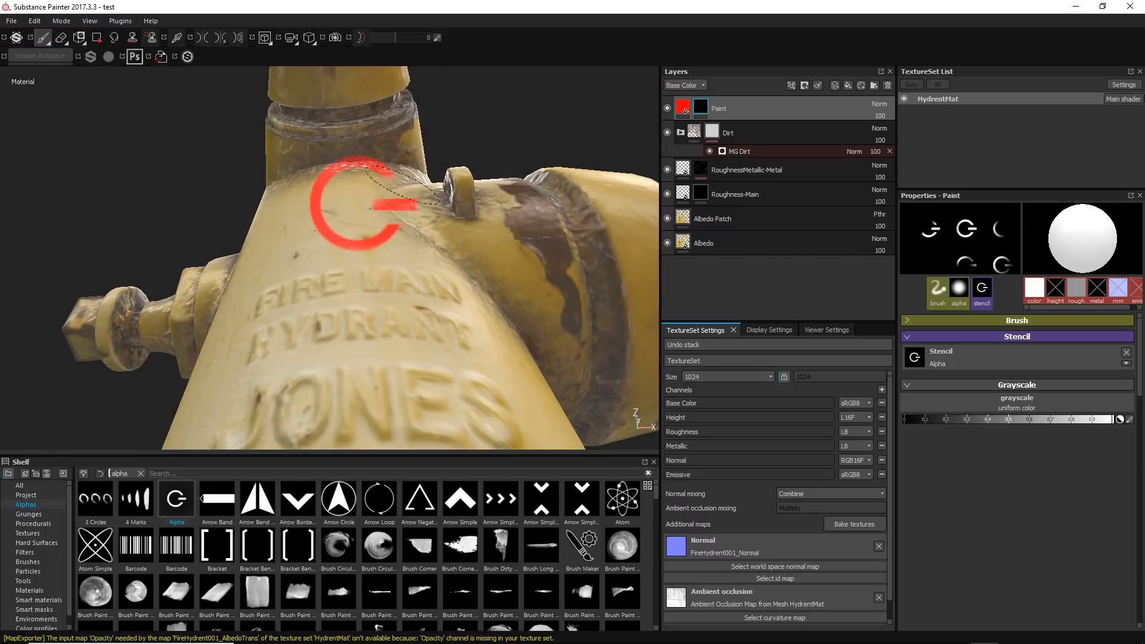
click(1127, 352)
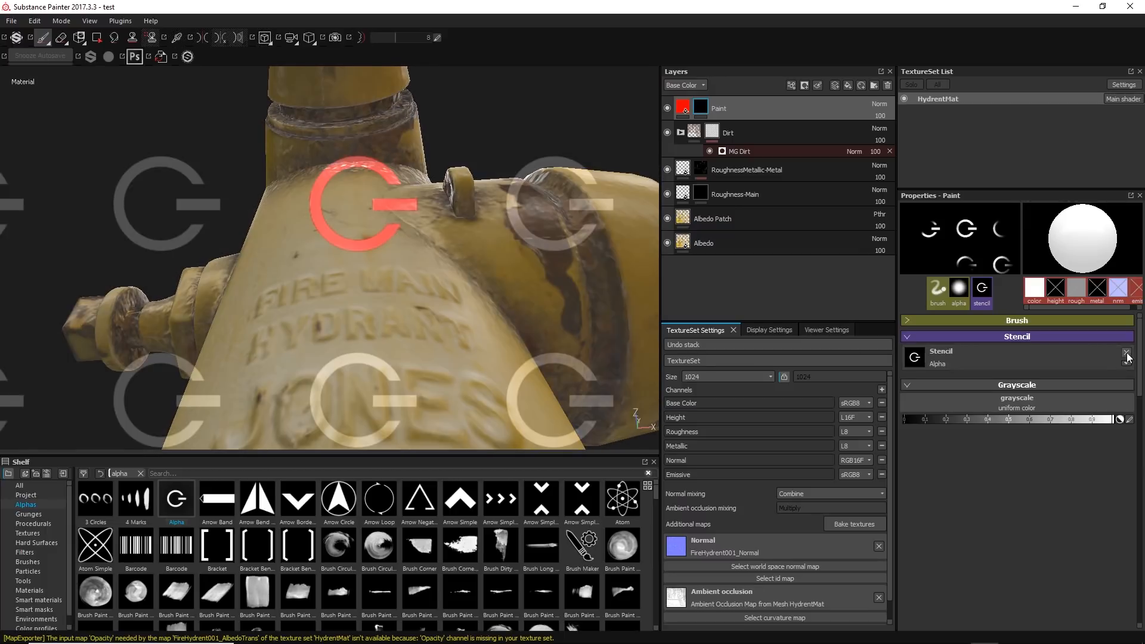
alt+drag(378, 164, 349, 266)
scroll(391, 268, down, 4)
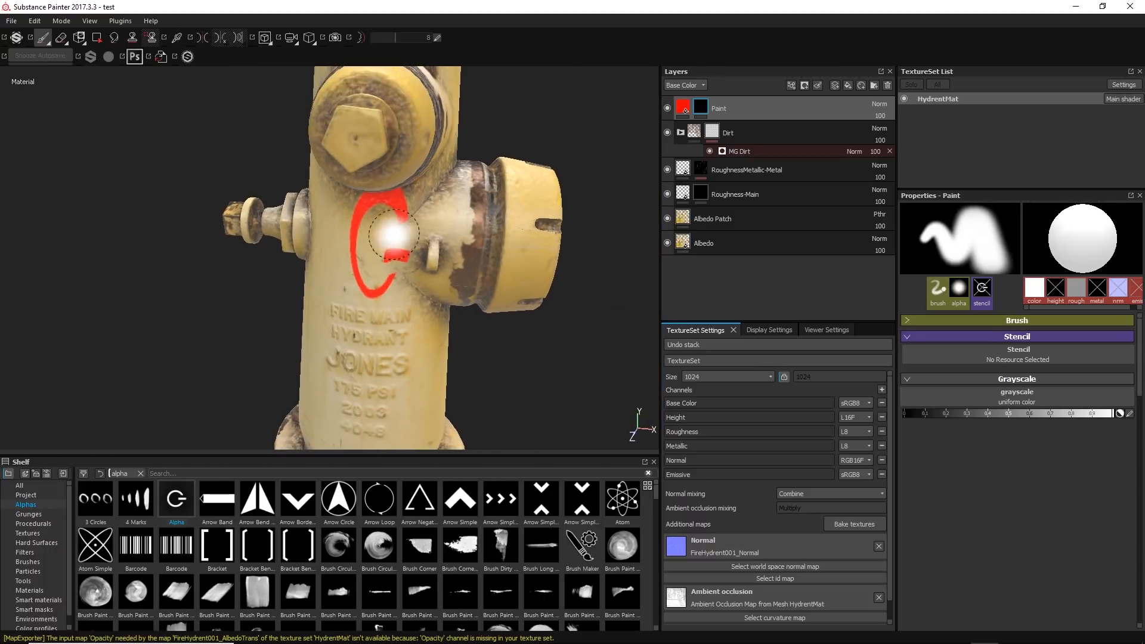
mouse_move(402, 233)
alt+mouse_down()
mouse_move(238, 233)
mouse_move(455, 195)
mouse_move(427, 294)
mouse_move(386, 292)
alt+mouse_up()
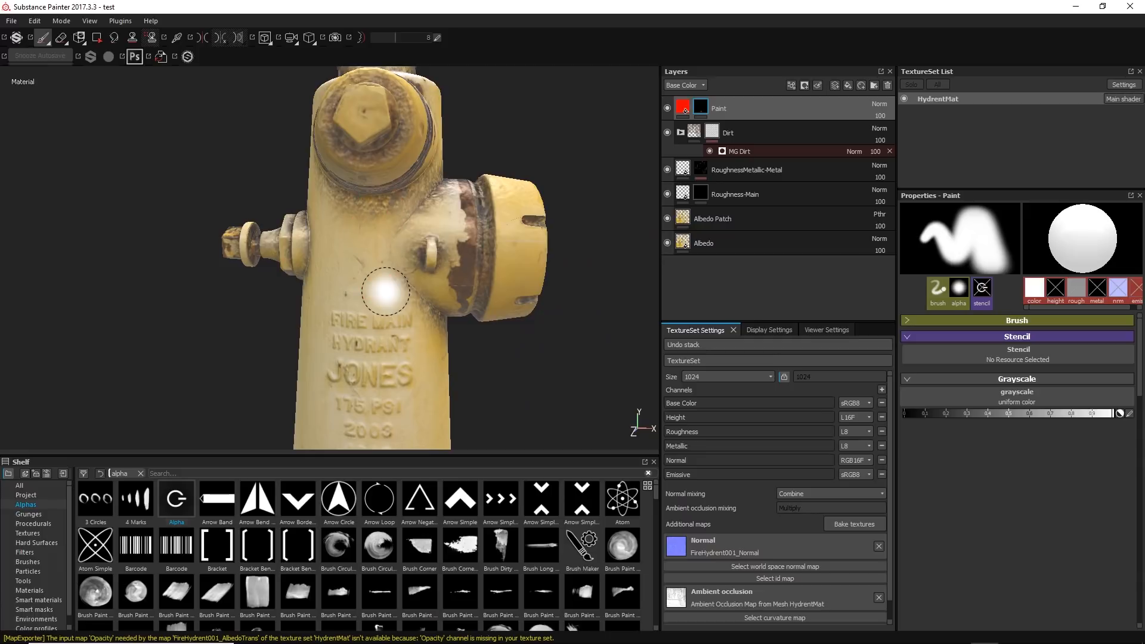
- In the split 3D and UV view, reselect Alpha as stencil, rescale it and paint one symbol on the middle body island of the UV layout
key(F1)
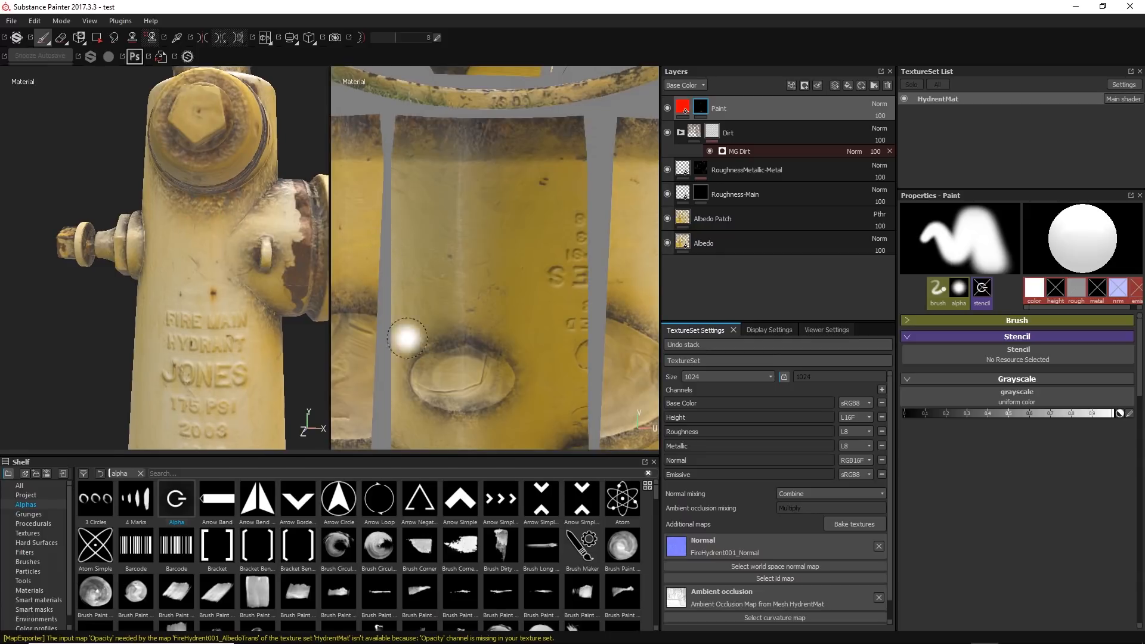
click(1018, 356)
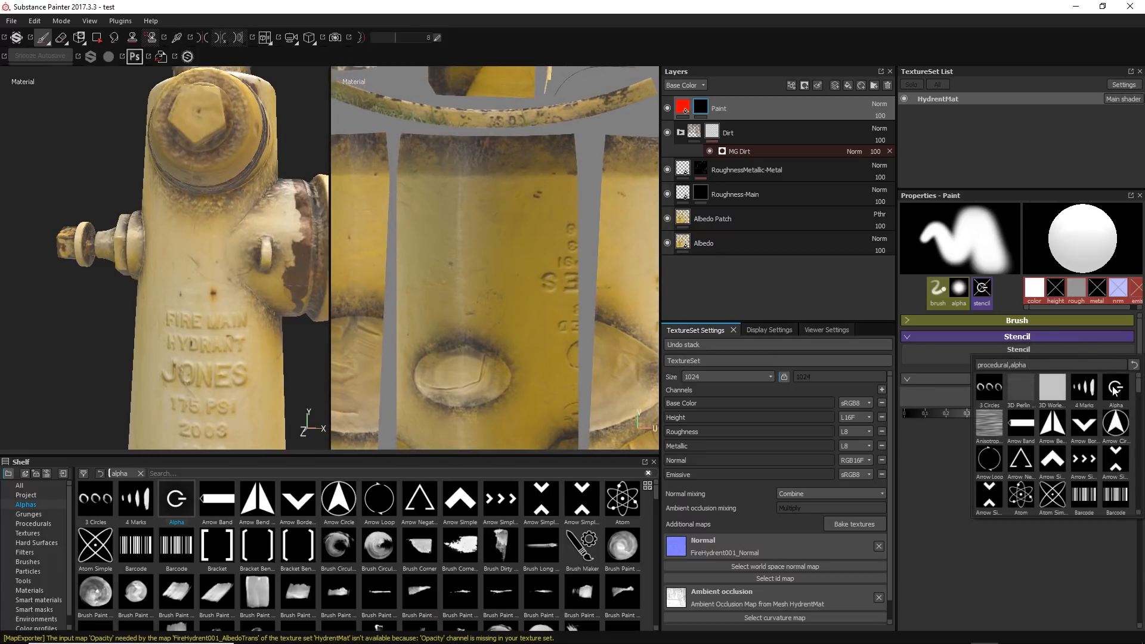
click(1114, 388)
scroll(504, 306, down, 3)
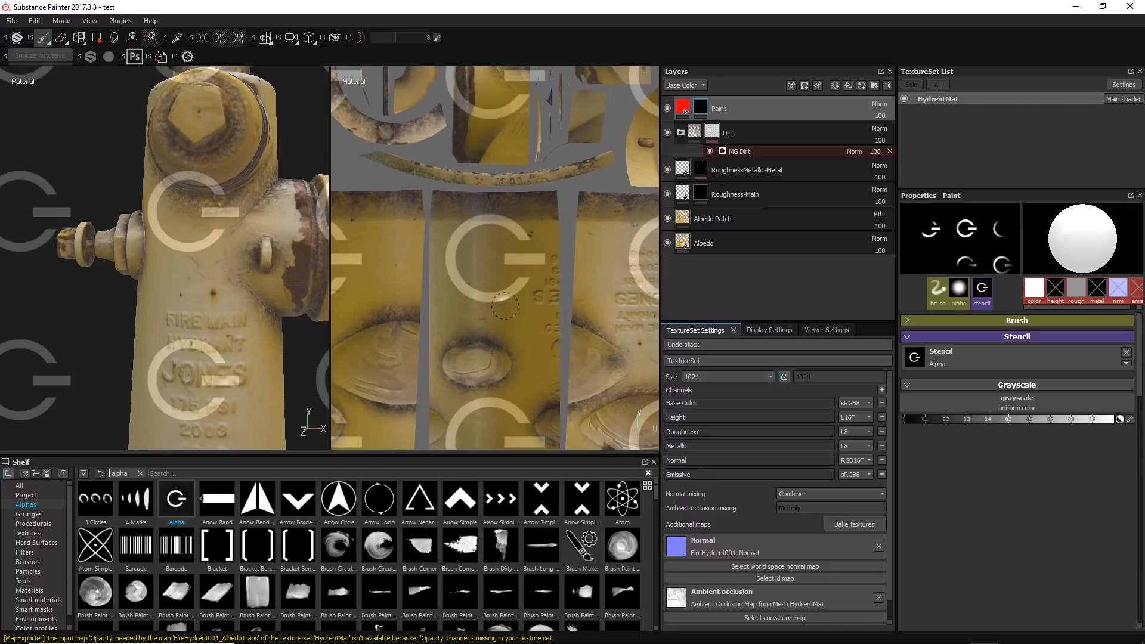
key(s)
right_drag(504, 300, 538, 316)
drag(534, 259, 489, 287)
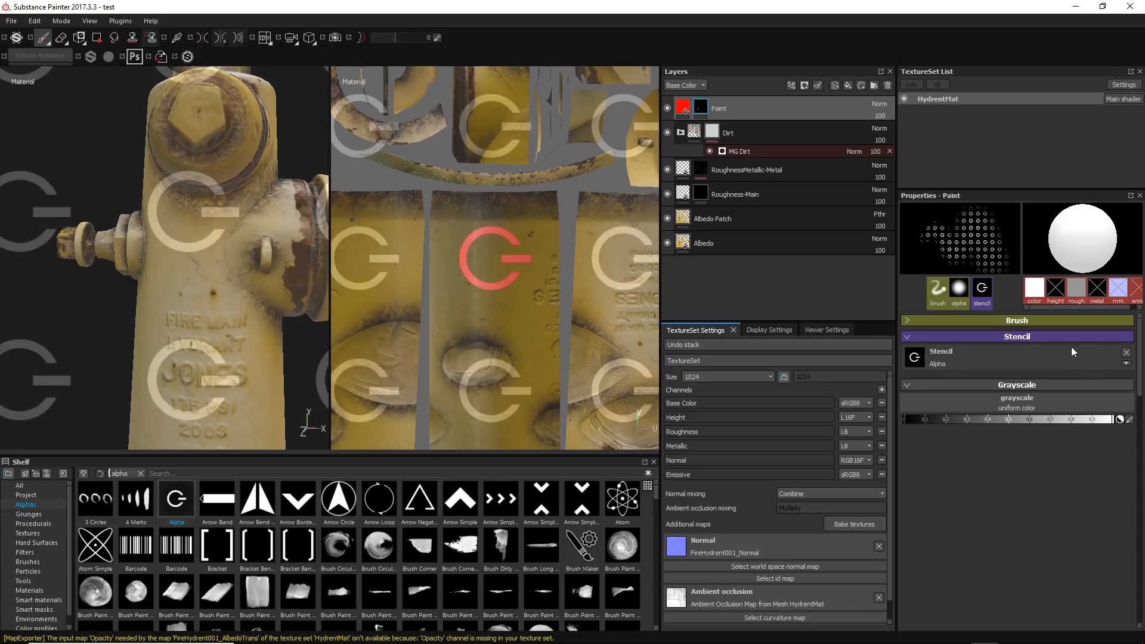
- Return to the 3D-only view, clear the brush stencil and inspect the hydrant body from several sides
key(F2)
click(1126, 353)
alt+drag(477, 280, 573, 298)
alt+middle_drag(454, 292, 485, 197)
mouse_move(471, 239)
alt+mouse_down()
mouse_move(513, 251)
mouse_move(517, 242)
alt+mouse_up()
mouse_move(373, 316)
alt+mouse_down()
mouse_move(378, 289)
mouse_move(314, 258)
mouse_move(353, 356)
alt+mouse_up()
mouse_move(312, 300)
alt+mouse_down()
mouse_move(363, 304)
mouse_move(486, 263)
mouse_move(269, 427)
mouse_move(224, 364)
mouse_move(644, 417)
mouse_move(467, 225)
mouse_move(263, 300)
mouse_move(316, 346)
mouse_move(313, 364)
mouse_move(316, 310)
mouse_move(334, 298)
alt+mouse_up()
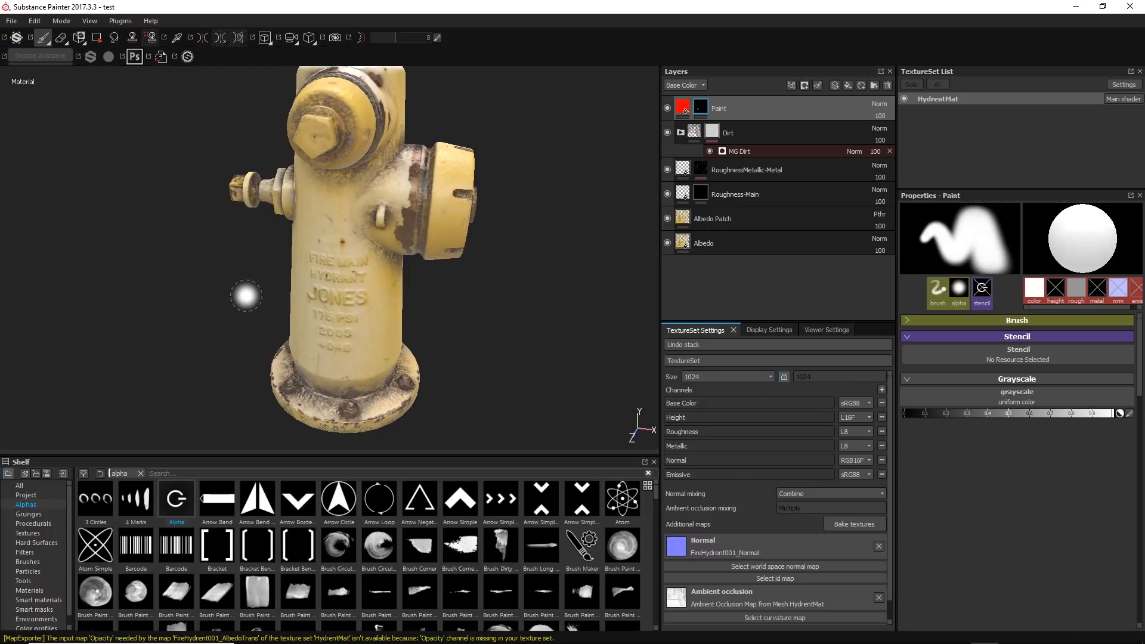
mouse_move(243, 294)
alt+mouse_down()
mouse_move(448, 286)
mouse_move(243, 280)
alt+mouse_up()
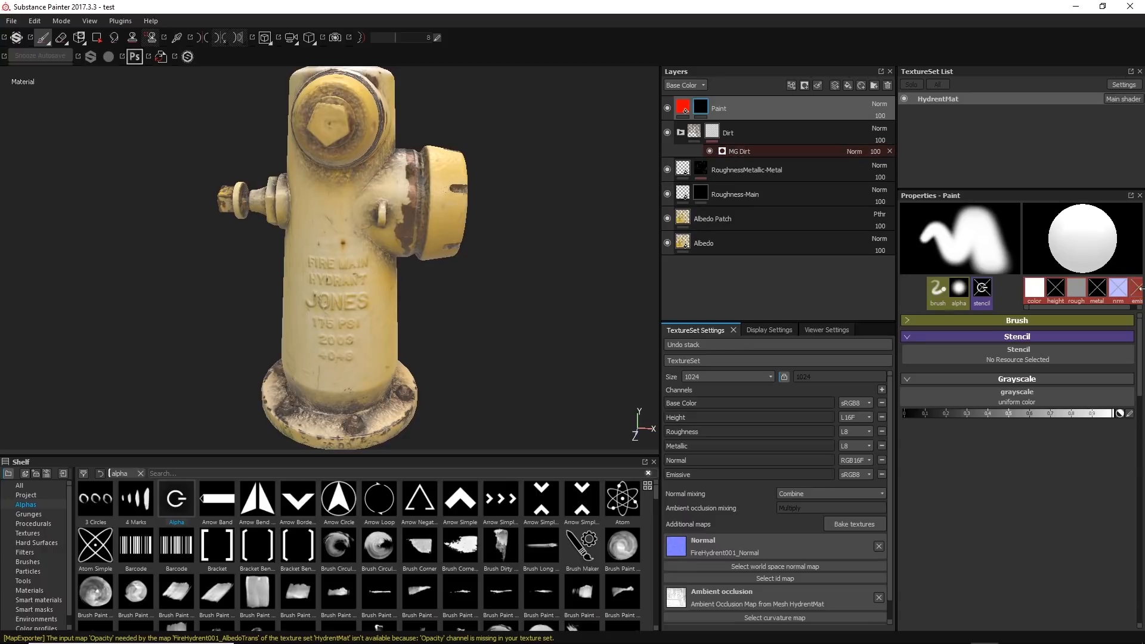
- Set Alpha as the brush stencil again and raise the stencil opacity to 23 in the viewer settings
click(1081, 358)
click(1119, 388)
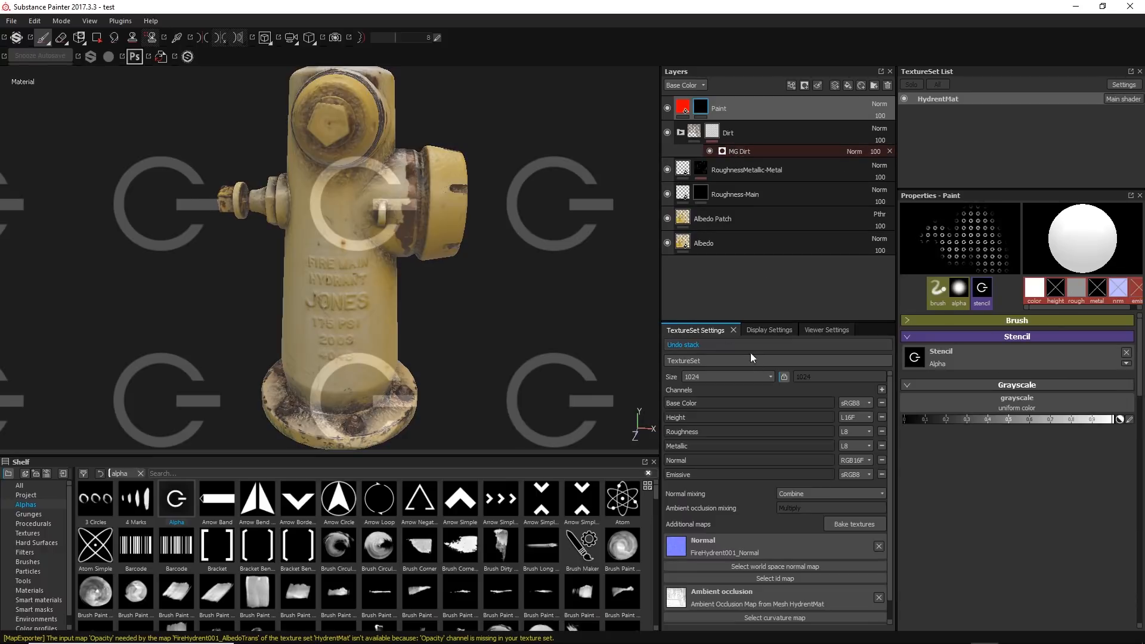
click(829, 331)
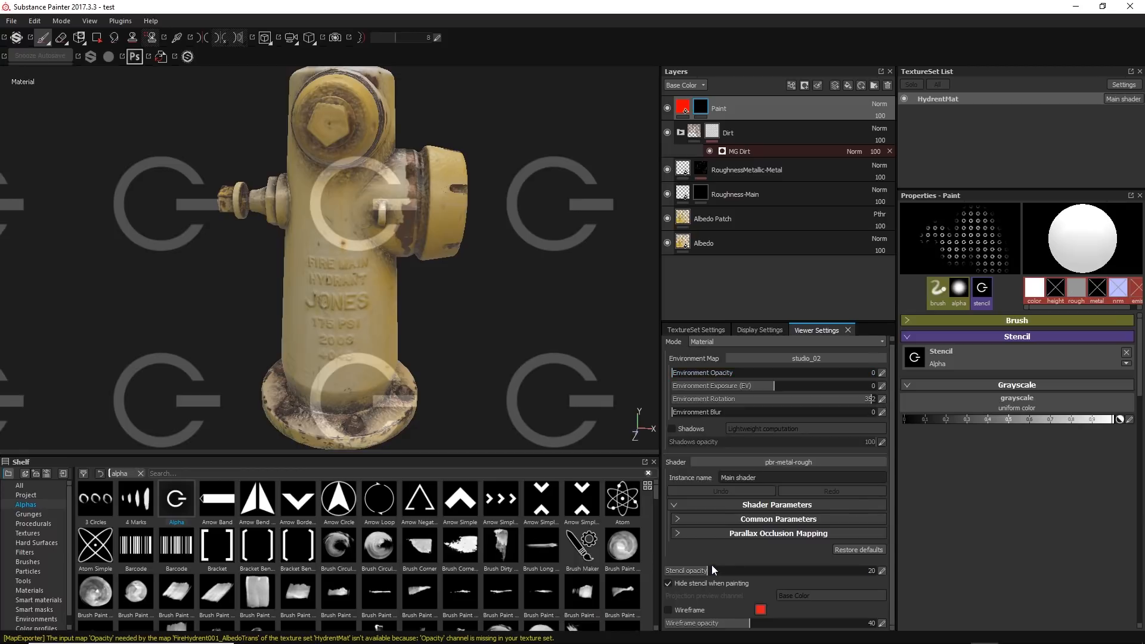
drag(708, 571, 714, 549)
scroll(391, 302, up, 4)
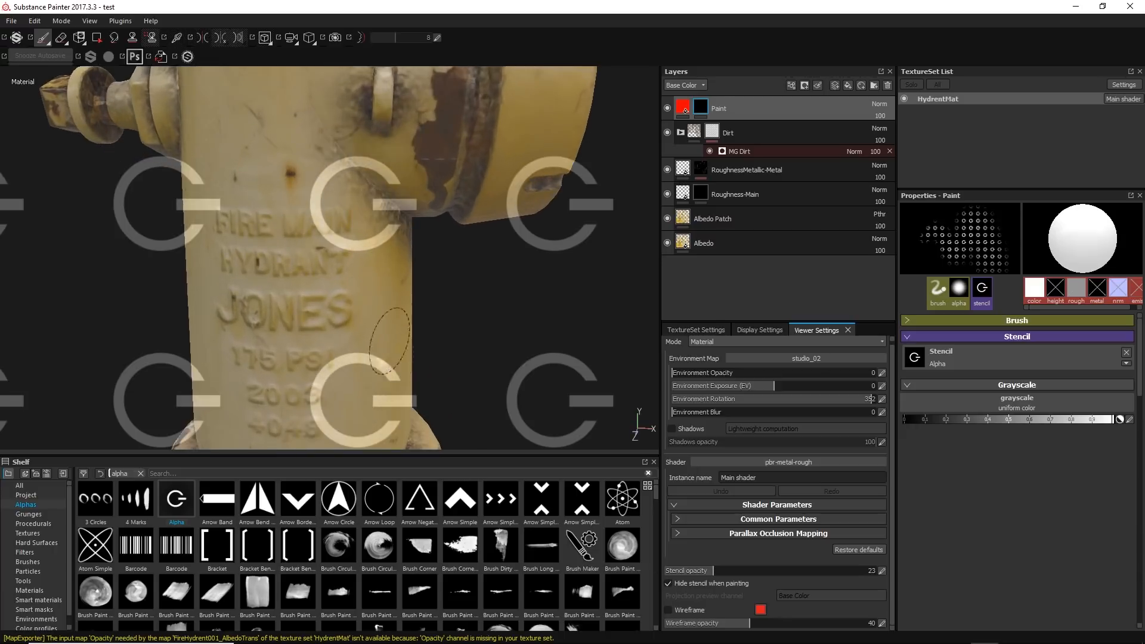
alt+middle_drag(397, 296, 461, 364)
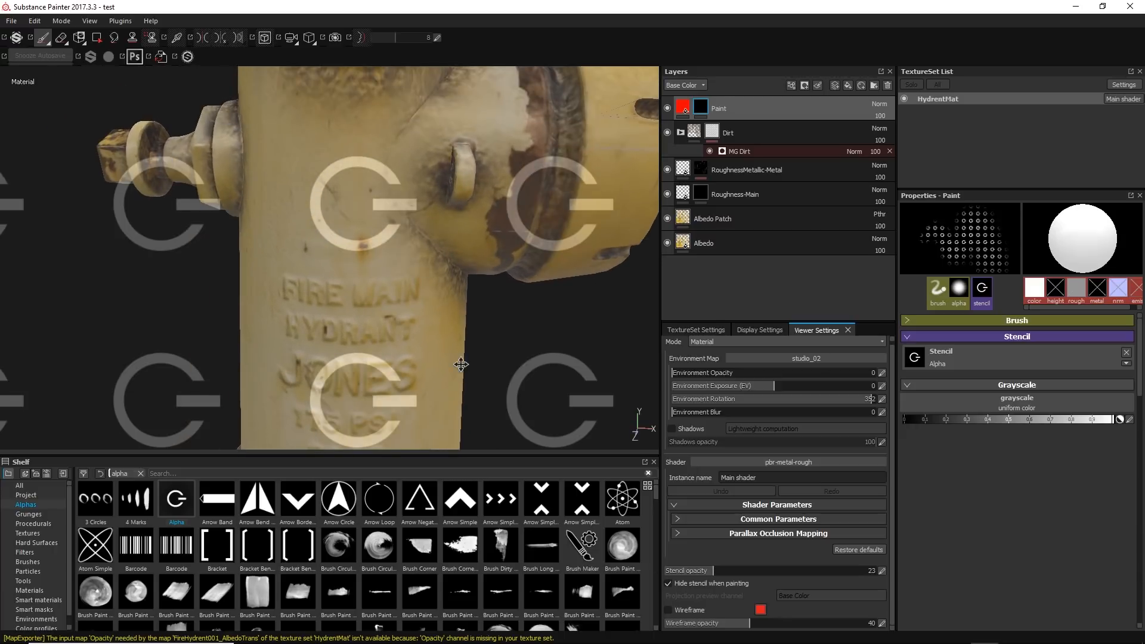
- Paint the power symbol above the FIRE MAIN lettering through the Alpha stencil and undo the stroke
click(669, 583)
mouse_move(412, 206)
mouse_down()
mouse_move(391, 220)
mouse_move(287, 206)
mouse_move(406, 182)
mouse_up()
mouse_move(351, 267)
mouse_down()
mouse_move(365, 234)
mouse_move(356, 254)
mouse_up()
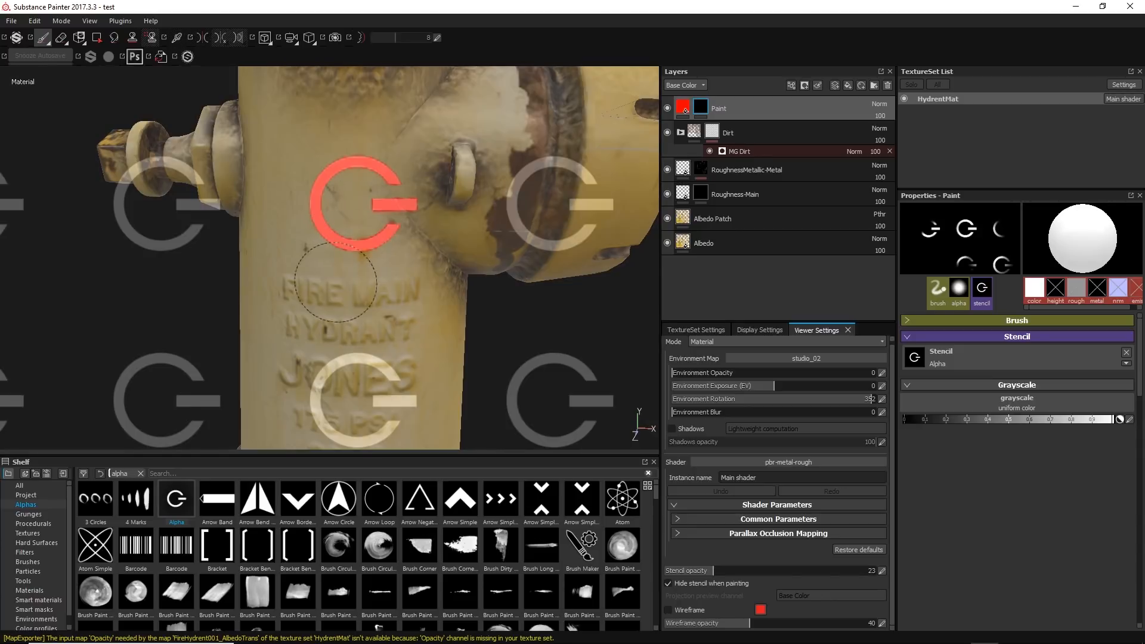
key(ctrl+z)
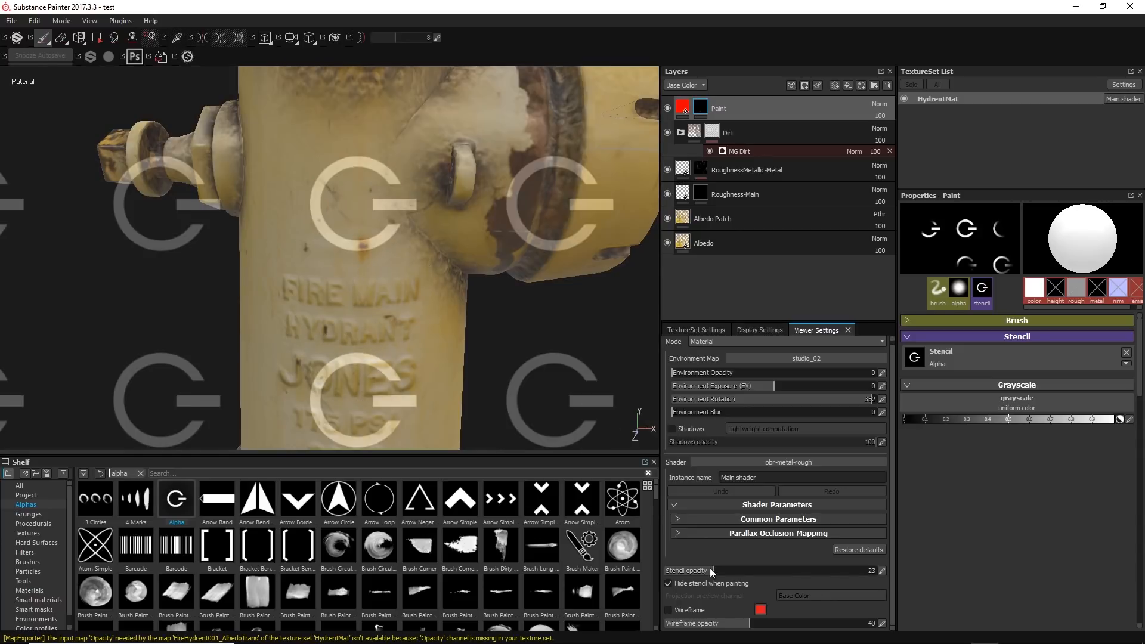
- Try painting across two symbols with Hide stencil when painting disabled, then clear the stencil, undo the paint and re-enable the option
click(671, 584)
mouse_move(393, 220)
mouse_down()
mouse_move(332, 230)
mouse_move(429, 207)
mouse_move(516, 212)
mouse_move(590, 191)
mouse_move(582, 239)
mouse_up()
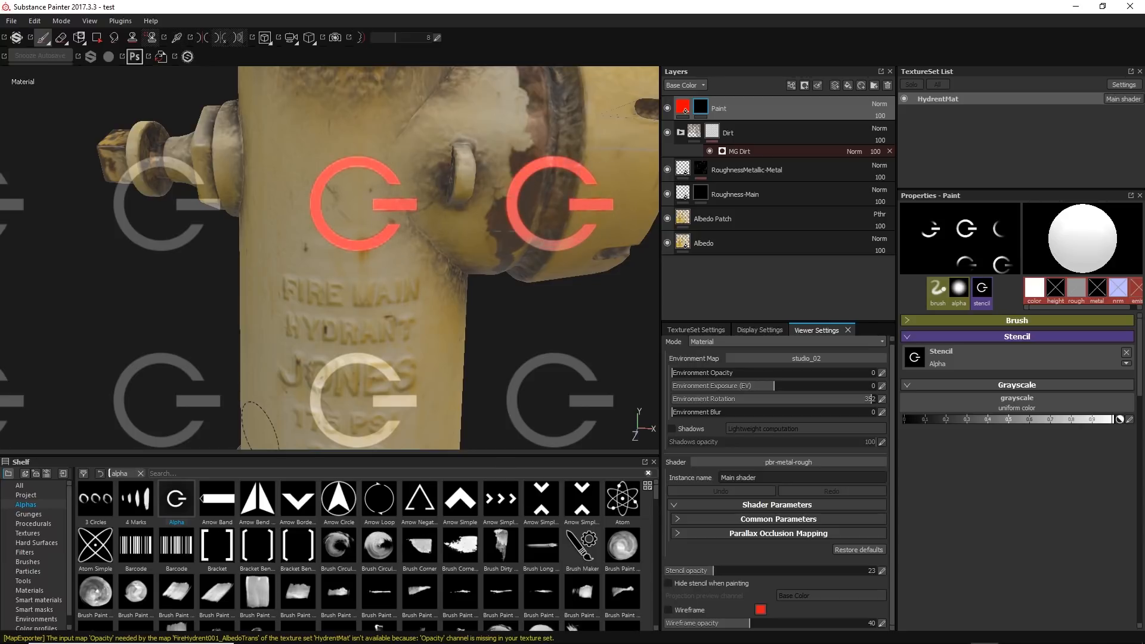
click(1127, 353)
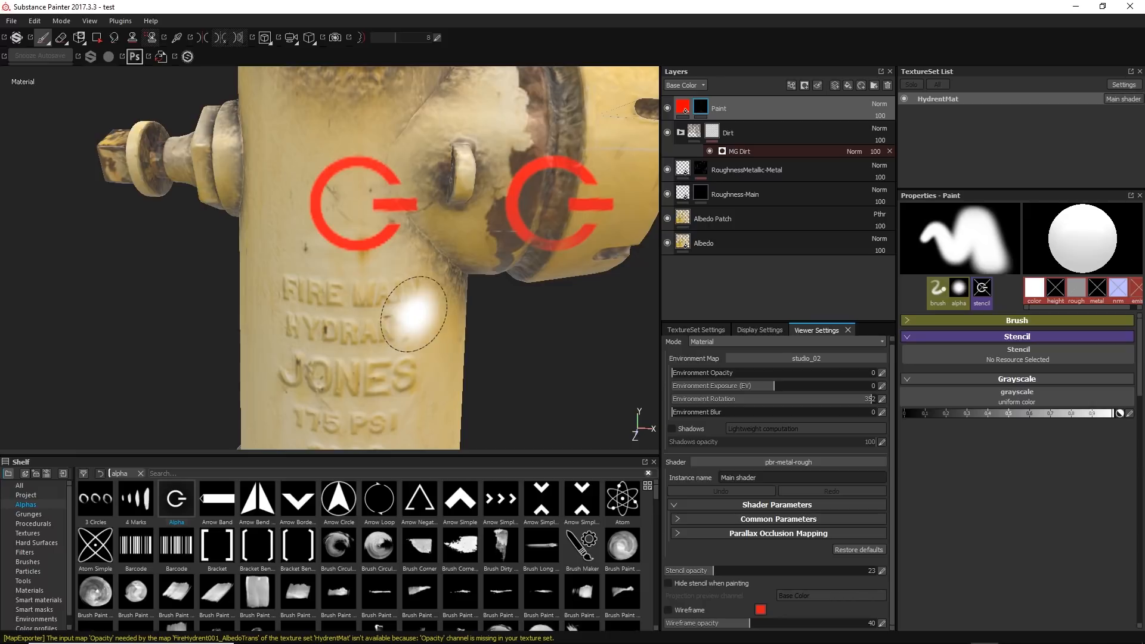
key(ctrl+z)
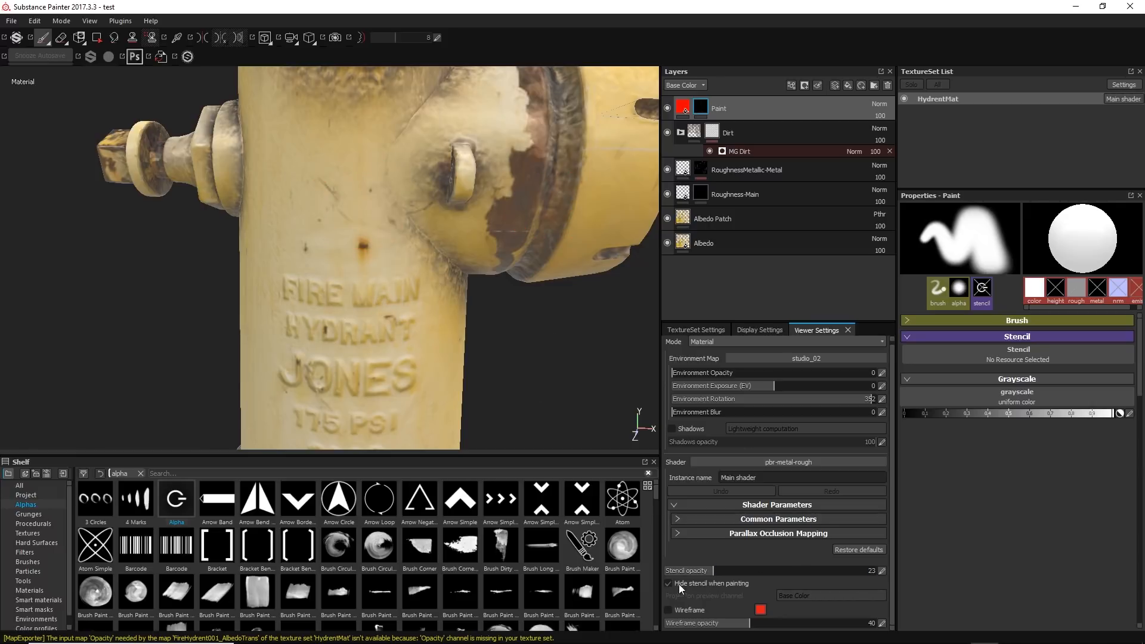
click(669, 584)
- Frame the whole hydrant and examine its finished texturing from several angles
key(f)
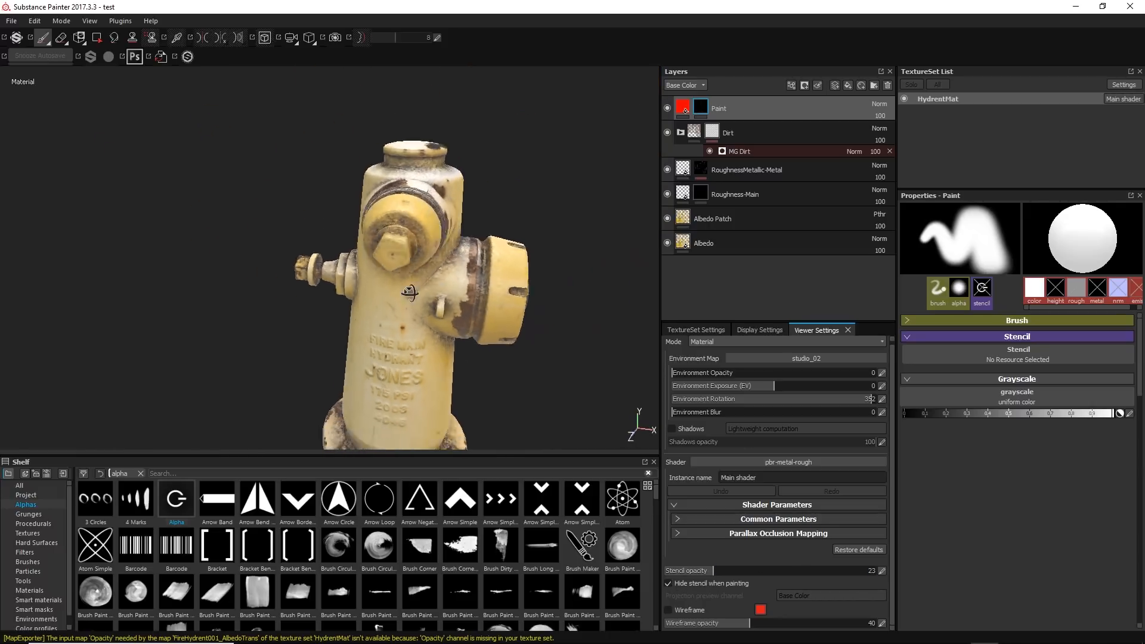
alt+middle_drag(425, 271, 336, 210)
alt+drag(366, 263, 405, 304)
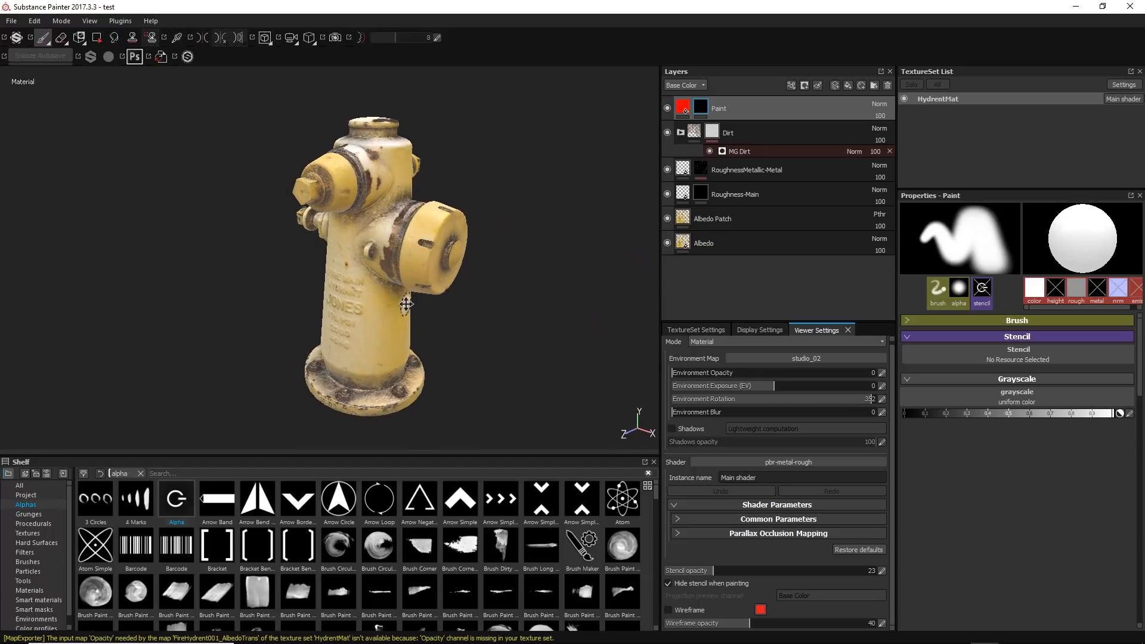
alt+middle_drag(406, 304, 397, 296)
mouse_move(397, 297)
alt+right_down()
mouse_move(406, 331)
mouse_move(343, 288)
alt+right_up()
middle_drag(357, 291, 364, 288)
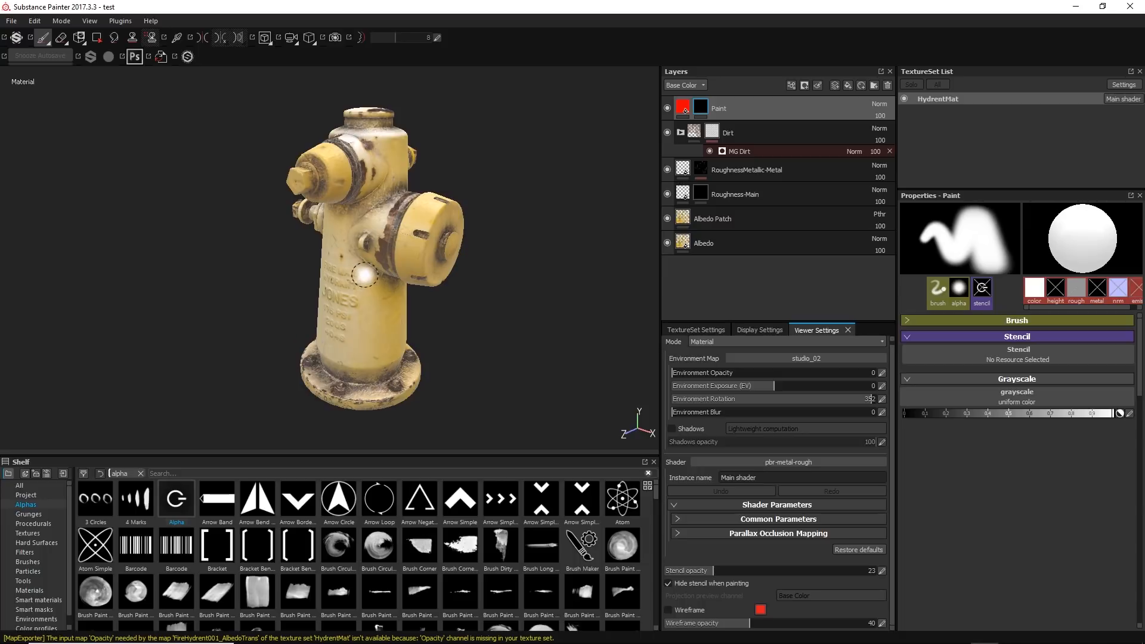
alt+drag(366, 275, 344, 282)
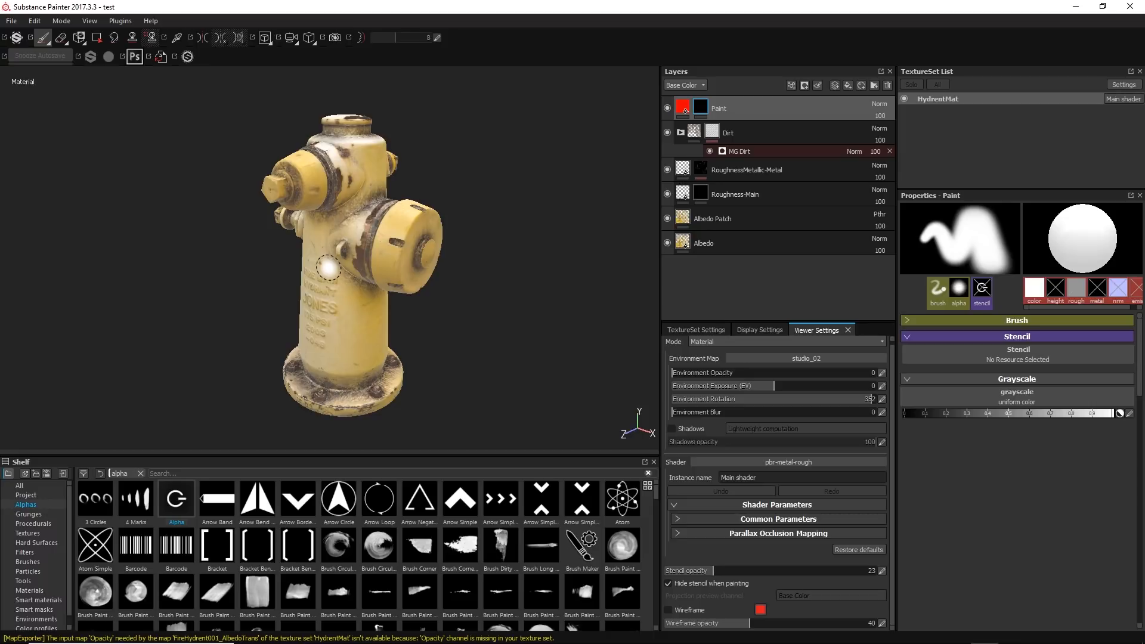
alt+drag(328, 269, 369, 263)
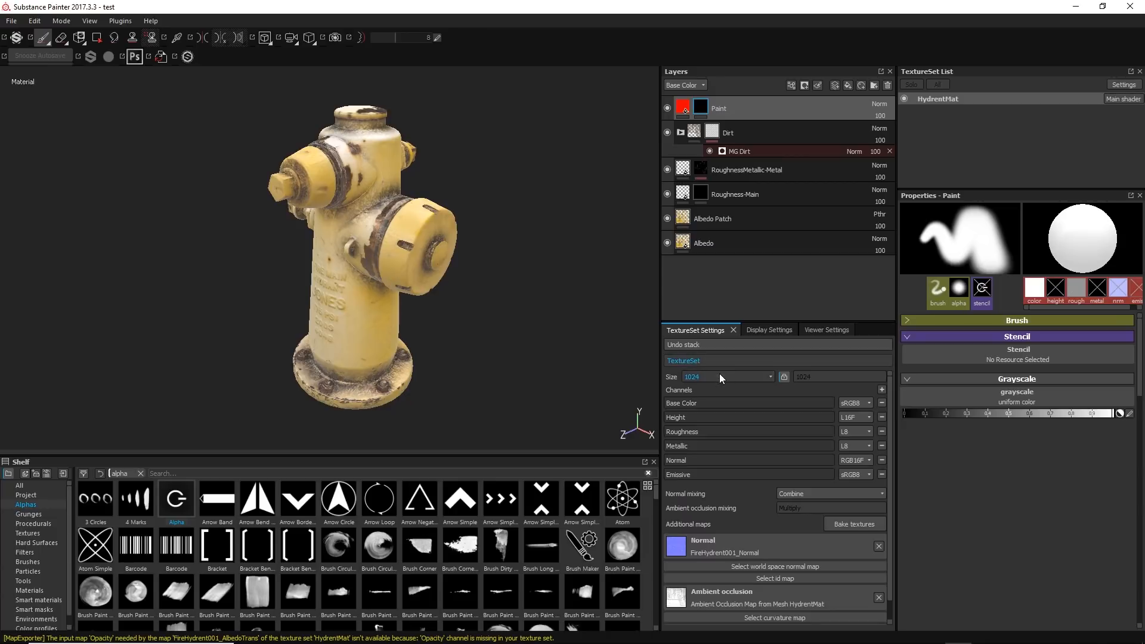
- Set the texture set size to 4096 and check the surface detail on the hydrant's caps and body
click(742, 378)
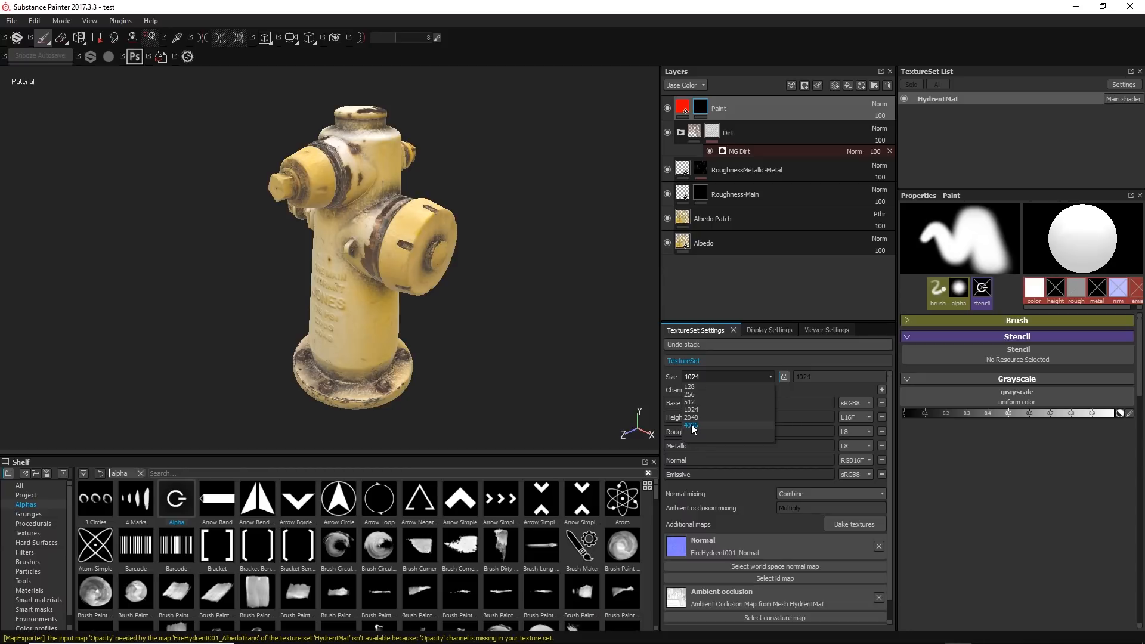
click(711, 425)
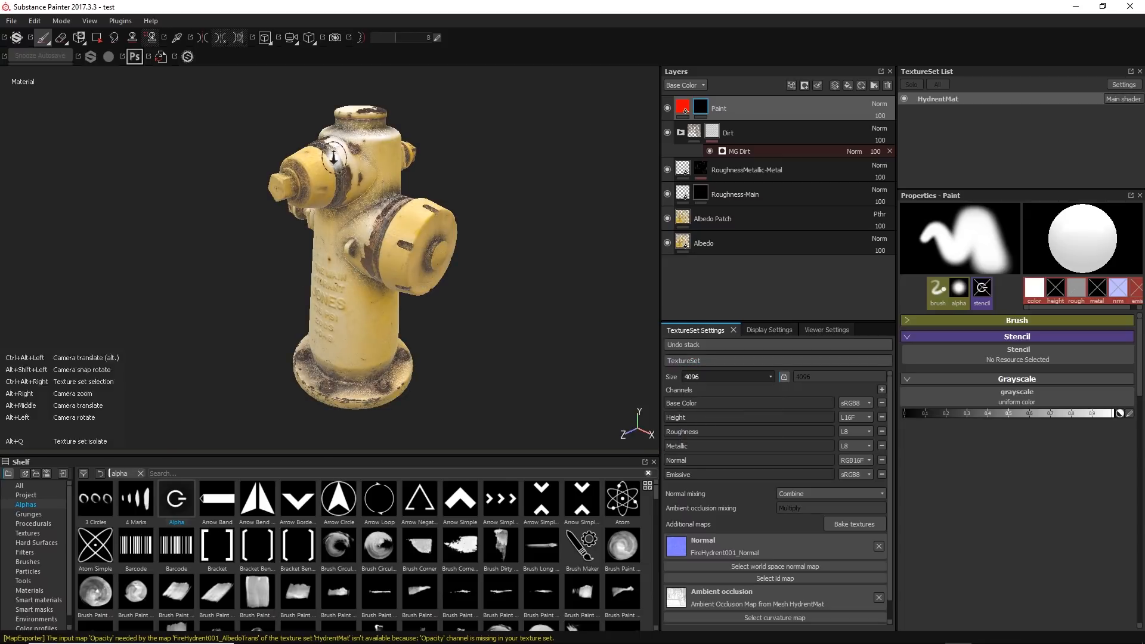
alt+right_drag(333, 158, 320, 325)
alt+right_drag(382, 283, 421, 385)
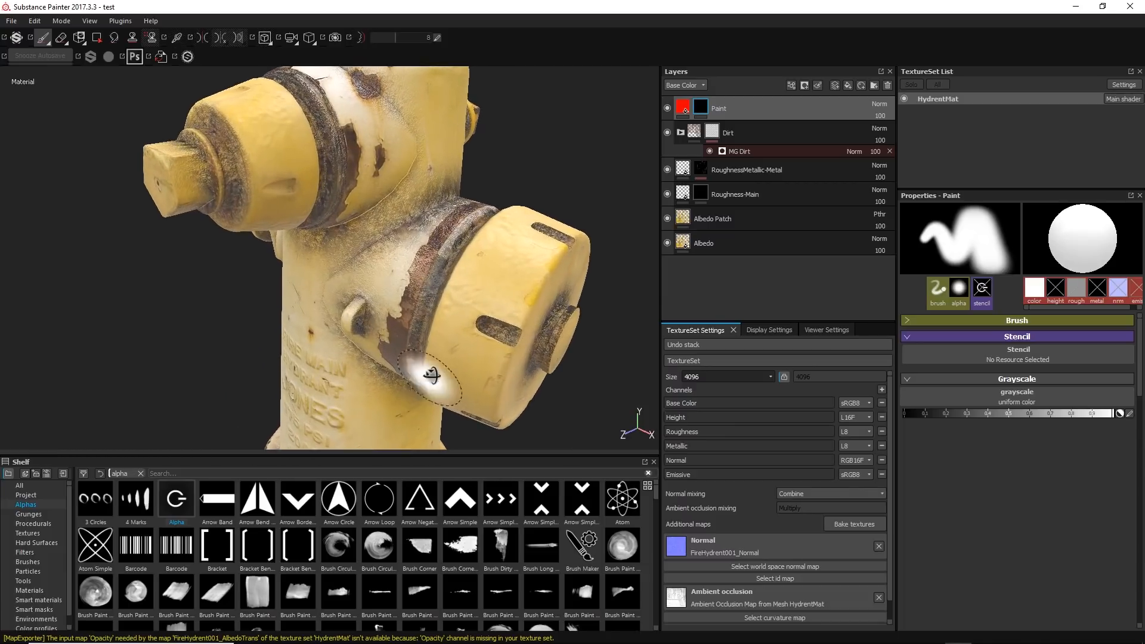
mouse_move(431, 377)
alt+mouse_down()
mouse_move(477, 337)
mouse_move(461, 248)
mouse_move(412, 297)
mouse_move(377, 364)
mouse_move(493, 338)
mouse_move(433, 366)
alt+mouse_up()
alt+right_drag(433, 366, 385, 221)
mouse_move(385, 221)
alt+mouse_down()
mouse_move(408, 241)
mouse_move(384, 232)
mouse_move(373, 292)
mouse_move(382, 261)
mouse_move(358, 224)
mouse_move(403, 195)
alt+mouse_up()
mouse_move(349, 238)
alt+mouse_down()
mouse_move(332, 260)
mouse_move(179, 288)
mouse_move(393, 257)
mouse_move(342, 249)
mouse_move(358, 253)
alt+mouse_up()
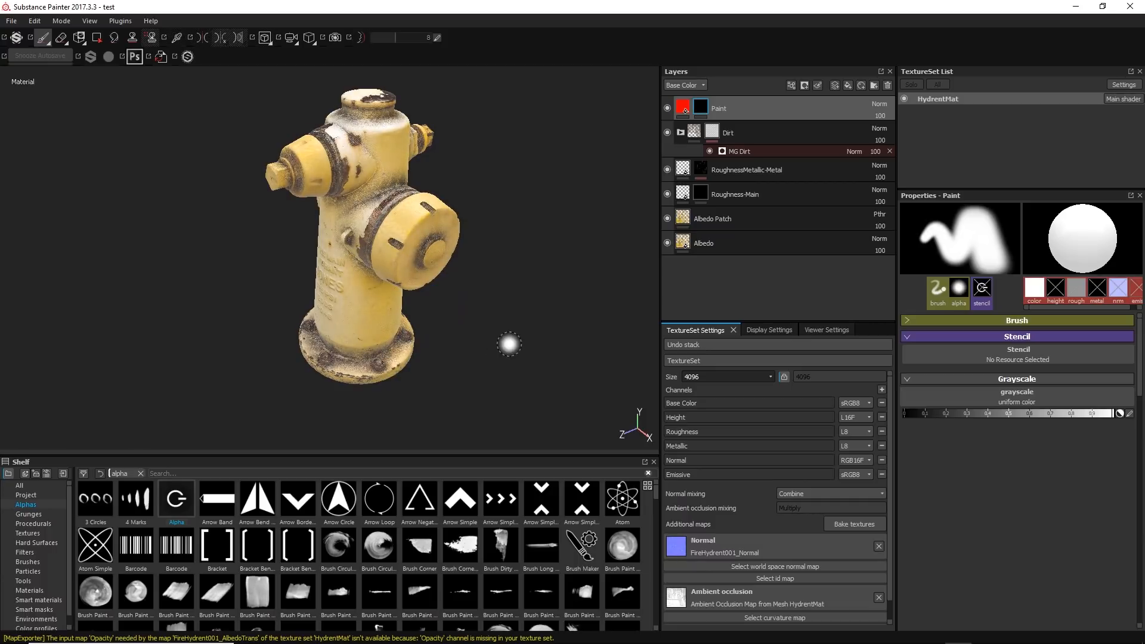
- Open the texture export dialog for the hydrant and move it slightly higher over the viewport
click(11, 21)
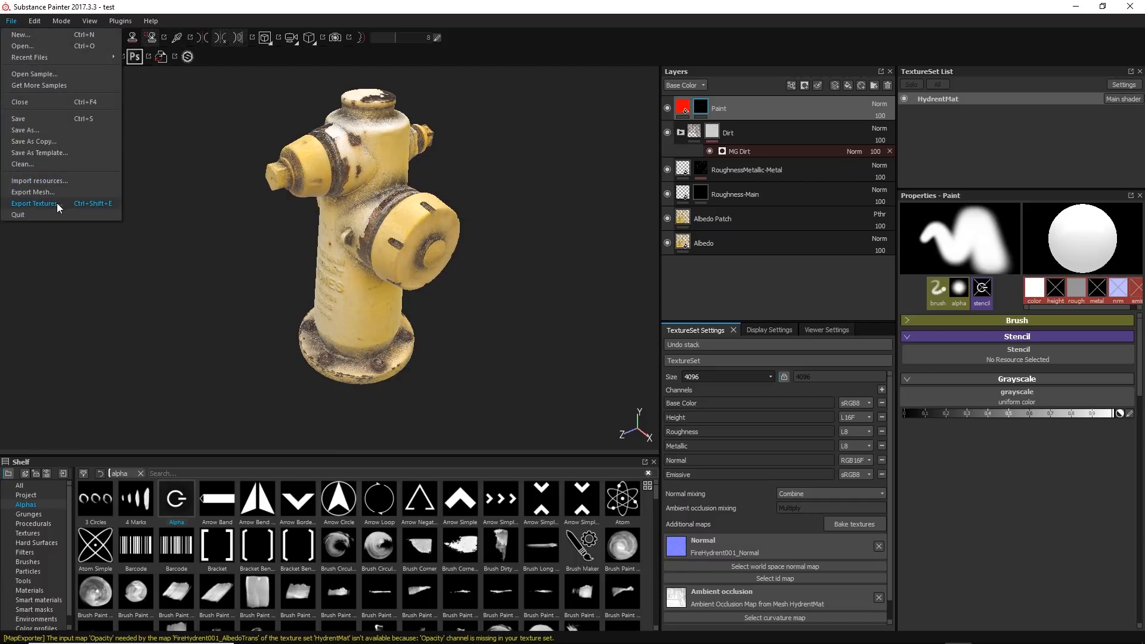
click(34, 204)
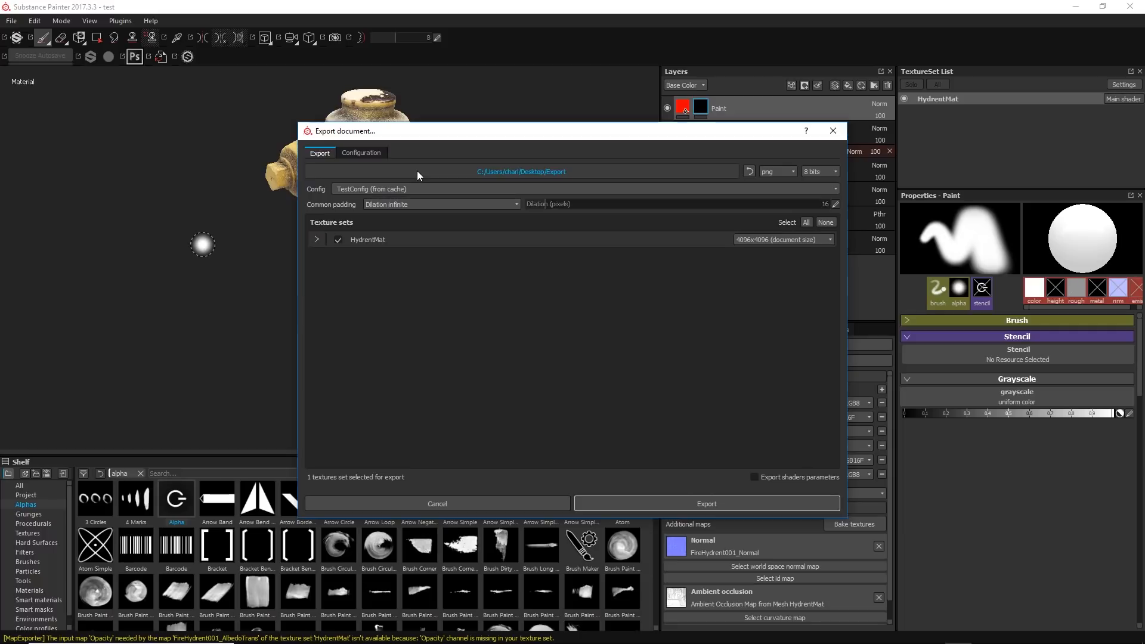
drag(419, 137, 412, 108)
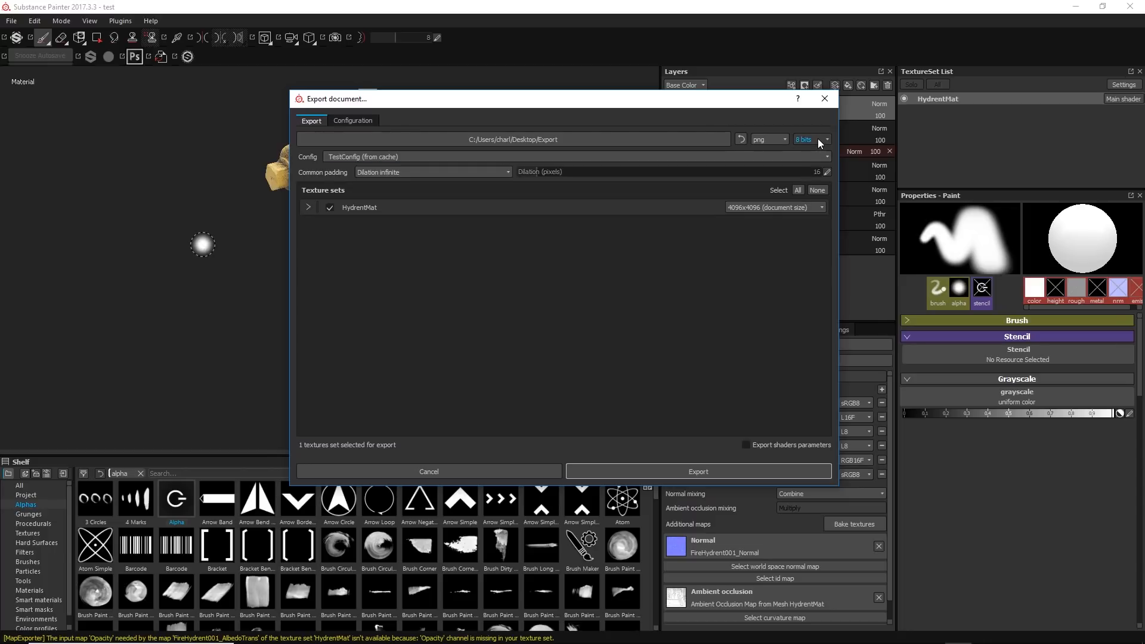
- Review the available export file formats, bit depths and common padding modes without changing them
click(785, 137)
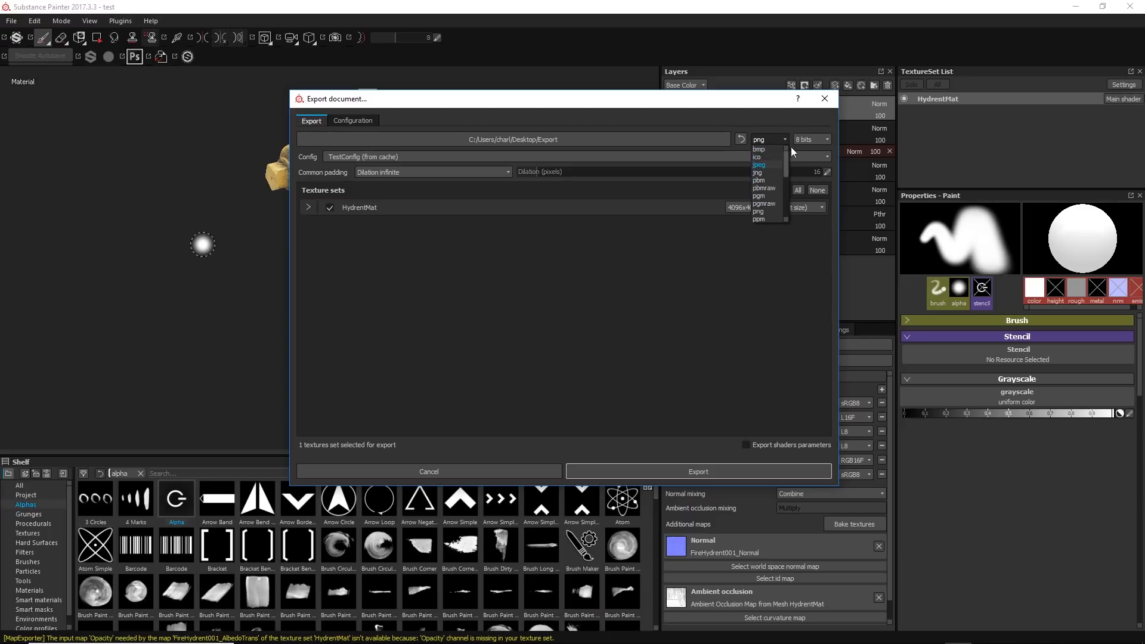
click(743, 116)
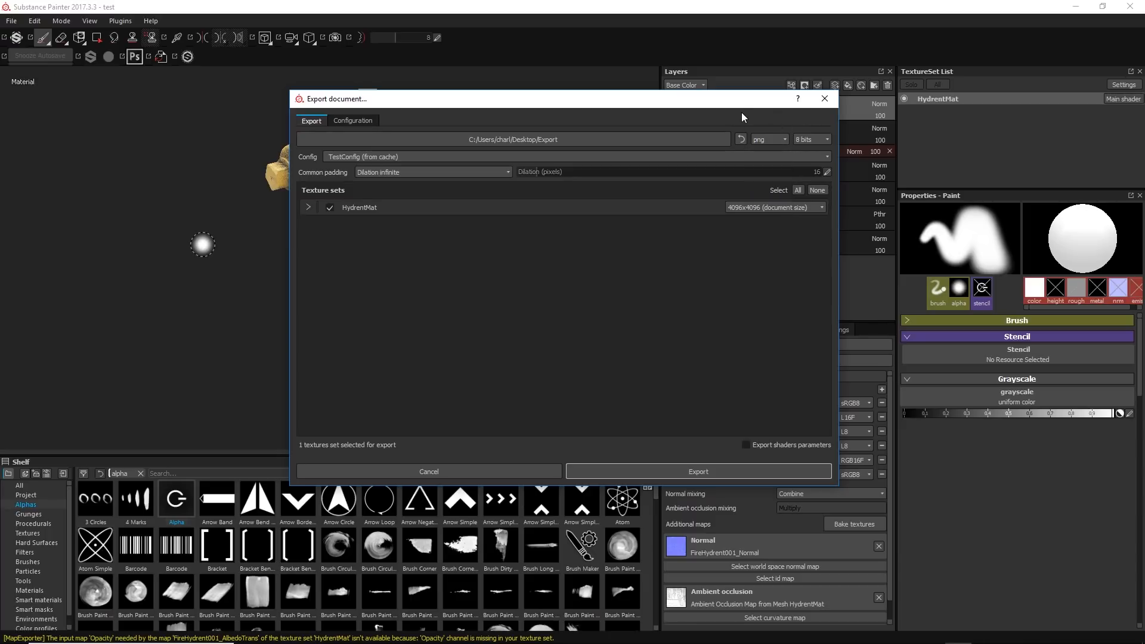
click(815, 139)
click(779, 120)
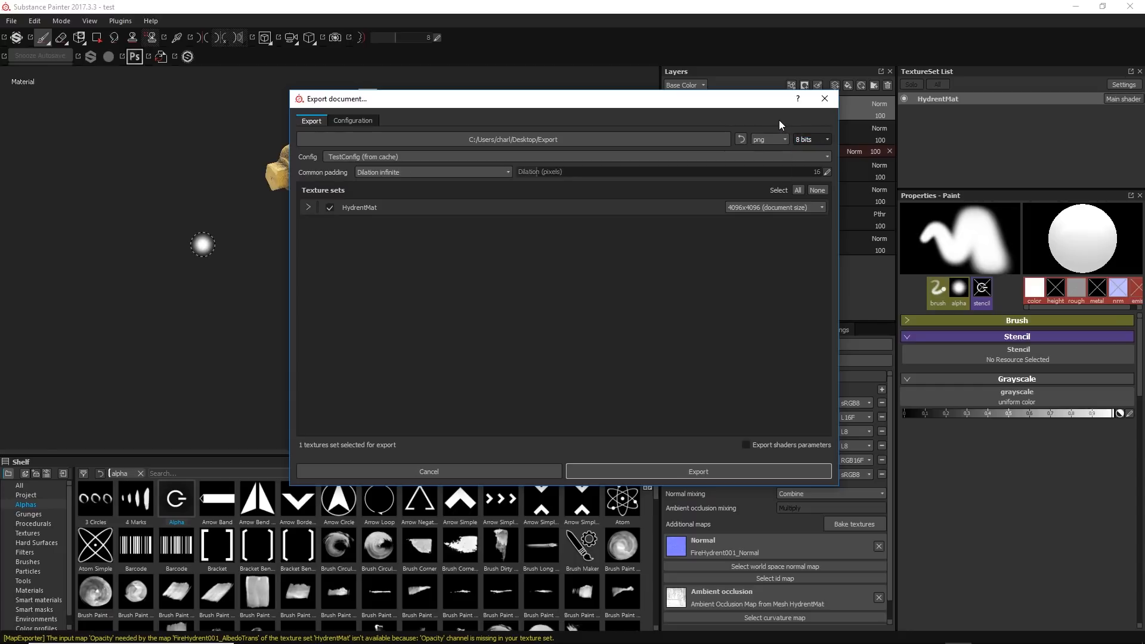
click(388, 173)
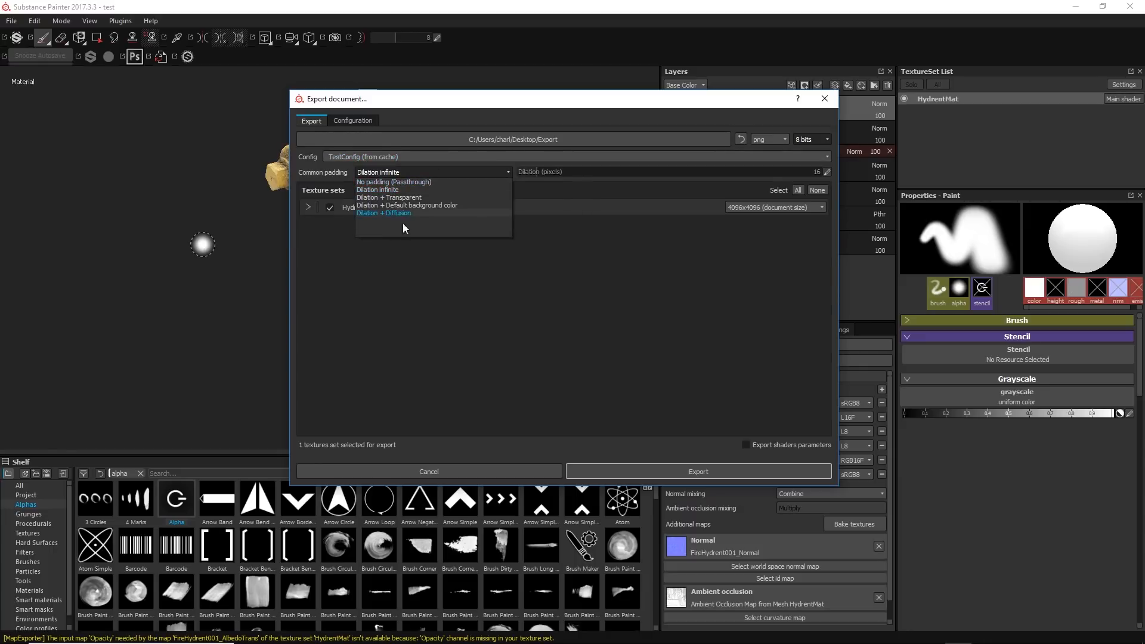
click(452, 290)
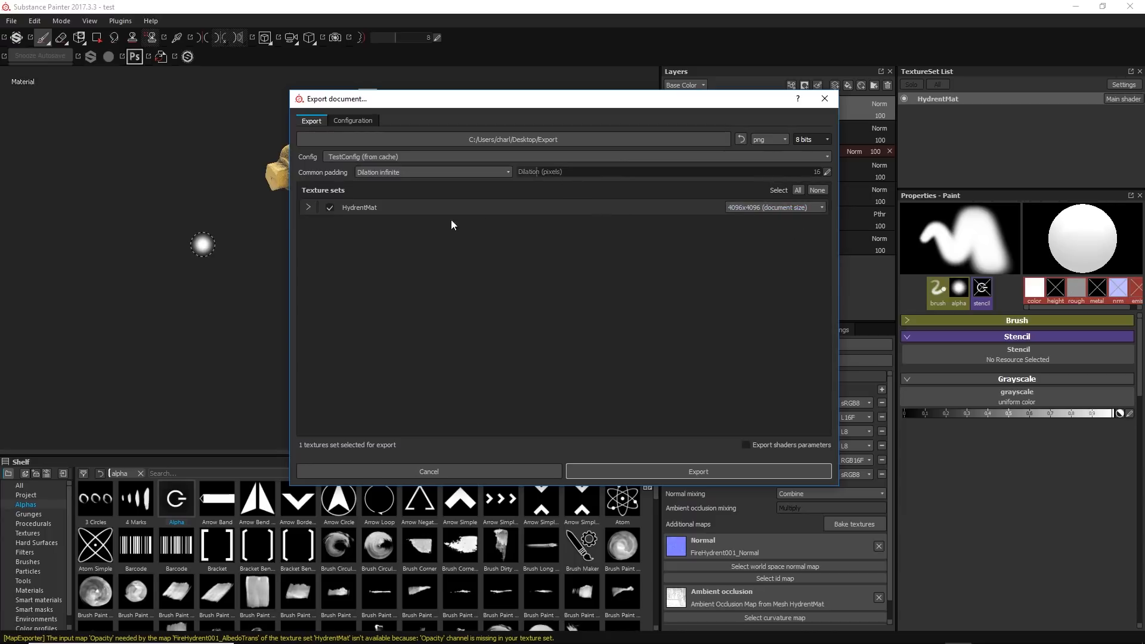
- Examine the output maps listed for the HydrentMat texture set and keep the set enabled for export
click(308, 208)
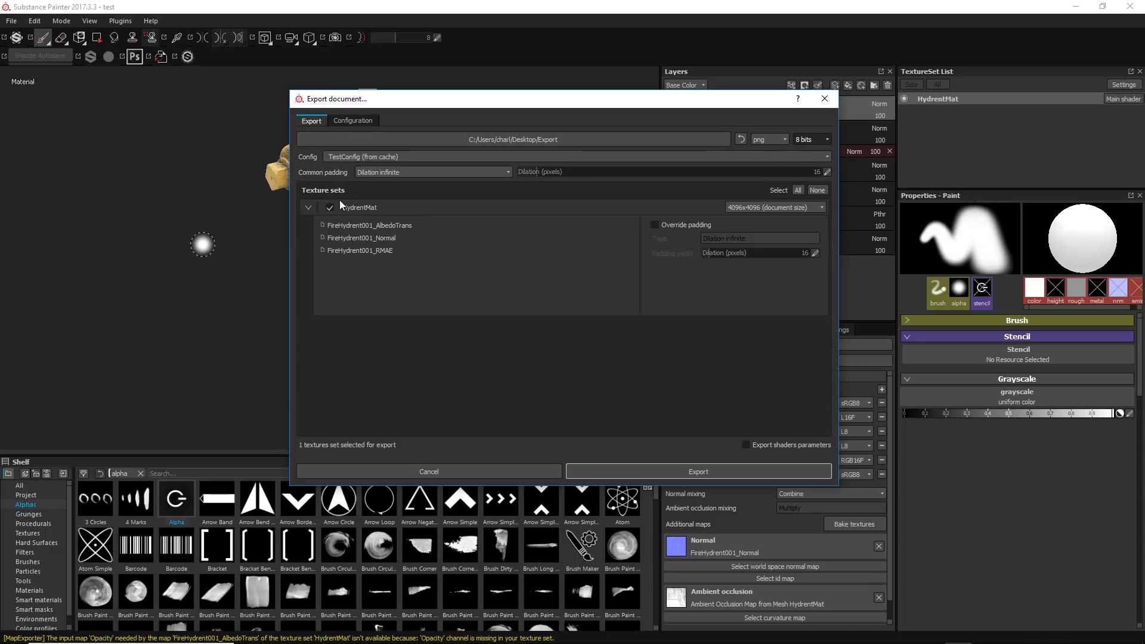
click(308, 207)
click(307, 207)
click(329, 208)
click(330, 208)
click(308, 208)
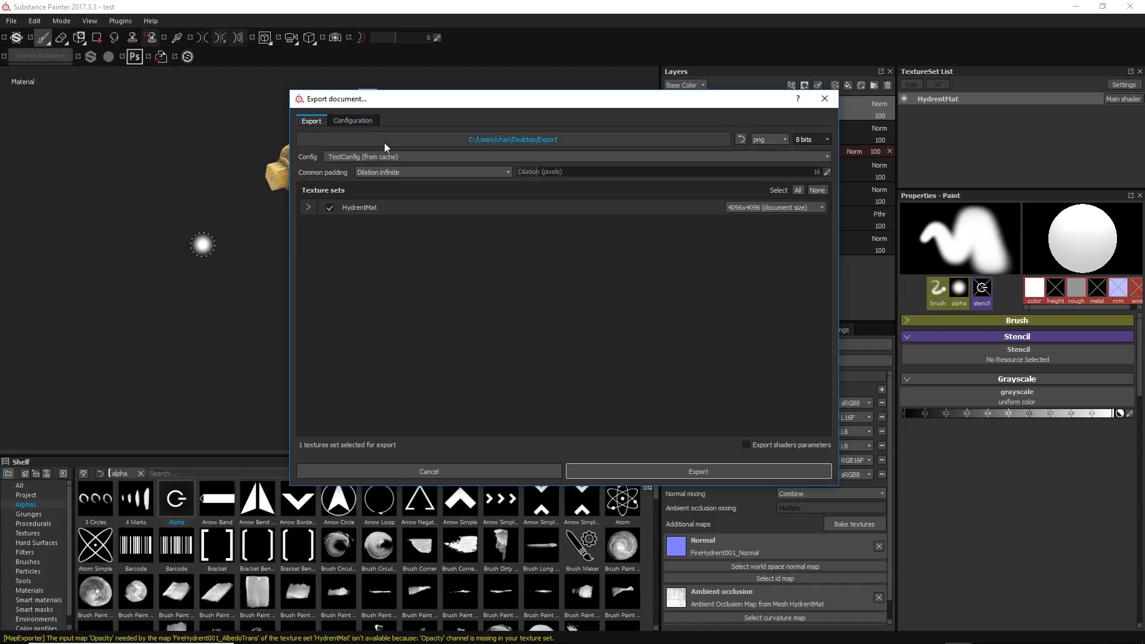
- Browse the built-in export config presets and keep TestConfig (from cache) selected
click(369, 158)
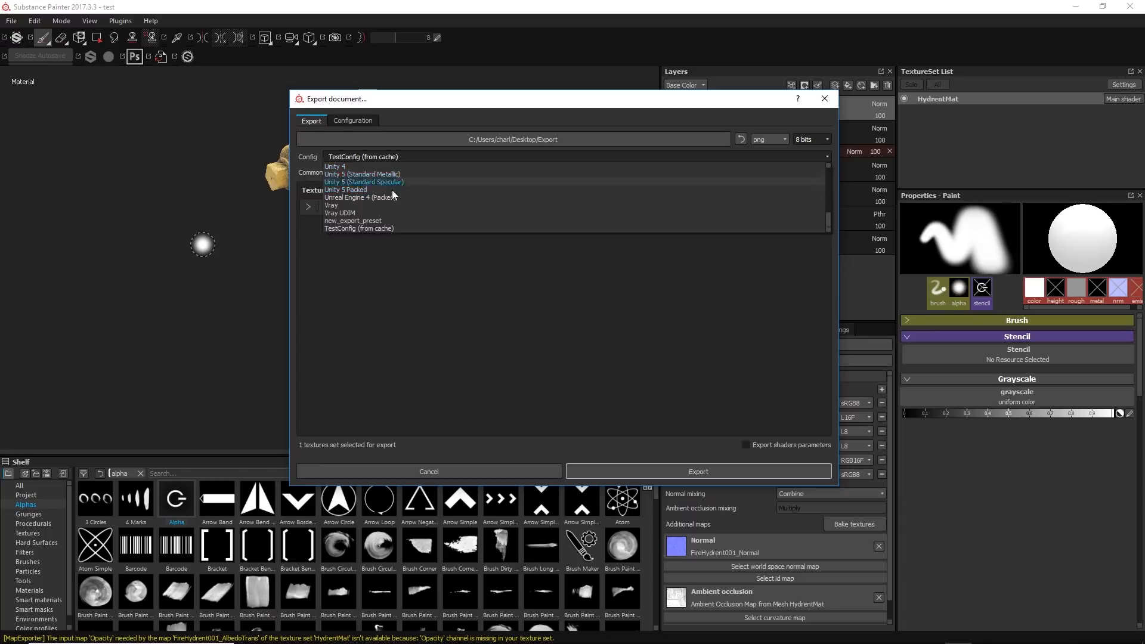
scroll(393, 191, up, 4)
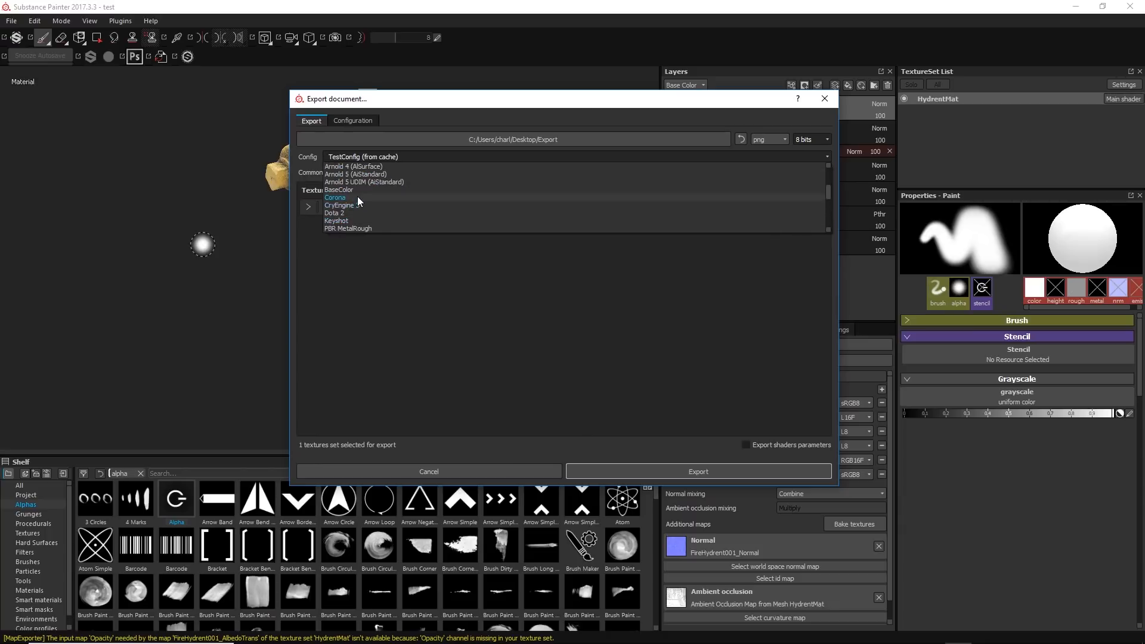
scroll(365, 192, down, 3)
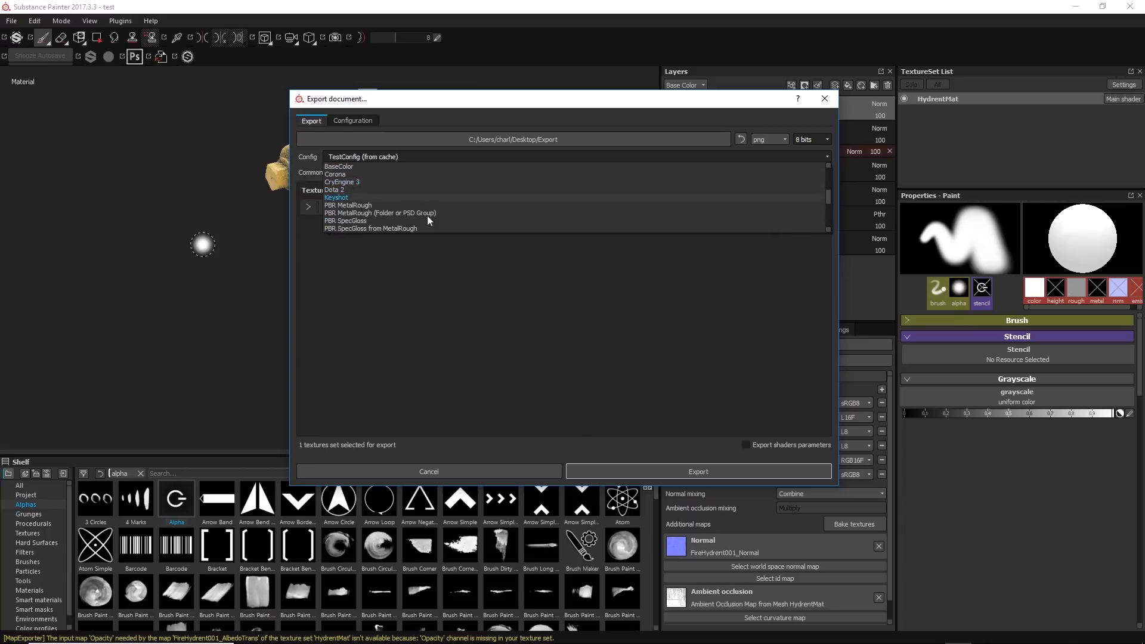
click(373, 274)
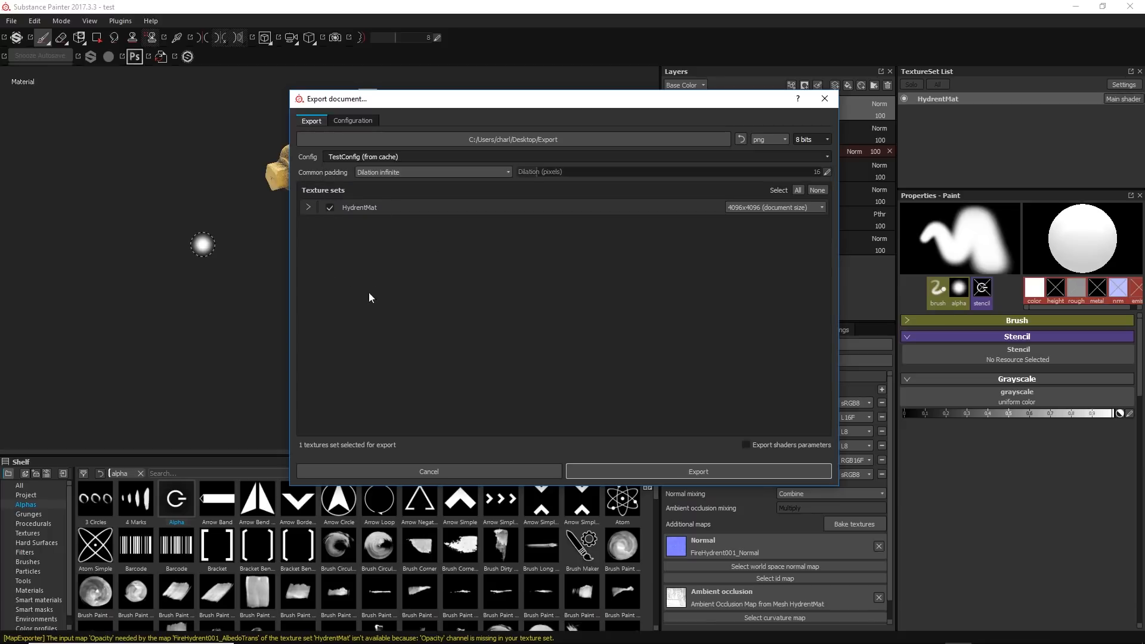
- Create a new export preset in the export configuration and name it TestConfig
click(350, 121)
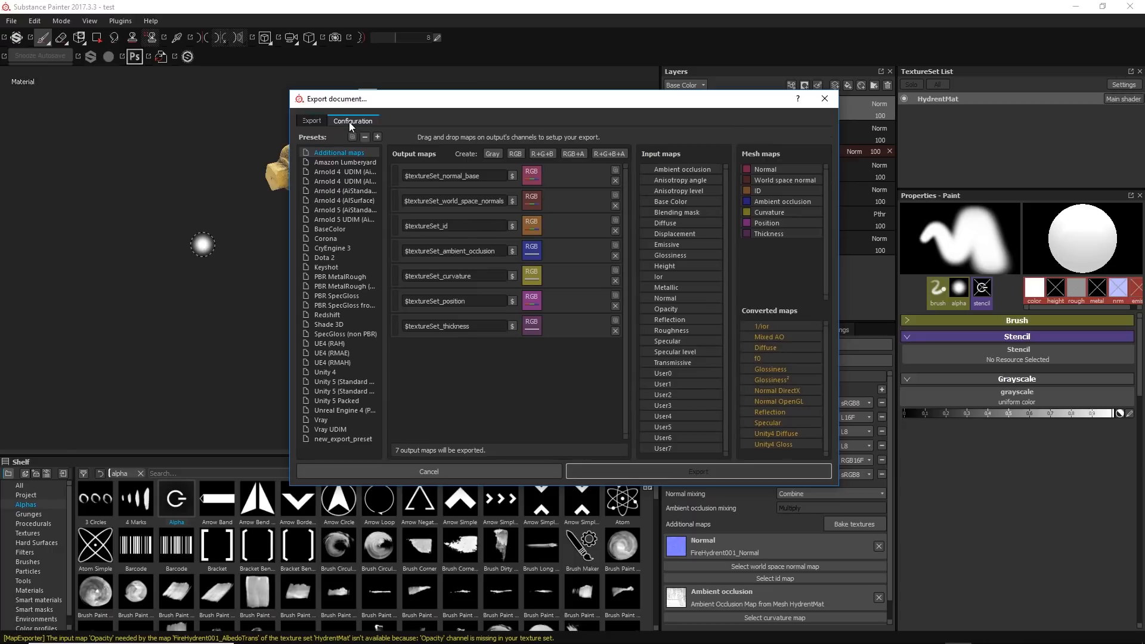
click(378, 137)
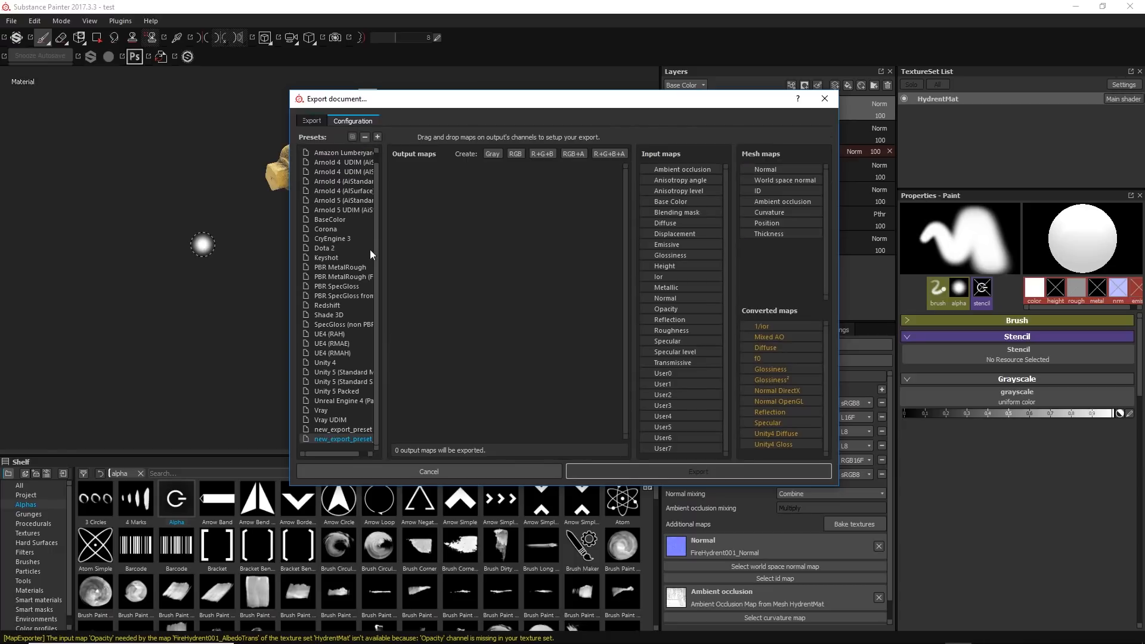
double_click(345, 440)
text(TestConfig)
key(Return)
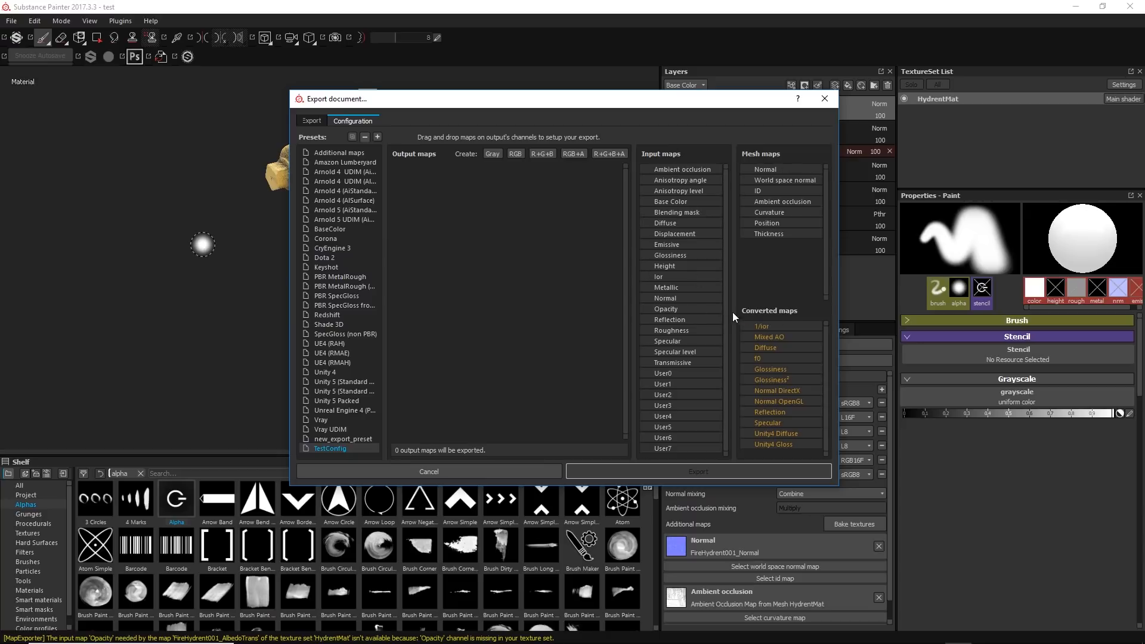
- Add three output maps to the TestConfig preset: one RGB+A, one RGB and one R+G+B+A
click(575, 154)
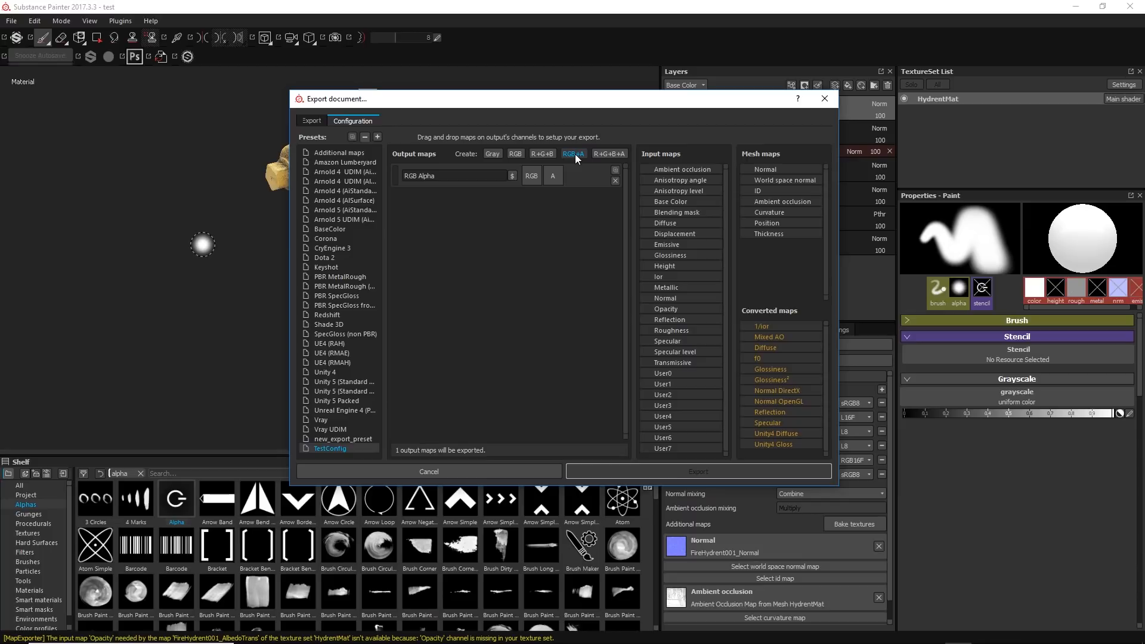
click(513, 153)
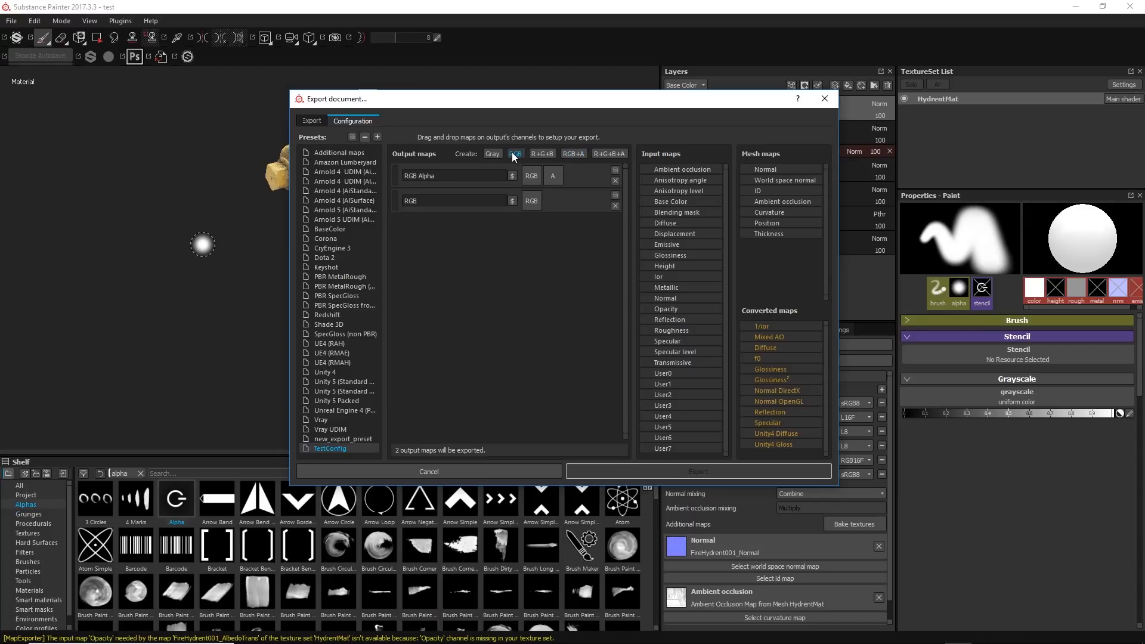
click(609, 157)
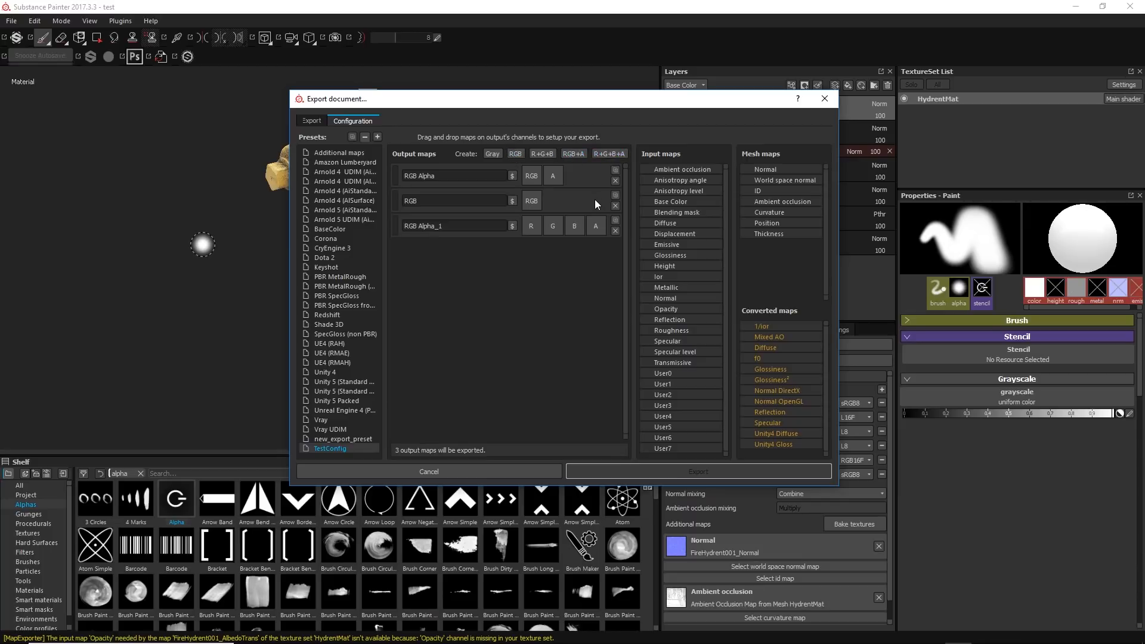
- Rename the RGB+A output map to $mesh_AlbedoTrans using the mesh name variable
click(453, 175)
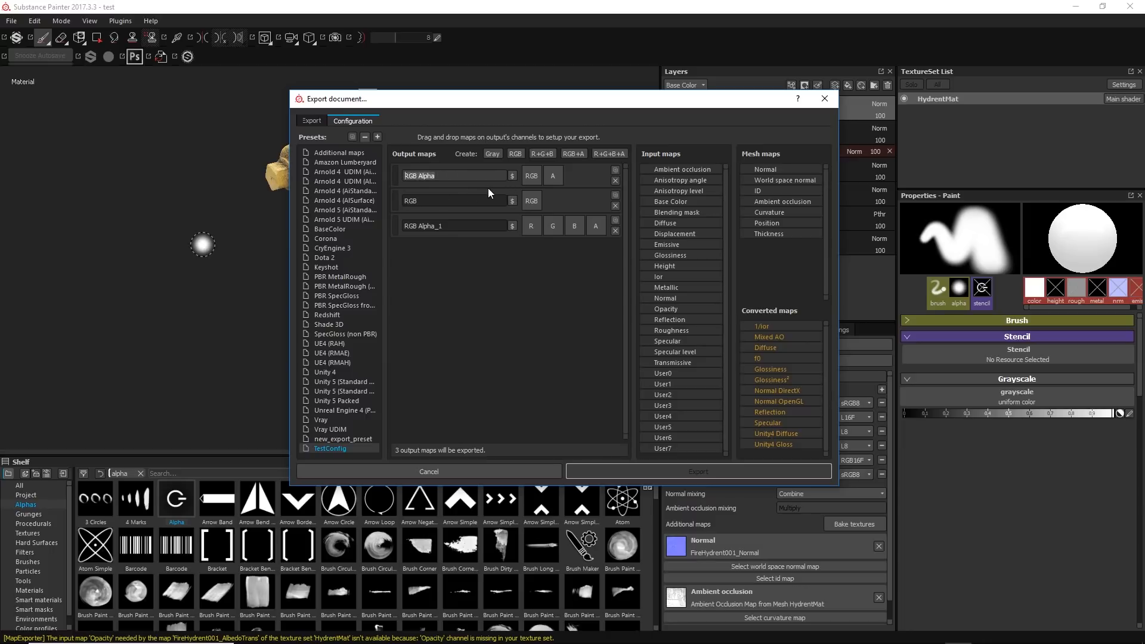
key(BackSpace)
click(513, 175)
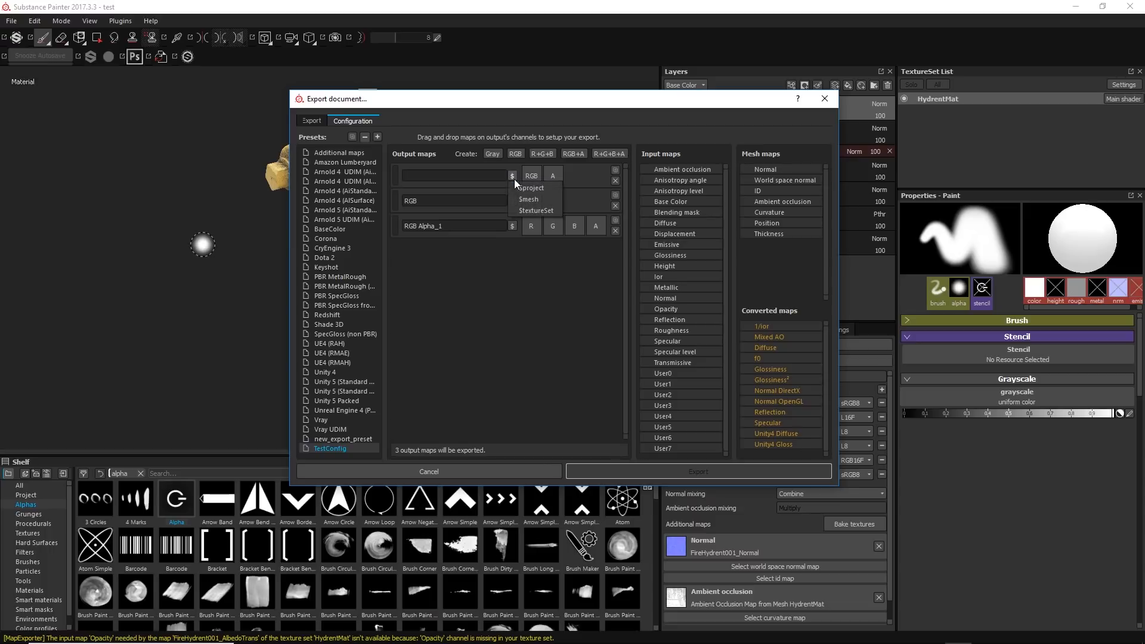
click(535, 200)
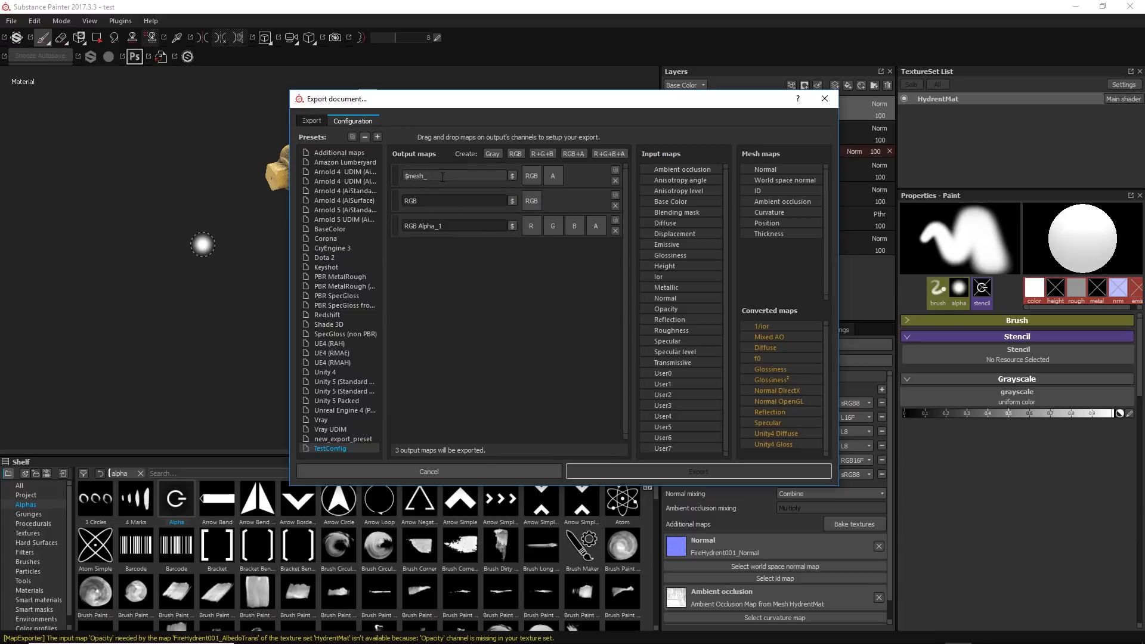
text(_AlbedoTrans)
- Rename the RGB output map to $mesh_Normal using the mesh name variable
double_click(417, 201)
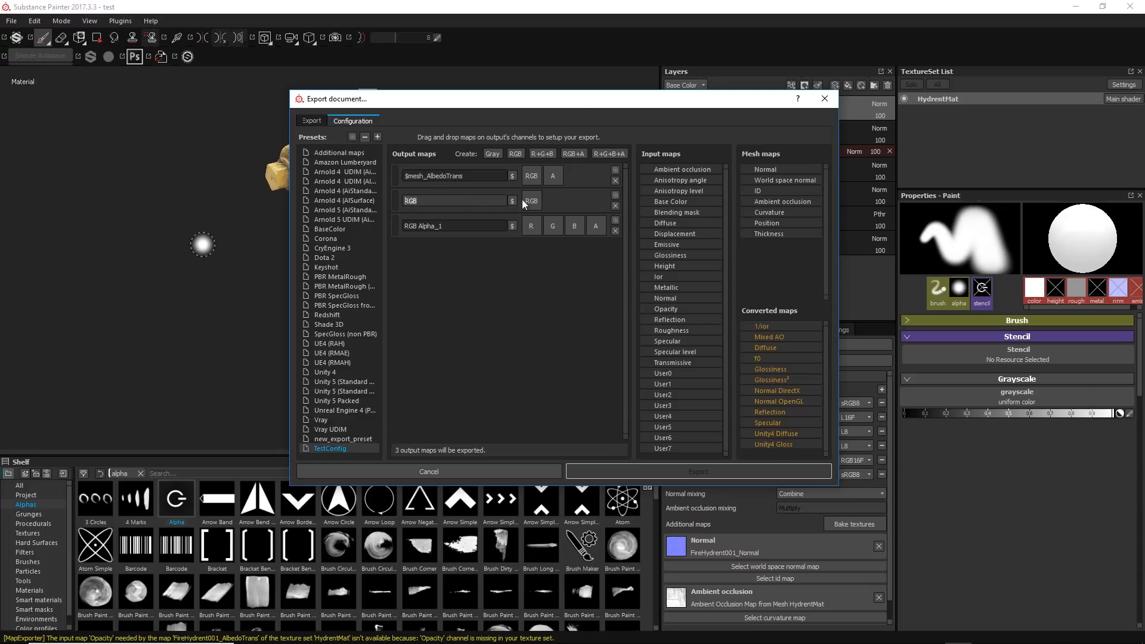
key(BackSpace)
click(512, 201)
click(530, 225)
text(_Normal)
- Rename the R+G+B+A output map to $mesh_RMAE using the mesh name variable
triple_click(423, 226)
key(BackSpace)
click(512, 226)
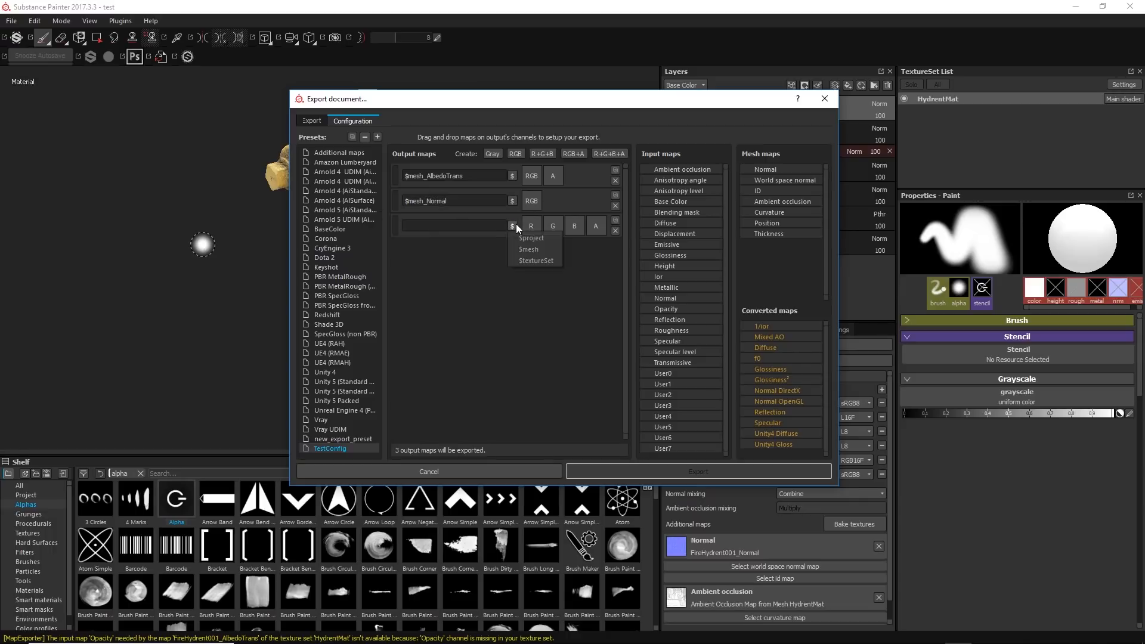
click(534, 248)
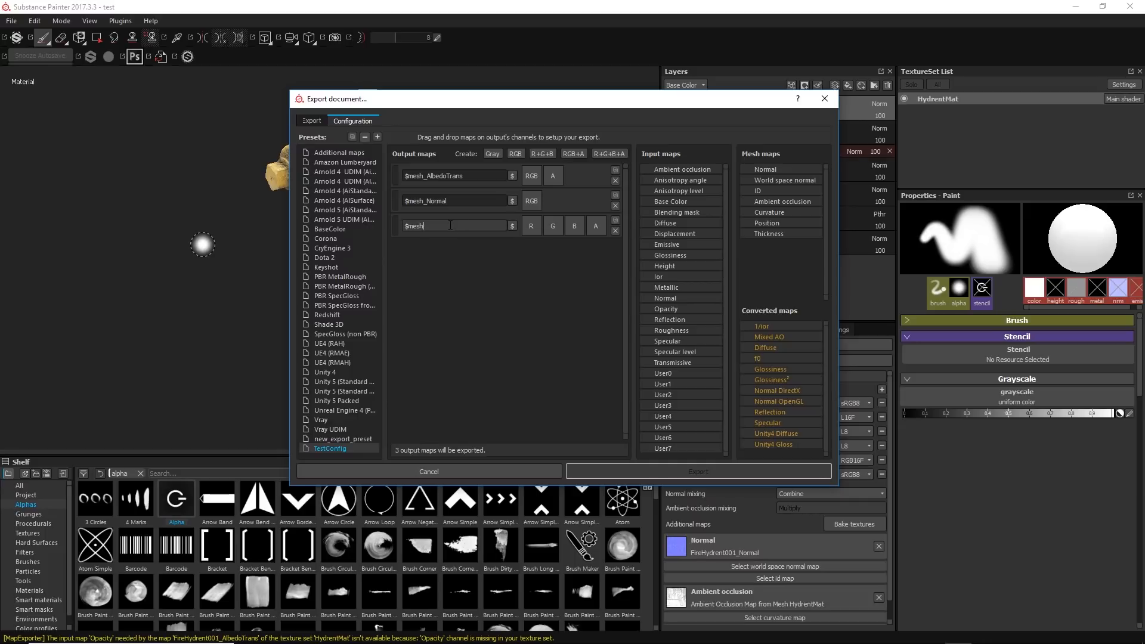
text(_RMAE)
click(454, 265)
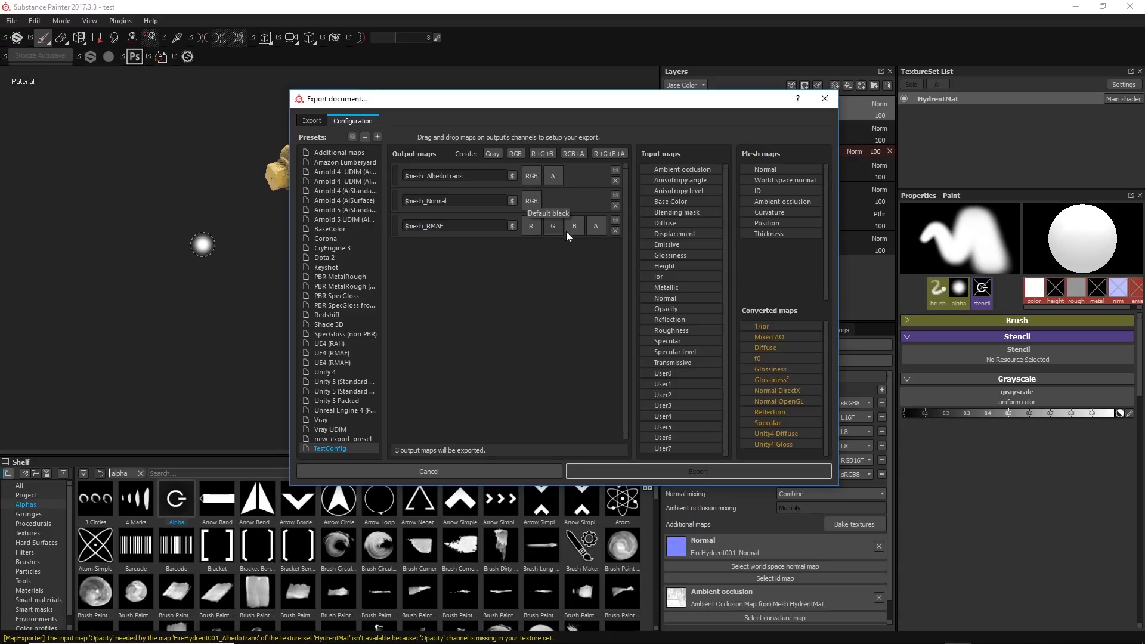
- Assign Base Color to $mesh_AlbedoTrans's RGB, Opacity's gray channel to its alpha, and Normal DirectX's RGB channels to $mesh_Normal
click(535, 174)
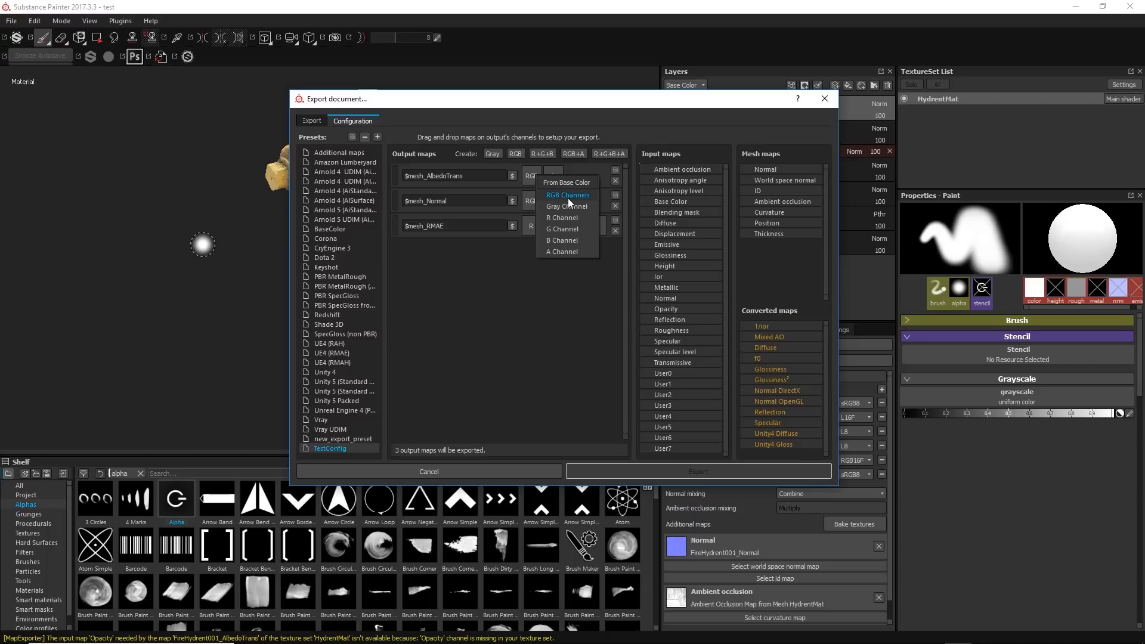
click(574, 196)
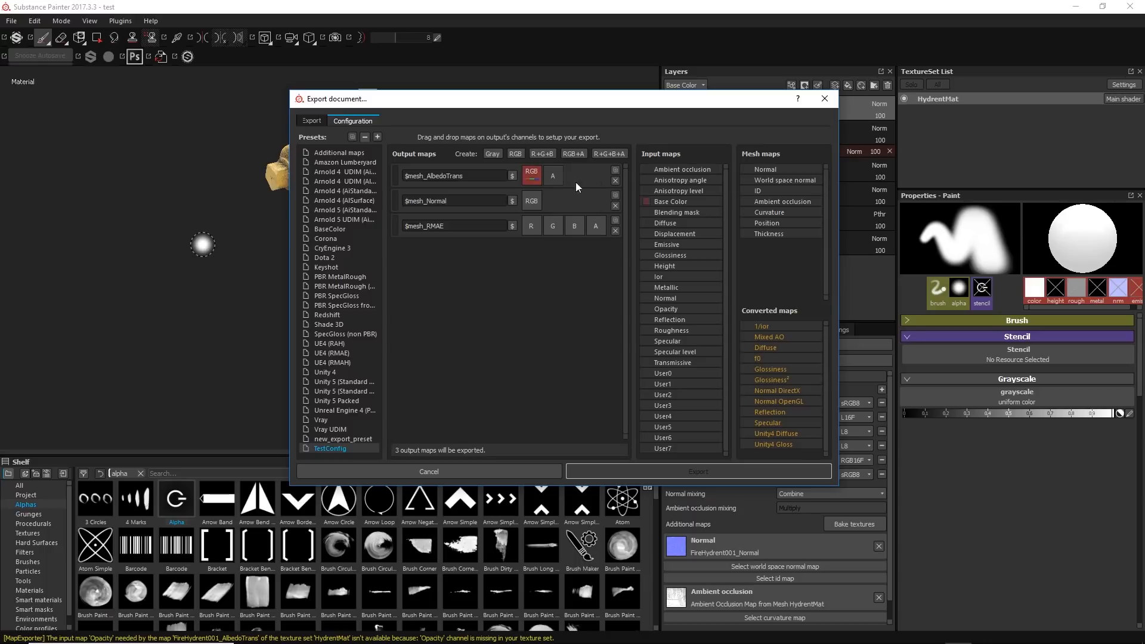
drag(672, 309, 557, 174)
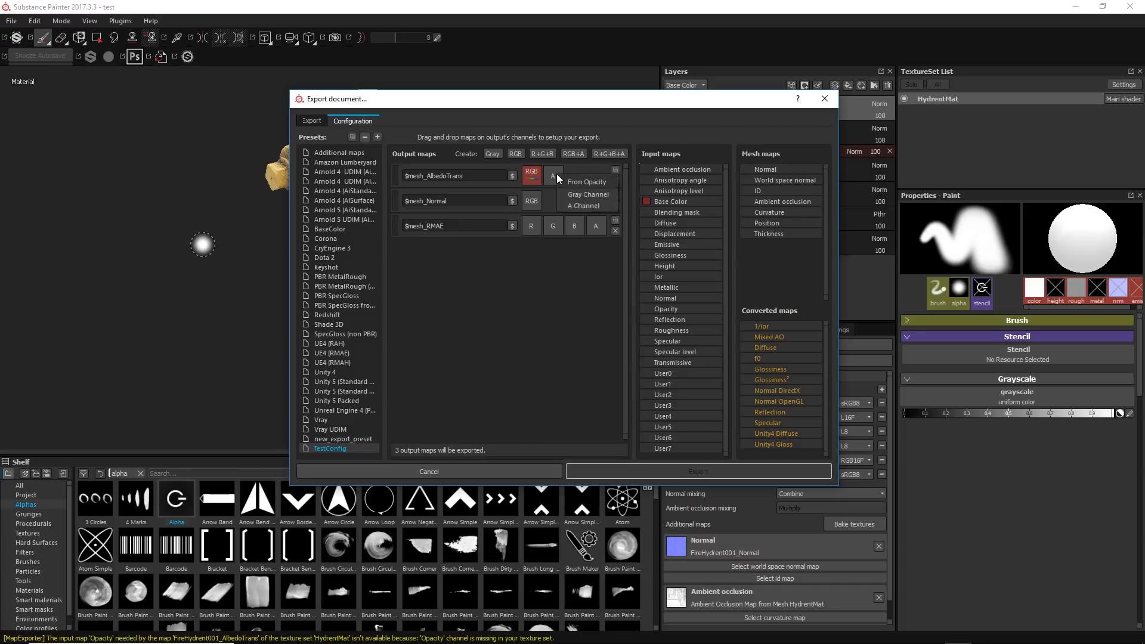
click(586, 195)
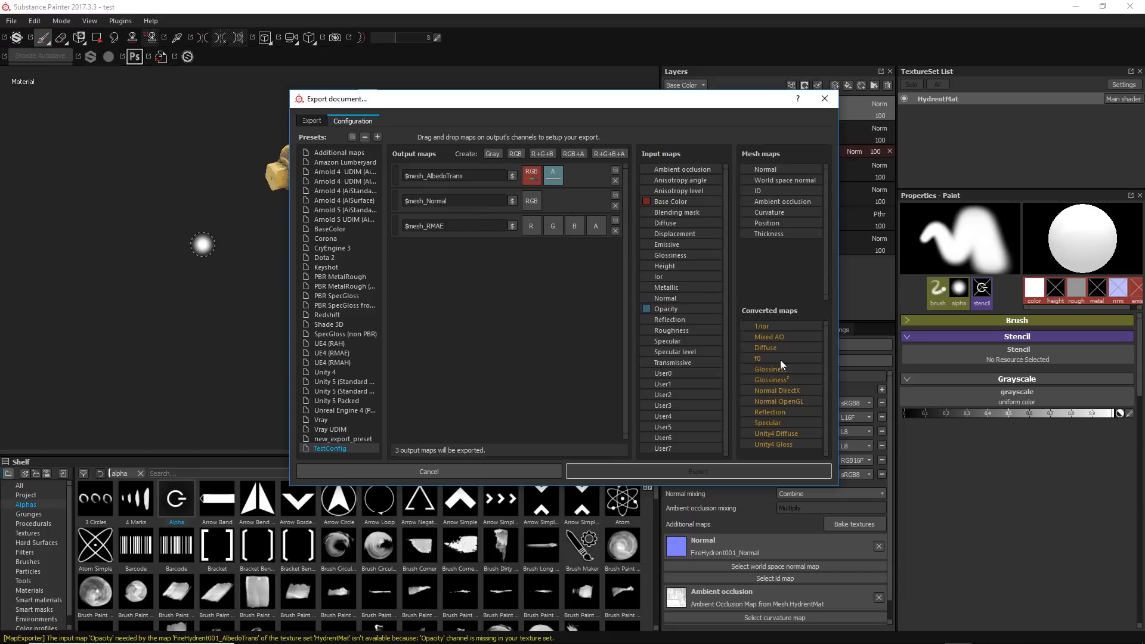
drag(793, 389, 532, 200)
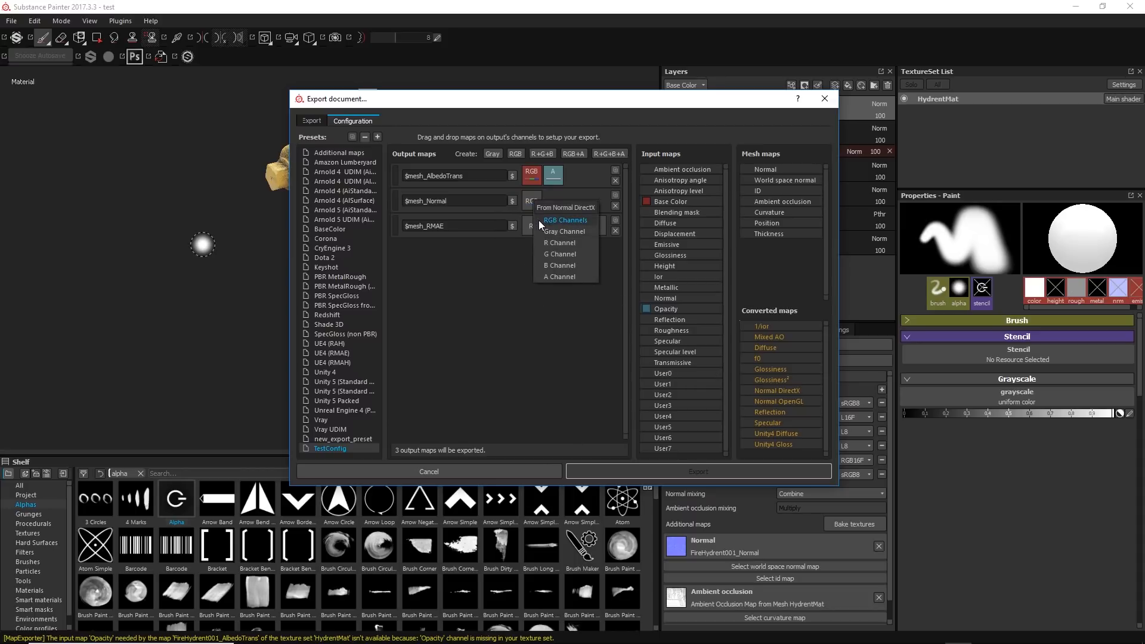
click(539, 220)
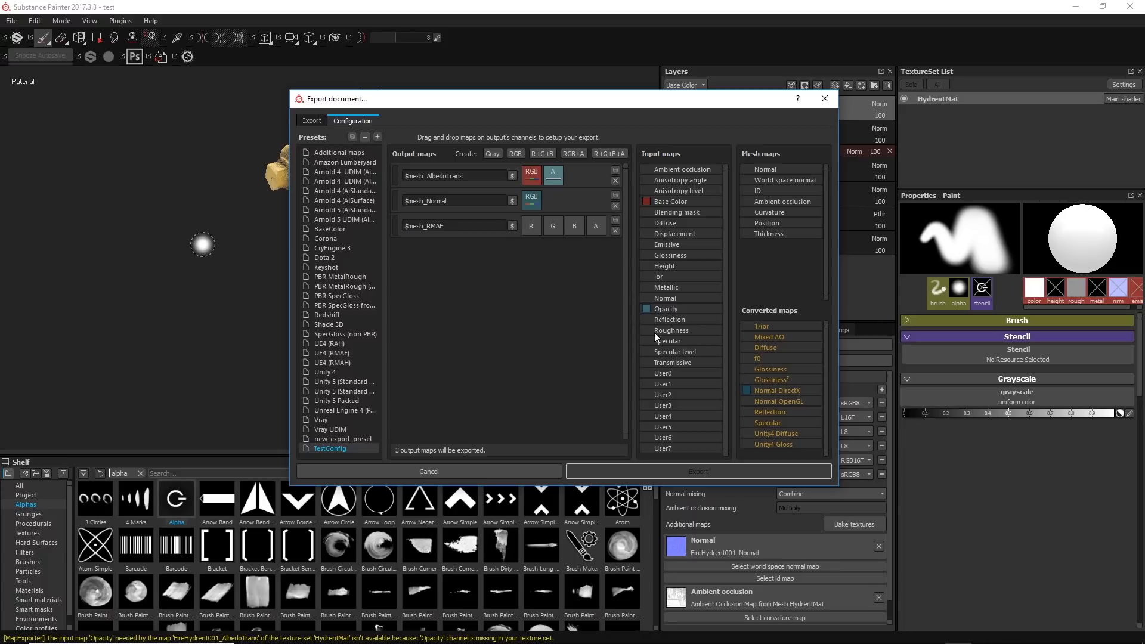
- Assign Roughness, Metallic and Ambient occlusion to the R, G and B channels of the $mesh_RMAE output map
drag(674, 330, 533, 228)
click(556, 248)
drag(626, 291, 551, 228)
click(566, 245)
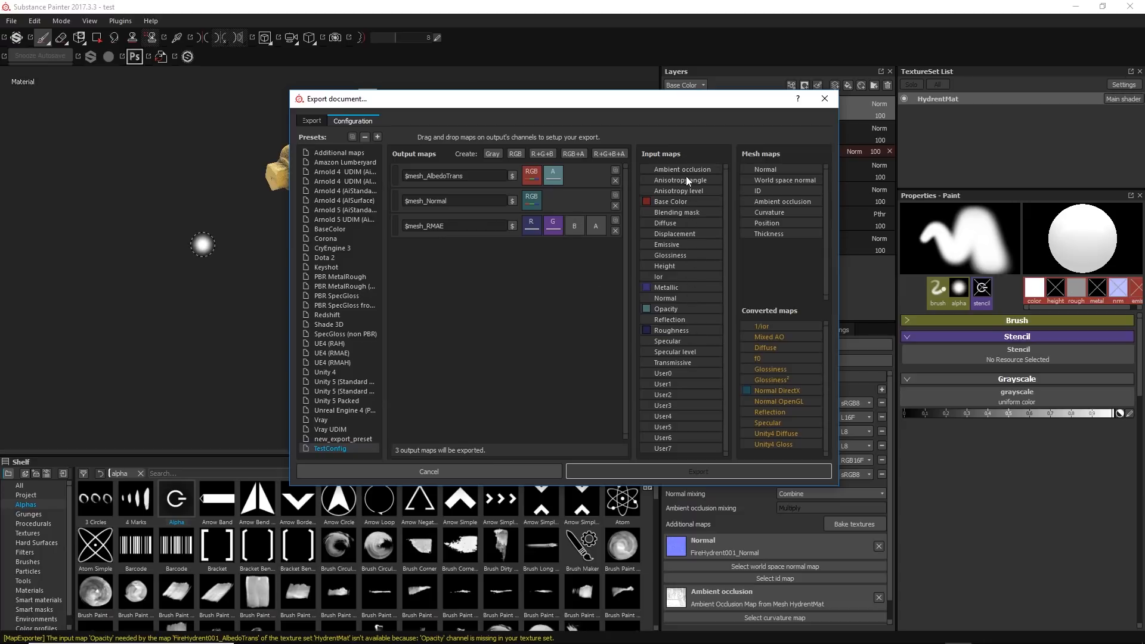
drag(686, 177, 572, 224)
click(597, 242)
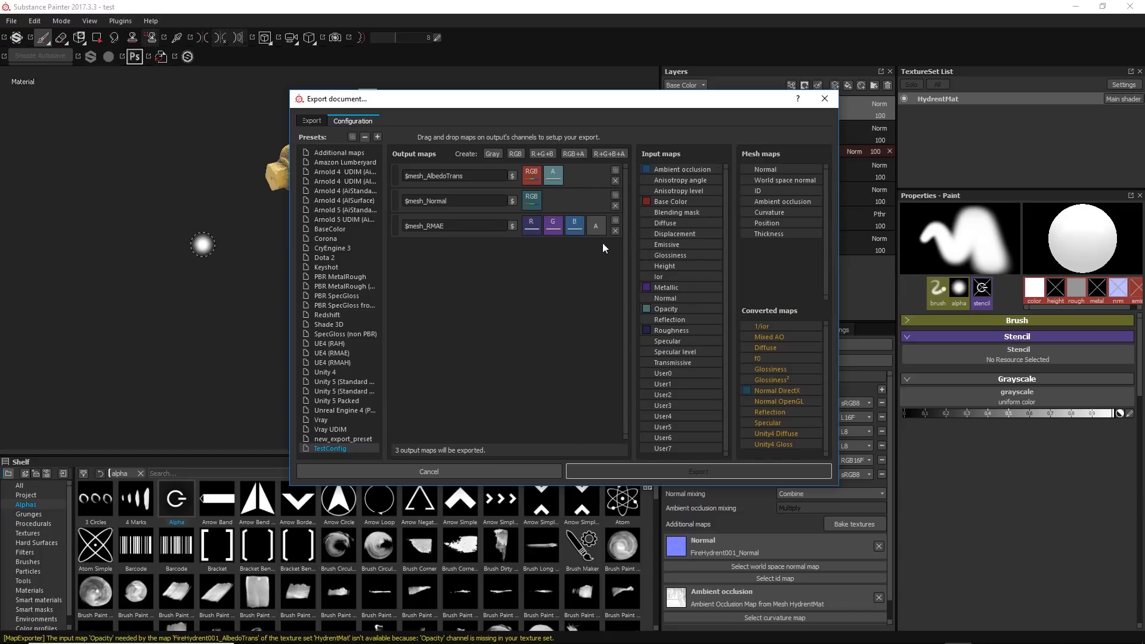
- Assign the Emissive map to the alpha channel of the $mesh_RMAE output map
drag(674, 244, 596, 226)
click(627, 247)
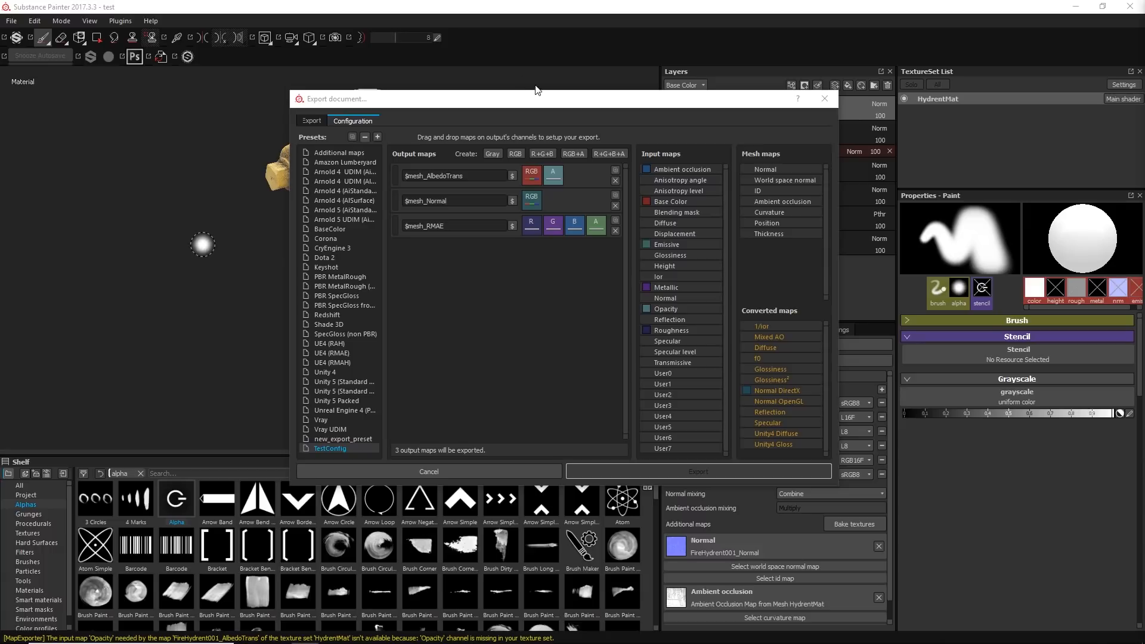
click(545, 102)
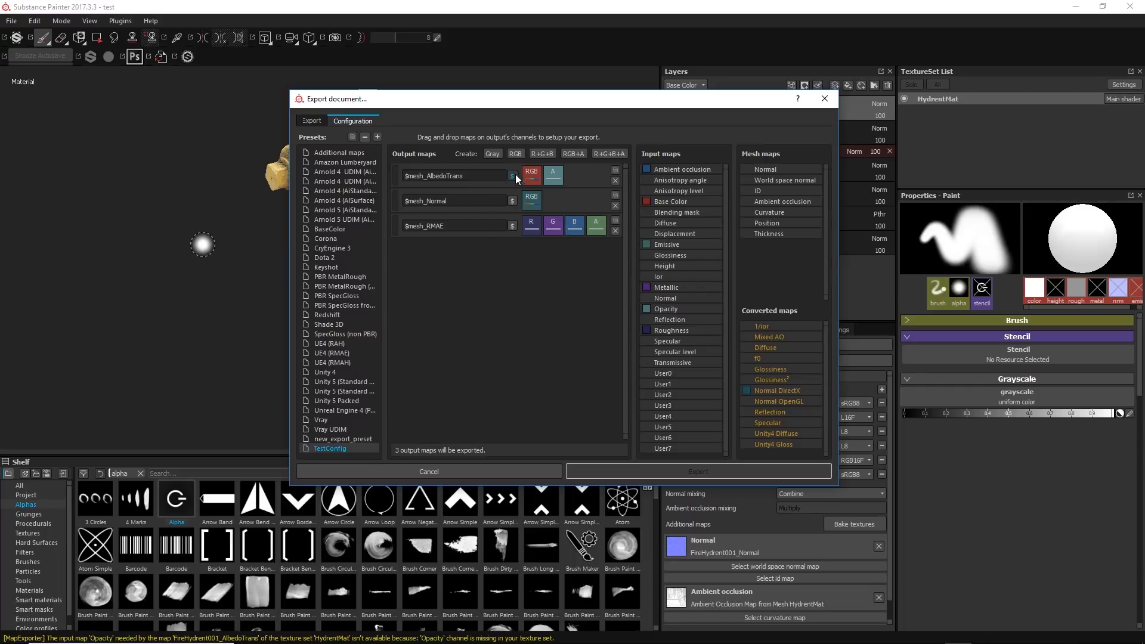
- Choose the saved TestConfig preset as the export configuration and expand HydrentMat's list of output maps
click(312, 121)
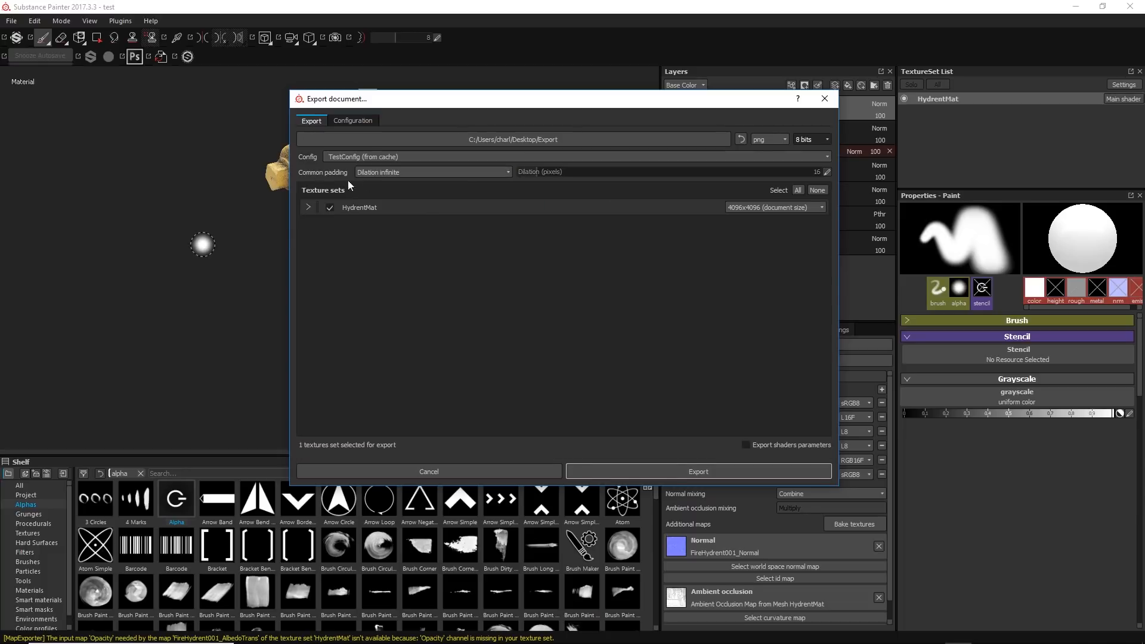
click(374, 158)
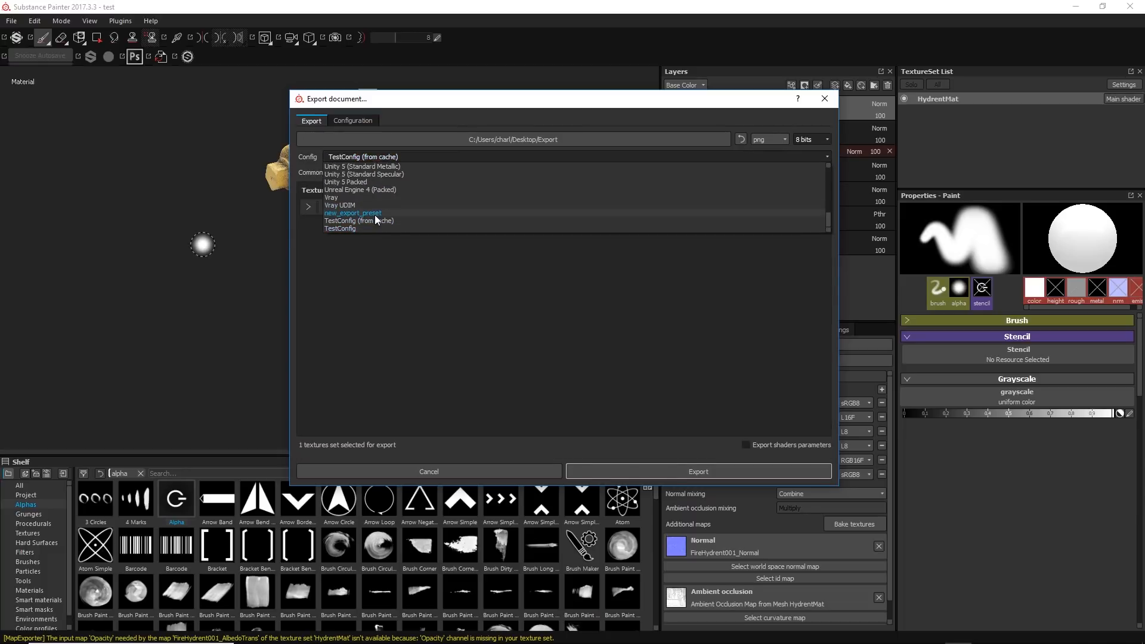
click(348, 228)
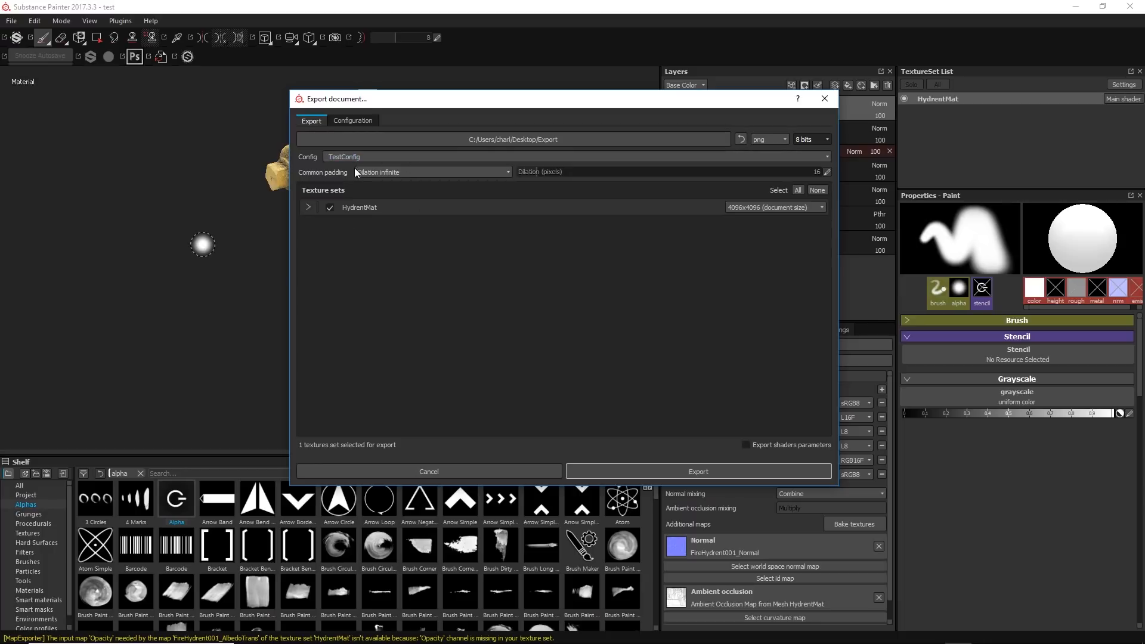
click(308, 208)
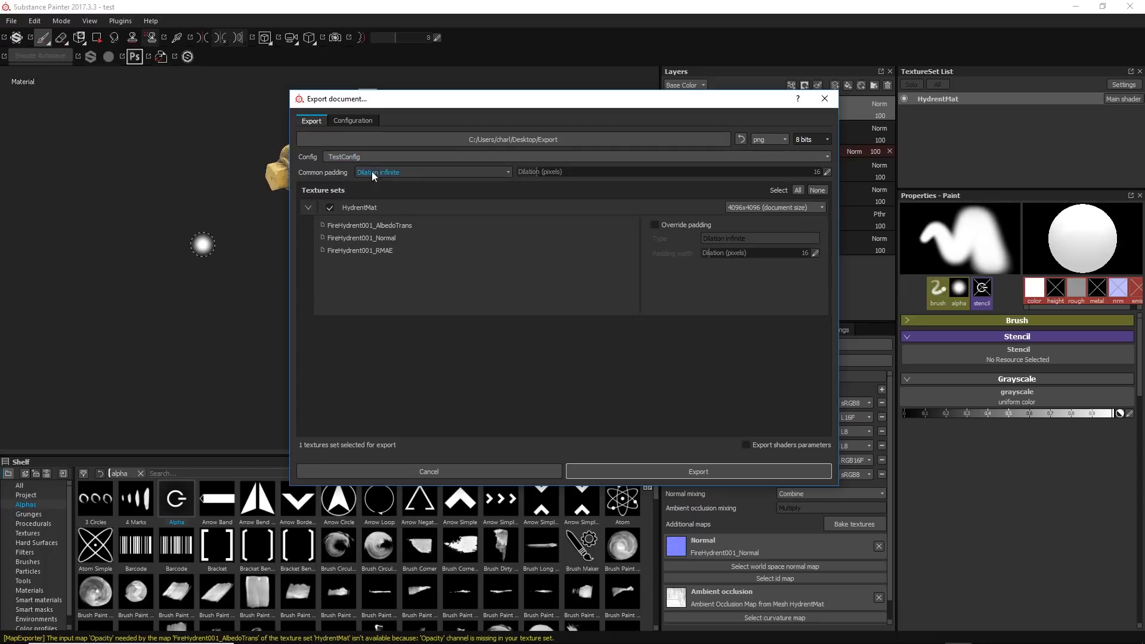
- Compare HydrentMat's output maps under other export configurations, including Unity 5 Packed, Unity 4, Unity 5 (Standard Specular) and the cached TestConfig
click(362, 158)
click(361, 183)
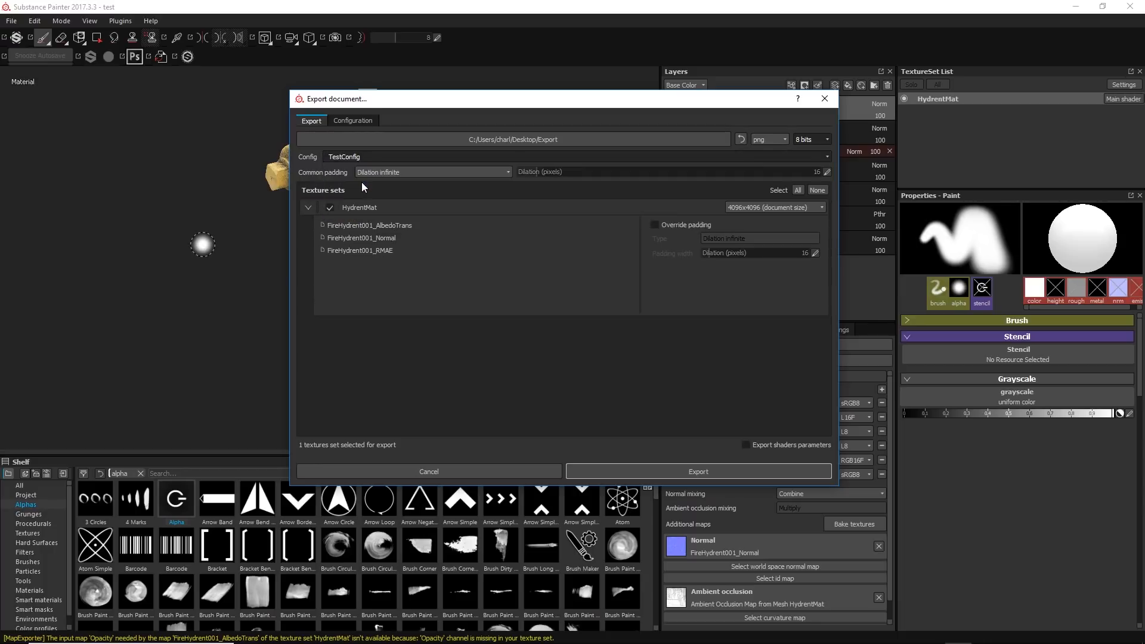
click(406, 155)
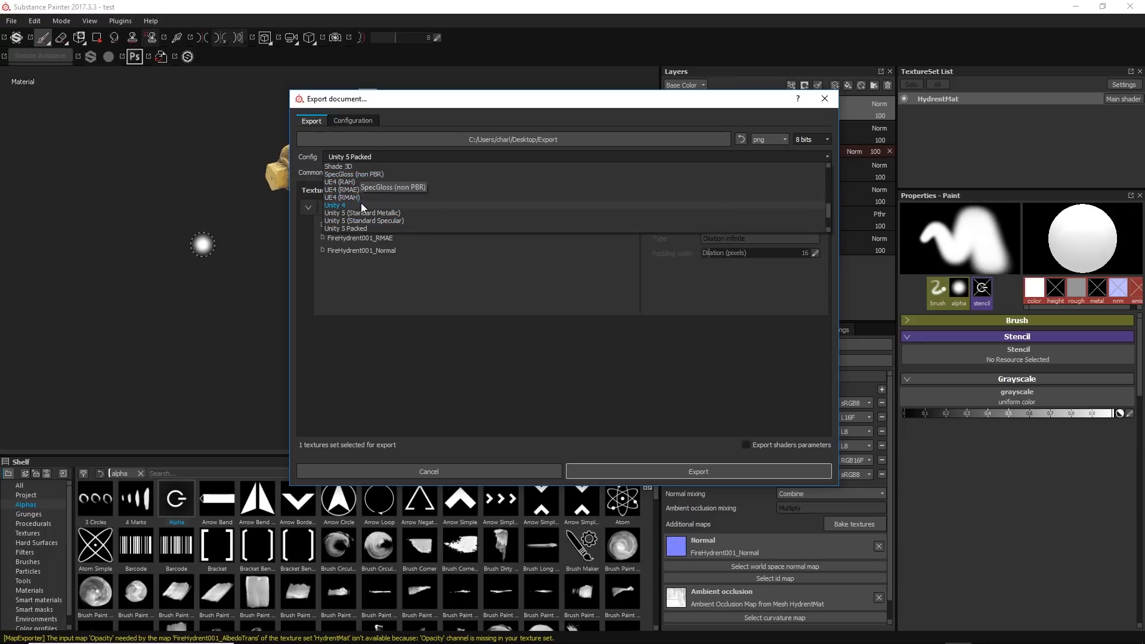
click(361, 205)
click(371, 156)
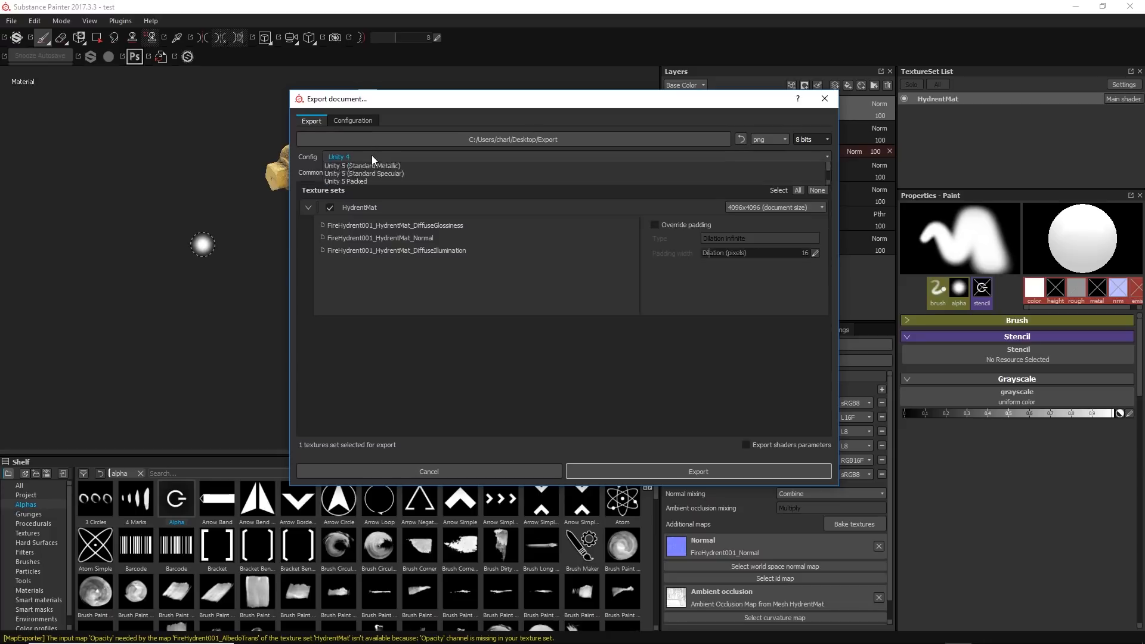
click(369, 219)
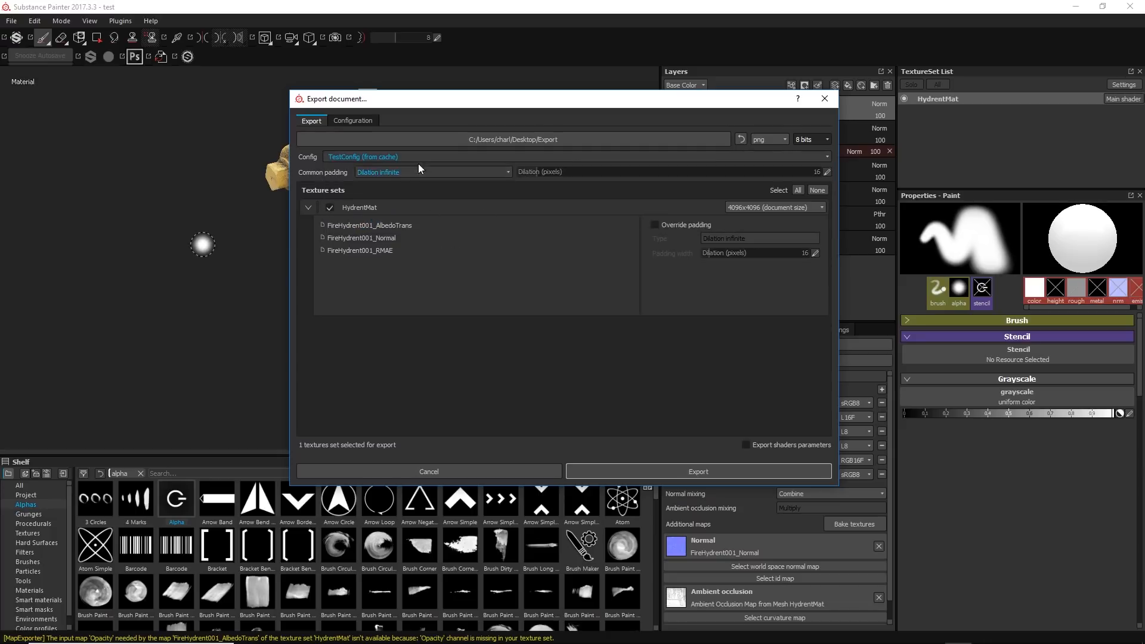
click(396, 157)
click(358, 200)
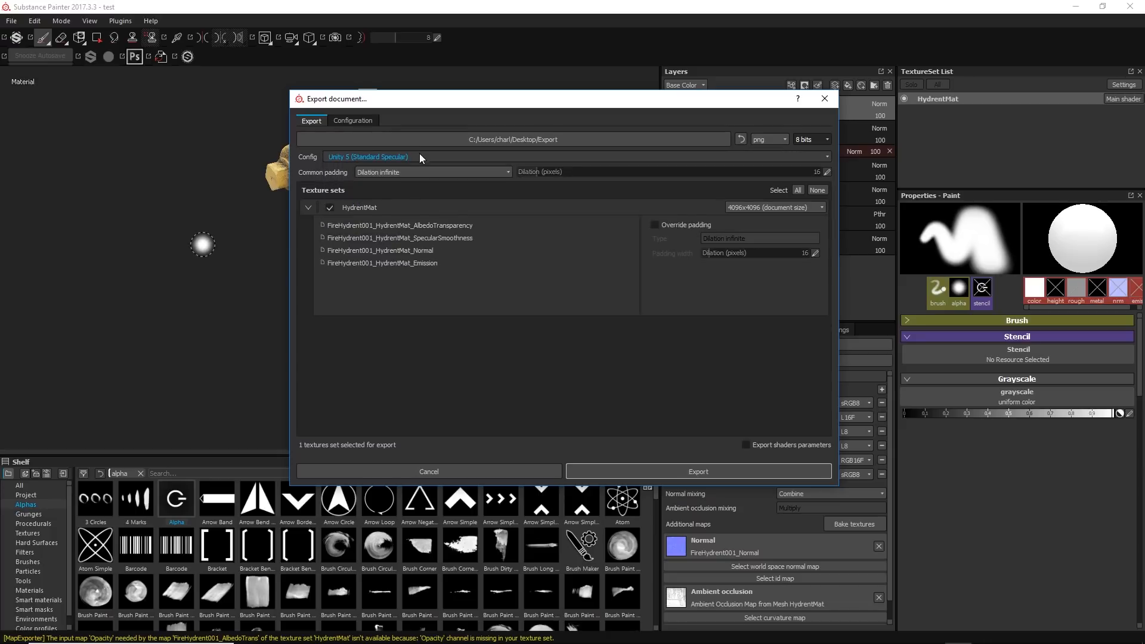
- Export the HydrentMat texture set to the Export folder using the saved TestConfig preset
click(416, 157)
click(357, 230)
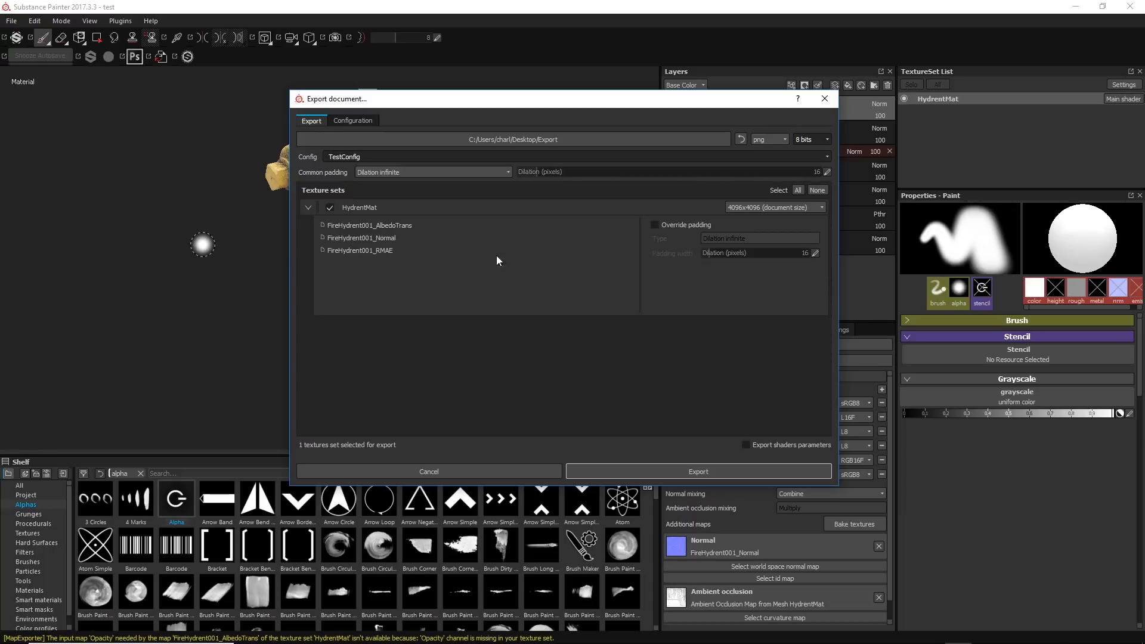
click(674, 470)
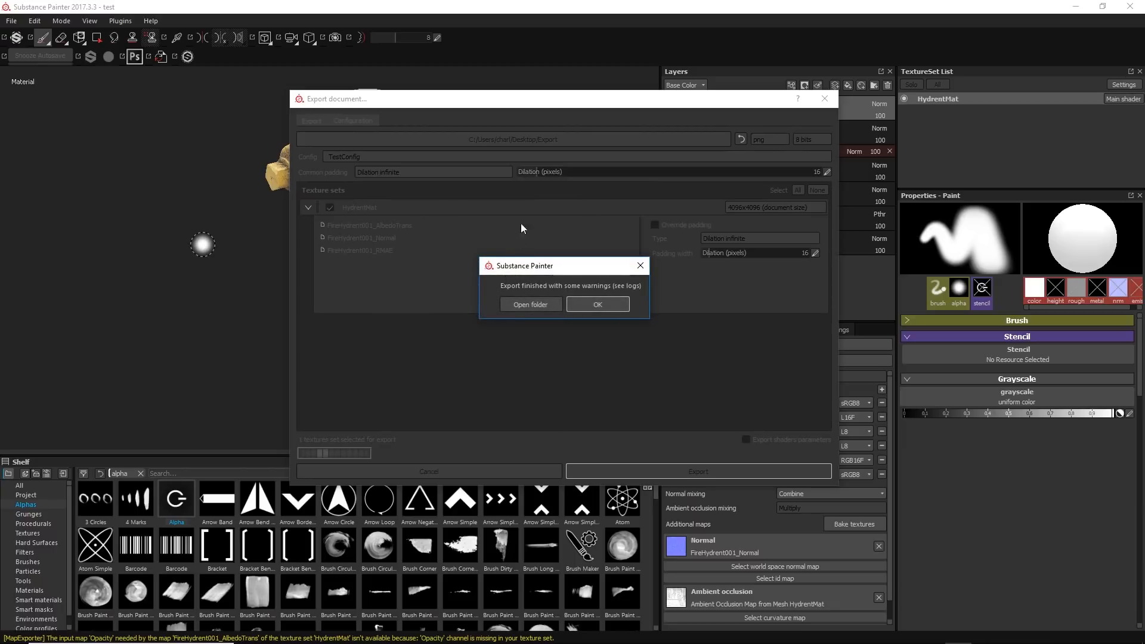
click(599, 305)
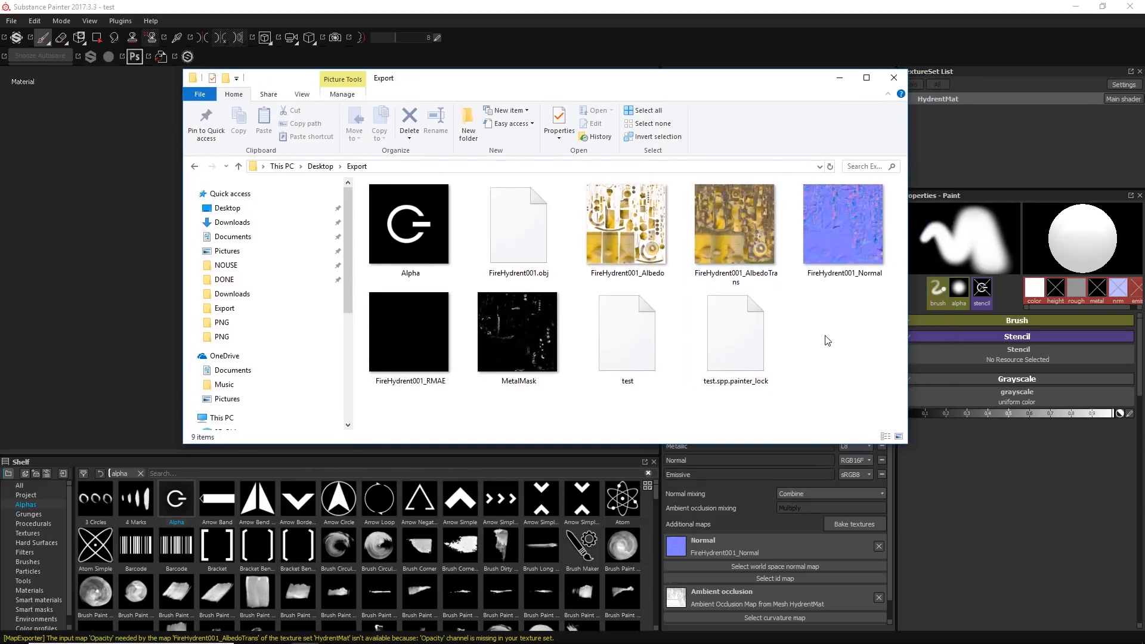
- Examine the exported AlbedoTrans, Normal and RMAE textures in the Export folder, close it and return to the hydrant model
drag(907, 326, 998, 325)
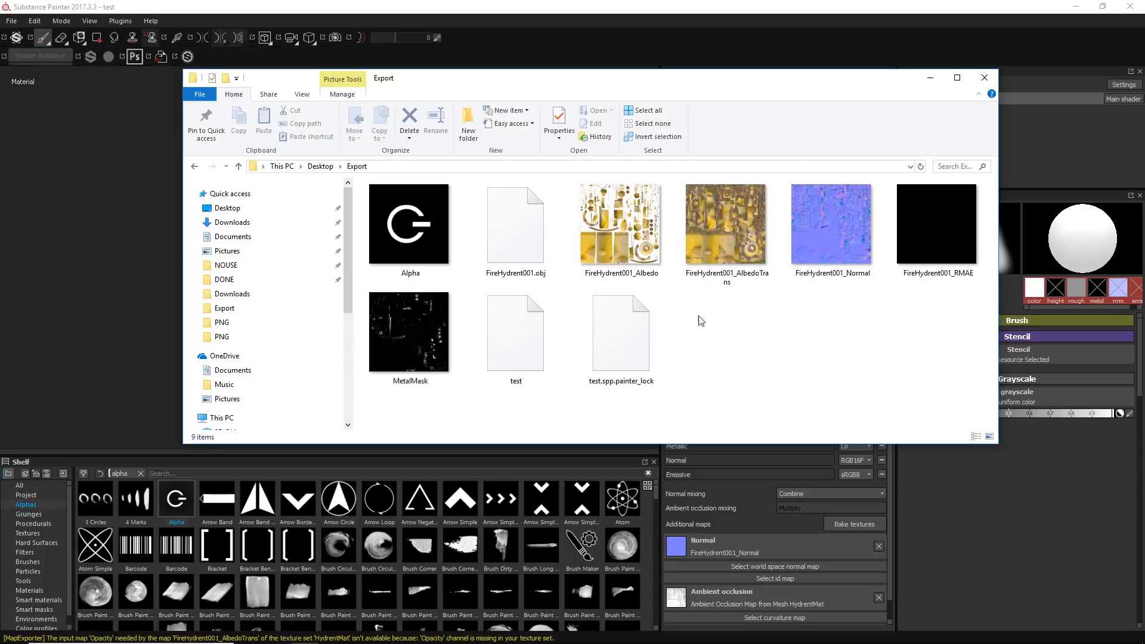
click(739, 239)
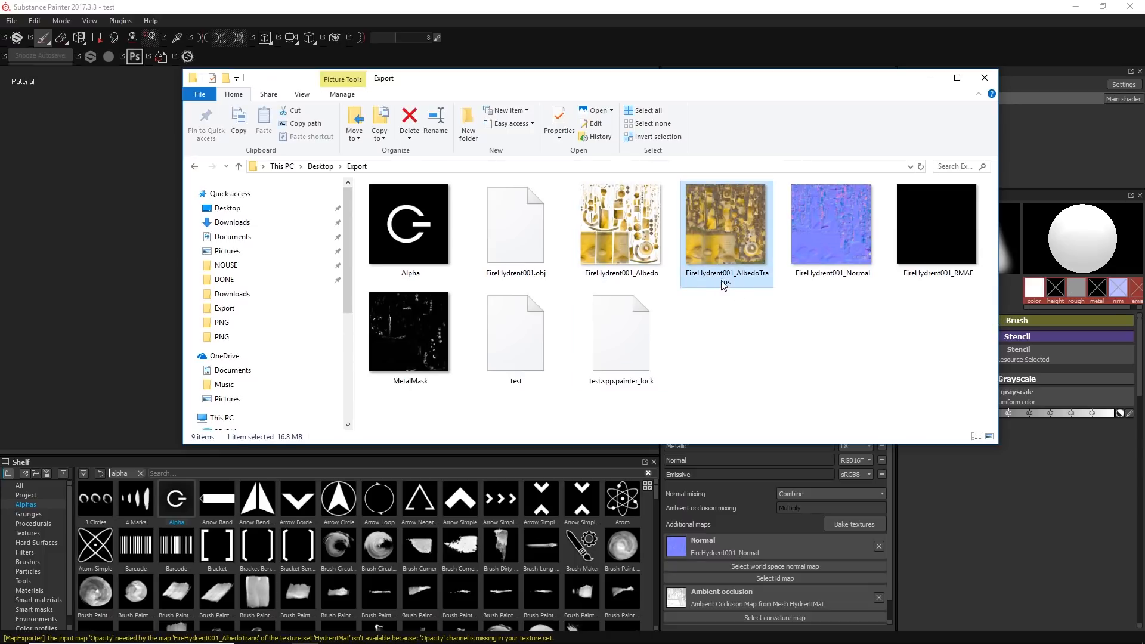
key(Right)
key(Right)
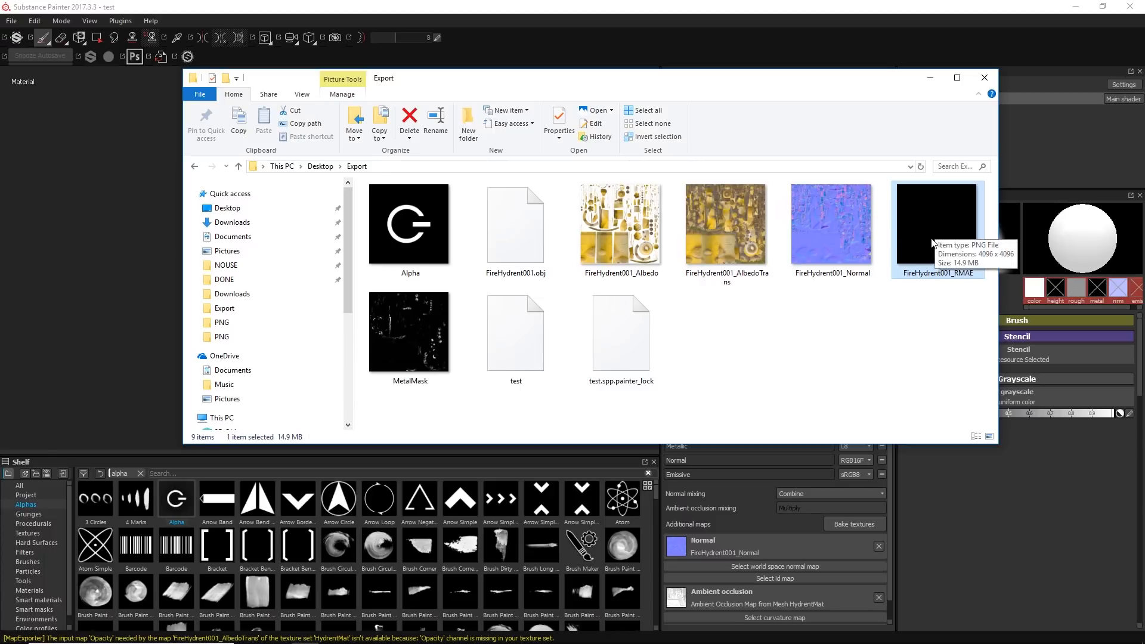
click(798, 232)
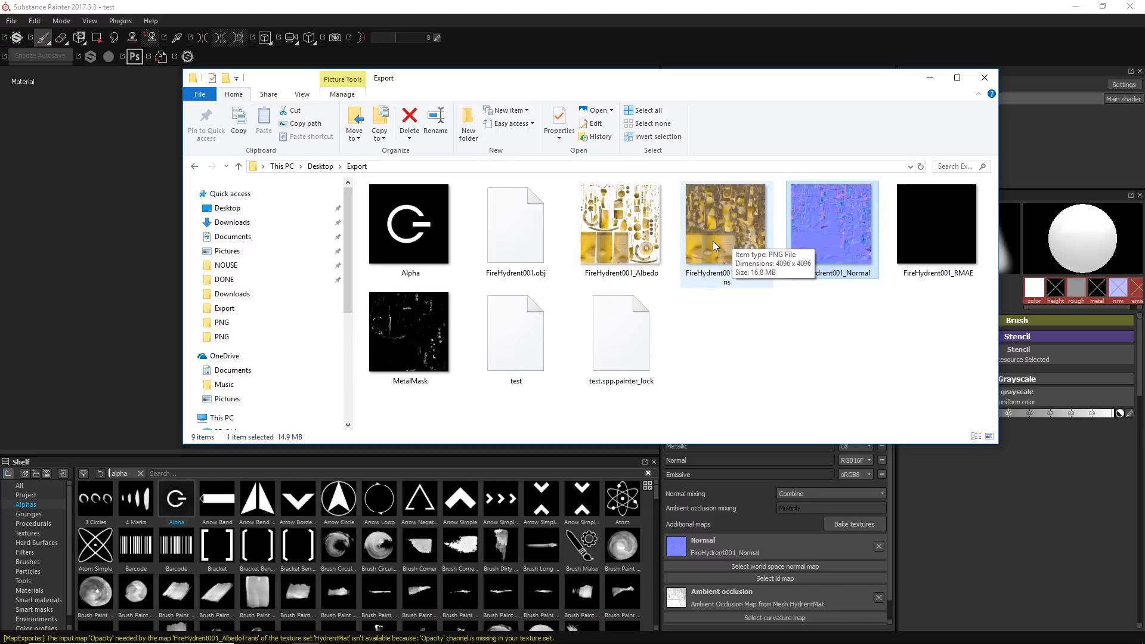
click(742, 337)
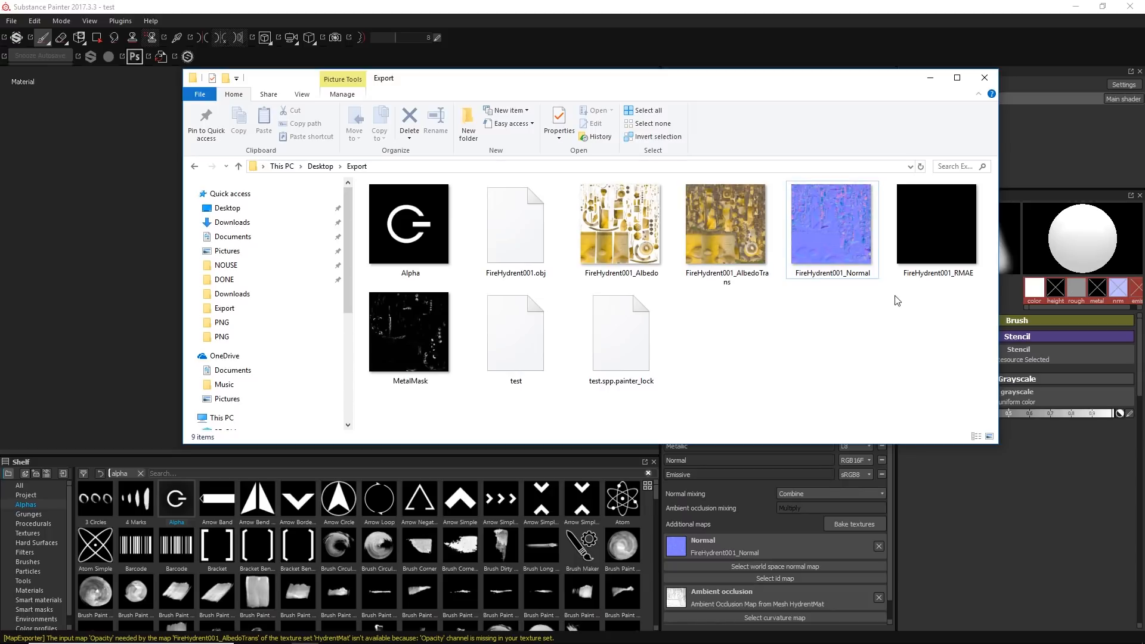
click(985, 78)
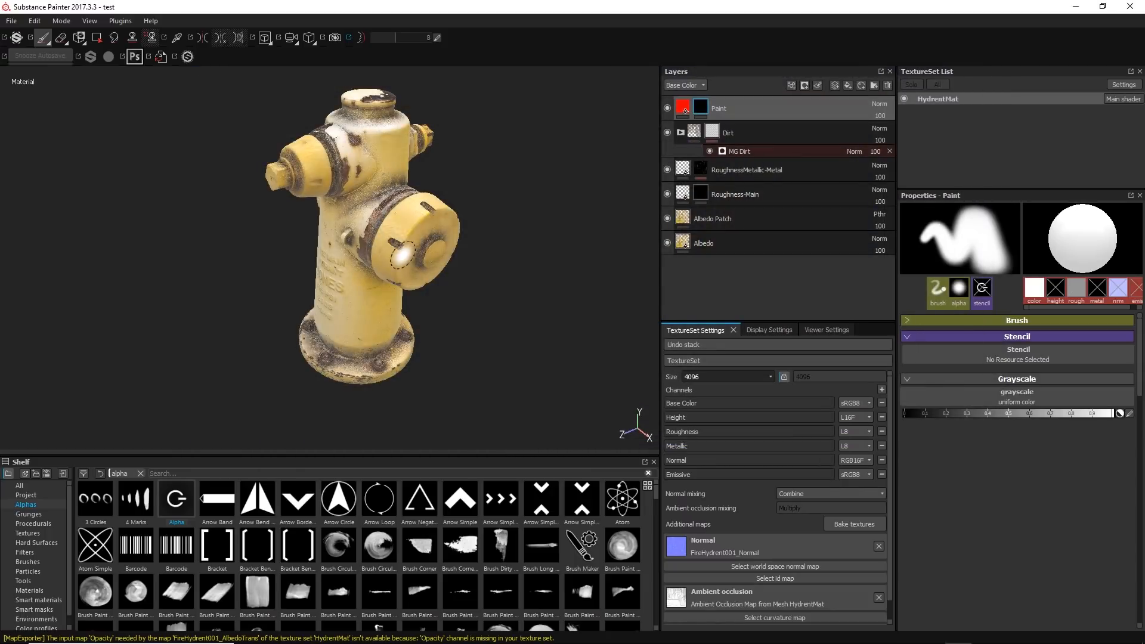
mouse_move(372, 319)
alt+mouse_down()
mouse_move(453, 304)
mouse_move(452, 322)
mouse_move(467, 322)
mouse_move(463, 278)
mouse_move(409, 327)
mouse_move(421, 332)
mouse_move(421, 316)
alt+mouse_up()
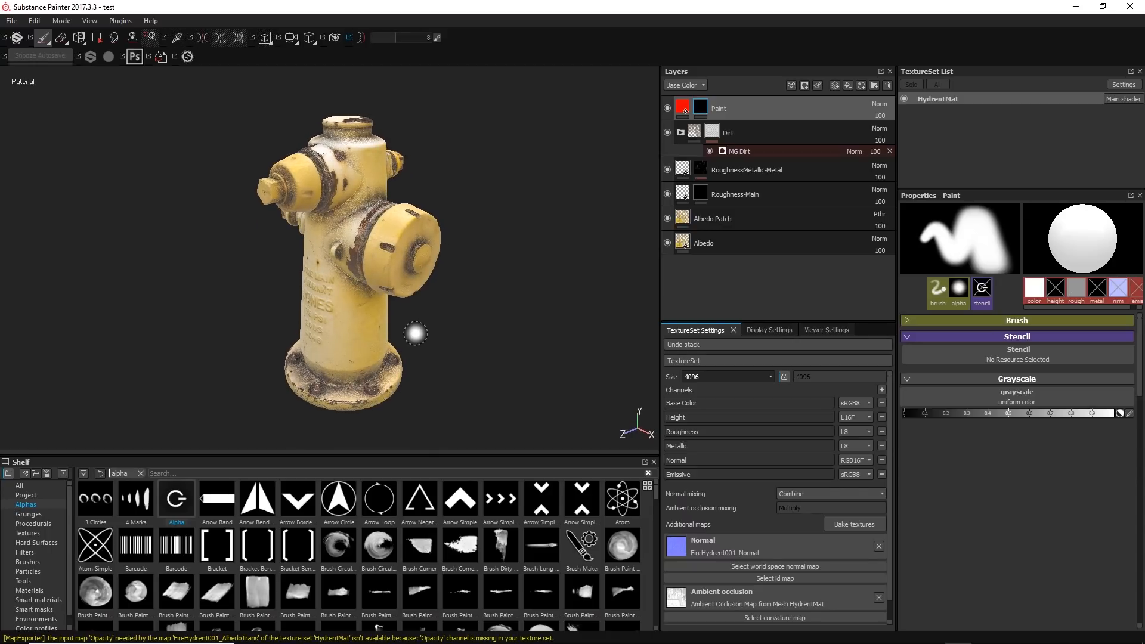